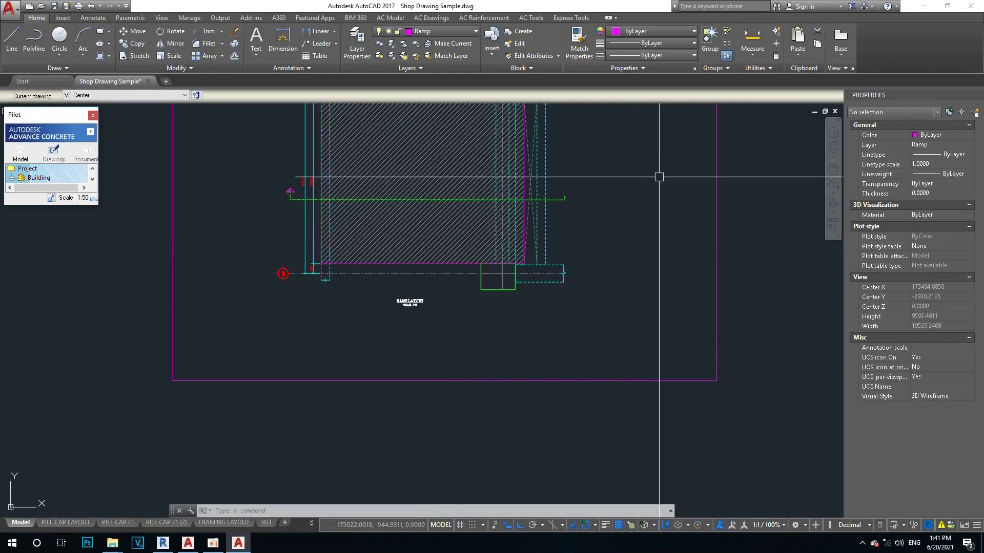
# Zoom and pan the ramp plan to bring the ramp's right edge to mid-screen
pyautogui.scroll(5, 442, 215)
pyautogui.scroll(-6, 413, 274)
pyautogui.scroll(3, 413, 274)
pyautogui.moveTo(318, 276); pyautogui.dragTo(397, 276, button='middle')
pyautogui.scroll(-2, 410, 279)
pyautogui.scroll(3, 275, 287)
pyautogui.scroll(3, 343, 264)
pyautogui.scroll(1, 244, 255)
pyautogui.scroll(-3, 244, 255)
pyautogui.scroll(2, 274, 255)
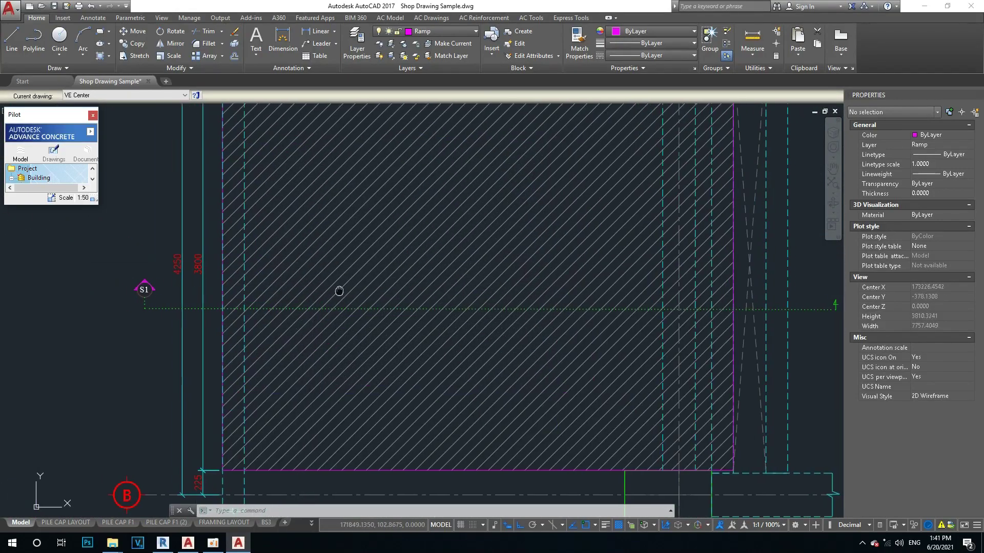
pyautogui.scroll(-1, 426, 301)
pyautogui.scroll(-1, 446, 292)
pyautogui.scroll(2, 680, 279)
pyautogui.moveTo(681, 278)
pyautogui.mouseDown(button='middle')
pyautogui.moveTo(585, 162)
pyautogui.moveTo(570, 182)
pyautogui.mouseUp(button='middle')
pyautogui.scroll(2, 584, 162)
# Select the dashed beam outline at the ramp edge to inspect its Beam layer and HIDDEN linetype
pyautogui.click(575, 176)
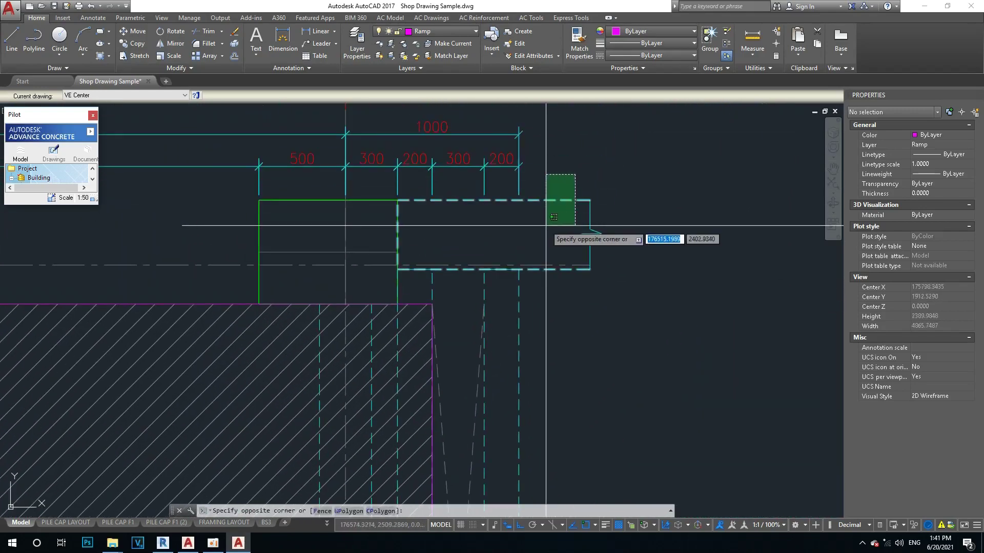
pyautogui.click(539, 205)
pyautogui.press('Escape')
pyautogui.scroll(-1, 598, 205)
pyautogui.scroll(-2, 586, 194)
pyautogui.scroll(2, 523, 219)
pyautogui.scroll(-2, 520, 219)
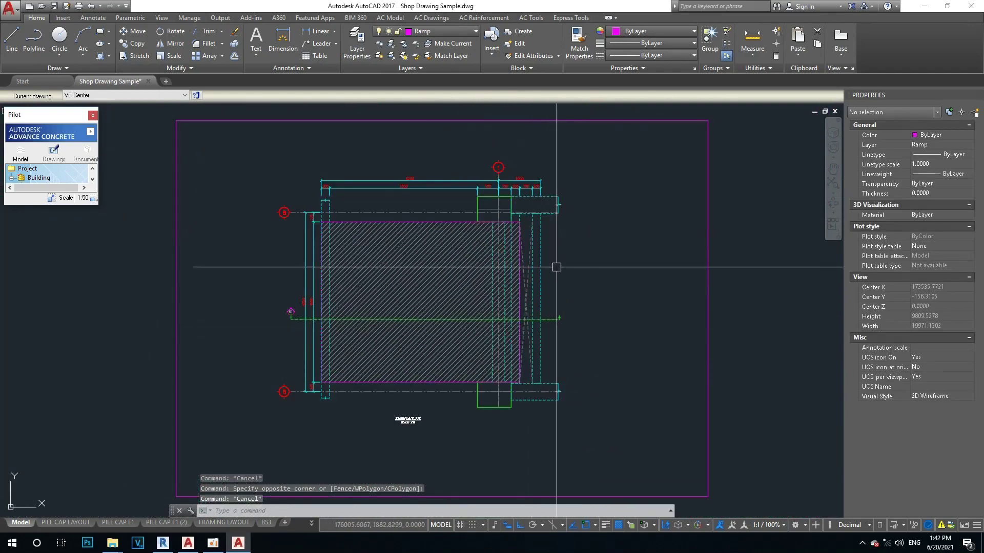
pyautogui.scroll(3, 556, 266)
pyautogui.click(537, 251)
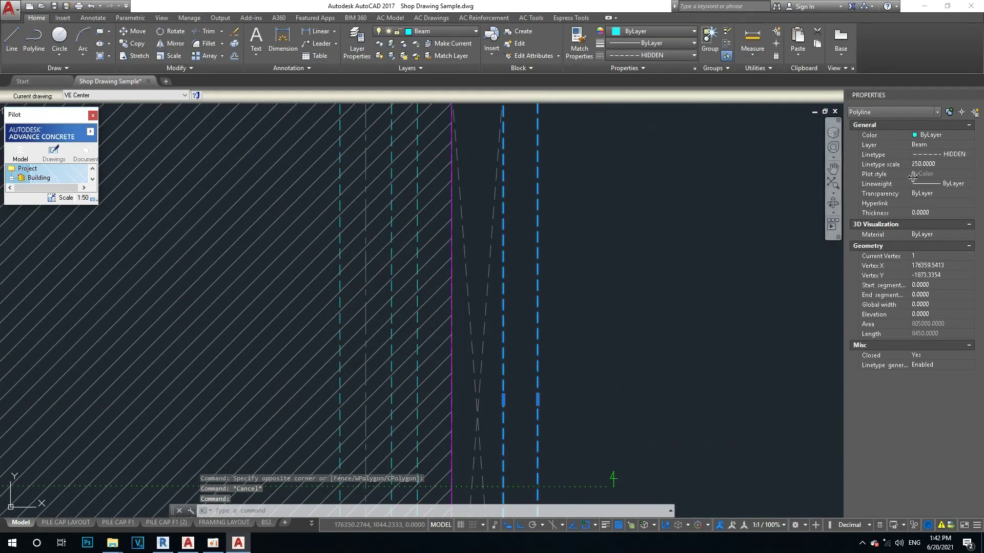
# Select the lower and upper green pile-cap rectangles
pyautogui.press('Escape')
pyautogui.scroll(-3, 575, 228)
pyautogui.scroll(3, 547, 344)
pyautogui.scroll(1, 529, 298)
pyautogui.scroll(-3, 455, 325)
pyautogui.scroll(3, 532, 323)
pyautogui.scroll(-1, 492, 307)
pyautogui.scroll(-2, 464, 280)
pyautogui.scroll(2, 464, 281)
pyautogui.scroll(1, 472, 323)
pyautogui.click(479, 316)
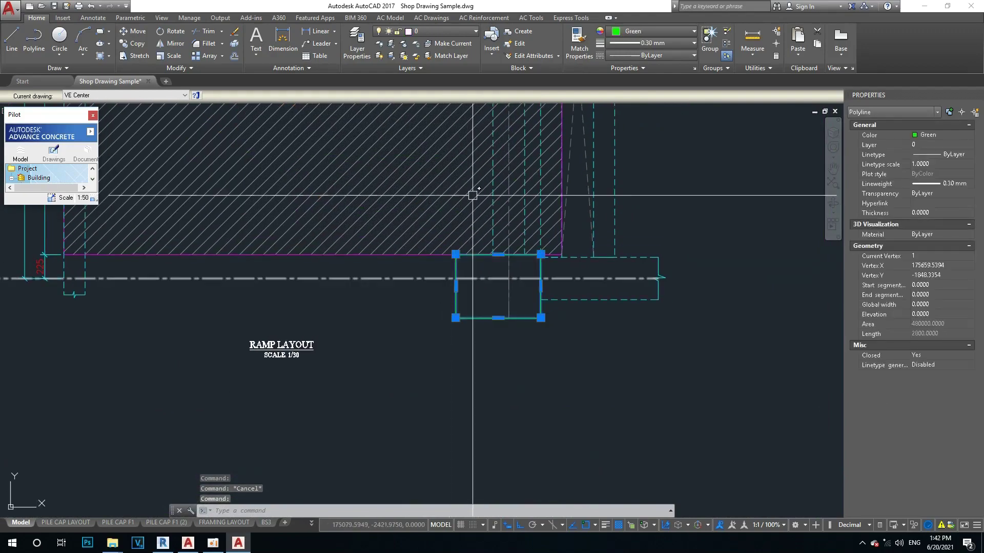
pyautogui.scroll(-3, 498, 329)
pyautogui.scroll(3, 478, 144)
pyautogui.click(476, 146)
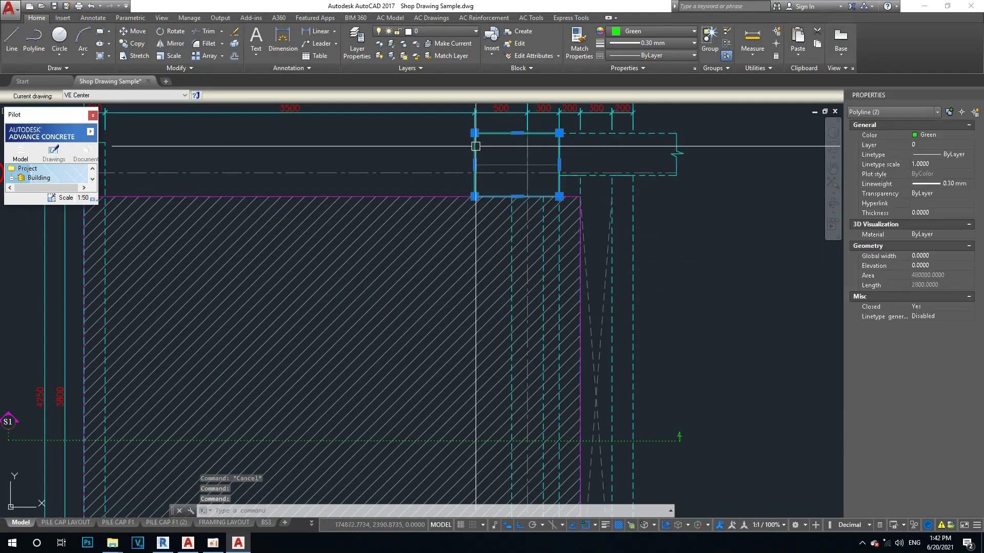
# Move both rectangles to the column layer and clear the selection
pyautogui.click(421, 32)
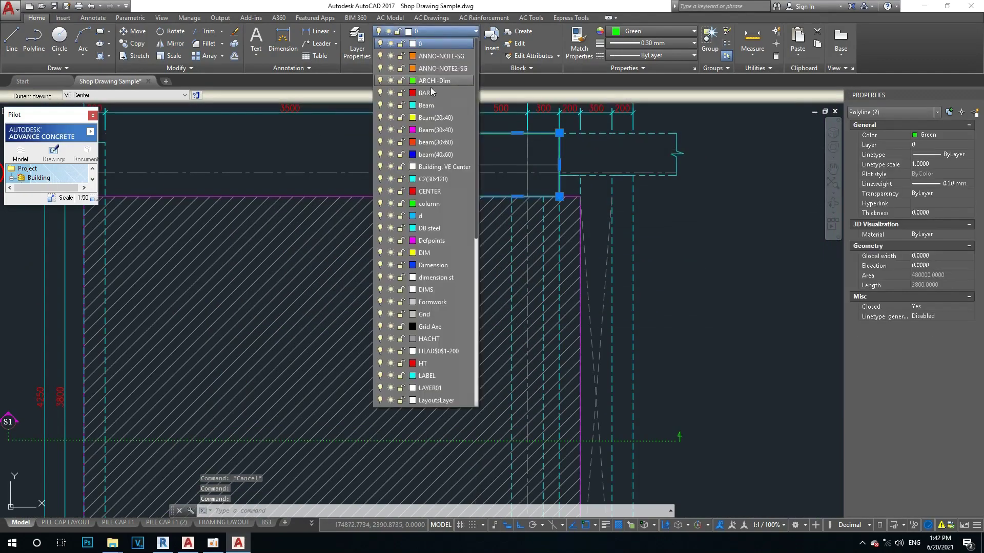
pyautogui.click(441, 203)
pyautogui.scroll(-3, 473, 219)
pyautogui.scroll(3, 334, 231)
pyautogui.scroll(-3, 351, 271)
pyautogui.press('Escape')
pyautogui.scroll(5, 351, 271)
pyautogui.press('Escape')
pyautogui.press('Escape')
pyautogui.scroll(-1, 360, 318)
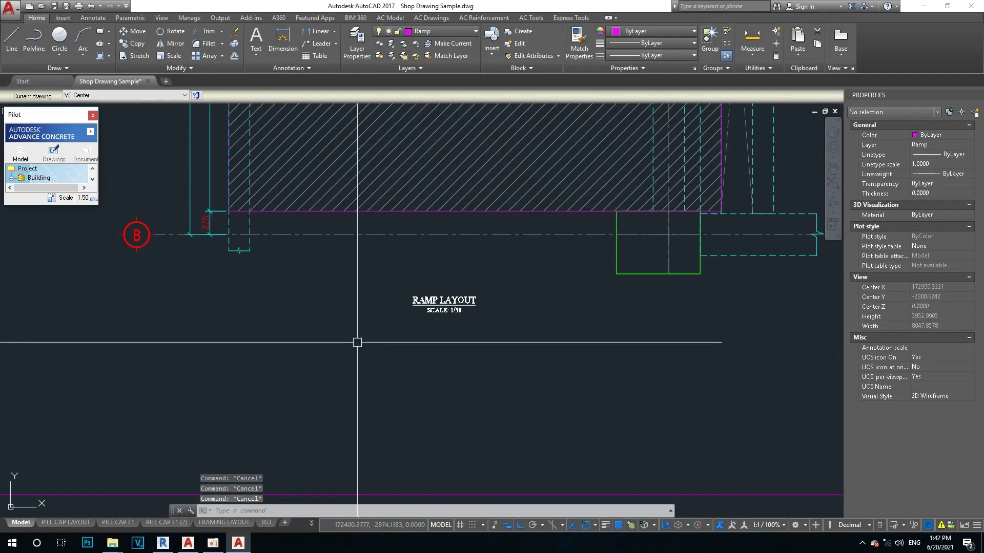
# Zoom and pan the ramp plan over toward the ramp and grid B
pyautogui.scroll(-3, 357, 295)
pyautogui.scroll(2, 298, 220)
pyautogui.scroll(2, 241, 220)
pyautogui.scroll(2, 275, 228)
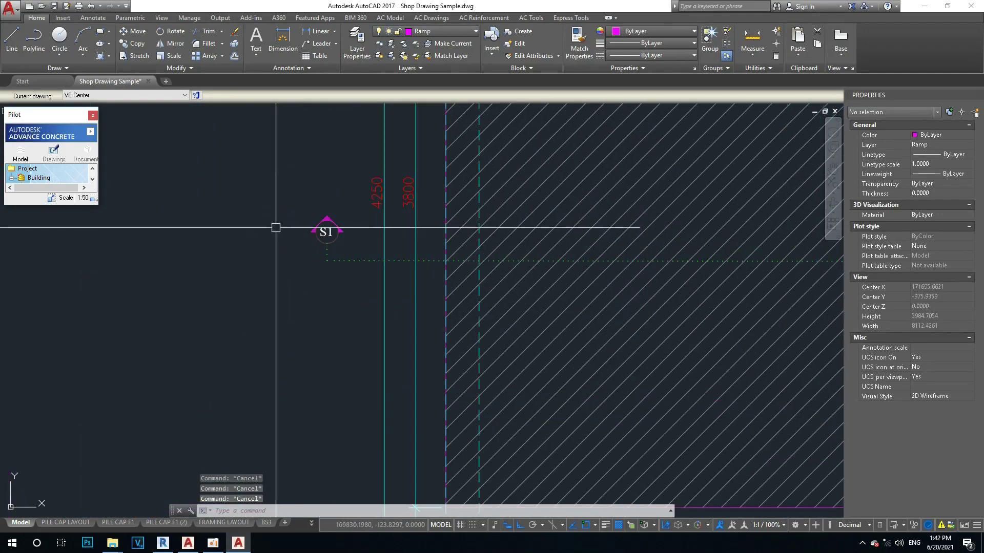
pyautogui.scroll(-5, 356, 250)
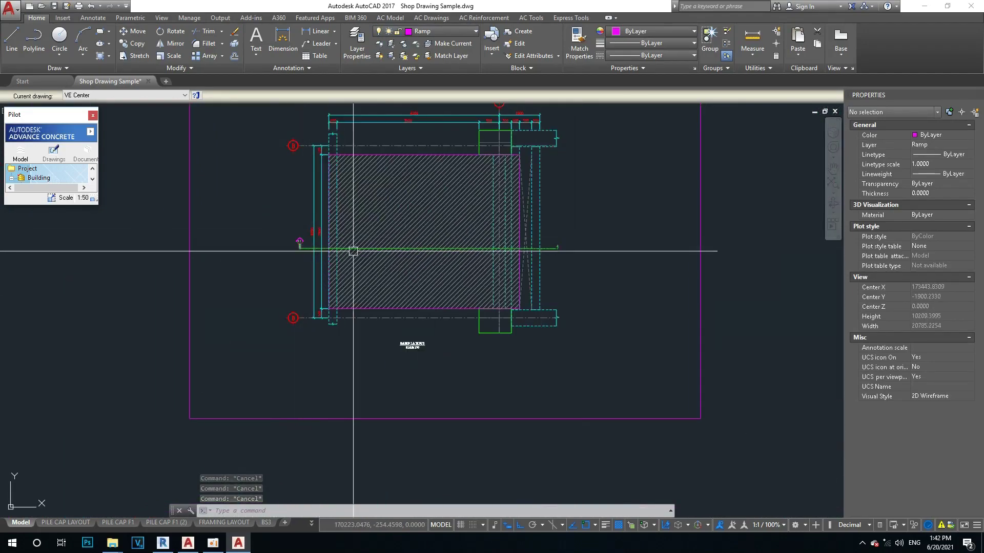
pyautogui.scroll(4, 302, 242)
pyautogui.scroll(3, 303, 251)
pyautogui.scroll(-3, 300, 245)
pyautogui.scroll(1, 295, 241)
pyautogui.scroll(-2, 660, 269)
pyautogui.moveTo(660, 270); pyautogui.dragTo(505, 261, button='middle')
pyautogui.scroll(4, 278, 258)
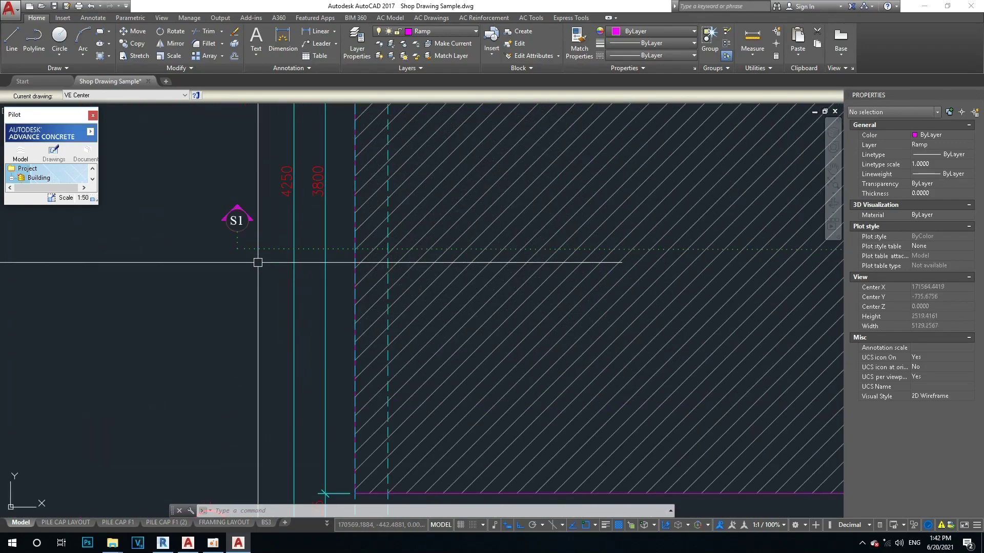
pyautogui.scroll(-4, 288, 253)
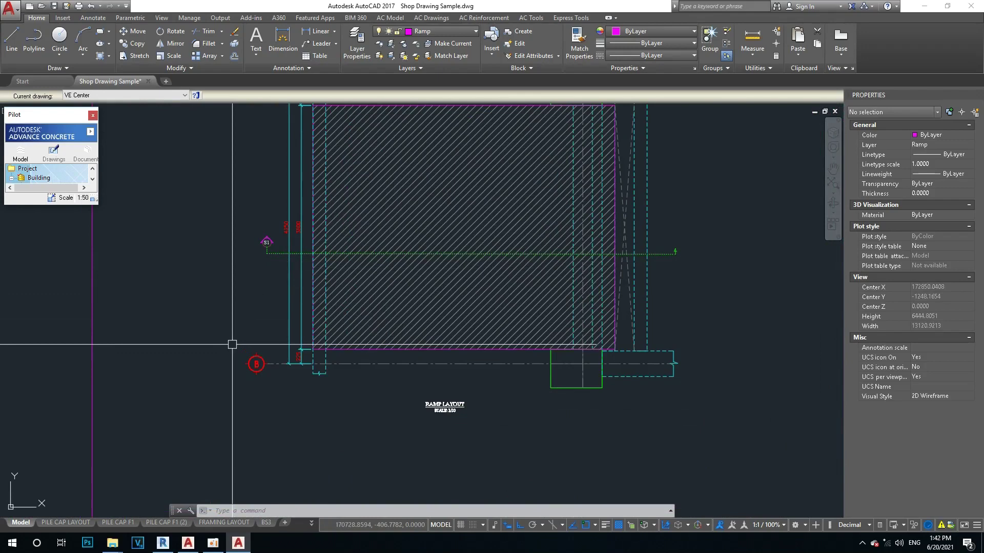
pyautogui.scroll(4, 298, 274)
pyautogui.scroll(-4, 248, 288)
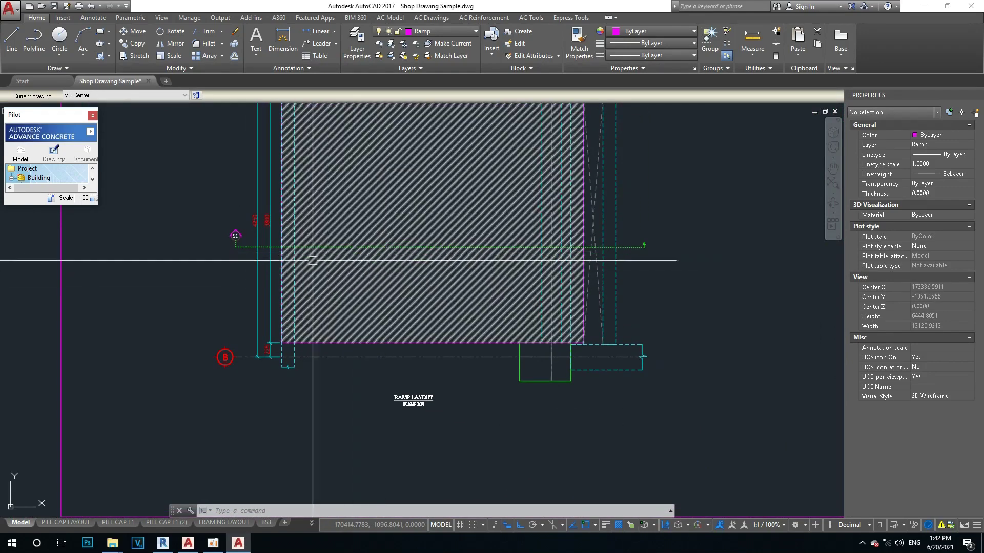
pyautogui.scroll(4, 310, 261)
pyautogui.scroll(-4, 287, 261)
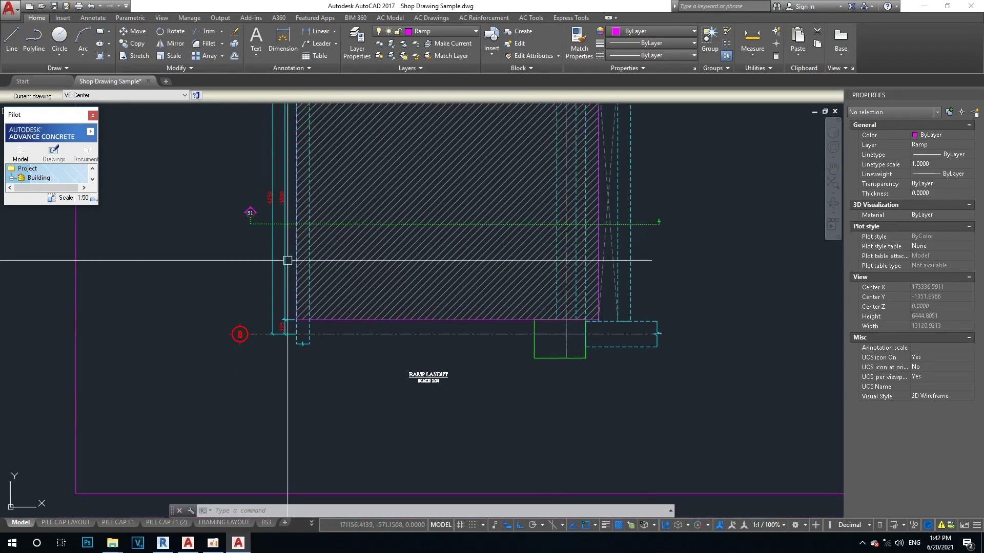
# Switch to the AutoCAD 2020 drawing and bring the sloped ramp section into view
pyautogui.moveTo(186, 543)
pyautogui.click(189, 512)
pyautogui.scroll(5, 379, 380)
pyautogui.scroll(5, 379, 379)
pyautogui.moveTo(379, 379); pyautogui.dragTo(320, 359, button='middle')
pyautogui.scroll(-2, 523, 390)
pyautogui.scroll(4, 541, 303)
pyautogui.scroll(-4, 586, 327)
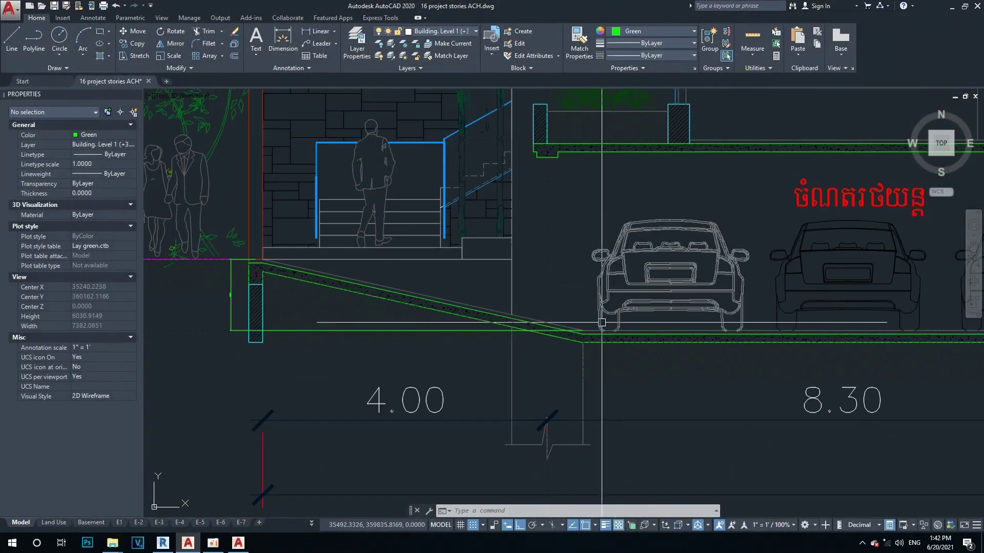
# Pan and zoom over the section toward the ramp-wall corner and ground line
pyautogui.scroll(1, 717, 313)
pyautogui.scroll(-1, 648, 309)
pyautogui.scroll(-2, 649, 309)
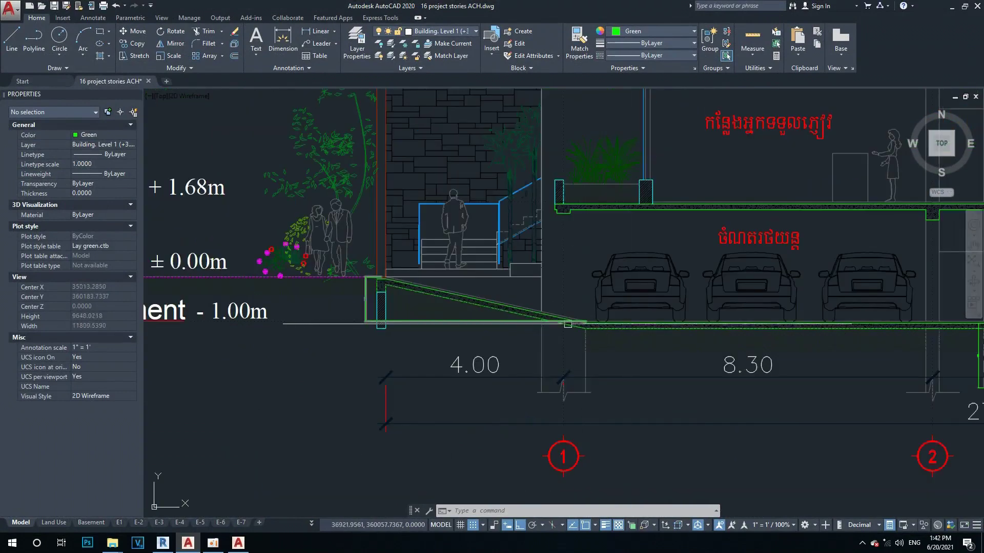
pyautogui.moveTo(566, 325); pyautogui.dragTo(530, 307, button='middle')
pyautogui.scroll(2, 531, 269)
pyautogui.scroll(2, 531, 268)
pyautogui.scroll(2, 531, 268)
pyautogui.scroll(-6, 531, 268)
pyautogui.moveTo(276, 266); pyautogui.dragTo(472, 266, button='middle')
pyautogui.scroll(2, 733, 265)
# Zoom in closely on the wall edge of the ramp section
pyautogui.moveTo(733, 265); pyautogui.dragTo(446, 229, button='middle')
pyautogui.scroll(2, 446, 228)
pyautogui.scroll(4, 395, 342)
pyautogui.scroll(4, 422, 274)
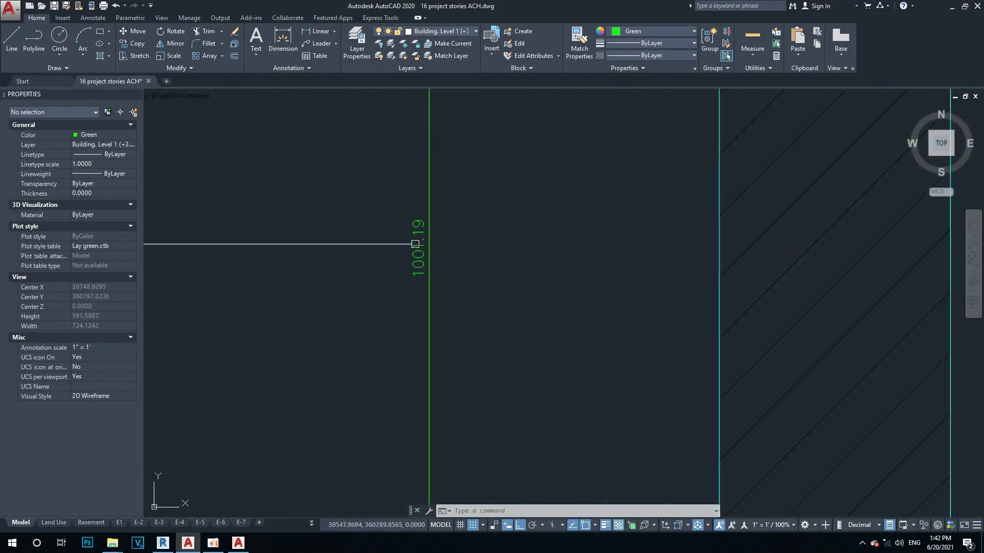
pyautogui.scroll(2, 422, 274)
pyautogui.scroll(-5, 422, 273)
pyautogui.scroll(-4, 560, 193)
pyautogui.scroll(-3, 560, 193)
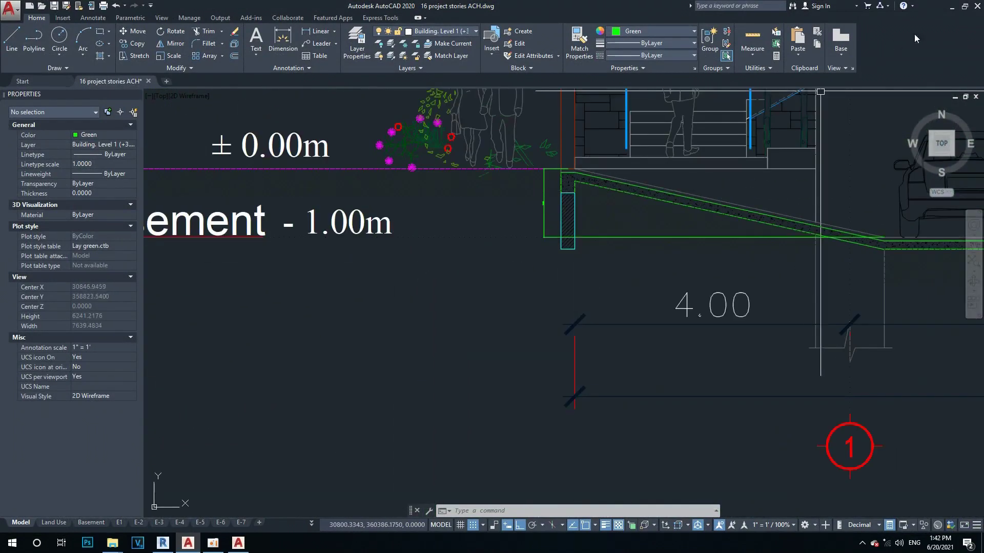
# Frame the whole sloped ramp, cancel the hatch preview, and return to AutoCAD 2017
pyautogui.moveTo(820, 95); pyautogui.dragTo(706, 115, button='middle')
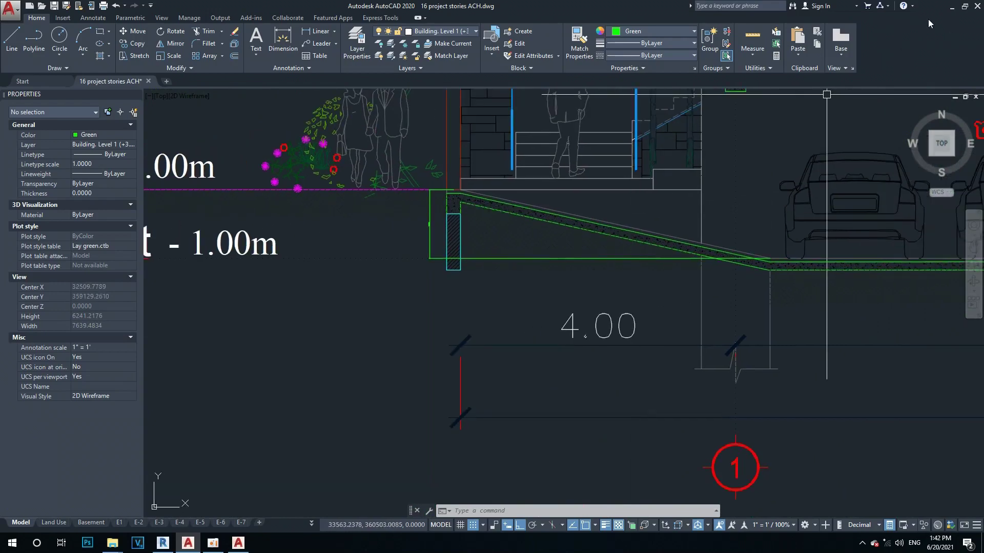
pyautogui.scroll(4, 330, 213)
pyautogui.scroll(-4, 396, 260)
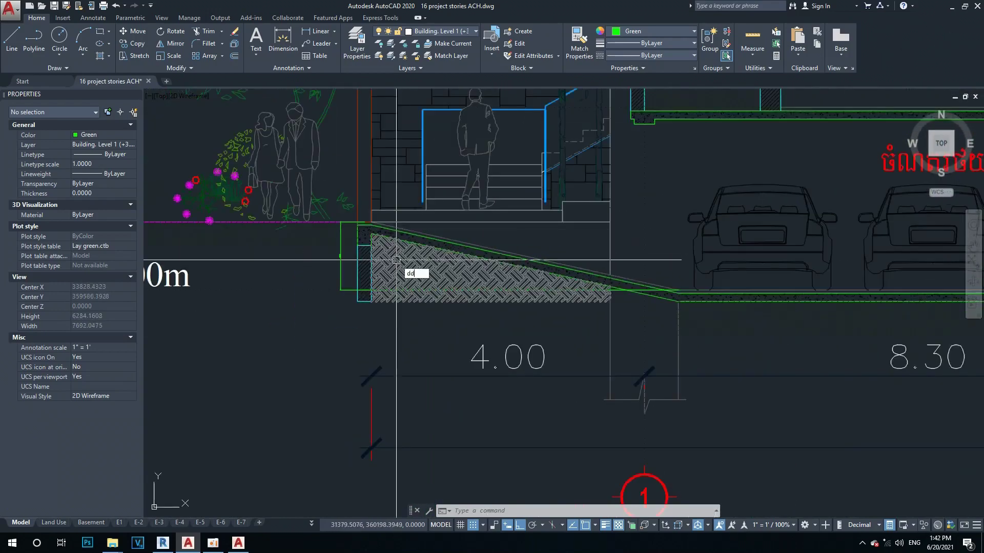
pyautogui.press('Escape')
pyautogui.press('Escape')
pyautogui.click(952, 8)
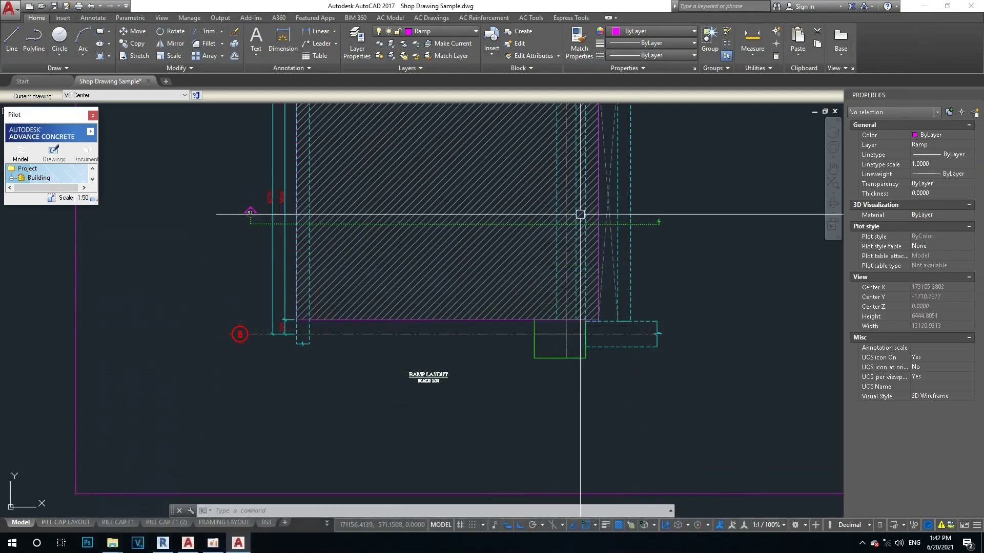
# Start a construction line, cancel it, and readjust the zoom on the ramp
pyautogui.press('Return')
pyautogui.scroll(4, 297, 241)
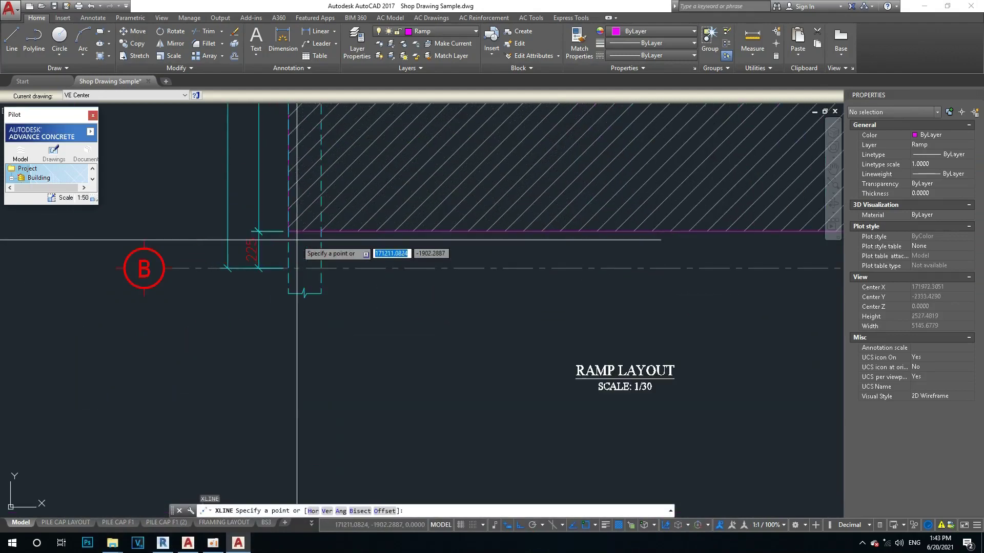
pyautogui.click(321, 232)
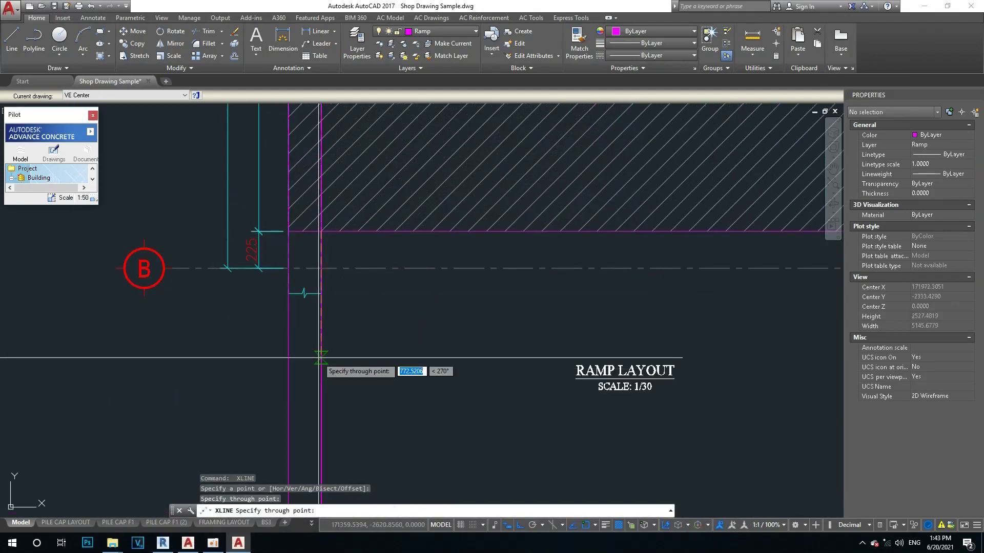
pyautogui.press('Escape')
pyautogui.scroll(-3, 461, 333)
pyautogui.scroll(3, 608, 290)
pyautogui.scroll(1, 446, 256)
pyautogui.scroll(-2, 447, 256)
# Place vertical construction lines through the ramp's left edge
pyautogui.press('Return')
pyautogui.click(384, 234)
pyautogui.click(390, 282)
pyautogui.press('Return')
pyautogui.press('Return')
pyautogui.click(416, 231)
pyautogui.click(416, 408)
pyautogui.press('Escape')
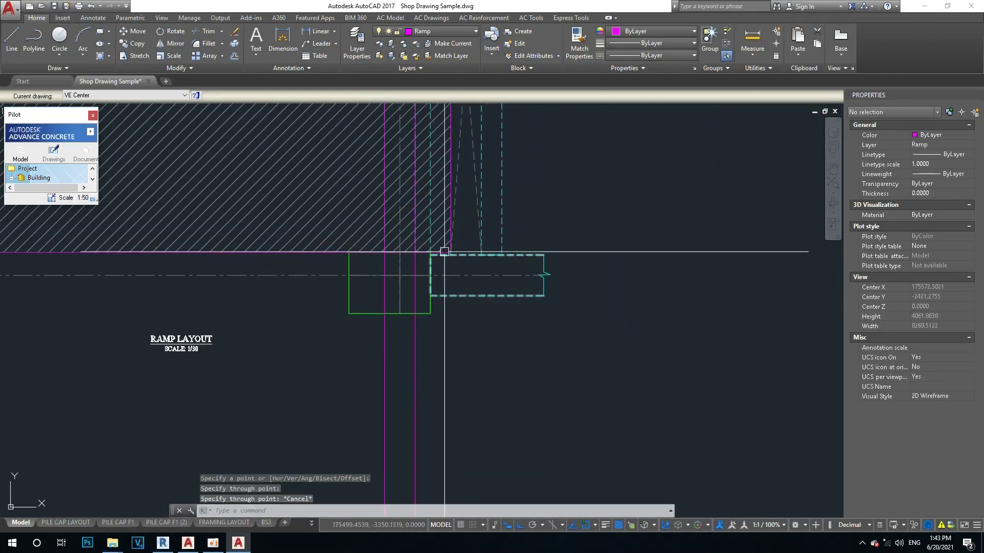
# Add a vertical construction line through the ramp's right corner
pyautogui.moveTo(444, 252); pyautogui.dragTo(430, 311, button='middle')
pyautogui.press('Return')
pyautogui.click(437, 260)
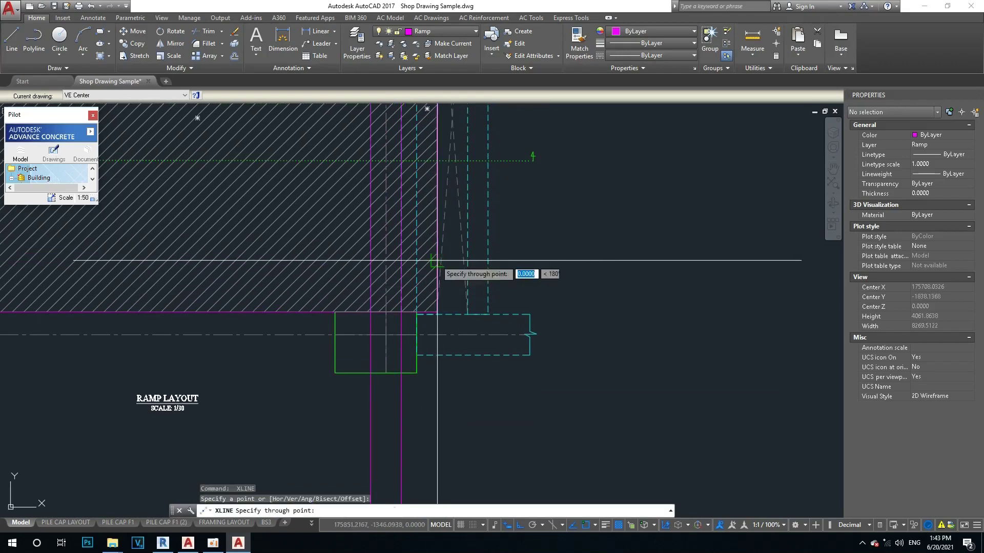
pyautogui.press('Return')
pyautogui.press('Return')
pyautogui.click(419, 267)
pyautogui.press('Escape')
# Zoom out and pan to the area below the plan for a horizontal construction line
pyautogui.scroll(-2, 459, 259)
pyautogui.scroll(-3, 459, 259)
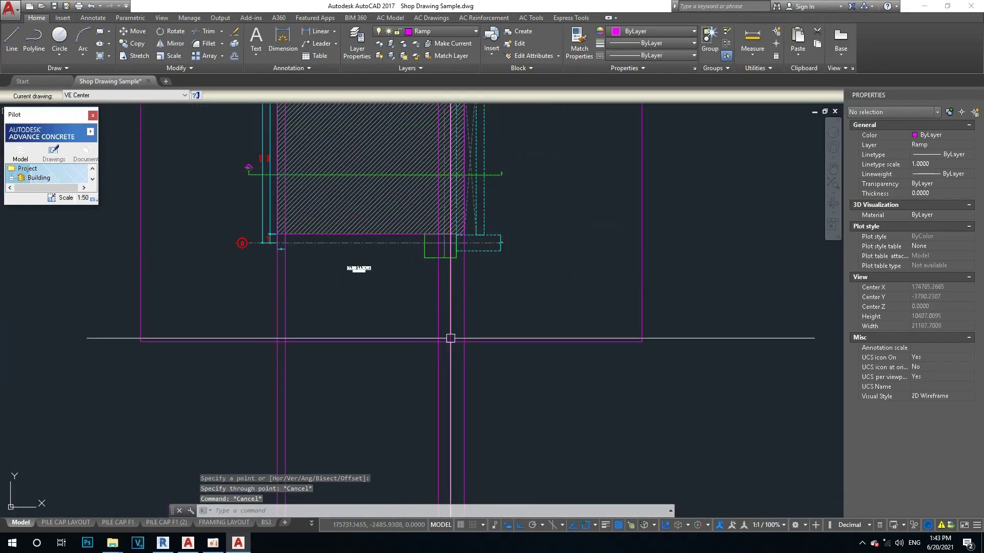
pyautogui.scroll(-1, 450, 336)
pyautogui.scroll(-1, 359, 339)
pyautogui.scroll(-1, 413, 322)
pyautogui.scroll(3, 389, 307)
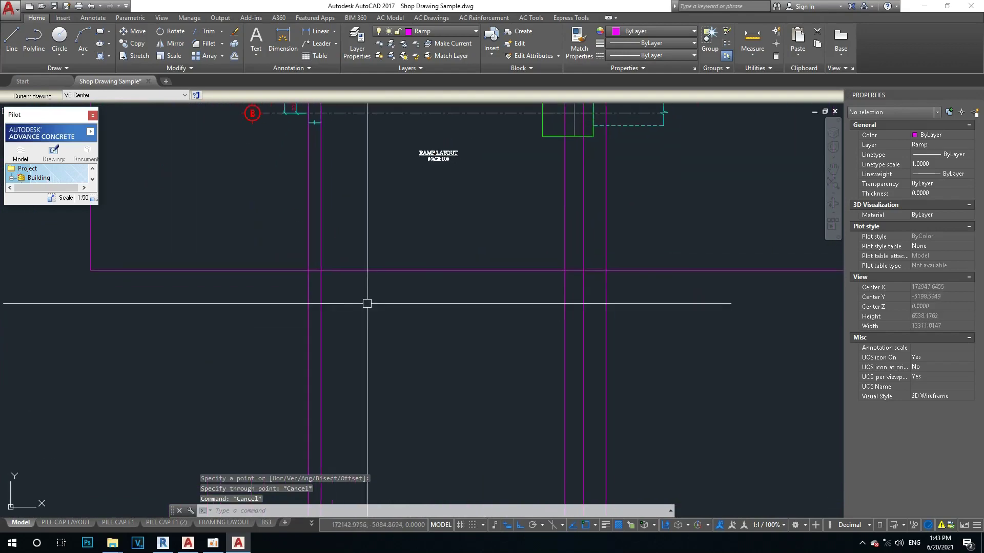
pyautogui.press('Escape')
pyautogui.press('Escape')
pyautogui.scroll(1, 363, 337)
pyautogui.moveTo(379, 359); pyautogui.dragTo(373, 335, button='middle')
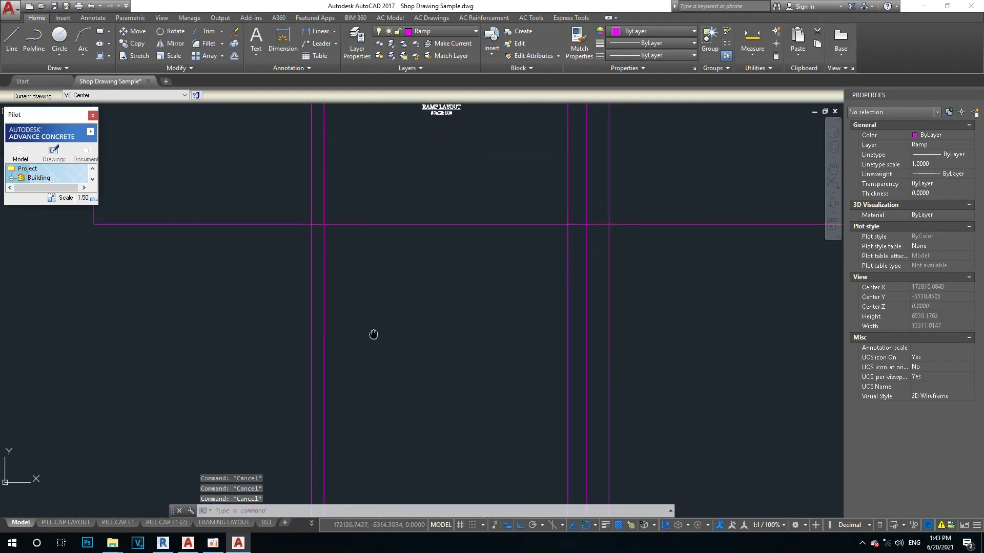
pyautogui.write('xl')
pyautogui.press('Return')
# Place a horizontal construction line below the plan and copy it 1000 units upward
pyautogui.click(333, 415)
pyautogui.click(439, 414)
pyautogui.press('Escape')
pyautogui.press('Escape')
pyautogui.write('c')
pyautogui.press('Return')
pyautogui.click(416, 450)
pyautogui.click(385, 362)
pyautogui.press('Return')
pyautogui.click(405, 378)
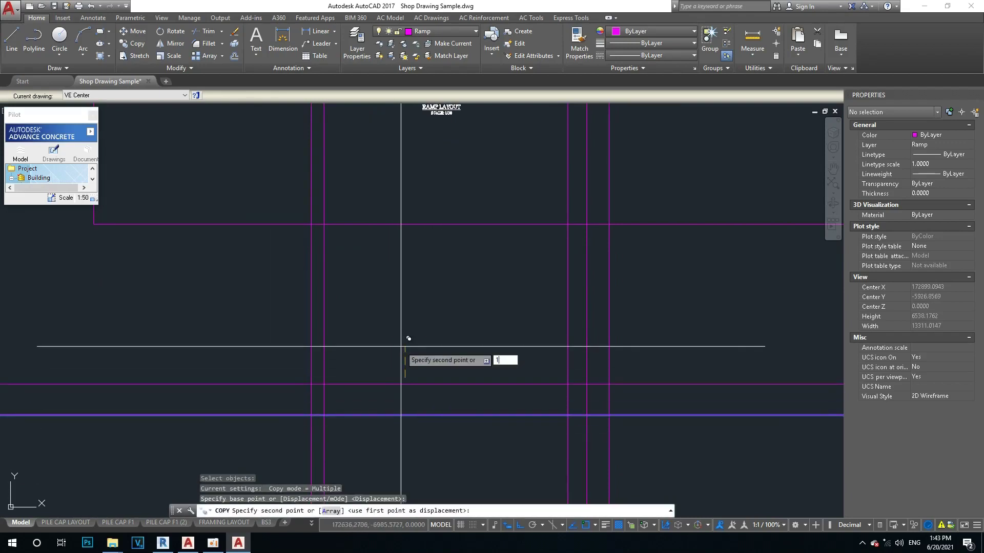
pyautogui.write('1000')
pyautogui.press('Return')
pyautogui.press('Escape')
pyautogui.press('Escape')
# Zoom in and try a rectangle corner at the line intersection, then abandon it
pyautogui.scroll(2, 319, 369)
pyautogui.scroll(2, 333, 296)
pyautogui.press('Return')
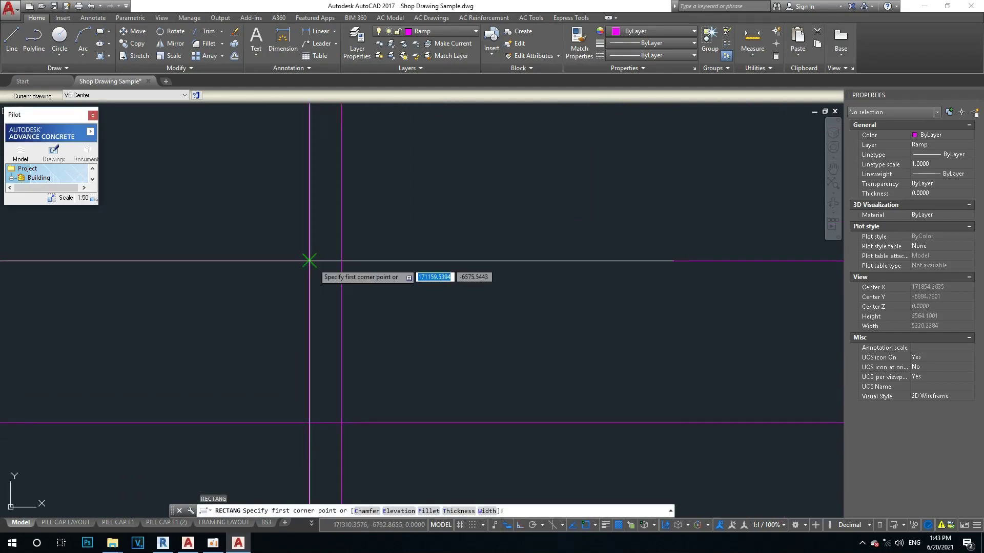
pyautogui.click(309, 261)
pyautogui.press('Escape')
pyautogui.press('Escape')
# Pan and zoom past the BS1 bubbles to the area below the RAMP LAYOUT title
pyautogui.scroll(-4, 359, 369)
pyautogui.scroll(-4, 345, 399)
pyautogui.scroll(-4, 371, 373)
pyautogui.scroll(-5, 381, 285)
pyautogui.scroll(7, 381, 285)
pyautogui.scroll(2, 362, 180)
pyautogui.scroll(3, 379, 219)
pyautogui.scroll(1, 373, 208)
pyautogui.scroll(-1, 373, 208)
pyautogui.scroll(-5, 378, 228)
pyautogui.scroll(5, 387, 228)
pyautogui.moveTo(385, 306); pyautogui.dragTo(381, 262, button='middle')
pyautogui.scroll(-2, 382, 241)
pyautogui.scroll(-4, 390, 307)
pyautogui.scroll(3, 391, 329)
pyautogui.scroll(3, 423, 380)
pyautogui.press('Escape')
pyautogui.press('Escape')
pyautogui.press('Escape')
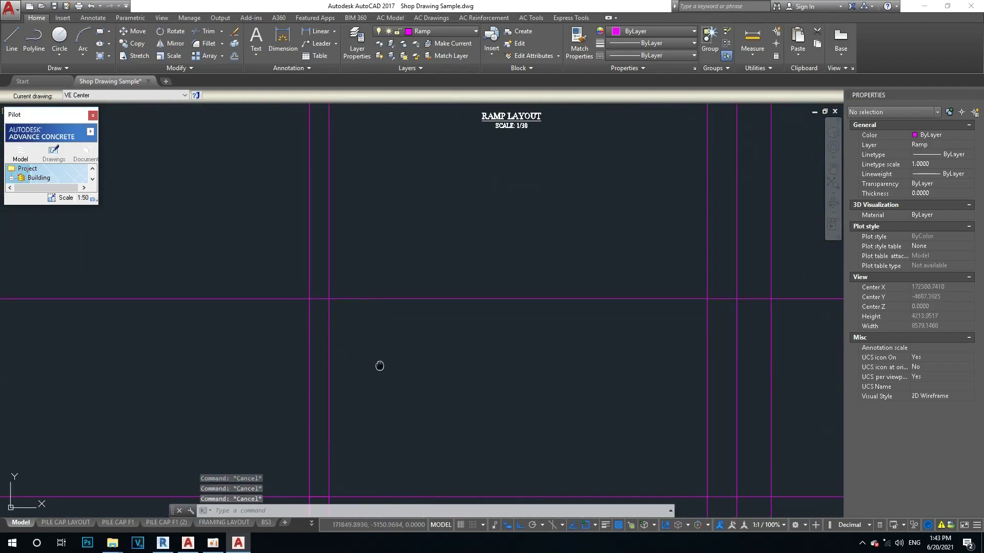
pyautogui.moveTo(380, 360); pyautogui.dragTo(383, 395, button='middle')
# Draw a 200 by 600 rectangle with its first corner below the RAMP LAYOUT title
pyautogui.write('r')
pyautogui.press('Return')
pyautogui.click(394, 429)
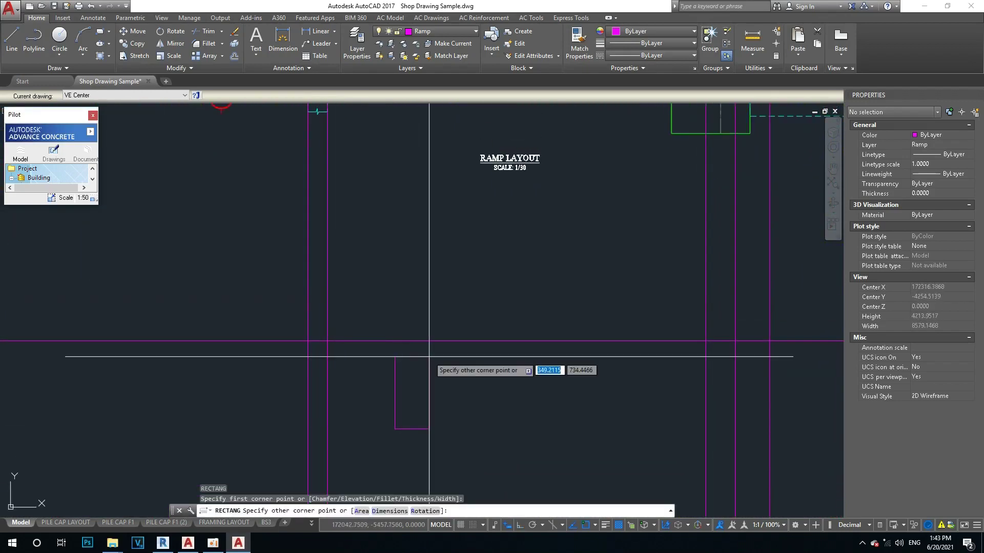
pyautogui.write('0')
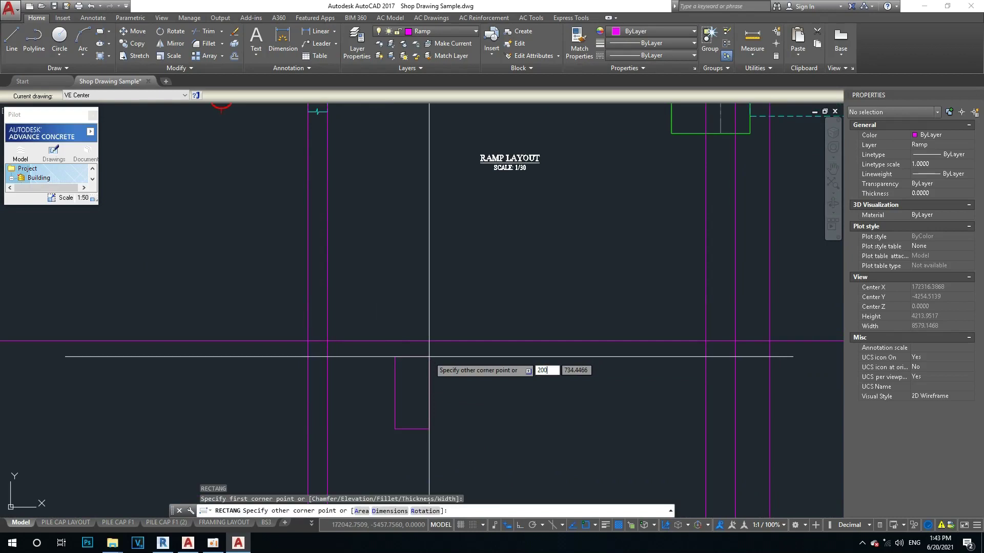
pyautogui.write(',600')
pyautogui.press('Return')
pyautogui.press('Escape')
pyautogui.press('Escape')
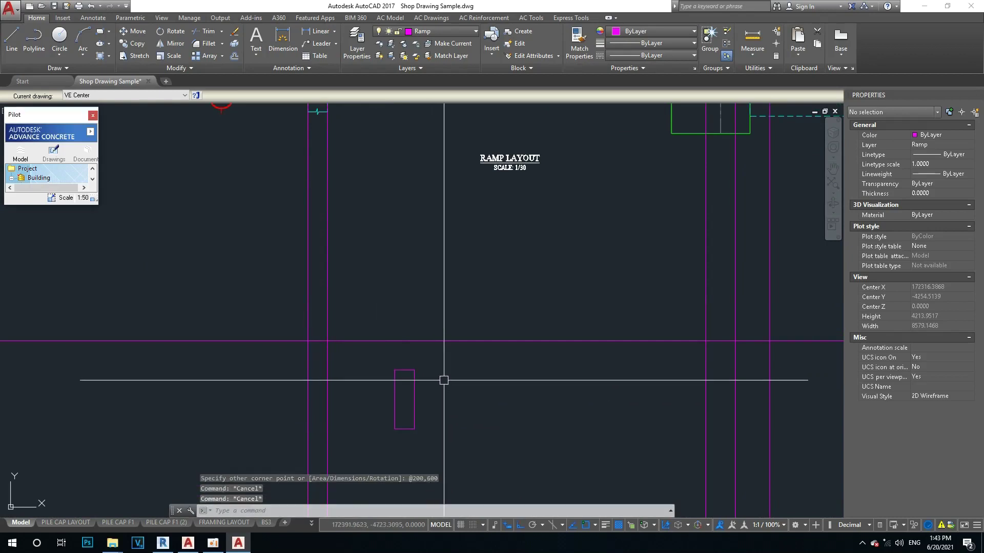
# Select the new rectangle and check in the layer list that it stays on Ramp
pyautogui.write('h')
pyautogui.press('Return')
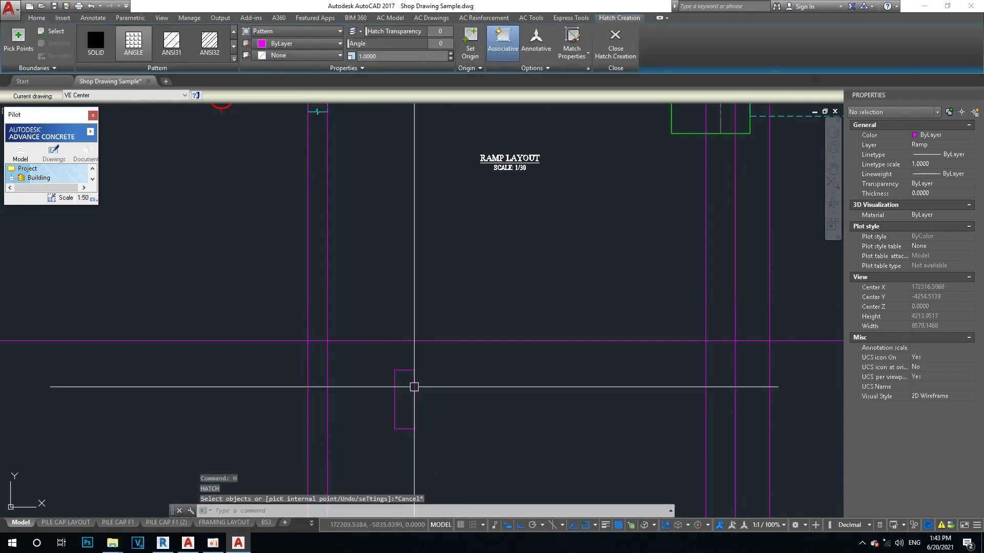
pyautogui.press('Escape')
pyautogui.click(414, 387)
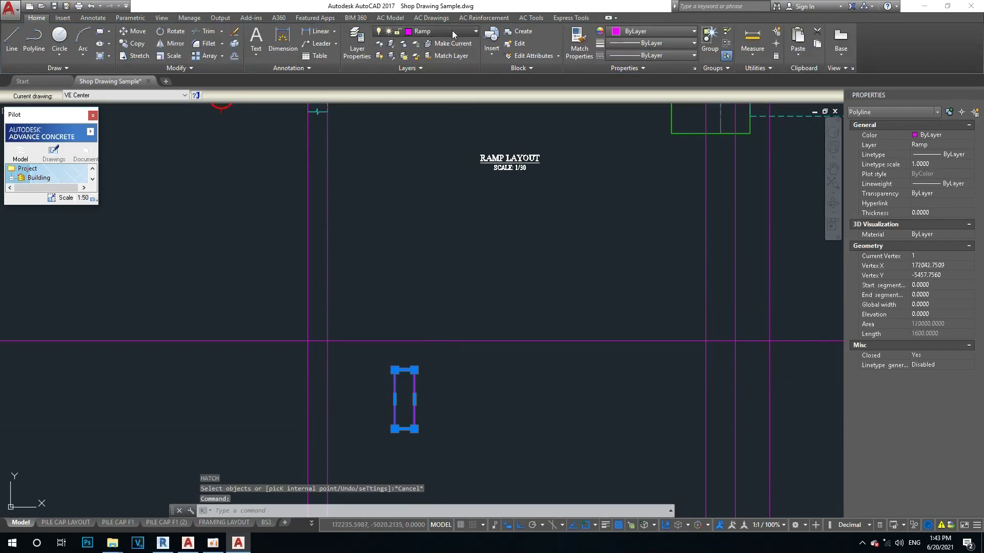
pyautogui.click(446, 31)
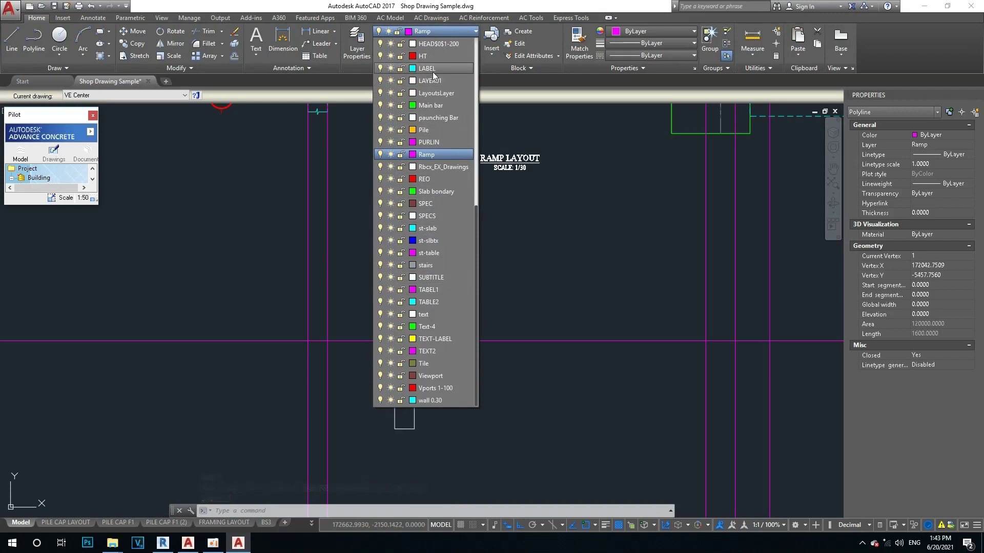
pyautogui.scroll(4, 433, 76)
pyautogui.scroll(1, 433, 91)
pyautogui.scroll(2, 436, 95)
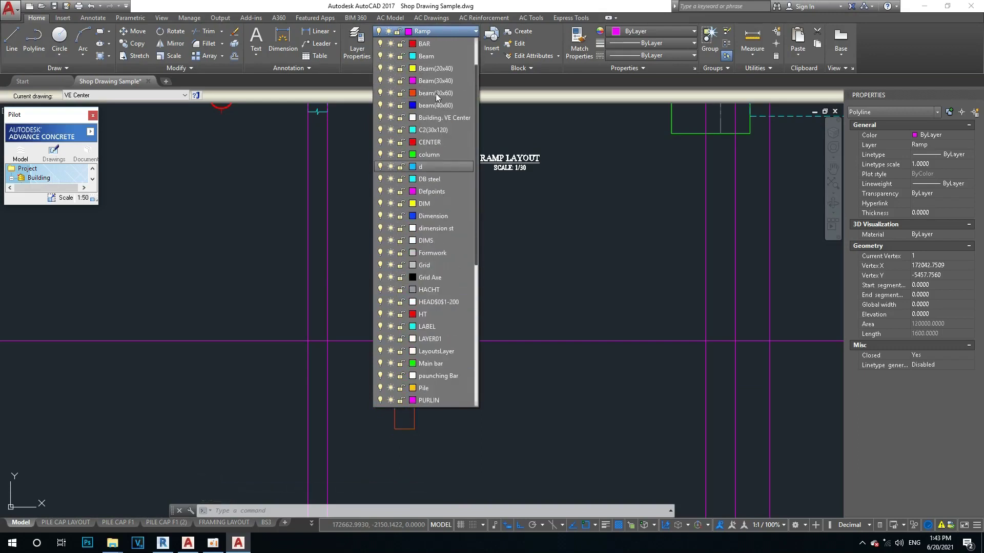
pyautogui.press('Escape')
pyautogui.press('Escape')
pyautogui.press('Escape')
# Hatch the 200 by 600 rectangle by picking inside it as the boundary
pyautogui.scroll(5, 431, 400)
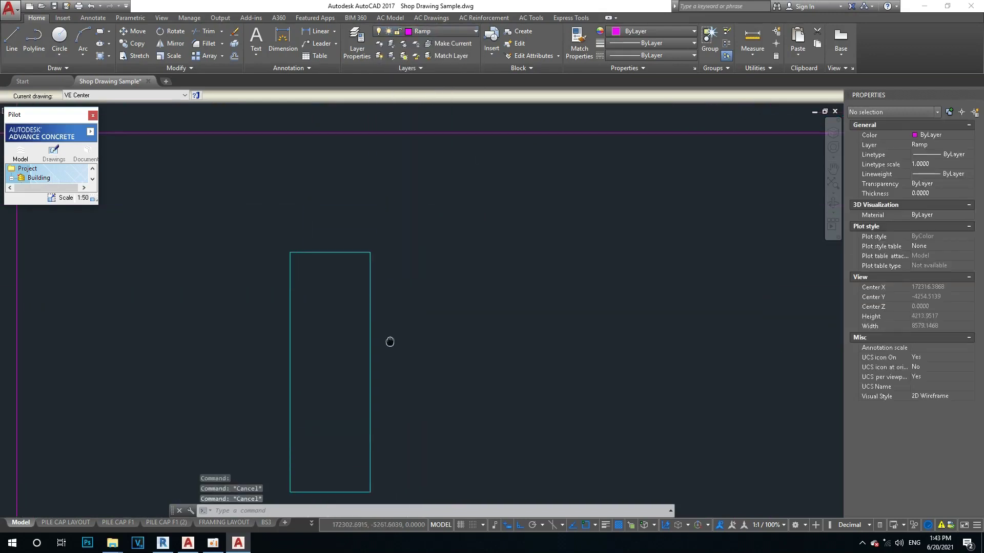
pyautogui.scroll(-2, 389, 341)
pyautogui.write('h')
pyautogui.press('Return')
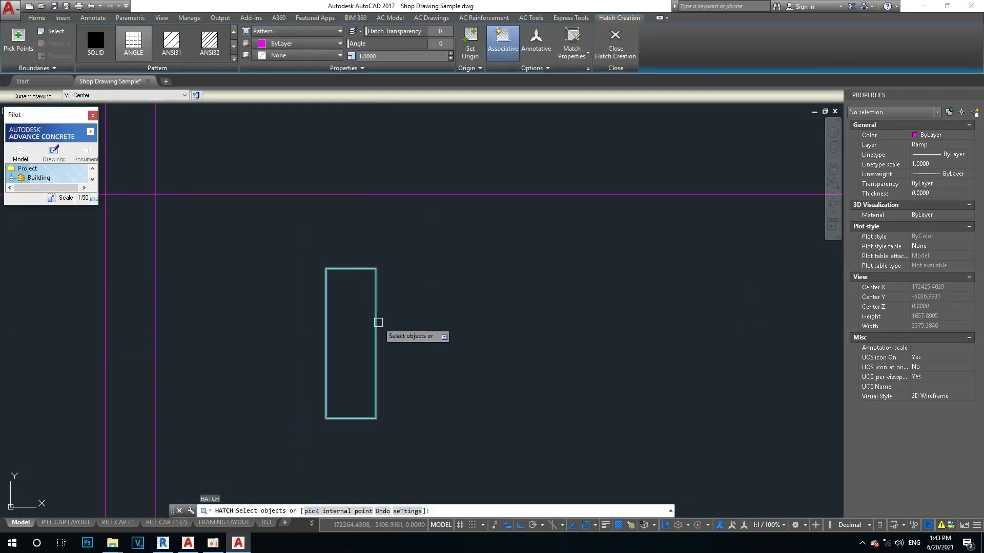
pyautogui.click(378, 323)
pyautogui.press('Escape')
pyautogui.scroll(-3, 378, 322)
pyautogui.scroll(-3, 440, 276)
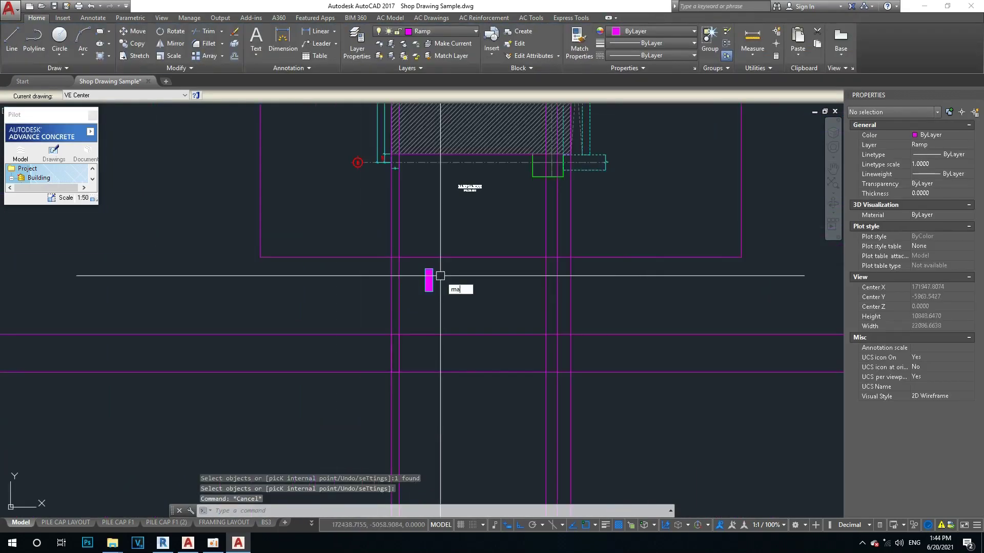
# Match the existing diagonal ANSI31 hatch's properties onto the ramp hatch, putting it on HACHT
pyautogui.press('Return')
pyautogui.scroll(-3, 423, 270)
pyautogui.scroll(-2, 260, 279)
pyautogui.scroll(4, 193, 198)
pyautogui.scroll(3, 128, 403)
pyautogui.moveTo(120, 402); pyautogui.dragTo(257, 369, button='middle')
pyautogui.click(250, 348)
pyautogui.scroll(-5, 231, 336)
pyautogui.scroll(2, 559, 397)
pyautogui.scroll(3, 558, 397)
pyautogui.scroll(2, 423, 386)
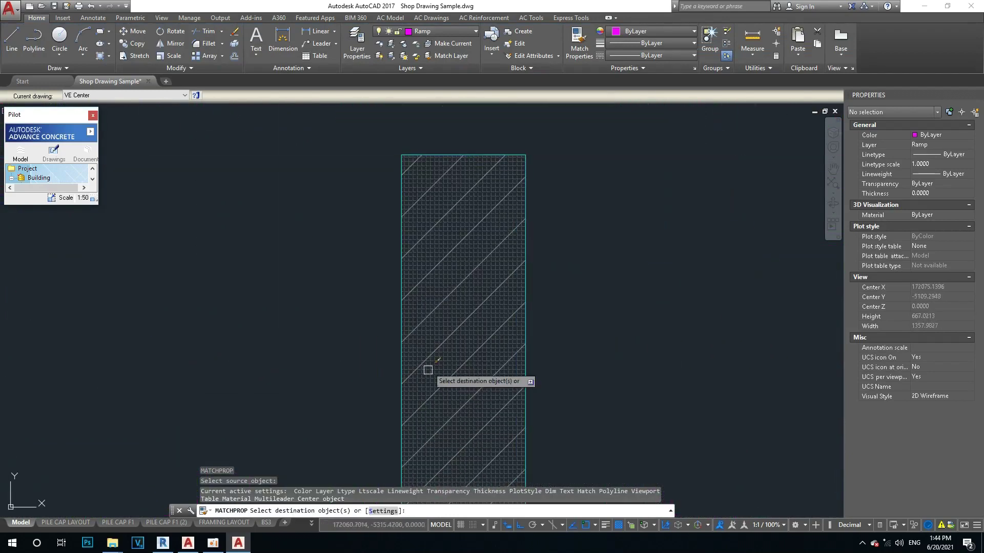
pyautogui.click(423, 386)
pyautogui.scroll(-8, 423, 307)
pyautogui.press('Escape')
pyautogui.press('Escape')
# Inspect the ramp hatch, then start and cancel a first move of the rectangle
pyautogui.click(429, 309)
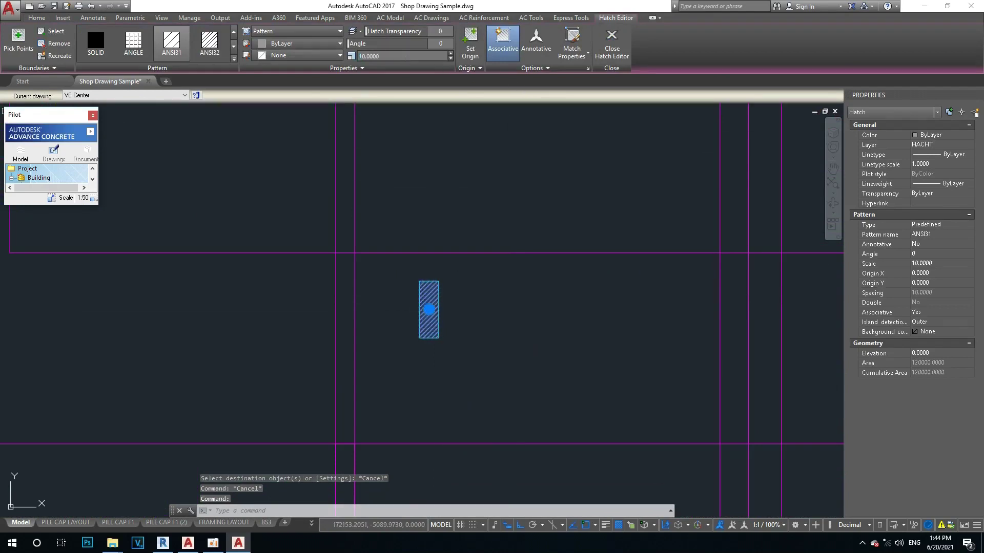
pyautogui.press('Escape')
pyautogui.moveTo(463, 290); pyautogui.dragTo(396, 237, button='middle')
pyautogui.write('m')
pyautogui.press('Return')
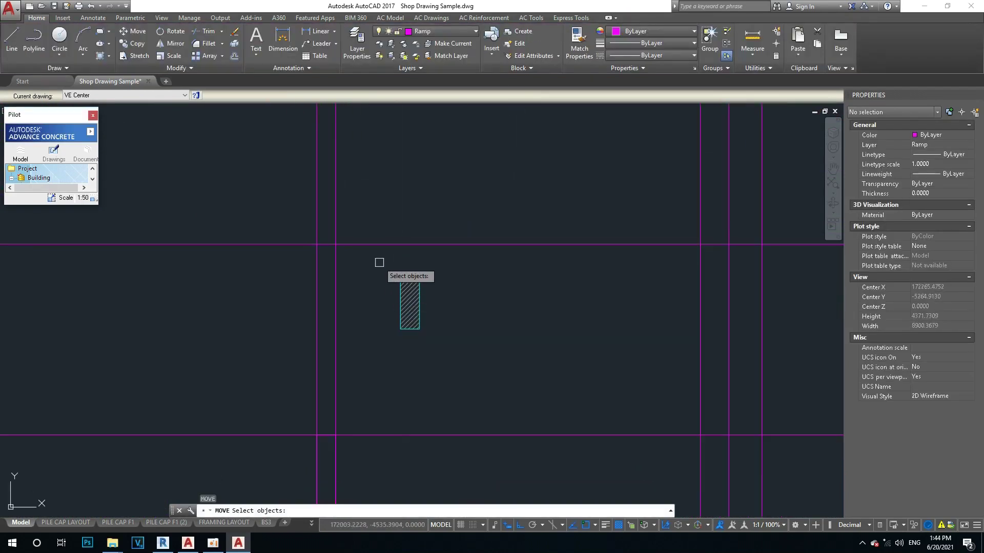
pyautogui.click(379, 266)
pyautogui.click(459, 368)
pyautogui.press('Return')
pyautogui.click(400, 272)
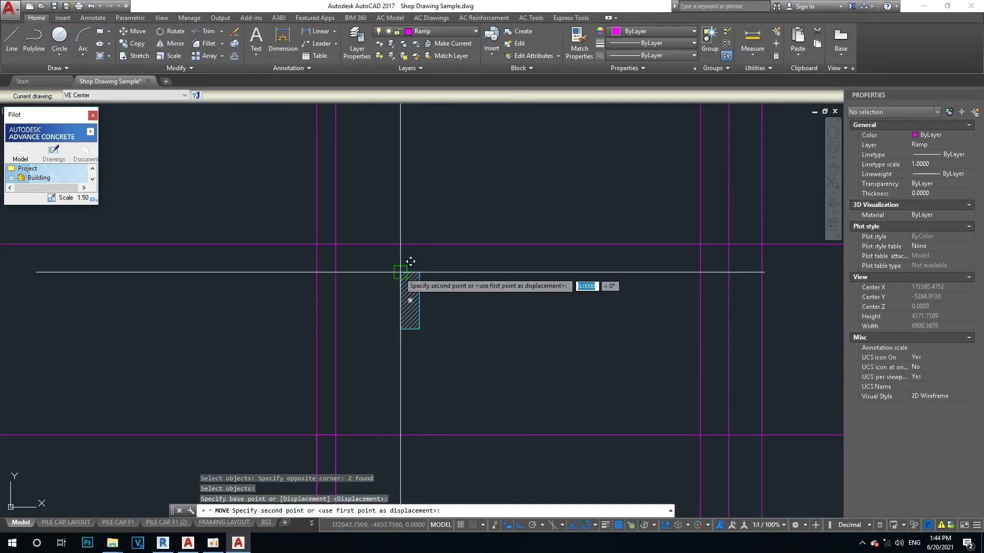
pyautogui.press('Escape')
pyautogui.press('Escape')
pyautogui.scroll(3, 359, 241)
pyautogui.scroll(-5, 384, 296)
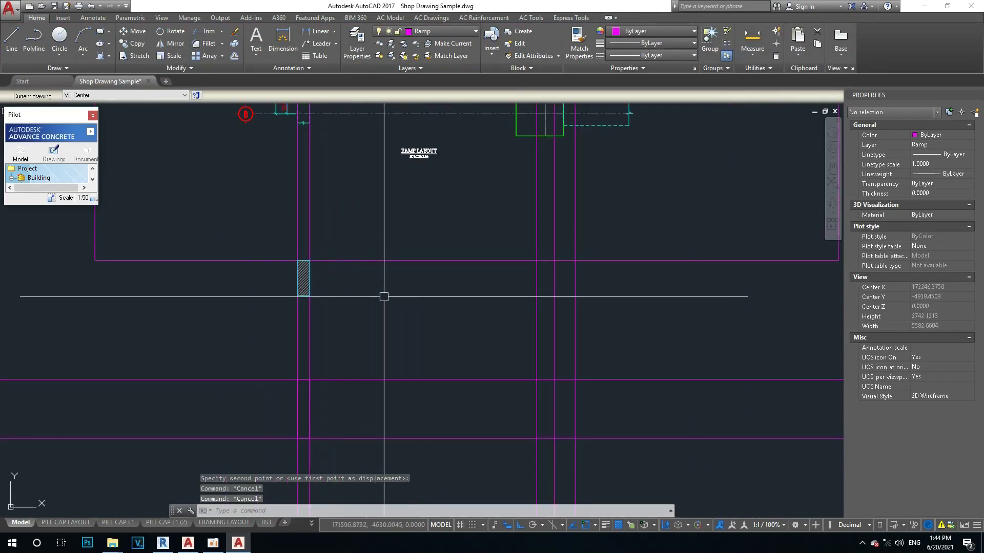
pyautogui.press('Escape')
pyautogui.moveTo(383, 297); pyautogui.dragTo(384, 372, button='middle')
pyautogui.scroll(-2, 384, 378)
pyautogui.scroll(-2, 318, 351)
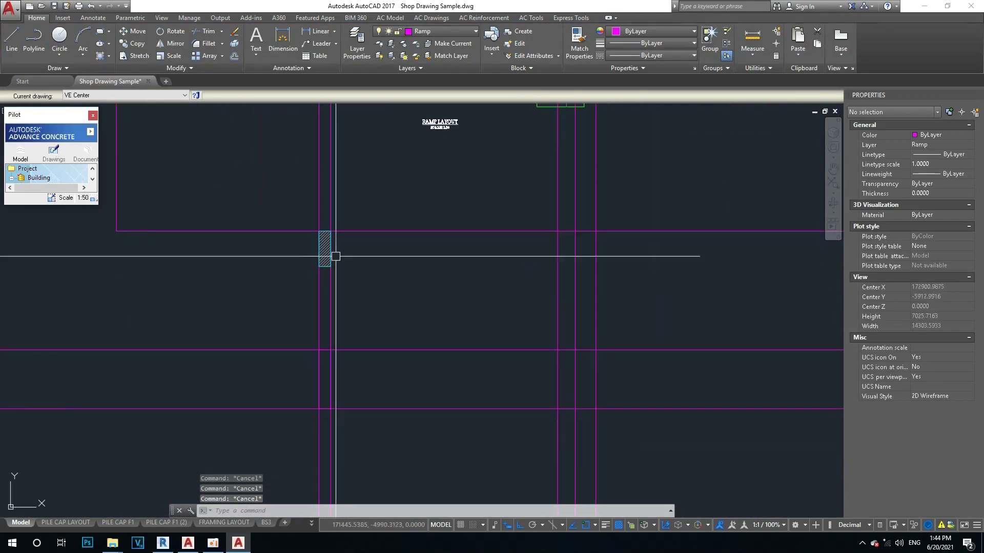
# Move the rectangle and hatch down two grid lines, just below the lower magenta line
pyautogui.press('m')
pyautogui.press('Return')
pyautogui.click(297, 201)
pyautogui.click(375, 289)
pyautogui.press('Return')
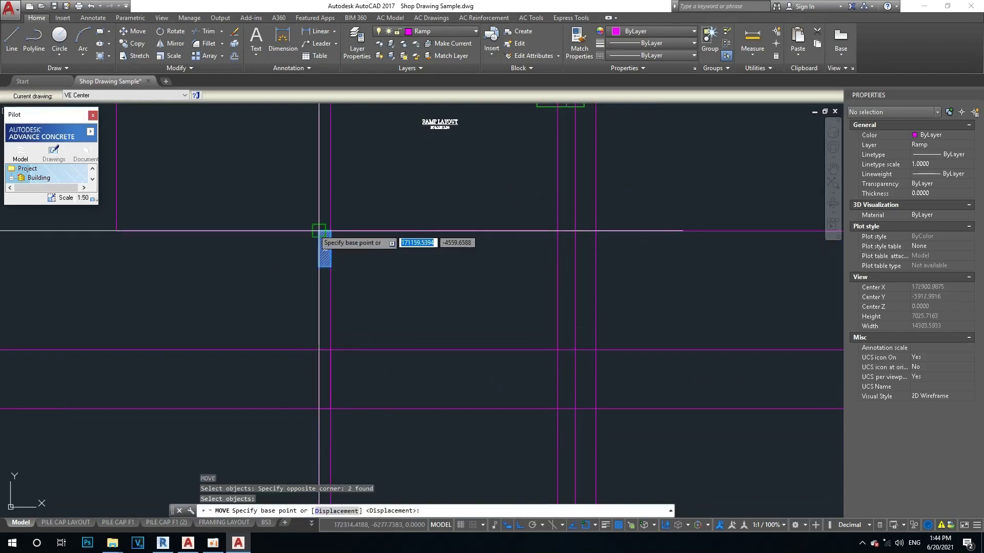
pyautogui.click(319, 231)
pyautogui.click(325, 383)
pyautogui.press('Escape')
pyautogui.moveTo(325, 349)
pyautogui.mouseDown(button='middle')
pyautogui.moveTo(331, 315)
pyautogui.moveTo(336, 325)
pyautogui.mouseUp(button='middle')
pyautogui.press('Escape')
pyautogui.click(270, 261)
pyautogui.press('Escape')
pyautogui.scroll(2, 330, 333)
pyautogui.scroll(1, 356, 281)
pyautogui.scroll(1, 347, 281)
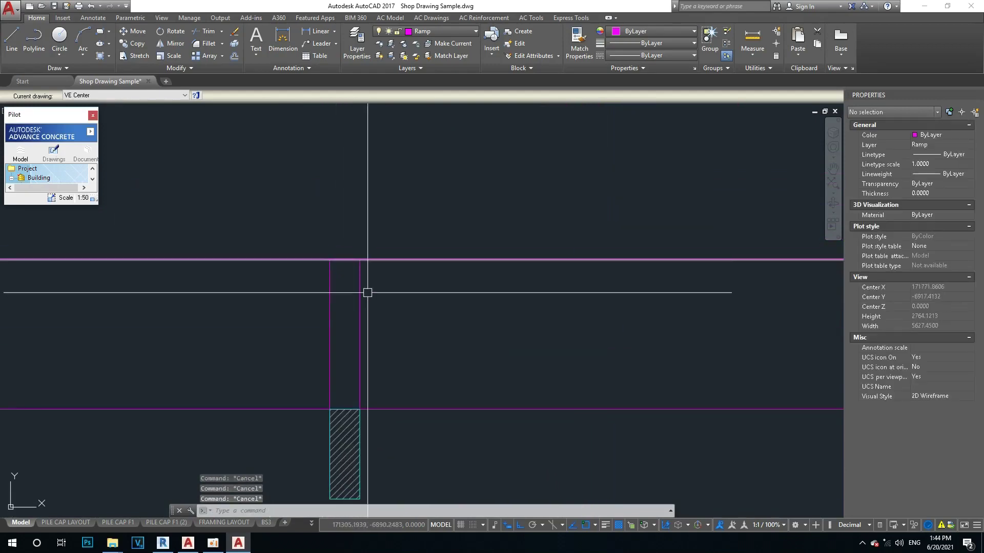
pyautogui.scroll(-4, 345, 347)
pyautogui.scroll(2, 345, 347)
pyautogui.moveTo(345, 347); pyautogui.dragTo(334, 346, button='middle')
pyautogui.scroll(2, 369, 190)
pyautogui.scroll(2, 330, 232)
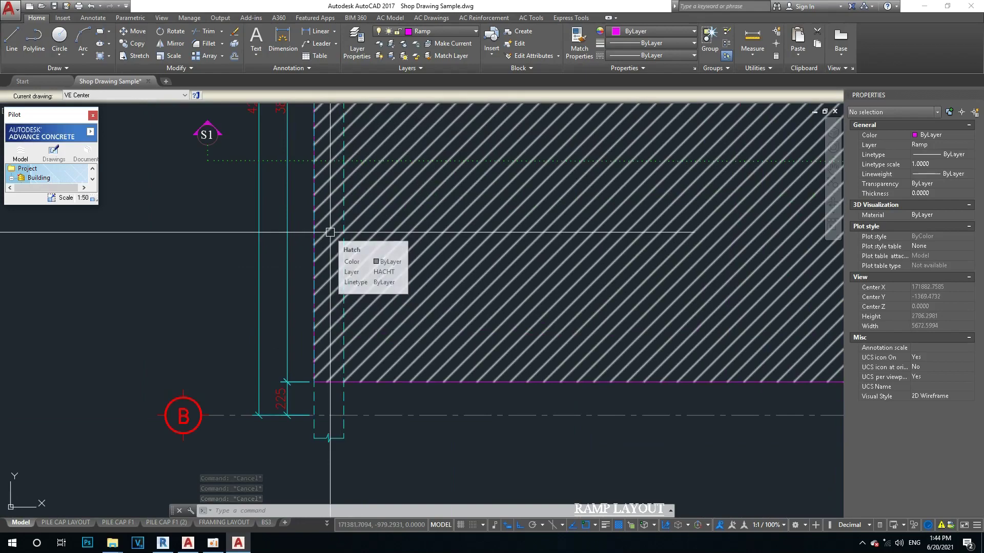
pyautogui.scroll(-3, 339, 287)
pyautogui.scroll(-3, 348, 345)
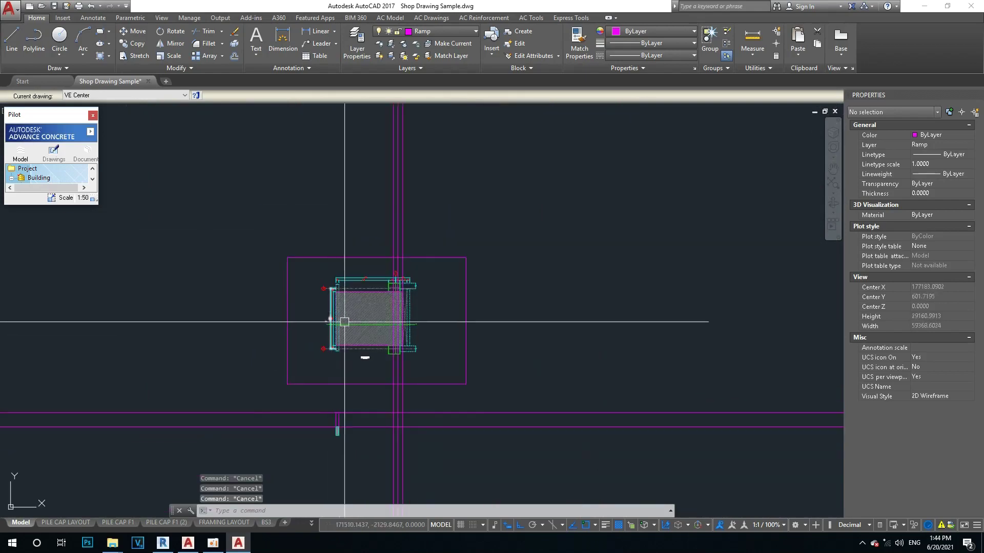
pyautogui.moveTo(340, 323); pyautogui.dragTo(323, 263, button='middle')
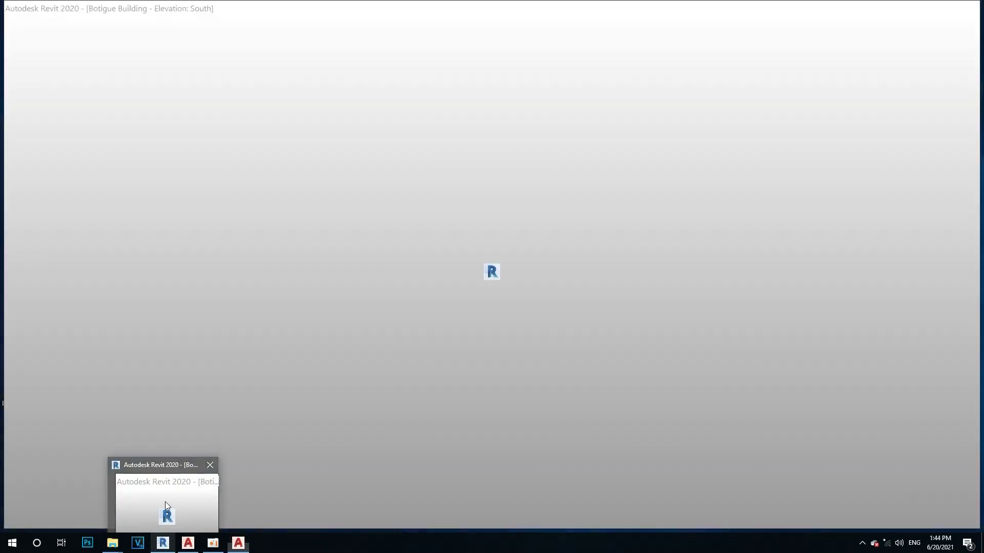
pyautogui.moveTo(162, 542)
pyautogui.click(165, 502)
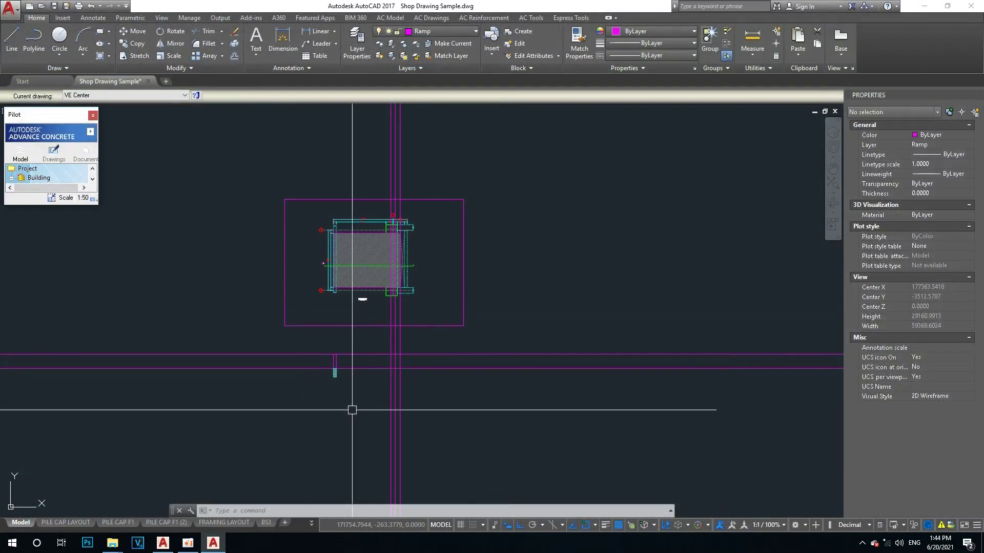
pyautogui.scroll(3, 343, 324)
pyautogui.scroll(2, 386, 294)
pyautogui.scroll(1, 387, 294)
pyautogui.click(909, 14)
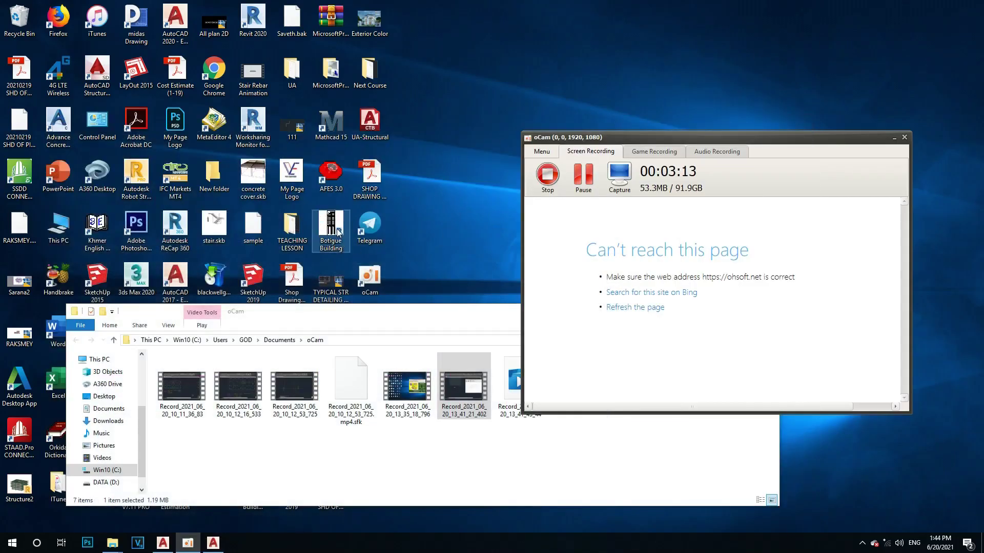
# Refresh the desktop twice from its context menu
pyautogui.rightClick(467, 62)
pyautogui.click(487, 92)
pyautogui.rightClick(470, 80)
pyautogui.click(490, 109)
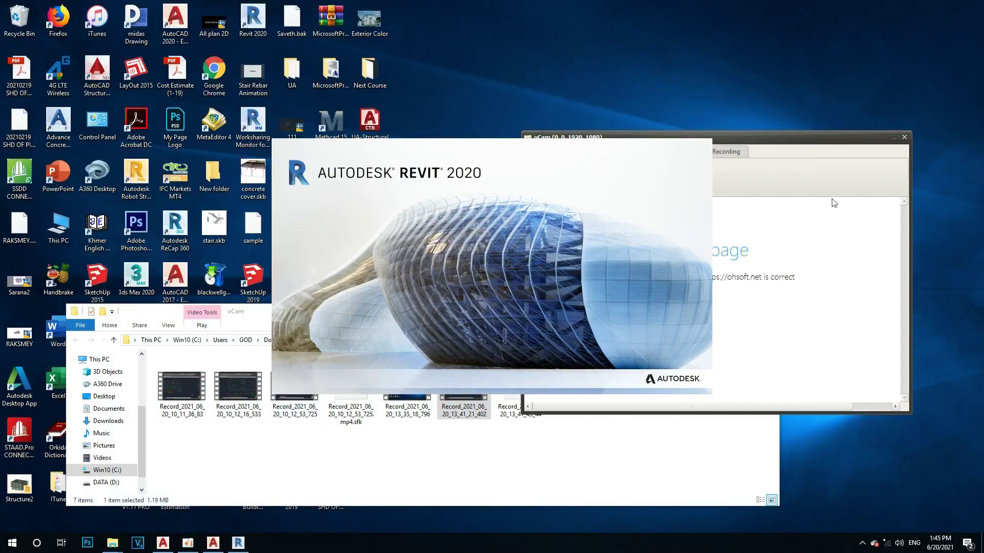
# Minimize the recorder and Explorer, load the Kobi Toolkit add-in, and return to AutoCAD
pyautogui.click(895, 138)
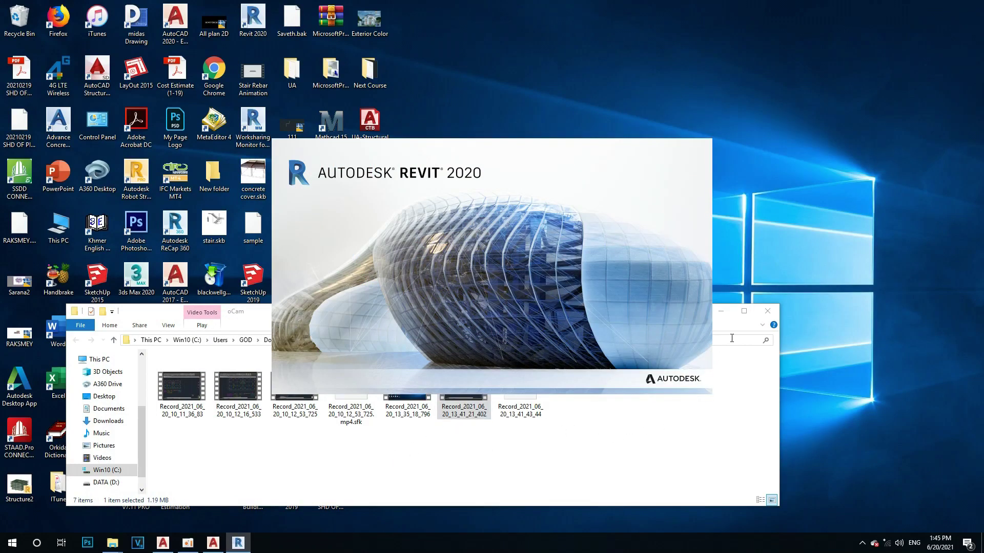
pyautogui.click(727, 314)
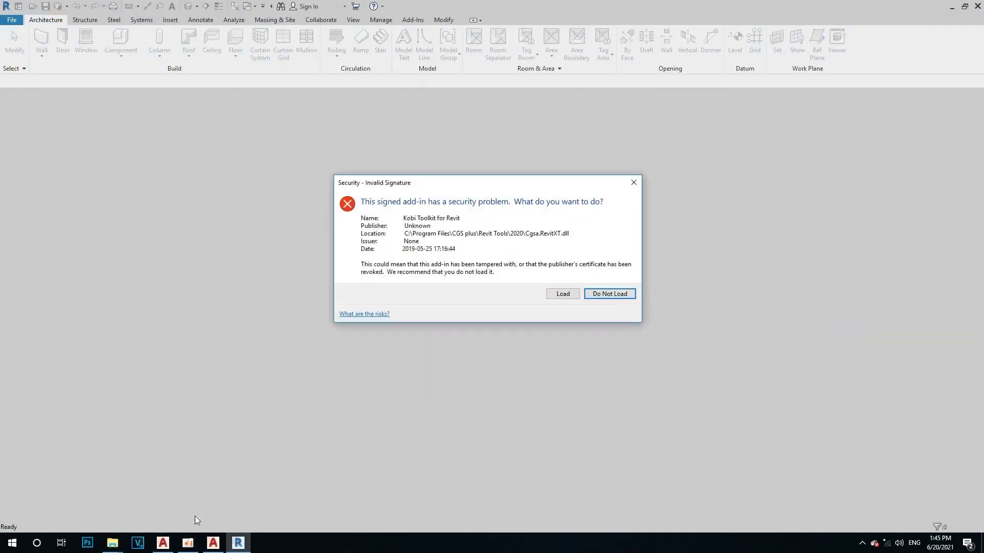
pyautogui.click(570, 294)
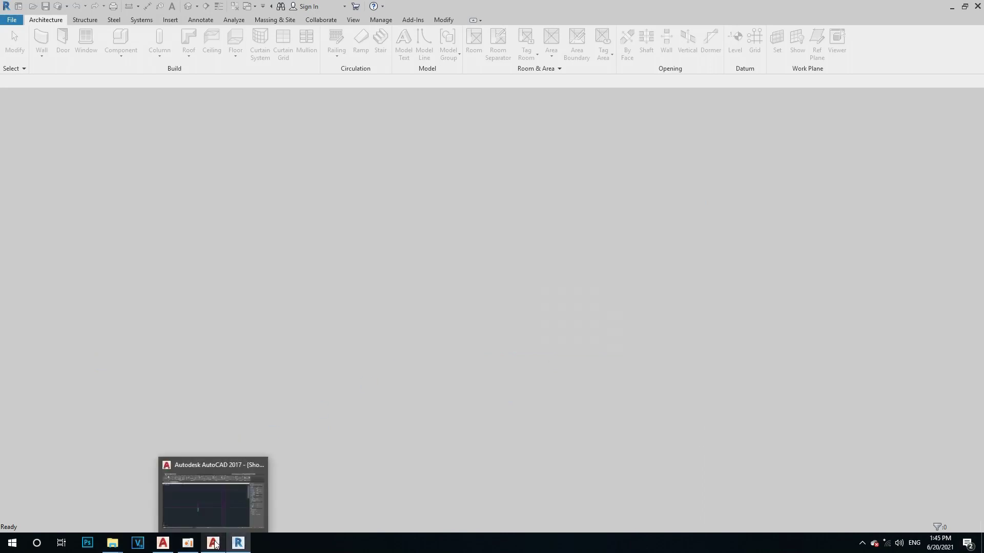
pyautogui.click(206, 509)
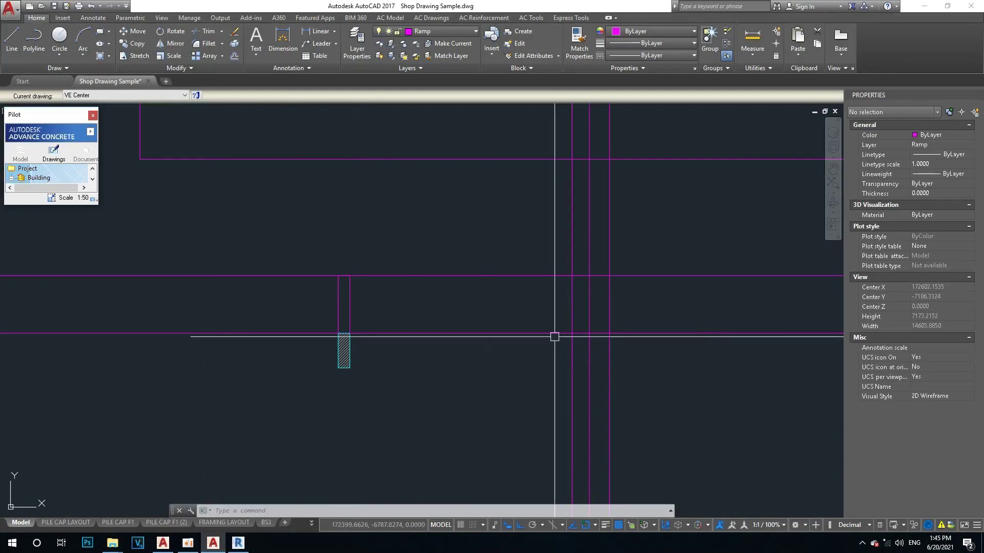
# Copy the hatched column rectangle from its corner onto the right-hand column grid line
pyautogui.scroll(-2, 542, 336)
pyautogui.press('Escape')
pyautogui.press('Escape')
pyautogui.scroll(4, 496, 208)
pyautogui.moveTo(496, 209); pyautogui.dragTo(439, 237, button='middle')
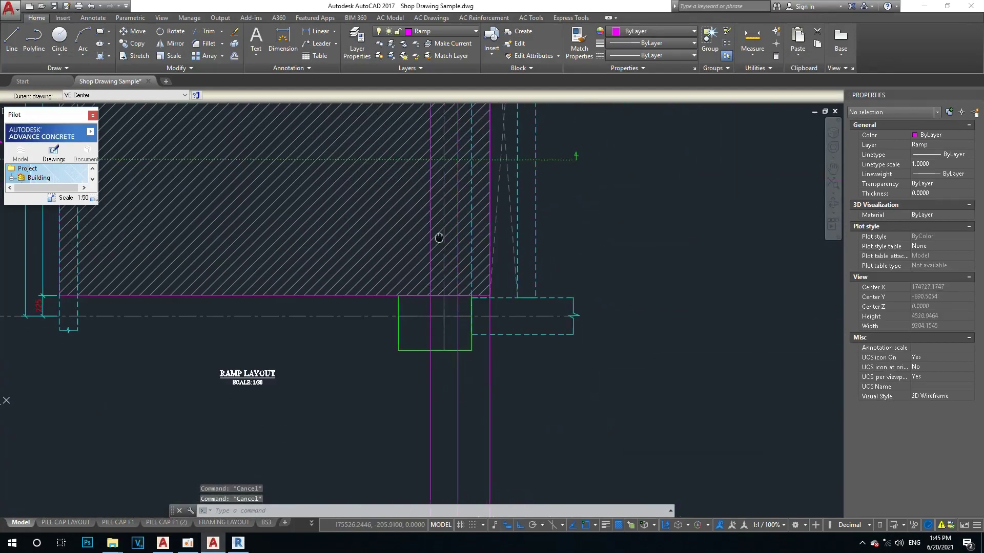
pyautogui.scroll(4, 490, 236)
pyautogui.scroll(-2, 392, 313)
pyautogui.scroll(-10, 393, 314)
pyautogui.scroll(2, 391, 315)
pyautogui.scroll(2, 390, 317)
pyautogui.scroll(2, 390, 318)
pyautogui.scroll(-2, 390, 315)
pyautogui.scroll(-3, 411, 209)
pyautogui.scroll(3, 411, 373)
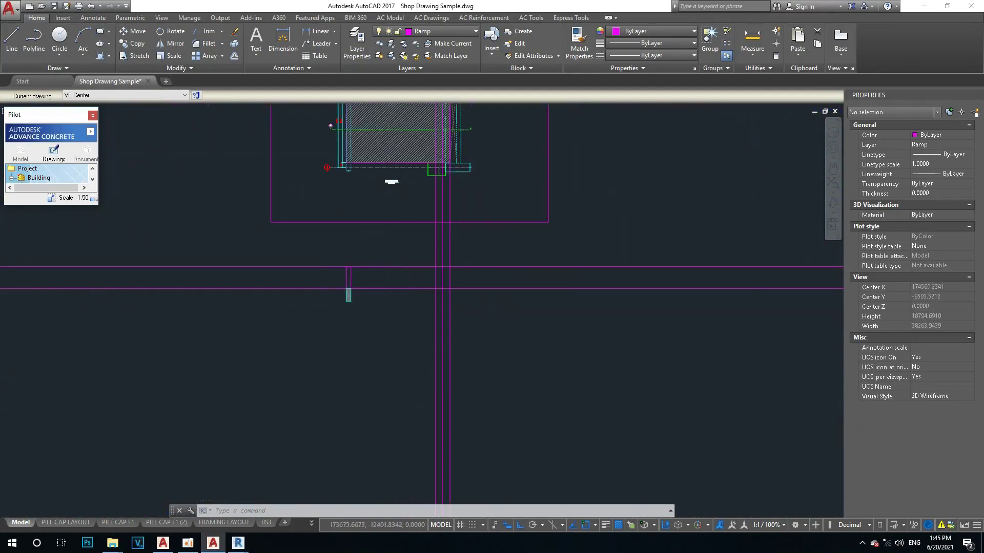
pyautogui.scroll(6, 381, 292)
pyautogui.write('co')
pyautogui.press('Return')
pyautogui.click(219, 272)
pyautogui.click(266, 292)
pyautogui.press('Return')
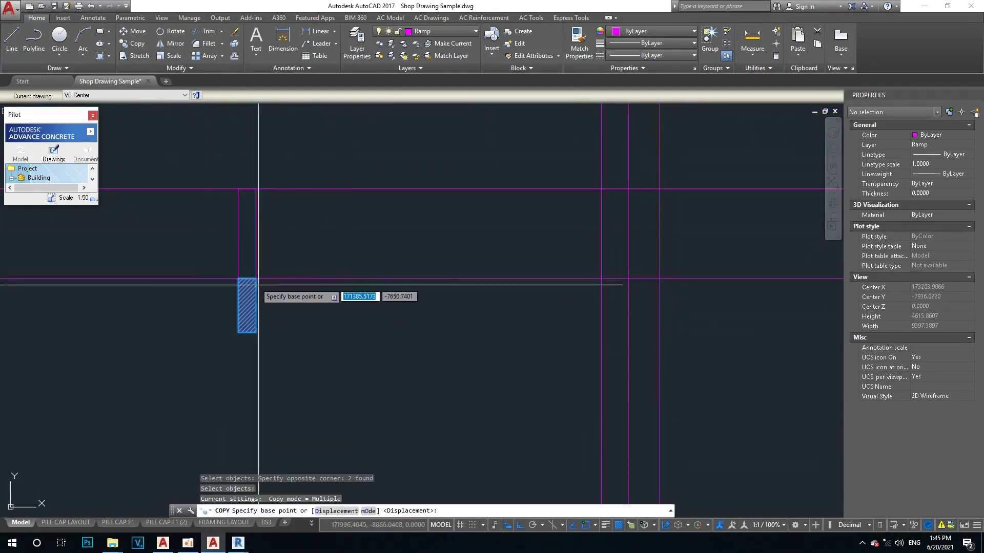
pyautogui.click(239, 279)
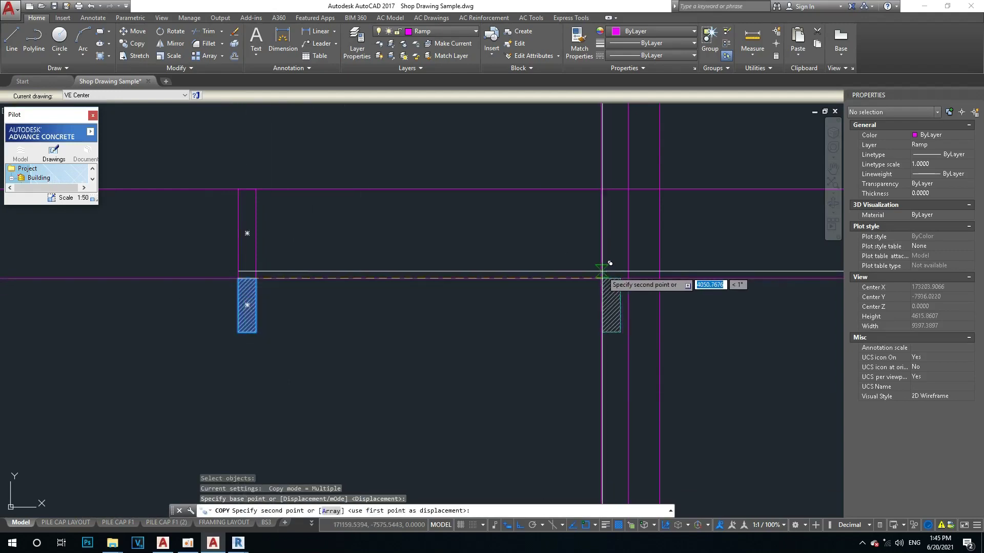
pyautogui.click(602, 278)
pyautogui.press('Return')
# Start a stretch on the copy's edge with a crossing window, then cancel it unchanged
pyautogui.scroll(6, 602, 287)
pyautogui.write('s')
pyautogui.press('Return')
pyautogui.click(501, 142)
pyautogui.click(481, 408)
pyautogui.press('Return')
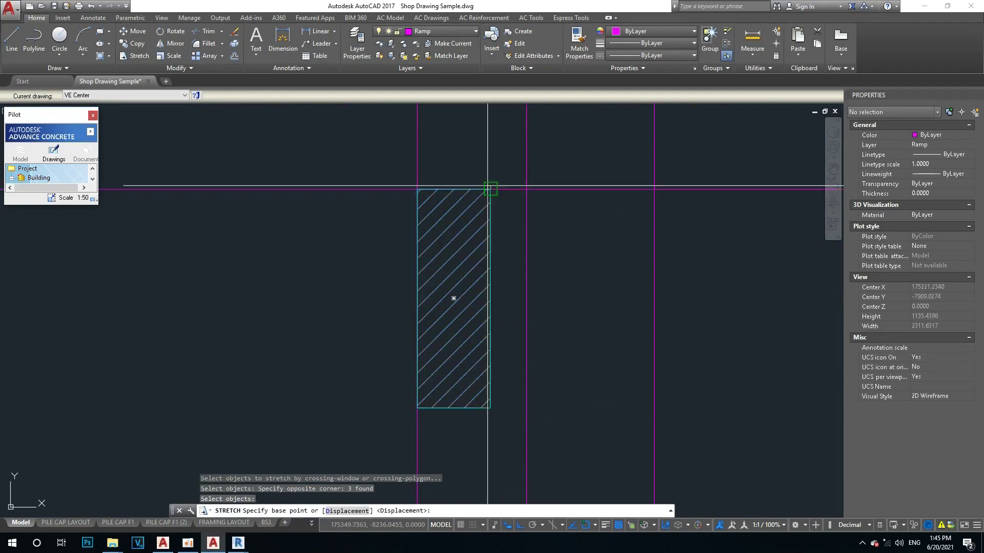
pyautogui.click(490, 189)
pyautogui.press('Escape')
# Pan and zoom the view back to centre the hatched column
pyautogui.scroll(-8, 527, 191)
pyautogui.moveTo(470, 234)
pyautogui.mouseDown(button='middle')
pyautogui.moveTo(414, 331)
pyautogui.moveTo(485, 338)
pyautogui.mouseUp(button='middle')
pyautogui.scroll(4, 441, 423)
pyautogui.scroll(3, 433, 275)
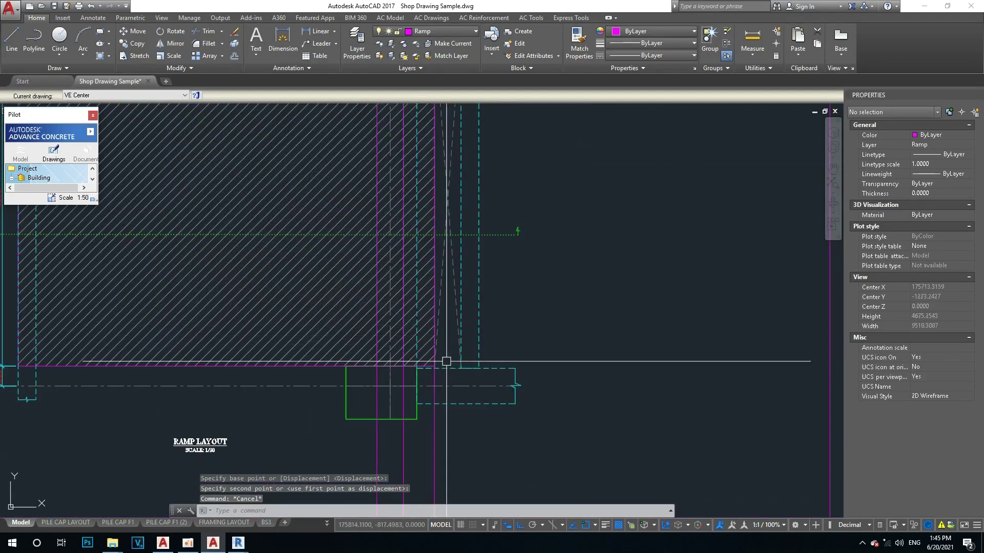
pyautogui.scroll(-10, 446, 361)
pyautogui.scroll(4, 433, 272)
pyautogui.scroll(4, 361, 246)
pyautogui.scroll(4, 374, 233)
pyautogui.moveTo(375, 234); pyautogui.dragTo(383, 330, button='middle')
pyautogui.scroll(-8, 389, 363)
pyautogui.scroll(3, 410, 287)
pyautogui.scroll(3, 454, 343)
pyautogui.scroll(2, 467, 404)
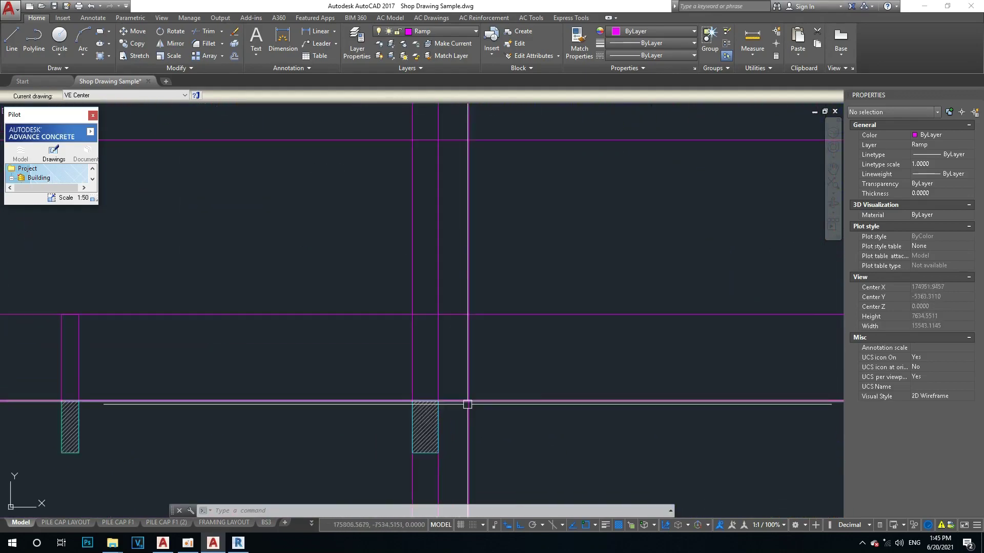
pyautogui.scroll(2, 467, 405)
pyautogui.moveTo(423, 349); pyautogui.dragTo(410, 348, button='middle')
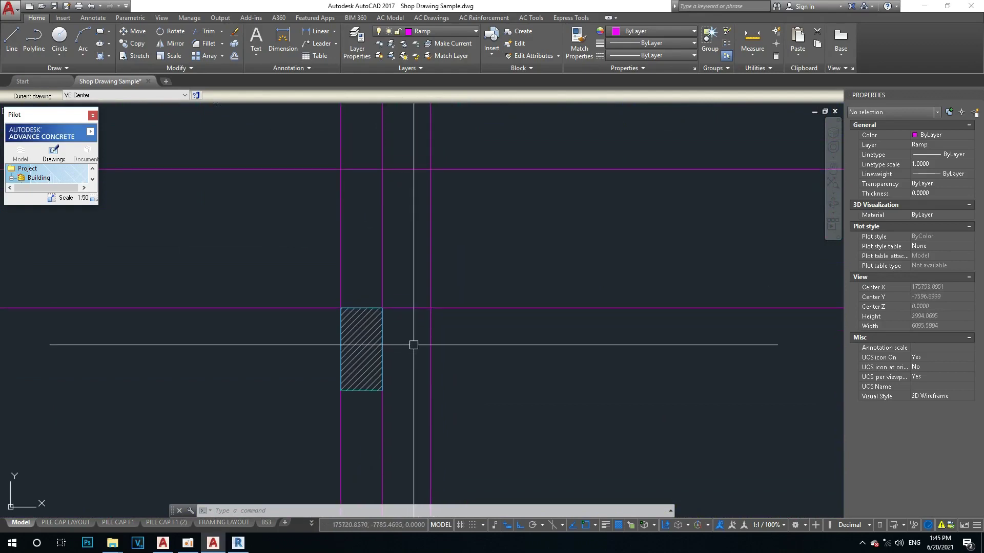
# Draw a vertical construction line through the column grid position
pyautogui.scroll(-2, 414, 344)
pyautogui.write('xl')
pyautogui.press('Return')
pyautogui.scroll(2, 425, 220)
pyautogui.scroll(2, 425, 169)
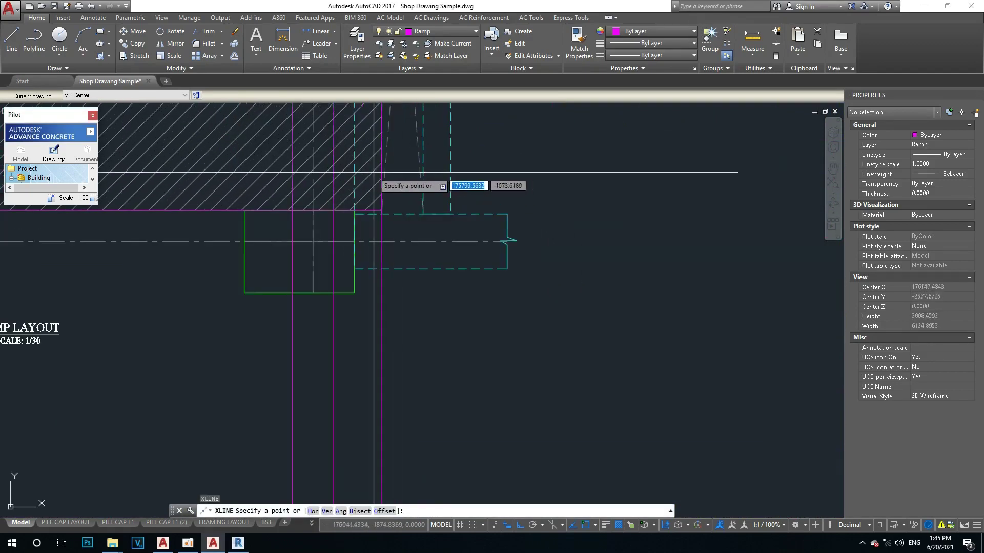
pyautogui.click(371, 164)
pyautogui.click(370, 287)
pyautogui.press('Escape')
pyautogui.press('Escape')
pyautogui.scroll(-3, 374, 286)
pyautogui.scroll(3, 377, 379)
# Copy the hatched column to the right of the original
pyautogui.press('Return')
pyautogui.click(261, 212)
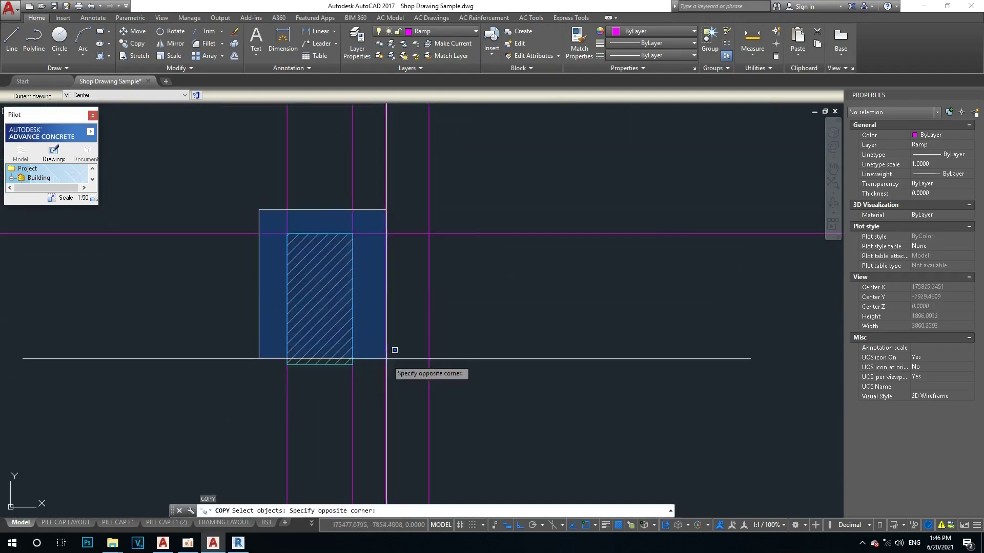
pyautogui.click(392, 345)
pyautogui.click(287, 235)
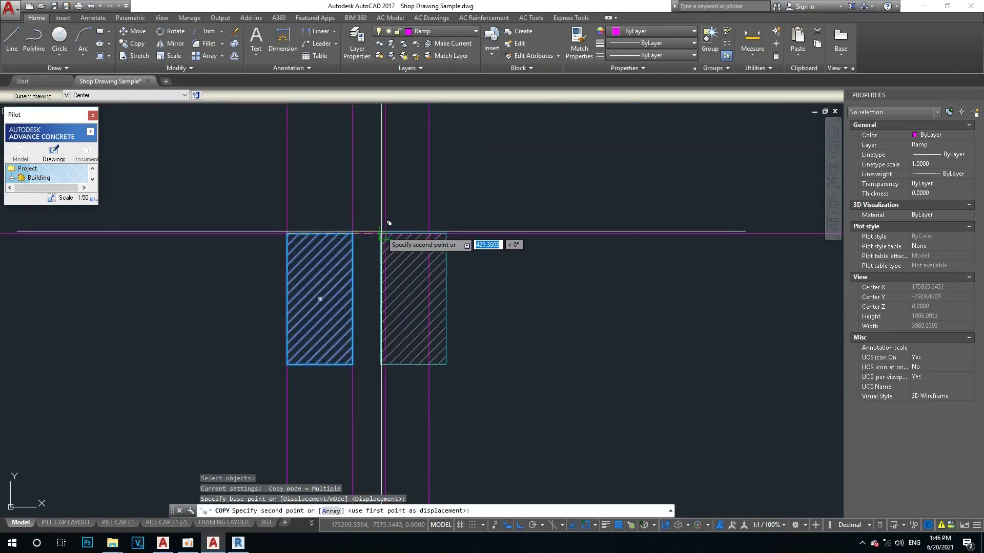
pyautogui.click(384, 234)
pyautogui.press('Escape')
# Stretch the copy's right side inward to make the hatched section narrower
pyautogui.moveTo(488, 274); pyautogui.dragTo(461, 310, button='middle')
pyautogui.write('s')
pyautogui.press('Return')
pyautogui.click(443, 226)
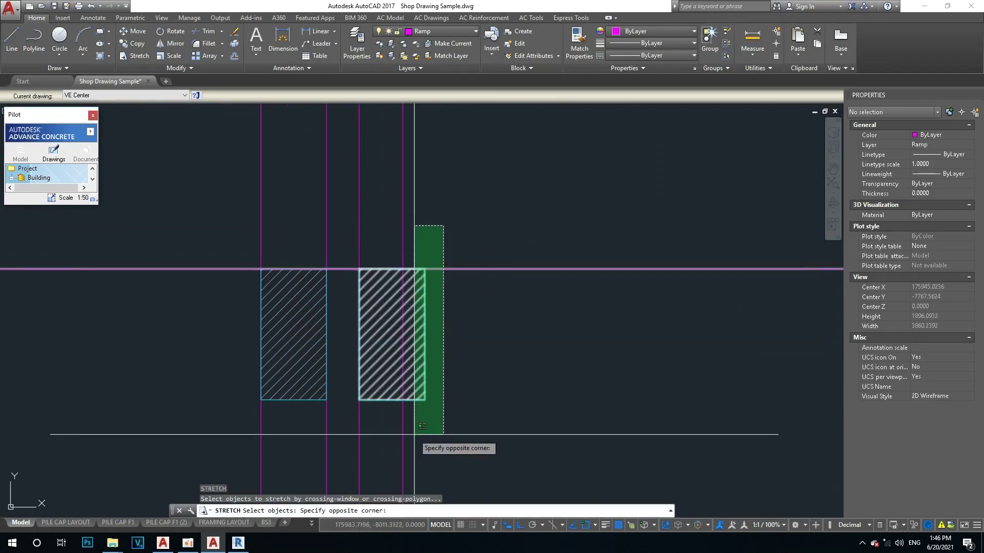
pyautogui.click(422, 426)
pyautogui.press('Return')
pyautogui.click(425, 269)
pyautogui.press('Escape')
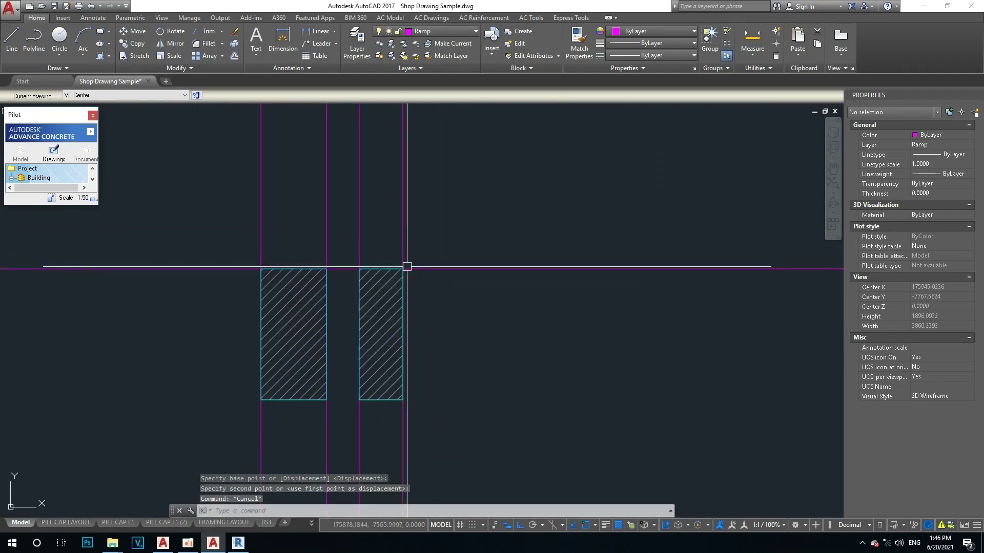
# Stretch the copy's bottom edge up by 200
pyautogui.write('s')
pyautogui.press('Return')
pyautogui.click(463, 367)
pyautogui.click(358, 402)
pyautogui.press('Return')
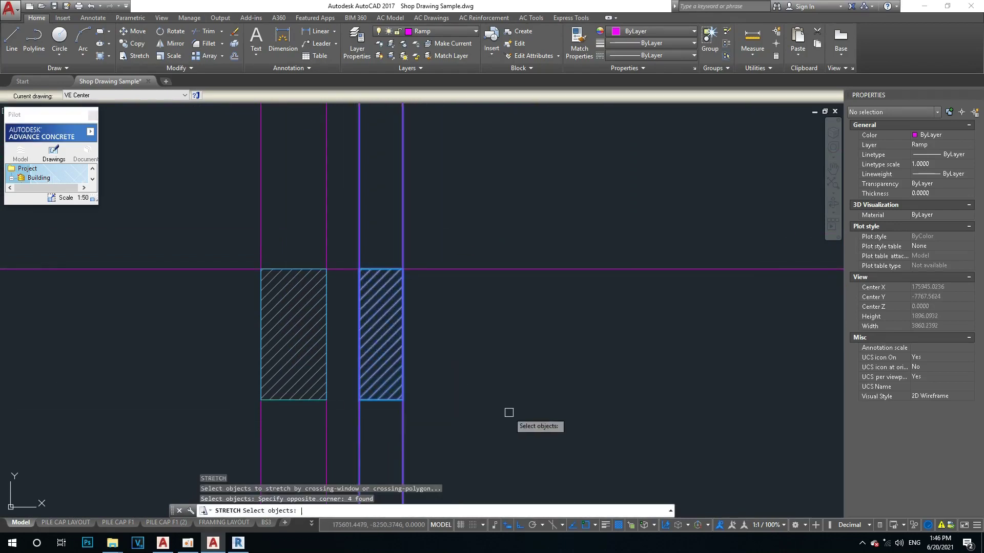
pyautogui.click(508, 410)
pyautogui.press('Return')
pyautogui.press('Escape')
pyautogui.press('Escape')
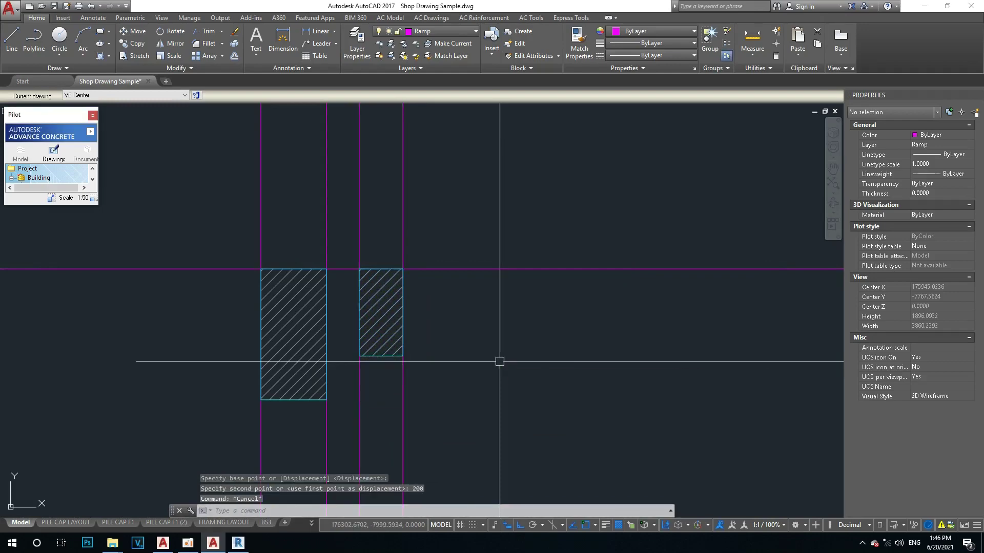
# Start a line near the narrowed section, then cancel it
pyautogui.scroll(-2, 499, 361)
pyautogui.scroll(-2, 455, 399)
pyautogui.scroll(-2, 472, 269)
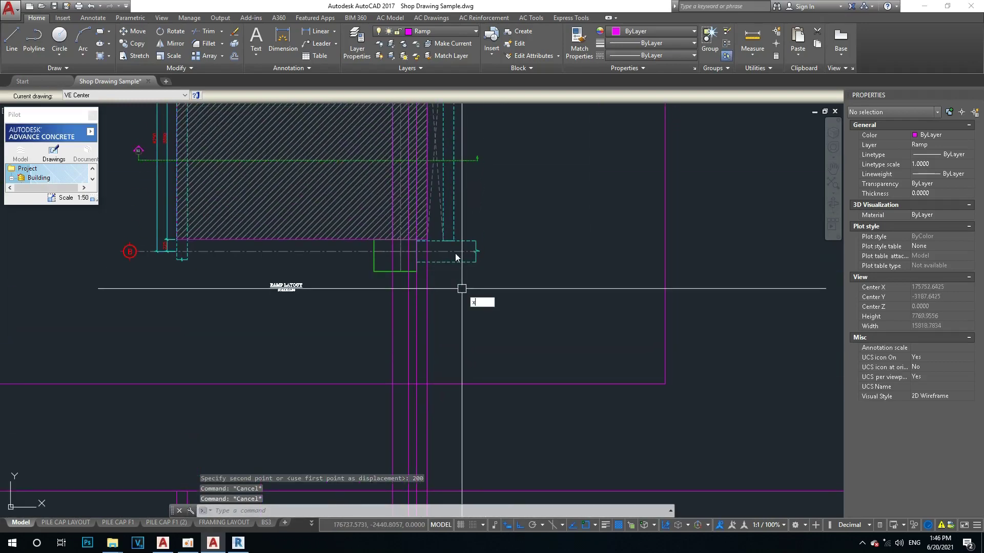
pyautogui.write('l')
pyautogui.press('Return')
pyautogui.scroll(2, 448, 228)
pyautogui.click(430, 220)
pyautogui.press('Escape')
pyautogui.scroll(1, 427, 322)
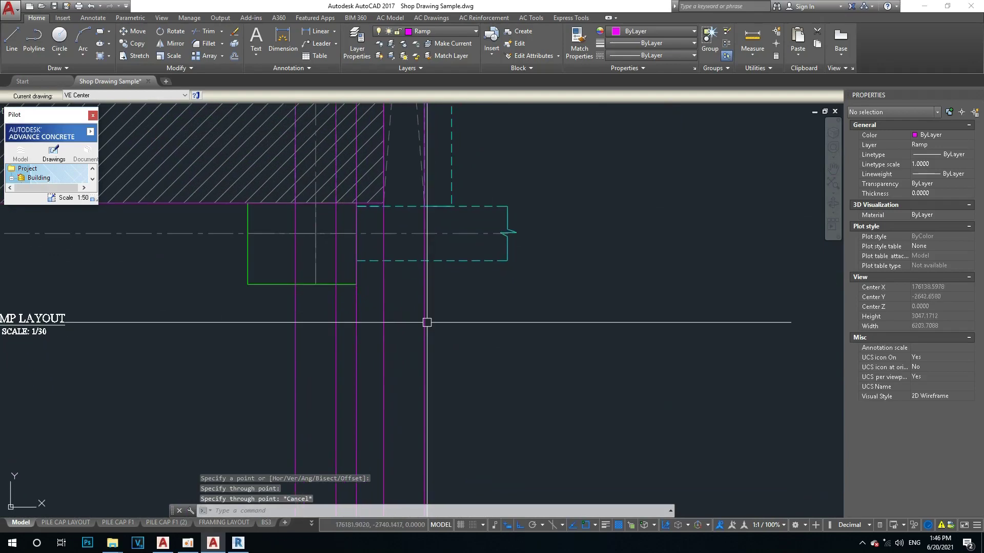
# Copy the narrowed hatched section to the next grid intersection to the right
pyautogui.write('co')
pyautogui.press('Return')
pyautogui.scroll(-2, 395, 268)
pyautogui.scroll(2, 385, 246)
pyautogui.scroll(1, 373, 259)
pyautogui.scroll(1, 371, 319)
pyautogui.click(371, 318)
pyautogui.click(479, 461)
pyautogui.press('Return')
pyautogui.click(393, 352)
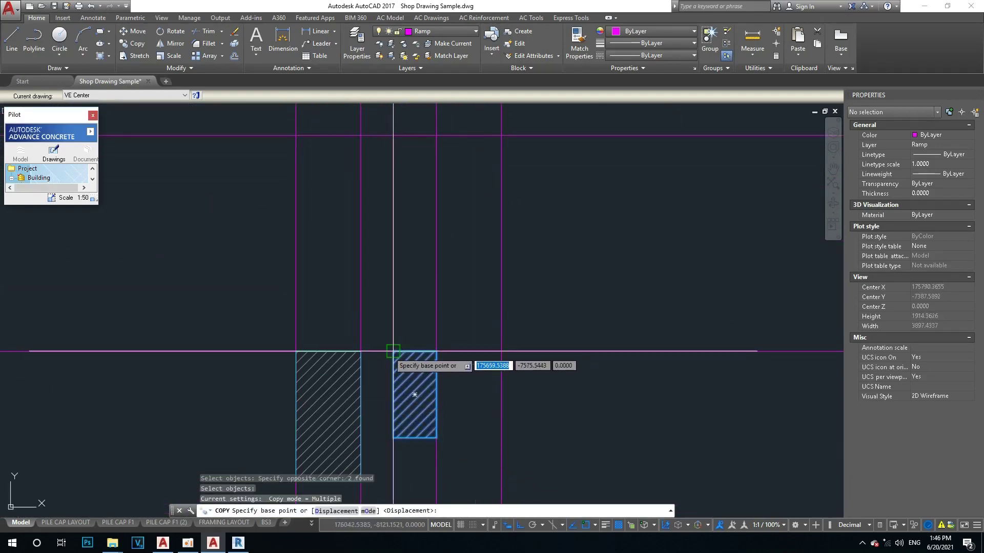
pyautogui.click(502, 351)
pyautogui.scroll(-5, 521, 334)
pyautogui.press('Escape')
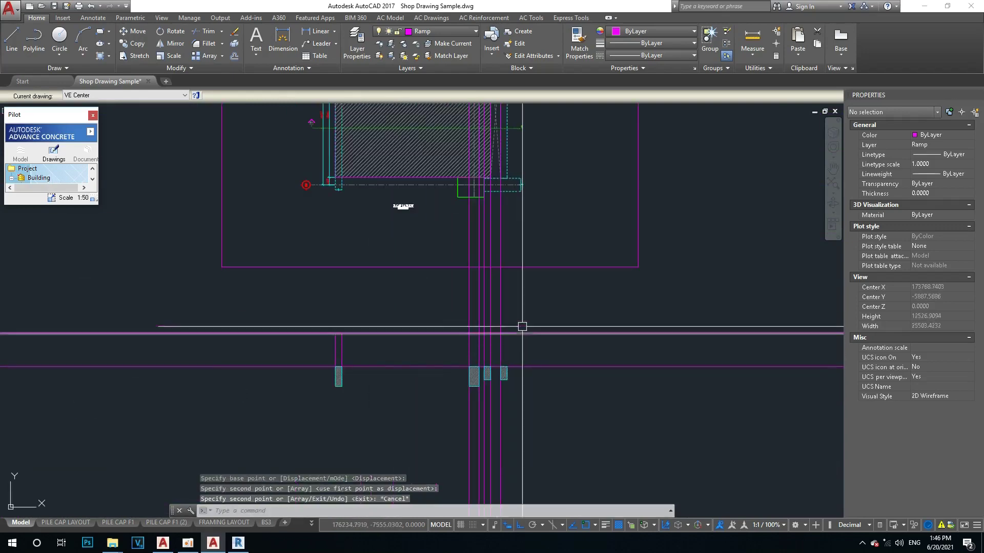
# Select the two horizontal construction lines, clear the selection, and switch to Revit
pyautogui.scroll(3, 487, 362)
pyautogui.scroll(-2, 501, 323)
pyautogui.click(549, 340)
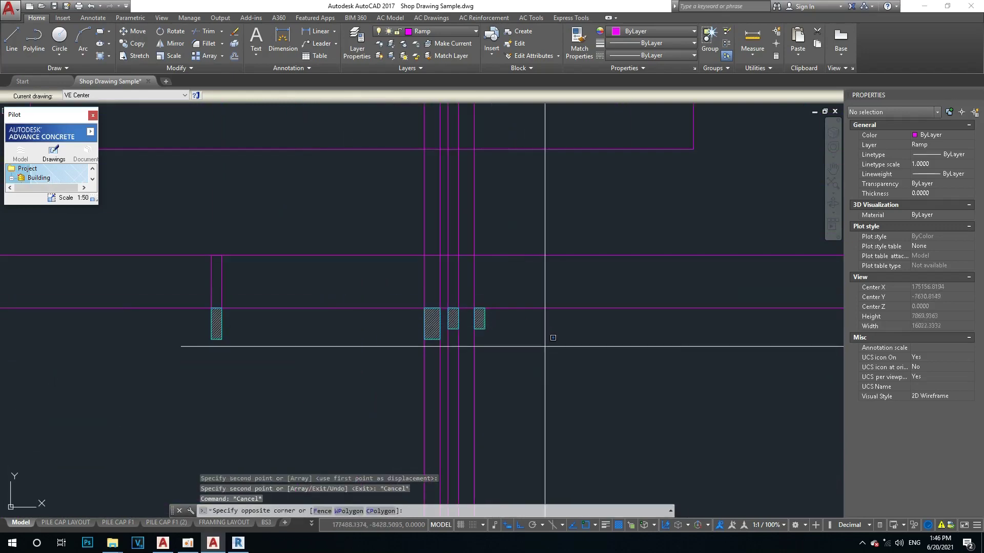
pyautogui.click(525, 240)
pyautogui.scroll(-3, 512, 307)
pyautogui.scroll(-2, 484, 372)
pyautogui.press('Escape')
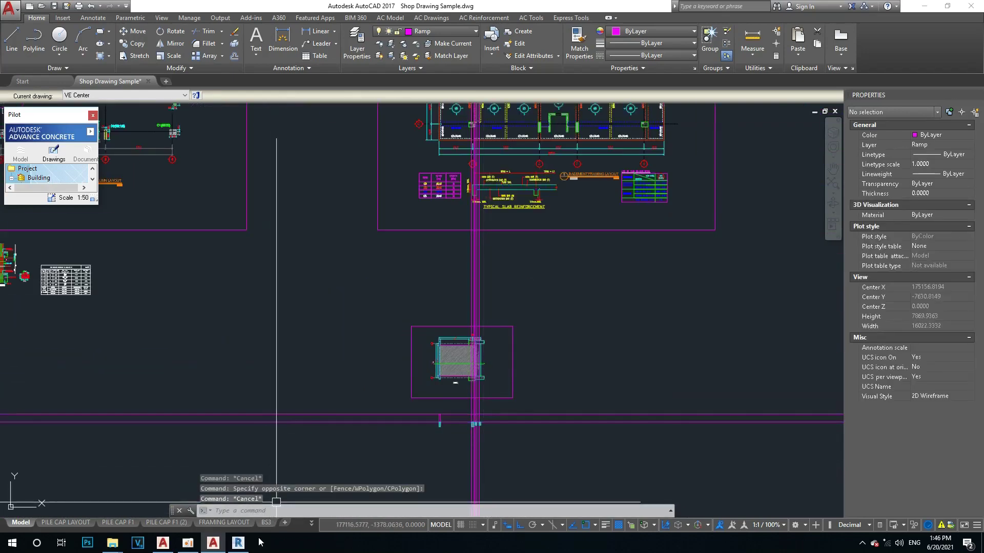
pyautogui.click(238, 542)
# View the Revit model from the FRONT and zoom to the ramp at the building base
pyautogui.scroll(1, 641, 246)
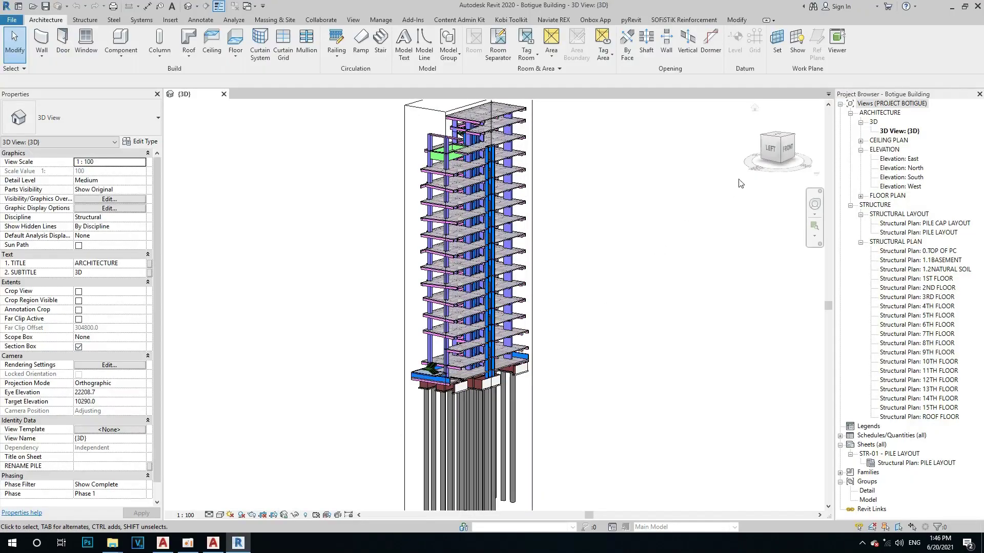
pyautogui.click(789, 151)
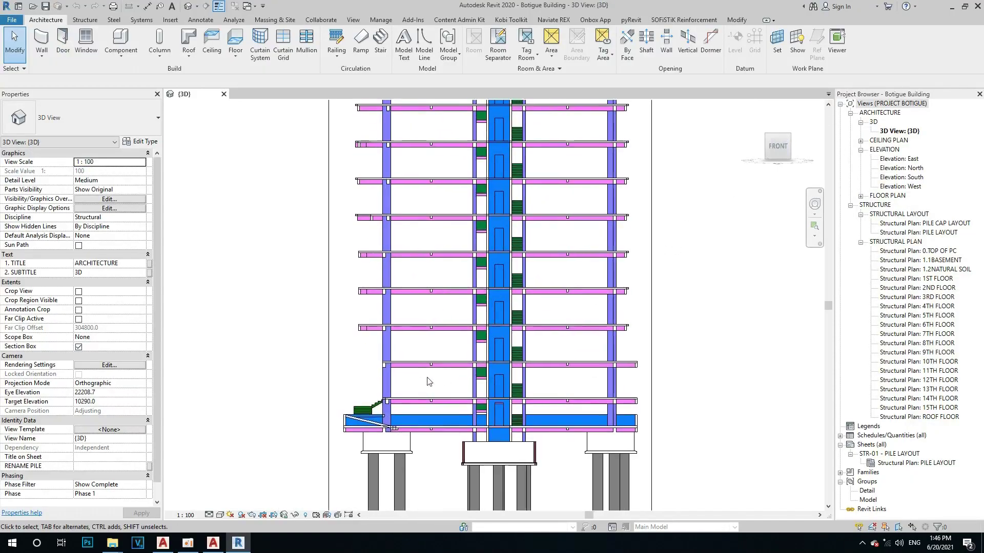
pyautogui.scroll(2, 444, 421)
pyautogui.scroll(2, 444, 421)
pyautogui.moveTo(483, 372); pyautogui.dragTo(517, 354, button='middle')
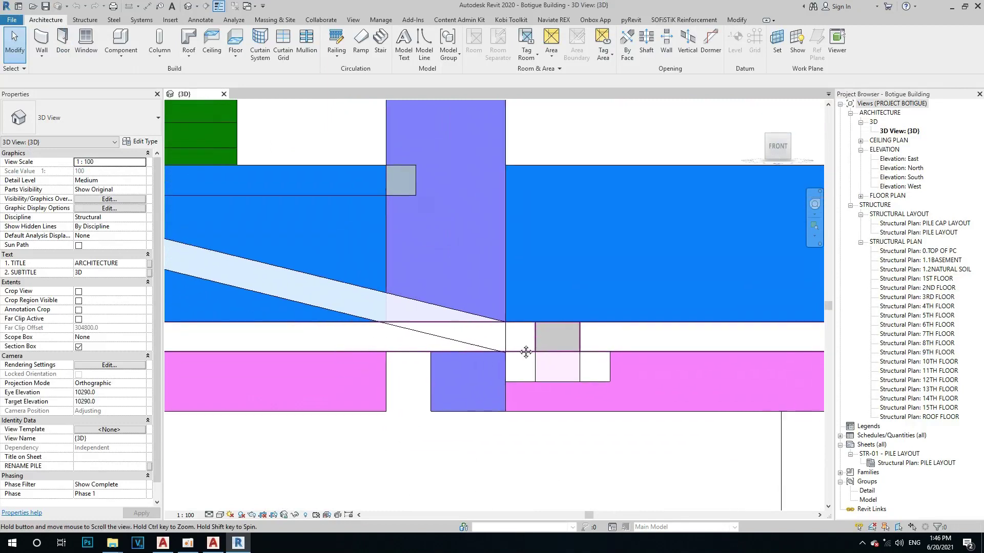
pyautogui.scroll(1, 525, 335)
pyautogui.scroll(-1, 525, 336)
pyautogui.scroll(1, 524, 334)
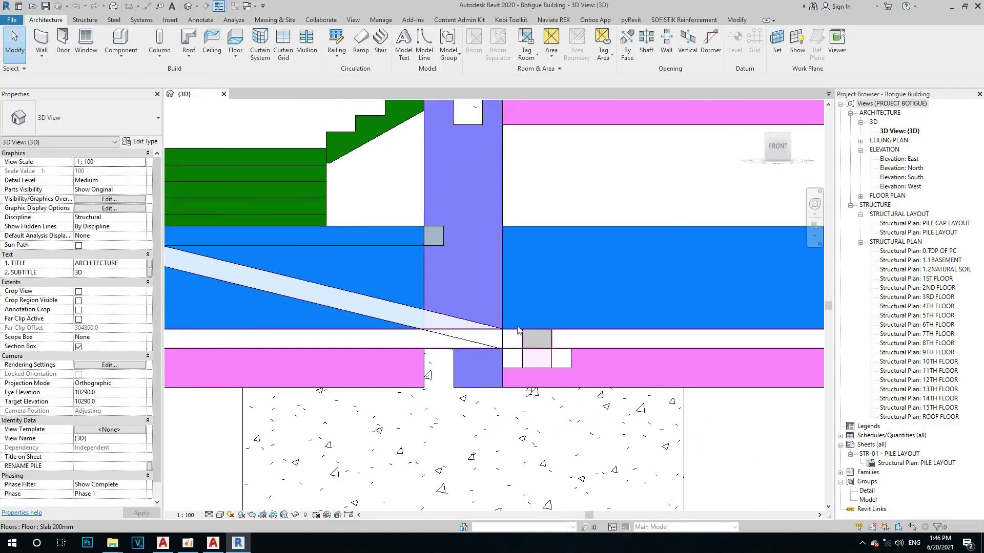
pyautogui.scroll(-1, 525, 334)
pyautogui.scroll(-1, 526, 334)
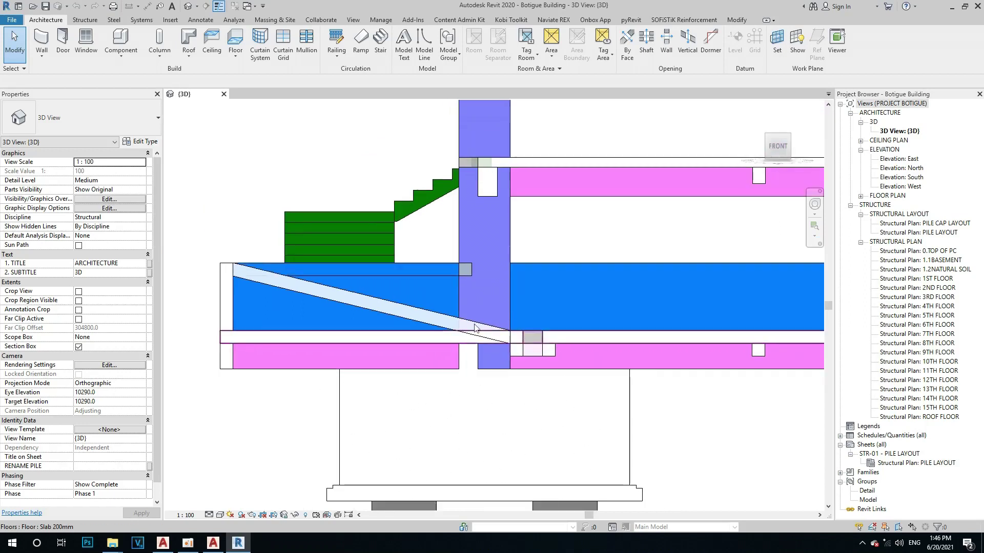
# Minimize Revit to bring the AutoCAD drawing back and zoom in
pyautogui.click(955, 7)
pyautogui.scroll(3, 469, 261)
pyautogui.scroll(2, 469, 261)
pyautogui.scroll(2, 469, 261)
pyautogui.scroll(4, 468, 261)
# Draw a slanted XLINE construction line for the ramp slope
pyautogui.write('xl')
pyautogui.scroll(-2, 430, 325)
pyautogui.press('Return')
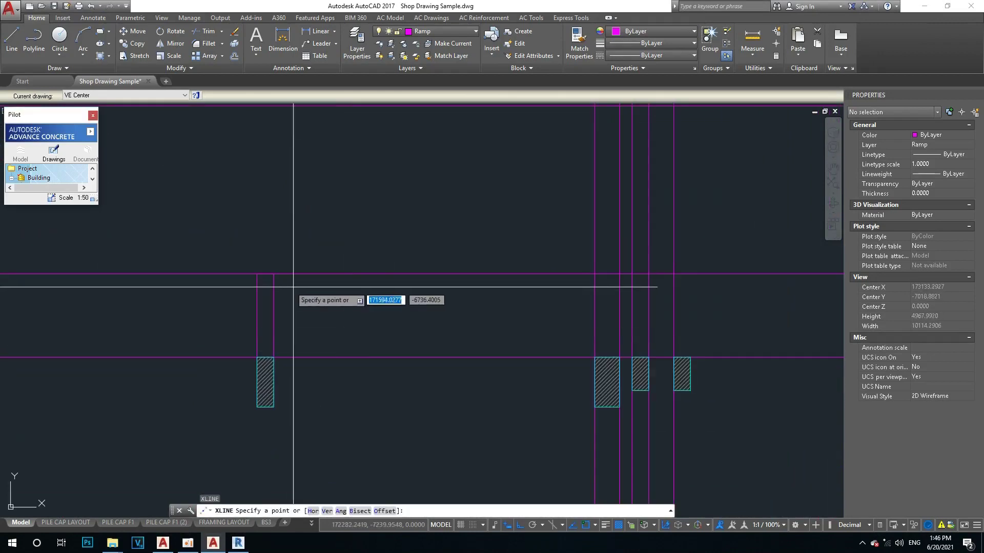
pyautogui.scroll(4, 648, 357)
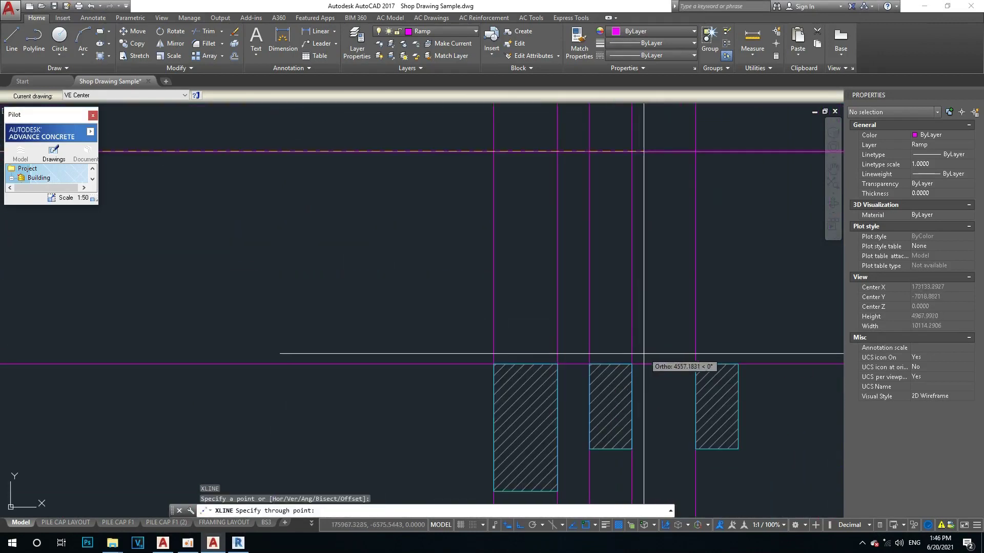
pyautogui.click(631, 364)
pyautogui.press('Escape')
pyautogui.scroll(-2, 640, 363)
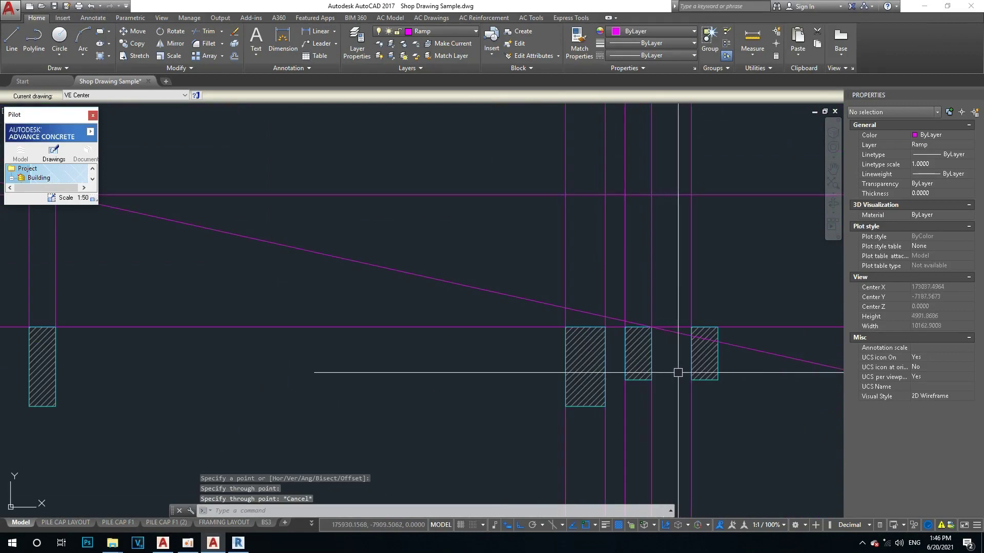
pyautogui.scroll(-2, 671, 365)
pyautogui.scroll(2, 529, 334)
pyautogui.scroll(4, 529, 334)
pyautogui.press('Escape')
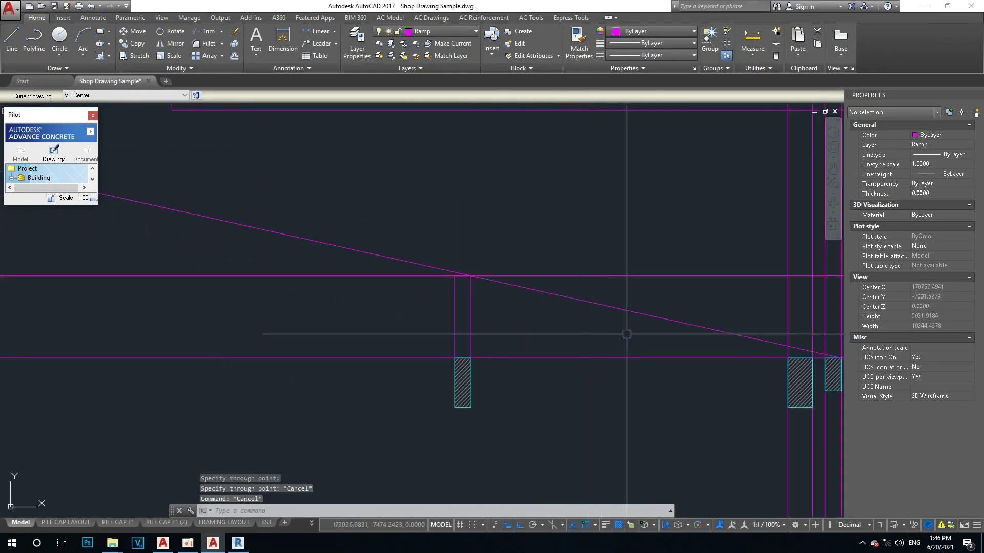
# Offset the slanted ramp line 200 to create a parallel line below it
pyautogui.press('Escape')
pyautogui.moveTo(623, 336); pyautogui.dragTo(426, 345, button='middle')
pyautogui.write('20')
pyautogui.press('Return')
pyautogui.click(439, 322)
pyautogui.click(380, 360)
pyautogui.press('Escape')
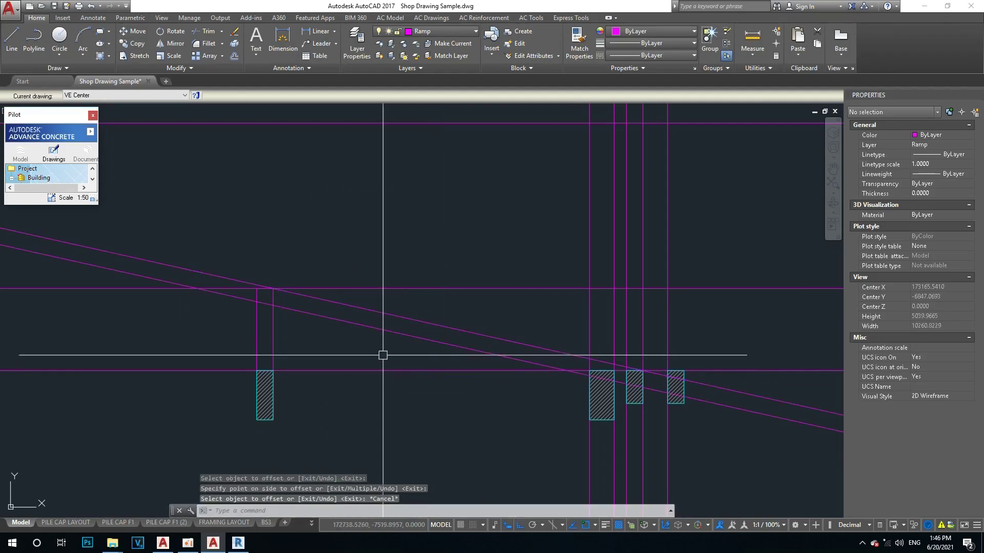
pyautogui.press('Escape')
pyautogui.scroll(6, 637, 411)
pyautogui.scroll(-2, 505, 356)
pyautogui.scroll(-2, 512, 353)
pyautogui.scroll(4, 461, 343)
pyautogui.moveTo(374, 324)
pyautogui.mouseDown(button='middle')
pyautogui.moveTo(457, 345)
pyautogui.moveTo(457, 380)
pyautogui.mouseUp(button='middle')
# Trim a segment of the construction lines near the columns
pyautogui.write('tr')
pyautogui.press('Return')
pyautogui.press('Return')
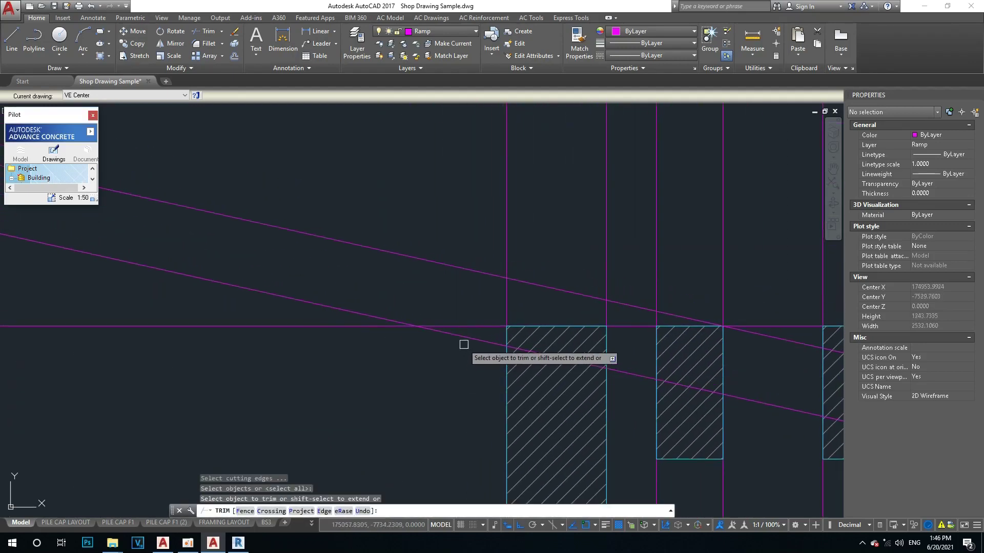
pyautogui.click(463, 338)
pyautogui.scroll(-5, 451, 357)
pyautogui.scroll(3, 169, 294)
pyautogui.scroll(-3, 170, 295)
pyautogui.moveTo(169, 294)
pyautogui.mouseDown(button='middle')
pyautogui.moveTo(385, 340)
pyautogui.moveTo(314, 291)
pyautogui.mouseUp(button='middle')
pyautogui.scroll(4, 389, 328)
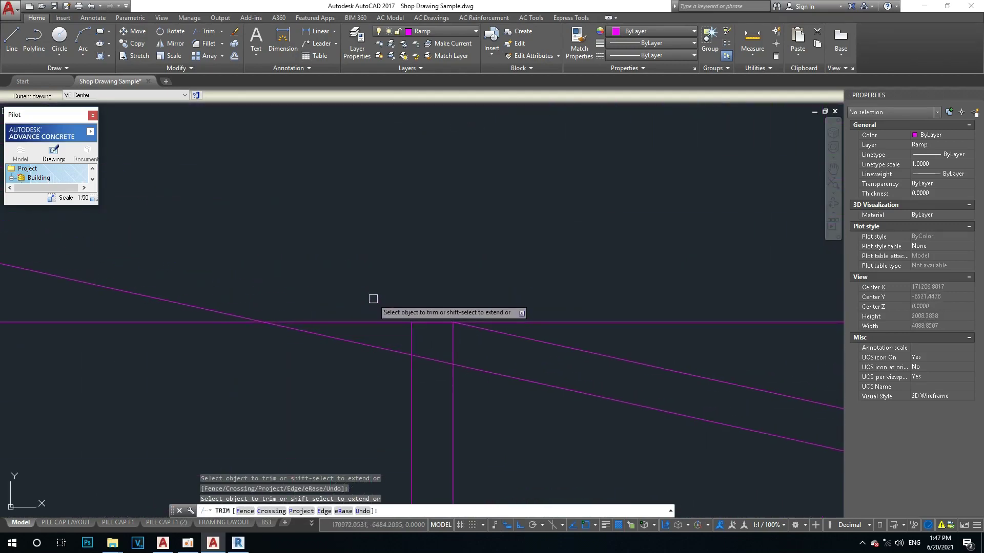
pyautogui.press('Escape')
pyautogui.scroll(-2, 261, 322)
# Erase one sloped ray with the E command
pyautogui.click(259, 324)
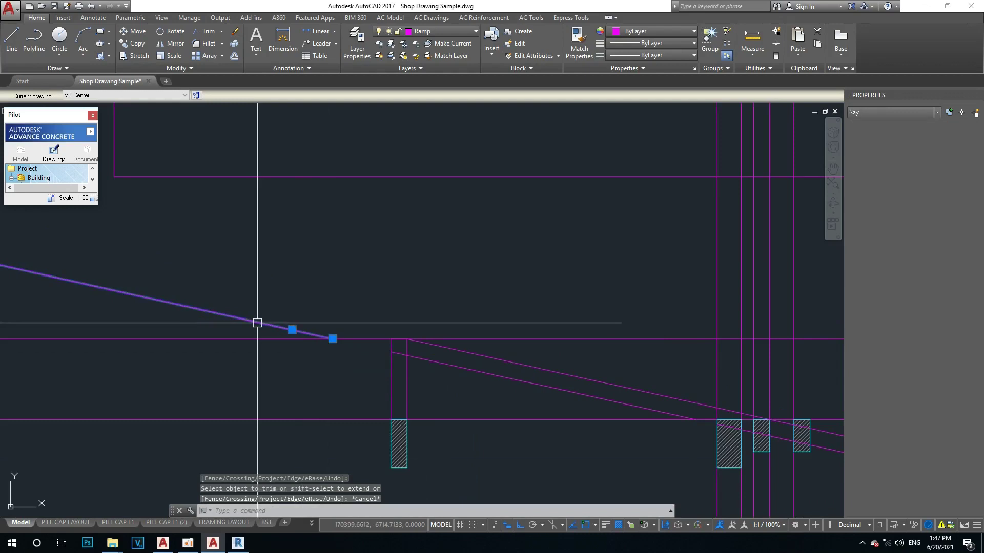
pyautogui.write('e')
pyautogui.press('Return')
pyautogui.press('Escape')
pyautogui.scroll(-2, 268, 329)
pyautogui.scroll(8, 487, 381)
# Select and delete the two sloped rays crossing the three pile-cap sections
pyautogui.moveTo(487, 382); pyautogui.dragTo(433, 381, button='middle')
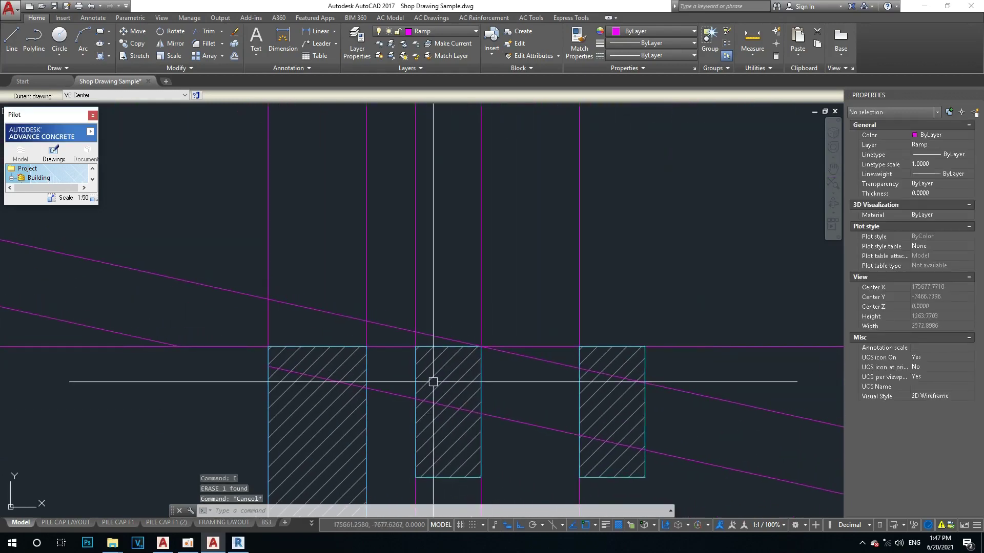
pyautogui.press('Return')
pyautogui.press('Escape')
pyautogui.press('Escape')
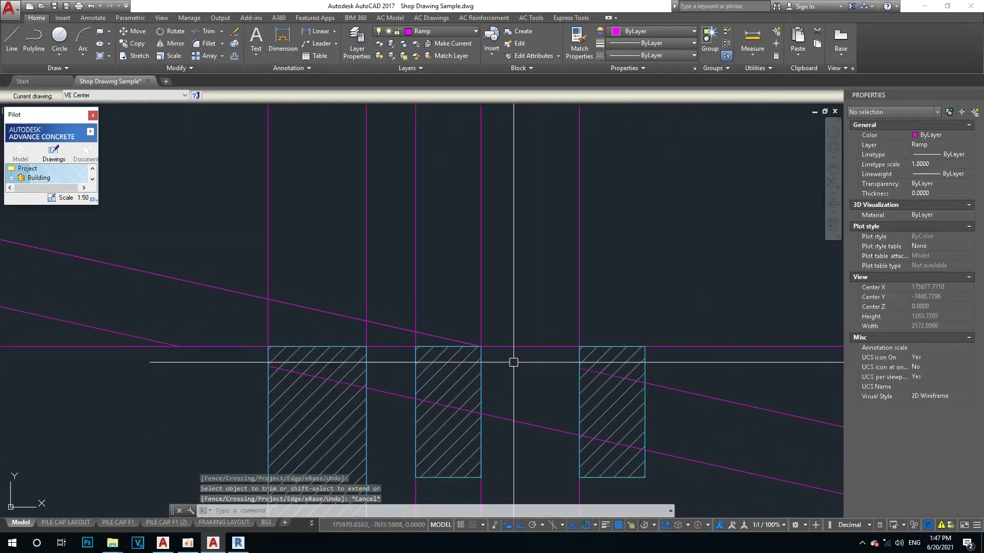
pyautogui.scroll(-4, 512, 363)
pyautogui.click(640, 364)
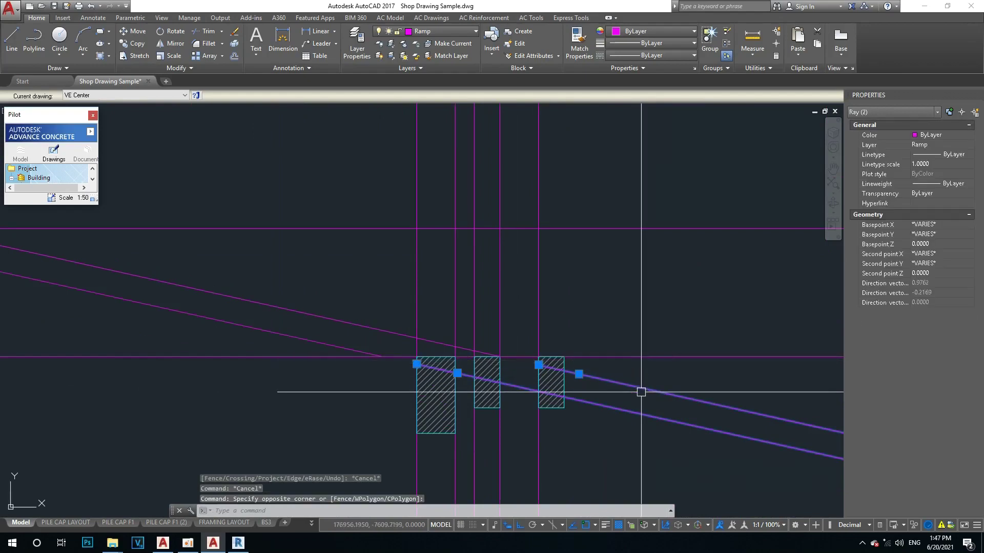
pyautogui.press('Delete')
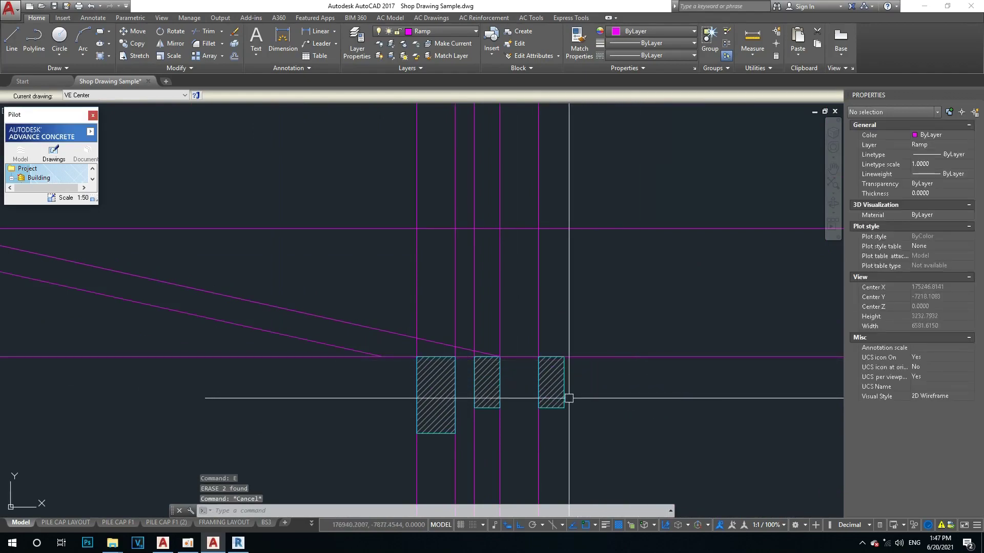
pyautogui.scroll(2, 567, 397)
pyautogui.scroll(-4, 488, 377)
pyautogui.scroll(-10, 488, 378)
pyautogui.scroll(5, 488, 378)
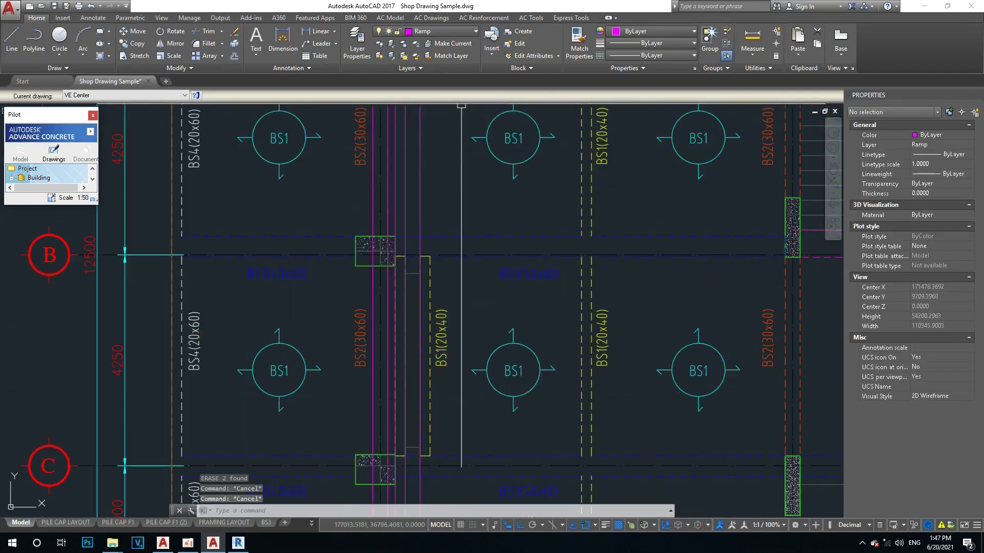
pyautogui.scroll(3, 411, 301)
pyautogui.scroll(-1, 418, 264)
pyautogui.moveTo(422, 282); pyautogui.dragTo(418, 274, button='middle')
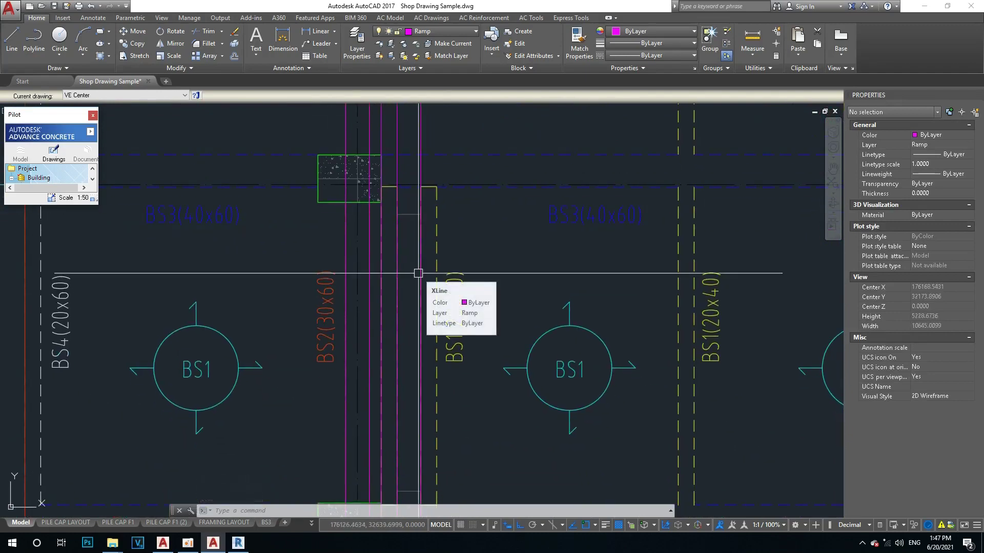
pyautogui.press('Escape')
pyautogui.press('Escape')
pyautogui.scroll(-6, 461, 374)
pyautogui.moveTo(461, 374); pyautogui.dragTo(462, 260, button='middle')
pyautogui.moveTo(462, 359); pyautogui.dragTo(459, 164, button='middle')
pyautogui.scroll(5, 455, 374)
pyautogui.scroll(3, 455, 396)
pyautogui.scroll(2, 391, 336)
pyautogui.scroll(2, 392, 337)
pyautogui.scroll(-2, 391, 389)
pyautogui.write('dli')
pyautogui.press('Return')
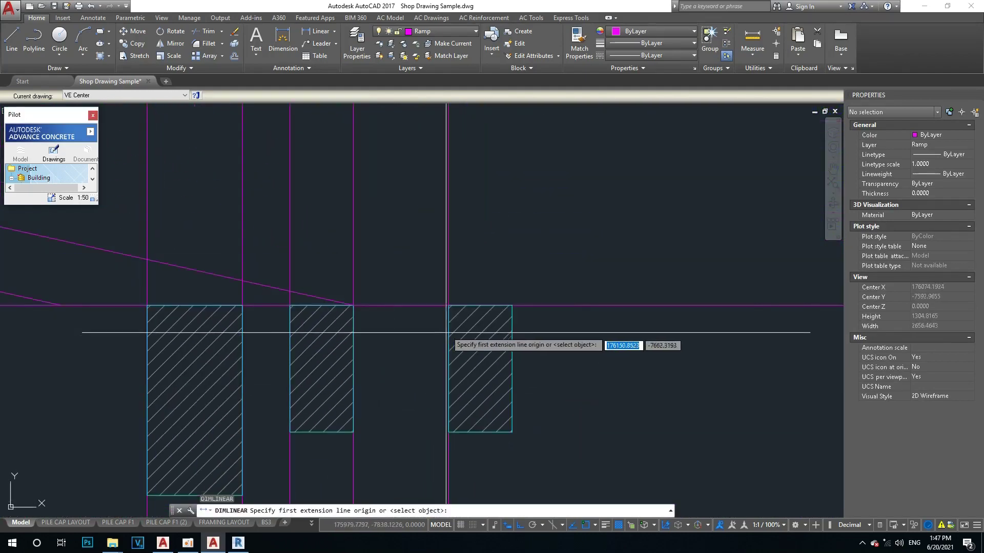
pyautogui.press('Escape')
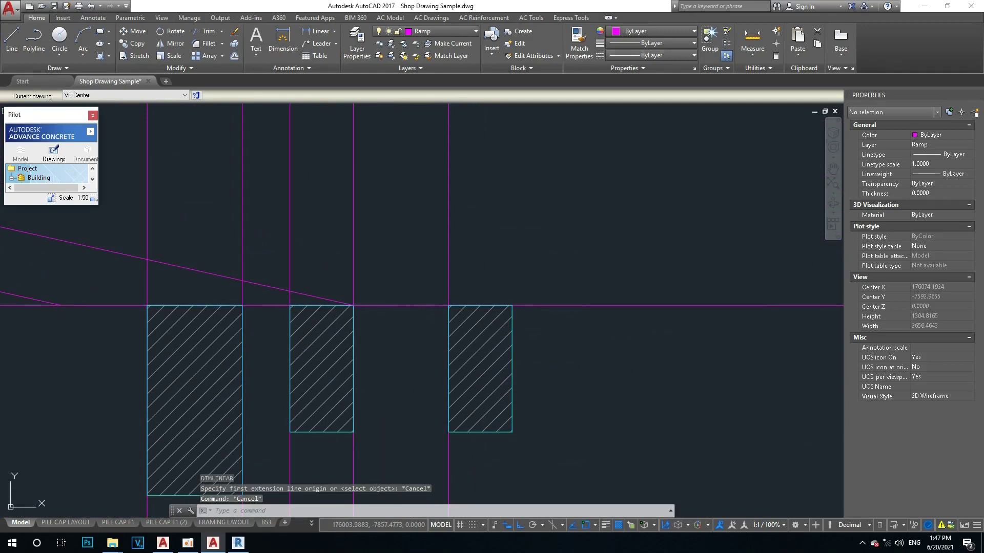
pyautogui.write('rec')
pyautogui.press('Return')
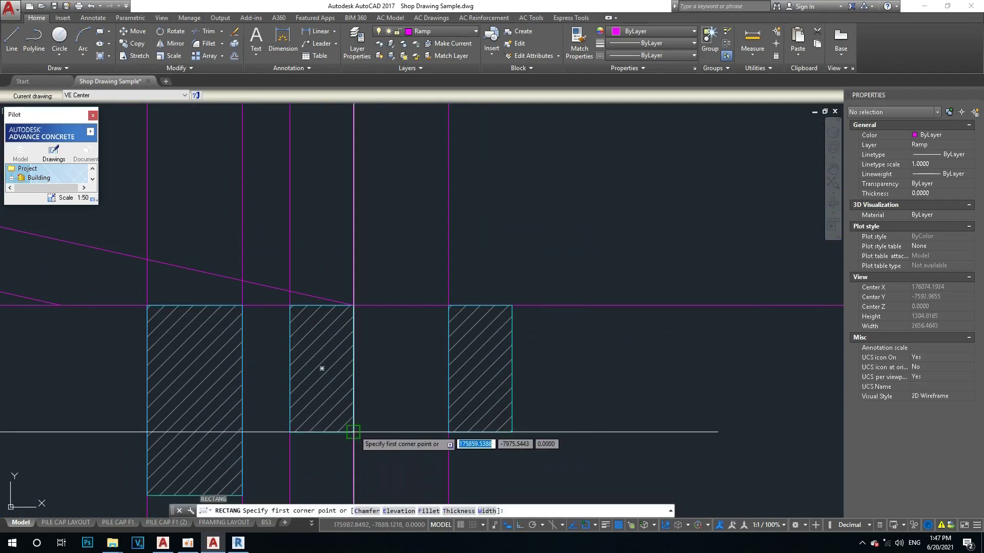
# Draw a horizontal construction line at the middle section's corner and copy it 200 down
pyautogui.press('Escape')
pyautogui.write('xl')
pyautogui.press('Return')
pyautogui.click(449, 432)
pyautogui.click(379, 432)
pyautogui.press('Return')
pyautogui.write('co')
pyautogui.press('Return')
pyautogui.click(391, 432)
pyautogui.click(392, 432)
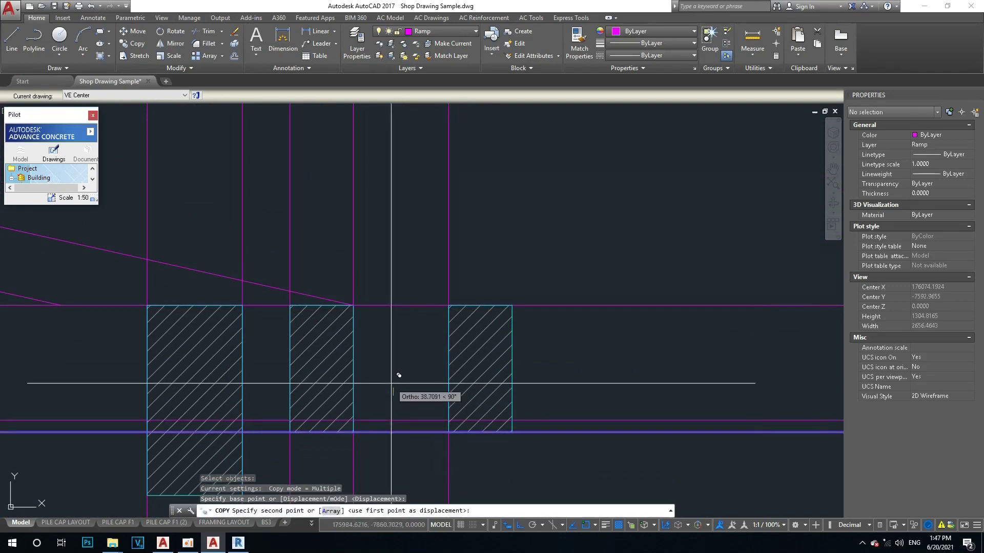
pyautogui.write('0')
pyautogui.press('Return')
pyautogui.press('Escape')
pyautogui.press('Escape')
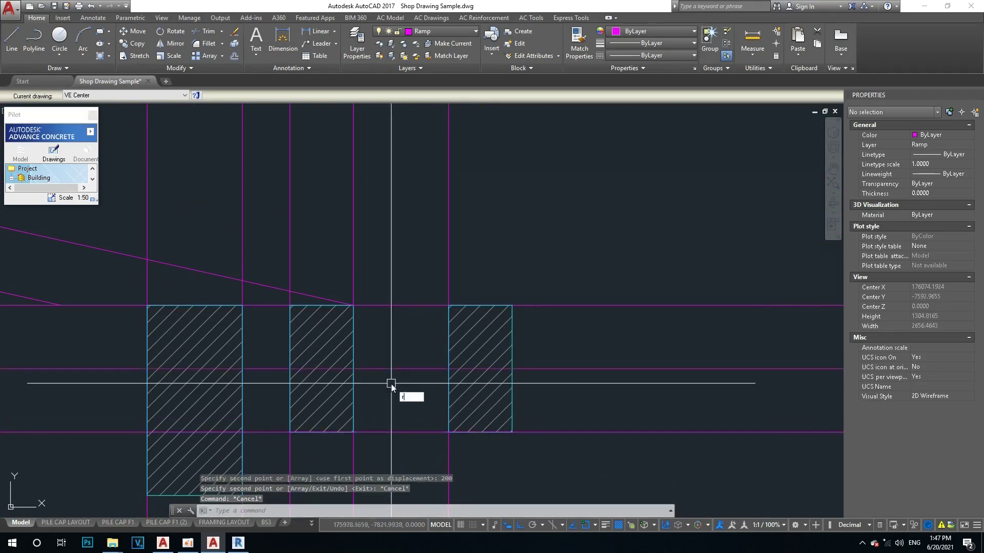
# Draw the bridging rectangle, then erase the horizontal and vertical construction lines
pyautogui.write('rec')
pyautogui.press('Return')
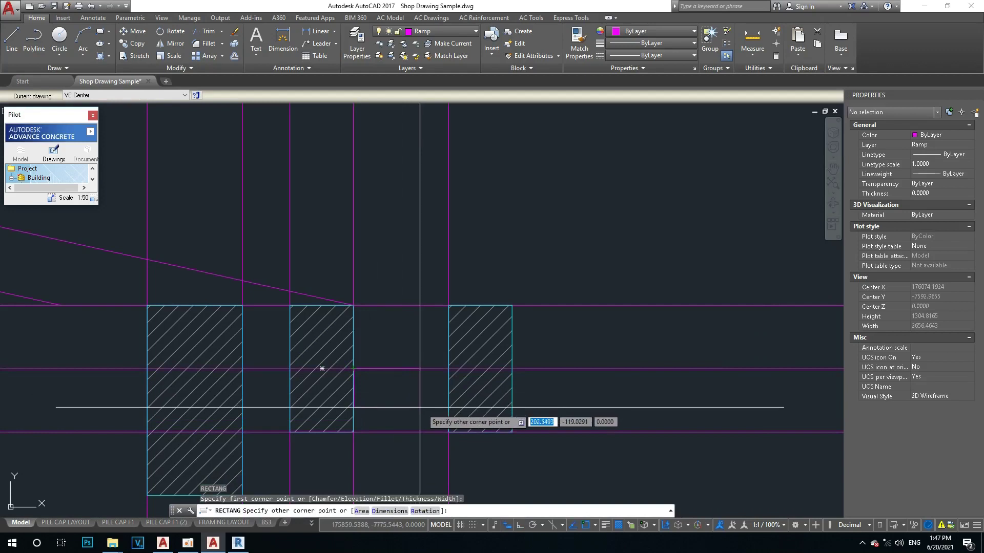
pyautogui.press('Escape')
pyautogui.click(633, 478)
pyautogui.click(602, 305)
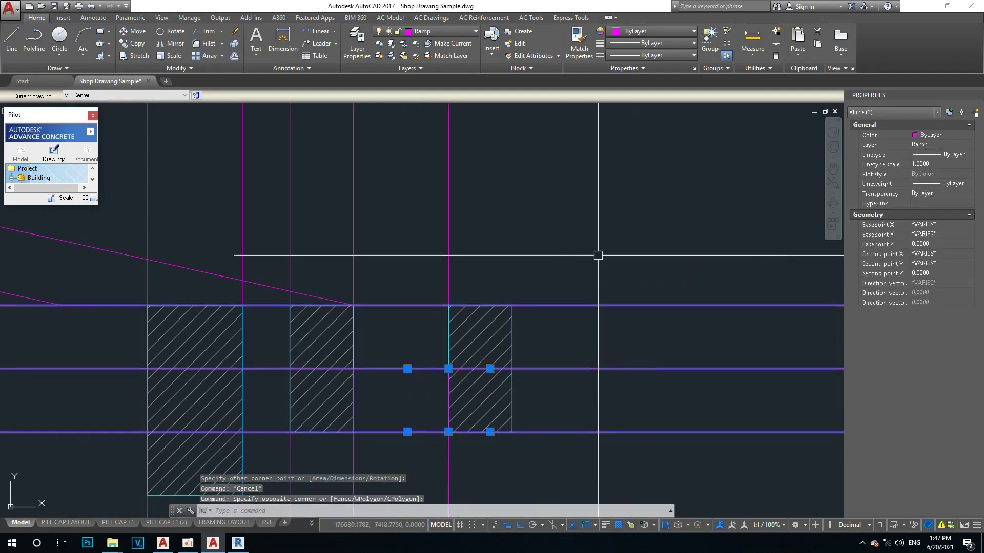
pyautogui.scroll(-3, 597, 307)
pyautogui.write('e')
pyautogui.press('Return')
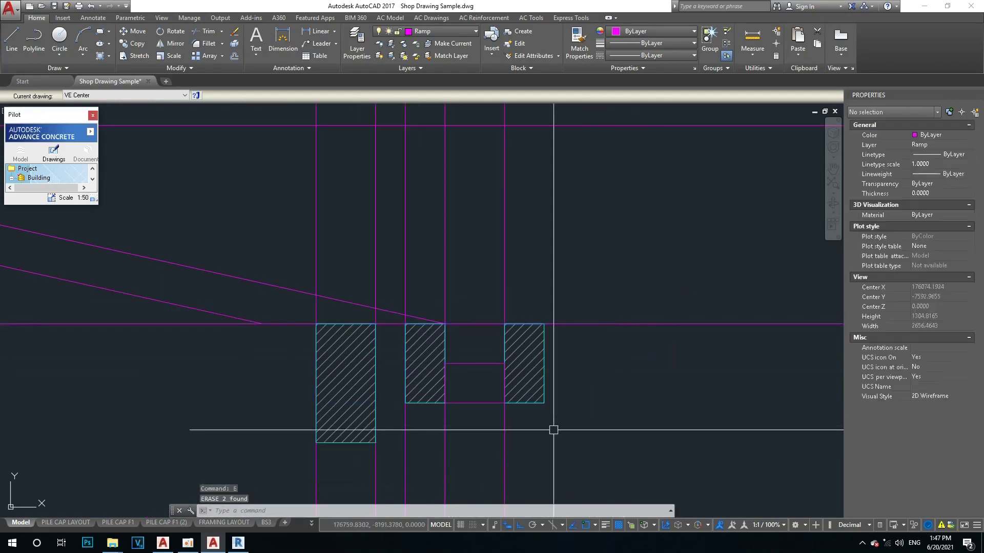
pyautogui.scroll(-2, 553, 425)
pyautogui.click(511, 345)
pyautogui.click(448, 365)
pyautogui.write('e')
pyautogui.press('Return')
pyautogui.press('Escape')
pyautogui.press('Escape')
pyautogui.press('Escape')
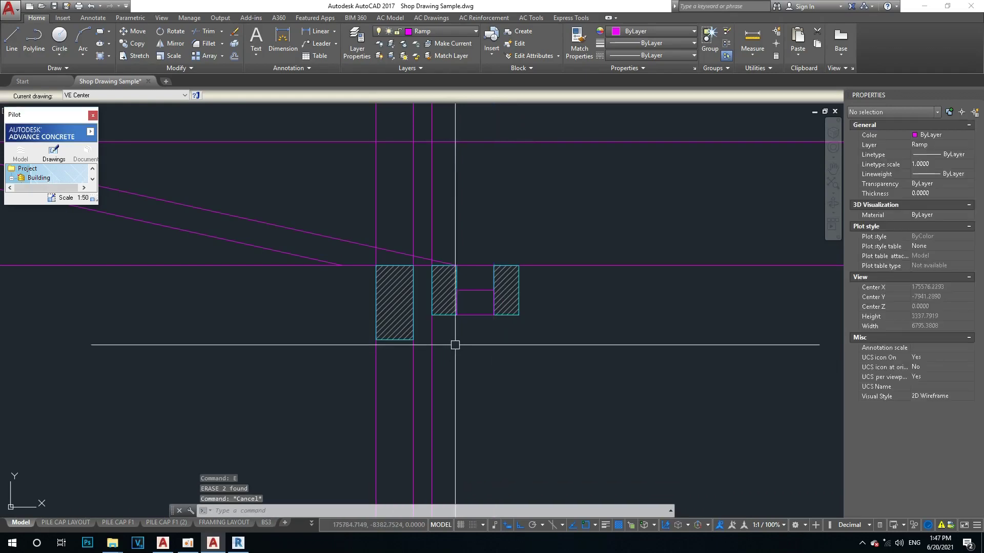
# Fill the small rectangle with hatch
pyautogui.scroll(5, 456, 348)
pyautogui.scroll(-4, 461, 354)
pyautogui.scroll(2, 460, 343)
pyautogui.moveTo(460, 344); pyautogui.dragTo(450, 364, button='middle')
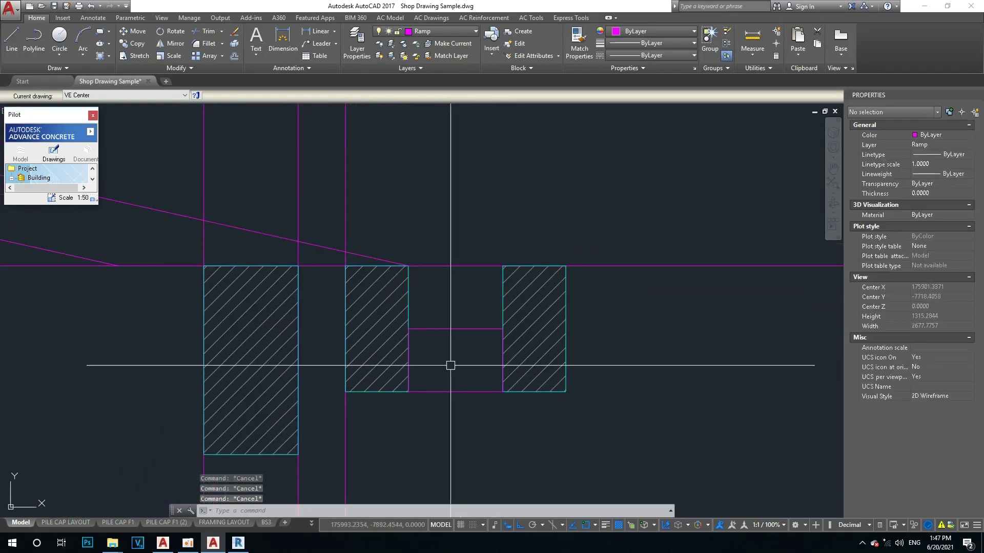
pyautogui.write('h')
pyautogui.press('Return')
pyautogui.click(461, 329)
pyautogui.press('Escape')
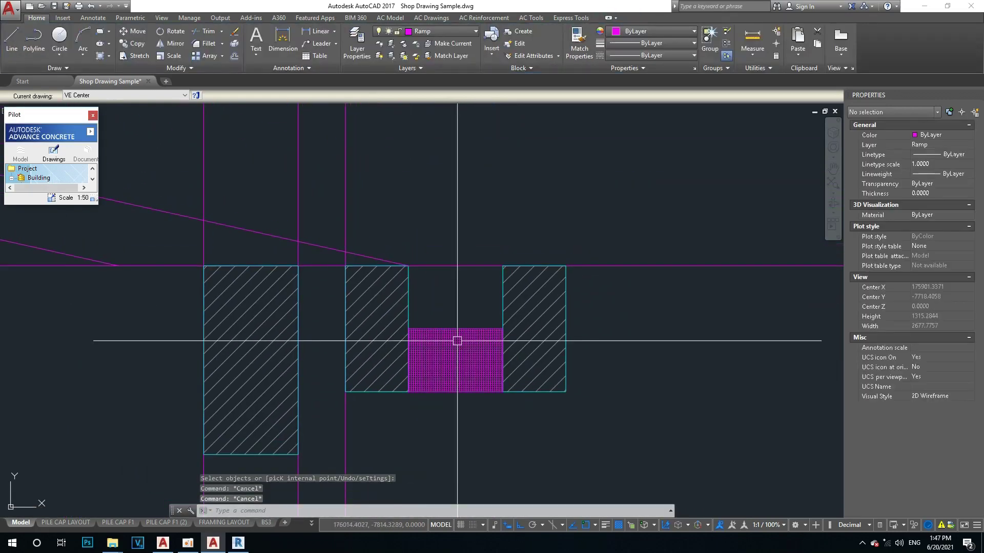
# Match the new fill to a neighbouring diagonal hatch with MATCHPROP
pyautogui.write('ma')
pyautogui.press('Return')
pyautogui.click(533, 366)
pyautogui.click(457, 351)
pyautogui.press('Escape')
pyautogui.press('Escape')
pyautogui.scroll(3, 457, 351)
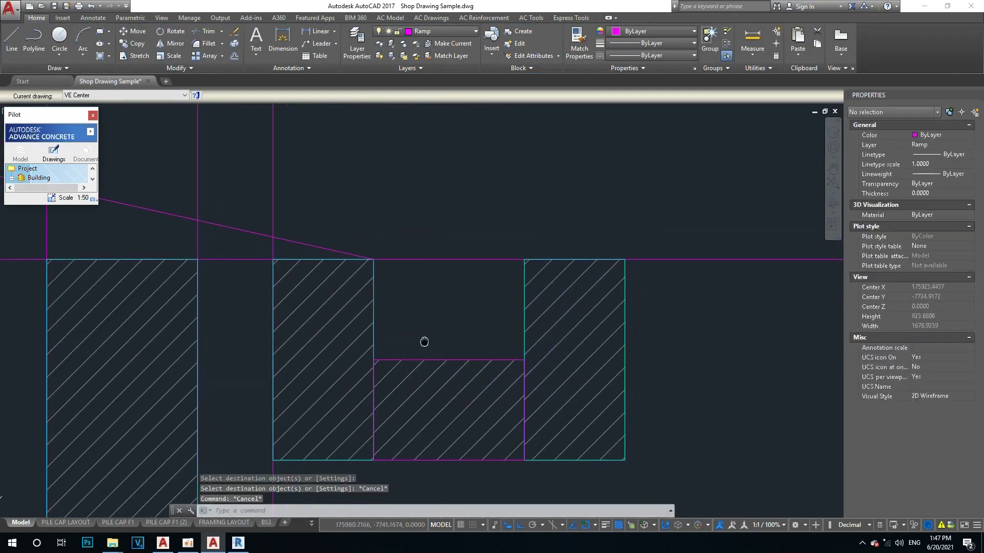
# Pick a source hatch for a second property match, then cancel it
pyautogui.write('a')
pyautogui.press('Return')
pyautogui.click(519, 323)
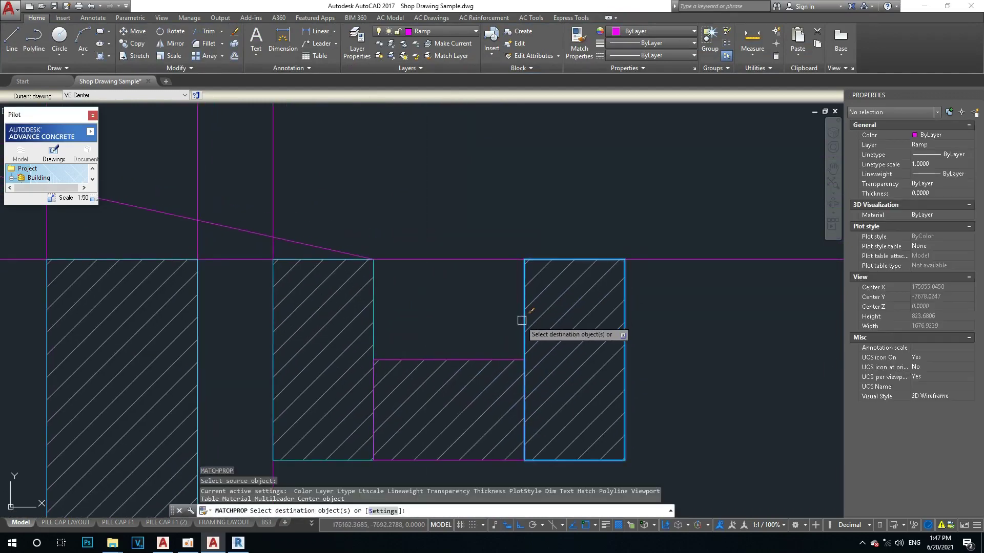
pyautogui.press('Escape')
pyautogui.scroll(-1, 420, 336)
pyautogui.scroll(-2, 389, 333)
pyautogui.scroll(2, 379, 350)
pyautogui.scroll(-4, 368, 339)
pyautogui.scroll(2, 372, 307)
pyautogui.scroll(5, 376, 356)
pyautogui.press('Escape')
pyautogui.scroll(1, 351, 333)
pyautogui.scroll(-1, 359, 338)
pyautogui.scroll(2, 367, 338)
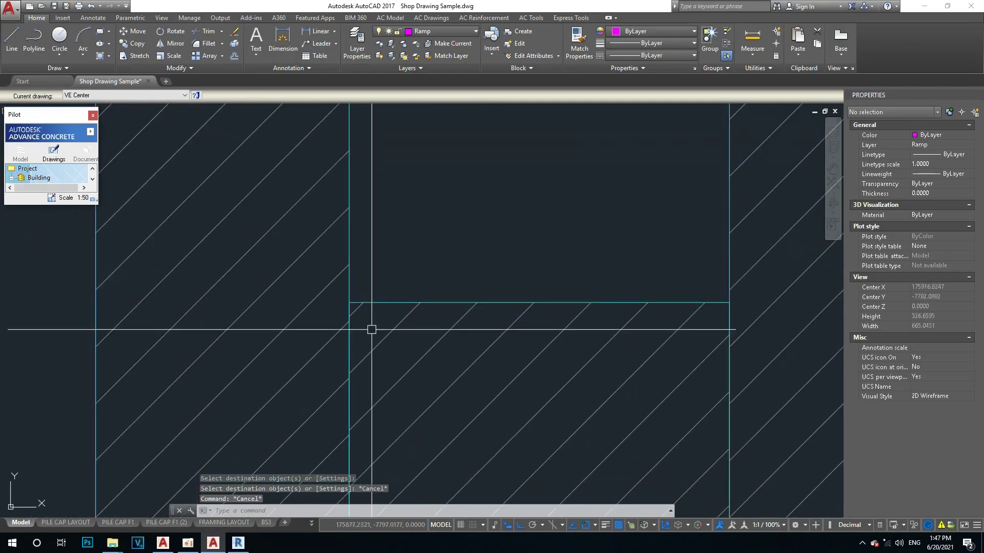
pyautogui.write('tr')
# Trim the bridging piece's lines using all edges as boundaries
pyautogui.press('Return')
pyautogui.scroll(3, 353, 318)
pyautogui.press('Return')
pyautogui.scroll(2, 359, 298)
pyautogui.scroll(-2, 361, 277)
pyautogui.click(358, 248)
pyautogui.scroll(3, 348, 333)
pyautogui.scroll(2, 328, 379)
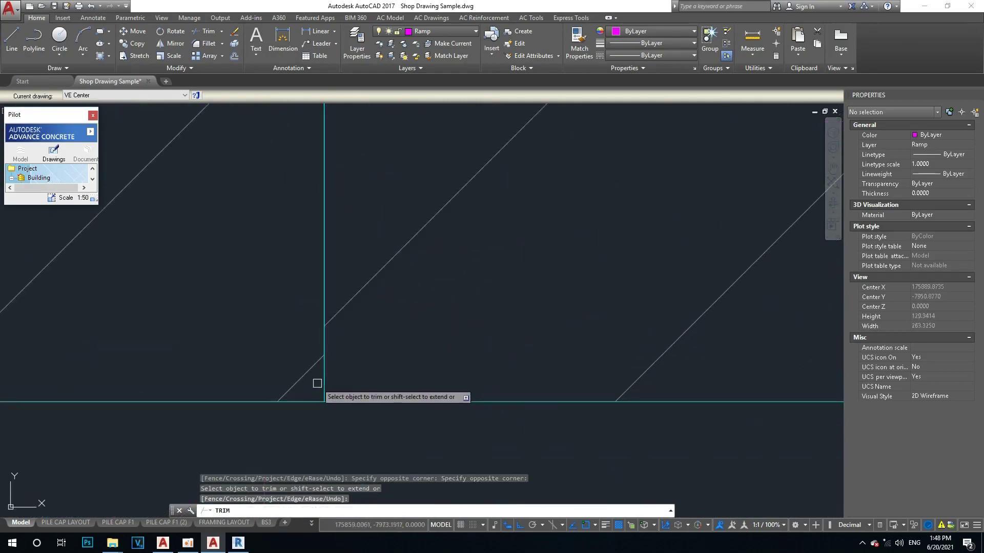
pyautogui.scroll(-3, 330, 388)
pyautogui.scroll(-2, 560, 371)
pyautogui.scroll(3, 241, 393)
pyautogui.scroll(-3, 224, 373)
pyautogui.scroll(2, 297, 307)
pyautogui.click(296, 279)
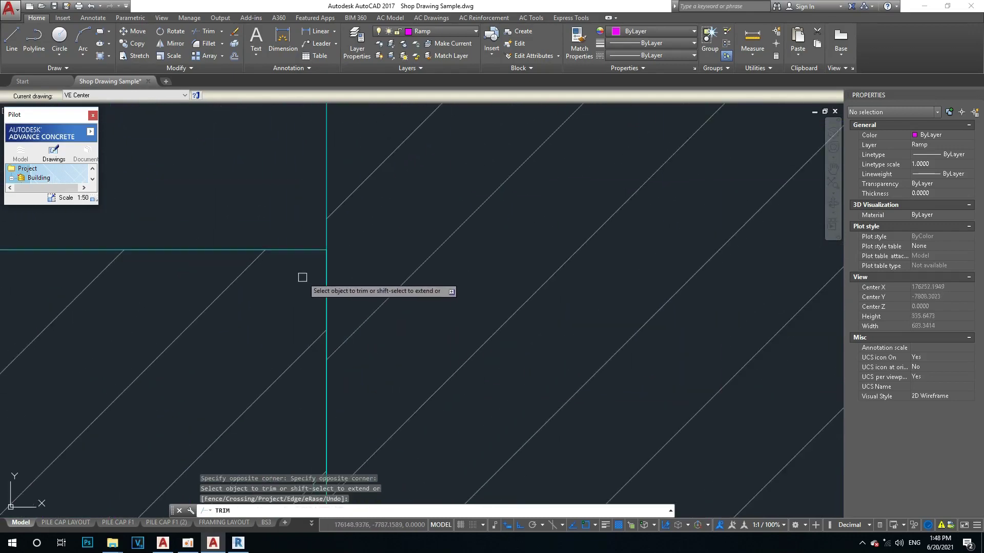
pyautogui.press('Escape')
pyautogui.scroll(-3, 353, 253)
pyautogui.scroll(2, 381, 282)
pyautogui.press('Escape')
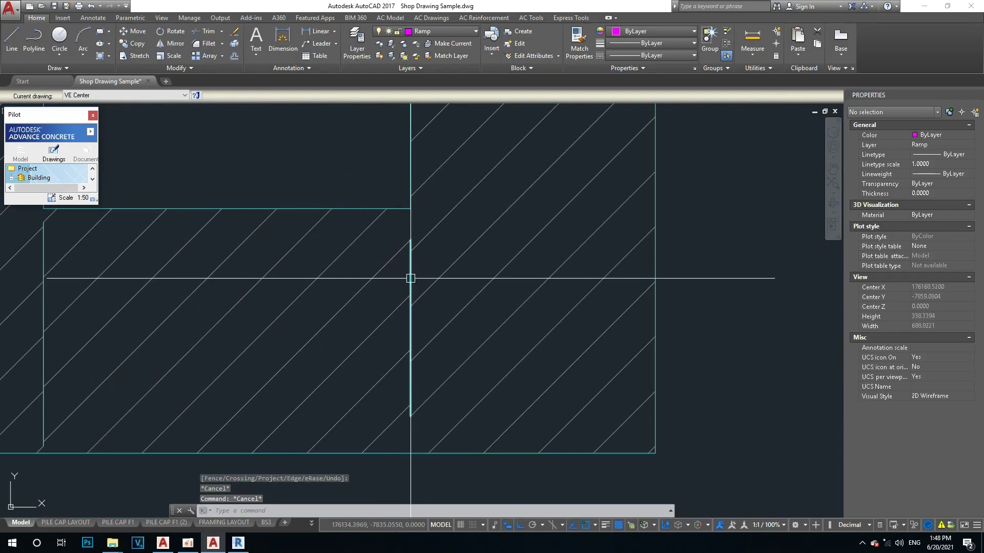
# Erase the dividing line and the leftover rectangle outline between the sections
pyautogui.click(410, 278)
pyautogui.press('Delete')
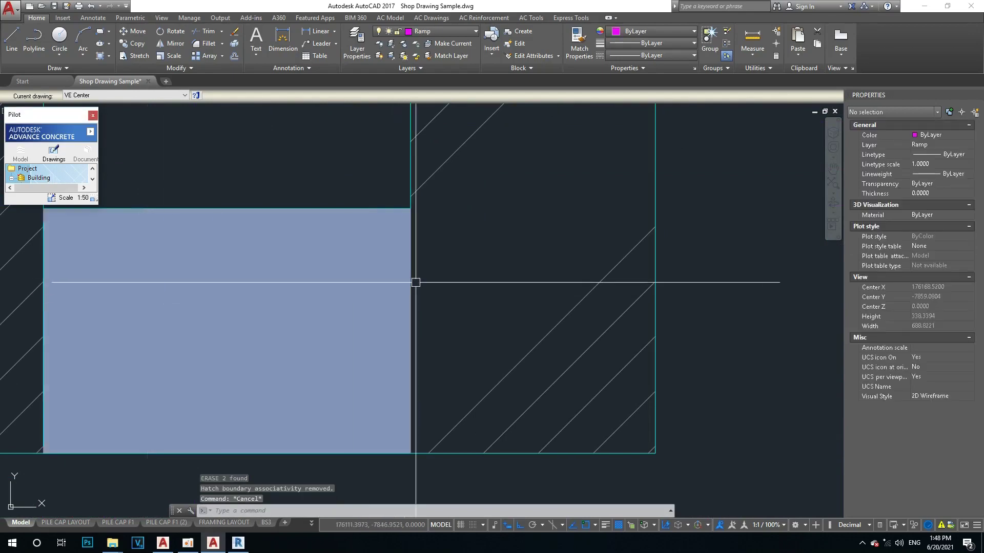
pyautogui.scroll(-5, 416, 282)
pyautogui.click(374, 285)
pyautogui.write('e')
pyautogui.press('Return')
pyautogui.click(446, 232)
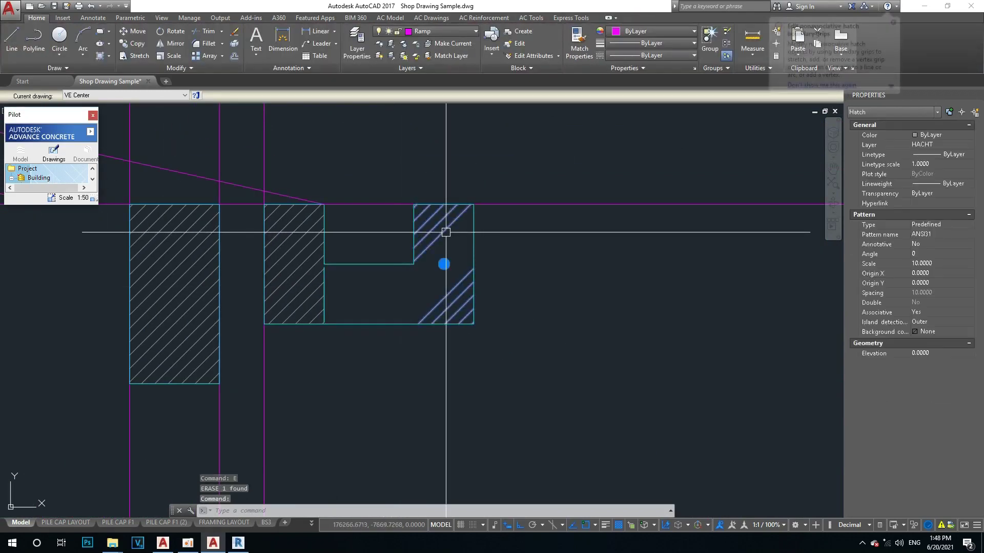
# Delete the old middle hatches and erase the bottom middle segment of the section outline
pyautogui.press('Delete')
pyautogui.click(336, 277)
pyautogui.press('Delete')
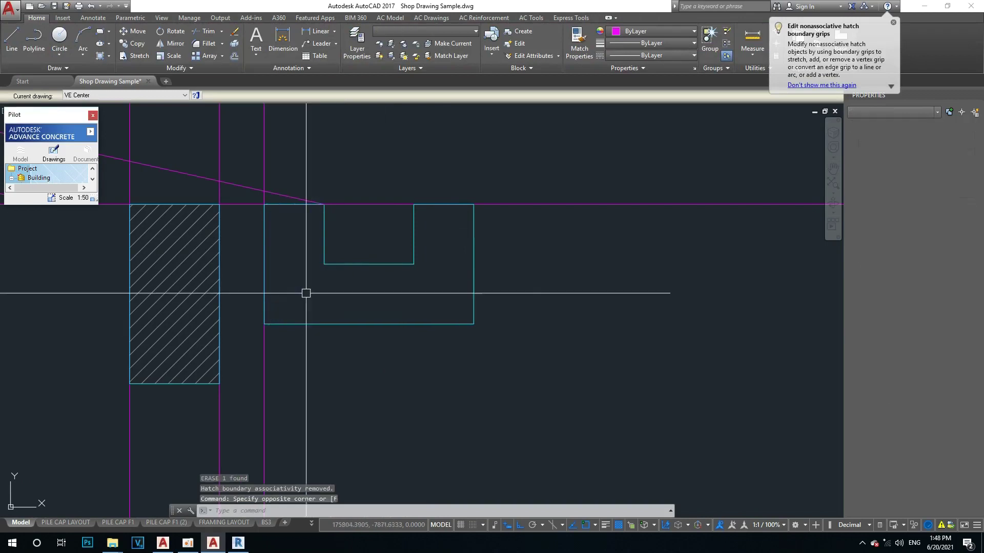
pyautogui.press('Escape')
pyautogui.press('Escape')
pyautogui.click(433, 235)
pyautogui.click(314, 288)
pyautogui.click(496, 301)
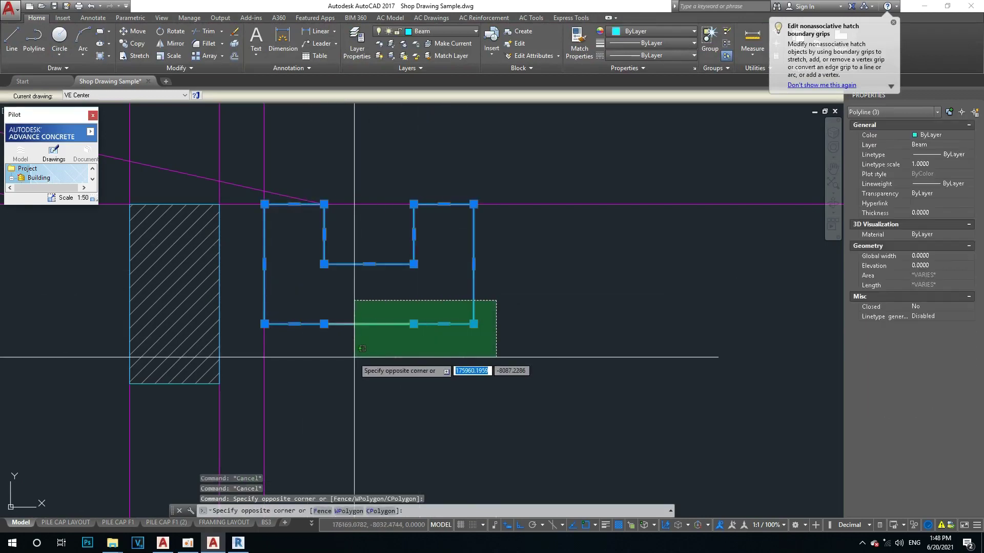
pyautogui.press('Escape')
pyautogui.click(369, 323)
pyautogui.write('e')
pyautogui.press('Return')
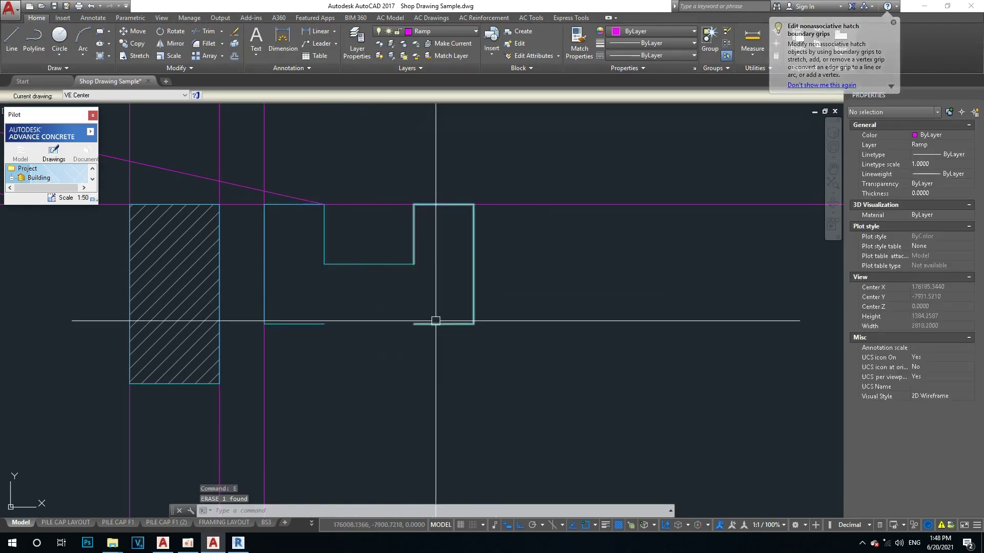
# Fillet the bottom edges together to close the gap in the notched outline
pyautogui.write('f')
pyautogui.press('Return')
pyautogui.click(300, 324)
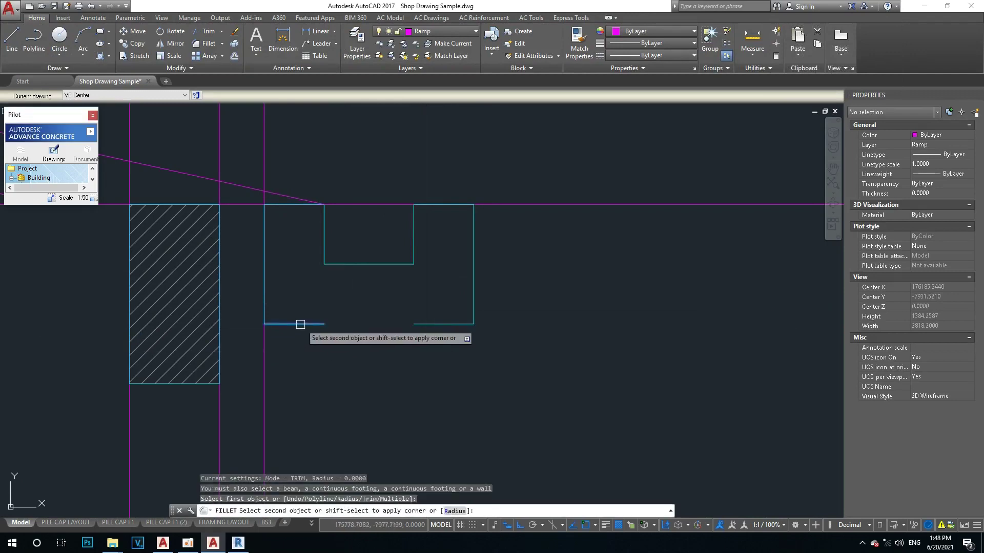
pyautogui.press('Escape')
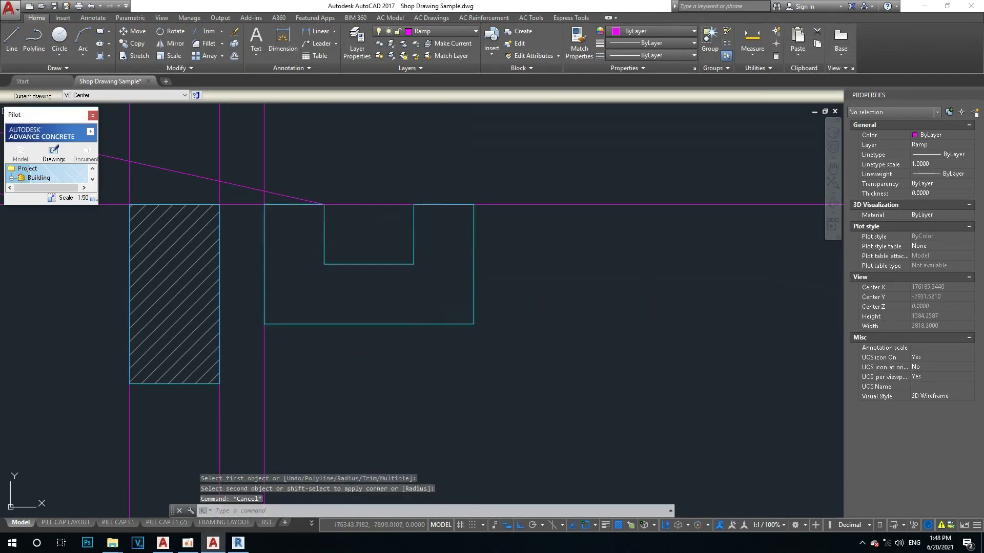
pyautogui.click(379, 281)
pyautogui.press('Return')
pyautogui.click(400, 263)
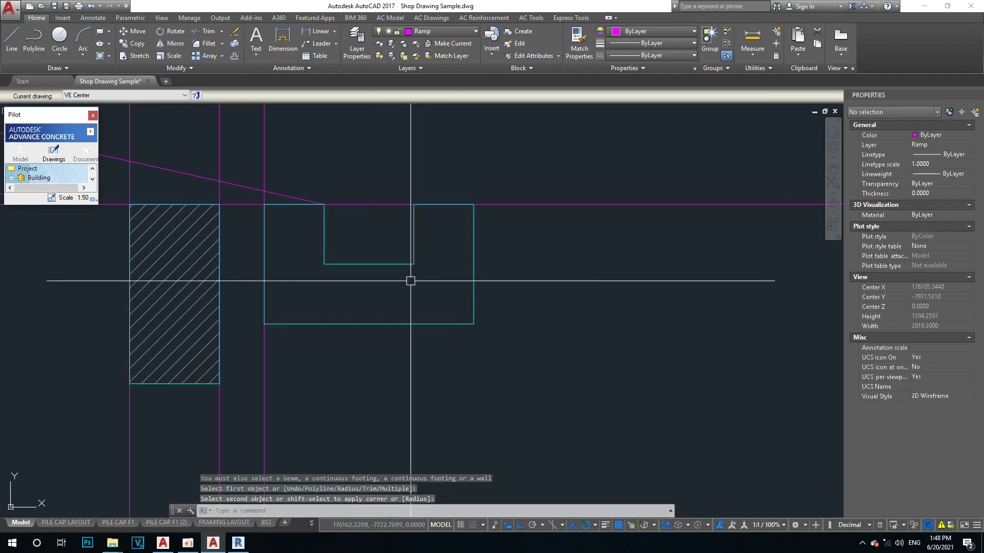
# Hatch inside the U-shaped outline and match it to the left pile's diagonal hatch
pyautogui.write('h')
pyautogui.press('Return')
pyautogui.click(411, 265)
pyautogui.press('Escape')
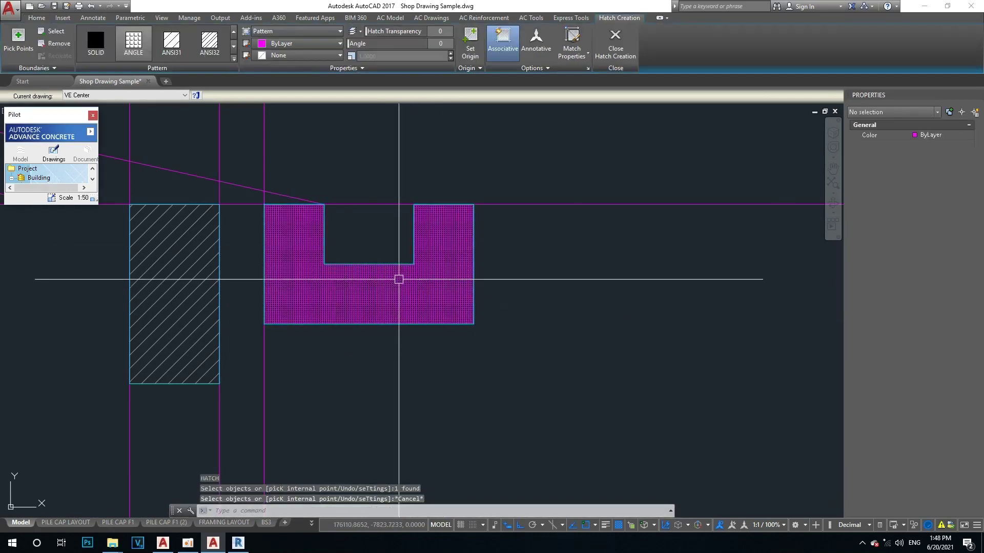
pyautogui.press('Escape')
pyautogui.press('Escape')
pyautogui.press('Return')
pyautogui.click(198, 307)
pyautogui.click(373, 288)
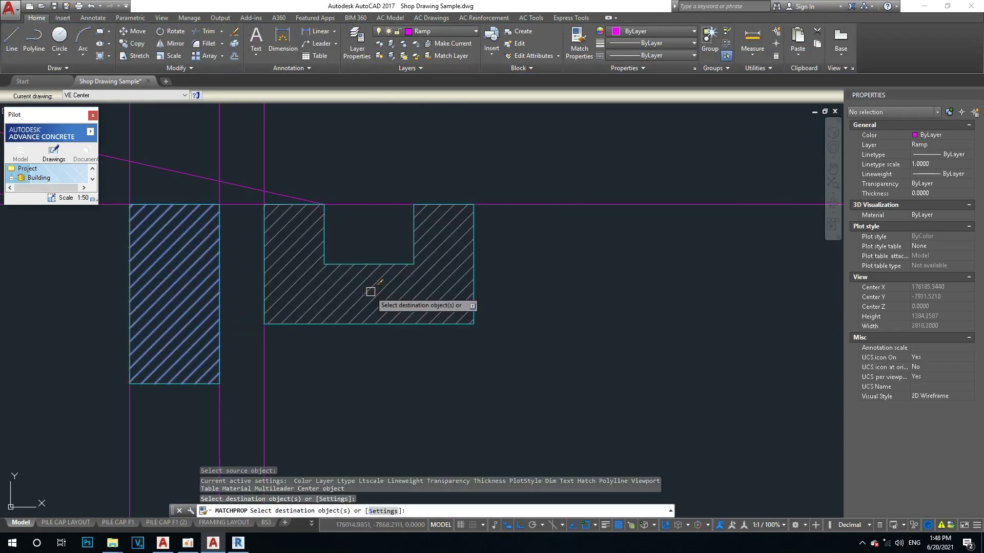
pyautogui.moveTo(374, 287); pyautogui.dragTo(456, 307, button='middle')
pyautogui.press('Escape')
pyautogui.scroll(-3, 456, 307)
pyautogui.moveTo(332, 339); pyautogui.dragTo(422, 369, button='middle')
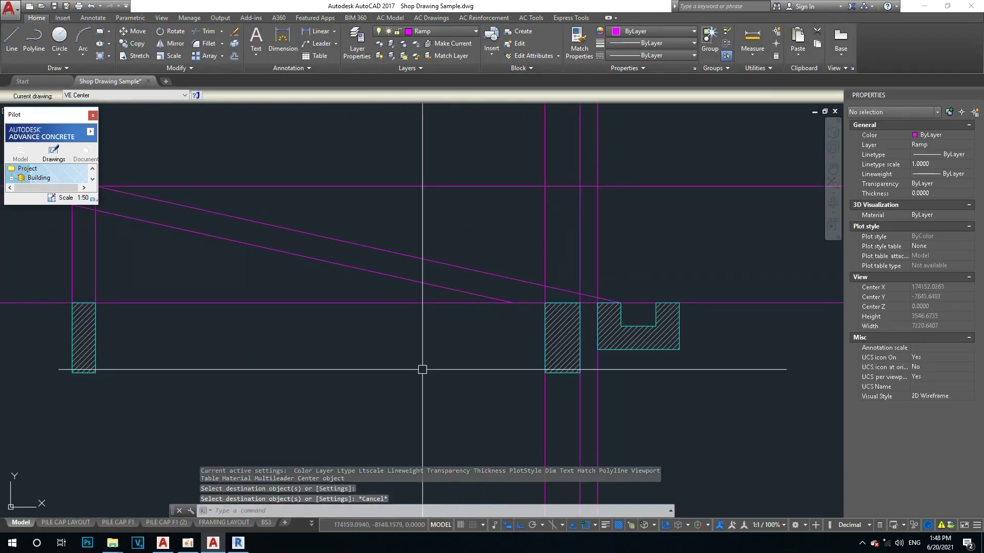
# Trim the overhanging line ends at the top corner of the ramp
pyautogui.press('Escape')
pyautogui.press('Escape')
pyautogui.moveTo(108, 240); pyautogui.dragTo(295, 283, button='middle')
pyautogui.scroll(3, 295, 283)
pyautogui.scroll(-3, 300, 286)
pyautogui.moveTo(331, 310)
pyautogui.mouseDown(button='middle')
pyautogui.moveTo(329, 337)
pyautogui.moveTo(233, 323)
pyautogui.moveTo(251, 333)
pyautogui.mouseUp(button='middle')
pyautogui.scroll(-2, 264, 328)
pyautogui.scroll(2, 213, 305)
pyautogui.scroll(1, 193, 259)
pyautogui.scroll(3, 306, 354)
pyautogui.write('r')
pyautogui.press('Return')
pyautogui.press('Return')
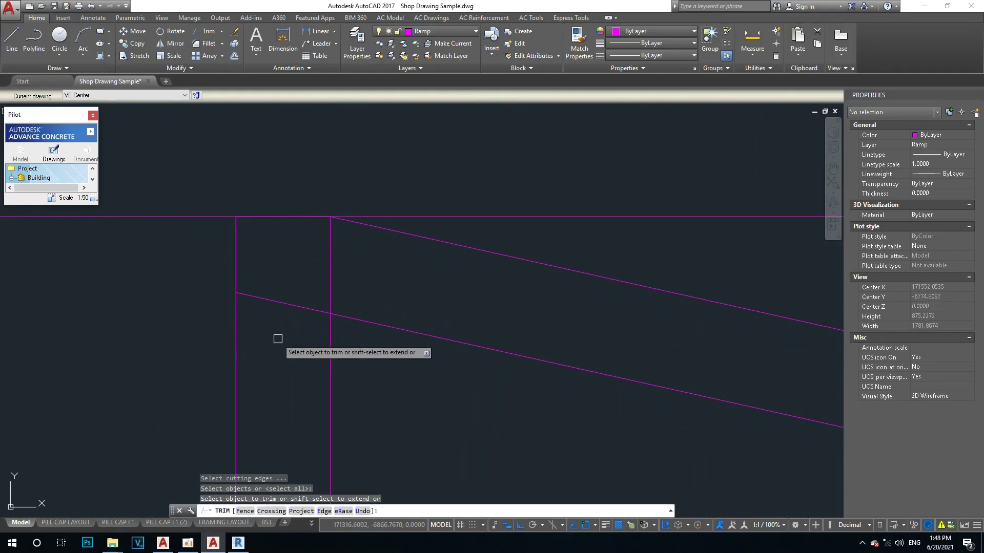
pyautogui.moveTo(257, 270); pyautogui.dragTo(288, 301, button='middle')
pyautogui.click(368, 282)
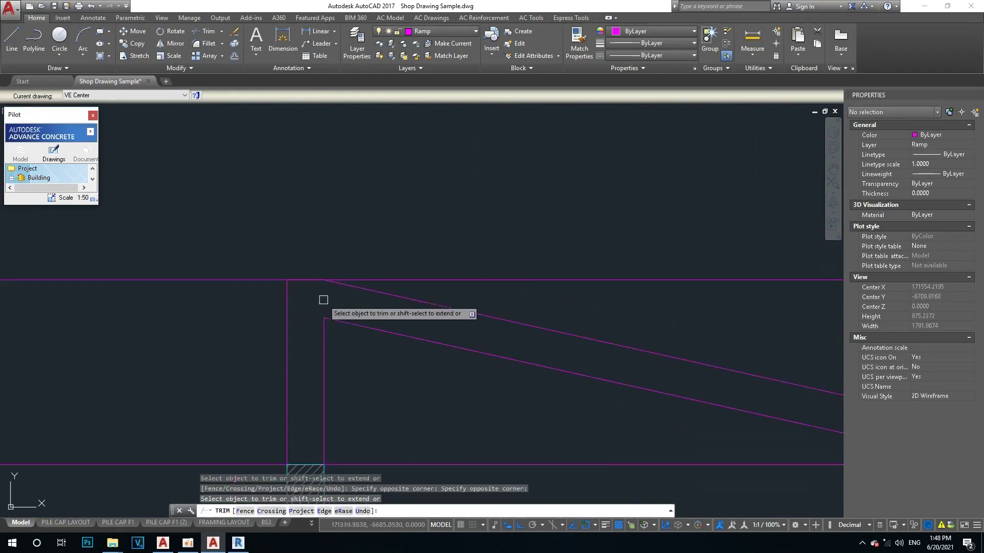
pyautogui.scroll(-8, 262, 286)
pyautogui.press('Escape')
# Erase the stray horizontal line and the three vertical construction lines
pyautogui.click(244, 292)
pyautogui.write('e')
pyautogui.press('Return')
pyautogui.press('Escape')
pyautogui.scroll(4, 615, 389)
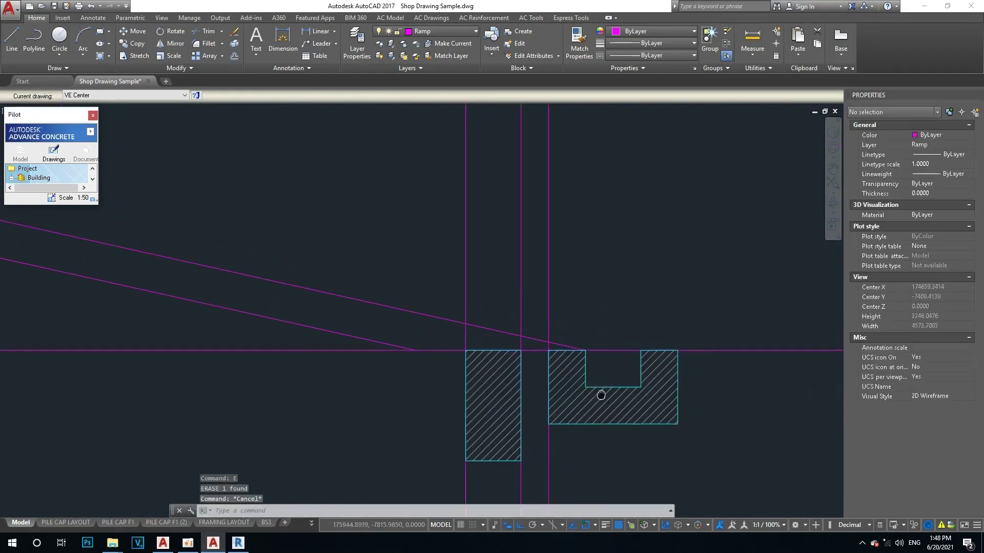
pyautogui.scroll(-4, 576, 351)
pyautogui.click(575, 352)
pyautogui.click(475, 305)
pyautogui.write('e')
pyautogui.press('Return')
pyautogui.press('Escape')
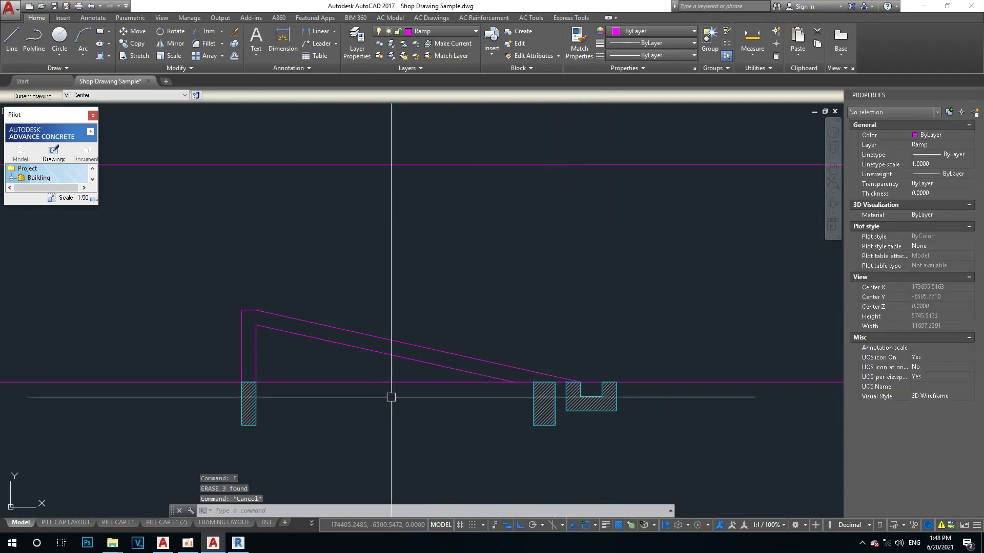
# Offset the horizontal level line 200 downward
pyautogui.write('o')
pyautogui.press('Return')
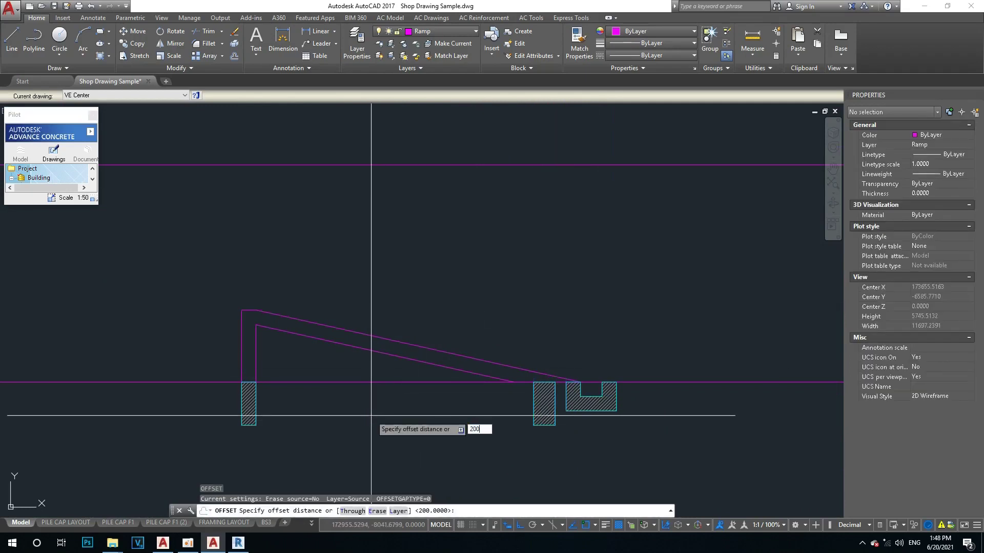
pyautogui.click(352, 383)
pyautogui.scroll(3, 254, 391)
pyautogui.scroll(-2, 382, 314)
pyautogui.scroll(2, 390, 315)
pyautogui.press('Escape')
pyautogui.press('Escape')
# Trim the new line's end back to the pile edge
pyautogui.write('tr')
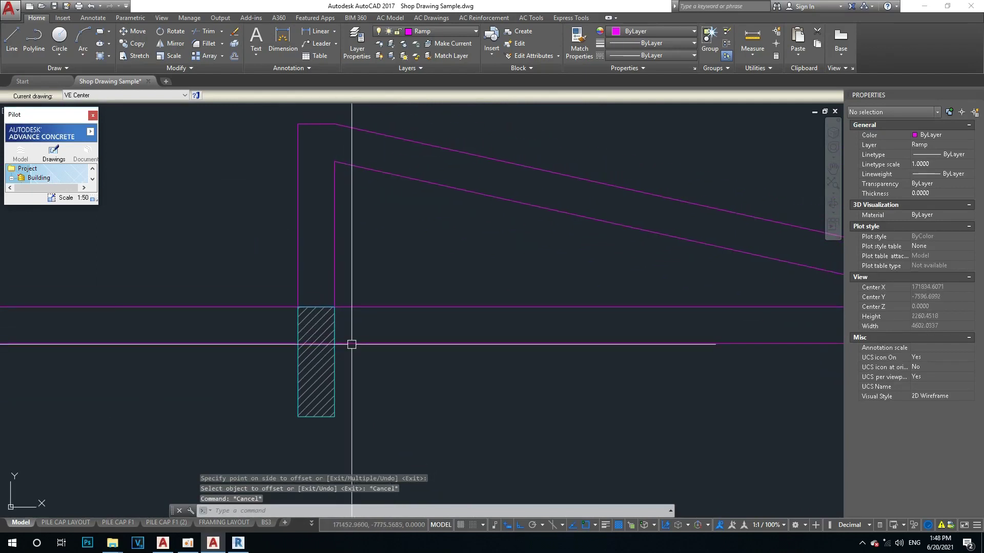
pyautogui.press('Return')
pyautogui.press('Return')
pyautogui.scroll(4, 337, 351)
pyautogui.scroll(5, 392, 325)
pyautogui.click(392, 324)
pyautogui.scroll(-3, 380, 279)
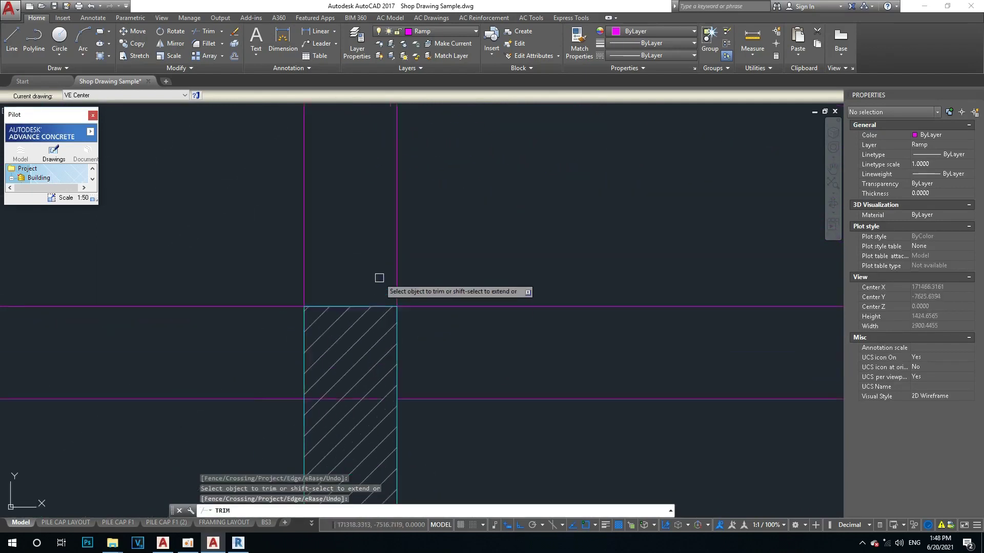
pyautogui.scroll(3, 405, 318)
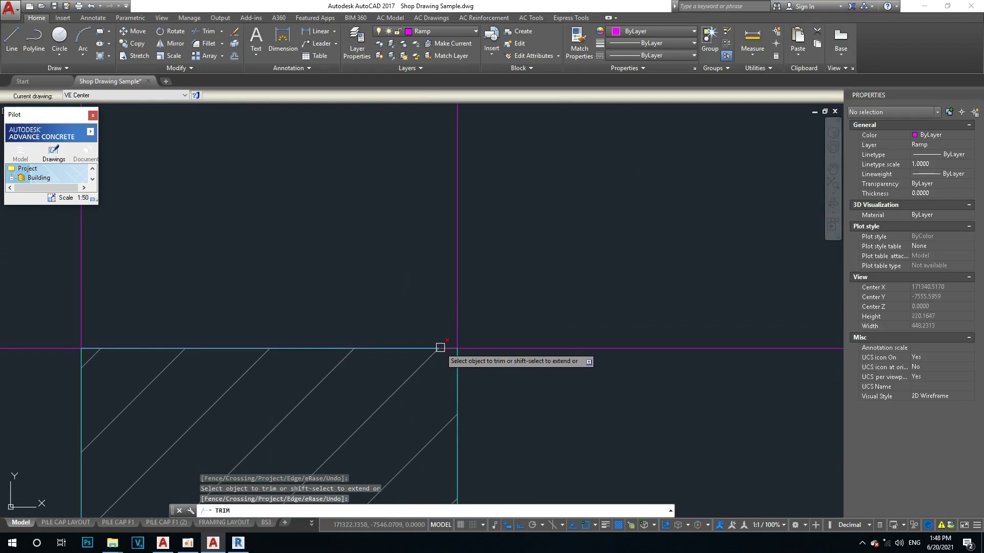
pyautogui.press('Escape')
# Erase a stray line and centre the view on the hatched piles
pyautogui.write('e')
pyautogui.press('Return')
pyautogui.click(461, 286)
pyautogui.press('Escape')
pyautogui.scroll(-10, 500, 314)
pyautogui.scroll(4, 676, 356)
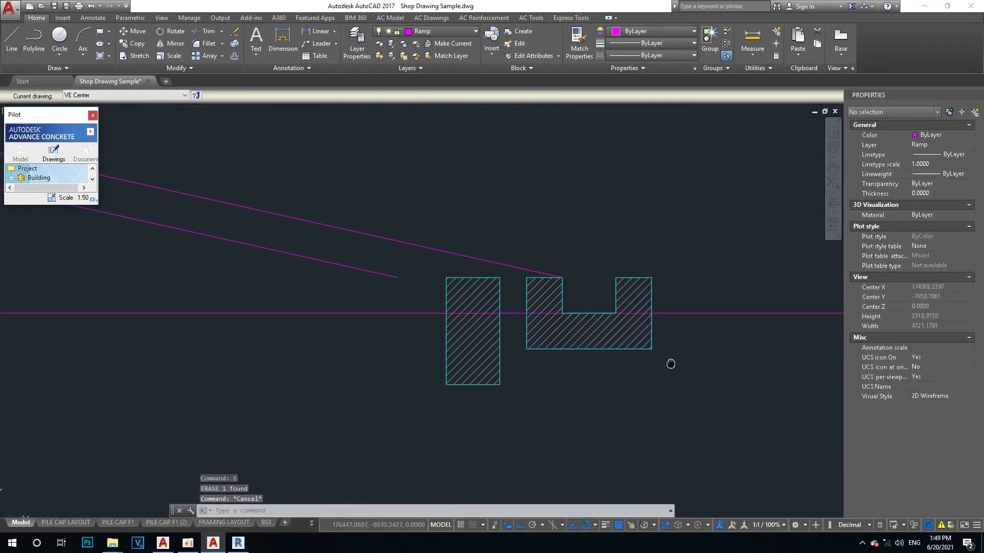
pyautogui.moveTo(692, 334); pyautogui.dragTo(580, 359, button='middle')
pyautogui.scroll(4, 436, 344)
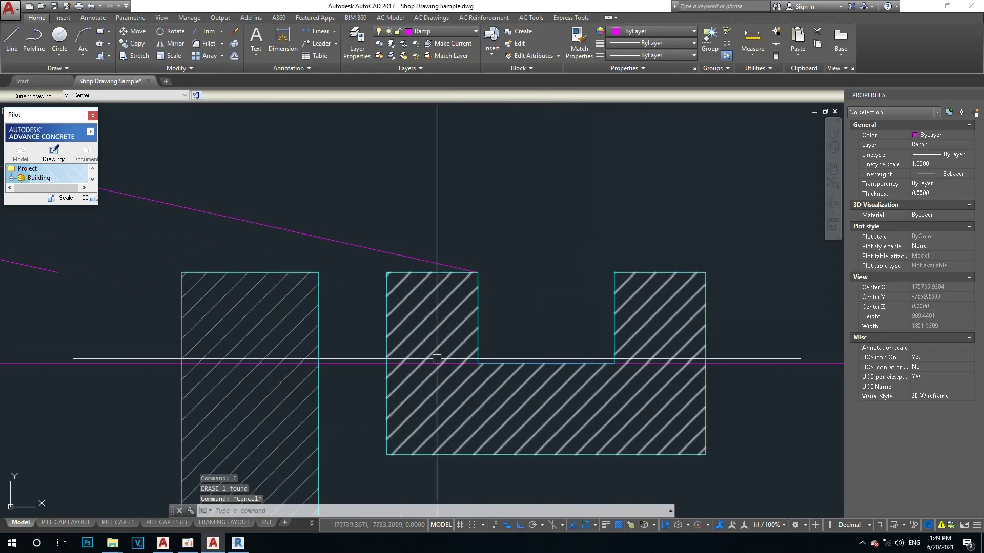
pyautogui.scroll(3, 494, 347)
pyautogui.scroll(3, 366, 354)
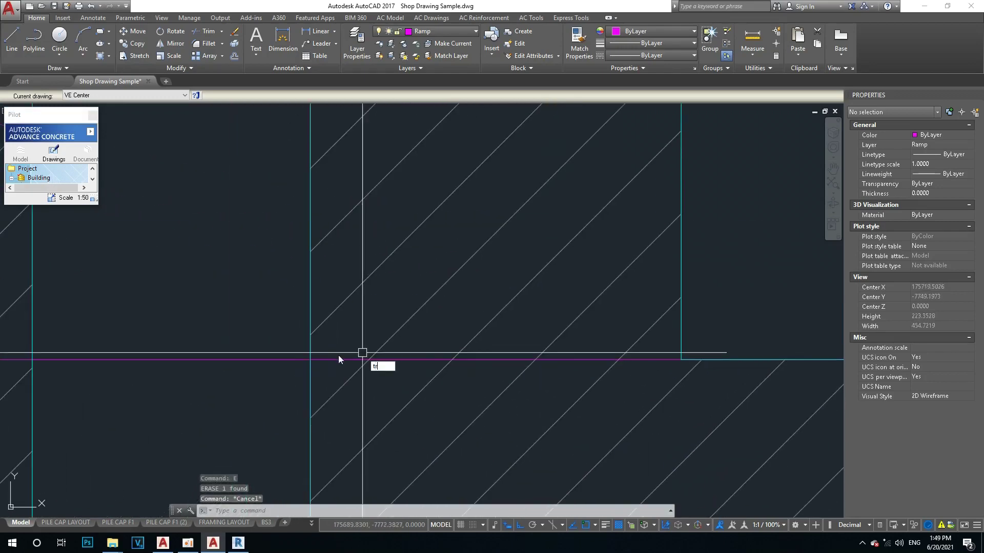
# Delete the selected part of the level line on the right
pyautogui.press('Return')
pyautogui.press('Escape')
pyautogui.scroll(-4, 354, 362)
pyautogui.click(528, 307)
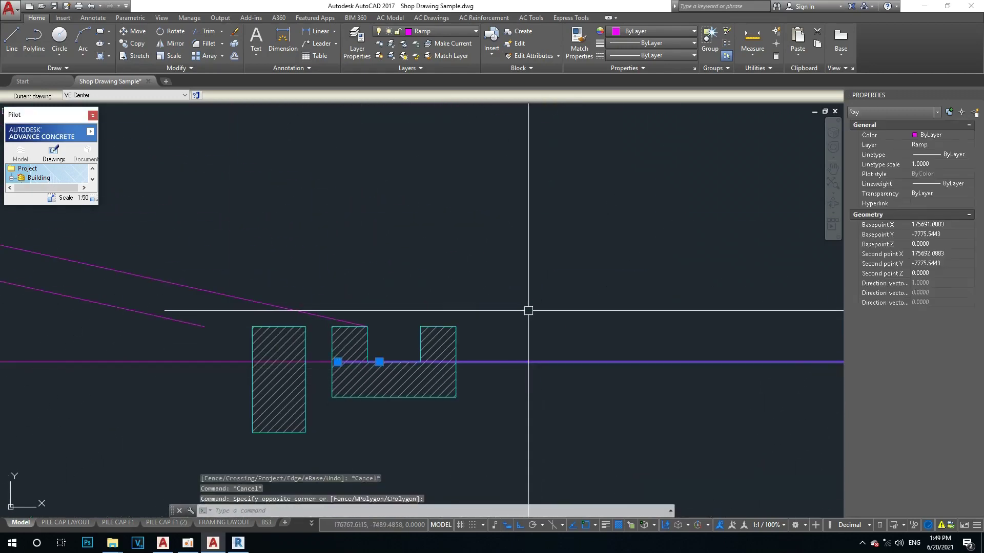
pyautogui.press('Delete')
pyautogui.moveTo(295, 357); pyautogui.dragTo(329, 352, button='middle')
pyautogui.write('co')
pyautogui.press('Return')
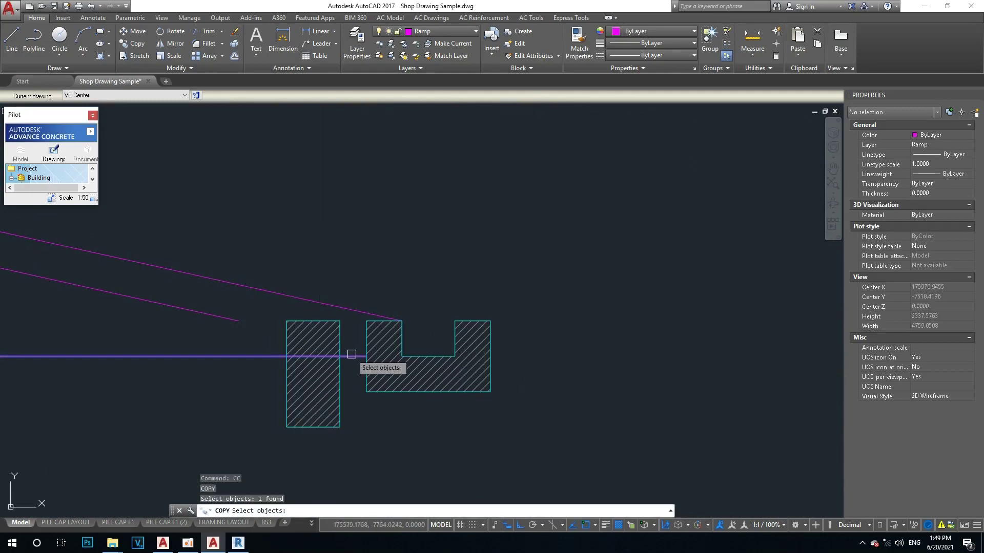
pyautogui.press('Escape')
pyautogui.press('Escape')
pyautogui.scroll(5, 352, 354)
pyautogui.scroll(-3, 361, 356)
# Trim away the horizontal line piece inside the left pile
pyautogui.write('tr')
pyautogui.press('Return')
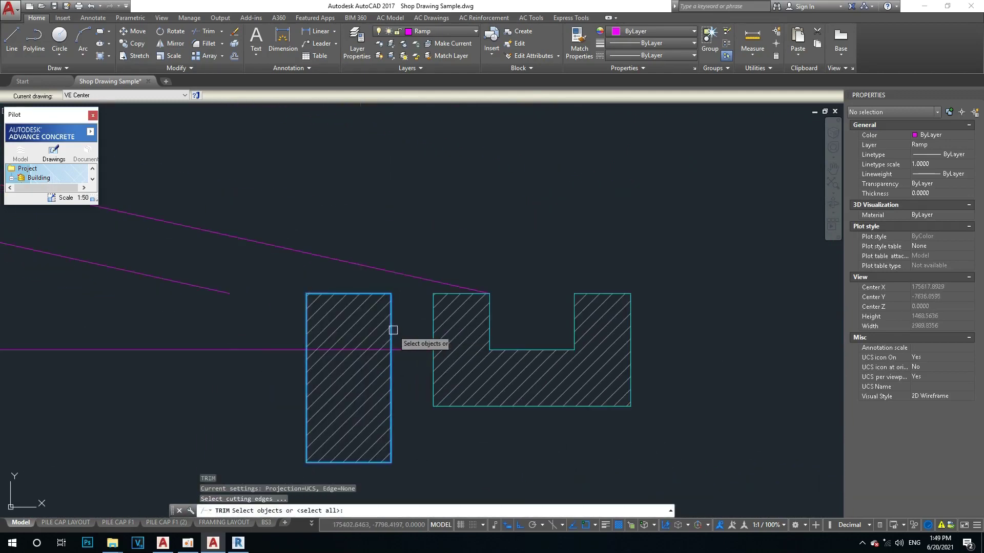
pyautogui.click(343, 349)
pyautogui.scroll(5, 345, 347)
pyautogui.scroll(-4, 345, 347)
pyautogui.press('Escape')
pyautogui.press('Escape')
pyautogui.scroll(1, 391, 346)
pyautogui.scroll(-3, 377, 369)
pyautogui.scroll(2, 428, 358)
# Begin copying the horizontal line near the left pile, then cancel the copy
pyautogui.write('co')
pyautogui.press('Return')
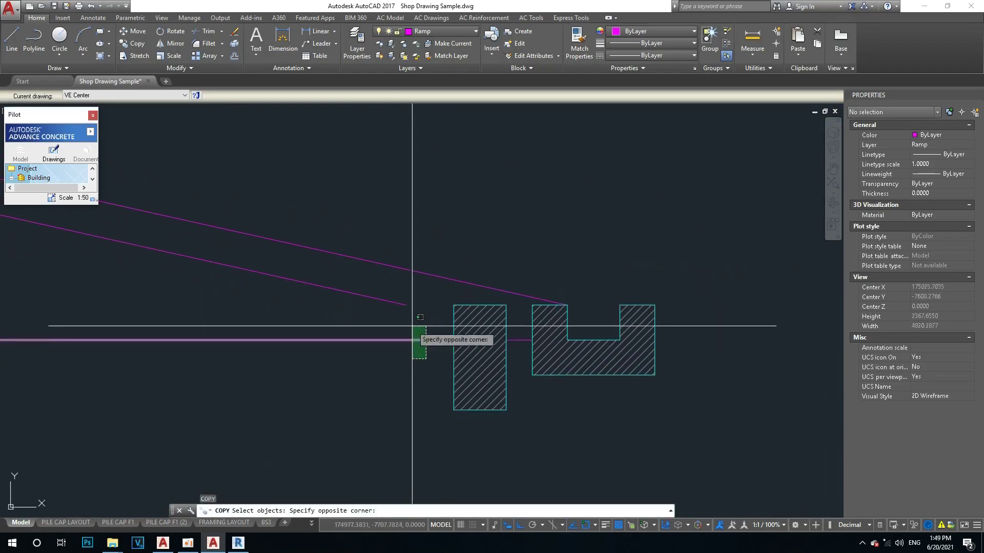
pyautogui.moveTo(441, 333); pyautogui.dragTo(410, 351)
pyautogui.press('Return')
pyautogui.click(454, 340)
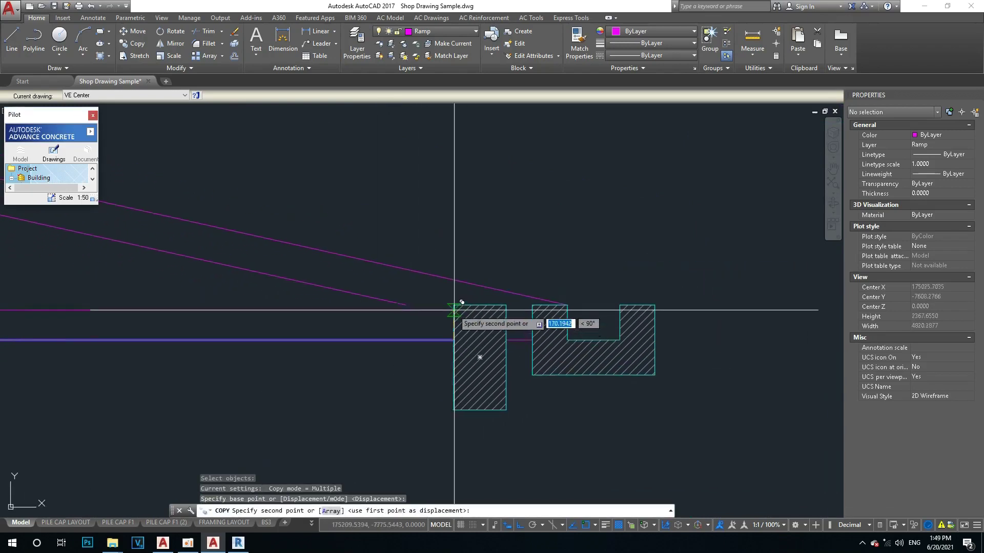
pyautogui.press('Escape')
pyautogui.press('Escape')
pyautogui.scroll(-4, 437, 373)
pyautogui.scroll(3, 303, 353)
pyautogui.scroll(1, 303, 362)
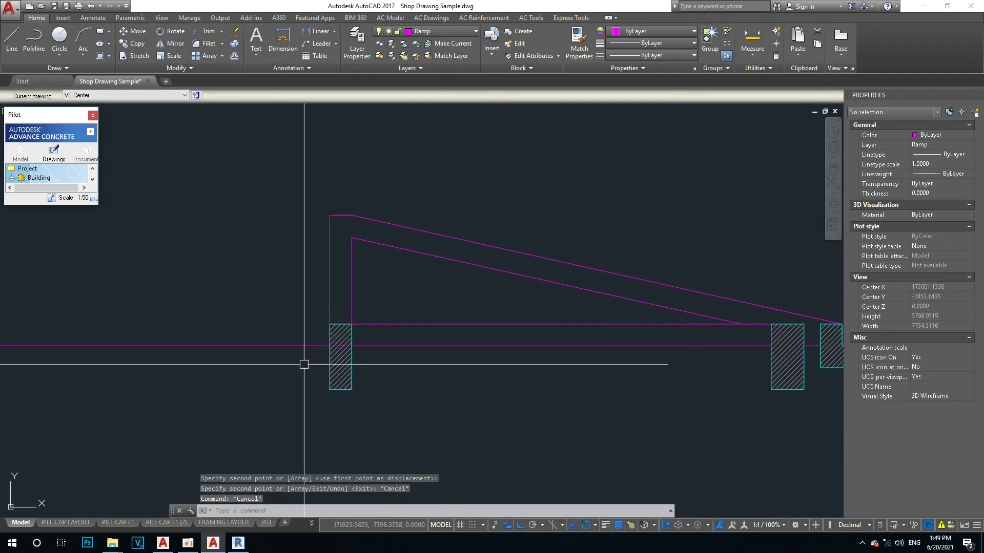
# Erase the long horizontal ray
pyautogui.moveTo(302, 362); pyautogui.dragTo(252, 294)
pyautogui.write('e')
pyautogui.press('Return')
pyautogui.press('Escape')
pyautogui.scroll(3, 287, 328)
pyautogui.scroll(1, 307, 341)
pyautogui.scroll(-4, 374, 372)
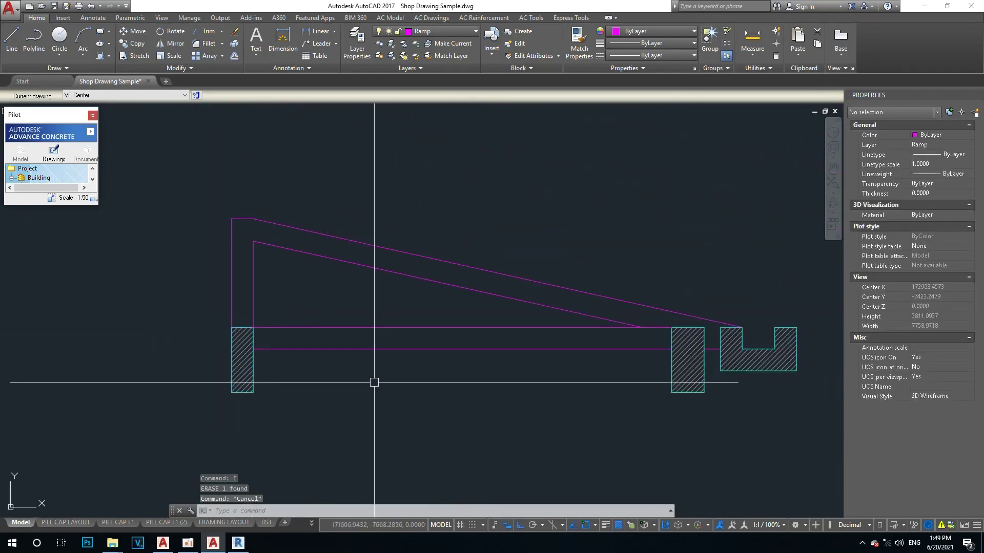
pyautogui.press('Return')
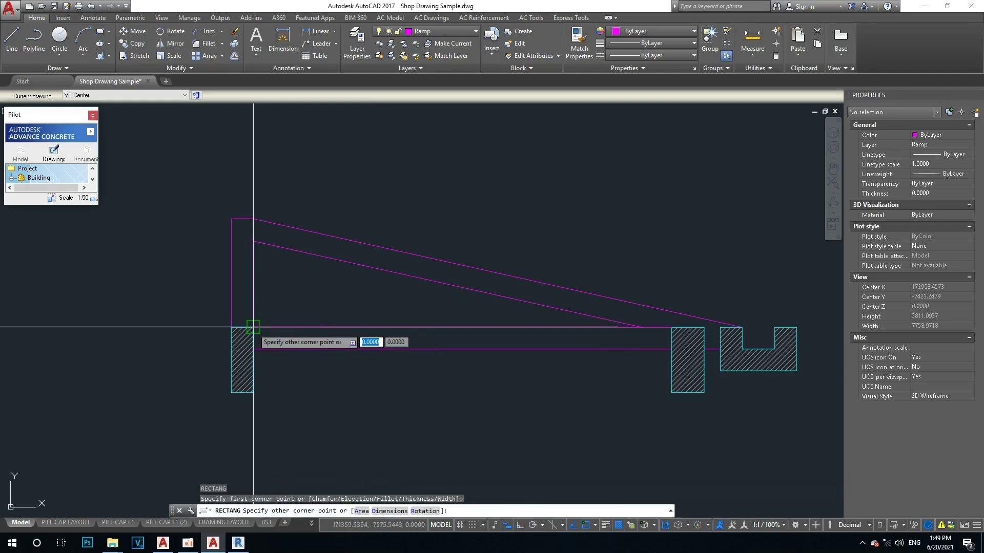
pyautogui.press('Escape')
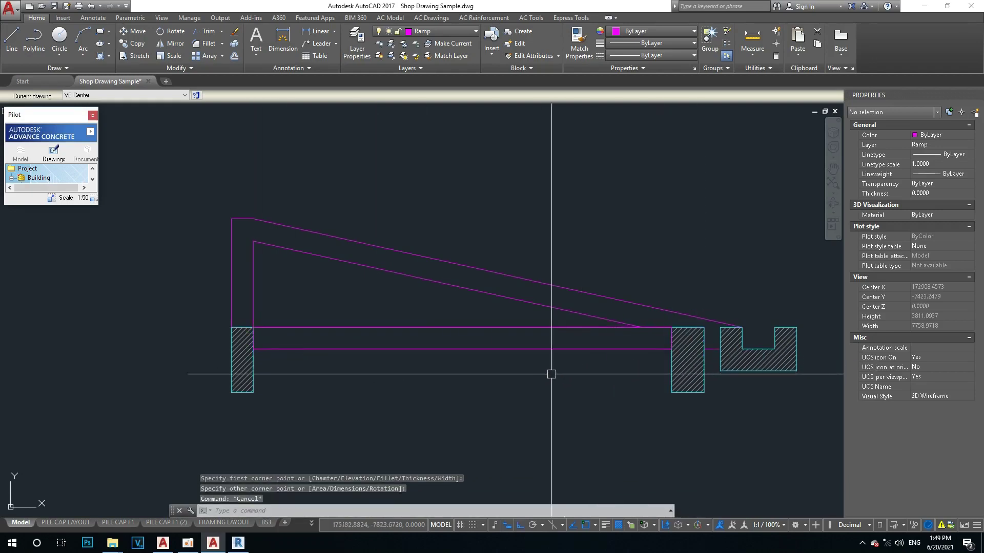
pyautogui.write('m')
pyautogui.press('Return')
pyautogui.click(543, 344)
pyautogui.press('Return')
pyautogui.click(533, 326)
pyautogui.press('Escape')
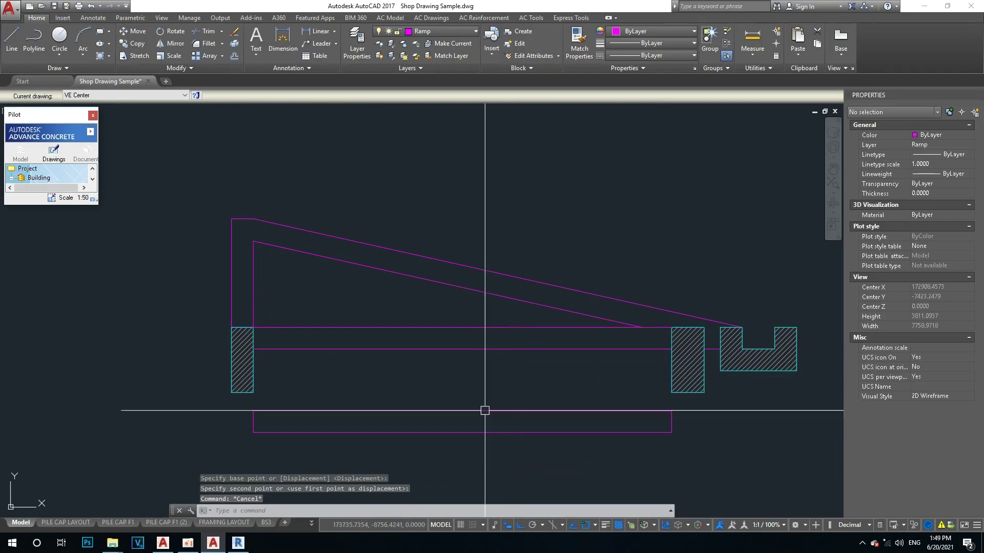
pyautogui.click(389, 326)
pyautogui.press('Delete')
pyautogui.moveTo(511, 369); pyautogui.dragTo(430, 373, button='middle')
pyautogui.write('M')
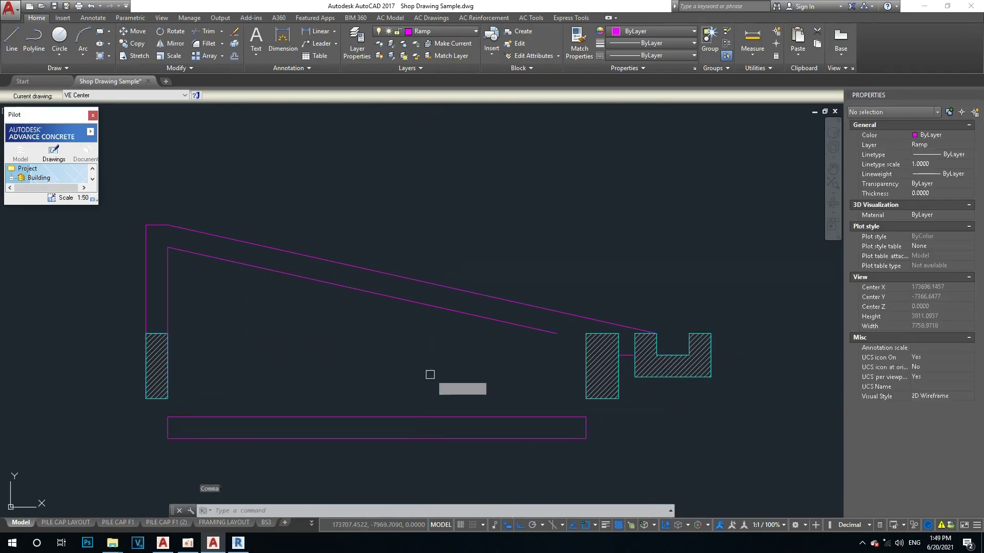
pyautogui.press('Return')
pyautogui.click(550, 435)
pyautogui.press('Return')
pyautogui.click(586, 416)
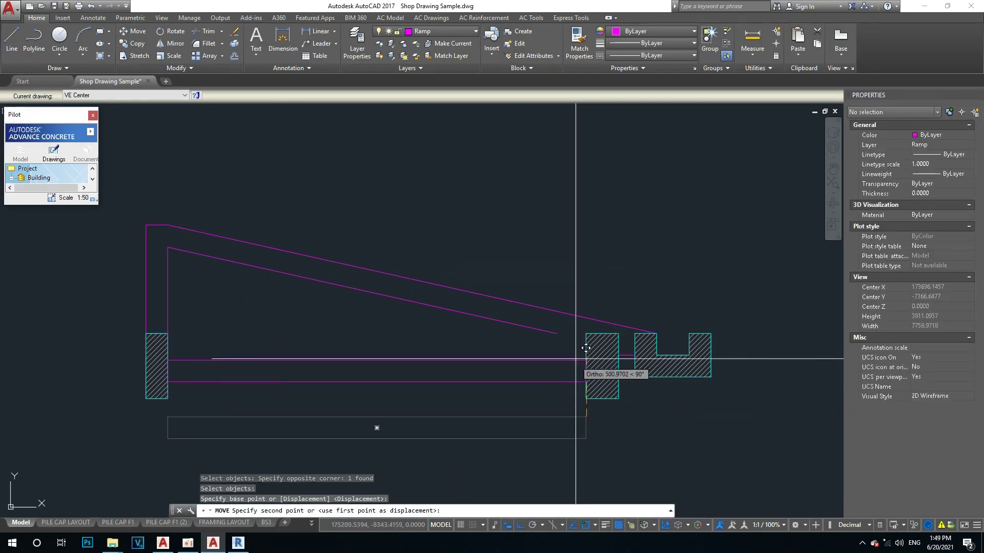
pyautogui.click(586, 334)
pyautogui.write('ma')
pyautogui.press('Return')
pyautogui.scroll(4, 511, 358)
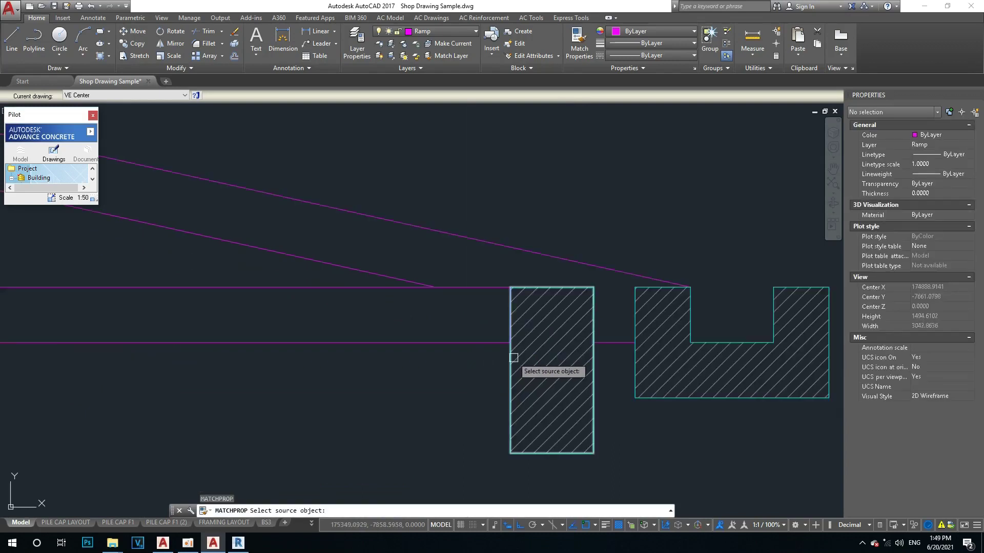
pyautogui.click(511, 358)
pyautogui.press('Escape')
pyautogui.press('Escape')
pyautogui.scroll(-7, 506, 345)
pyautogui.scroll(8, 240, 338)
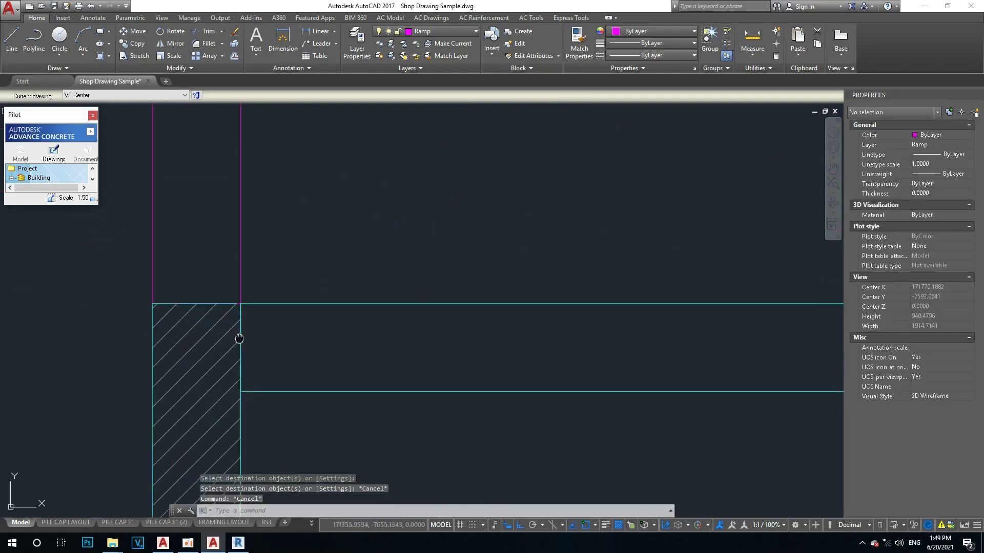
pyautogui.scroll(3, 285, 292)
pyautogui.scroll(-3, 319, 271)
pyautogui.click(318, 270)
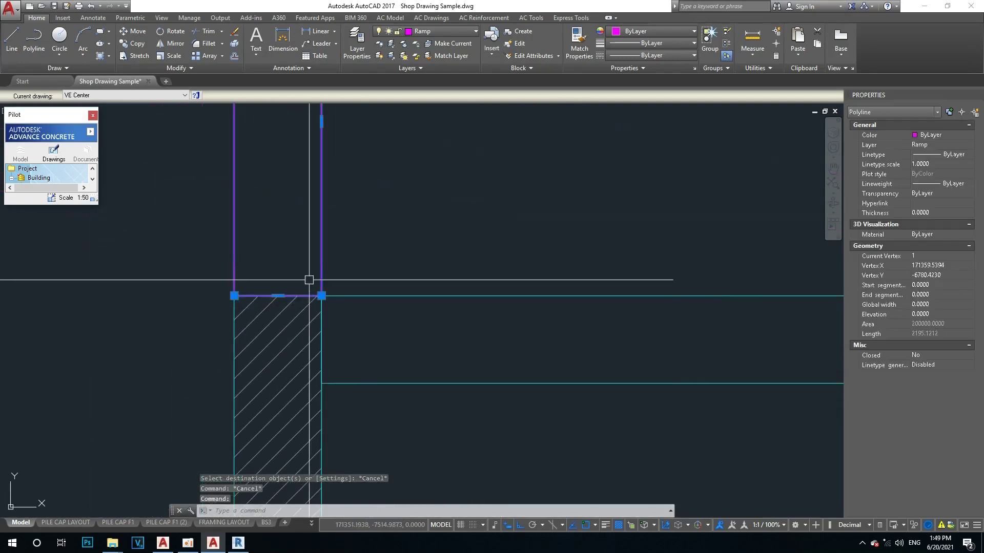
pyautogui.press('Escape')
pyautogui.press('Escape')
pyautogui.scroll(-5, 312, 275)
pyautogui.scroll(4, 326, 351)
pyautogui.scroll(-1, 439, 352)
pyautogui.scroll(2, 427, 351)
pyautogui.scroll(-3, 261, 323)
pyautogui.scroll(1, 302, 320)
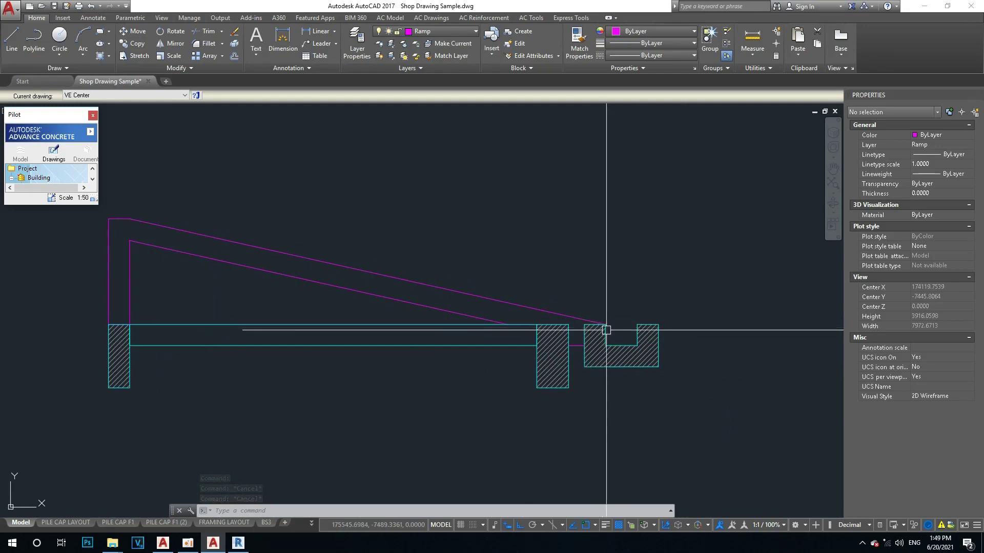
pyautogui.scroll(3, 602, 328)
pyautogui.scroll(-3, 674, 323)
pyautogui.scroll(4, 544, 322)
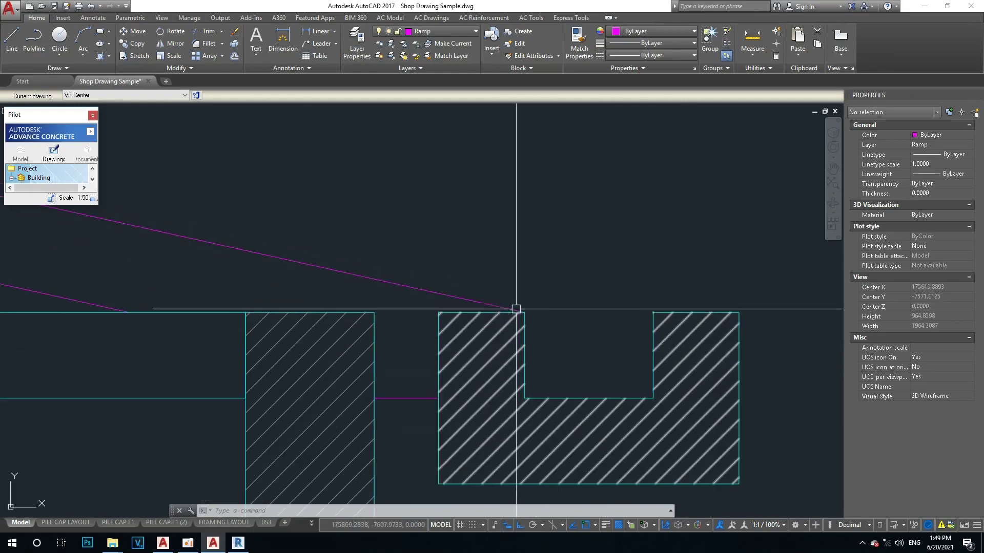
pyautogui.scroll(3, 553, 310)
pyautogui.scroll(-2, 553, 311)
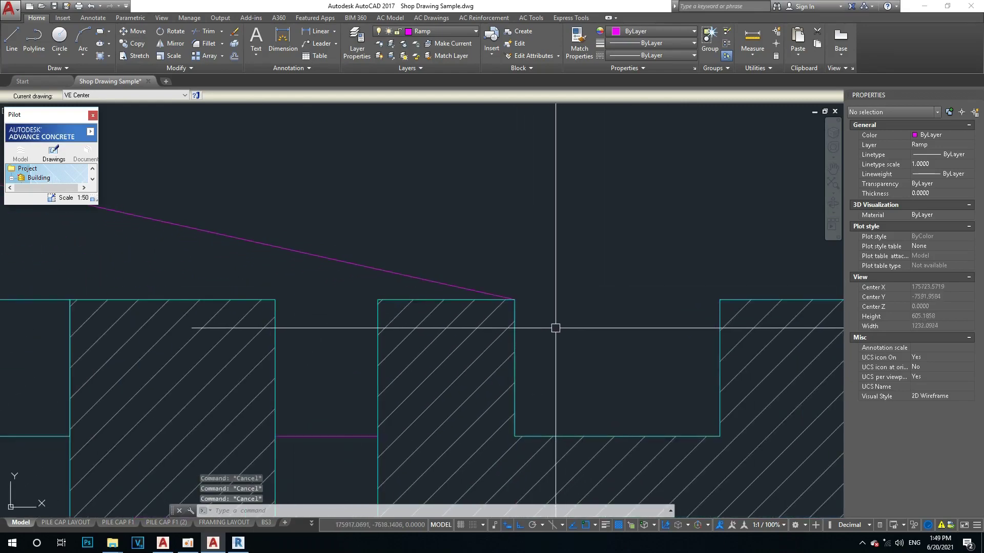
pyautogui.scroll(2, 485, 300)
pyautogui.scroll(-3, 504, 316)
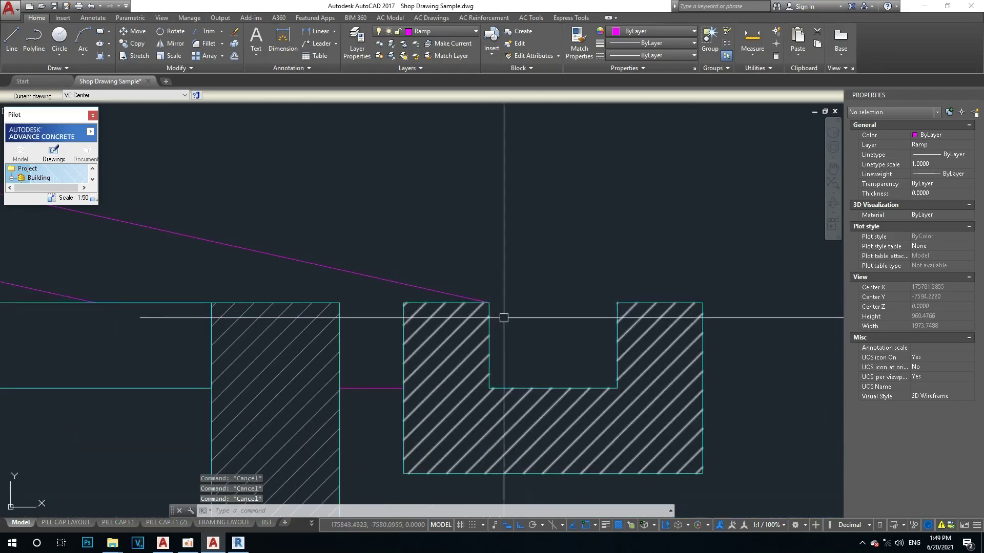
pyautogui.scroll(3, 495, 311)
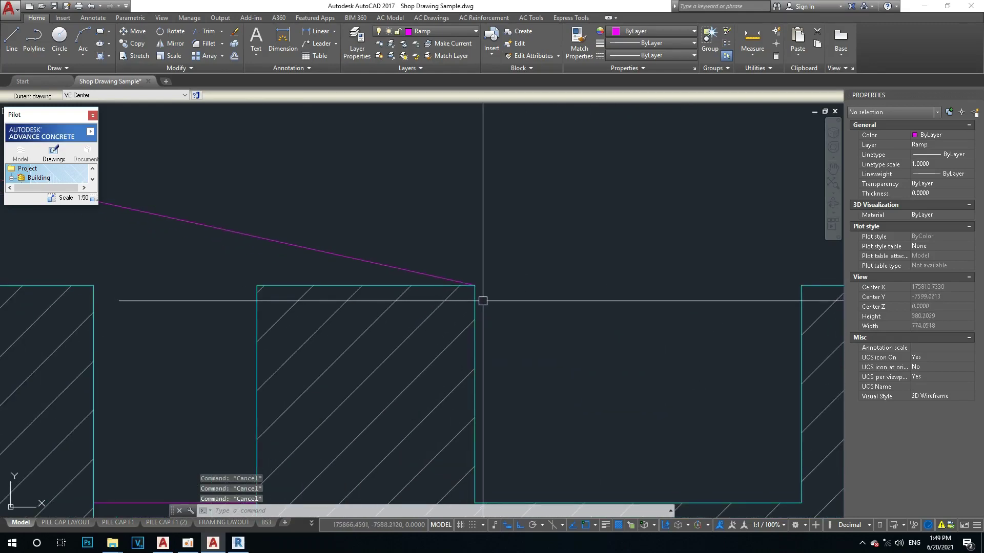
pyautogui.write('rec')
pyautogui.press('Return')
# Draw a 50×50 square near the lower end of the ramp line
pyautogui.scroll(-2, 464, 308)
pyautogui.scroll(-2, 466, 318)
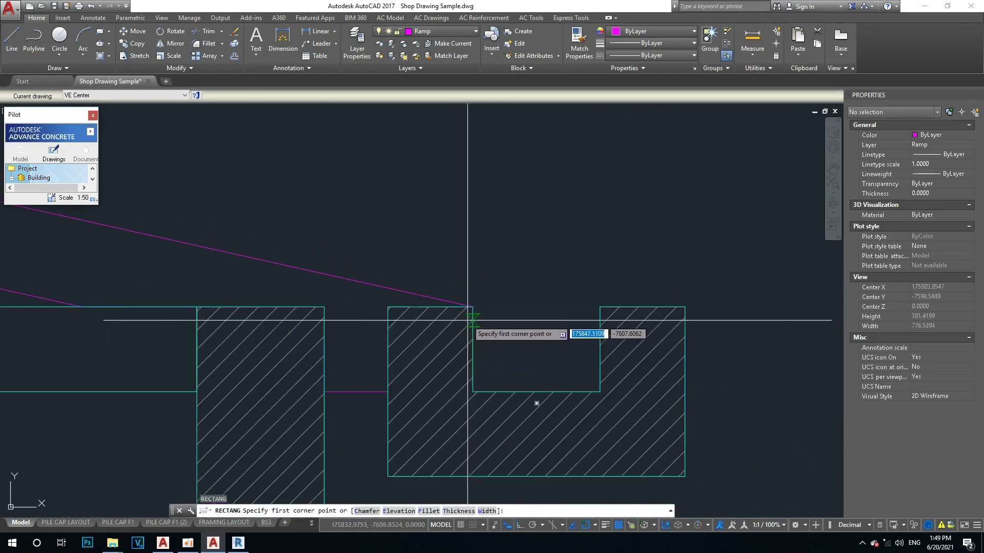
pyautogui.click(505, 330)
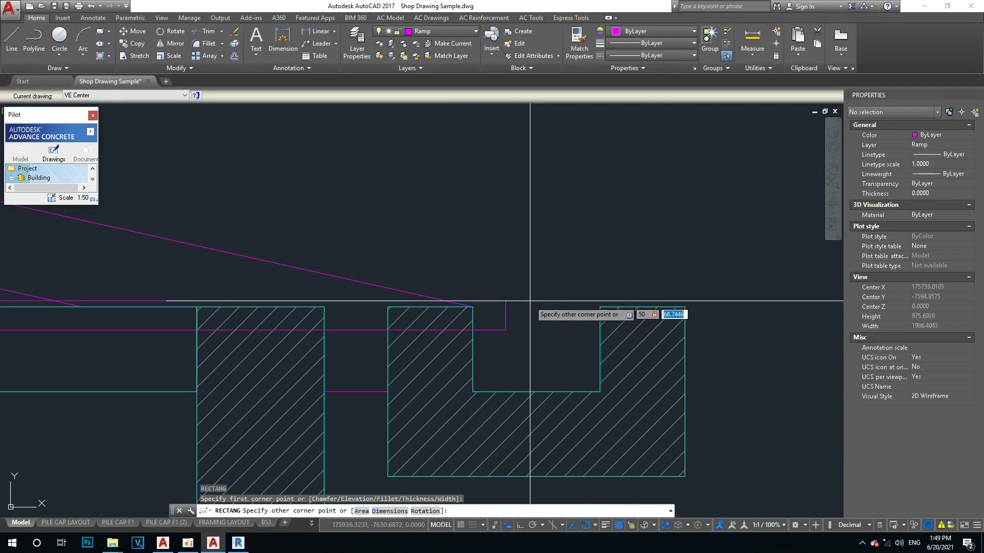
pyautogui.press('Return')
pyautogui.press('Escape')
pyautogui.press('Escape')
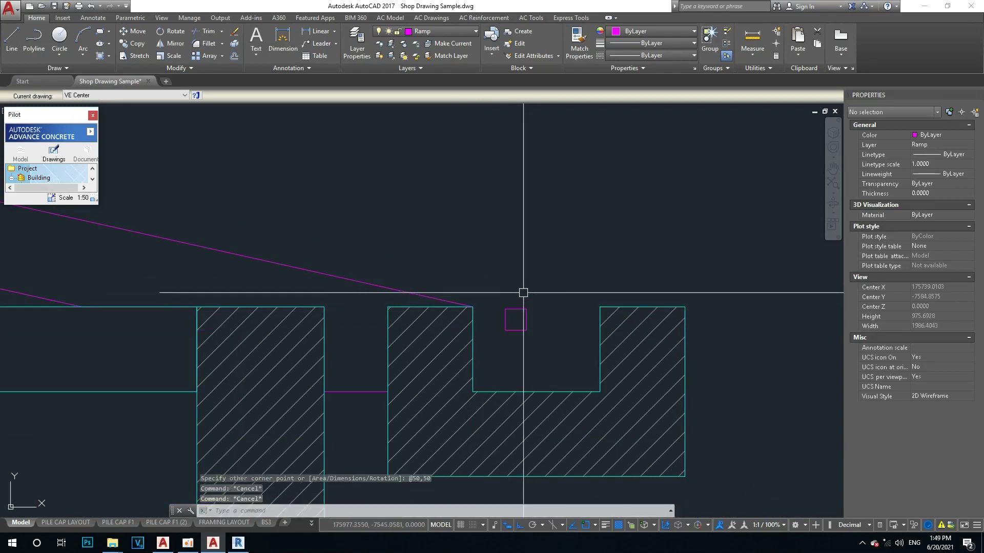
# Move the square onto the pile cap's top corner
pyautogui.write('m')
pyautogui.press('Return')
pyautogui.moveTo(499, 302); pyautogui.dragTo(535, 338)
pyautogui.press('Return')
pyautogui.click(526, 309)
pyautogui.scroll(4, 473, 315)
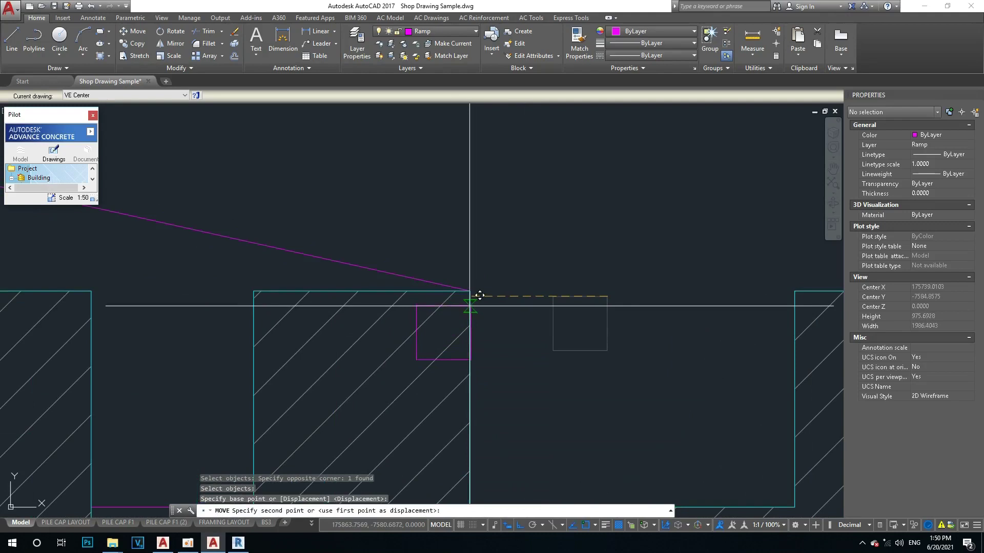
pyautogui.scroll(4, 480, 287)
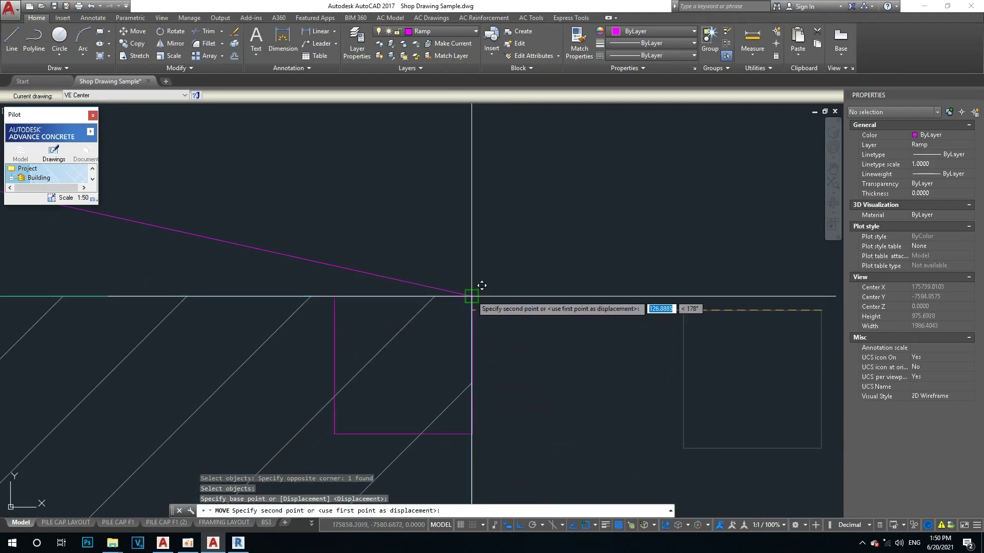
pyautogui.press('Escape')
pyautogui.press('Escape')
# Copy the square to the other pile cap's top corner
pyautogui.scroll(-4, 462, 333)
pyautogui.write('c')
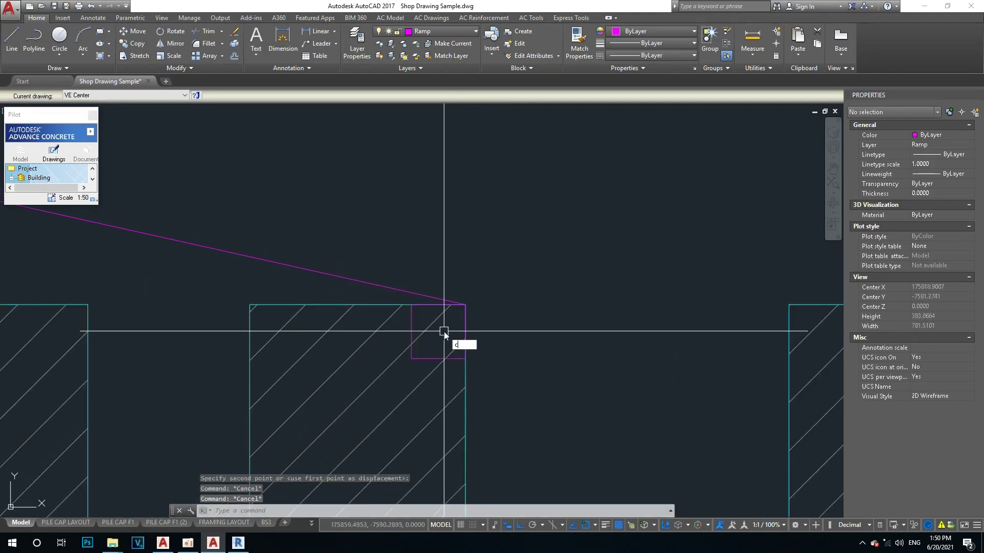
pyautogui.write('o')
pyautogui.press('Return')
pyautogui.click(412, 322)
pyautogui.press('Return')
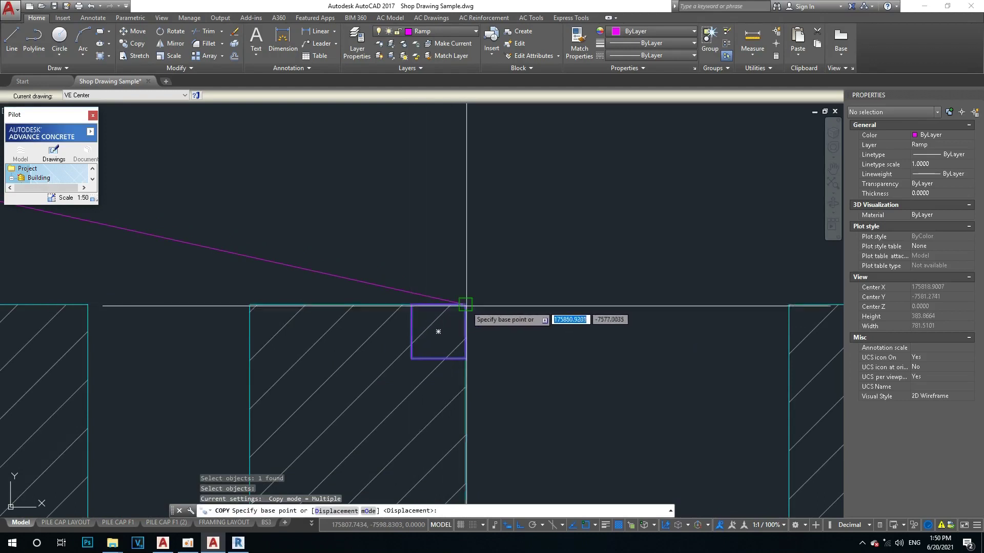
pyautogui.press('Escape')
pyautogui.press('Return')
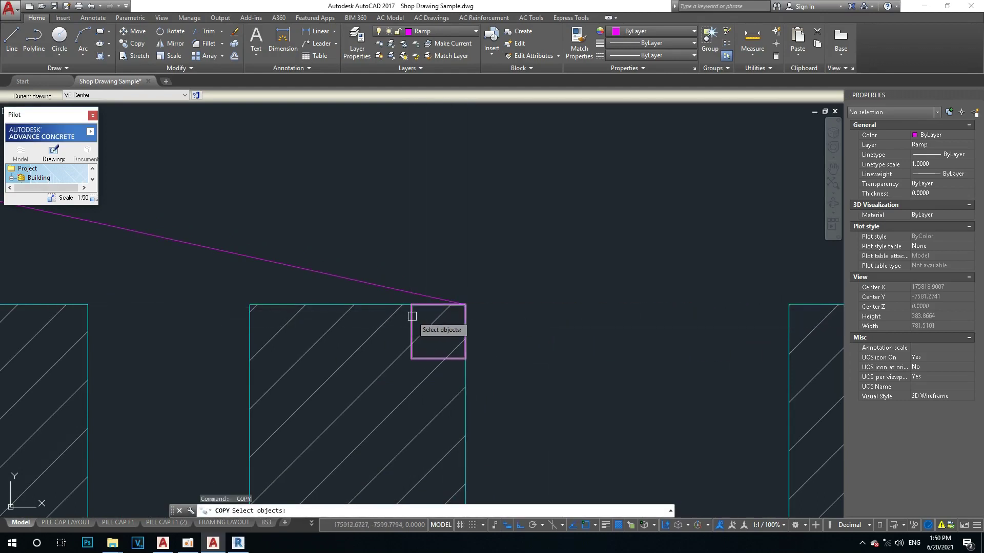
pyautogui.press('Return')
pyautogui.scroll(4, 411, 302)
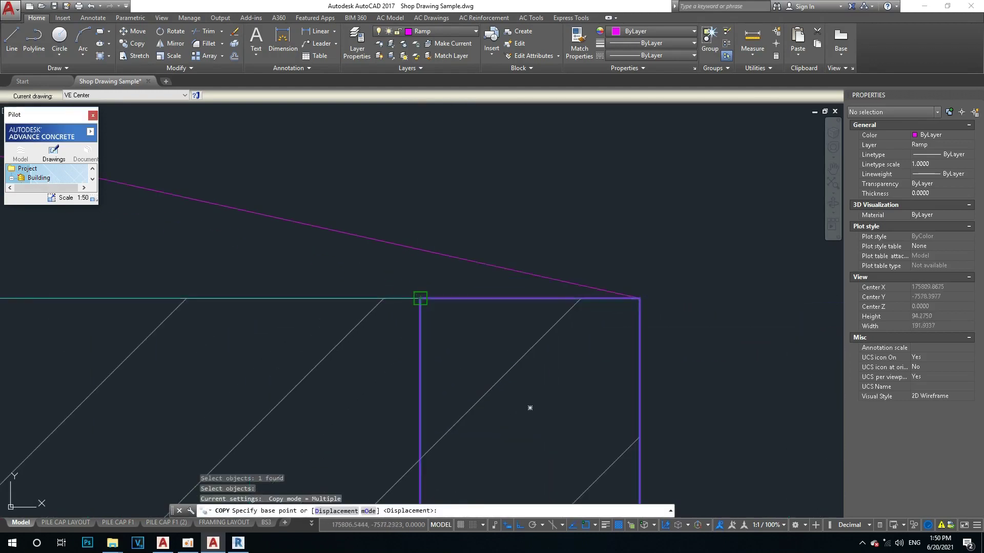
pyautogui.click(420, 299)
pyautogui.scroll(-5, 389, 318)
pyautogui.scroll(3, 583, 316)
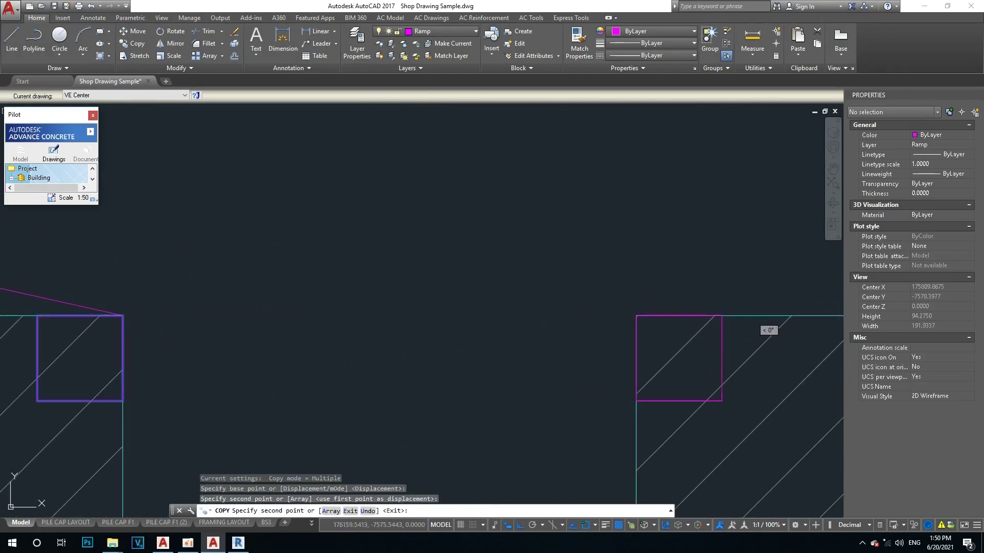
pyautogui.scroll(-3, 636, 315)
pyautogui.press('Escape')
pyautogui.press('Escape')
# Trim the square edges lying inside the pile caps to form the notches
pyautogui.write('tr')
pyautogui.press('Return')
pyautogui.press('Return')
pyautogui.click(557, 309)
pyautogui.click(487, 368)
pyautogui.scroll(2, 531, 344)
pyautogui.scroll(2, 612, 333)
pyautogui.scroll(-3, 641, 321)
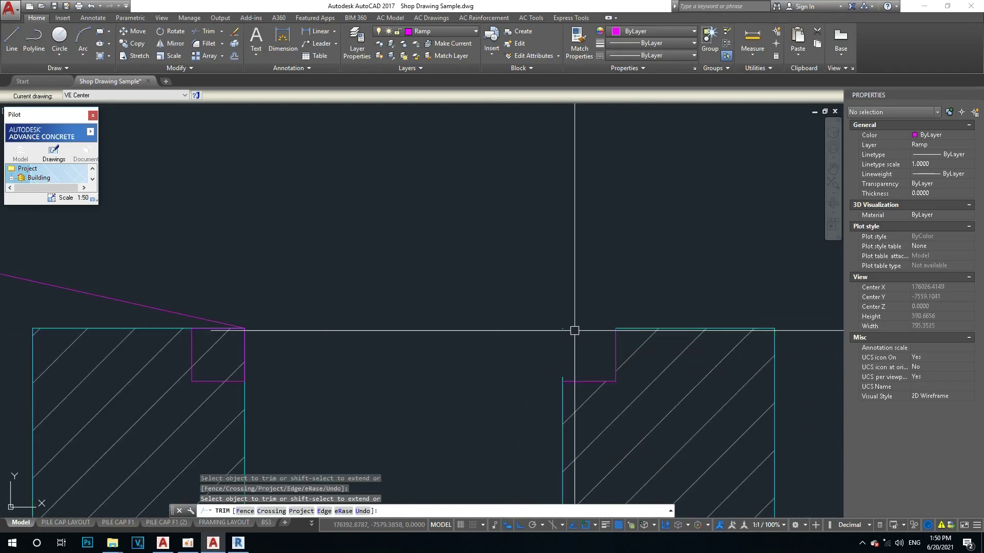
pyautogui.press('Escape')
# Erase the leftover corner pieces of the squares
pyautogui.click(565, 330)
pyautogui.write('e')
pyautogui.press('Return')
pyautogui.press('Escape')
pyautogui.scroll(5, 563, 379)
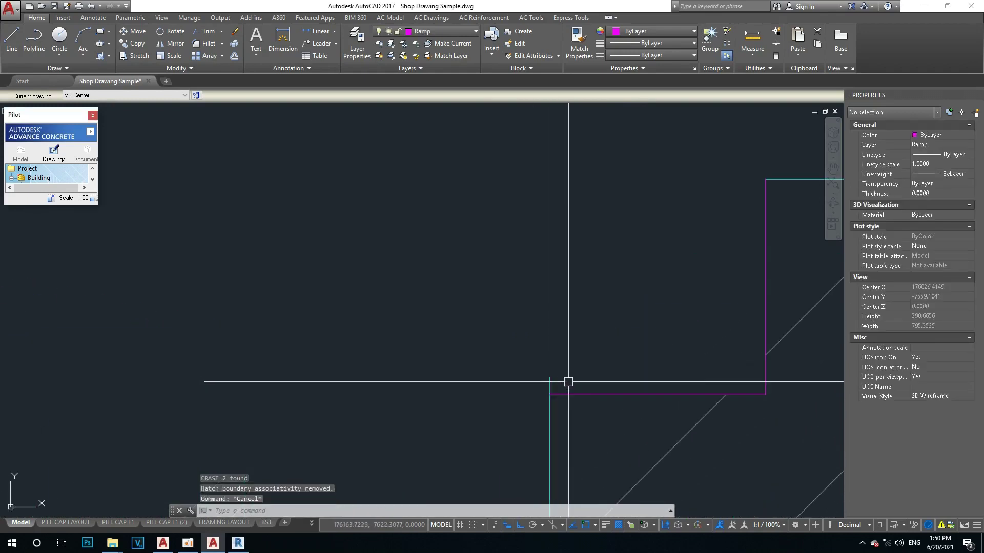
# Join the notch lines into both pile cap outlines
pyautogui.write('tr')
pyautogui.press('Return')
pyautogui.scroll(-3, 559, 338)
pyautogui.scroll(3, 590, 302)
pyautogui.press('Escape')
pyautogui.press('Escape')
pyautogui.click(621, 279)
pyautogui.click(602, 298)
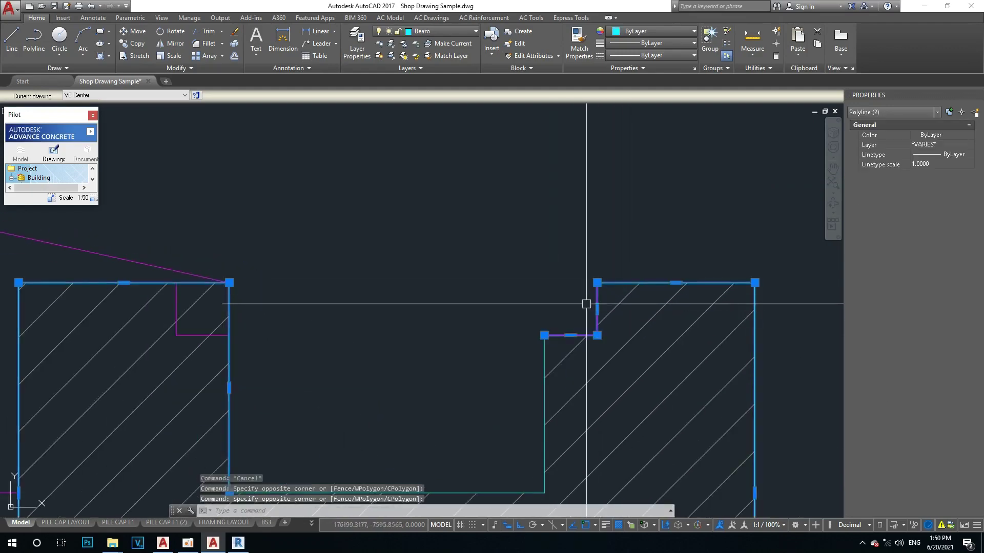
pyautogui.write('j')
pyautogui.press('Return')
pyautogui.click(544, 338)
pyautogui.press('Return')
# Grip-stretch the sloped ramp line's end onto the notch corner
pyautogui.moveTo(234, 344); pyautogui.dragTo(334, 338, button='middle')
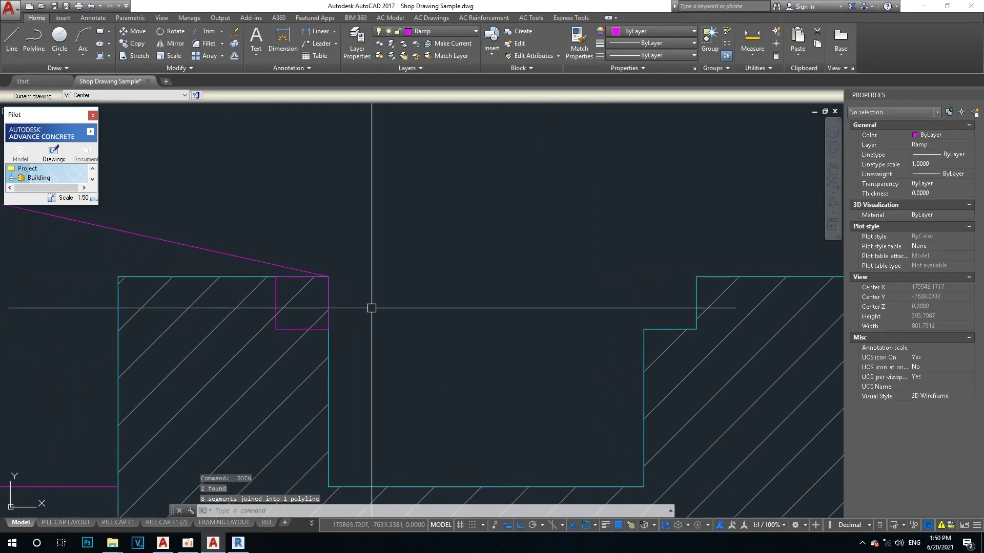
pyautogui.write('tr')
pyautogui.press('Return')
pyautogui.scroll(3, 332, 303)
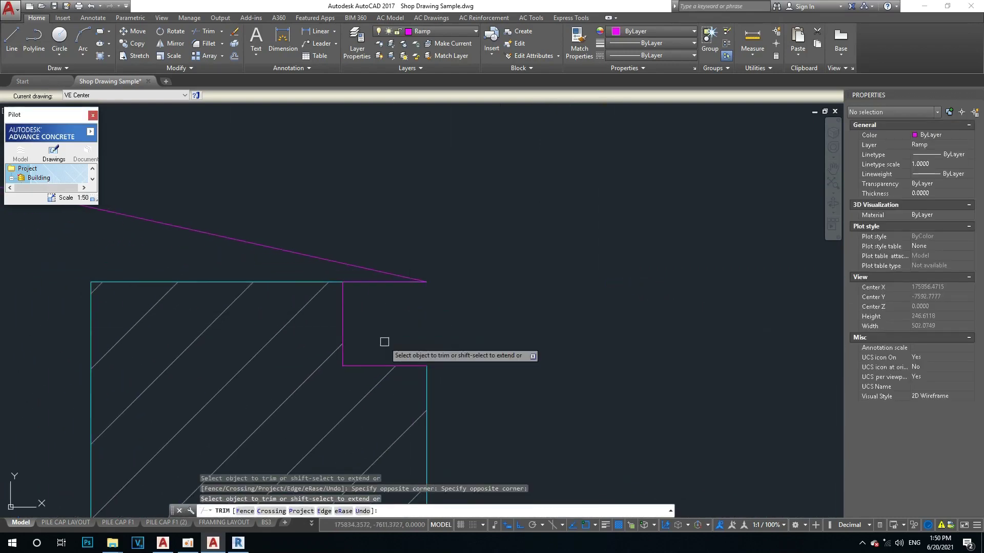
pyautogui.scroll(-3, 403, 325)
pyautogui.scroll(-3, 435, 325)
pyautogui.scroll(-3, 512, 325)
pyautogui.scroll(-2, 573, 326)
pyautogui.scroll(2, 563, 326)
pyautogui.press('Escape')
pyautogui.press('Escape')
pyautogui.click(454, 345)
pyautogui.scroll(2, 504, 361)
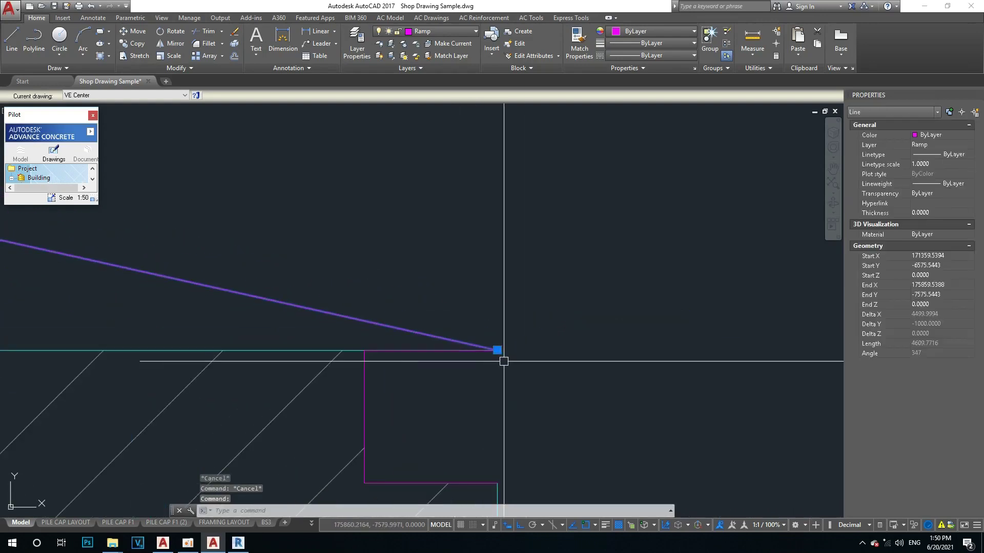
pyautogui.scroll(-2, 508, 364)
pyautogui.moveTo(589, 345); pyautogui.dragTo(534, 356, button='middle')
pyautogui.scroll(1, 482, 347)
pyautogui.click(480, 353)
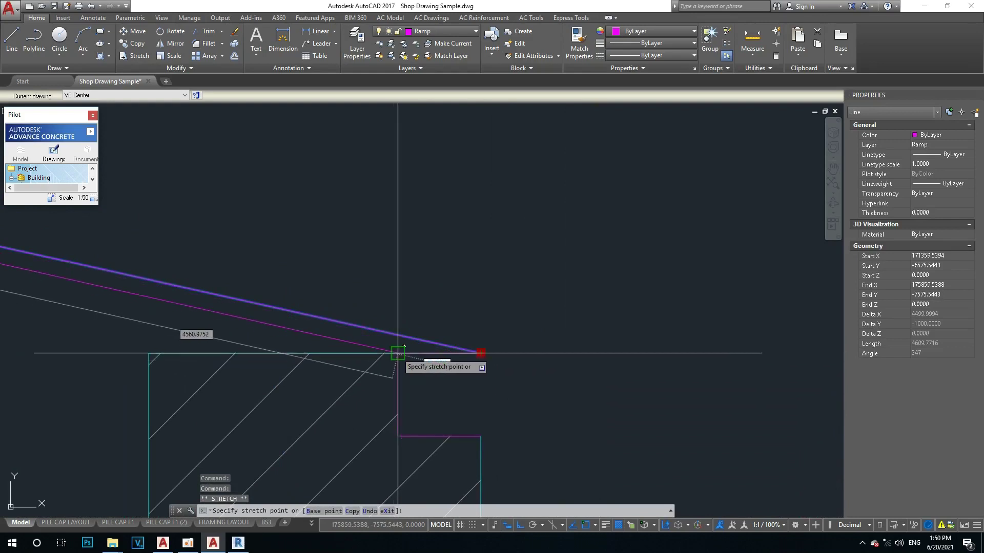
pyautogui.click(398, 353)
# Begin a fillet at the notch, picking its first edge
pyautogui.write('tr')
pyautogui.press('Return')
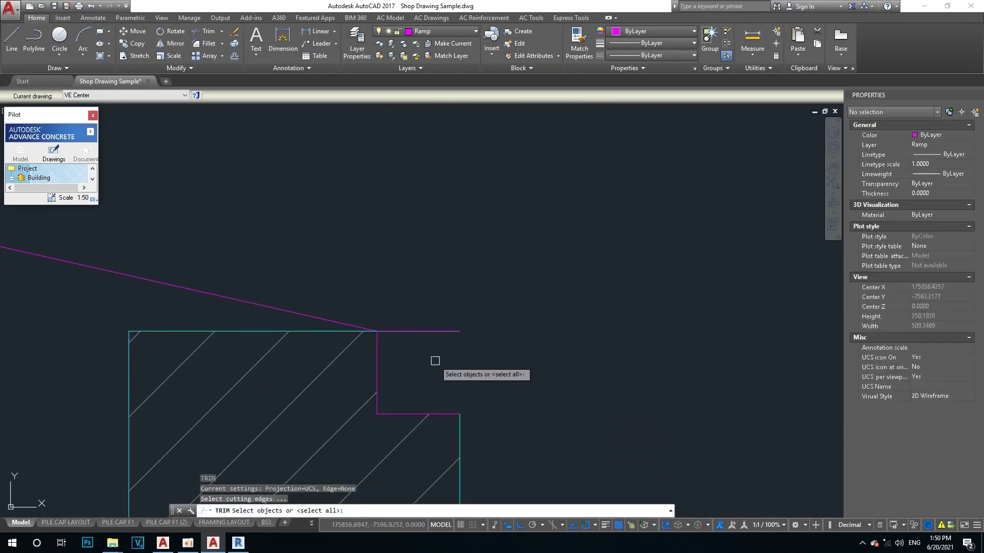
pyautogui.press('Escape')
pyautogui.scroll(-2, 395, 340)
pyautogui.moveTo(395, 340); pyautogui.dragTo(427, 312, button='middle')
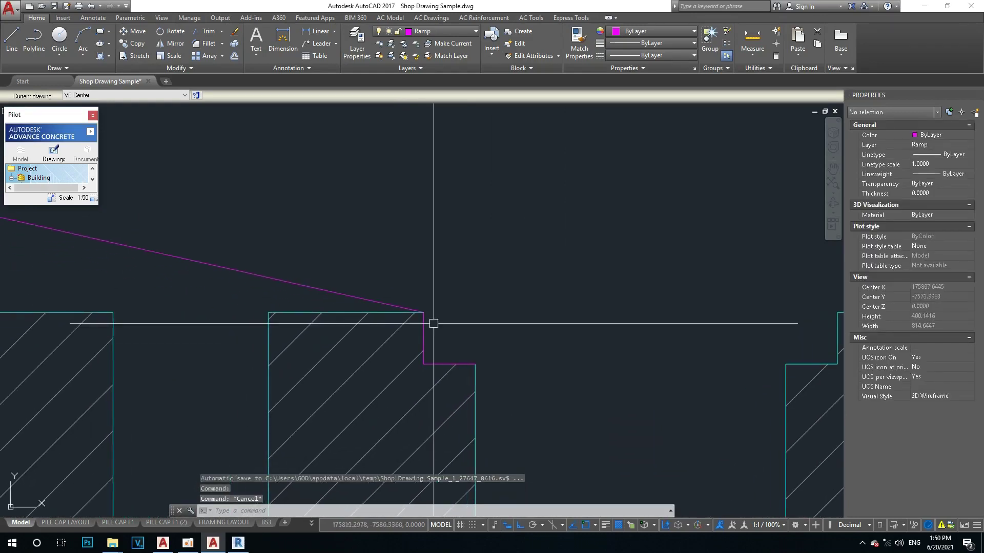
pyautogui.write('f')
pyautogui.press('Return')
pyautogui.click(406, 313)
pyautogui.scroll(-4, 461, 348)
pyautogui.scroll(-2, 469, 358)
# Erase the stray magenta line
pyautogui.press('Escape')
pyautogui.scroll(-2, 428, 325)
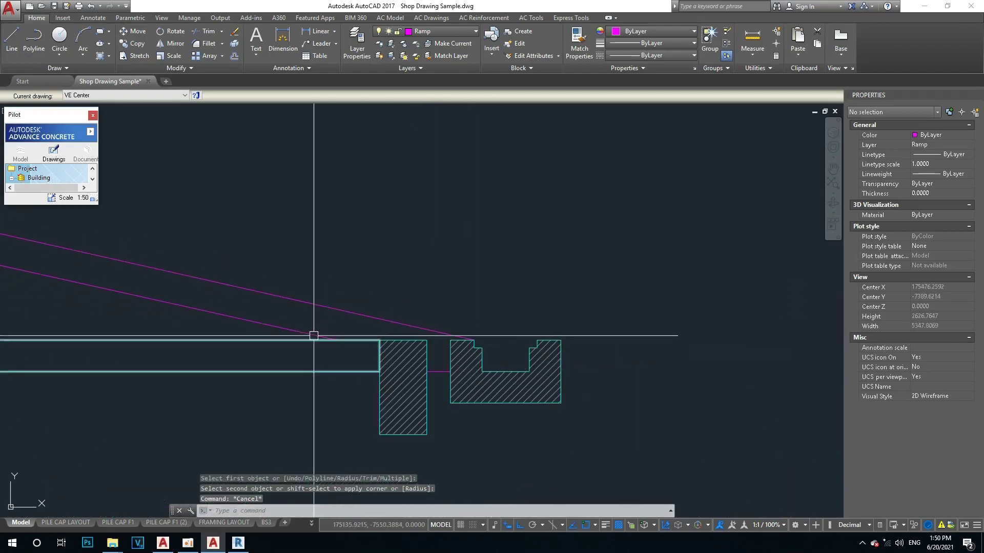
pyautogui.click(312, 331)
pyautogui.write('e')
pyautogui.press('Return')
pyautogui.press('Return')
# Offset the upper ramp line to a parallel line below it
pyautogui.write('2')
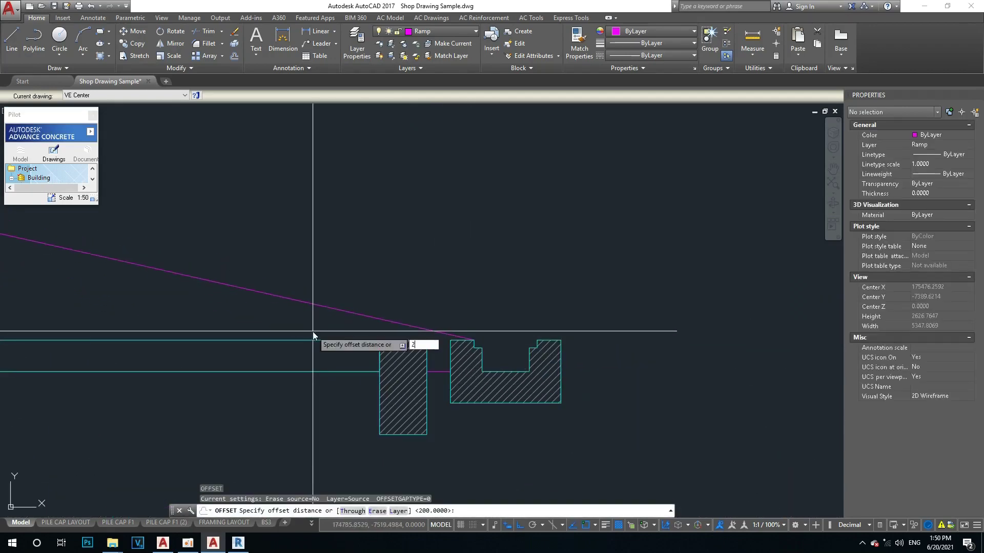
pyautogui.click(313, 306)
pyautogui.click(235, 353)
pyautogui.press('Escape')
pyautogui.scroll(-2, 404, 352)
pyautogui.scroll(2, 307, 352)
pyautogui.scroll(2, 307, 352)
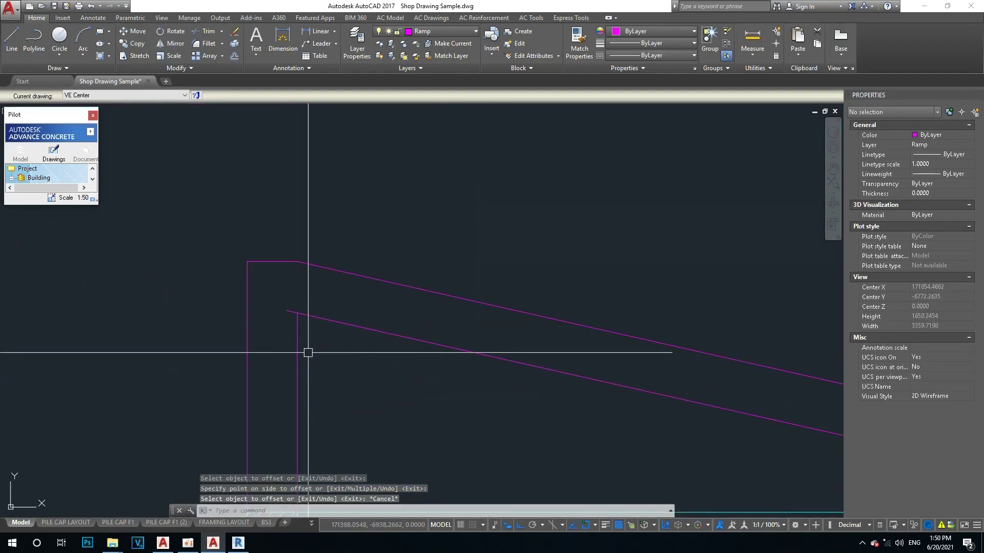
# Erase the new ramp line's segment crossing the footing
pyautogui.press('Return')
pyautogui.scroll(-3, 302, 333)
pyautogui.scroll(2, 394, 355)
pyautogui.scroll(2, 343, 362)
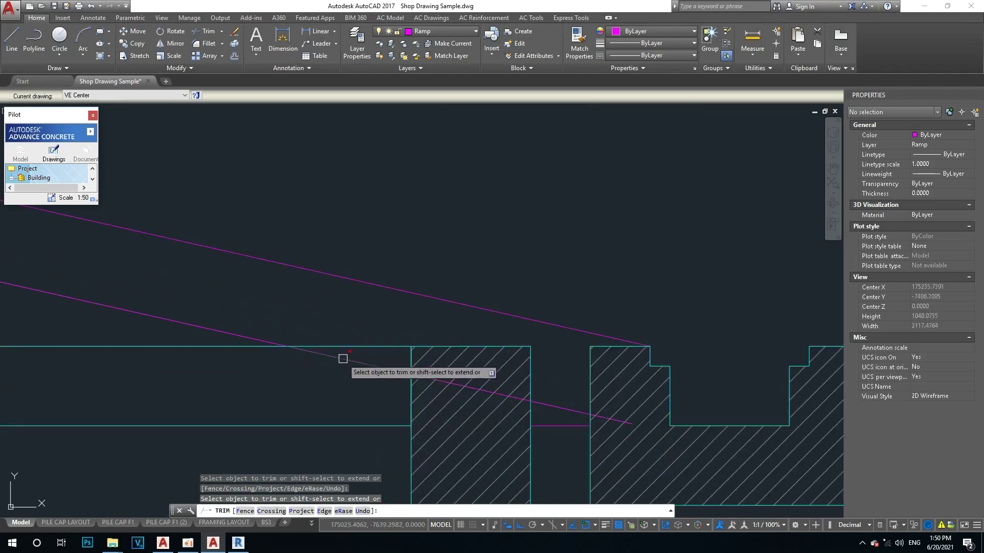
pyautogui.press('Escape')
pyautogui.write('e')
pyautogui.press('Return')
pyautogui.click(561, 407)
pyautogui.press('Return')
pyautogui.press('Escape')
pyautogui.scroll(-2, 497, 347)
pyautogui.scroll(4, 495, 349)
pyautogui.press('Escape')
# Match properties from the slab line onto the pile-top line
pyautogui.write('l')
pyautogui.press('Return')
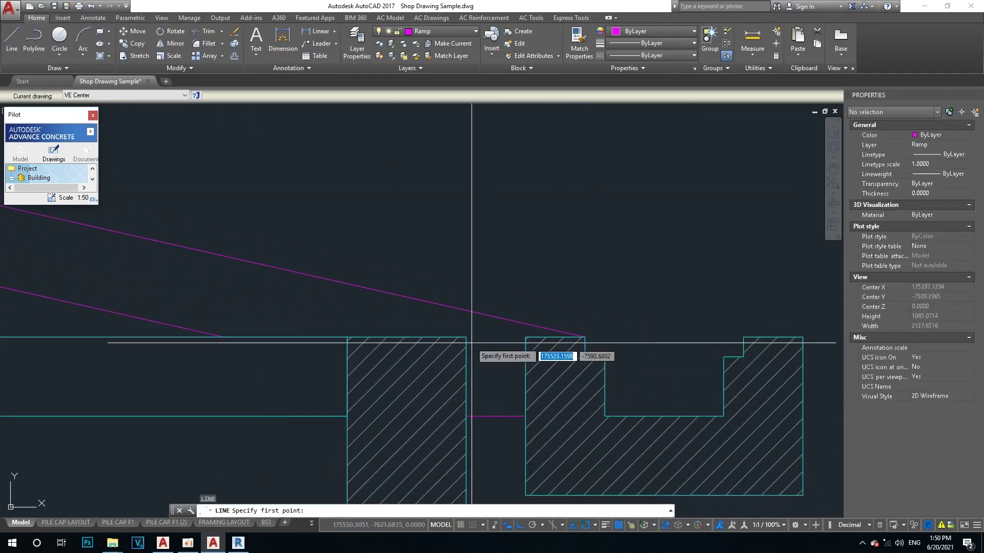
pyautogui.press('Escape')
pyautogui.moveTo(495, 378); pyautogui.dragTo(490, 363, button='middle')
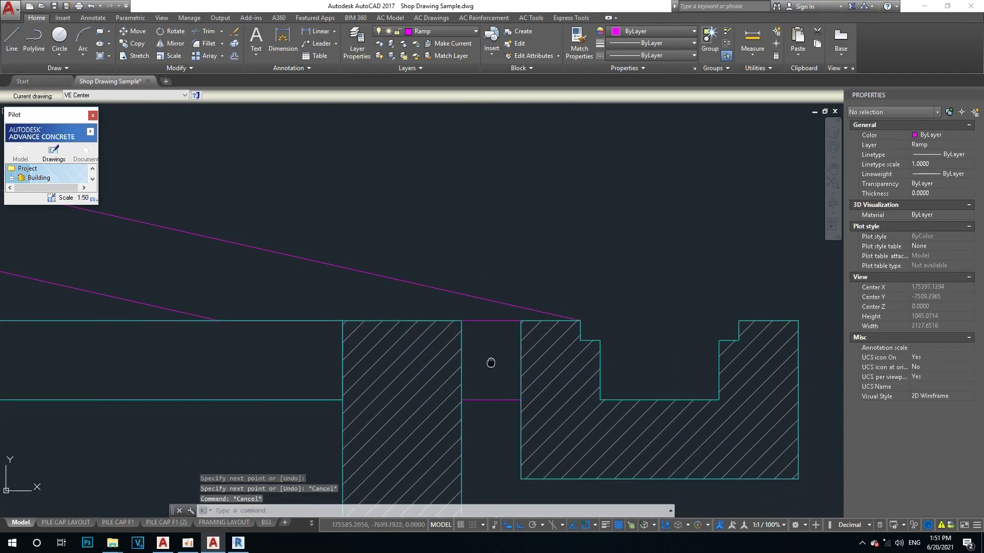
pyautogui.write('ma')
pyautogui.press('Return')
pyautogui.click(334, 400)
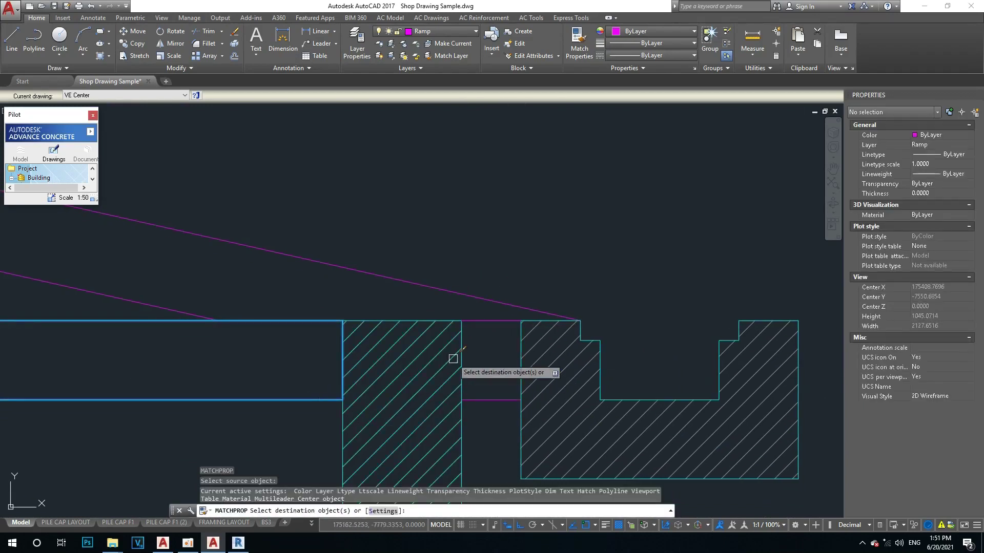
# Cancel the property copy and center the view on the hatched blocks
pyautogui.press('Escape')
pyautogui.press('Escape')
pyautogui.scroll(-3, 497, 359)
pyautogui.scroll(-3, 461, 369)
pyautogui.moveTo(369, 396)
pyautogui.mouseDown(button='middle')
pyautogui.moveTo(474, 356)
pyautogui.moveTo(362, 347)
pyautogui.moveTo(602, 326)
pyautogui.moveTo(594, 328)
pyautogui.mouseUp(button='middle')
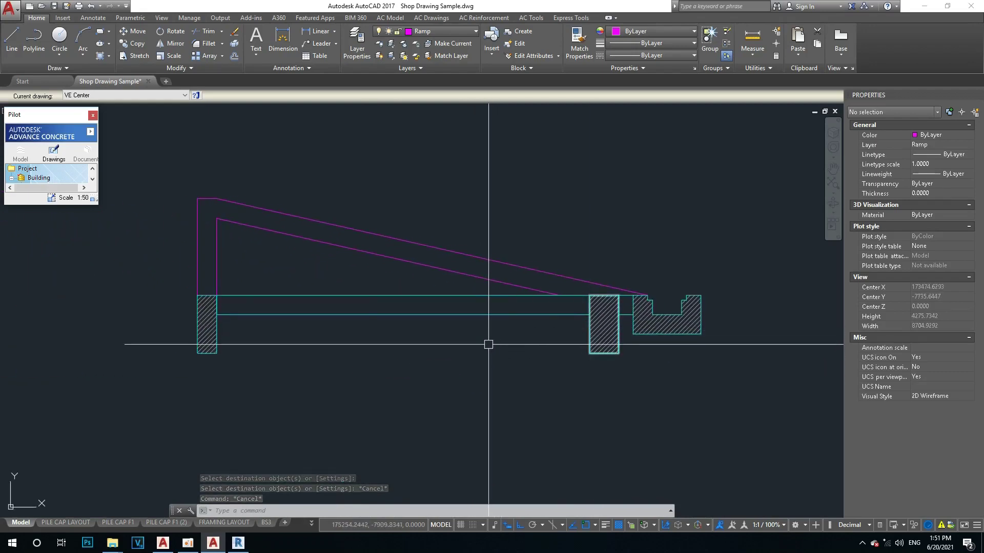
pyautogui.scroll(3, 635, 333)
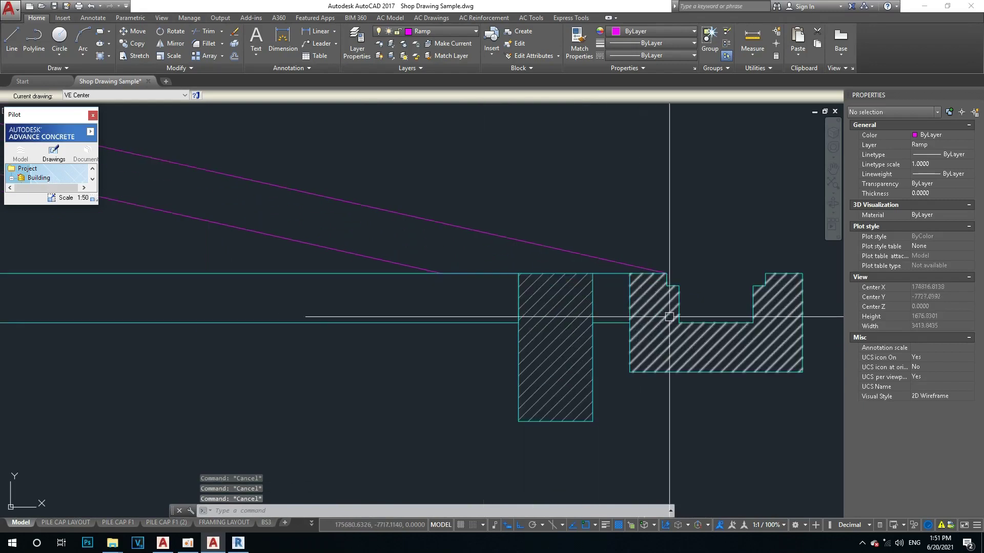
pyautogui.moveTo(671, 314); pyautogui.dragTo(537, 324, button='middle')
pyautogui.scroll(3, 470, 320)
pyautogui.moveTo(470, 321); pyautogui.dragTo(506, 344, button='middle')
pyautogui.scroll(-2, 507, 345)
# Start trimming the outline lines, using all objects as cutting edges
pyautogui.write('tr')
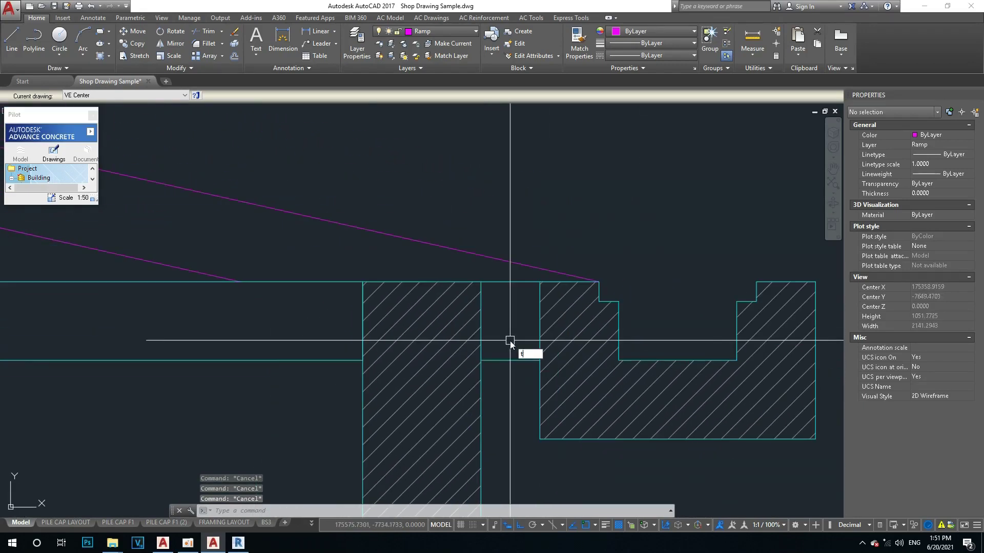
pyautogui.press('Return')
pyautogui.press('Return')
pyautogui.press('Escape')
pyautogui.press('Escape')
pyautogui.moveTo(560, 330)
pyautogui.mouseDown(button='middle')
pyautogui.moveTo(681, 295)
pyautogui.moveTo(626, 315)
pyautogui.mouseUp(button='middle')
pyautogui.press('Return')
pyautogui.press('Return')
pyautogui.scroll(4, 611, 296)
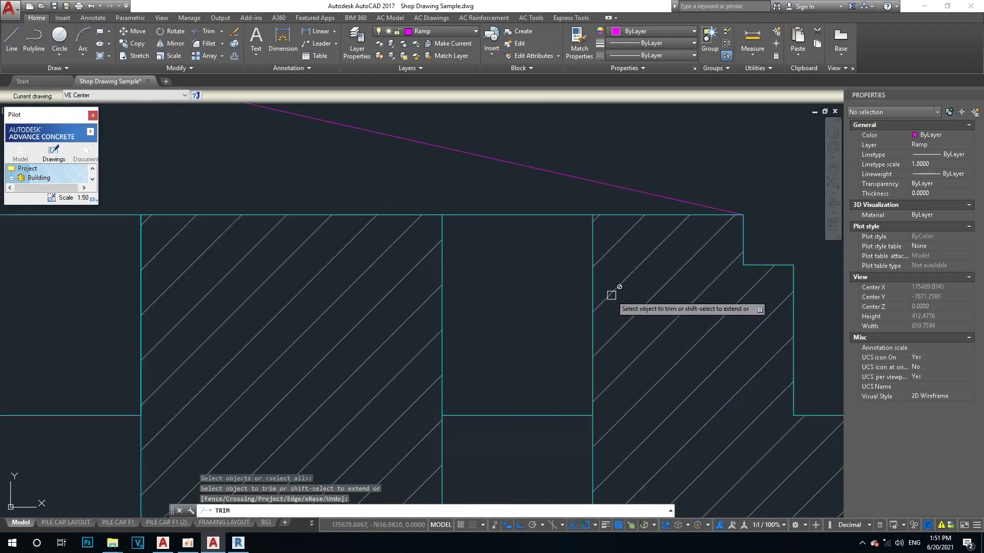
pyautogui.click(563, 301)
# Zoom around the trim area, then abandon the trim
pyautogui.scroll(4, 589, 359)
pyautogui.scroll(3, 596, 410)
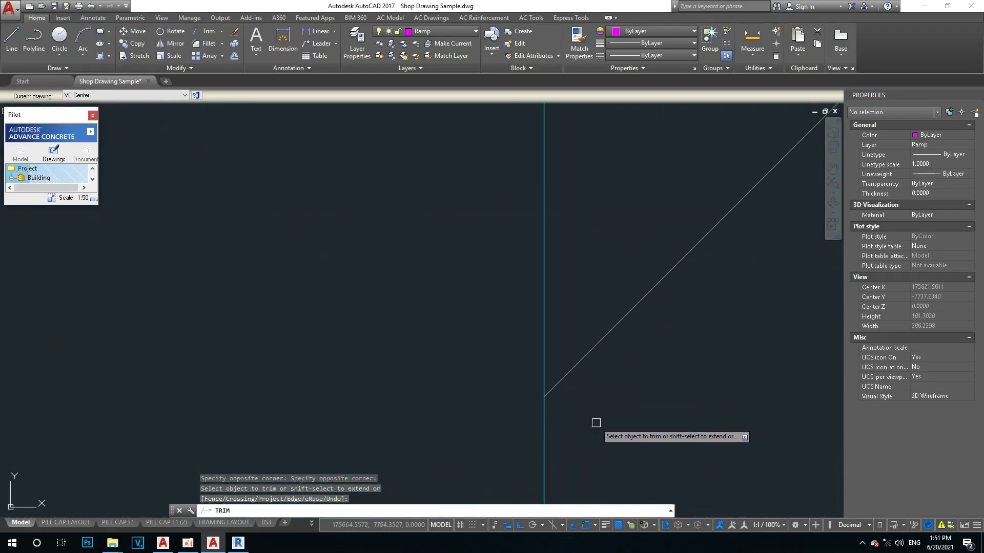
pyautogui.scroll(3, 543, 435)
pyautogui.scroll(-7, 501, 352)
pyautogui.scroll(-5, 501, 351)
pyautogui.press('Escape')
pyautogui.scroll(5, 443, 329)
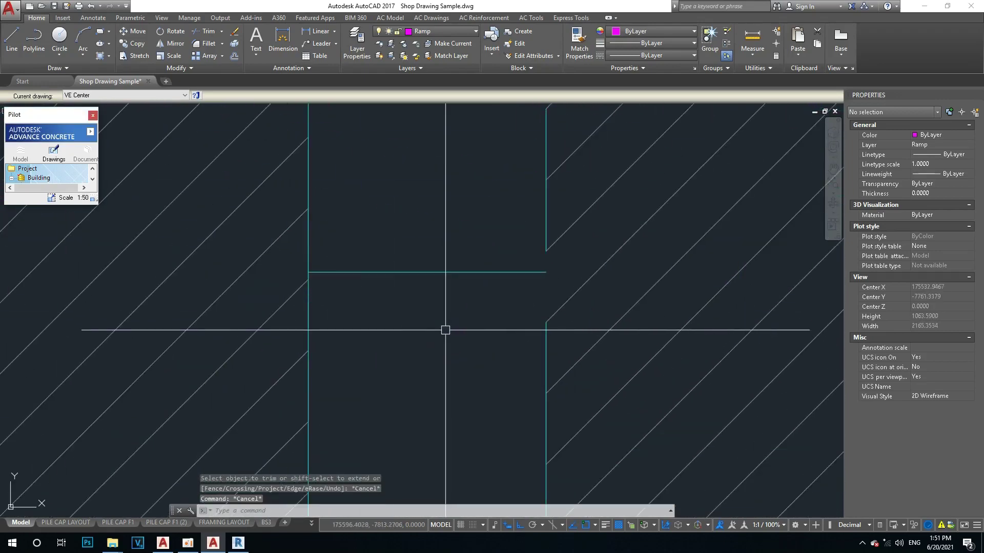
pyautogui.scroll(-5, 463, 354)
# Try a fillet on the outline's horizontal line, then cancel it
pyautogui.write('f')
pyautogui.press('Return')
pyautogui.click(471, 343)
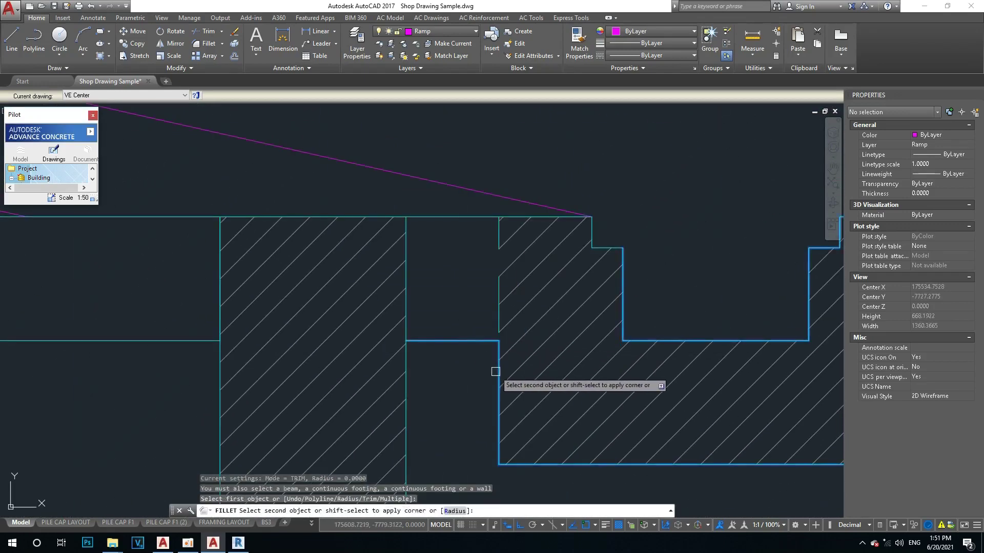
pyautogui.press('Escape')
pyautogui.moveTo(430, 313); pyautogui.dragTo(438, 324, button='middle')
# Retry the trim and the corner join on the outline, cancelling both
pyautogui.write('r')
pyautogui.press('Return')
pyautogui.press('Return')
pyautogui.scroll(5, 440, 334)
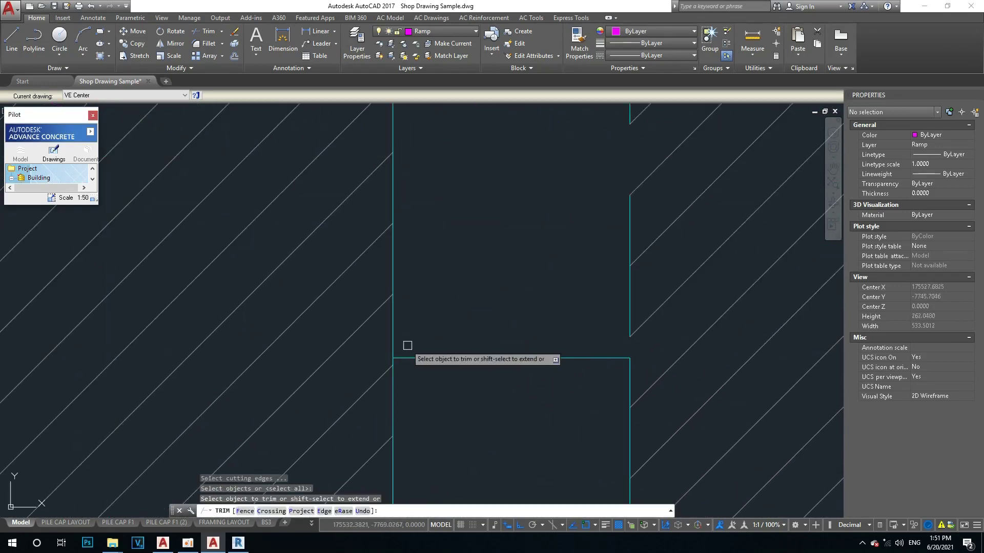
pyautogui.scroll(-6, 369, 352)
pyautogui.press('Escape')
pyautogui.scroll(2, 434, 343)
pyautogui.press('Return')
pyautogui.click(431, 341)
pyautogui.press('Escape')
# Attempt another window trim and corner join on the outline lines, then clear the command
pyautogui.scroll(-4, 461, 322)
pyautogui.scroll(6, 387, 312)
pyautogui.moveTo(386, 314); pyautogui.dragTo(390, 314, button='middle')
pyautogui.write('tr')
pyautogui.press('Return')
pyautogui.scroll(1, 400, 294)
pyautogui.click(405, 283)
pyautogui.scroll(2, 422, 286)
pyautogui.press('Escape')
pyautogui.press('Escape')
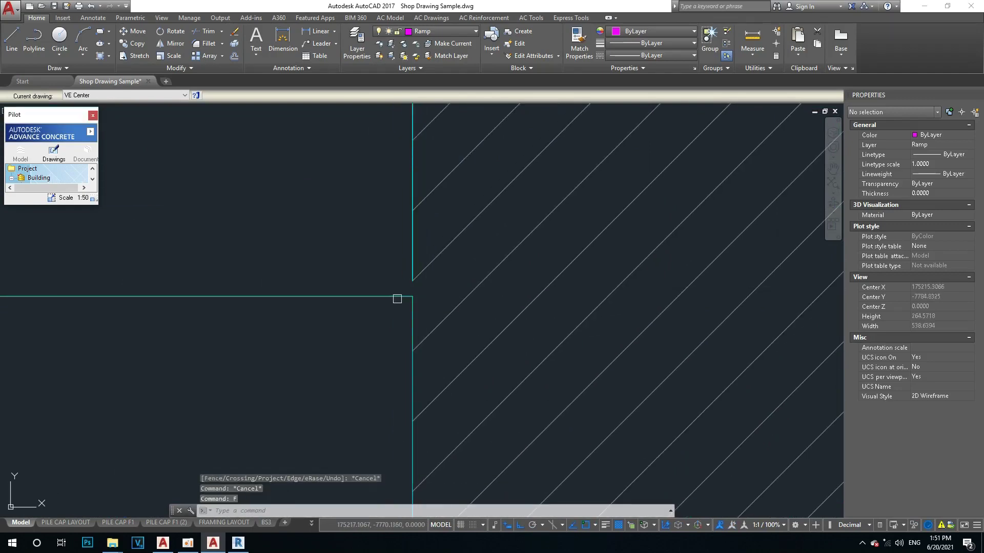
pyautogui.press('Return')
pyautogui.click(399, 296)
pyautogui.press('Escape')
# Erase the hatch in the left block
pyautogui.scroll(-2, 412, 309)
pyautogui.scroll(-1, 421, 220)
pyautogui.scroll(-1, 453, 254)
pyautogui.scroll(5, 452, 255)
pyautogui.click(406, 213)
pyautogui.write('e')
pyautogui.press('Return')
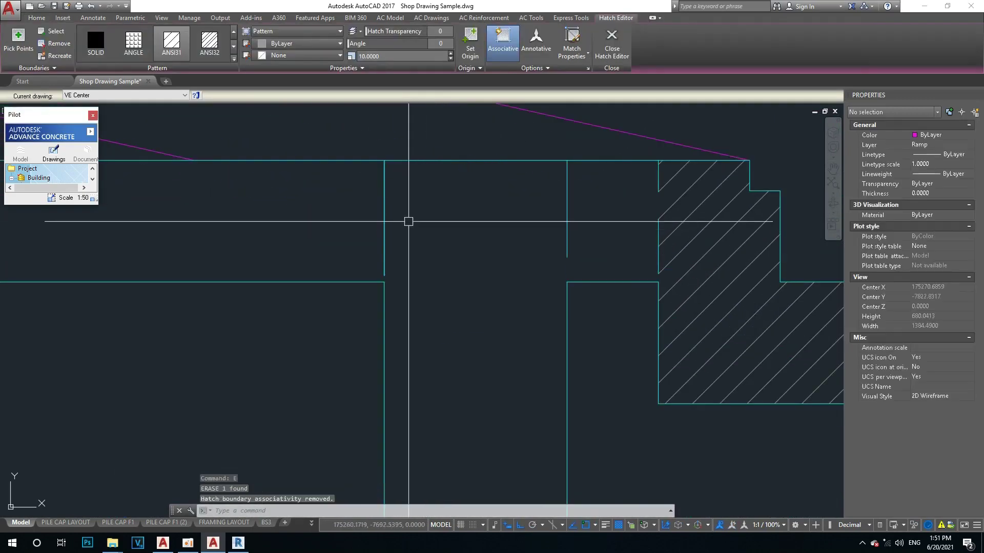
pyautogui.press('Escape')
pyautogui.press('Escape')
# Erase the left block's outline and shift the drawing down in view
pyautogui.scroll(-1, 424, 263)
pyautogui.scroll(-1, 448, 271)
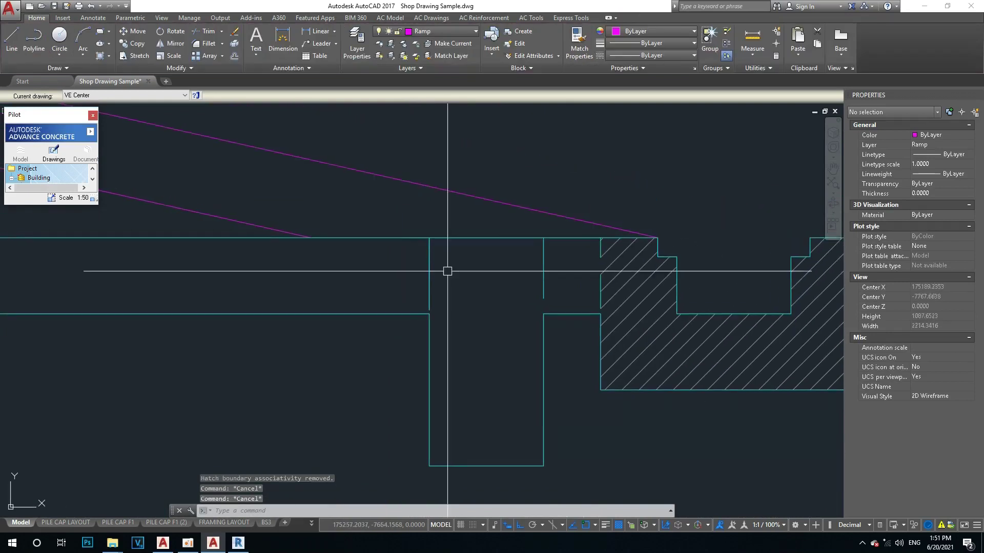
pyautogui.click(461, 238)
pyautogui.write('e')
pyautogui.press('Return')
pyautogui.scroll(-1, 460, 239)
pyautogui.scroll(-1, 460, 241)
pyautogui.click(468, 250)
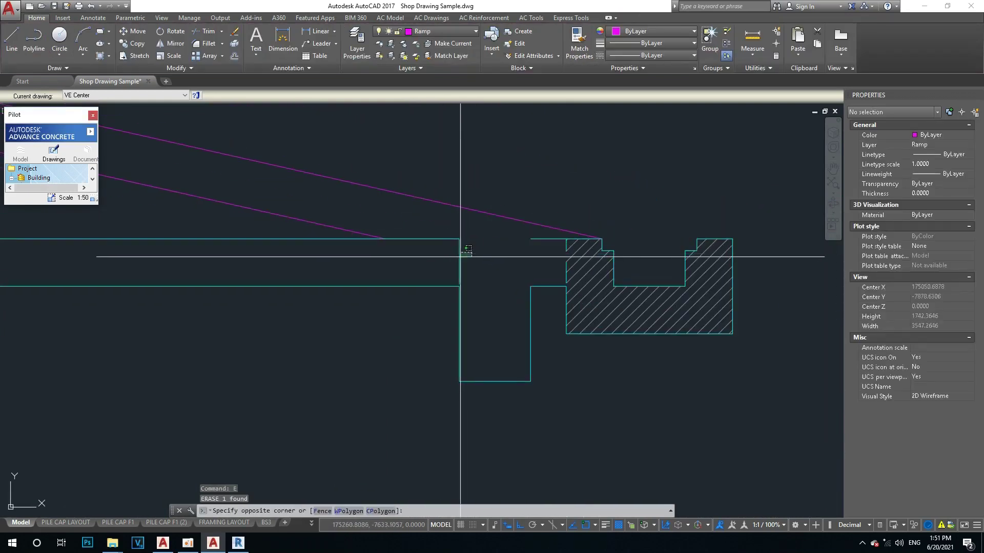
pyautogui.press('Escape')
pyautogui.press('Escape')
pyautogui.moveTo(464, 257); pyautogui.dragTo(462, 278, button='middle')
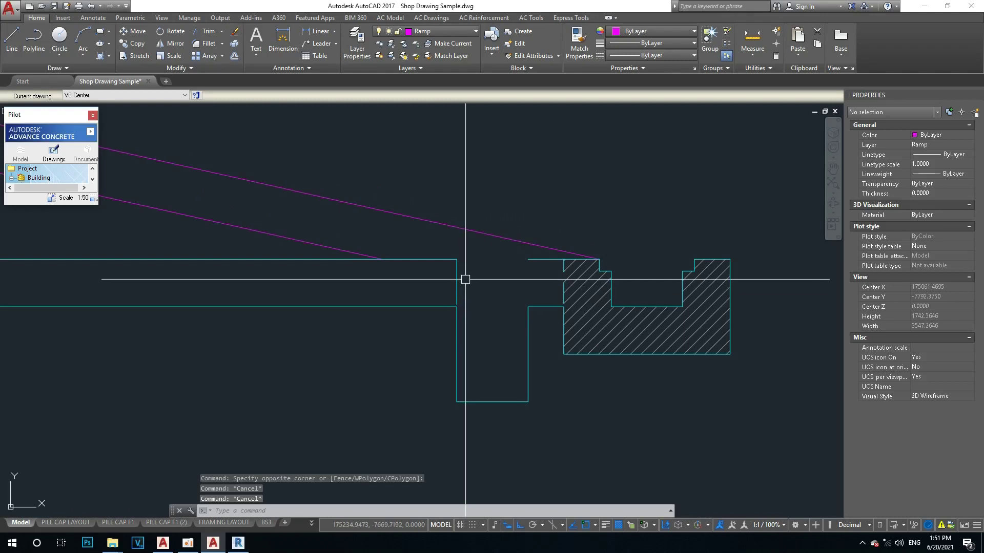
# Start a fillet on the remaining outline corner
pyautogui.write('f')
pyautogui.press('Return')
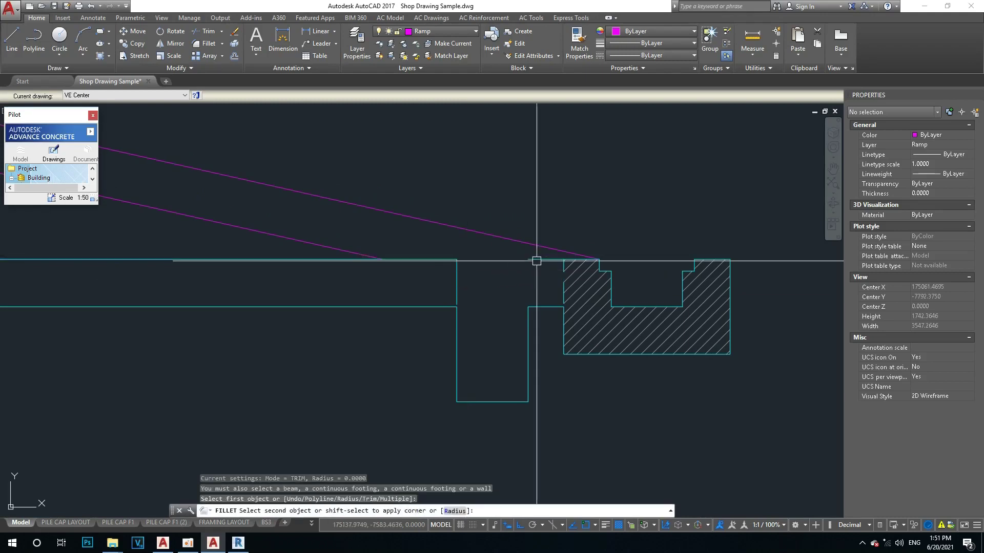
pyautogui.scroll(3, 543, 267)
pyautogui.scroll(-3, 559, 269)
pyautogui.scroll(1, 553, 277)
# Erase the short vertical outline segment and another leftover boundary piece, then start a Move
pyautogui.click(547, 292)
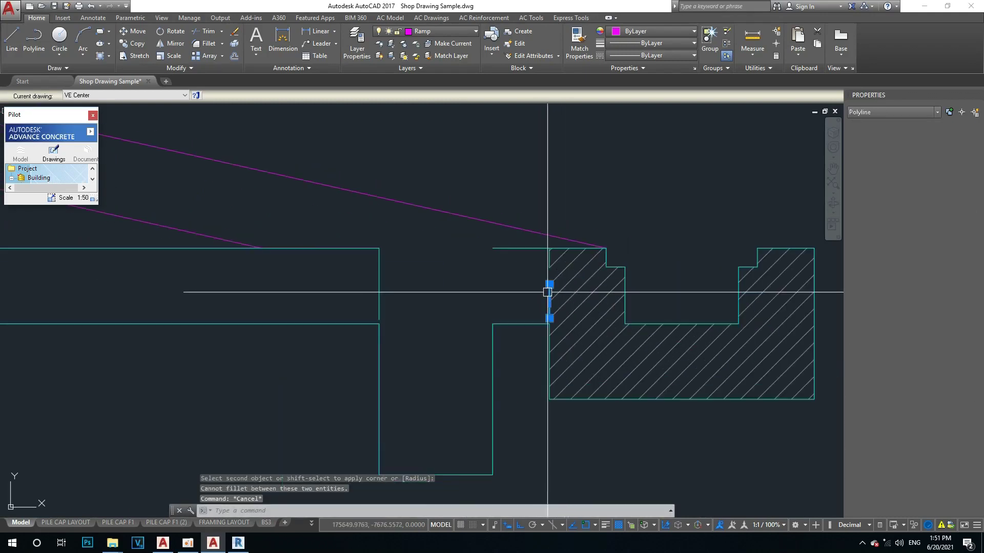
pyautogui.write('e')
pyautogui.press('Return')
pyautogui.click(547, 252)
pyautogui.write('e')
pyautogui.press('Return')
pyautogui.scroll(-2, 555, 271)
pyautogui.scroll(-2, 543, 286)
pyautogui.write('m')
pyautogui.press('Return')
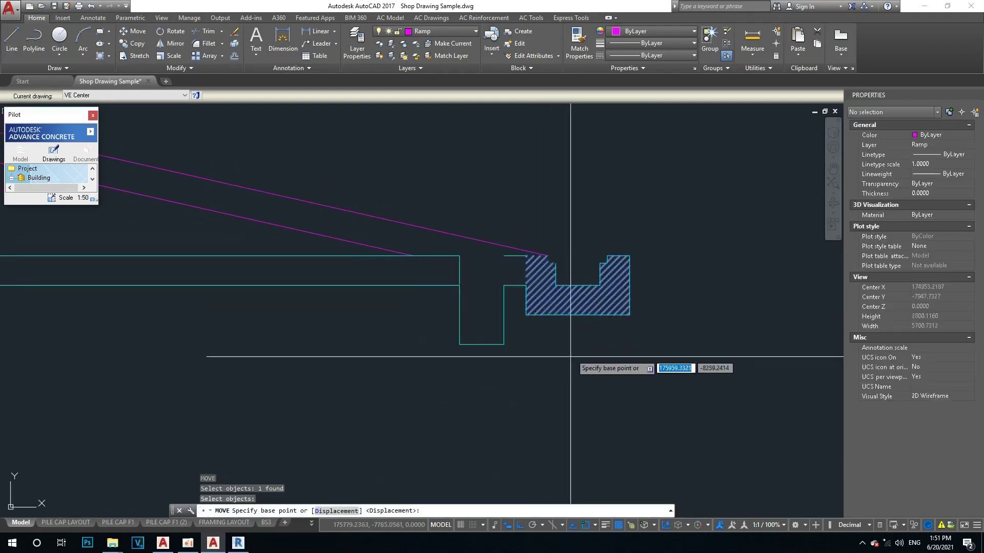
# Move the section hatch down below the outline; a mirror attempt is cancelled
pyautogui.click(565, 364)
pyautogui.click(562, 435)
pyautogui.press('Escape')
pyautogui.scroll(2, 549, 268)
pyautogui.scroll(2, 578, 301)
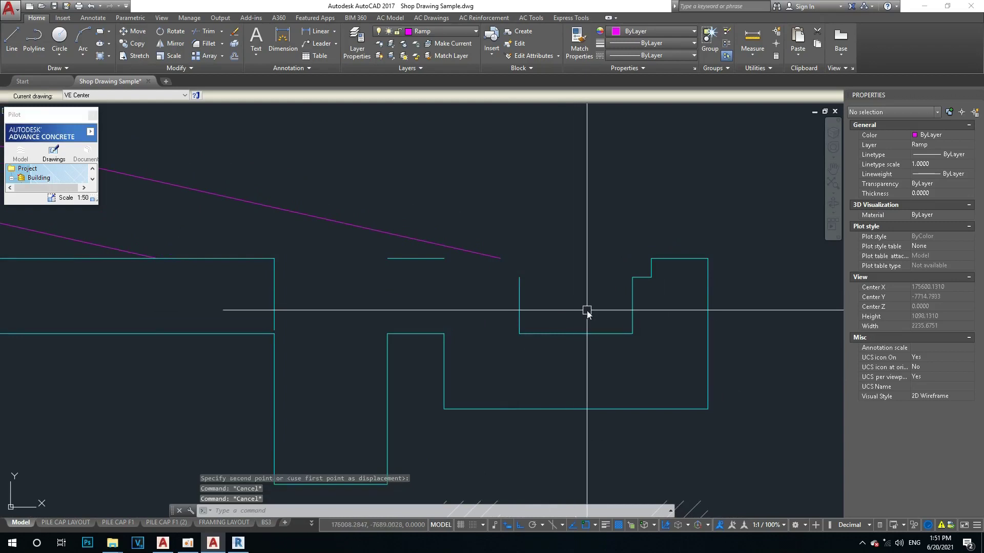
pyautogui.write('mi')
pyautogui.press('Return')
pyautogui.press('Escape')
# Pan to the step corner and draw a 50x50 square rectangle
pyautogui.moveTo(603, 304); pyautogui.dragTo(570, 320, button='middle')
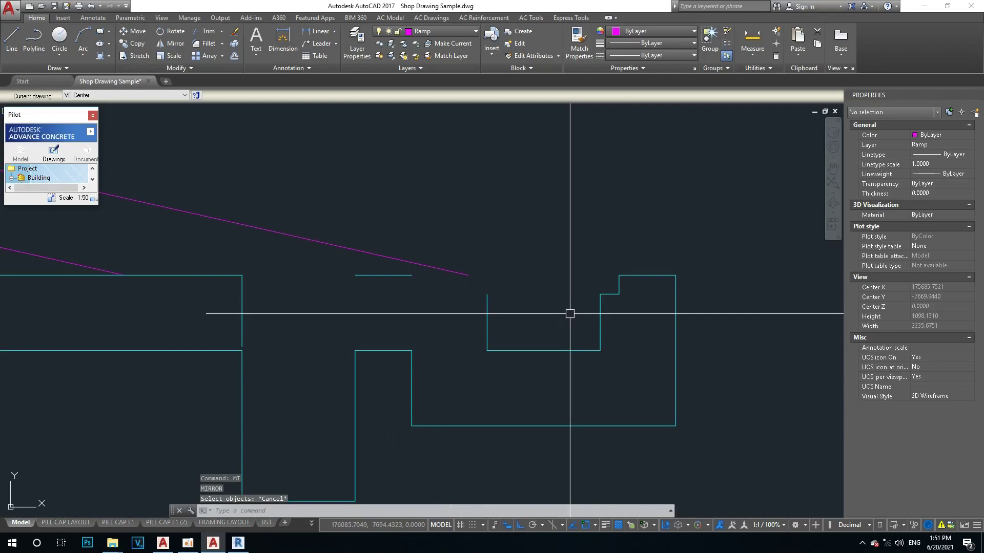
pyautogui.press('Escape')
pyautogui.press('Escape')
pyautogui.moveTo(619, 297); pyautogui.dragTo(590, 315, button='middle')
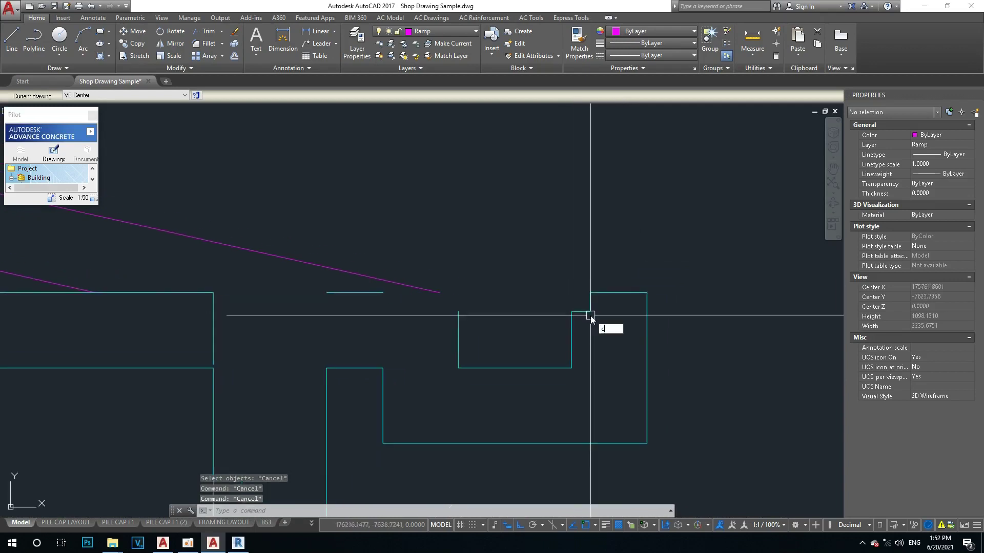
pyautogui.click(590, 315)
pyautogui.press('Escape')
pyautogui.moveTo(520, 324); pyautogui.dragTo(482, 337, button='middle')
pyautogui.write('r')
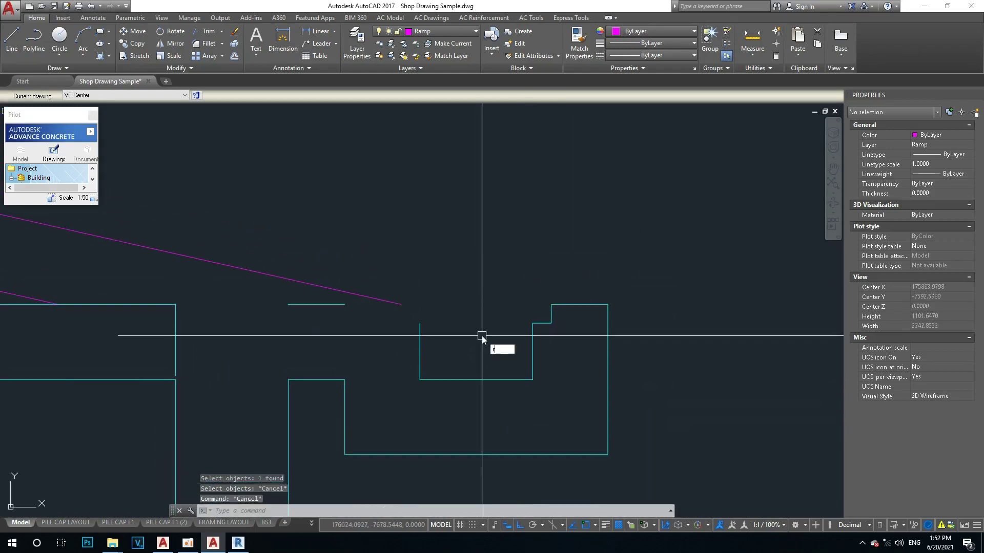
pyautogui.write('rec')
pyautogui.press('Return')
pyautogui.click(469, 330)
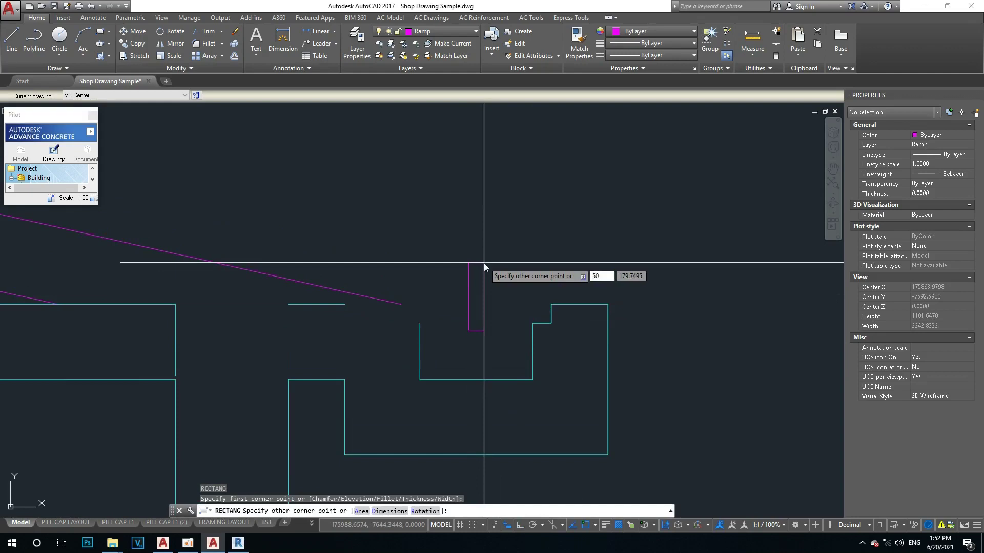
pyautogui.write('50')
pyautogui.press('Return')
pyautogui.press('Escape')
pyautogui.press('Escape')
pyautogui.scroll(2, 500, 321)
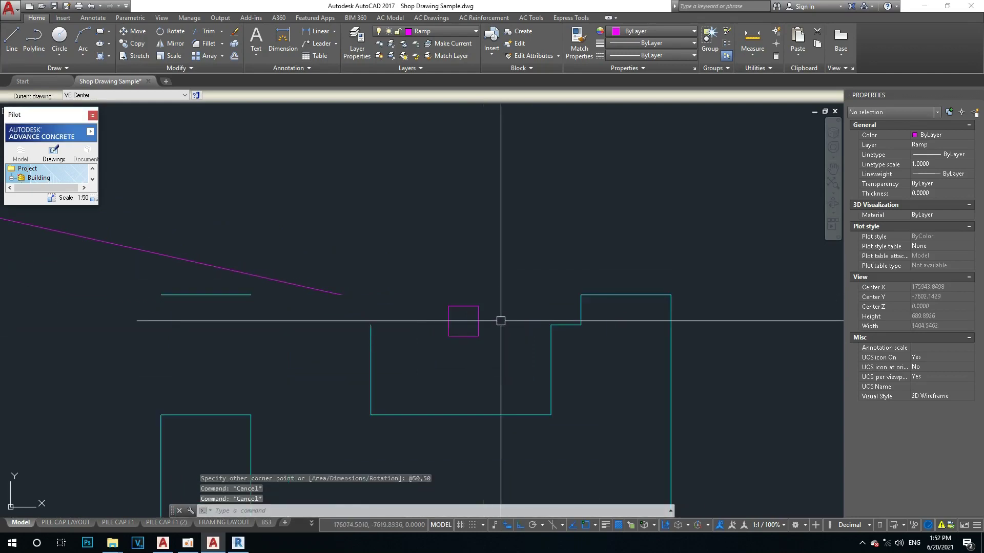
# Give the square the cyan outline's properties and move it left of the line
pyautogui.press('Return')
pyautogui.click(551, 323)
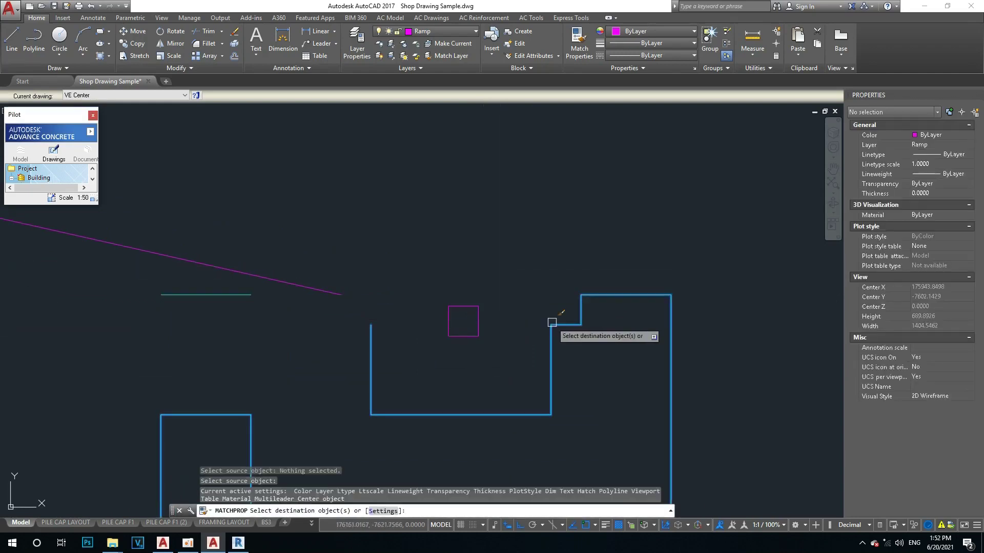
pyautogui.click(480, 322)
pyautogui.press('Escape')
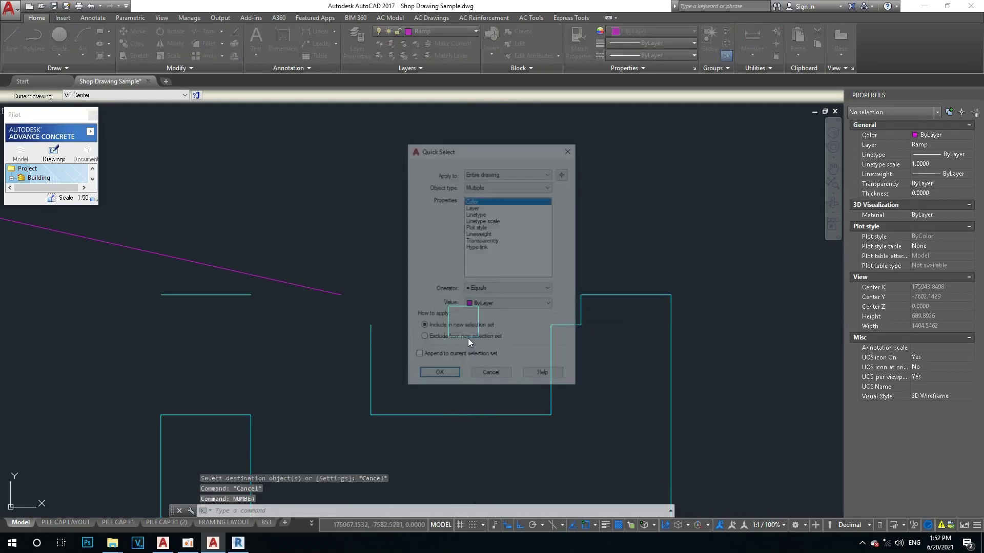
pyautogui.press('Escape')
pyautogui.write('m')
pyautogui.press('Return')
pyautogui.click(481, 337)
pyautogui.click(443, 302)
pyautogui.press('Return')
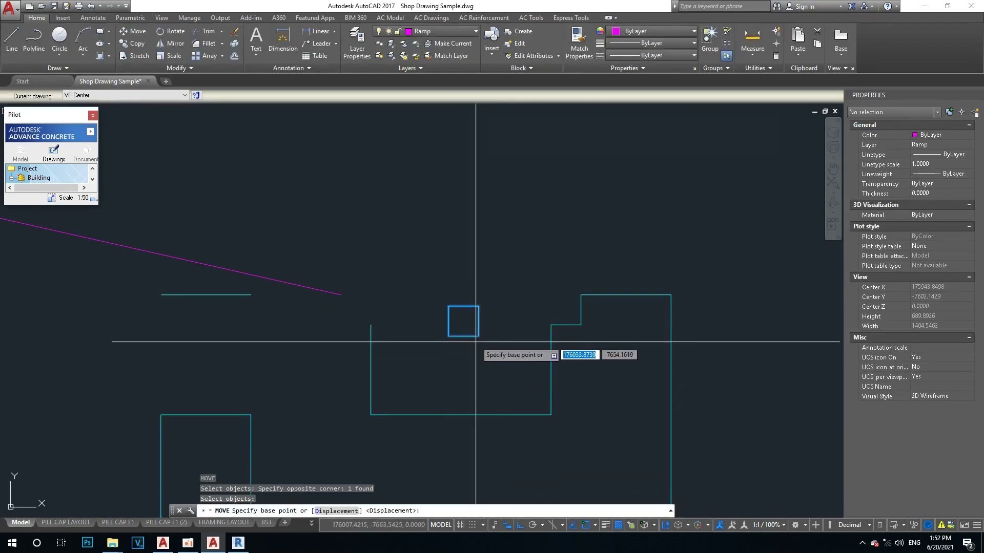
pyautogui.click(484, 327)
pyautogui.click(381, 325)
# Try to move the square again, cancelling both attempts
pyautogui.press('Return')
pyautogui.click(335, 302)
pyautogui.press('Return')
pyautogui.click(381, 325)
pyautogui.press('Escape')
pyautogui.scroll(4, 379, 325)
pyautogui.press('Return')
pyautogui.click(360, 346)
pyautogui.scroll(4, 358, 347)
pyautogui.press('Return')
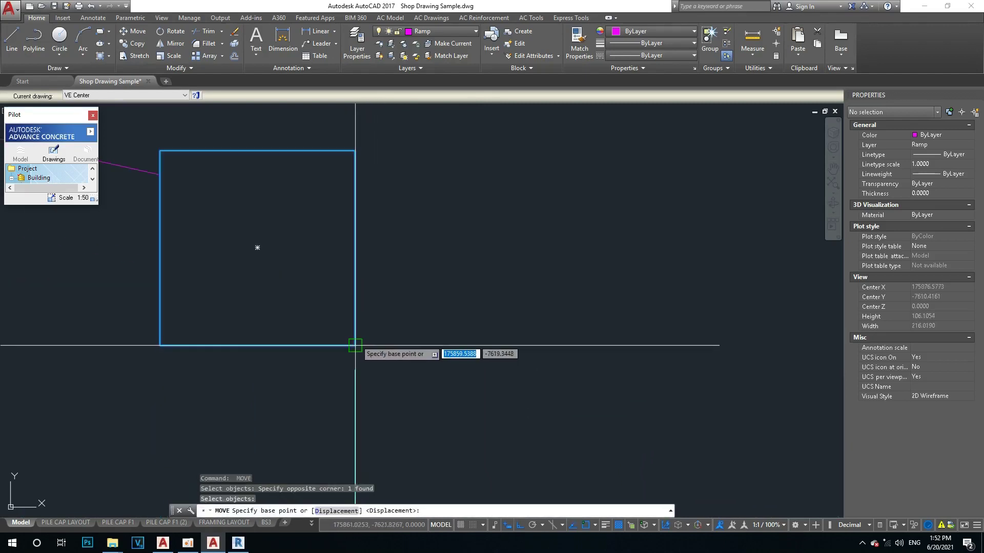
pyautogui.press('Escape')
pyautogui.scroll(-4, 359, 353)
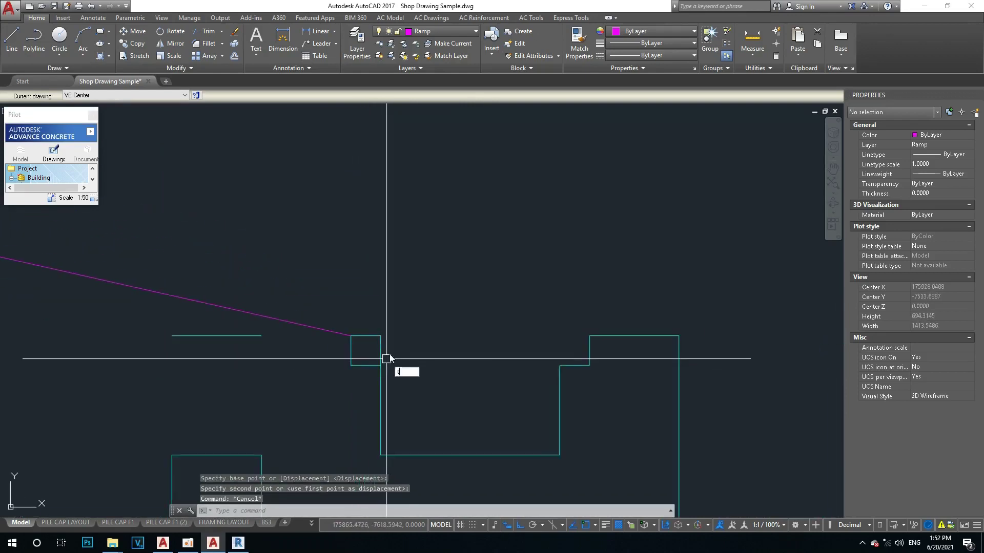
# Trim off the top of the vertical outline line at the step
pyautogui.write('r')
pyautogui.press('Return')
pyautogui.press('Return')
pyautogui.press('Escape')
pyautogui.scroll(-3, 356, 354)
pyautogui.moveTo(355, 354); pyautogui.dragTo(453, 347, button='middle')
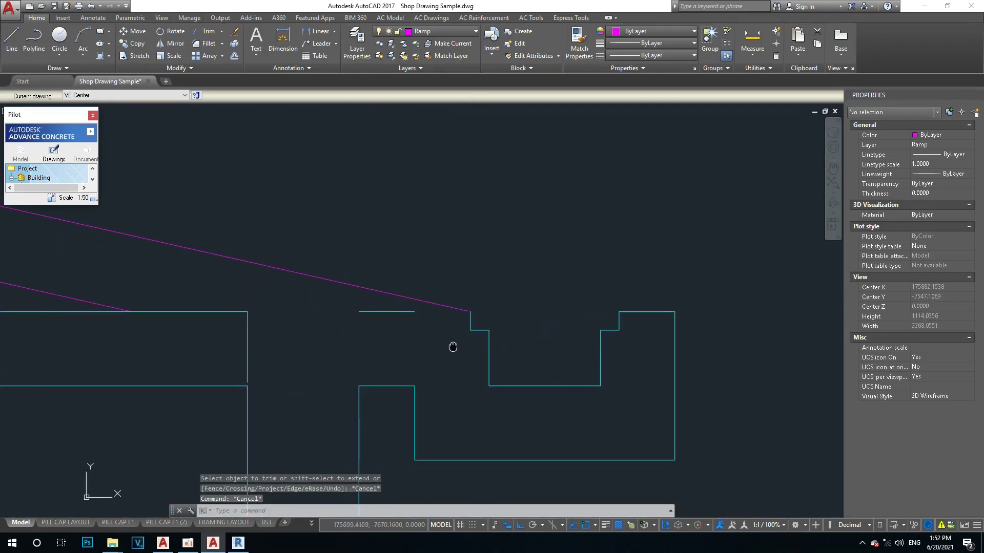
pyautogui.scroll(-1, 423, 326)
pyautogui.scroll(1, 344, 339)
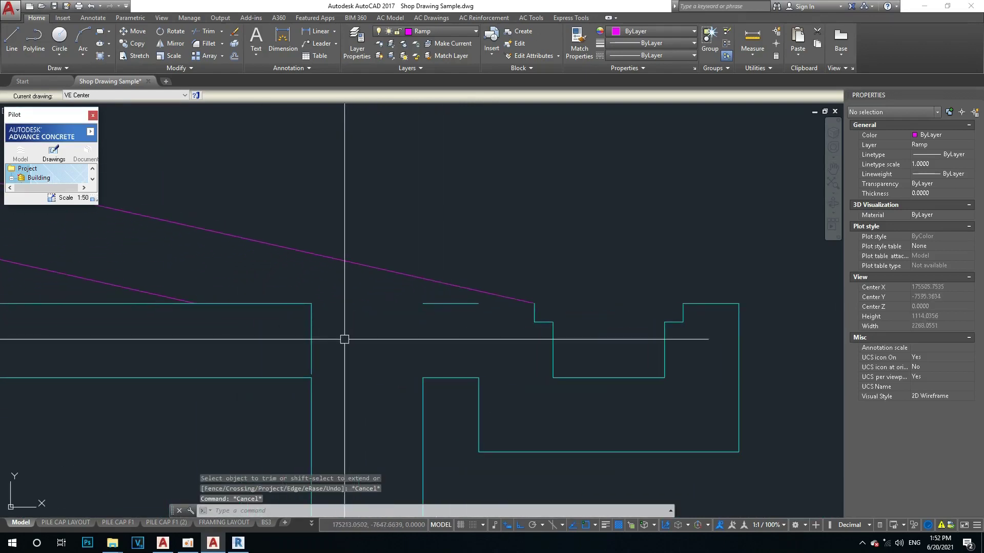
pyautogui.press('Return')
pyautogui.press('Return')
pyautogui.click(312, 336)
pyautogui.press('Escape')
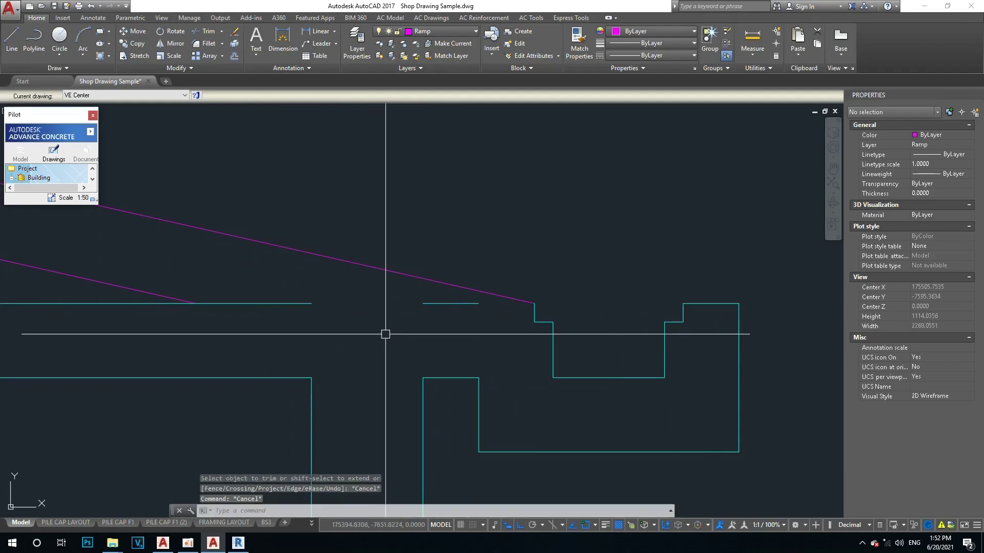
# Fillet the top horizontal and vertical lines into a corner and erase the leftover line
pyautogui.write('f')
pyautogui.press('Return')
pyautogui.click(531, 326)
pyautogui.click(330, 213)
pyautogui.press('Escape')
pyautogui.scroll(-3, 494, 328)
pyautogui.scroll(2, 509, 347)
pyautogui.scroll(4, 329, 325)
pyautogui.write('e')
pyautogui.press('Return')
pyautogui.press('Escape')
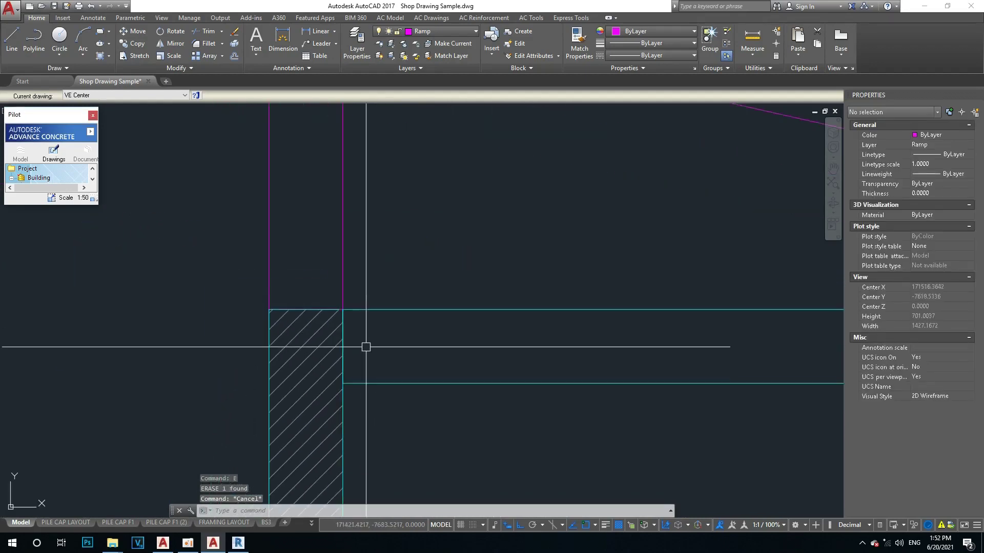
# Erase the short stray vertical segment after a trim finds no intersections
pyautogui.press('Return')
pyautogui.press('Return')
pyautogui.click(366, 330)
pyautogui.scroll(3, 335, 350)
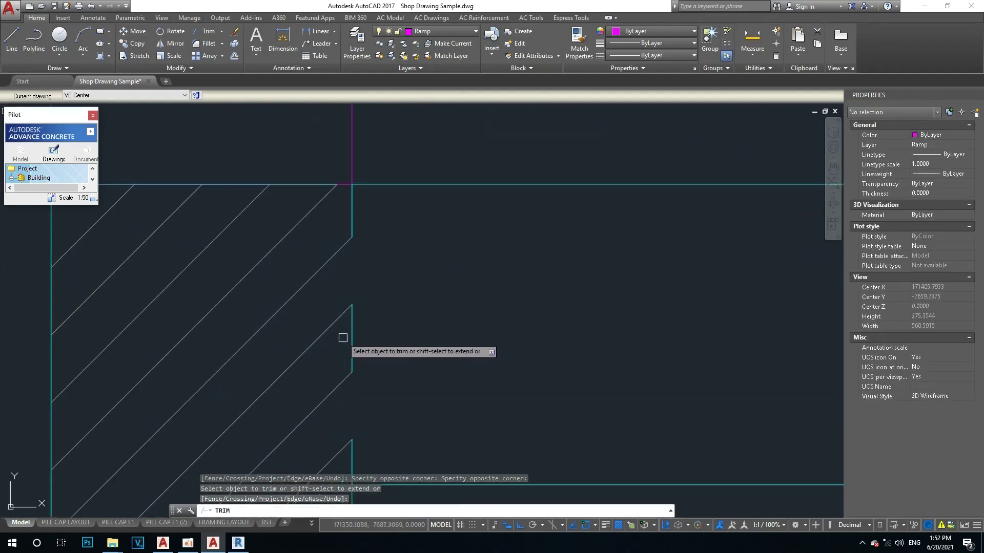
pyautogui.scroll(-5, 323, 230)
pyautogui.click(358, 202)
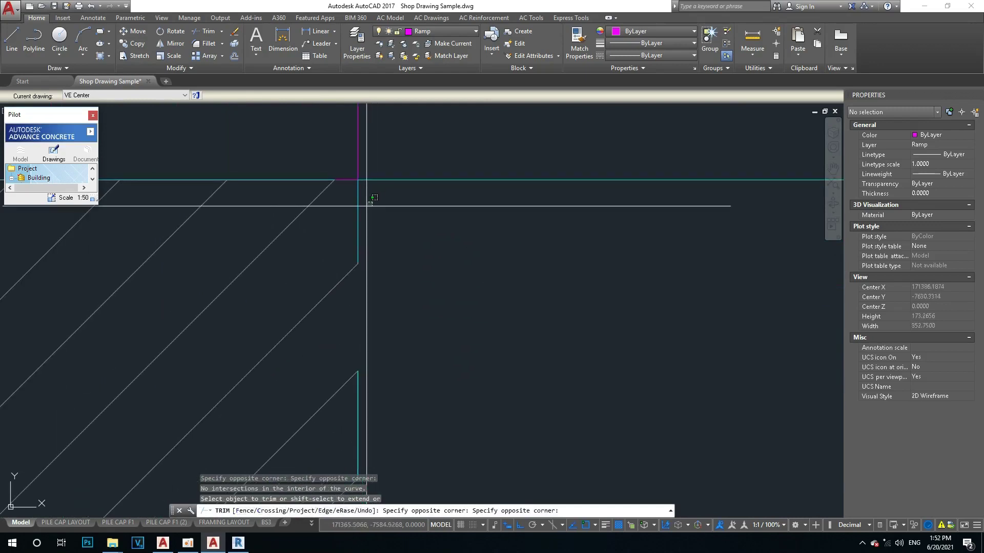
pyautogui.press('Escape')
pyautogui.click(358, 213)
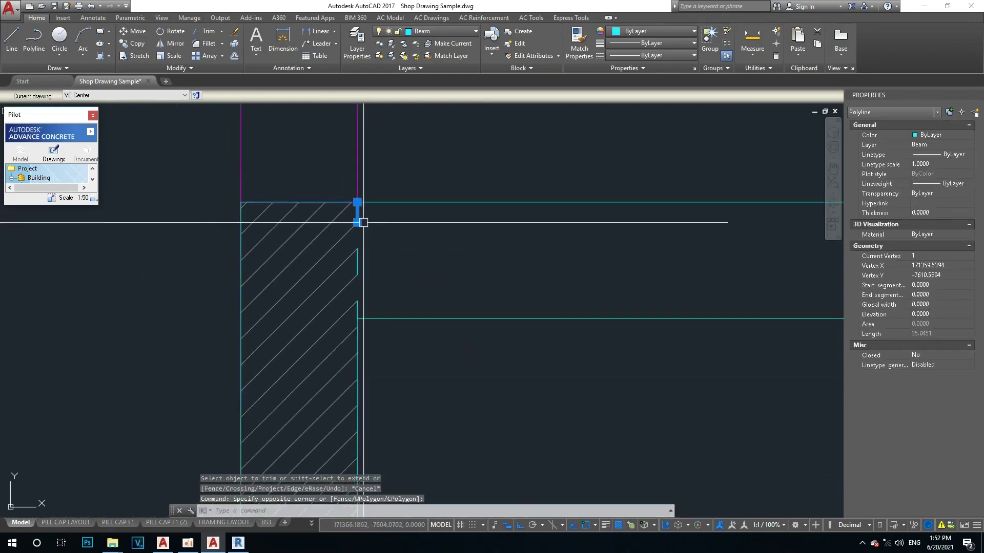
pyautogui.write('e')
pyautogui.press('Return')
# Delete the hatch at the slab corner and check the cyan slab-end outlines
pyautogui.click(318, 301)
pyautogui.press('Delete')
pyautogui.moveTo(360, 227); pyautogui.dragTo(345, 255, button='middle')
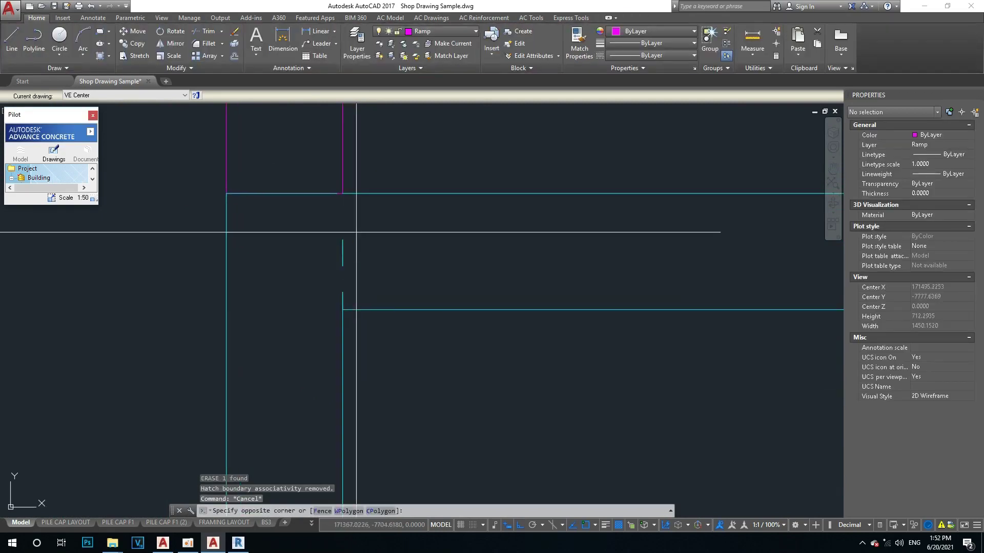
pyautogui.click(330, 296)
pyautogui.press('Escape')
# Attempt a fillet on the vertical outline line, then select the rectangle outline
pyautogui.scroll(-2, 340, 283)
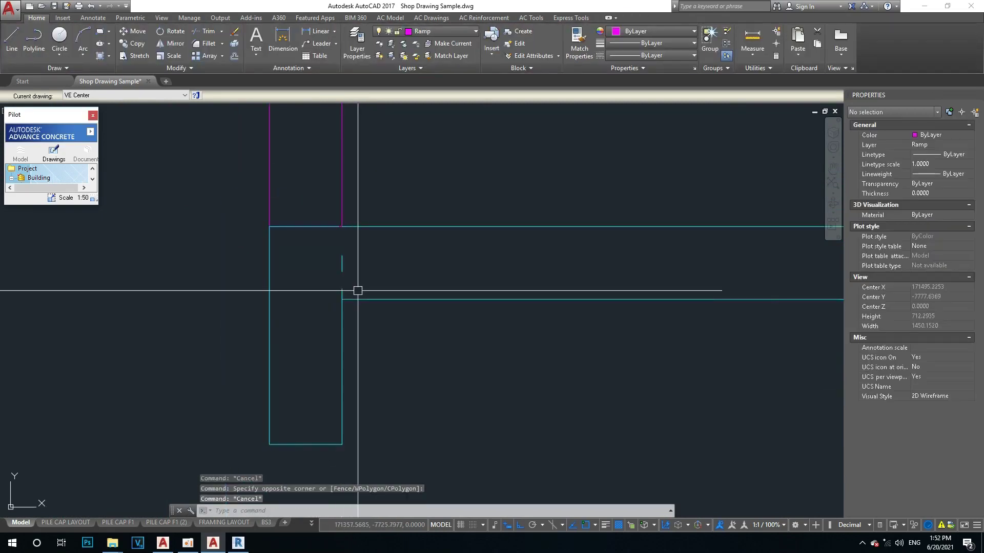
pyautogui.write('f')
pyautogui.press('Return')
pyautogui.click(342, 346)
pyautogui.press('Escape')
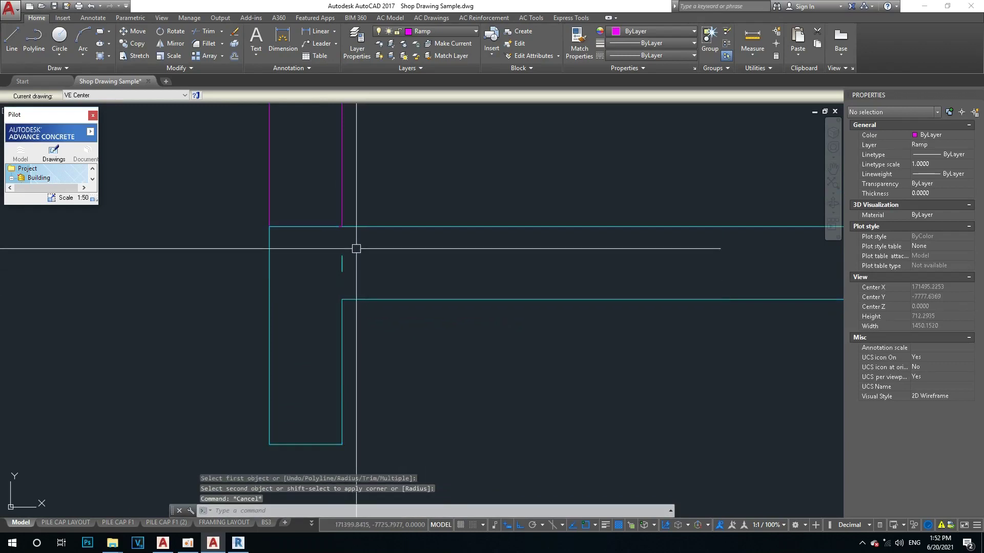
pyautogui.press('Return')
pyautogui.press('Escape')
pyautogui.click(341, 270)
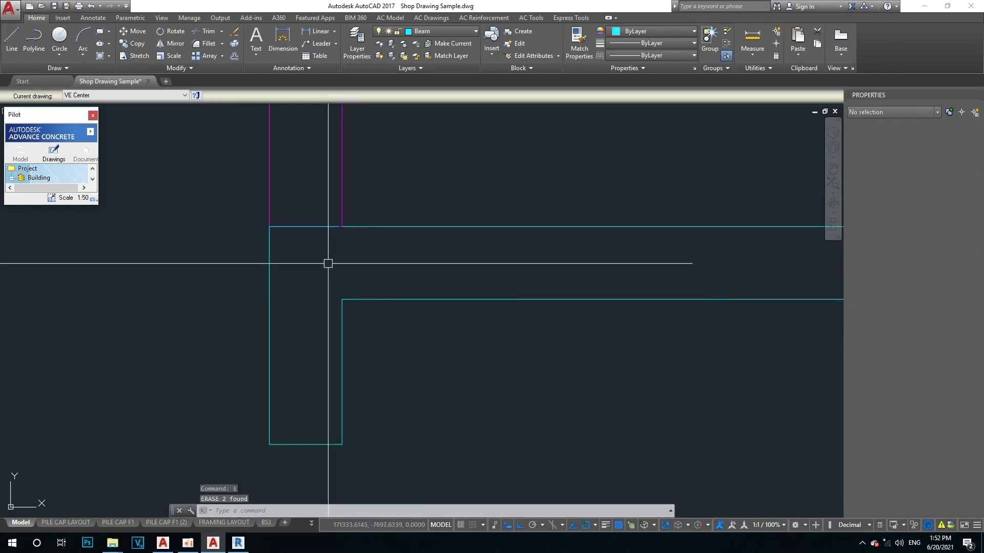
pyautogui.click(319, 226)
pyautogui.press('Escape')
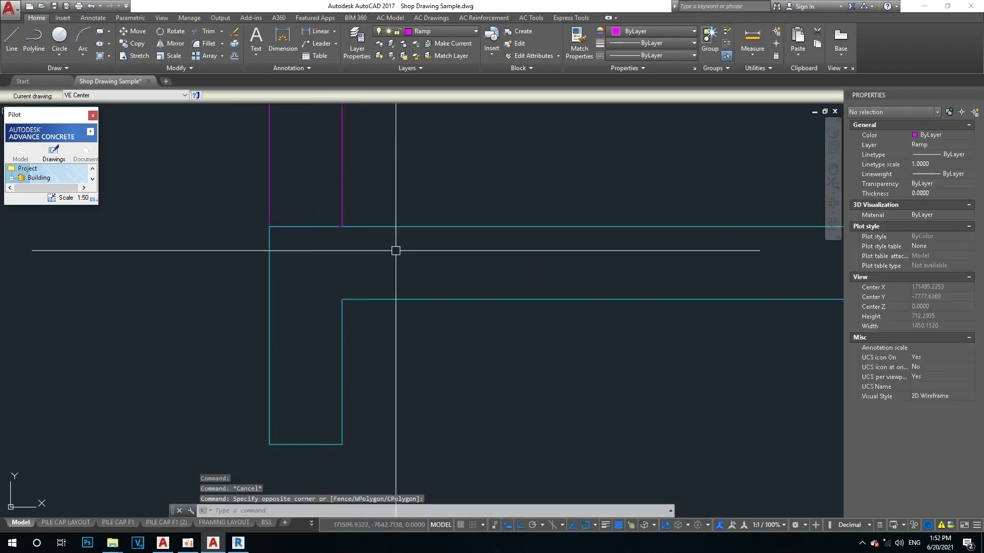
# Attempt a fillet starting from the top horizontal line, then cancel it
pyautogui.write('f')
pyautogui.press('Return')
pyautogui.click(384, 226)
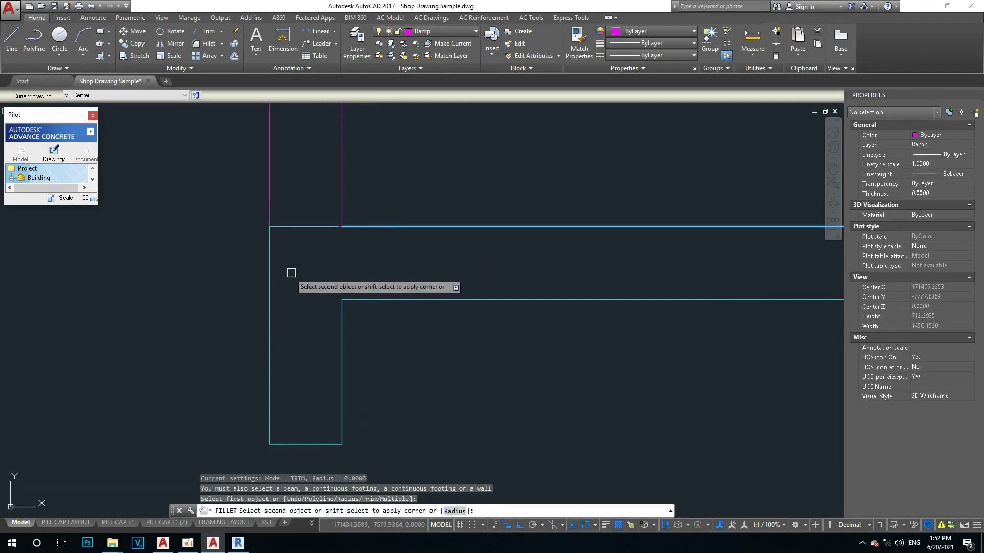
pyautogui.press('Escape')
pyautogui.scroll(-10, 440, 309)
# Copy the existing diagonal hatch onto the whole slab profile with MATCHPROP
pyautogui.scroll(3, 487, 321)
pyautogui.scroll(-1, 487, 308)
pyautogui.write('h')
pyautogui.press('Return')
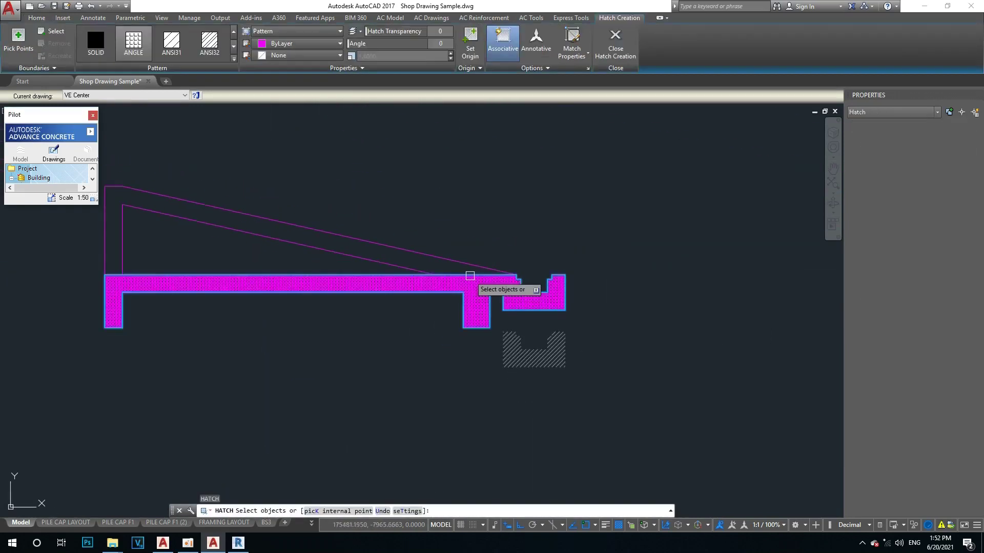
pyautogui.press('Escape')
pyautogui.press('Escape')
pyautogui.write('a')
pyautogui.press('Return')
pyautogui.click(505, 342)
pyautogui.click(483, 301)
pyautogui.press('Escape')
# Inspect the hatched section and magenta ramp lines, then pan to the RAMP LAYOUT plan
pyautogui.scroll(5, 481, 290)
pyautogui.scroll(-2, 537, 331)
pyautogui.scroll(-2, 519, 326)
pyautogui.scroll(-2, 535, 330)
pyautogui.scroll(2, 325, 330)
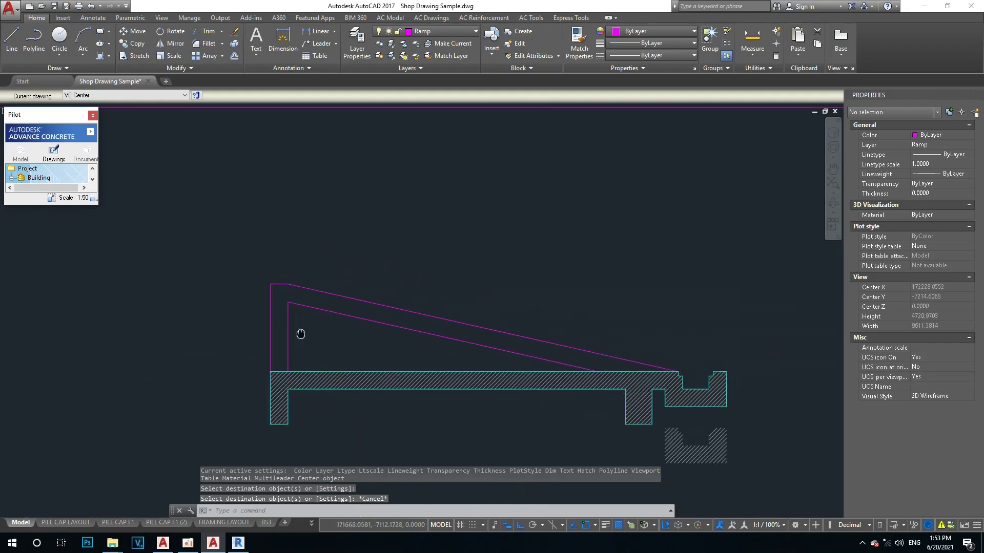
pyautogui.scroll(3, 281, 286)
pyautogui.press('Escape')
pyautogui.scroll(-5, 316, 291)
pyautogui.scroll(5, 560, 340)
pyautogui.scroll(-5, 520, 331)
pyautogui.scroll(3, 304, 316)
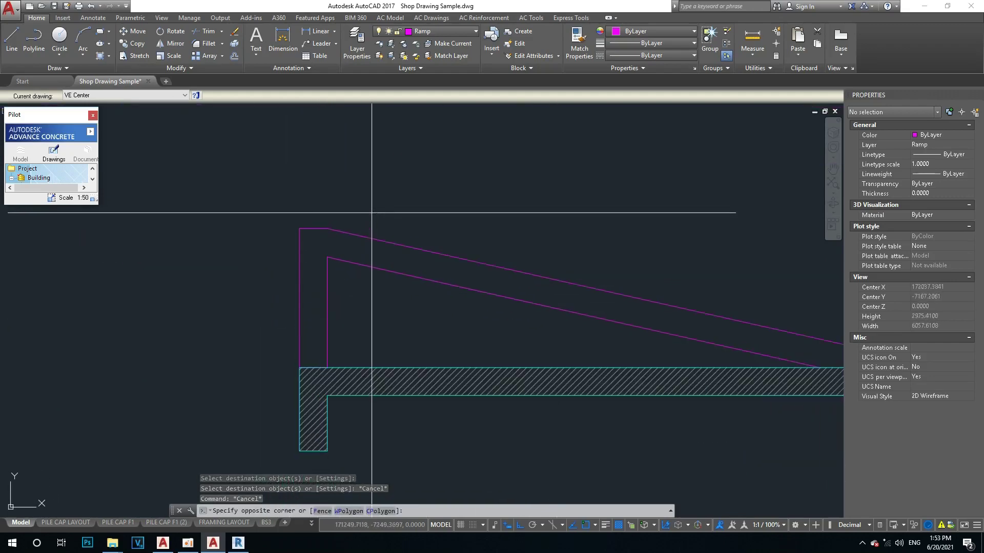
pyautogui.moveTo(371, 212); pyautogui.dragTo(314, 281)
pyautogui.press('Escape')
pyautogui.press('Escape')
pyautogui.scroll(1, 329, 255)
pyautogui.scroll(2, 322, 272)
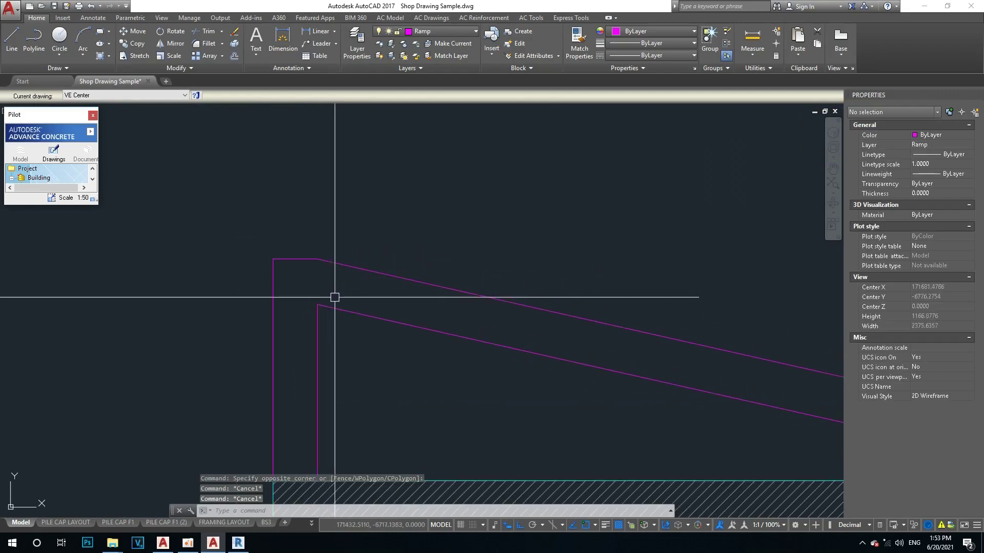
pyautogui.scroll(2, 334, 297)
pyautogui.scroll(-8, 340, 246)
pyautogui.scroll(2, 340, 257)
pyautogui.scroll(-2, 580, 332)
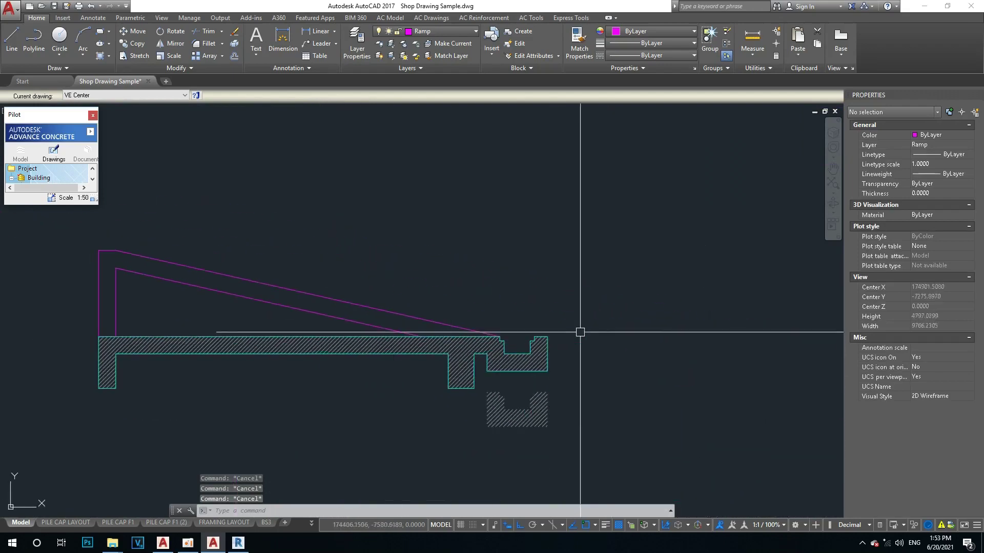
pyautogui.scroll(-2, 468, 364)
pyautogui.scroll(-2, 439, 222)
pyautogui.scroll(3, 439, 221)
pyautogui.moveTo(439, 222)
pyautogui.mouseDown(button='middle')
pyautogui.moveTo(569, 218)
pyautogui.moveTo(530, 261)
pyautogui.mouseUp(button='middle')
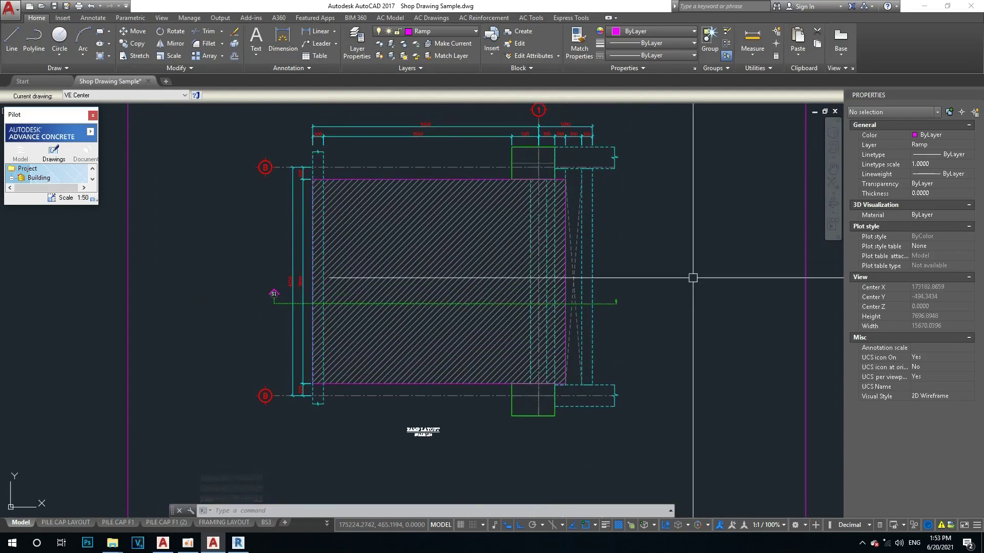
# Draw a 200-unit magenta line from the slab's top corner
pyautogui.scroll(2, 602, 269)
pyautogui.scroll(-5, 527, 275)
pyautogui.scroll(6, 481, 408)
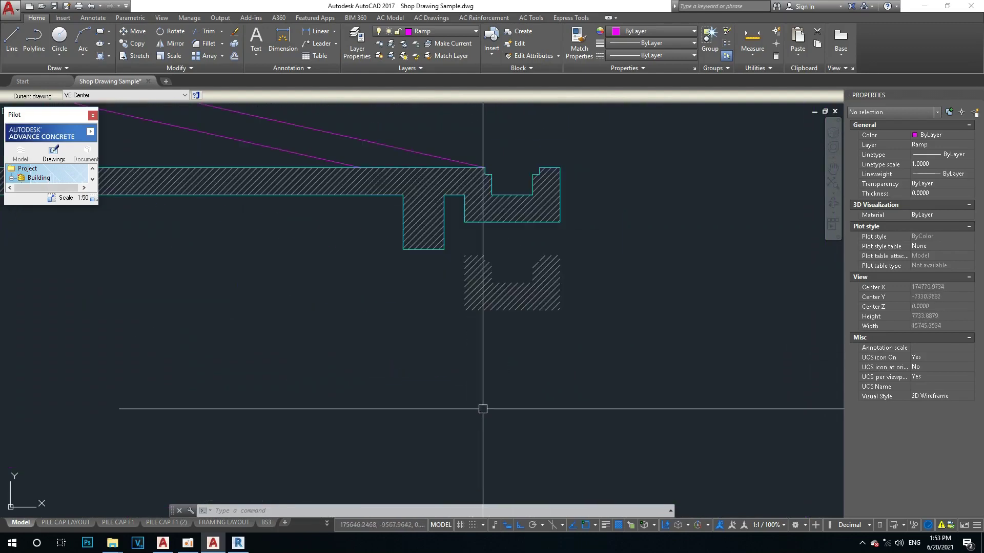
pyautogui.moveTo(481, 409); pyautogui.dragTo(472, 397, button='middle')
pyautogui.scroll(2, 481, 336)
pyautogui.scroll(2, 467, 347)
pyautogui.write('l')
pyautogui.press('Return')
pyautogui.scroll(2, 423, 310)
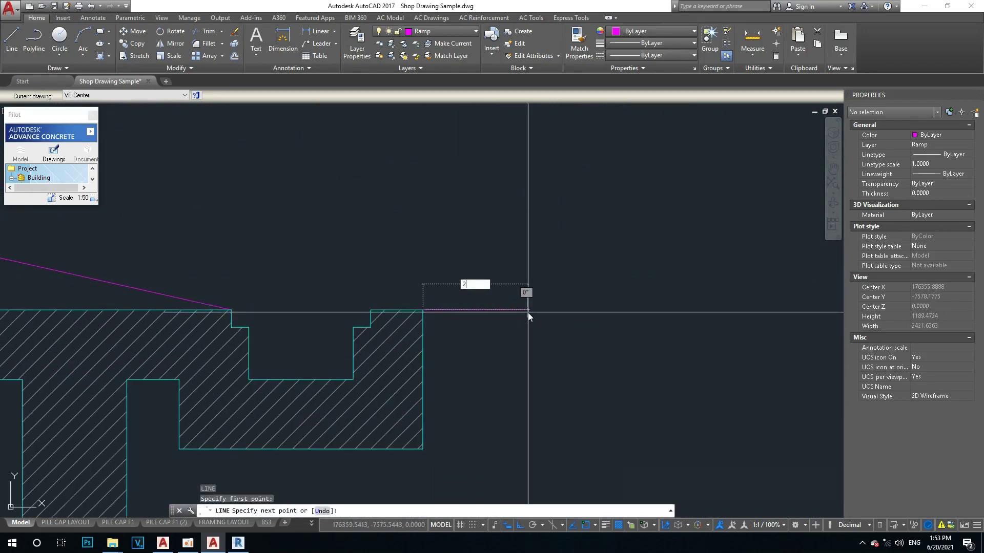
pyautogui.press('Escape')
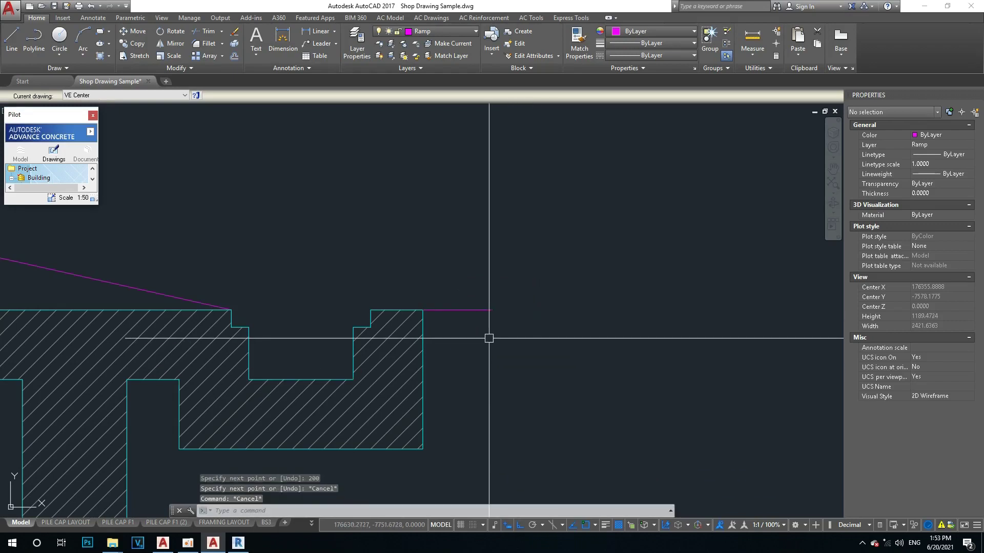
# Copy the magenta line 200 units below to form the parallel pair
pyautogui.write('co')
pyautogui.press('Return')
pyautogui.click(487, 309)
pyautogui.press('Return')
pyautogui.click(537, 352)
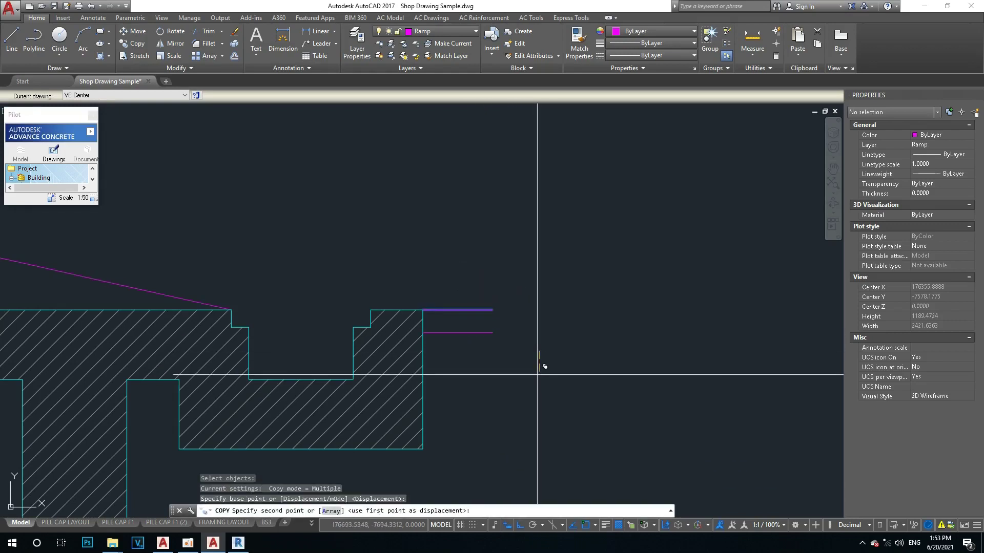
pyautogui.write('200')
pyautogui.press('Return')
pyautogui.press('Escape')
# Start copying the plan's break line, then cancel the first attempt
pyautogui.press('Return')
pyautogui.scroll(-2, 537, 357)
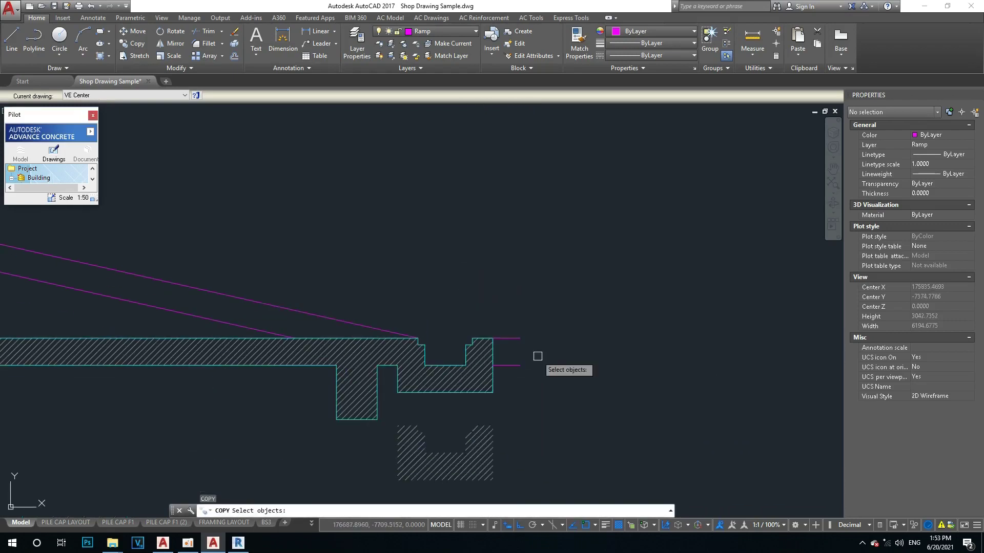
pyautogui.scroll(-2, 538, 362)
pyautogui.scroll(6, 545, 209)
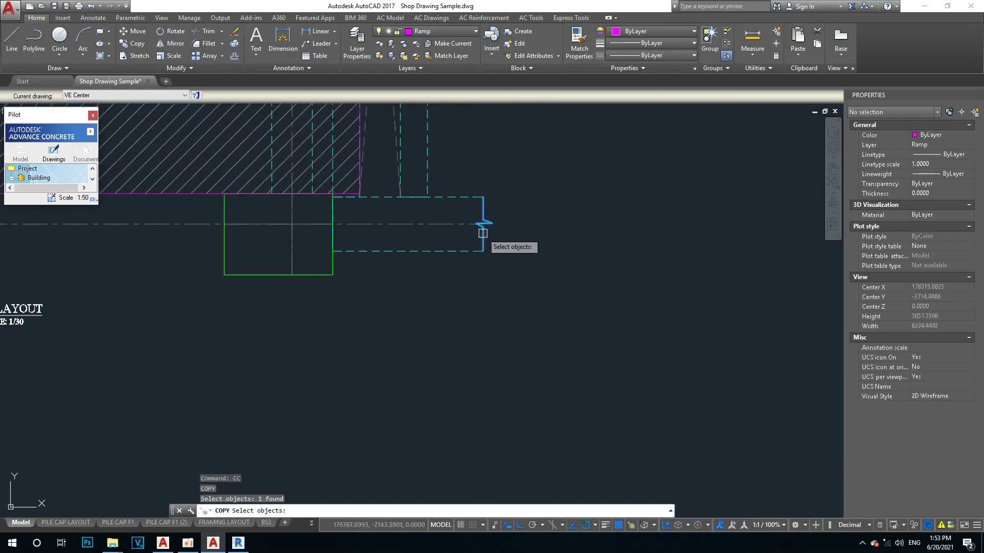
pyautogui.press('Return')
pyautogui.scroll(-4, 487, 251)
pyautogui.click(491, 247)
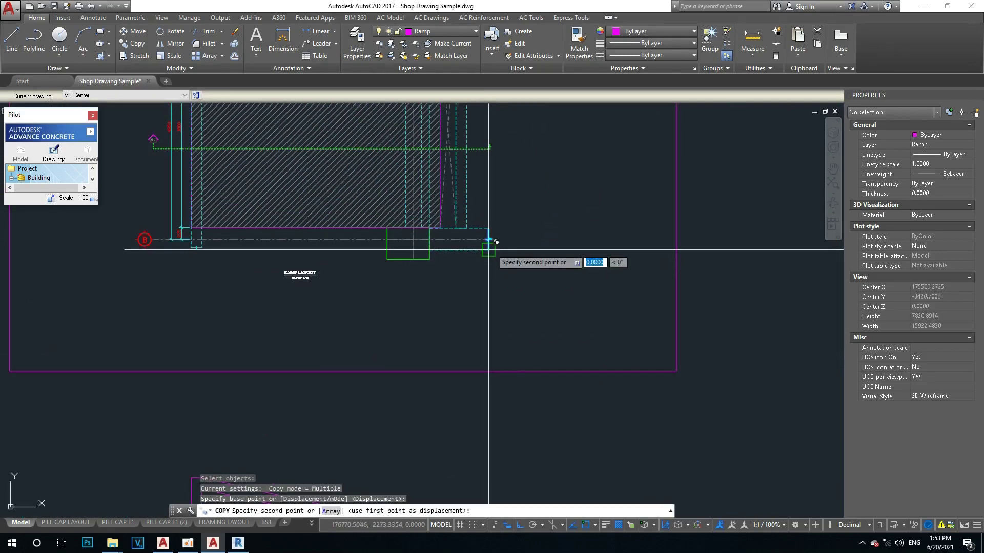
pyautogui.press('Escape')
# Copy the plan's break line and place it near the slab section
pyautogui.scroll(2, 271, 254)
pyautogui.press('Return')
pyautogui.scroll(2, 172, 227)
pyautogui.press('Return')
pyautogui.click(192, 238)
pyautogui.scroll(-3, 192, 239)
pyautogui.scroll(3, 338, 287)
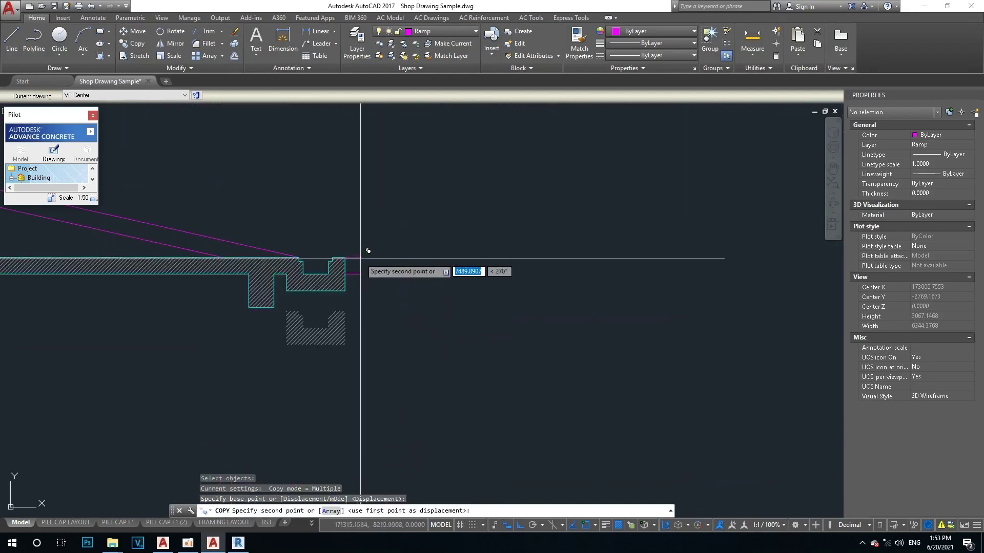
pyautogui.press('Escape')
pyautogui.scroll(4, 384, 274)
# Rotate the copied break line 90° so it stands upright
pyautogui.write('ro')
pyautogui.press('Return')
pyautogui.moveTo(387, 281); pyautogui.dragTo(381, 335)
pyautogui.press('Return')
pyautogui.click(404, 320)
pyautogui.click(406, 345)
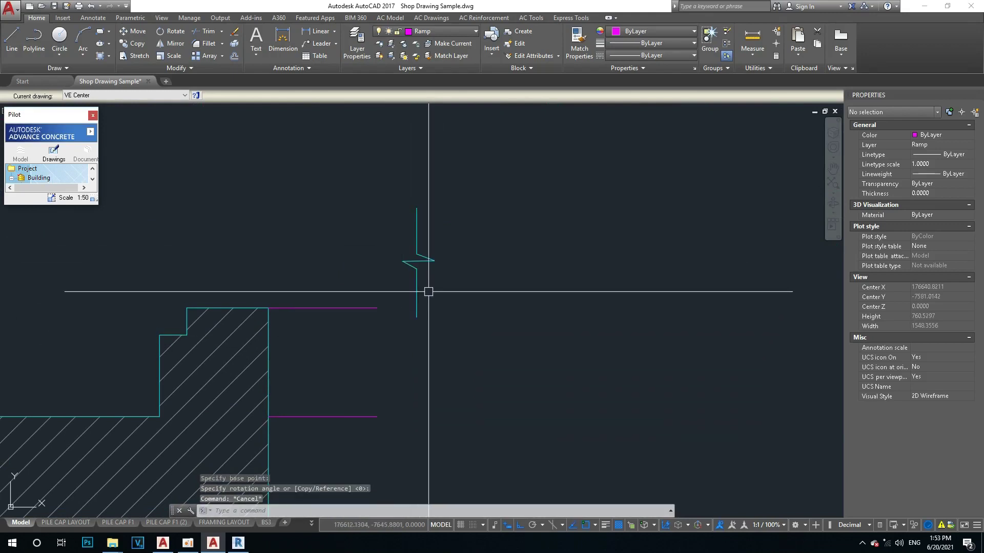
# Move the upright break line to the magenta lines' right end
pyautogui.write('m')
pyautogui.press('Return')
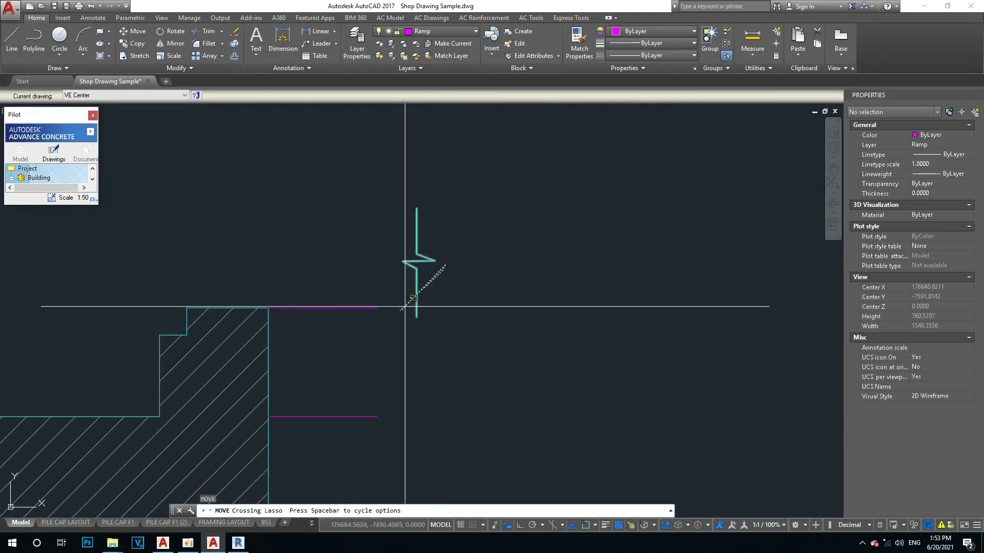
pyautogui.press('Return')
pyautogui.click(416, 208)
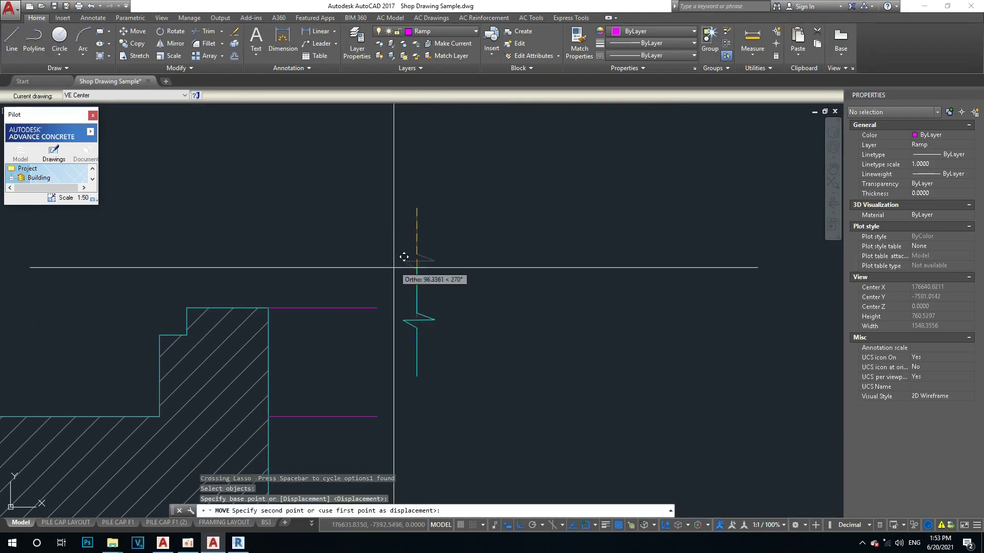
pyautogui.click(378, 308)
pyautogui.press('Escape')
pyautogui.scroll(-2, 410, 292)
pyautogui.press('Return')
pyautogui.click(402, 317)
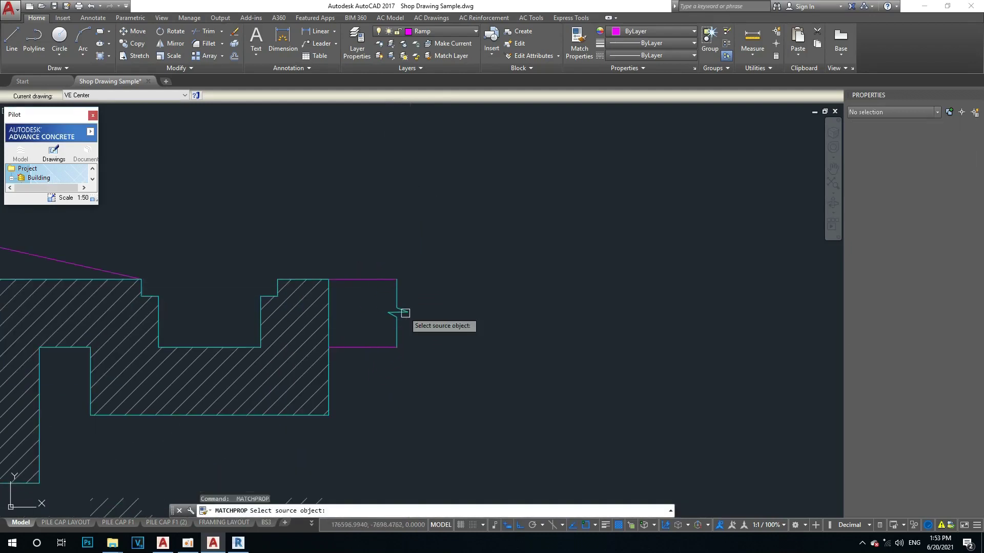
# Restyle the new end lines to match the concrete outline's properties
pyautogui.click(397, 314)
pyautogui.click(363, 372)
pyautogui.scroll(-3, 461, 329)
pyautogui.scroll(2, 538, 334)
pyautogui.press('Escape')
# Begin trimming the slab end lines with all objects as edges, then cancel
pyautogui.scroll(1, 476, 317)
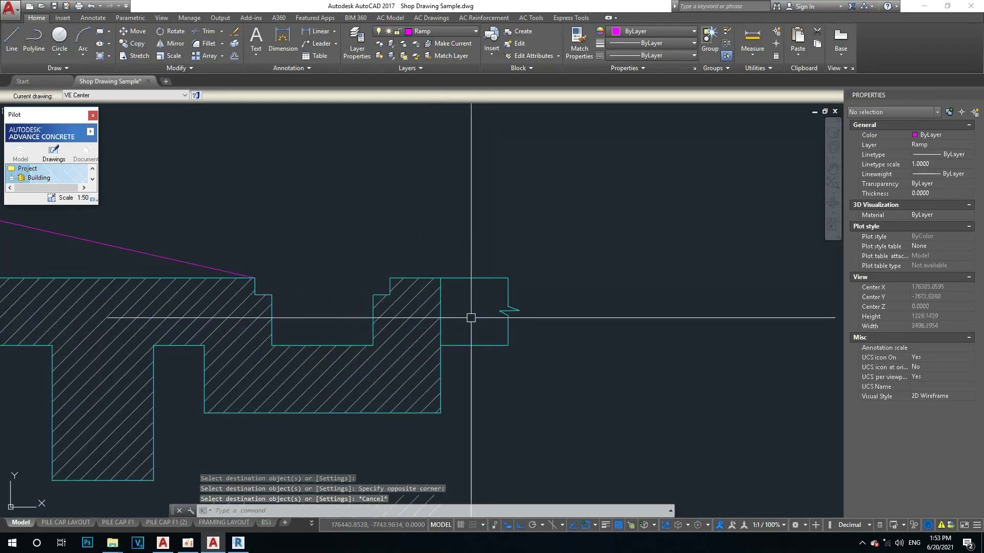
pyautogui.press('Escape')
pyautogui.scroll(1, 445, 325)
pyautogui.press('Escape')
pyautogui.scroll(2, 478, 324)
pyautogui.scroll(-1, 420, 338)
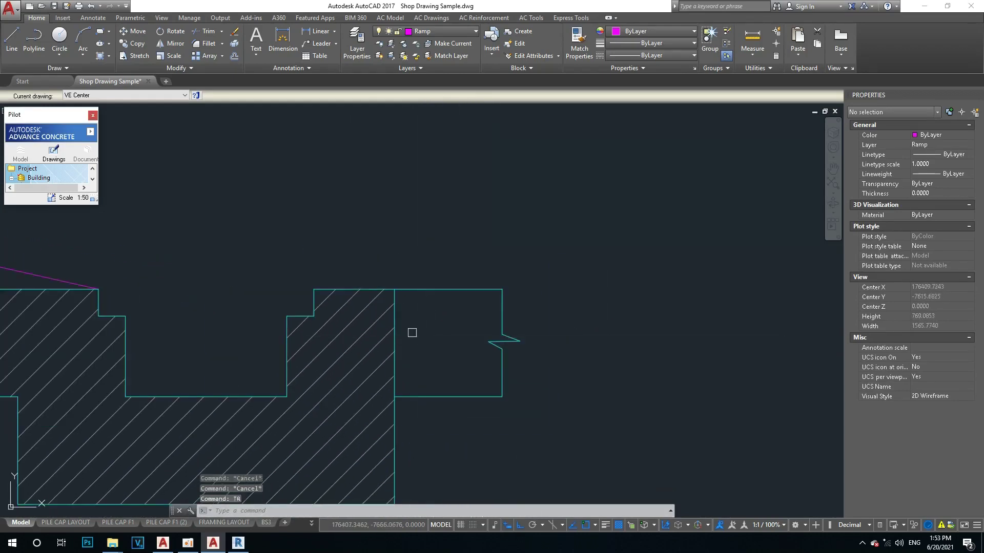
pyautogui.press('Return')
pyautogui.scroll(3, 407, 356)
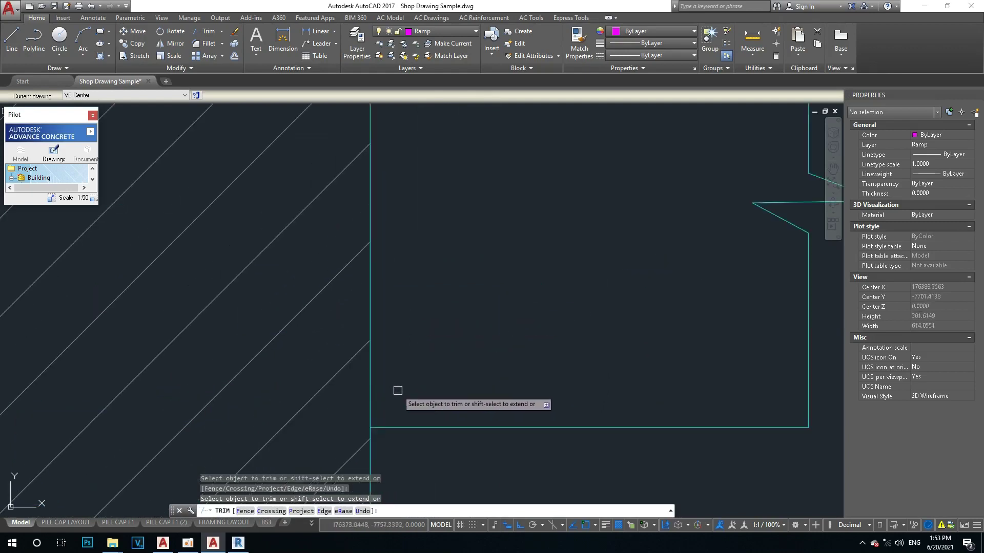
pyautogui.press('Escape')
pyautogui.scroll(-4, 380, 371)
# Erase the leftover vertical line and the old hatch beside the step
pyautogui.click(372, 331)
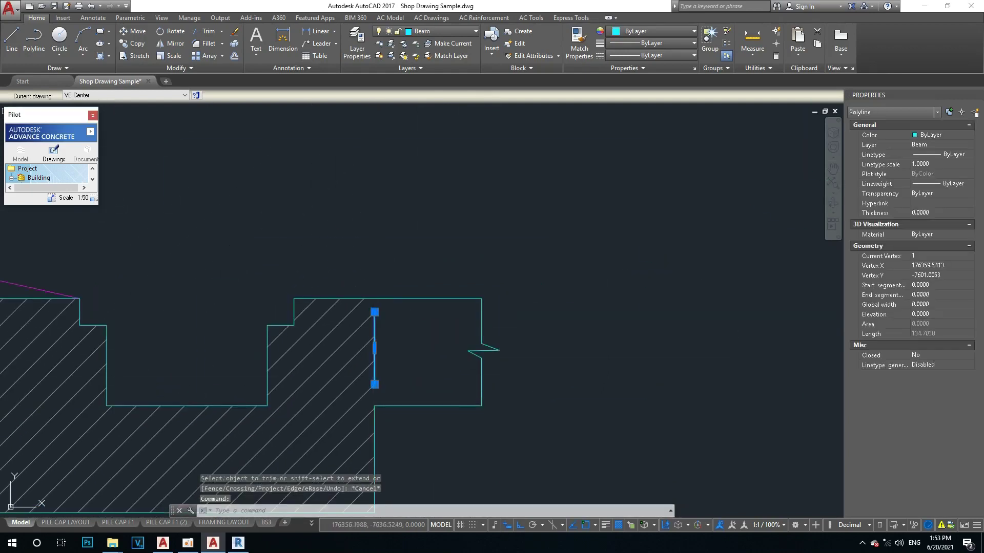
pyautogui.write('e')
pyautogui.press('Return')
pyautogui.click(366, 336)
pyautogui.press('Delete')
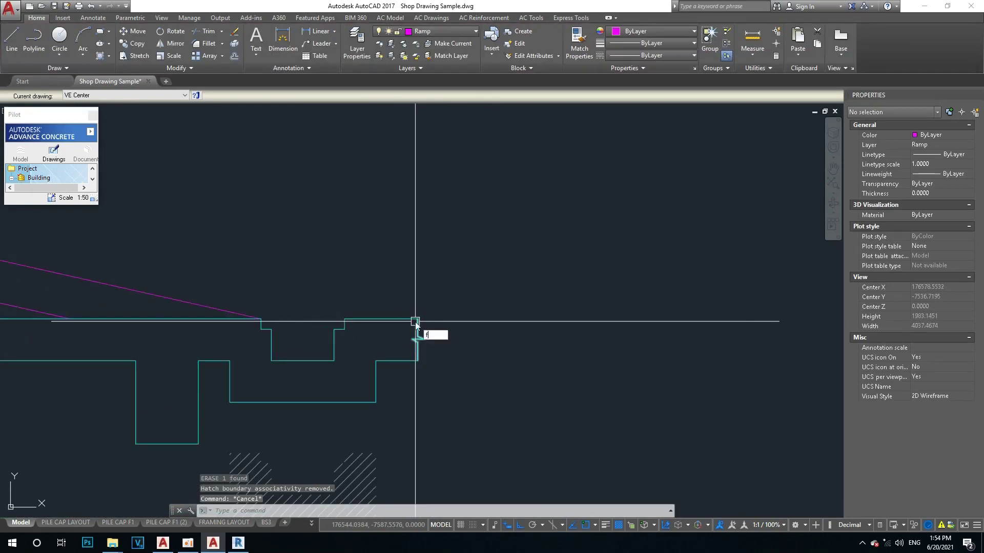
# Erase the short stray top line near the outline end
pyautogui.write('f')
pyautogui.press('Return')
pyautogui.click(379, 321)
pyautogui.scroll(2, 378, 321)
pyautogui.press('Escape')
pyautogui.click(402, 320)
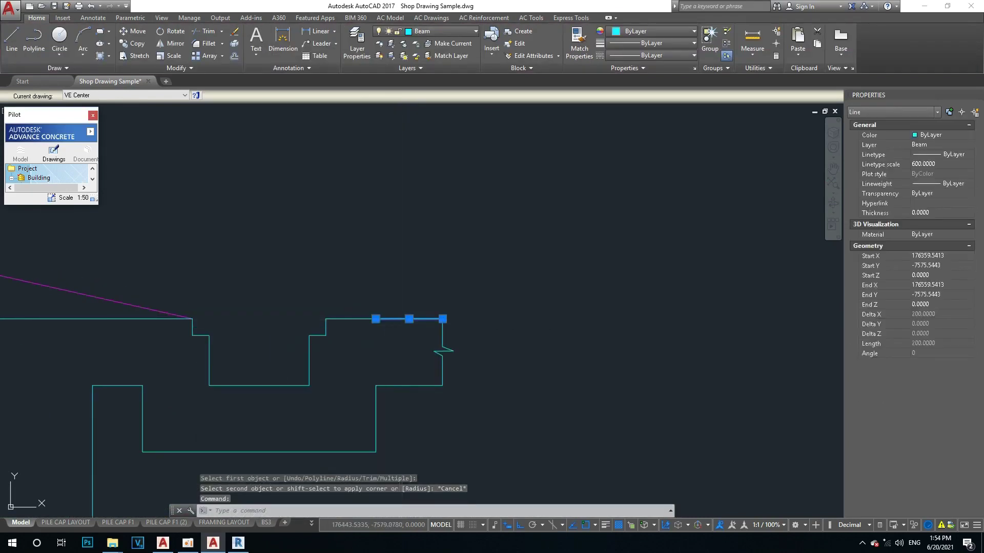
pyautogui.write('e')
pyautogui.press('Return')
pyautogui.press('Escape')
# Extend the top outline line to the vertical edge at the break-line end
pyautogui.write('x')
pyautogui.press('Return')
pyautogui.press('Return')
pyautogui.click(370, 319)
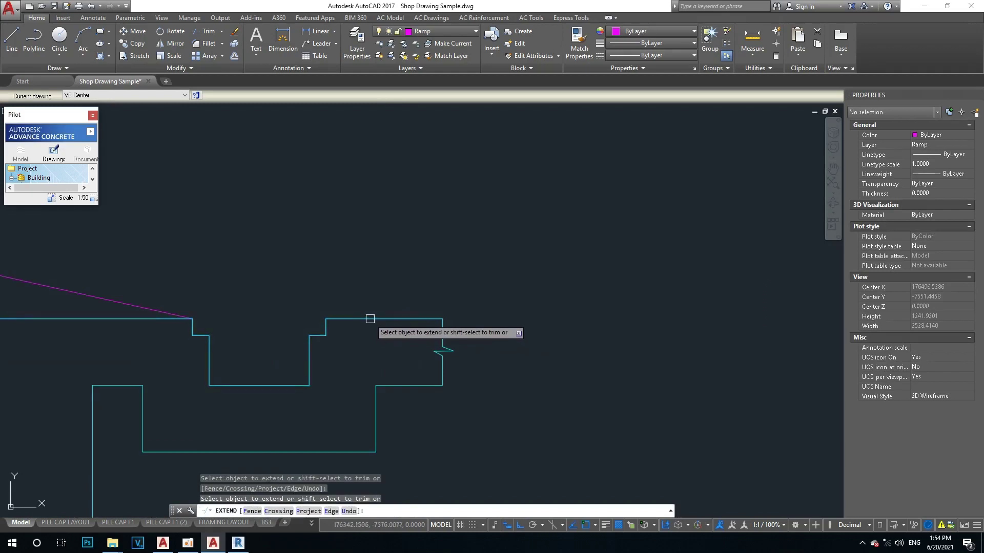
pyautogui.press('Escape')
pyautogui.write('f')
pyautogui.press('Return')
pyautogui.click(376, 404)
pyautogui.press('Escape')
pyautogui.scroll(-4, 404, 370)
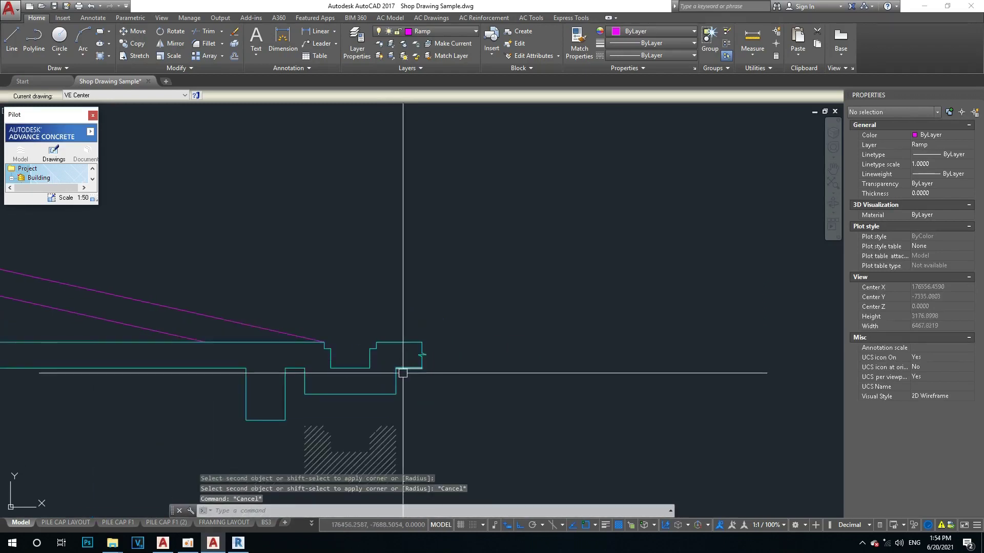
pyautogui.write('h')
pyautogui.press('Return')
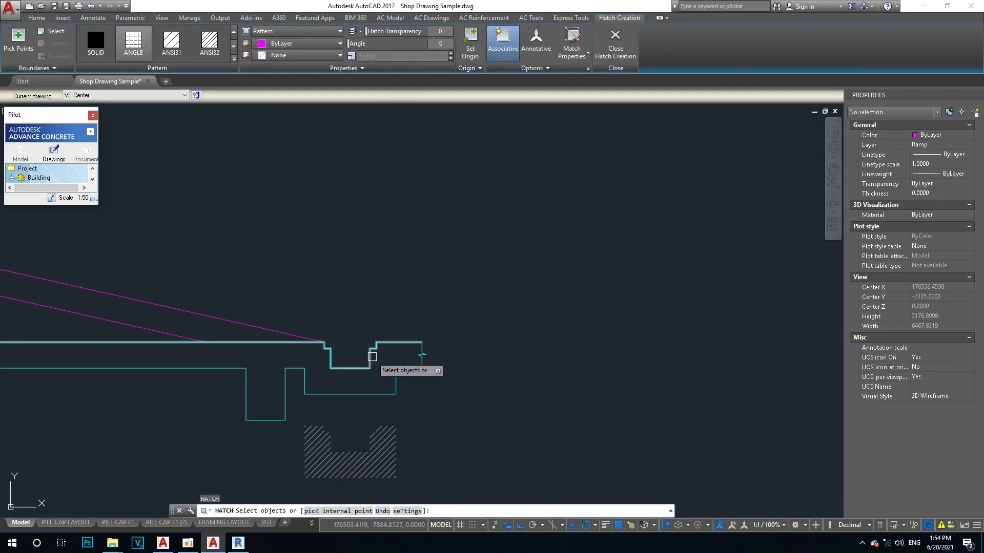
# Hatch the notch inside the outline, then erase that unwanted hatch
pyautogui.click(372, 356)
pyautogui.press('Return')
pyautogui.click(360, 351)
pyautogui.write('e')
pyautogui.press('Return')
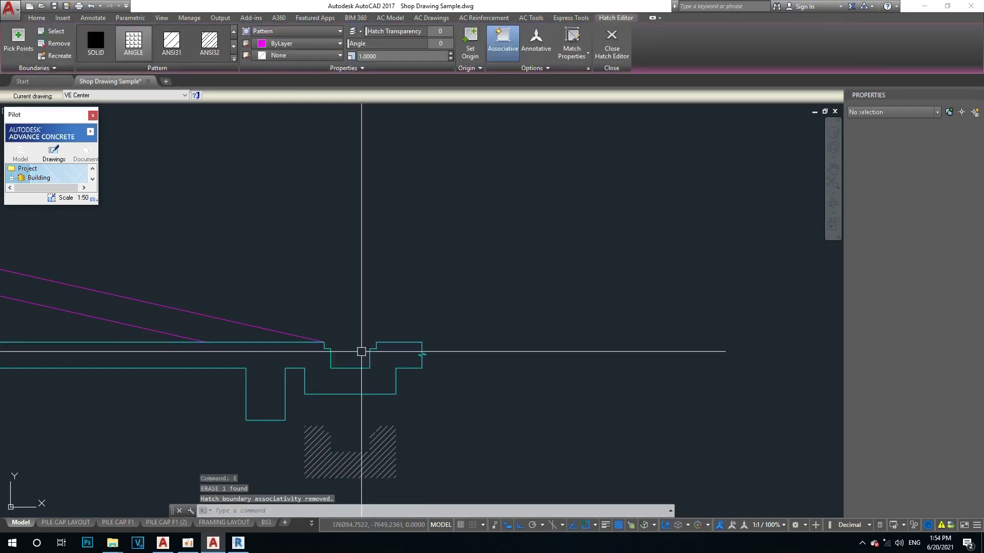
pyautogui.press('Escape')
# Fill the continuous ramp outline with a new hatch
pyautogui.press('Return')
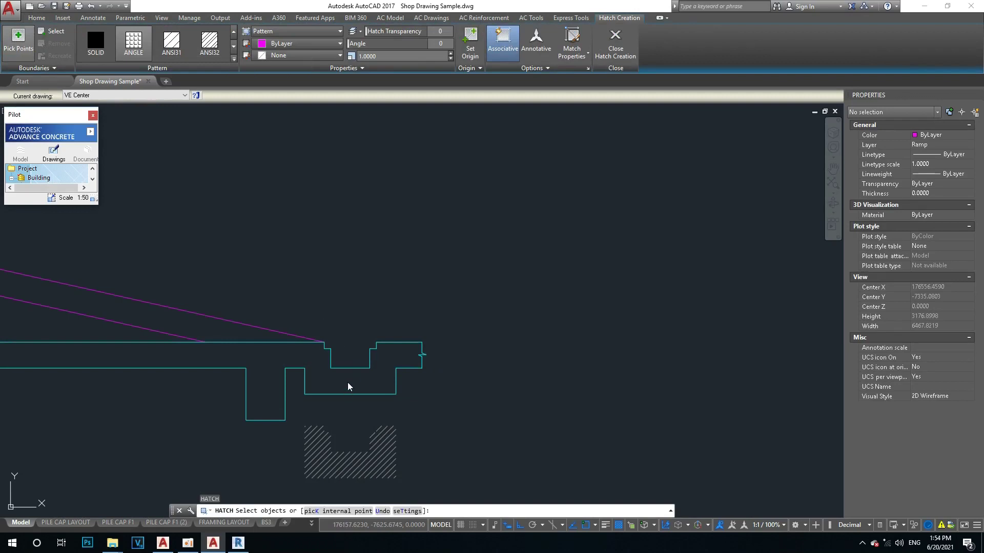
pyautogui.scroll(-5, 341, 396)
pyautogui.scroll(2, 350, 405)
pyautogui.press('Escape')
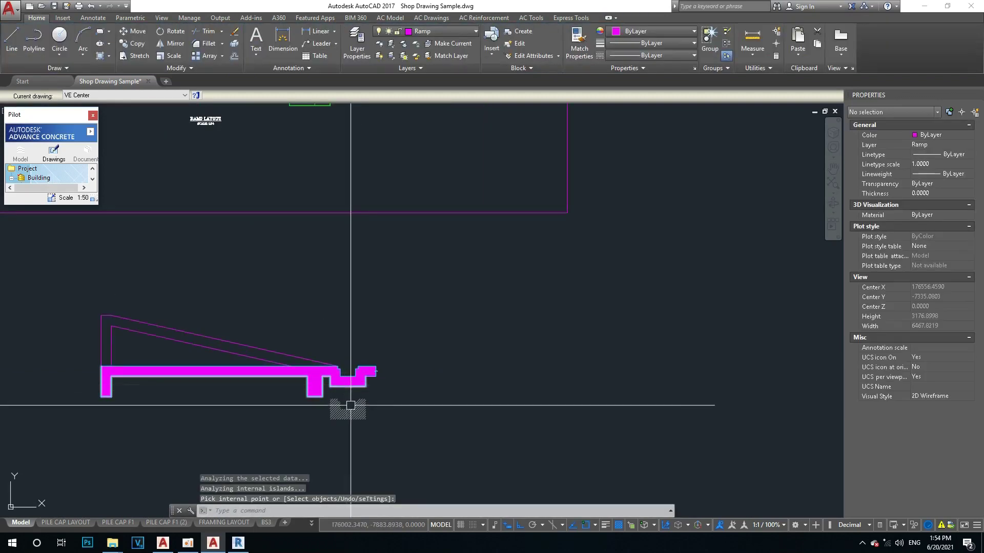
# Match the new hatch to the lower sample's diagonal pattern using MATCHPROP
pyautogui.write('ma')
pyautogui.press('Return')
pyautogui.scroll(6, 350, 405)
pyautogui.click(359, 418)
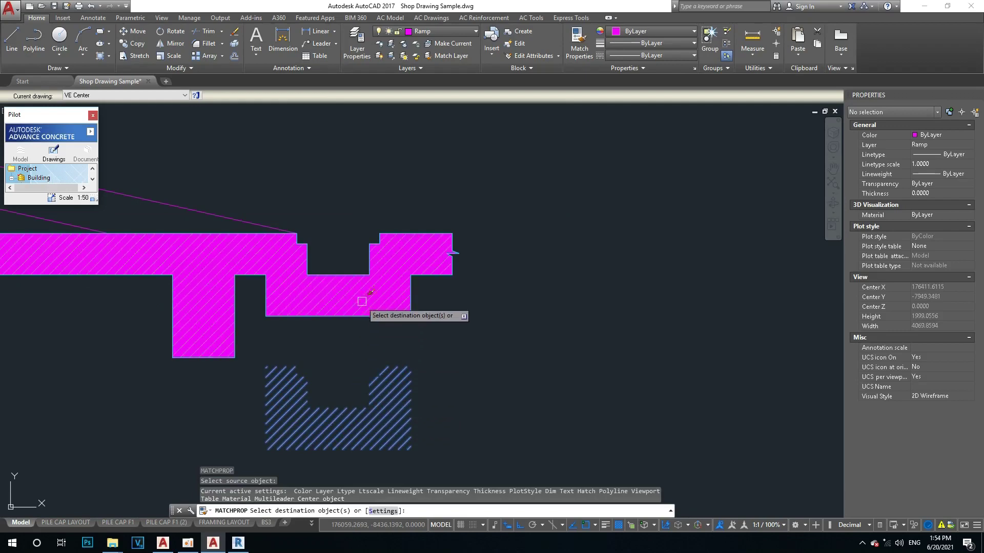
pyautogui.press('Escape')
# Window-select and erase the lower sample hatch
pyautogui.scroll(-5, 270, 330)
pyautogui.moveTo(270, 330); pyautogui.dragTo(505, 347, button='middle')
pyautogui.scroll(4, 538, 341)
pyautogui.click(622, 304)
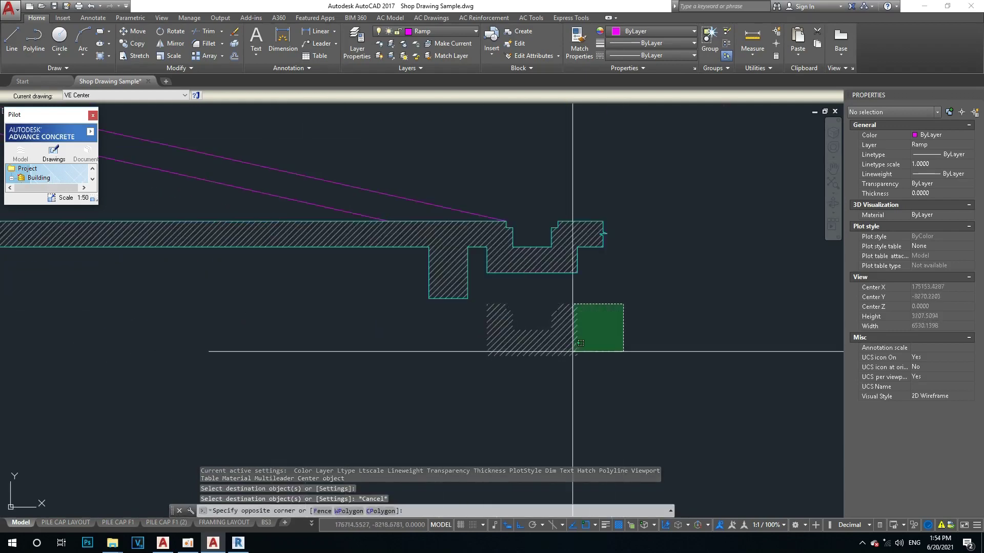
pyautogui.click(492, 404)
pyautogui.press('e')
pyautogui.press('Return')
pyautogui.press('Escape')
# Pan back over the ramp and frame the full pile-cap plan
pyautogui.scroll(-3, 358, 271)
pyautogui.scroll(2, 340, 318)
pyautogui.moveTo(340, 318); pyautogui.dragTo(329, 348, button='middle')
pyautogui.scroll(-4, 329, 348)
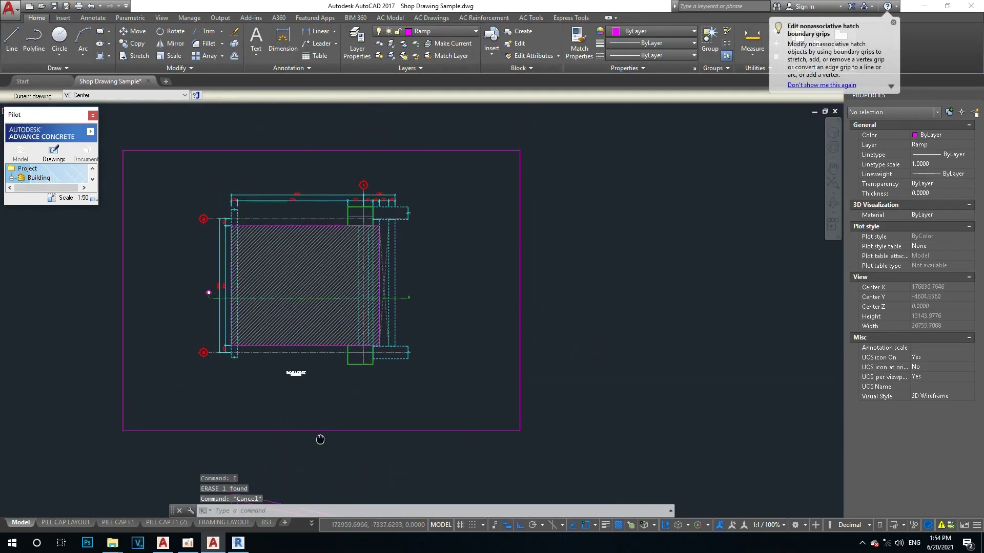
pyautogui.moveTo(321, 439); pyautogui.dragTo(398, 376, button='middle')
pyautogui.scroll(1, 505, 373)
pyautogui.moveTo(505, 373); pyautogui.dragTo(470, 395, button='middle')
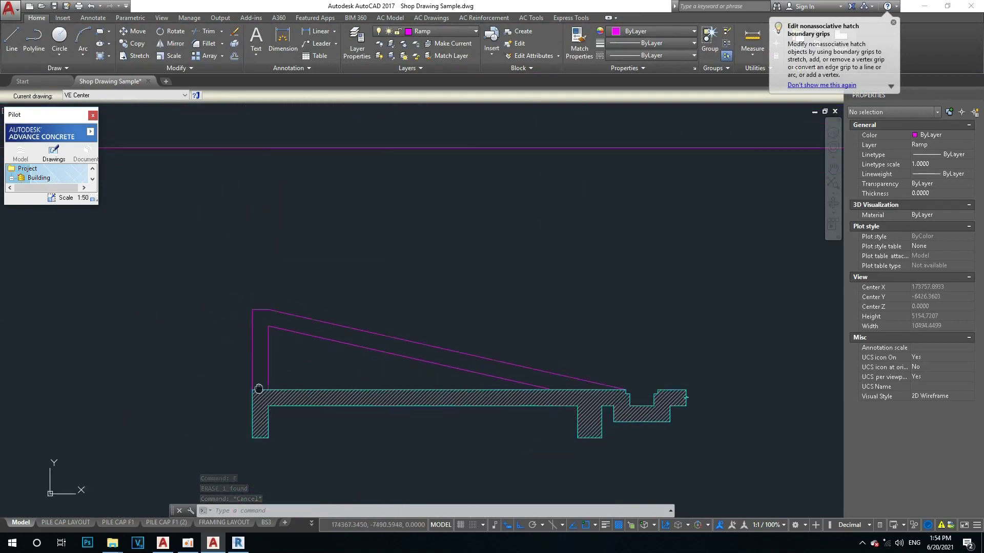
# Start a COPY and window-select the BS.FLOOR EL-1.05 marker in the column C1 detail
pyautogui.scroll(-4, 402, 361)
pyautogui.scroll(-2, 402, 361)
pyautogui.write('co')
pyautogui.press('Return')
pyautogui.moveTo(375, 327); pyautogui.dragTo(437, 360, button='middle')
pyautogui.scroll(4, 437, 360)
pyautogui.scroll(10, 313, 266)
pyautogui.scroll(-6, 307, 279)
pyautogui.click(193, 210)
pyautogui.click(317, 303)
pyautogui.scroll(6, 317, 304)
pyautogui.press('Return')
# Place the marker copy from its base point at the ramp wall corner
pyautogui.click(298, 263)
pyautogui.scroll(-5, 286, 285)
pyautogui.scroll(-2, 323, 260)
pyautogui.scroll(4, 496, 326)
pyautogui.scroll(5, 364, 318)
pyautogui.scroll(3, 235, 340)
pyautogui.click(235, 344)
pyautogui.press('Escape')
# Pan and zoom across the column C1 detail toward Section S1 to check the placed marker
pyautogui.scroll(-3, 543, 358)
pyautogui.scroll(-5, 417, 323)
pyautogui.scroll(3, 290, 279)
pyautogui.scroll(3, 390, 246)
pyautogui.moveTo(385, 266); pyautogui.dragTo(343, 277, button='middle')
pyautogui.scroll(-2, 338, 282)
pyautogui.scroll(4, 411, 270)
pyautogui.scroll(-4, 339, 359)
pyautogui.scroll(2, 323, 325)
pyautogui.moveTo(323, 325); pyautogui.dragTo(335, 318, button='middle')
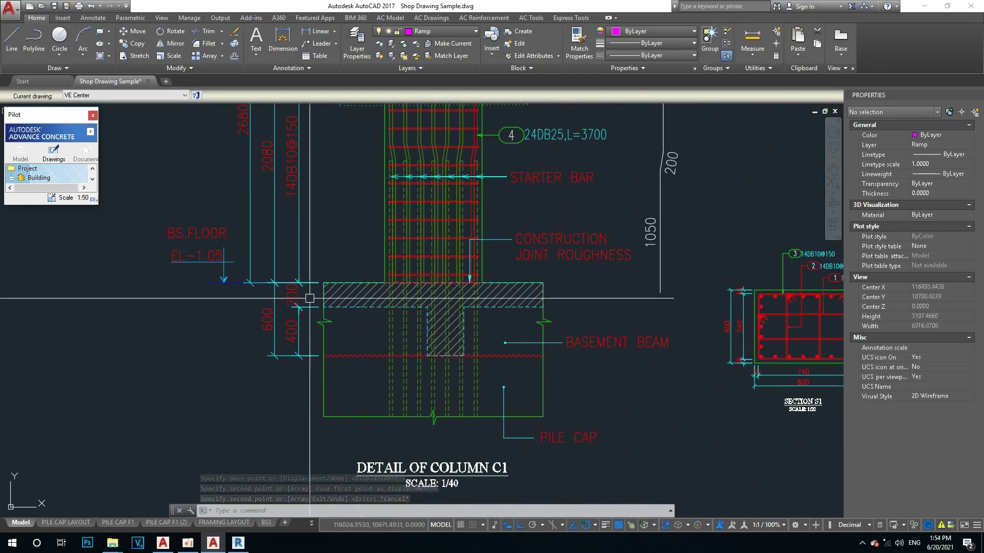
pyautogui.scroll(-3, 261, 273)
pyautogui.scroll(-2, 266, 274)
pyautogui.scroll(2, 268, 273)
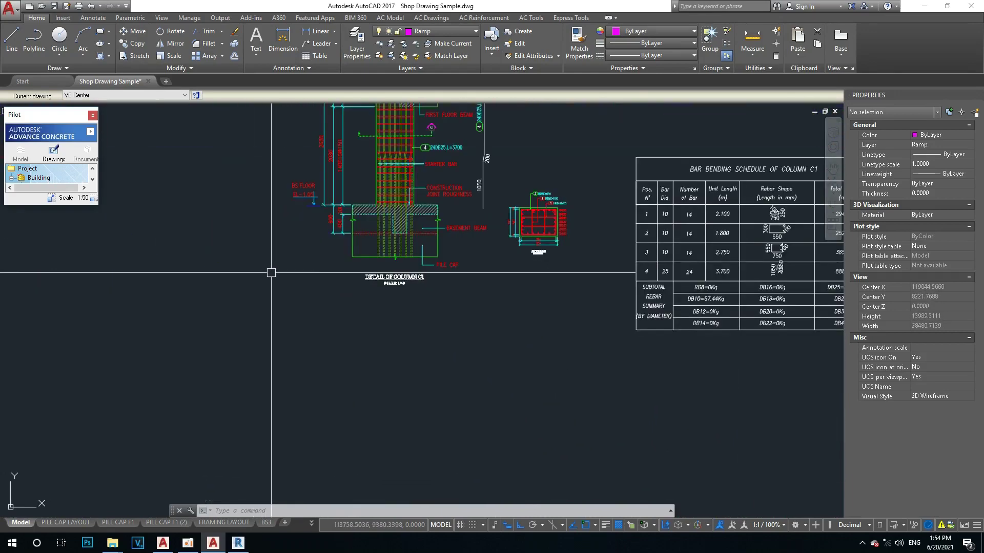
pyautogui.scroll(5, 280, 220)
pyautogui.scroll(-8, 586, 311)
pyautogui.scroll(3, 564, 256)
pyautogui.scroll(6, 509, 254)
pyautogui.scroll(1, 504, 253)
pyautogui.scroll(-2, 476, 302)
pyautogui.scroll(-5, 448, 339)
pyautogui.scroll(3, 466, 329)
# Start moving the copied marker with the M command and begin a selection window
pyautogui.press('m')
pyautogui.press('space')
pyautogui.click(483, 238)
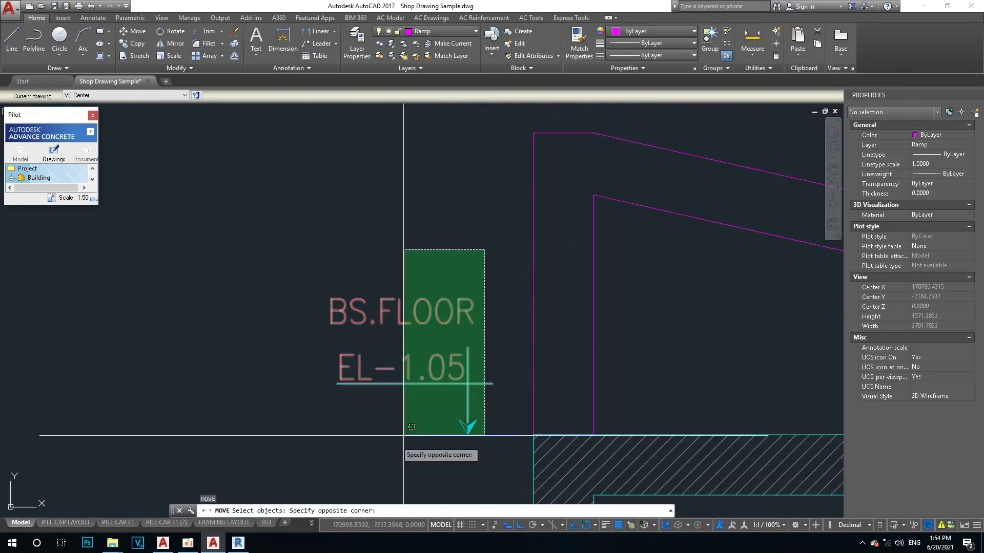
# Select the copied marker and set a move base point, then cancel the move
pyautogui.click(402, 439)
pyautogui.scroll(-2, 409, 392)
pyautogui.press('Return')
pyautogui.click(463, 329)
pyautogui.press('Escape')
pyautogui.scroll(4, 444, 333)
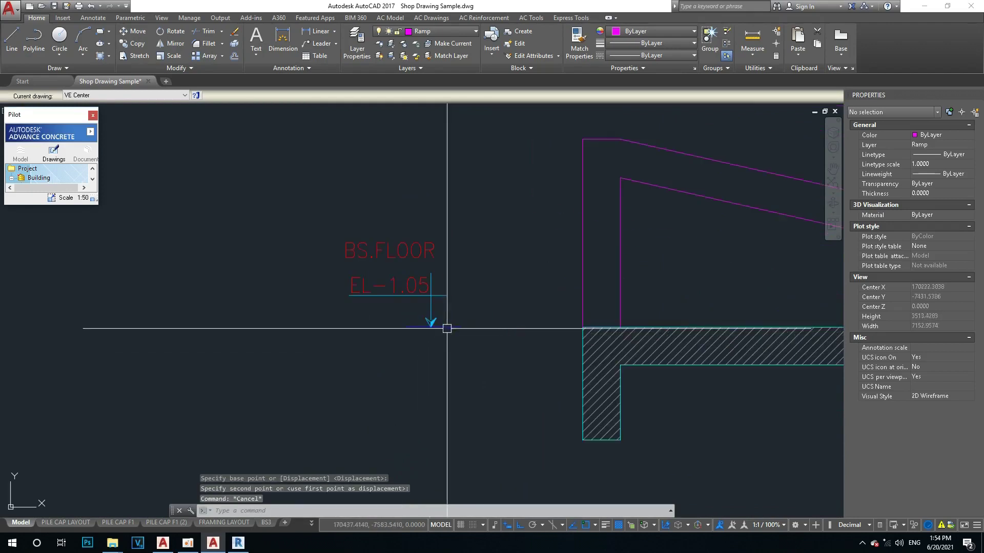
# Scale the ramp's BS.FLOOR marker to 30/40 about its arrow point
pyautogui.press('space')
pyautogui.click(479, 237)
pyautogui.click(378, 415)
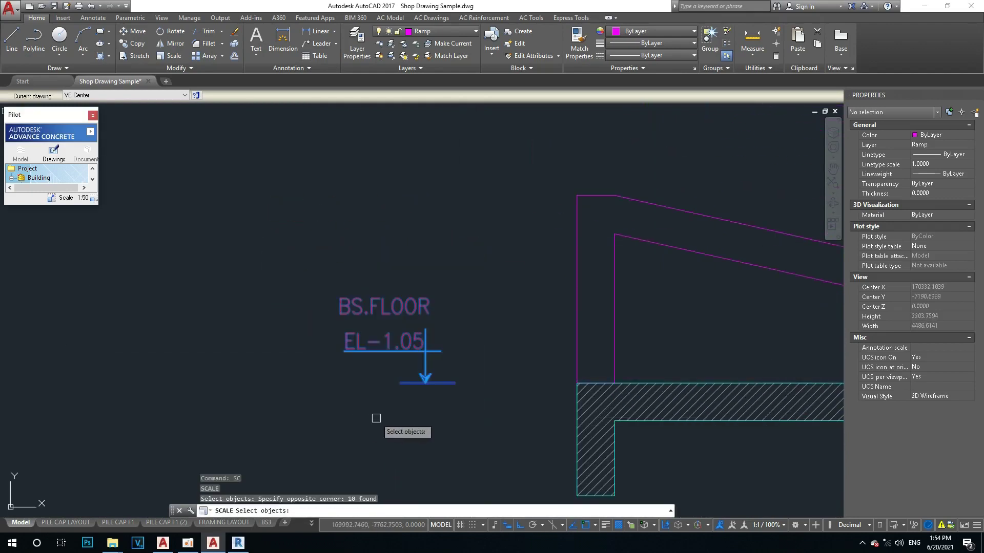
pyautogui.press('Return')
pyautogui.click(454, 382)
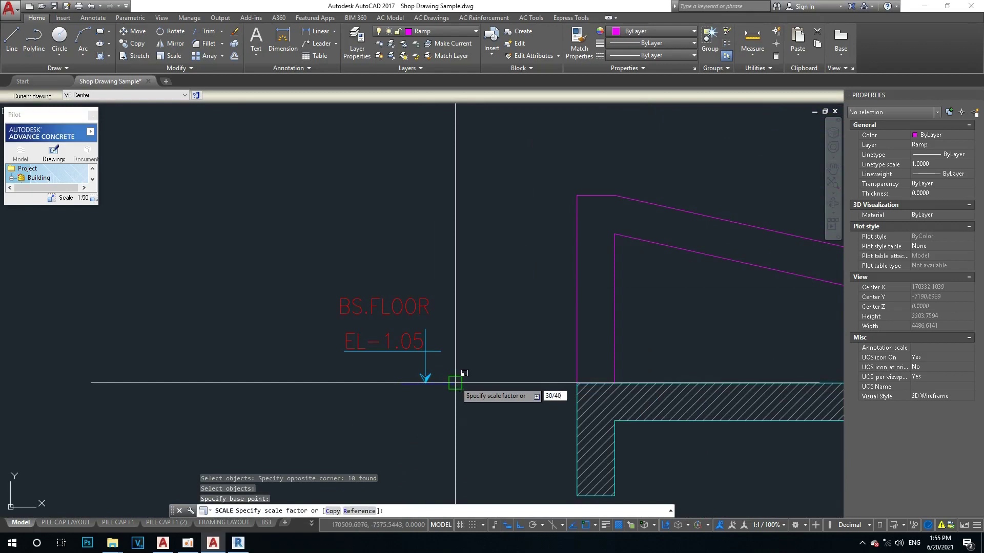
pyautogui.press('Return')
pyautogui.press('Escape')
pyautogui.moveTo(455, 382); pyautogui.dragTo(500, 366, button='middle')
# Copy the scaled marker upward to a second position above the first
pyautogui.write('co')
pyautogui.press('space')
pyautogui.click(487, 406)
pyautogui.press('Return')
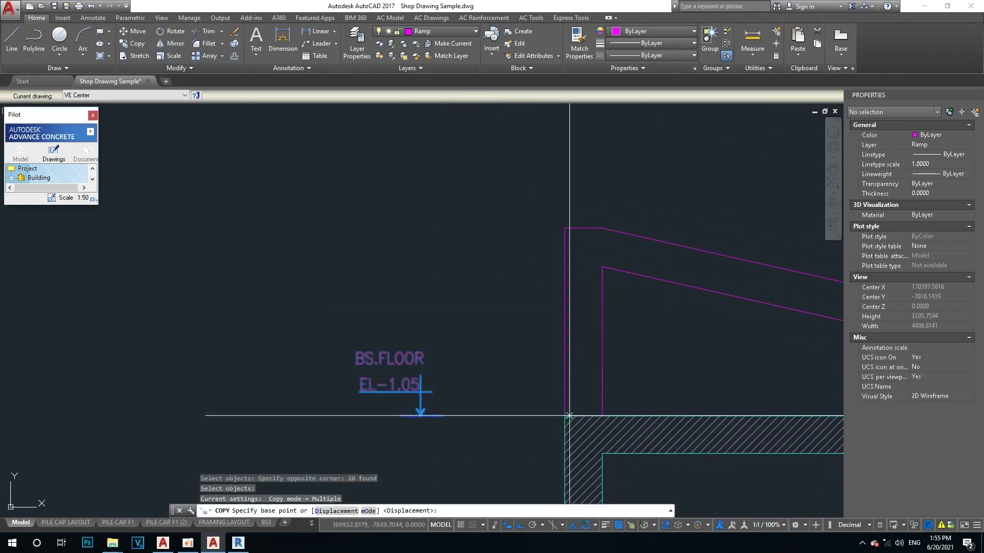
pyautogui.click(565, 415)
pyautogui.click(576, 222)
pyautogui.press('Escape')
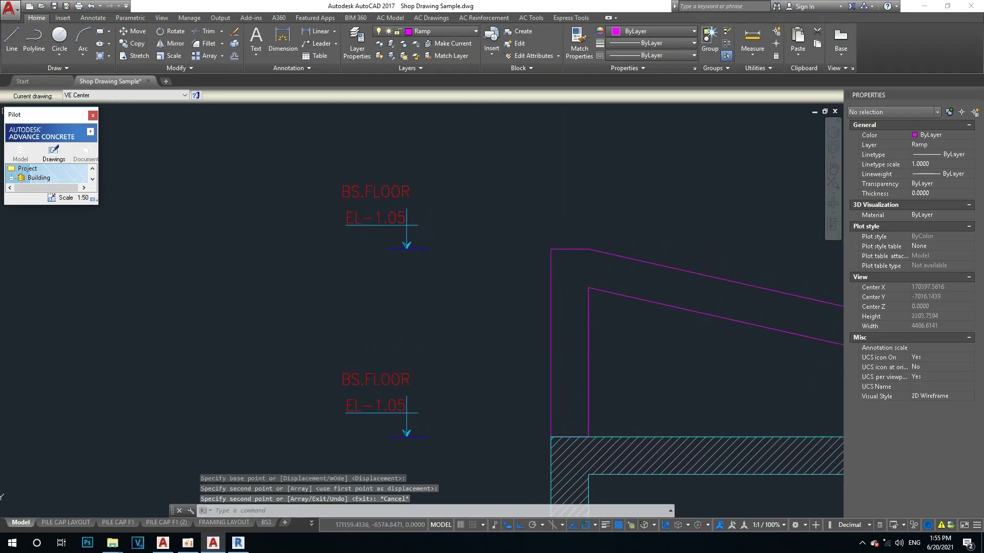
pyautogui.scroll(-2, 524, 276)
pyautogui.write('d')
pyautogui.press('Escape')
pyautogui.press('Escape')
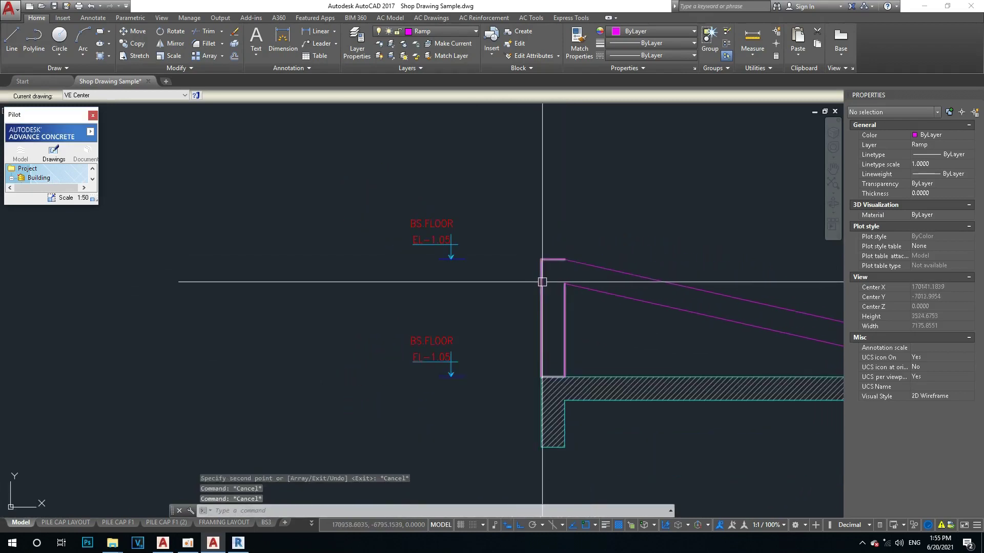
# Open the upper marker's BS.FLOOR text for editing and begin retyping it as 'N'
pyautogui.scroll(4, 514, 235)
pyautogui.moveTo(493, 246)
pyautogui.mouseDown(button='middle')
pyautogui.moveTo(437, 260)
pyautogui.moveTo(519, 263)
pyautogui.mouseUp(button='middle')
pyautogui.scroll(-3, 351, 230)
pyautogui.scroll(3, 359, 226)
pyautogui.click(359, 225)
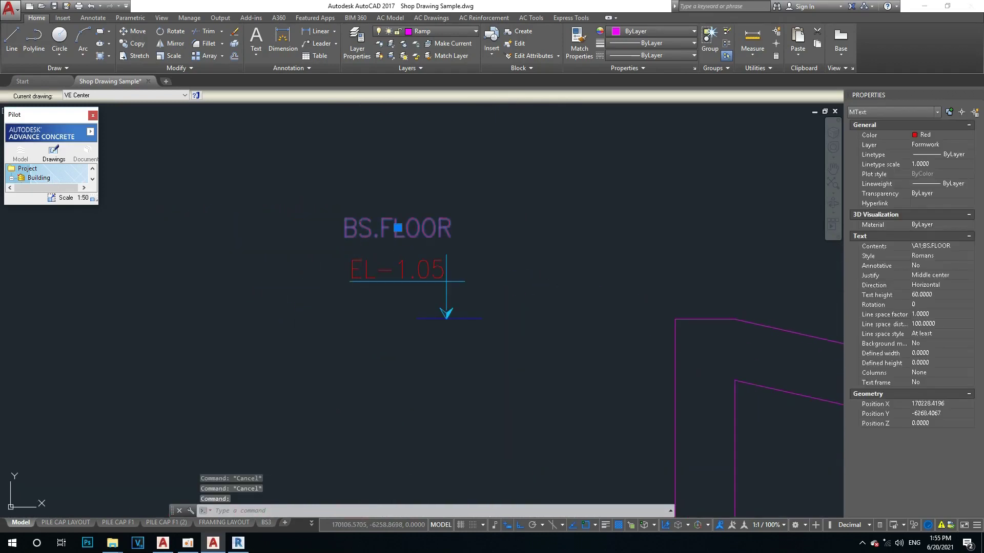
pyautogui.doubleClick(360, 231)
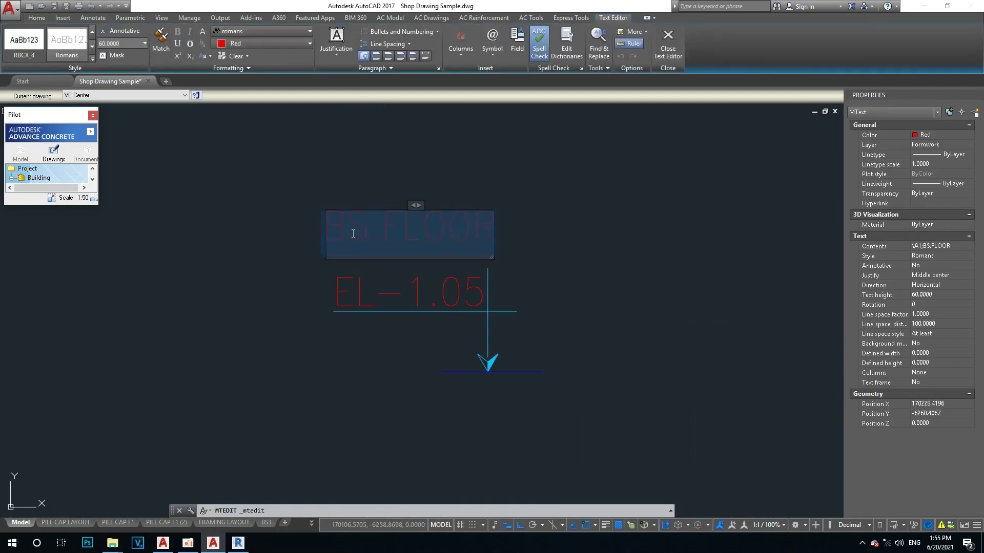
pyautogui.write('N')
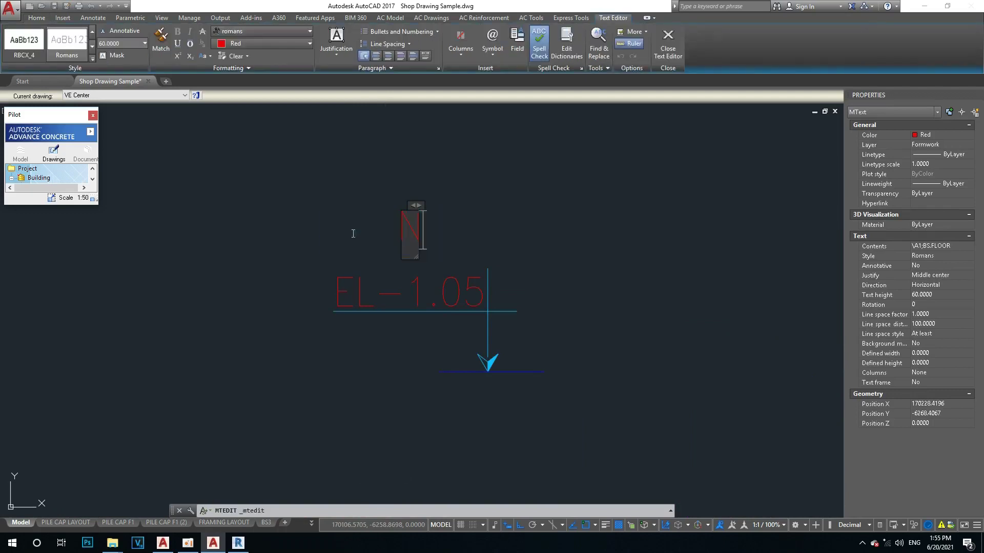
pyautogui.press('BackSpace')
pyautogui.press('BackSpace')
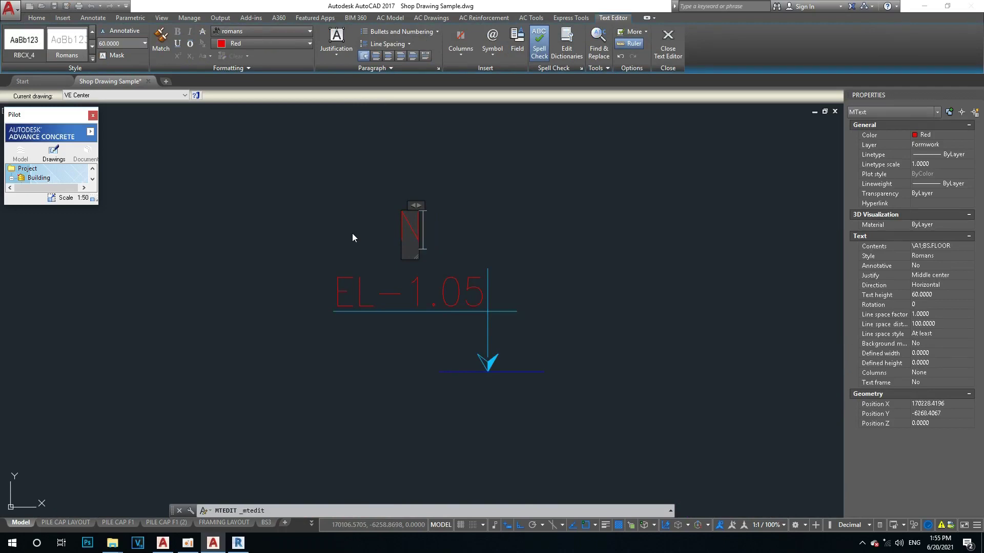
# Finish the label above the level marker as NAT and keep the text change
pyautogui.write('AT')
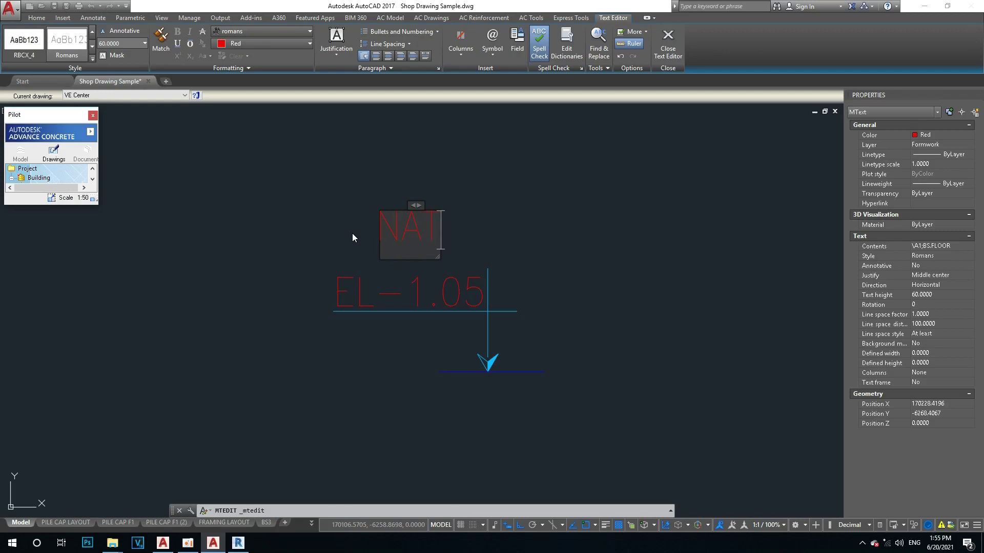
pyautogui.press('Escape')
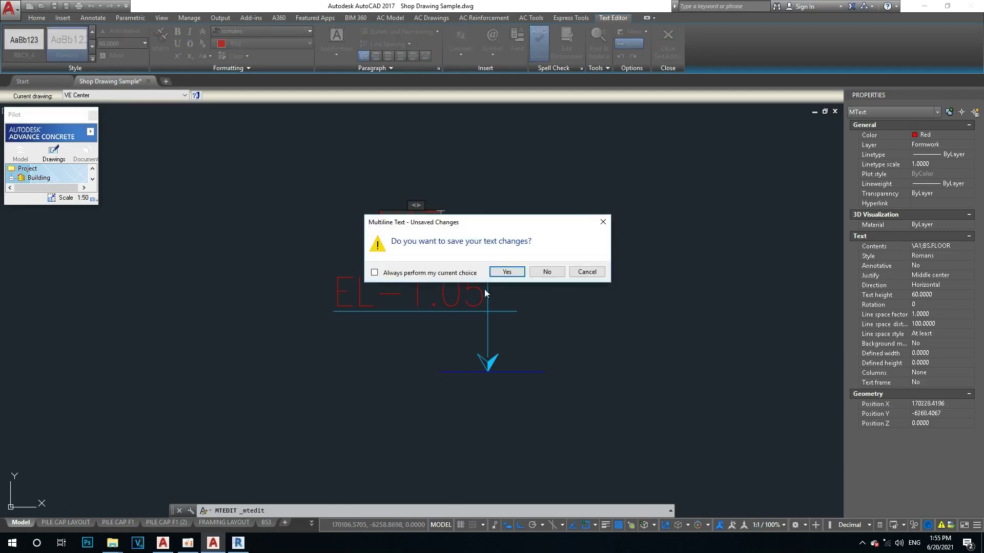
pyautogui.click(507, 272)
pyautogui.click(351, 362)
pyautogui.scroll(-3, 406, 417)
pyautogui.scroll(-3, 406, 417)
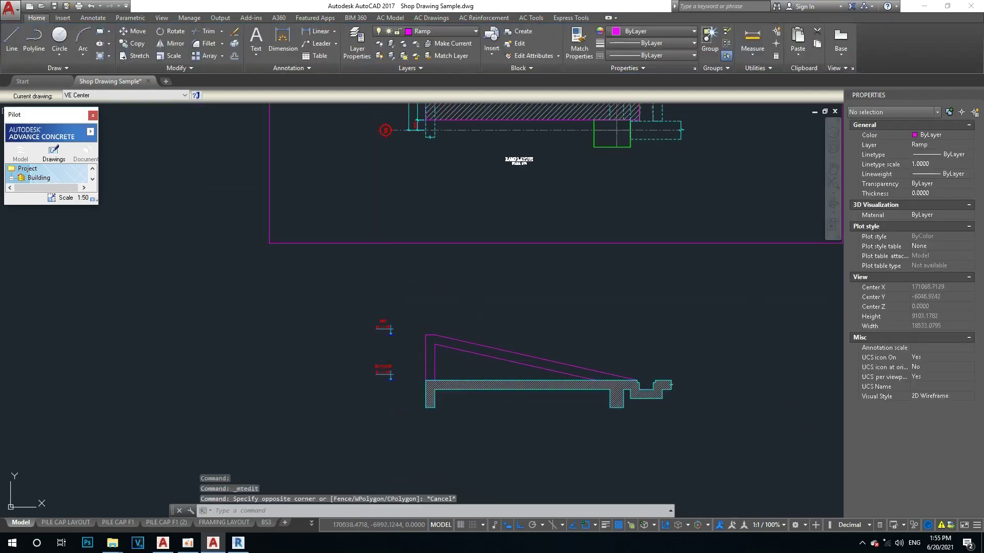
pyautogui.press('Escape')
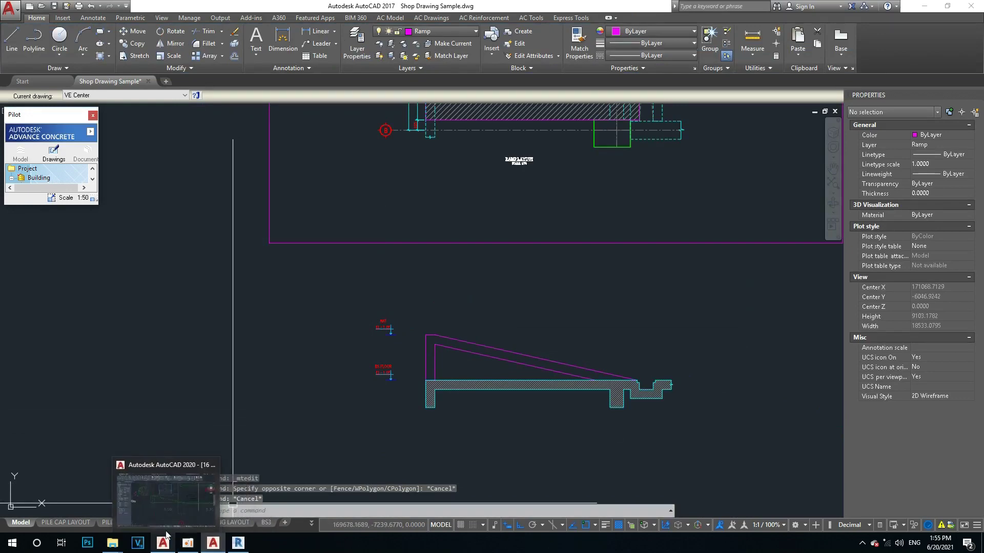
# Check the AutoCAD 2020 drawing, minimize it, and zoom back to select the EL-1.05 label
pyautogui.moveTo(162, 543)
pyautogui.click(199, 497)
pyautogui.scroll(2, 643, 266)
pyautogui.scroll(-4, 467, 257)
pyautogui.scroll(2, 467, 257)
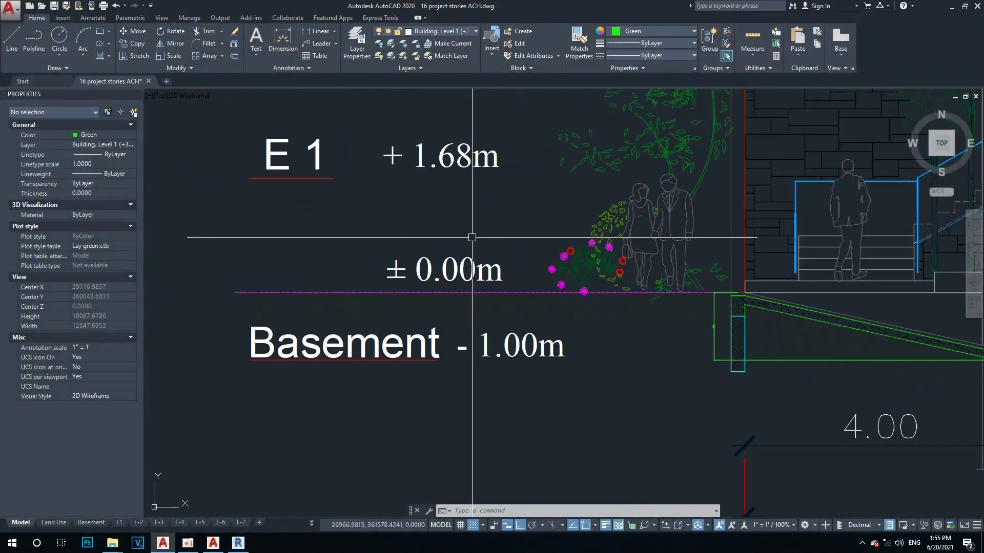
pyautogui.click(948, 10)
pyautogui.scroll(2, 420, 266)
pyautogui.scroll(2, 422, 252)
pyautogui.scroll(2, 435, 261)
pyautogui.click(439, 264)
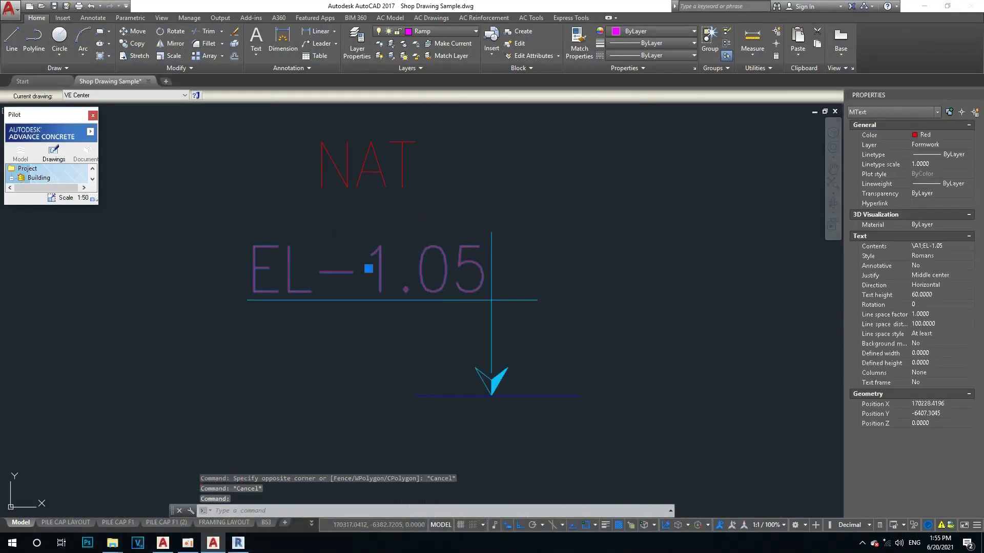
# Change the copied level label from EL-1.05 to EL±0.00 using %%p0.00
pyautogui.doubleClick(408, 276)
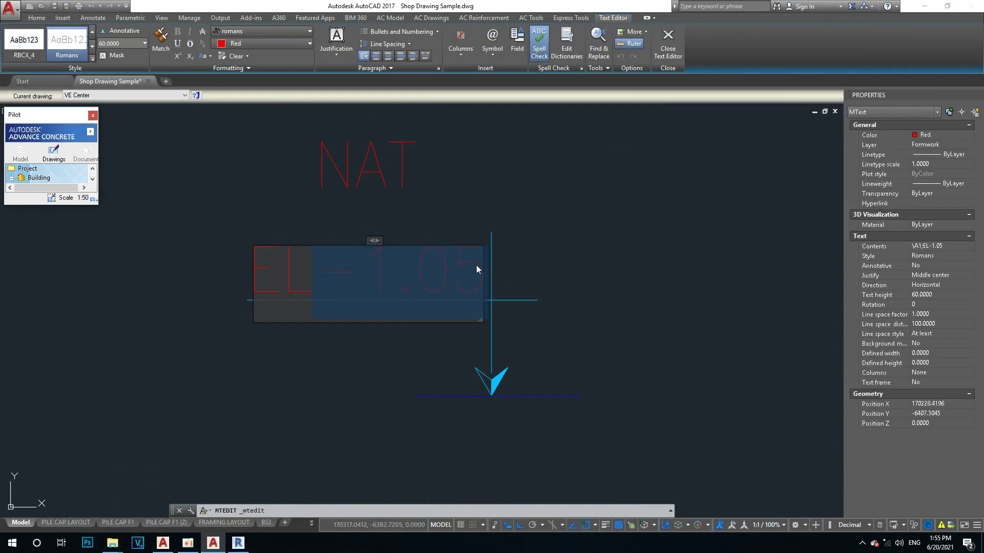
pyautogui.write('%%')
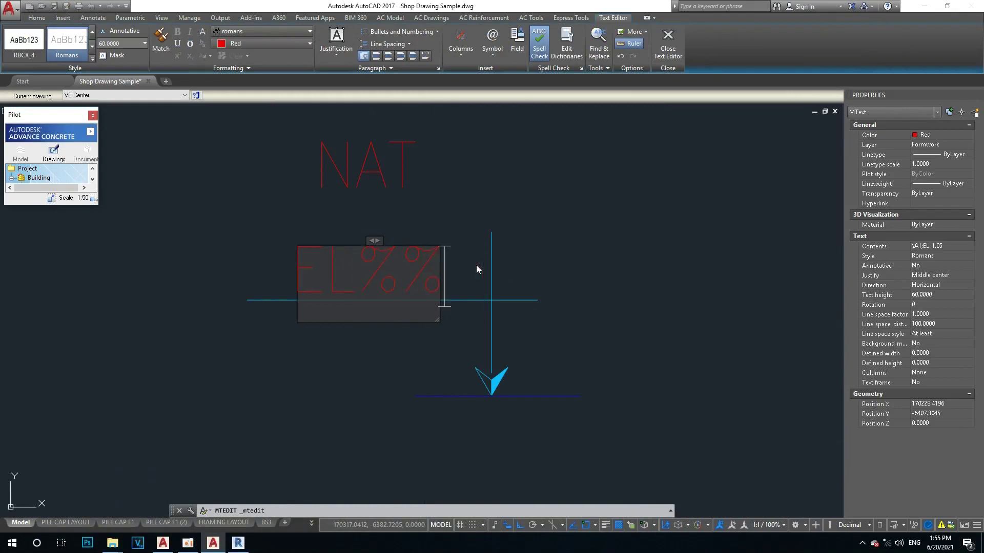
pyautogui.write('p')
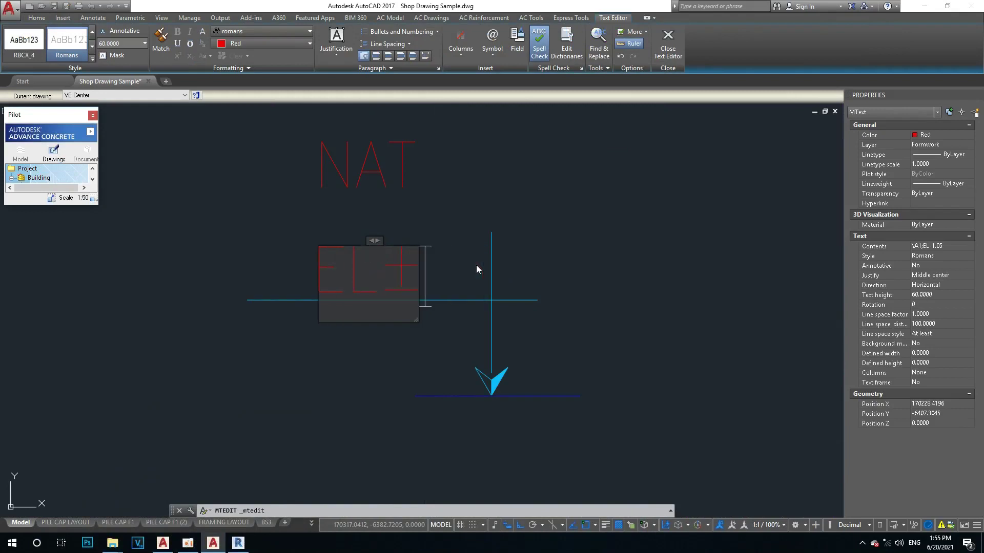
pyautogui.write('0.00')
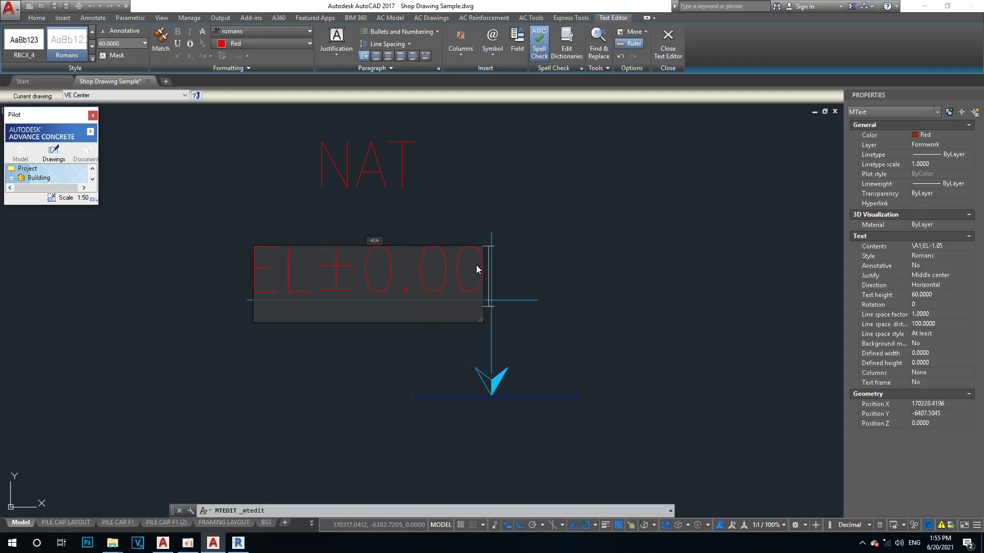
pyautogui.click(475, 265)
# Erase the NAT text above the marker and bring up the Dimension Style Manager
pyautogui.moveTo(452, 203); pyautogui.dragTo(424, 183, button='middle')
pyautogui.click(300, 259)
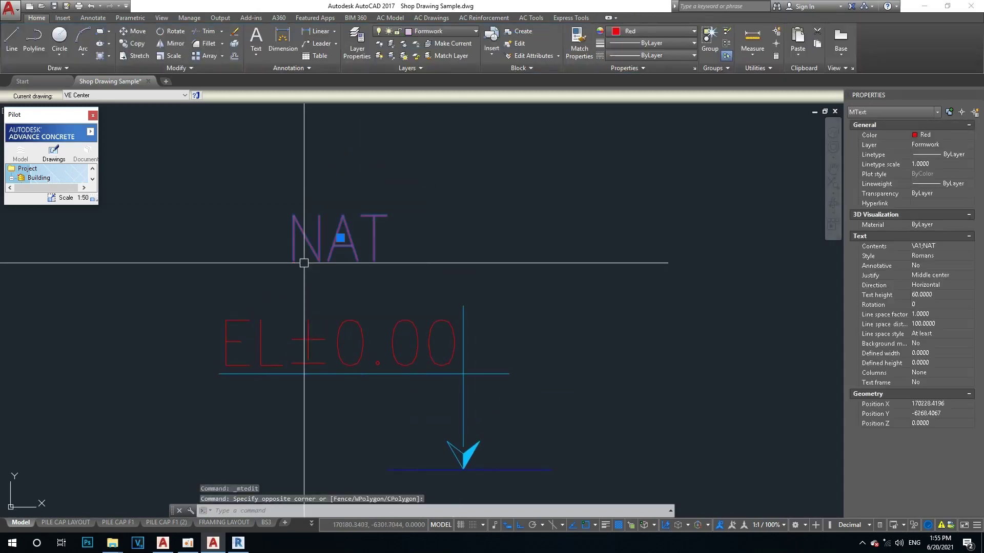
pyautogui.scroll(-5, 302, 261)
pyautogui.write('E')
pyautogui.press('Return')
pyautogui.press('Escape')
pyautogui.press('Escape')
pyautogui.moveTo(433, 329); pyautogui.dragTo(415, 225, button='middle')
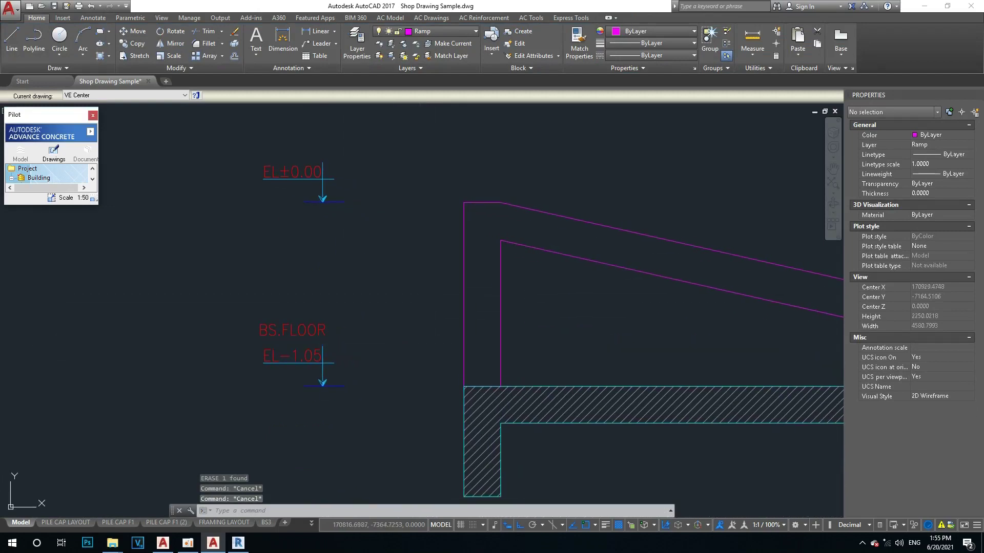
pyautogui.write('D')
pyautogui.press('Return')
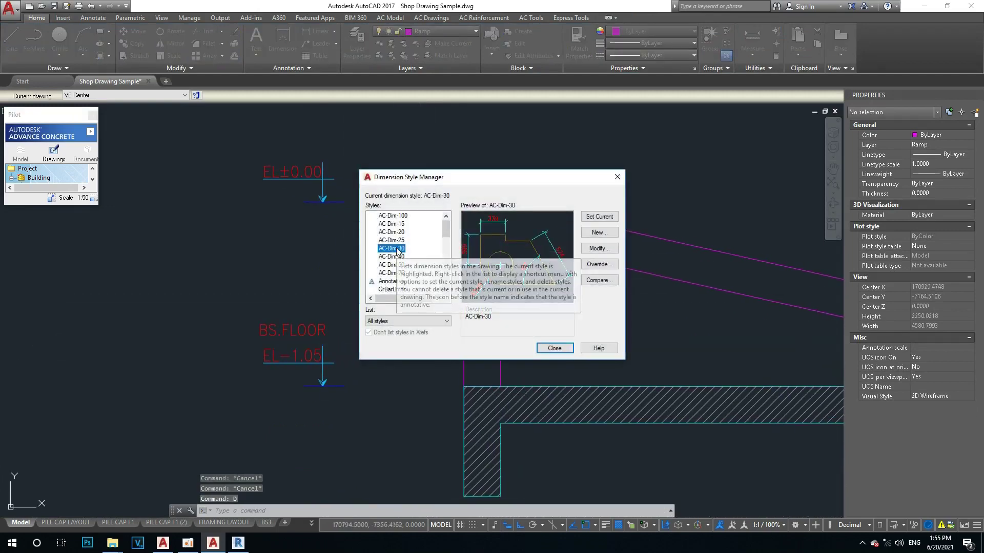
# Place a vertical 1000 linear dimension on the ramp's left wall
pyautogui.press('Escape')
pyautogui.scroll(-1, 389, 365)
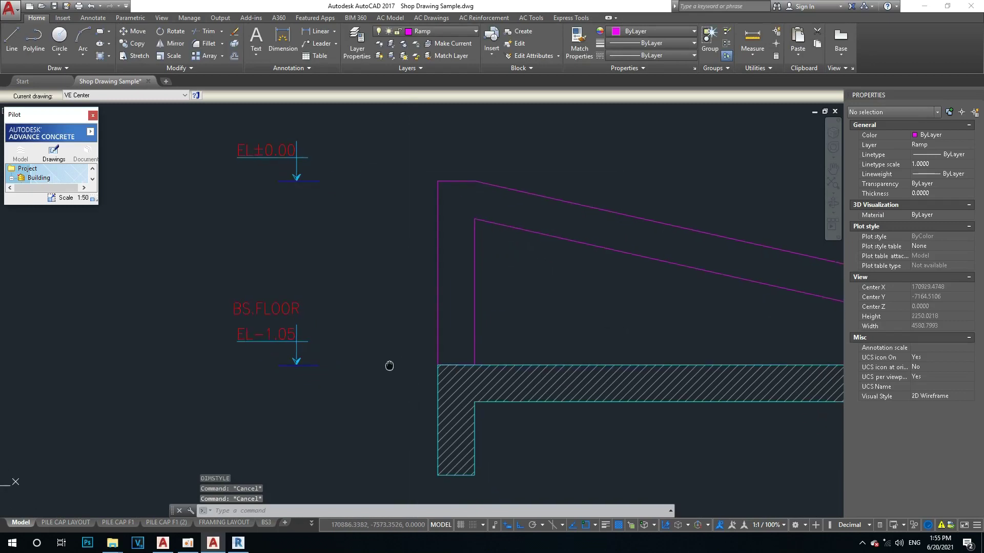
pyautogui.scroll(-2, 389, 367)
pyautogui.write('DLI')
pyautogui.press('Return')
pyautogui.click(420, 366)
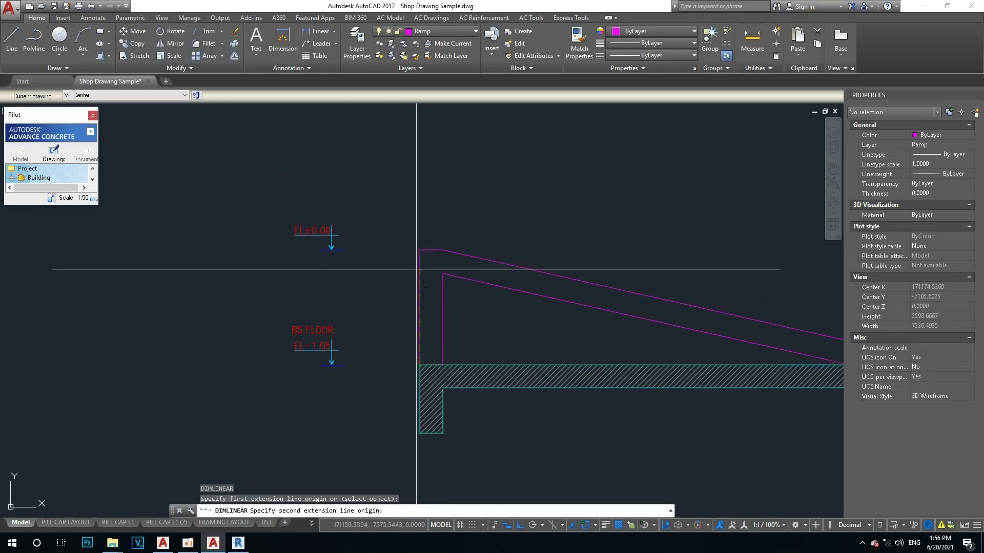
pyautogui.click(420, 250)
pyautogui.scroll(3, 401, 296)
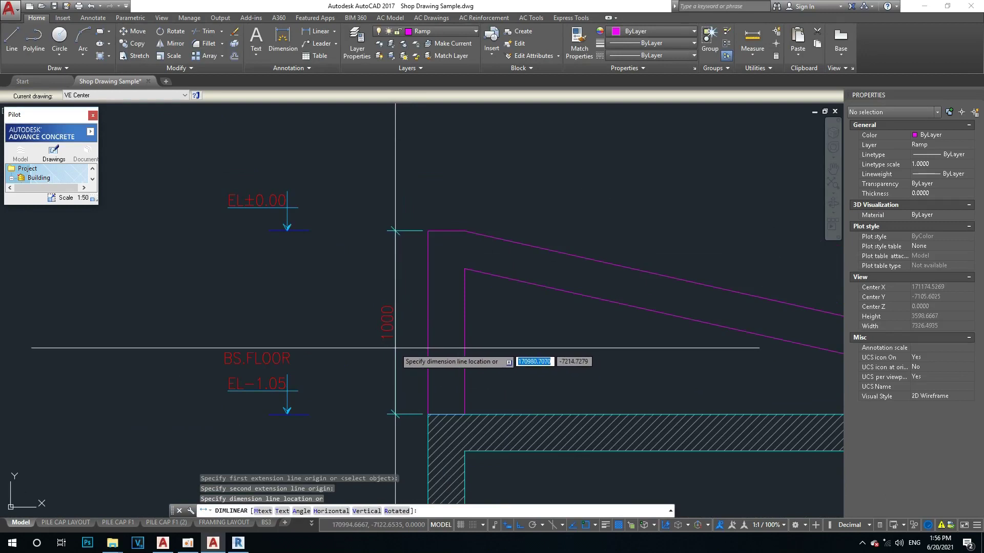
pyautogui.press('Return')
pyautogui.press('Escape')
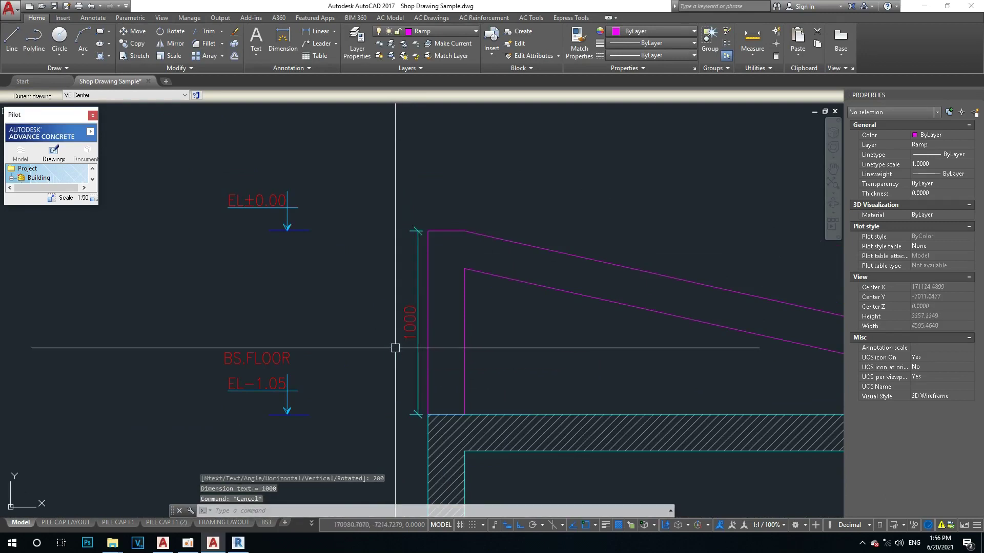
# Erase the misplaced 1000 dimension and redraw it to the left of the wall
pyautogui.click(414, 401)
pyautogui.write('e')
pyautogui.press('Return')
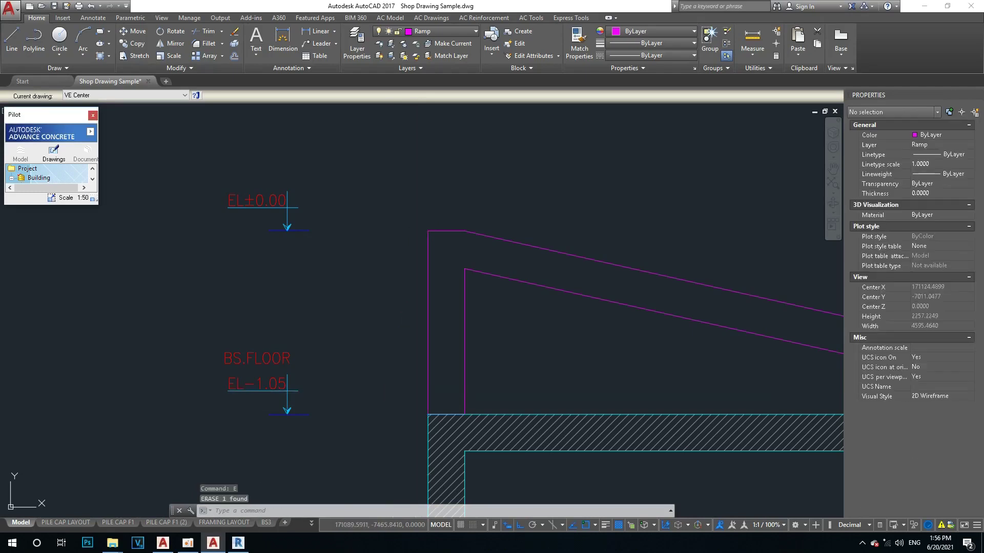
pyautogui.click(317, 30)
pyautogui.click(428, 414)
pyautogui.click(428, 231)
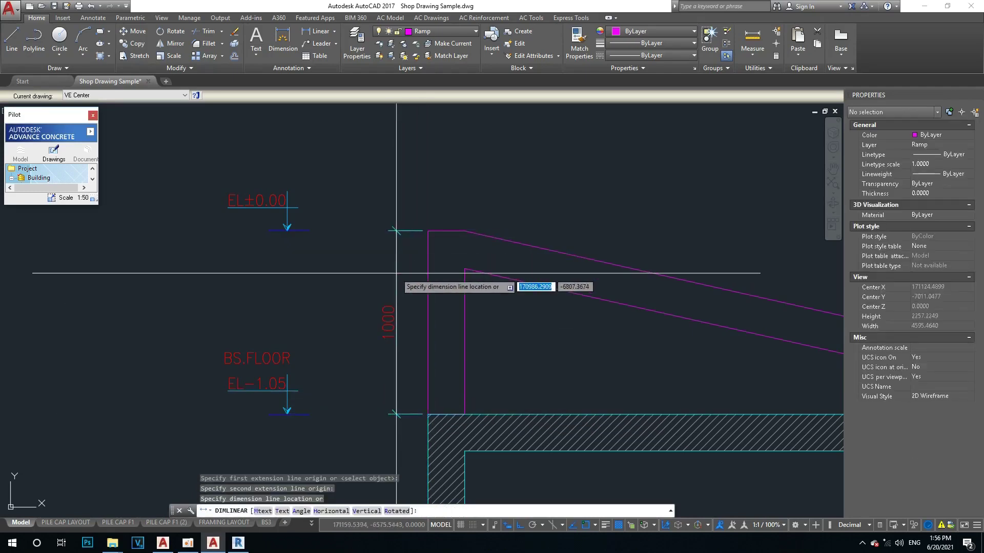
pyautogui.click(396, 273)
# Select the level markers for a move, then cancel the move
pyautogui.moveTo(336, 371); pyautogui.dragTo(377, 334, button='middle')
pyautogui.write('m')
pyautogui.press('Return')
pyautogui.click(364, 121)
pyautogui.click(295, 301)
pyautogui.press('Return')
pyautogui.click(350, 377)
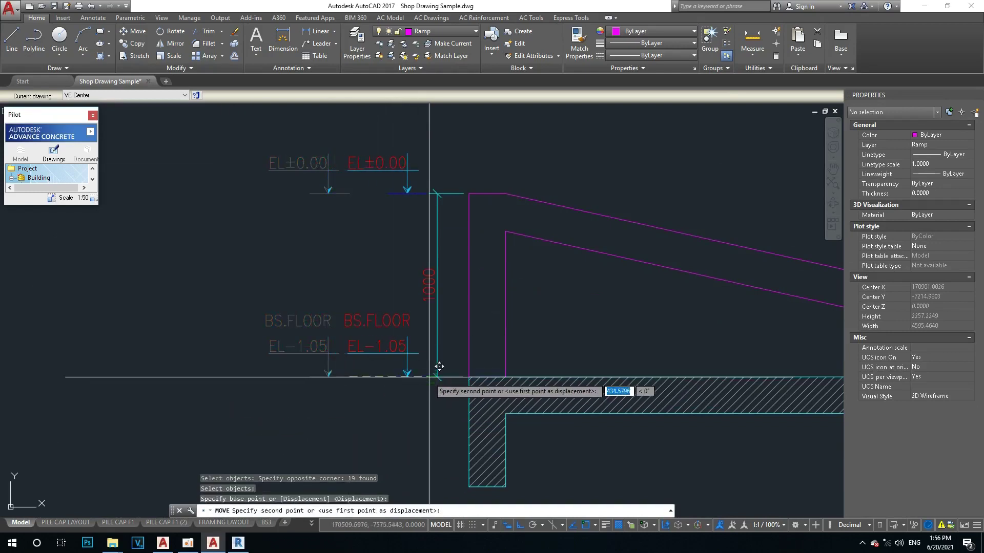
pyautogui.press('Escape')
# Recentre the view on the ramp's left end and select the 1000 dimension
pyautogui.scroll(-3, 527, 256)
pyautogui.scroll(3, 319, 242)
pyautogui.moveTo(316, 236); pyautogui.dragTo(319, 217, button='middle')
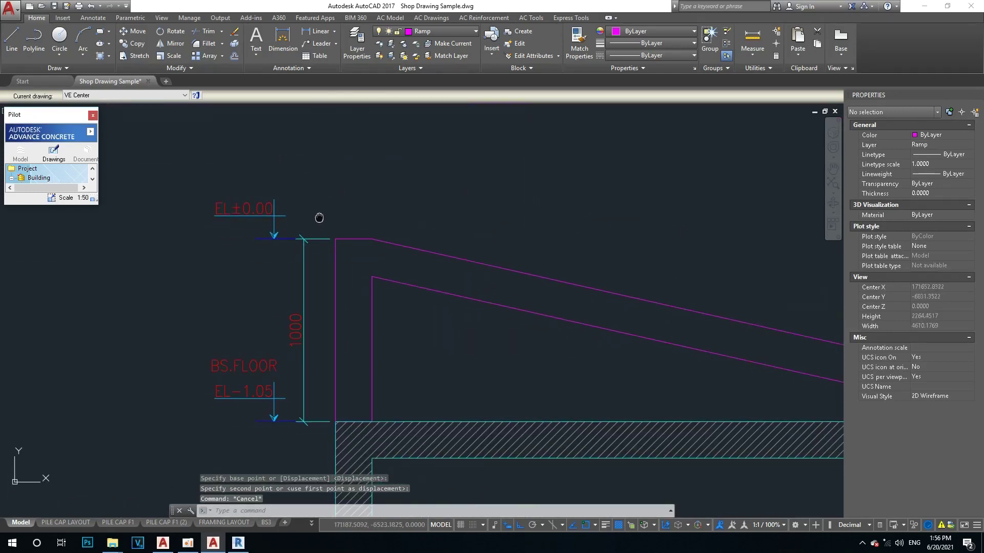
pyautogui.scroll(4, 251, 352)
pyautogui.scroll(-3, 351, 345)
pyautogui.scroll(-2, 500, 329)
pyautogui.scroll(-3, 390, 327)
pyautogui.scroll(4, 473, 336)
pyautogui.scroll(-6, 526, 336)
pyautogui.scroll(2, 520, 296)
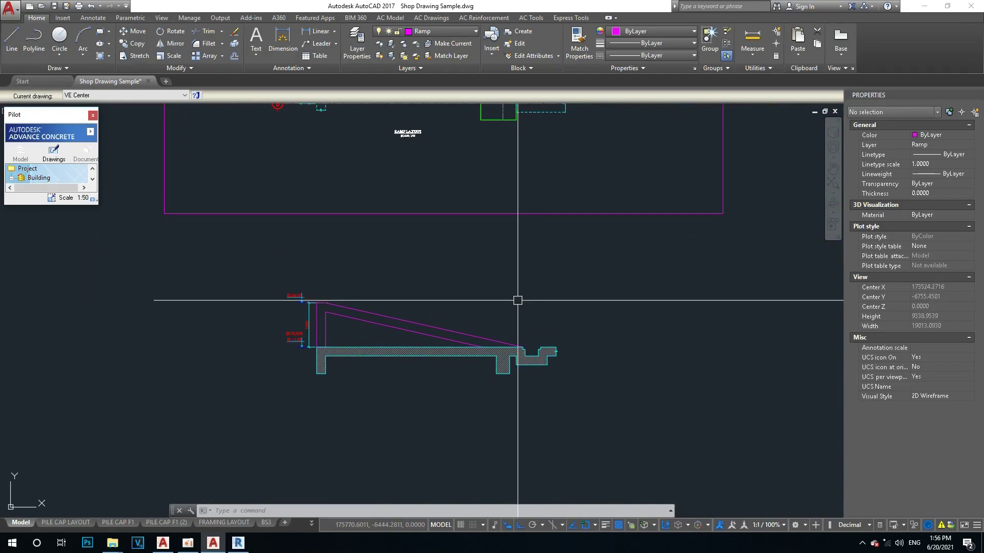
pyautogui.scroll(2, 455, 322)
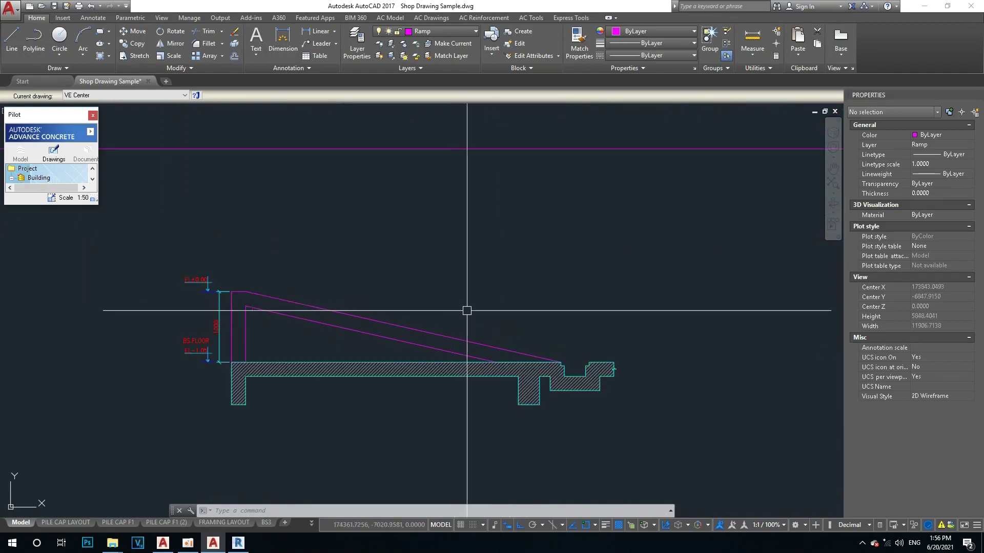
pyautogui.scroll(3, 403, 328)
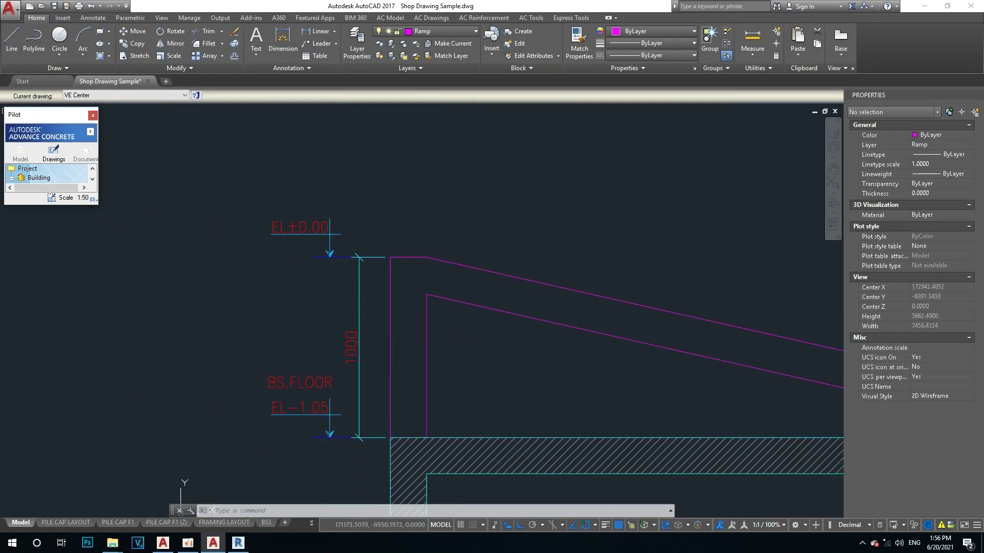
pyautogui.click(367, 285)
pyautogui.click(314, 295)
pyautogui.scroll(-1, 336, 315)
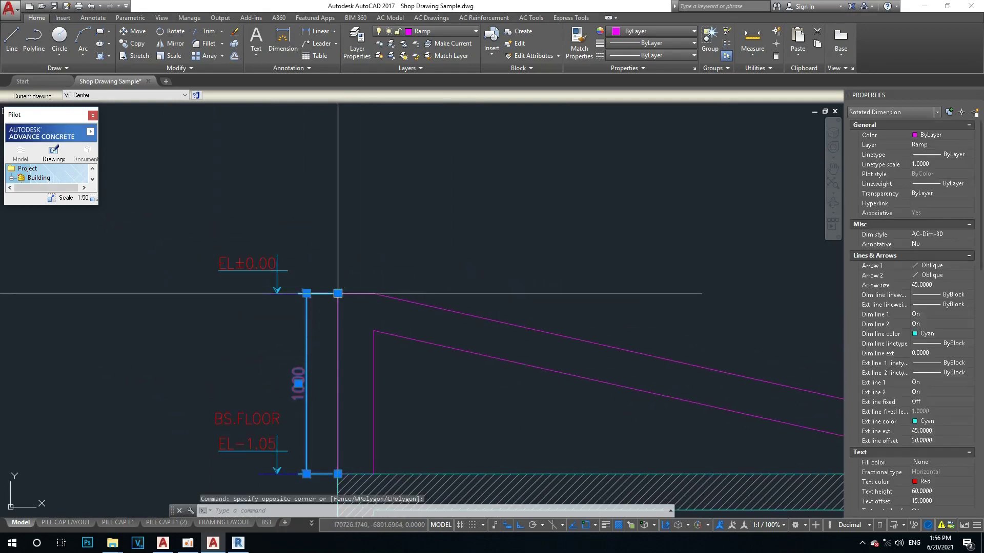
# Stretch the dimension's top endpoint down so it measures 795
pyautogui.click(338, 293)
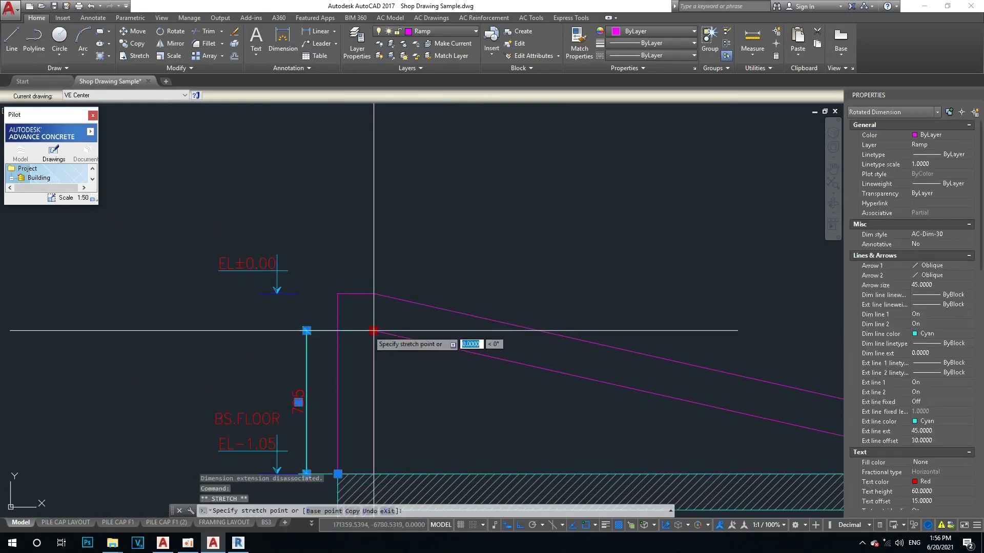
pyautogui.click(336, 332)
pyautogui.press('Escape')
pyautogui.press('Escape')
# Add a 205 linear dimension at the ramp's top corner beside the 795
pyautogui.moveTo(323, 312); pyautogui.dragTo(365, 308, button='middle')
pyautogui.write('dli')
pyautogui.press('Return')
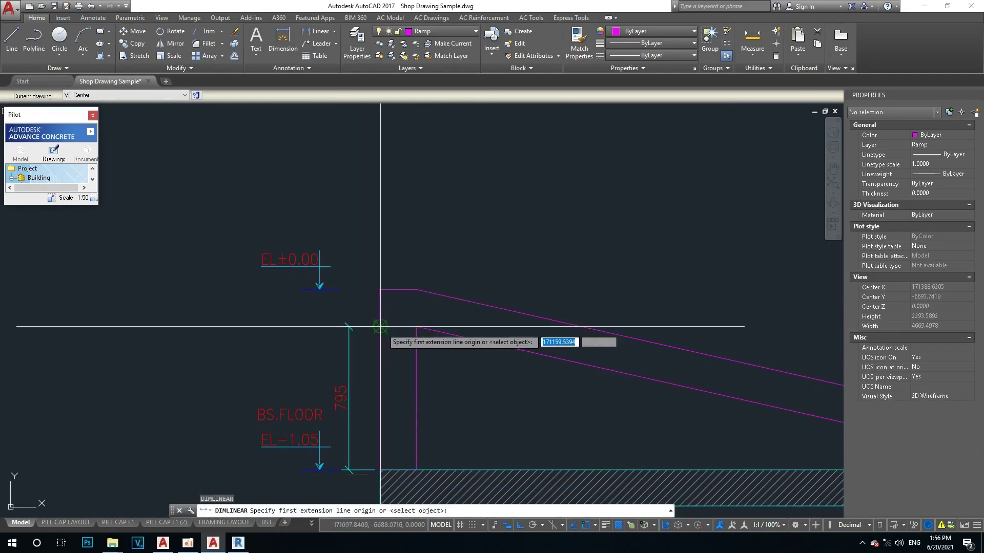
pyautogui.click(380, 331)
pyautogui.click(380, 289)
pyautogui.scroll(3, 353, 329)
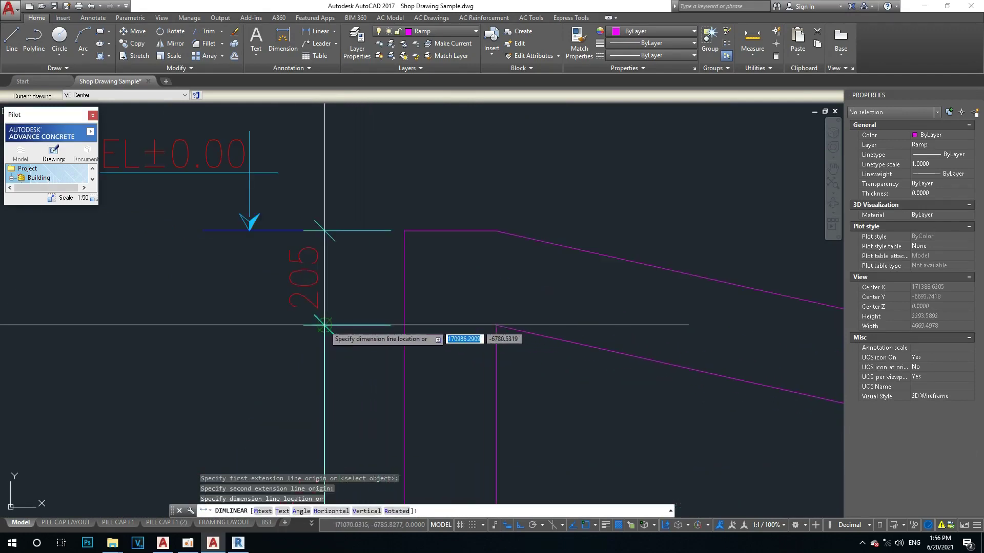
pyautogui.click(325, 322)
pyautogui.scroll(-3, 406, 284)
pyautogui.press('Escape')
# Move the level labels further left to line up with the ramp
pyautogui.scroll(-2, 358, 295)
pyautogui.scroll(2, 356, 292)
pyautogui.moveTo(355, 292); pyautogui.dragTo(408, 272, button='middle')
pyautogui.scroll(-2, 424, 267)
pyautogui.write('m')
pyautogui.press('Return')
pyautogui.moveTo(440, 187); pyautogui.dragTo(354, 369)
pyautogui.press('Return')
pyautogui.click(347, 380)
pyautogui.click(310, 380)
# Add the overall 1000 height dimension from the slab corner to the slab top
pyautogui.write('dli')
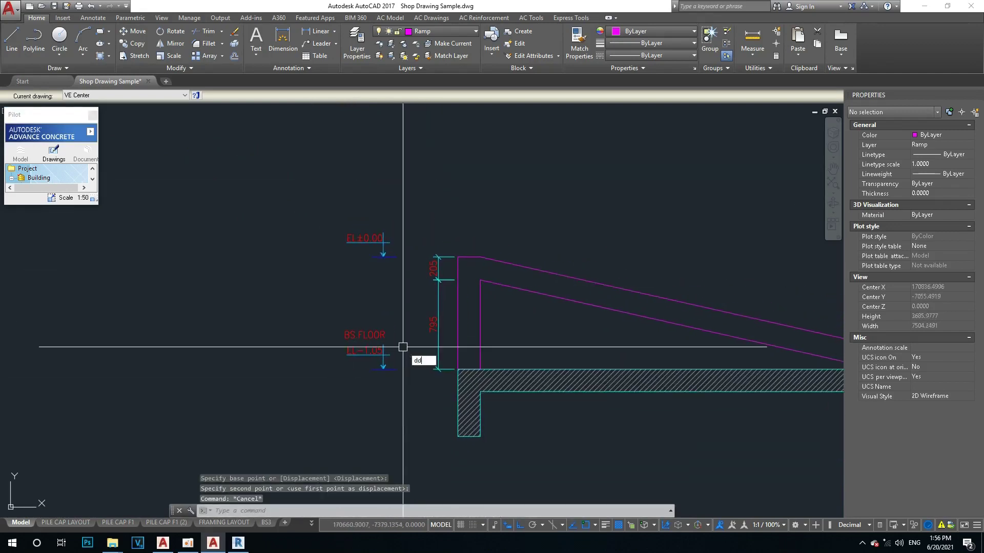
pyautogui.press('Return')
pyautogui.click(457, 369)
pyautogui.click(458, 257)
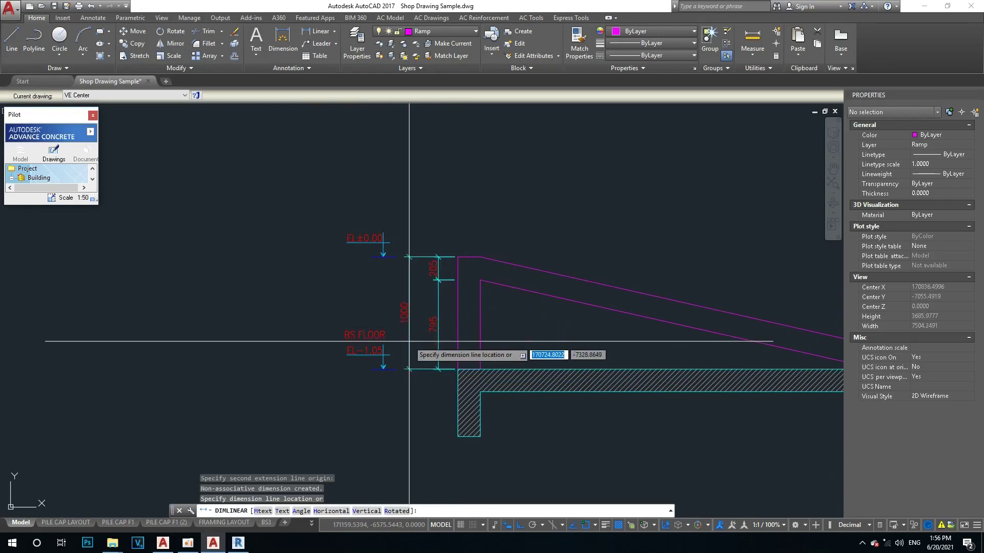
pyautogui.scroll(2, 410, 340)
pyautogui.click(425, 339)
pyautogui.press('Escape')
pyautogui.scroll(-2, 466, 397)
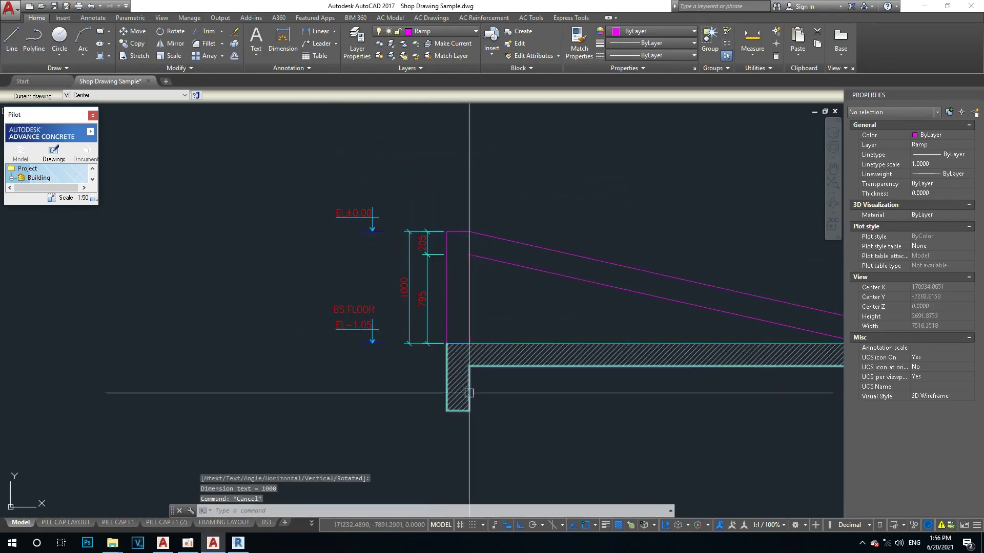
pyautogui.scroll(-1, 403, 202)
# Window-select the level labels for another move, then abandon it
pyautogui.write('m')
pyautogui.press('Return')
pyautogui.click(395, 159)
pyautogui.click(320, 359)
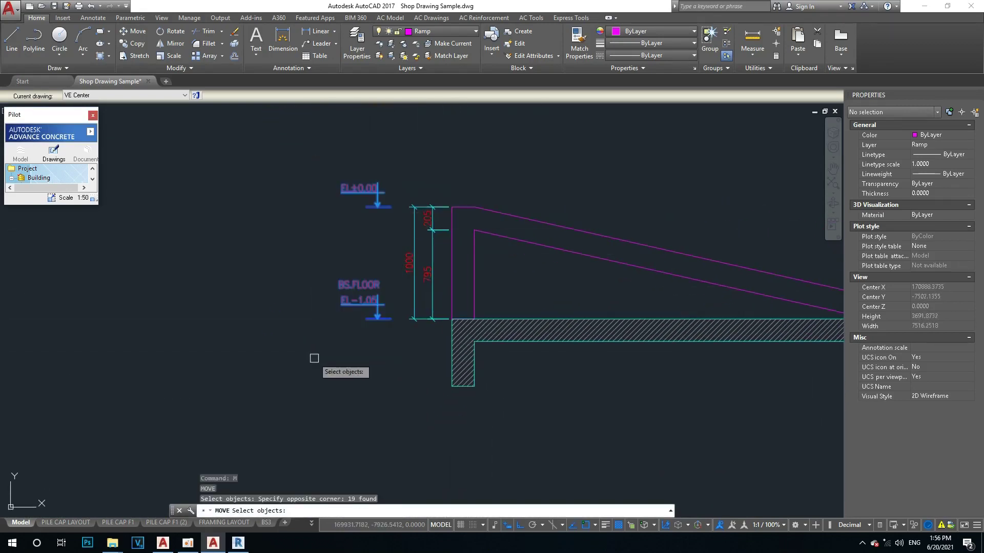
pyautogui.press('Return')
pyautogui.click(285, 362)
pyautogui.press('Escape')
# Reselect the level labels with a crossing window, pick a base point, and cancel the move
pyautogui.press('space')
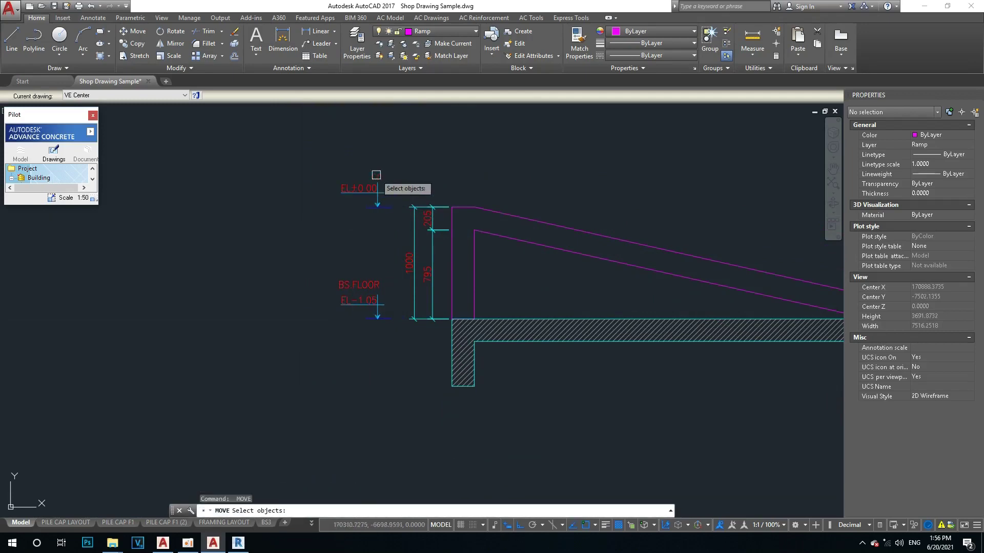
pyautogui.click(400, 159)
pyautogui.click(305, 352)
pyautogui.press('Return')
pyautogui.scroll(3, 359, 328)
pyautogui.click(383, 323)
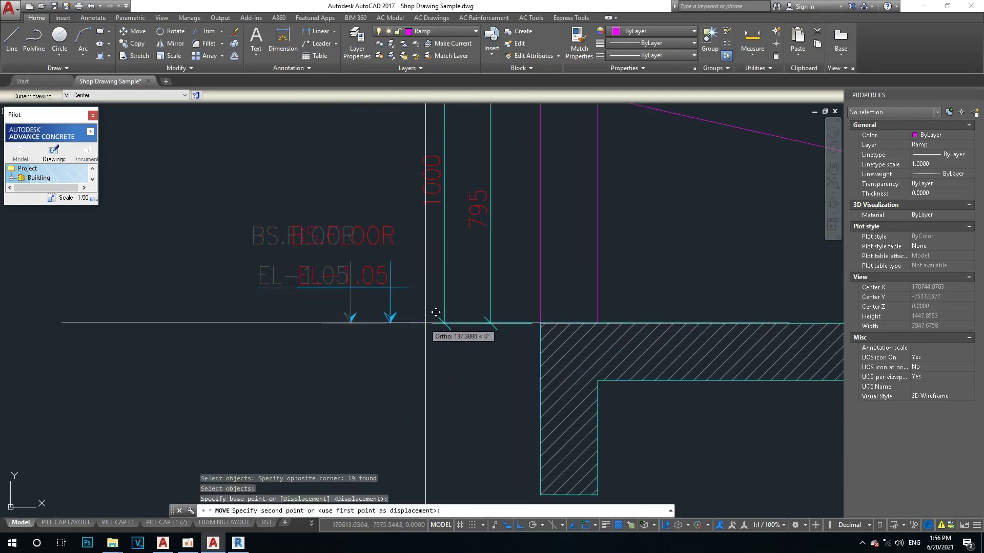
pyautogui.scroll(-5, 440, 333)
pyautogui.scroll(-3, 453, 363)
pyautogui.press('Escape')
pyautogui.scroll(3, 440, 348)
pyautogui.scroll(1, 374, 323)
# Dimension the 200 width of the left wall at its base
pyautogui.write('dli')
pyautogui.press('Return')
pyautogui.moveTo(335, 416); pyautogui.dragTo(328, 387, button='middle')
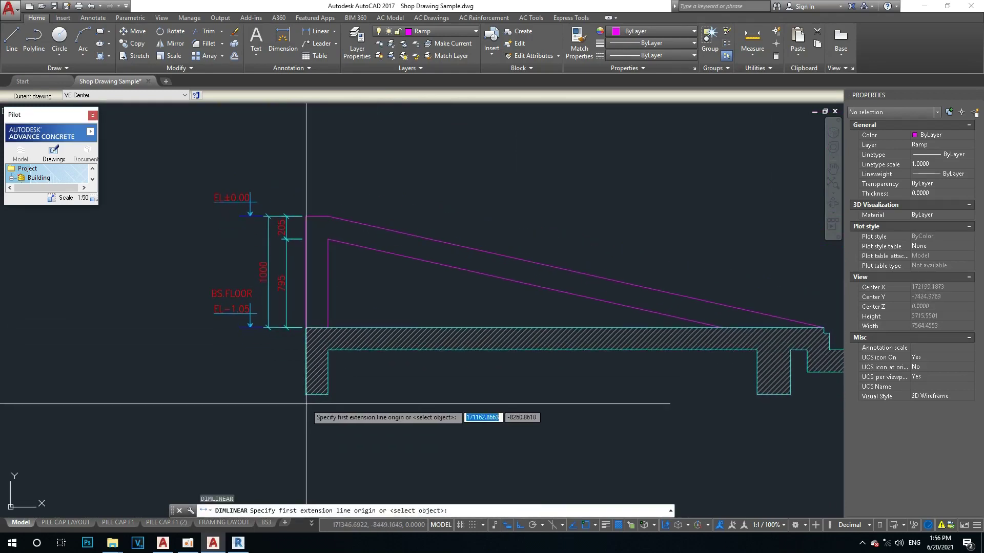
pyautogui.click(306, 394)
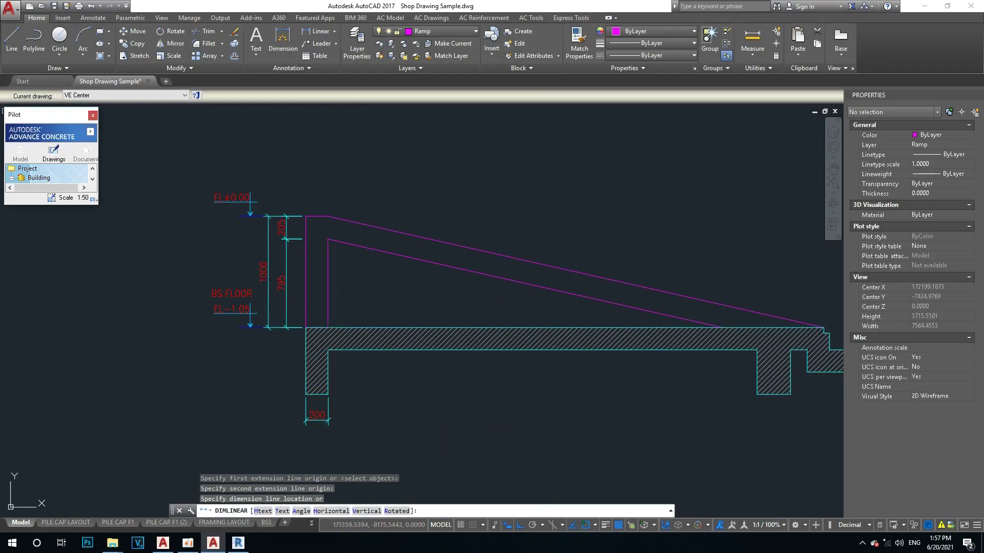
pyautogui.click(331, 421)
pyautogui.press('Escape')
# Continue the chain along the underside with 3850, 300, 150, 200 and 300
pyautogui.press('Return')
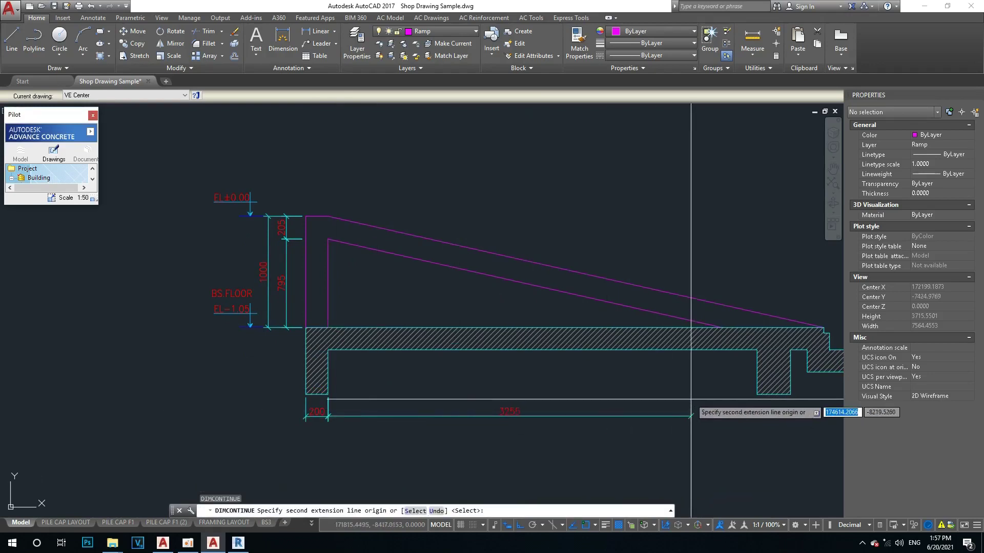
pyautogui.click(757, 394)
pyautogui.click(790, 394)
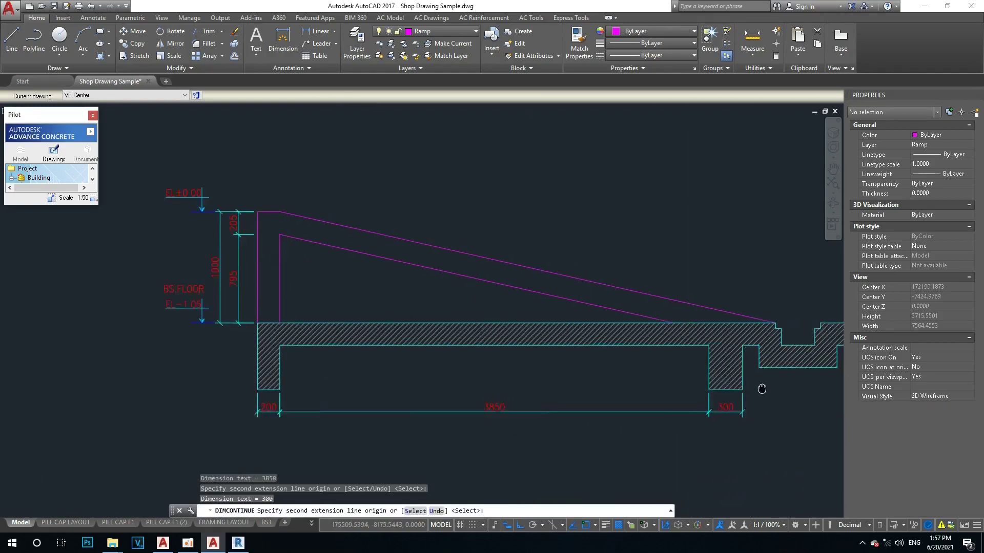
pyautogui.moveTo(790, 394); pyautogui.dragTo(640, 369, button='middle')
pyautogui.click(657, 347)
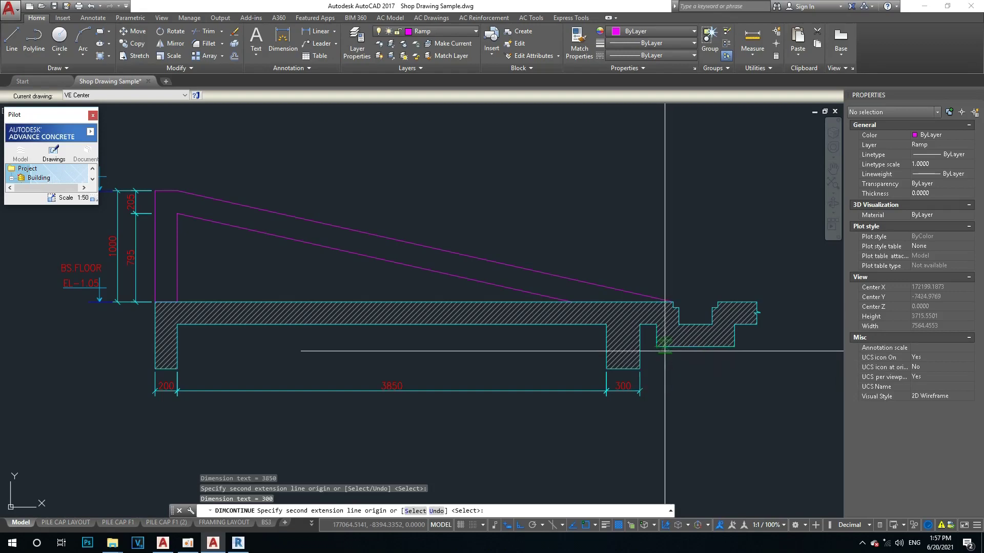
pyautogui.click(678, 324)
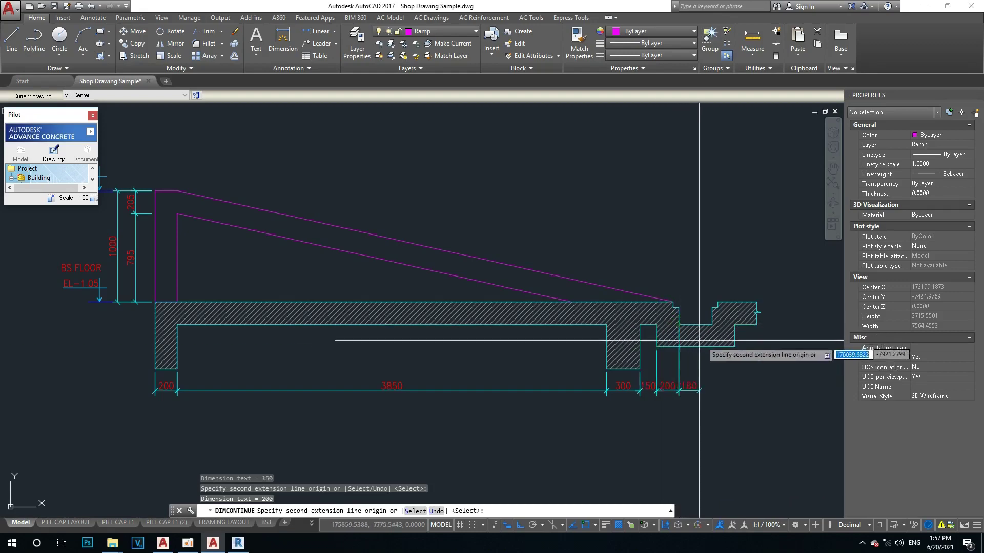
pyautogui.click(712, 325)
pyautogui.press('Escape')
pyautogui.press('Escape')
# Crossing-select three of the right-hand chain dimensions
pyautogui.scroll(3, 735, 346)
pyautogui.click(720, 356)
pyautogui.click(600, 369)
pyautogui.scroll(3, 521, 325)
pyautogui.scroll(-4, 521, 325)
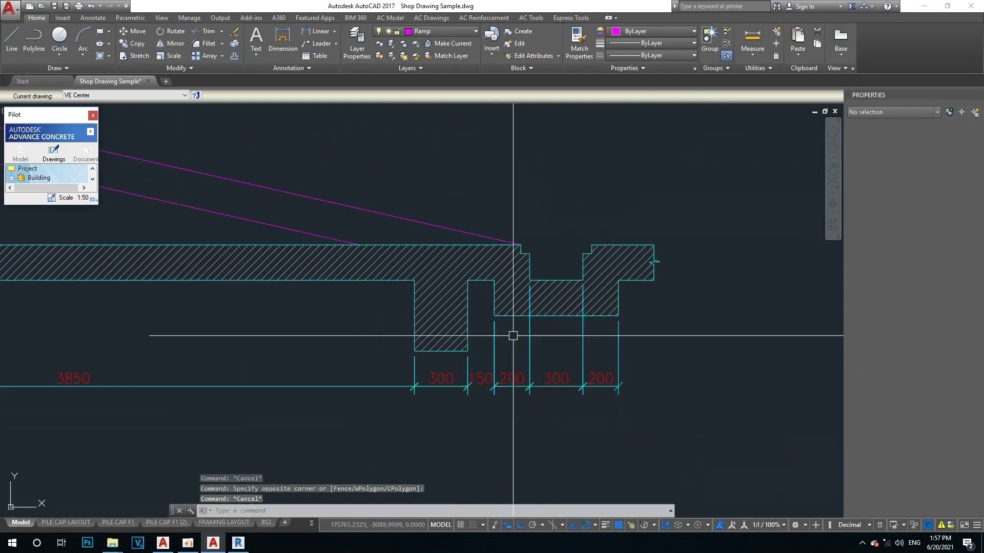
# Draw a horizontal construction line (XLINE) below the ramp section
pyautogui.press('Escape')
pyautogui.write('xl')
pyautogui.press('Return')
pyautogui.click(467, 351)
pyautogui.press('Escape')
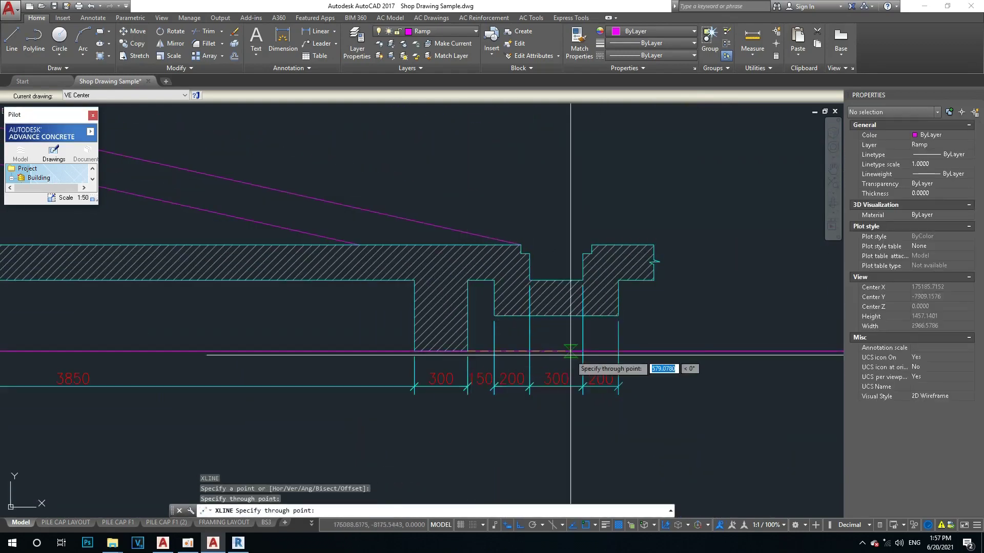
pyautogui.scroll(4, 564, 332)
# Grip-stretch the 200, 300 and 150 dimensions' extension lines down to the construction line
pyautogui.click(564, 331)
pyautogui.click(448, 351)
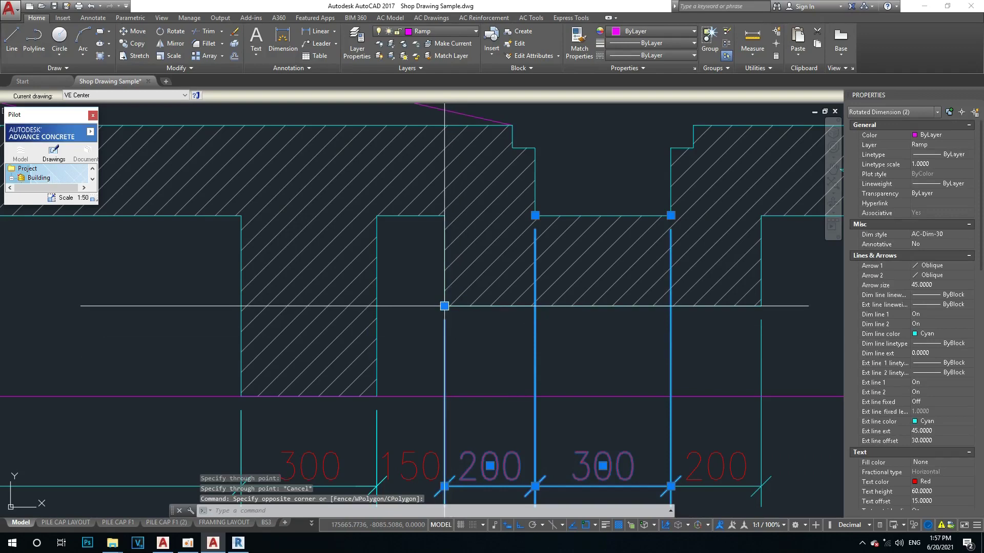
pyautogui.click(444, 305)
pyautogui.click(444, 396)
pyautogui.press('Escape')
pyautogui.click(469, 335)
pyautogui.click(417, 344)
pyautogui.click(444, 306)
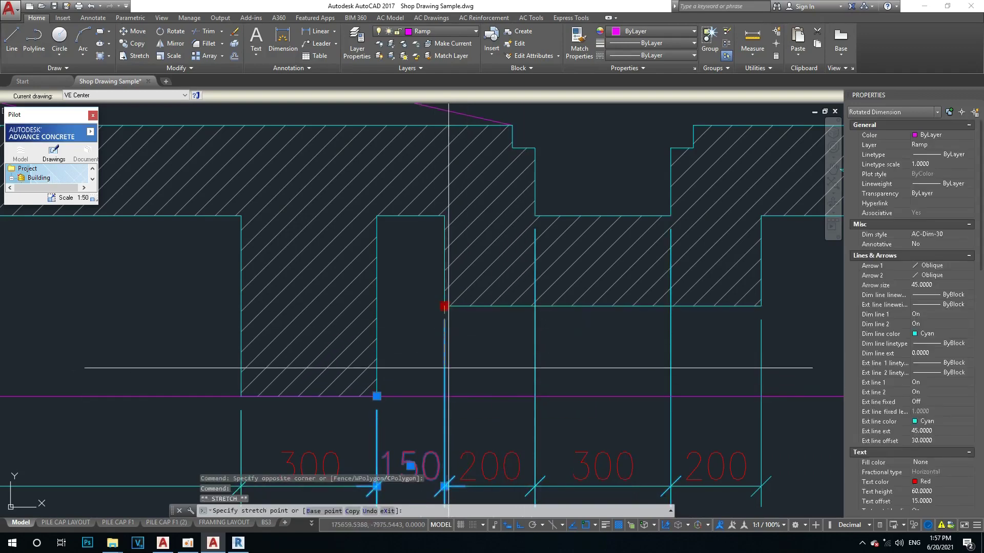
pyautogui.click(444, 396)
pyautogui.press('Escape')
# Stretch the right-hand 200, 300 and 200 dimensions' extension lines onto the construction line
pyautogui.scroll(-3, 492, 356)
pyautogui.click(539, 359)
pyautogui.click(429, 361)
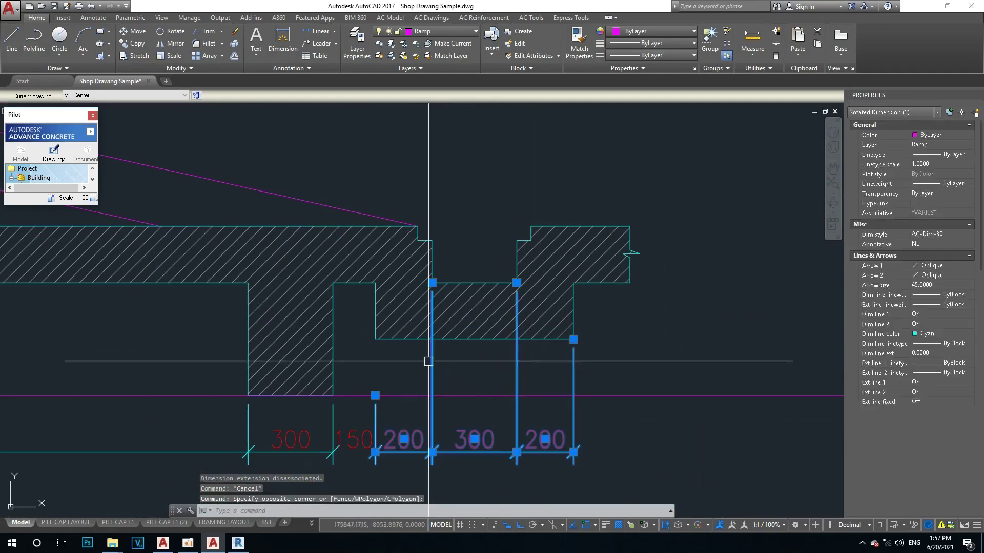
pyautogui.click(432, 283)
pyautogui.click(442, 392)
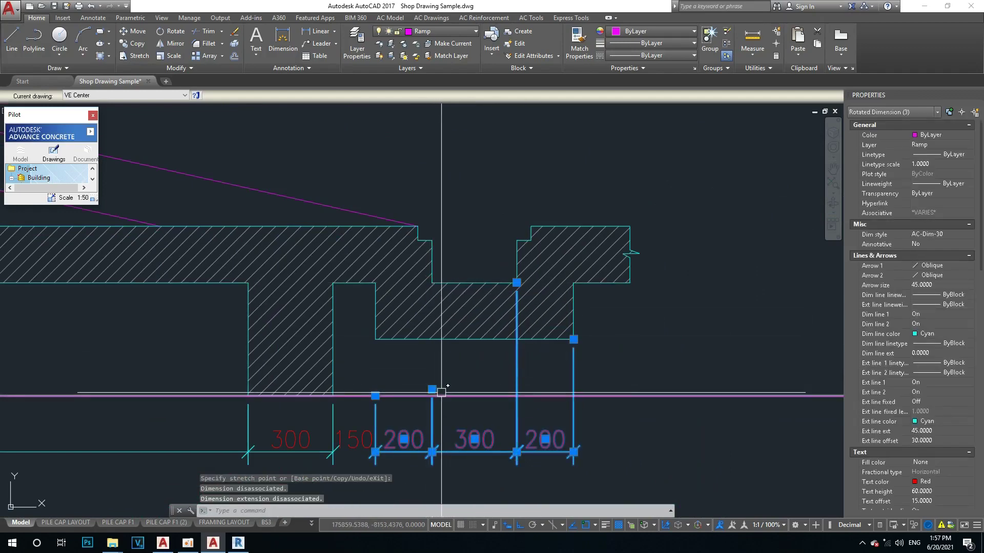
pyautogui.scroll(3, 440, 390)
pyautogui.click(419, 389)
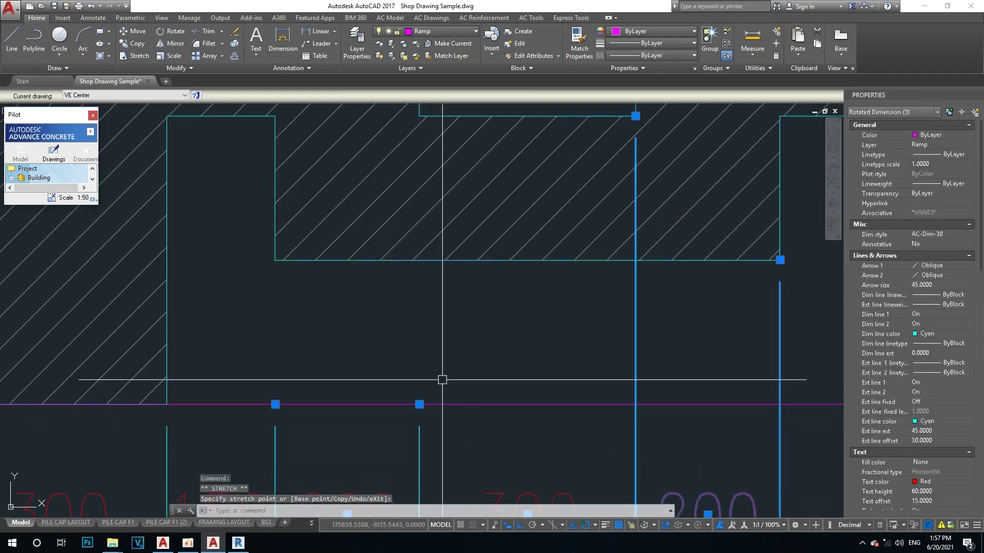
pyautogui.scroll(-3, 428, 400)
pyautogui.click(530, 265)
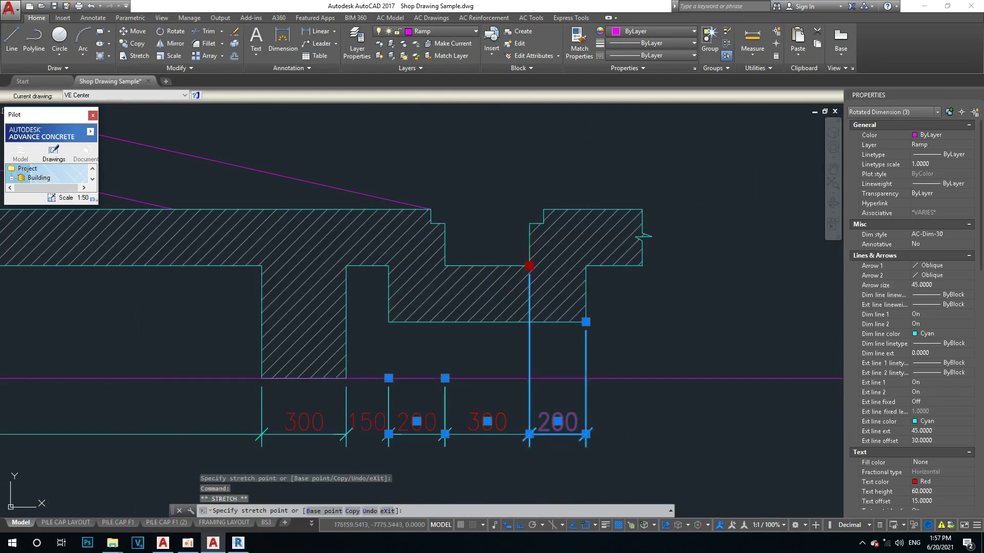
pyautogui.click(529, 378)
pyautogui.click(560, 352)
pyautogui.press('Escape')
pyautogui.press('Escape')
# Window-select the horizontal construction line
pyautogui.scroll(-5, 589, 355)
pyautogui.click(611, 309)
pyautogui.click(538, 385)
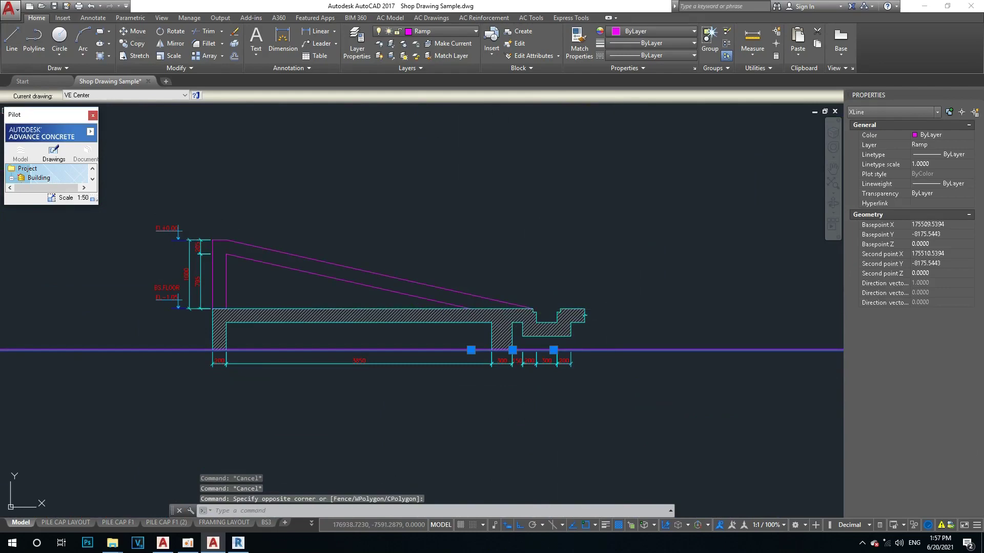
# Erase the construction line and add an overall 5200 linear dimension 400 below the section
pyautogui.press('Delete')
pyautogui.write('dli')
pyautogui.press('Return')
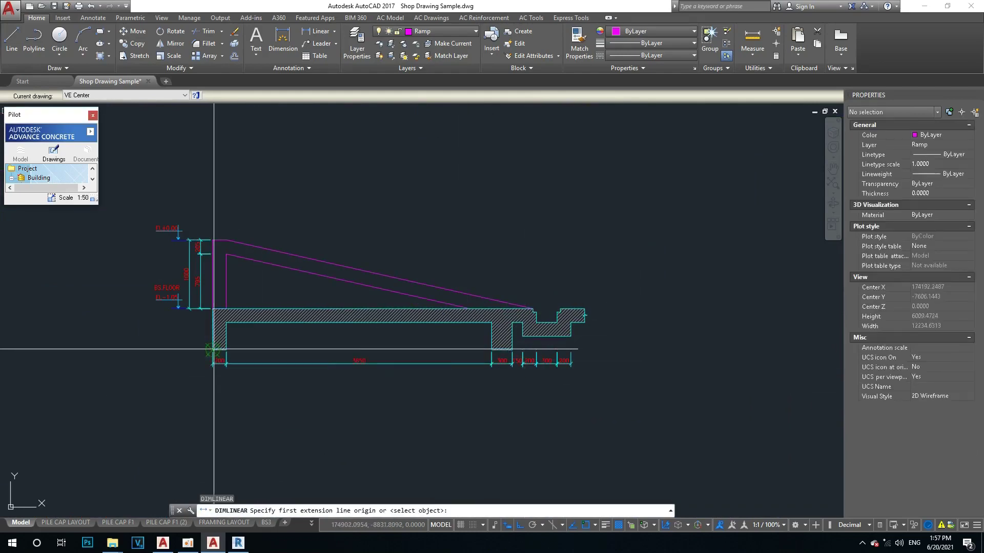
pyautogui.click(212, 350)
pyautogui.click(569, 362)
pyautogui.scroll(6, 564, 384)
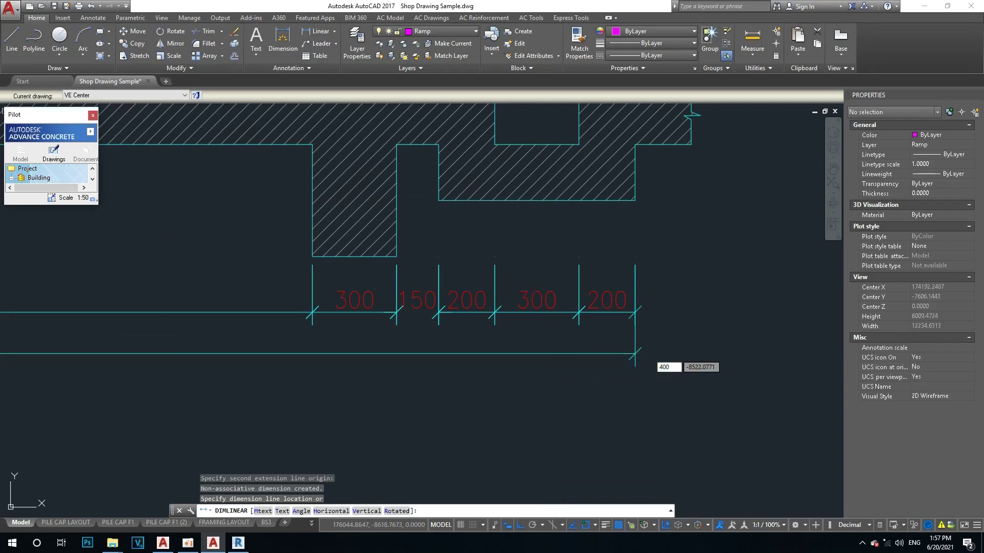
pyautogui.press('Return')
pyautogui.press('Escape')
pyautogui.scroll(-5, 518, 338)
pyautogui.scroll(4, 364, 336)
pyautogui.scroll(-3, 327, 341)
pyautogui.scroll(5, 326, 341)
pyautogui.scroll(-5, 287, 333)
# Draw a construction line along the dimension baseline and copy it 200 below
pyautogui.write('xl')
pyautogui.press('Return')
pyautogui.click(292, 312)
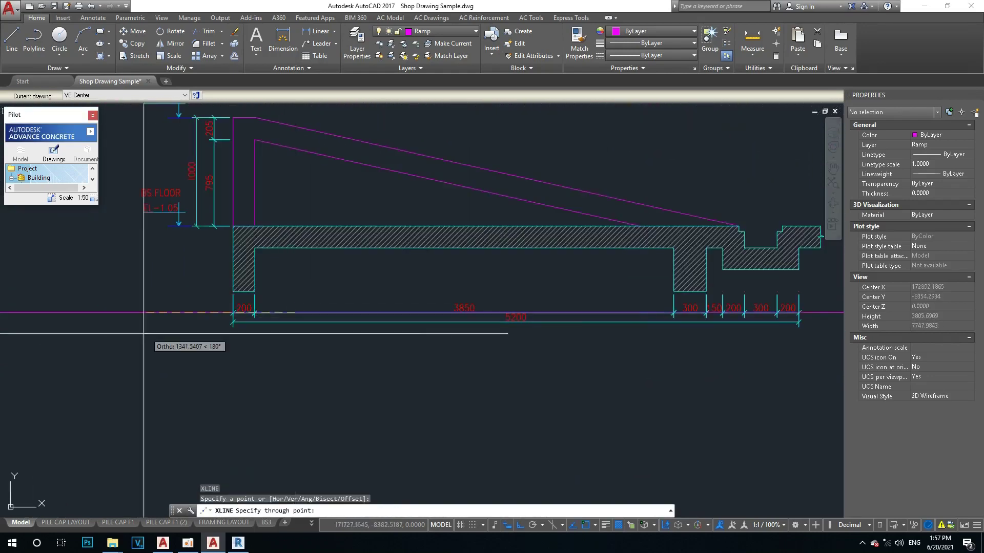
pyautogui.press('Escape')
pyautogui.press('Return')
pyautogui.click(115, 313)
pyautogui.press('Return')
pyautogui.click(116, 344)
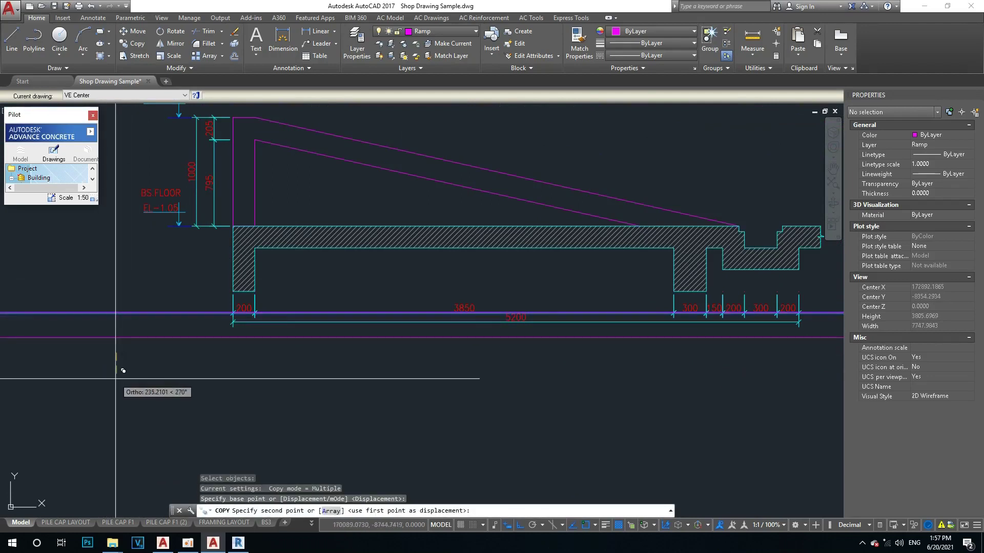
pyautogui.write('200')
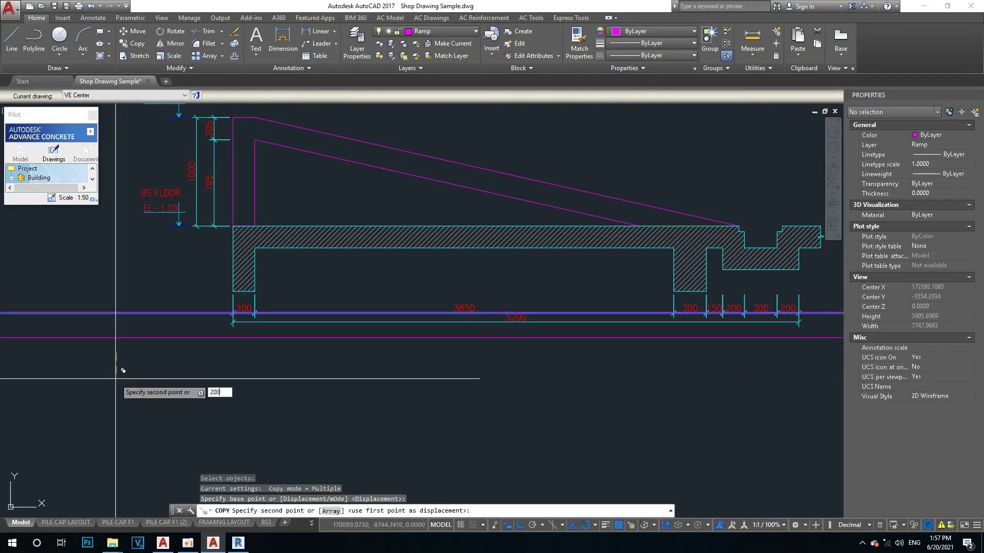
pyautogui.press('Return')
pyautogui.press('Escape')
# Select the 200 dimension and grab its lower extension grip, then cancel
pyautogui.scroll(4, 269, 330)
pyautogui.click(269, 339)
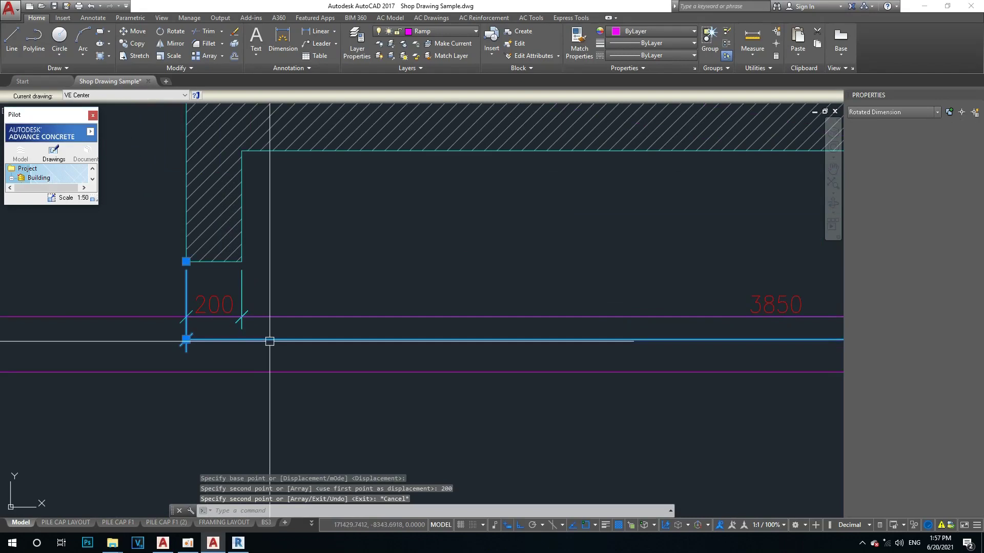
pyautogui.click(186, 339)
pyautogui.press('Escape')
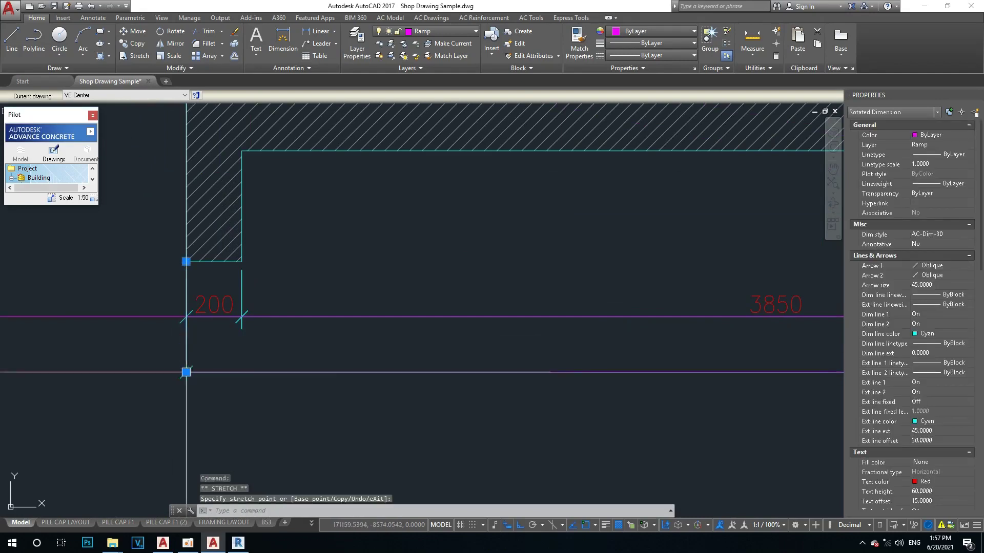
pyautogui.press('Escape')
pyautogui.scroll(-5, 189, 338)
# Erase both temporary construction lines
pyautogui.click(133, 380)
pyautogui.click(109, 315)
pyautogui.write('e')
pyautogui.press('Return')
pyautogui.press('Escape')
pyautogui.scroll(-4, 374, 245)
# Pan to grid 1 and window-select its bubble and grid line
pyautogui.moveTo(374, 246); pyautogui.dragTo(377, 330, button='middle')
pyautogui.scroll(4, 400, 250)
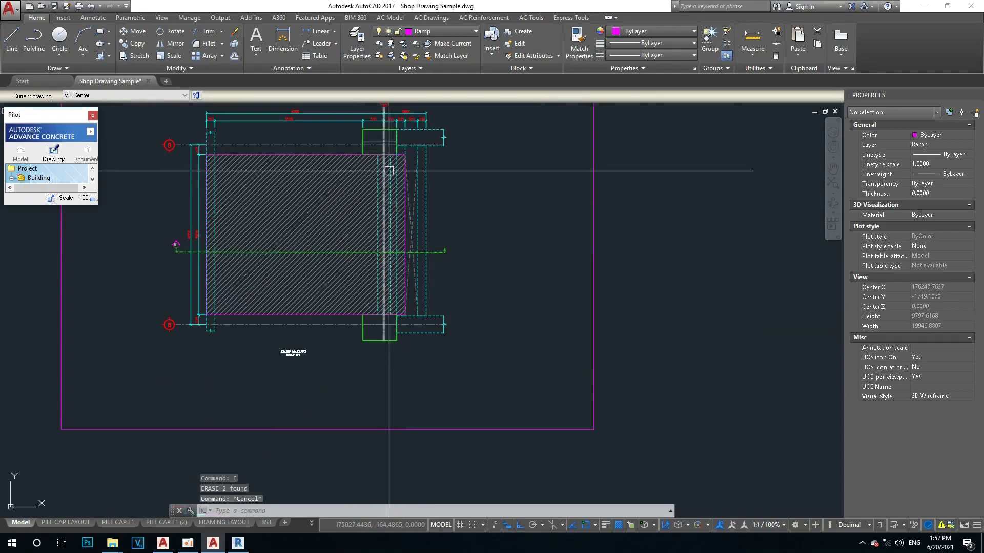
pyautogui.scroll(2, 386, 156)
pyautogui.moveTo(410, 125); pyautogui.dragTo(419, 198, button='middle')
pyautogui.scroll(2, 405, 196)
pyautogui.click(392, 192)
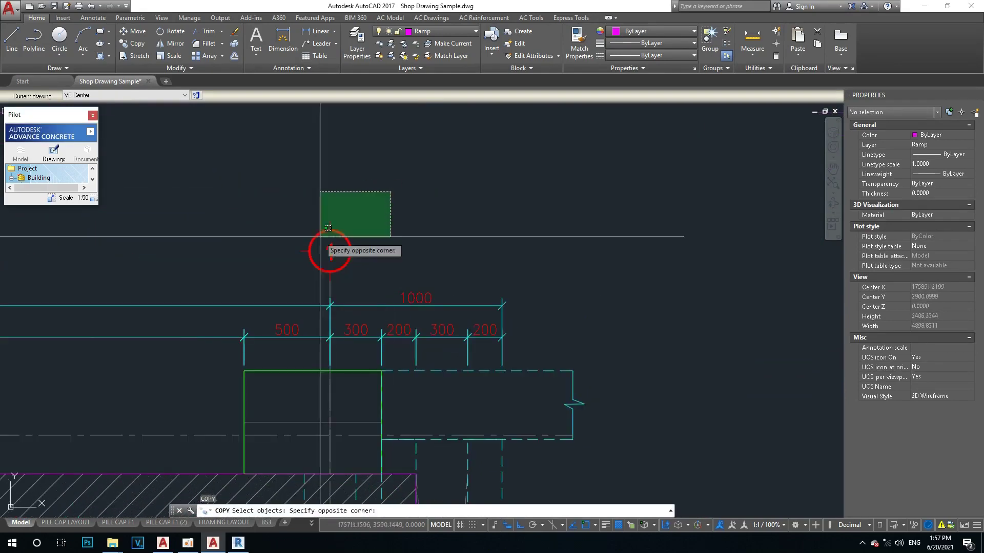
pyautogui.click(284, 280)
# Try copying the grid 1 marker toward the ramp section, then cancel the copy
pyautogui.press('Return')
pyautogui.scroll(2, 319, 321)
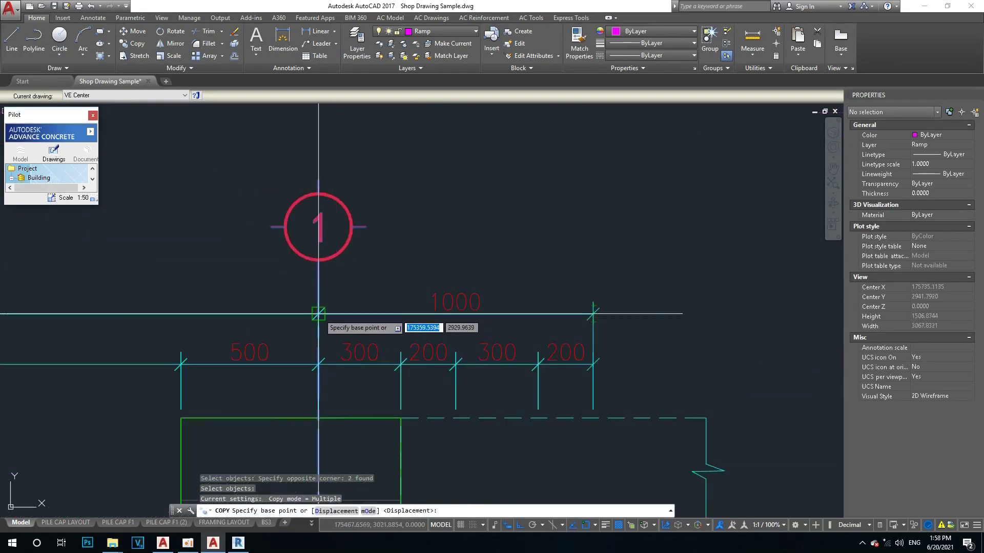
pyautogui.click(318, 313)
pyautogui.scroll(-3, 322, 389)
pyautogui.moveTo(326, 402); pyautogui.dragTo(435, 301, button='middle')
pyautogui.scroll(3, 429, 410)
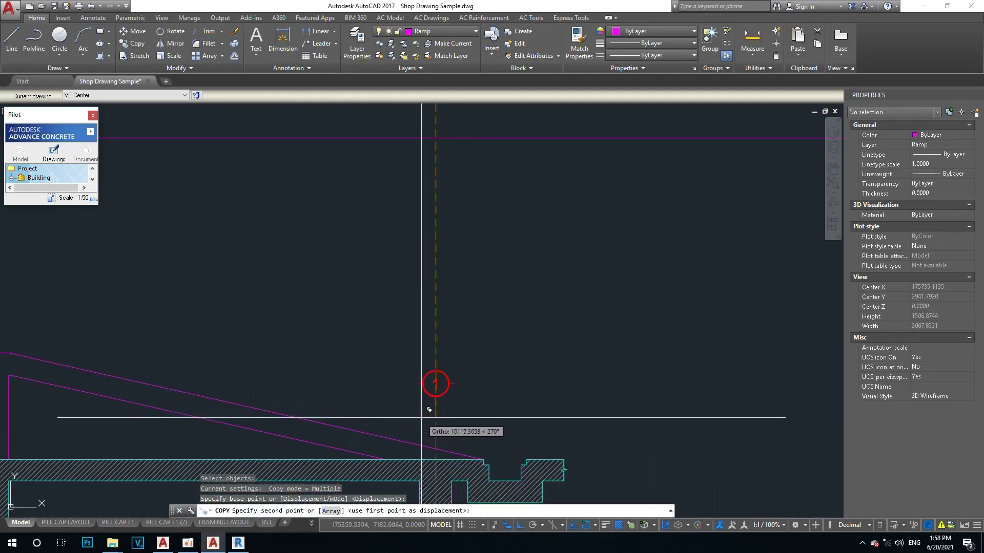
pyautogui.scroll(-3, 437, 381)
pyautogui.scroll(1, 440, 364)
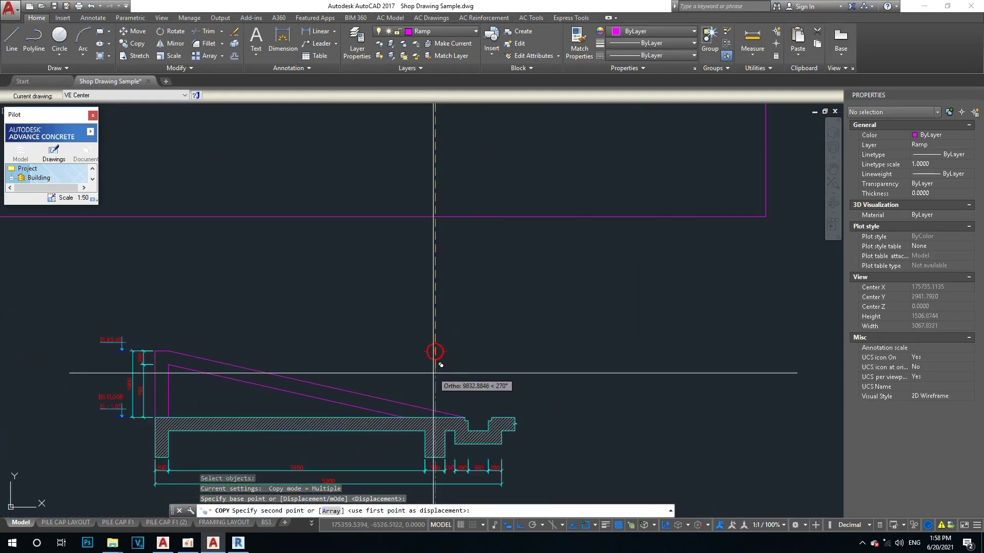
pyautogui.click(435, 371)
pyautogui.scroll(1, 461, 319)
pyautogui.press('Escape')
pyautogui.scroll(-3, 472, 379)
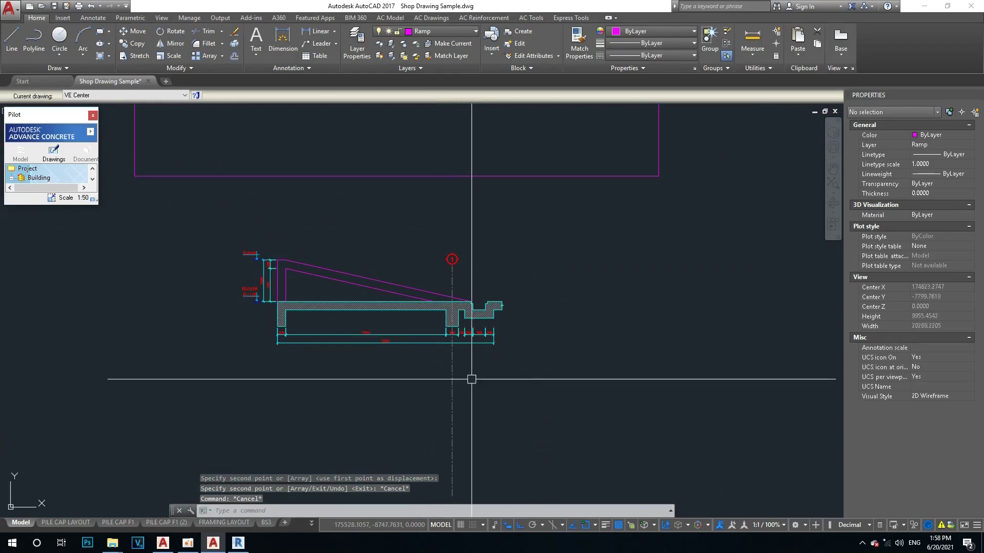
pyautogui.scroll(3, 469, 307)
pyautogui.scroll(1, 456, 272)
# Start moving grid bubble 1 from a base point on the bubble, then cancel
pyautogui.write('m')
pyautogui.press('Return')
pyautogui.click(400, 198)
pyautogui.click(498, 277)
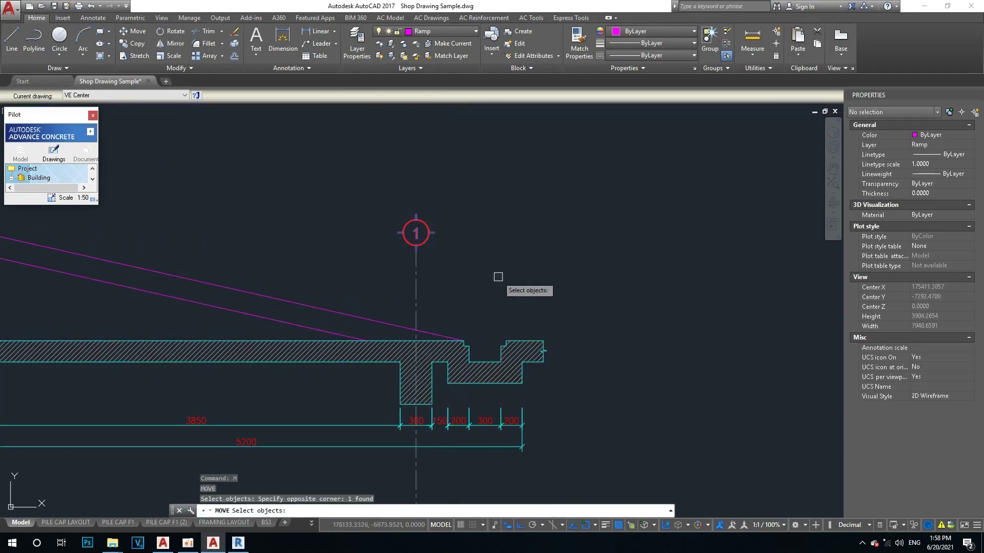
pyautogui.press('Return')
pyautogui.click(416, 232)
pyautogui.moveTo(405, 397); pyautogui.dragTo(428, 248, button='middle')
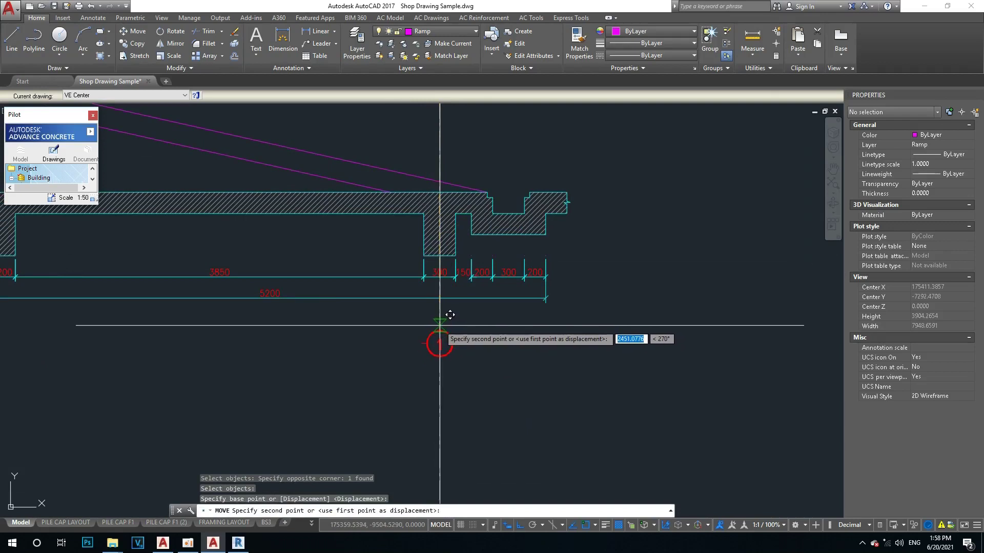
pyautogui.scroll(-2, 451, 326)
pyautogui.press('Escape')
pyautogui.press('Escape')
# Restart the move, selecting grid bubble 1 and picking its base point
pyautogui.moveTo(464, 191); pyautogui.dragTo(451, 236, button='middle')
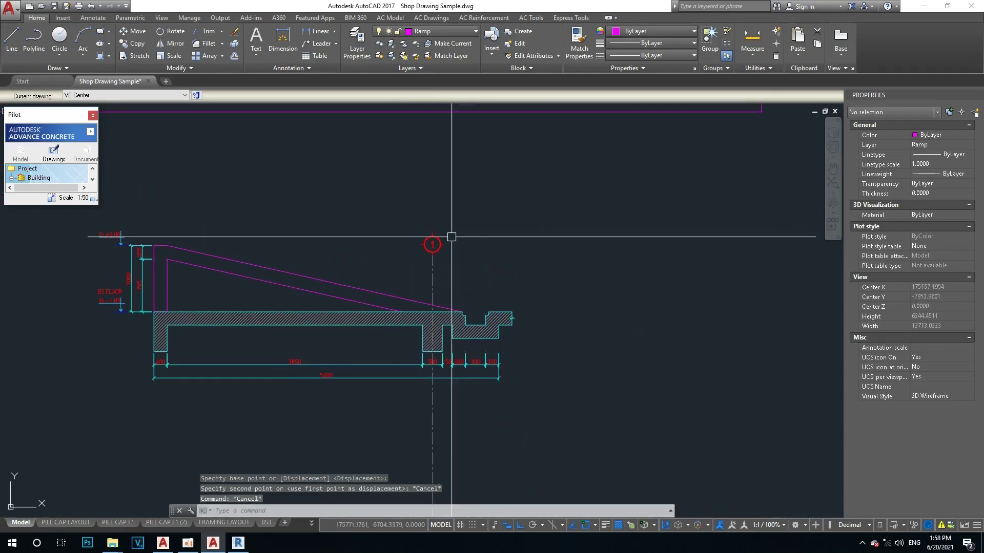
pyautogui.press('Return')
pyautogui.moveTo(452, 225); pyautogui.dragTo(408, 266)
pyautogui.press('Return')
pyautogui.click(432, 239)
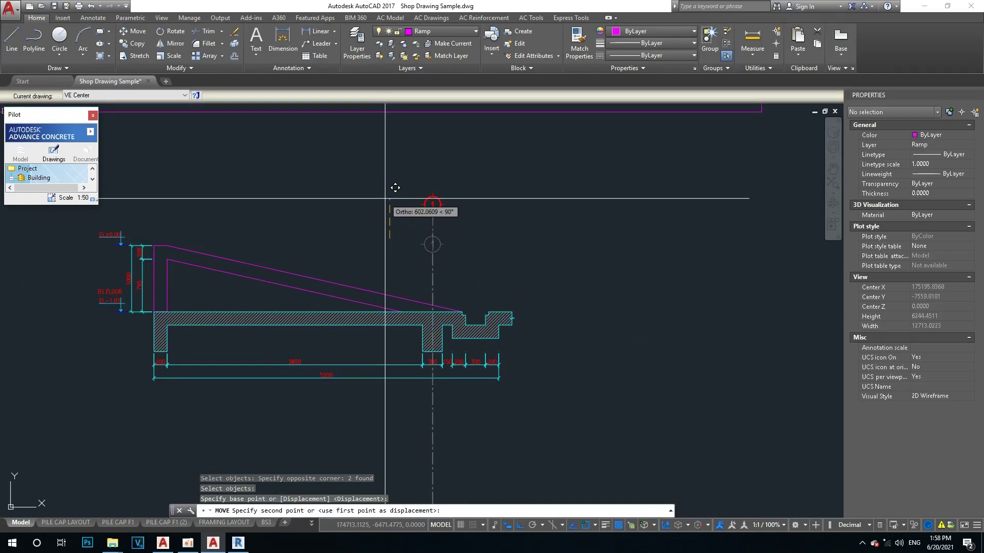
# Finish raising grid bubble 1 and grab grid line 1's bottom grip to shorten it
pyautogui.press('Escape')
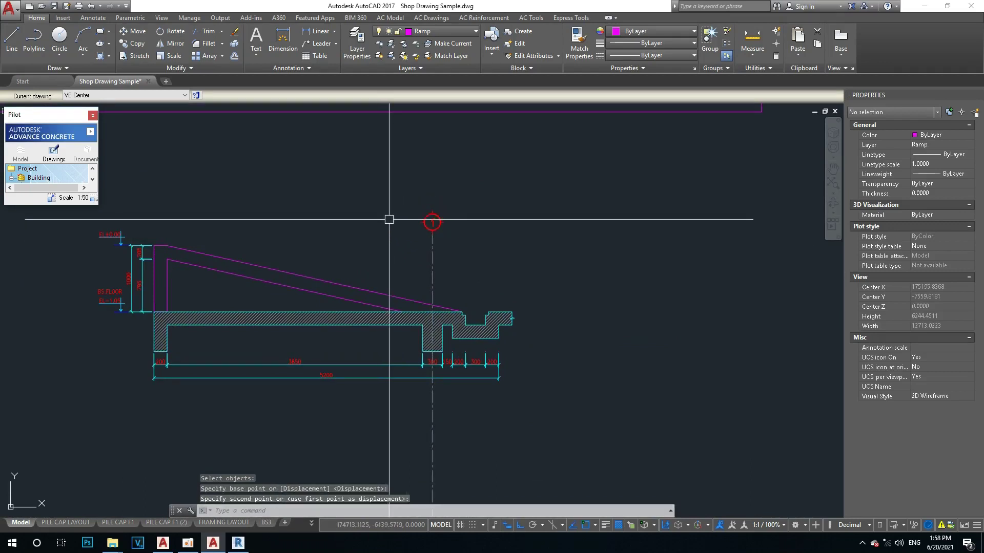
pyautogui.moveTo(439, 402); pyautogui.dragTo(477, 329, button='middle')
pyautogui.moveTo(476, 329); pyautogui.dragTo(414, 397)
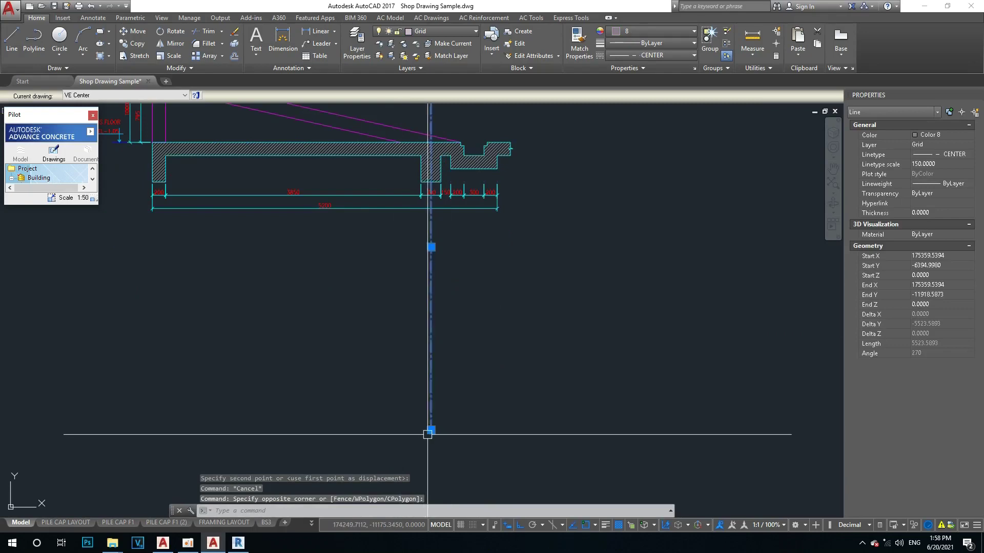
pyautogui.click(430, 431)
pyautogui.scroll(2, 435, 183)
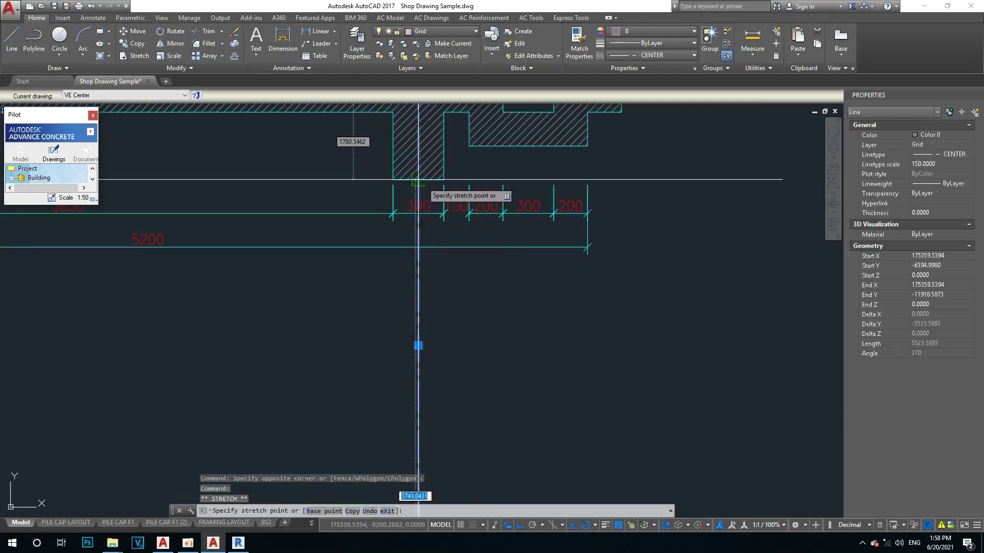
pyautogui.press('Escape')
pyautogui.scroll(-2, 433, 391)
pyautogui.scroll(-7, 447, 366)
pyautogui.scroll(4, 447, 366)
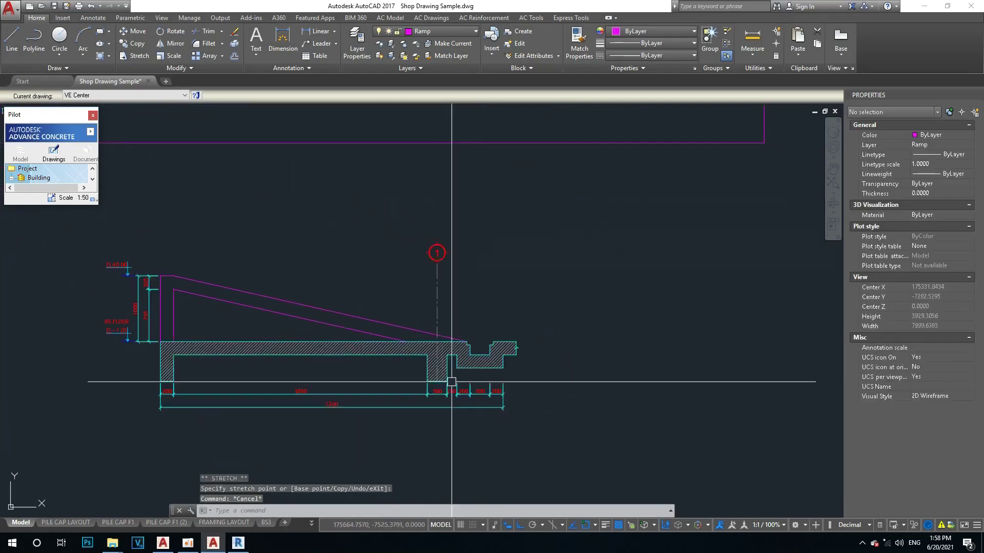
# Window-select grid line 1 near the slab, then clear the selection
pyautogui.moveTo(471, 342); pyautogui.dragTo(469, 314, button='middle')
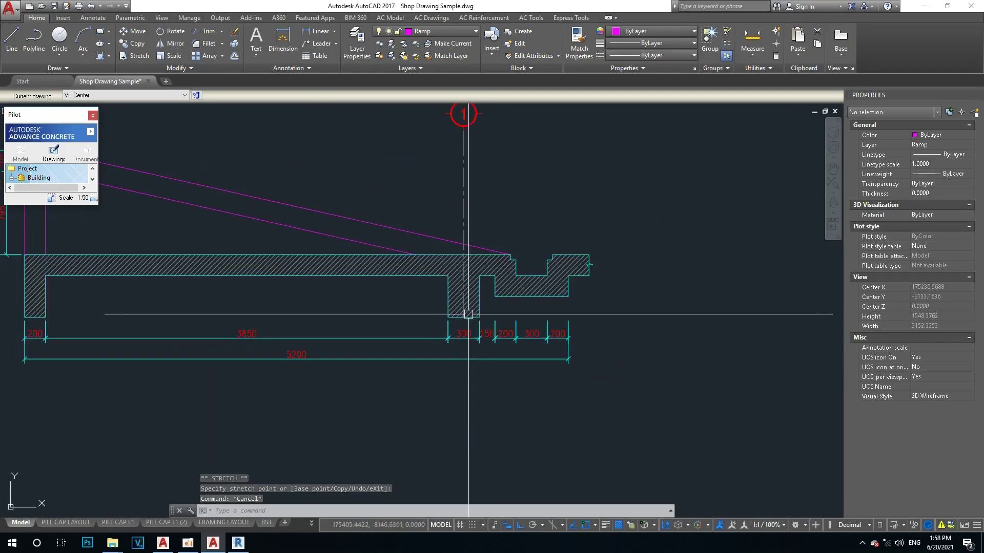
pyautogui.click(478, 191)
pyautogui.click(445, 205)
pyautogui.scroll(-3, 446, 205)
pyautogui.press('Escape')
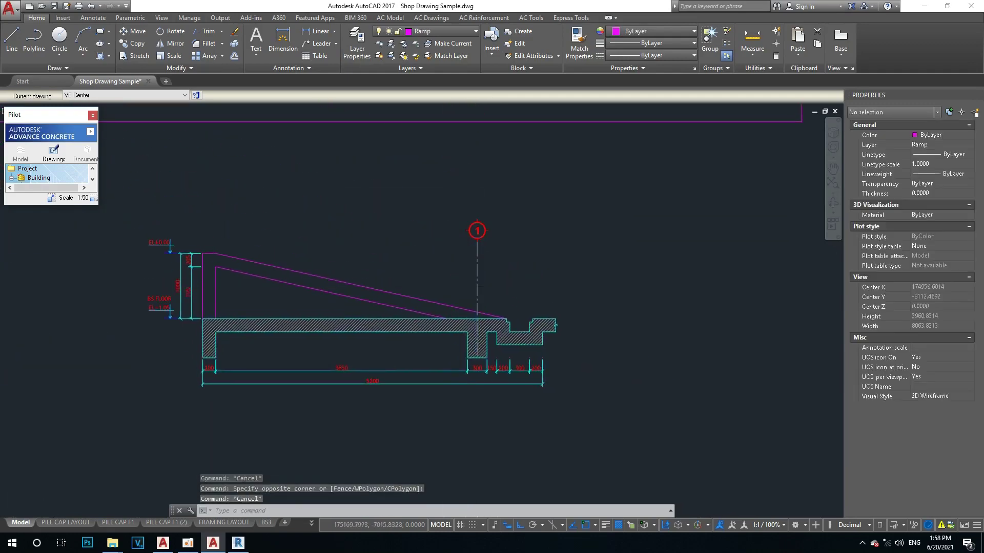
pyautogui.scroll(3, 490, 297)
# Move grid bubble 1 again and grip grid line 1's bottom end toward the slab bottom
pyautogui.write('m')
pyautogui.press('Return')
pyautogui.click(472, 285)
pyautogui.press('Return')
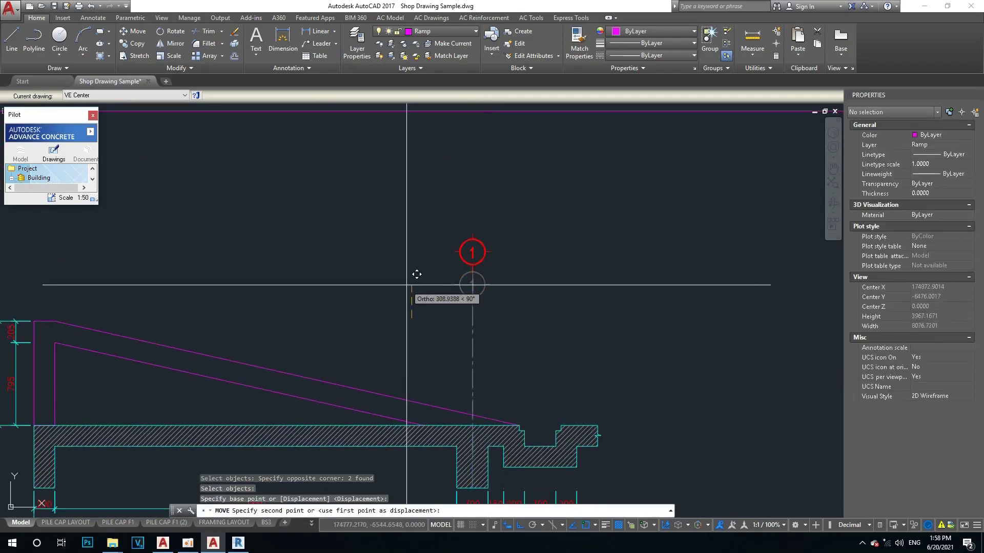
pyautogui.click(408, 279)
pyautogui.click(482, 264)
pyautogui.click(459, 272)
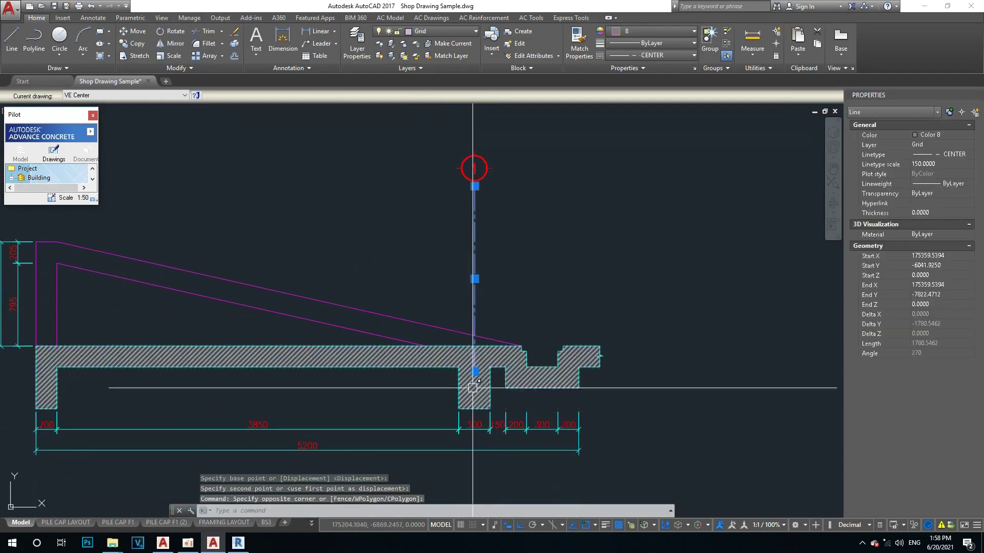
pyautogui.click(475, 373)
pyautogui.press('Escape')
pyautogui.press('Escape')
# Start a 200 linear dimension across the top of the ramp's left wall
pyautogui.moveTo(369, 252)
pyautogui.mouseDown(button='middle')
pyautogui.moveTo(413, 302)
pyautogui.moveTo(532, 305)
pyautogui.mouseUp(button='middle')
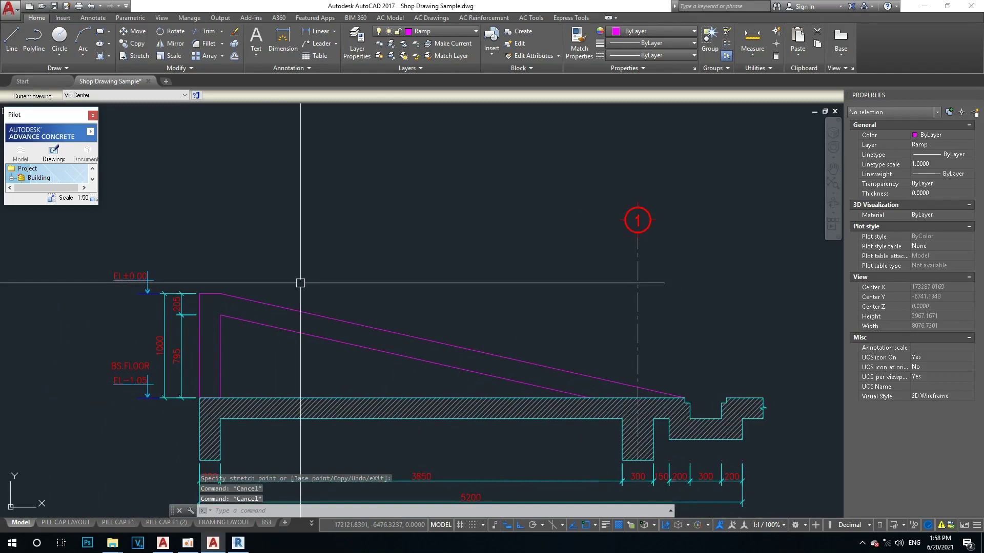
pyautogui.write('di')
pyautogui.press('Return')
pyautogui.click(199, 294)
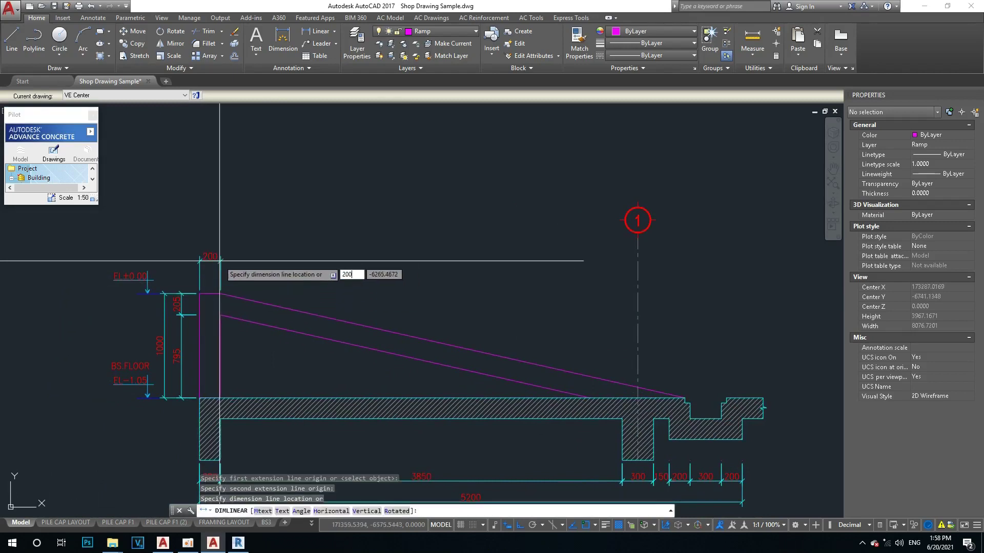
# Place the 200 wall dimension and continue the chain with 4000 and 450 to grid line 1
pyautogui.press('Return')
pyautogui.moveTo(248, 265); pyautogui.dragTo(201, 269, button='middle')
pyautogui.write('d')
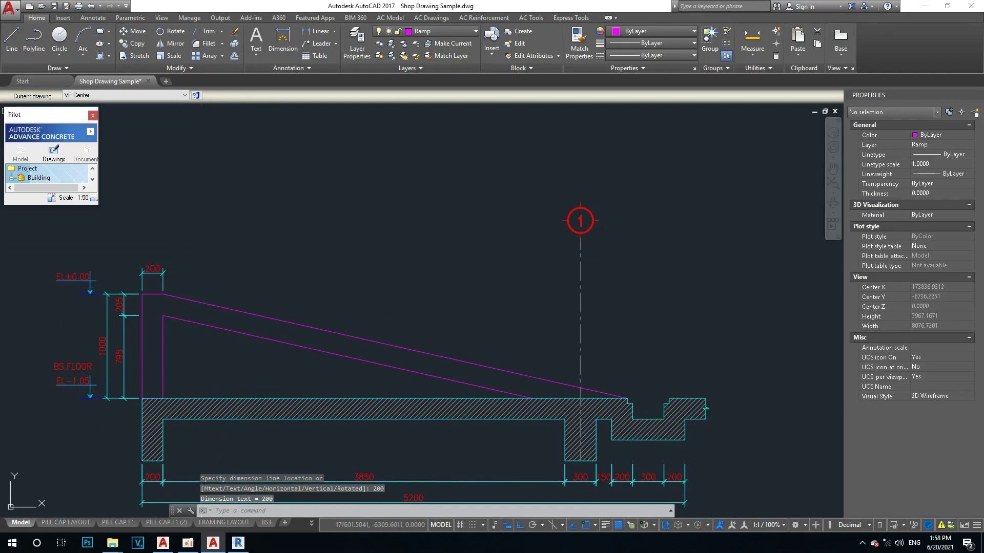
pyautogui.write('dco')
pyautogui.press('Return')
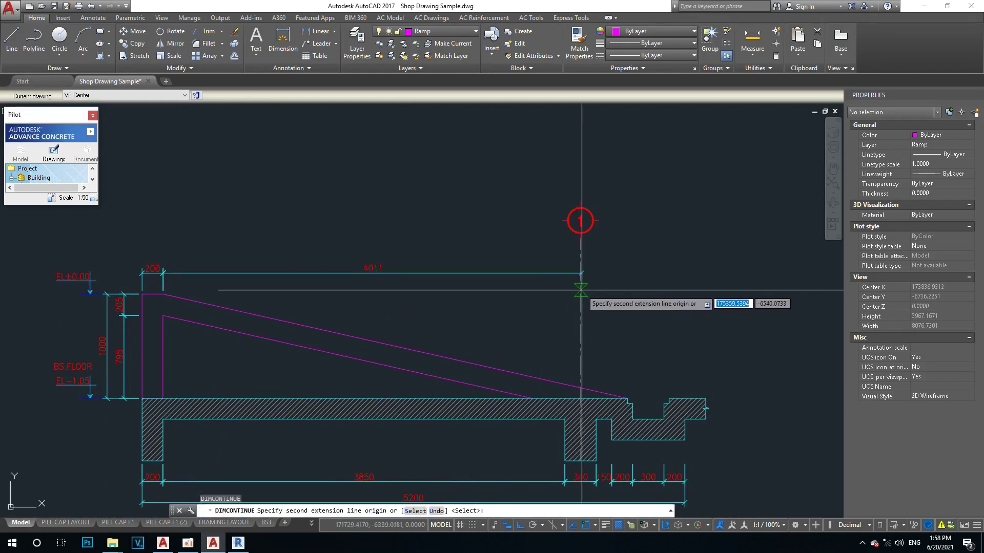
pyautogui.click(581, 287)
pyautogui.press('Escape')
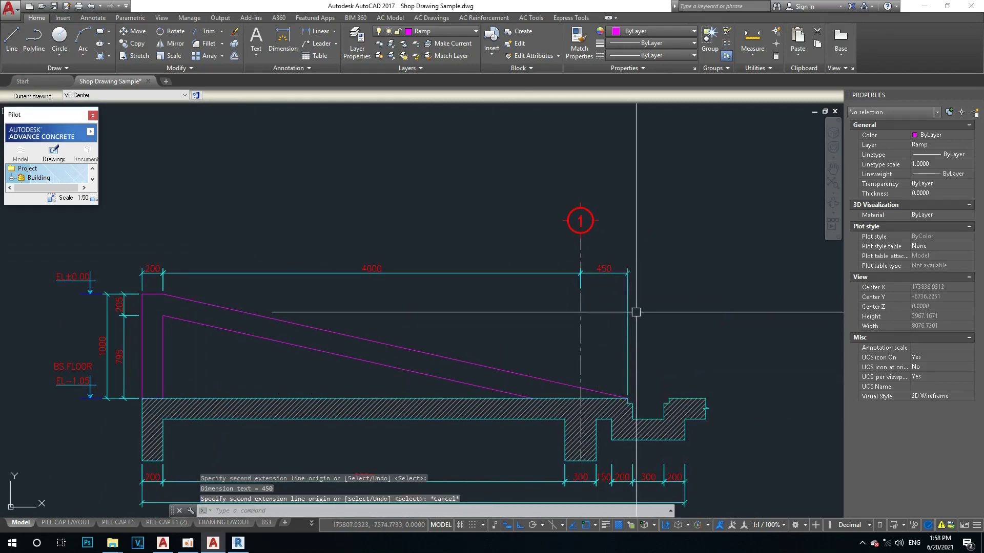
# Draw a horizontal construction line and stretch the 450 dimension's extension up to it
pyautogui.scroll(2, 636, 309)
pyautogui.moveTo(625, 330); pyautogui.dragTo(597, 336)
pyautogui.press('Escape')
pyautogui.scroll(-2, 509, 248)
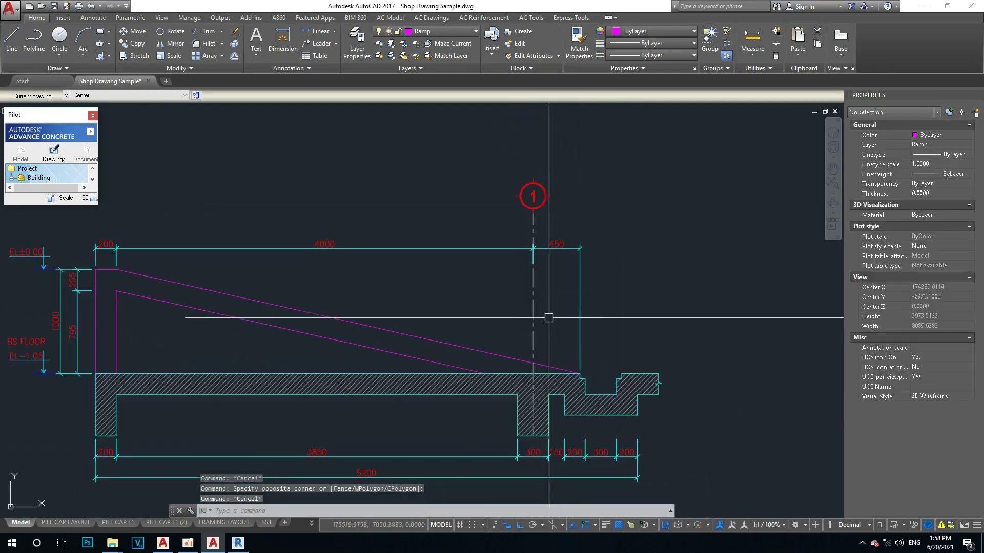
pyautogui.press('Return')
pyautogui.click(535, 267)
pyautogui.click(589, 267)
pyautogui.press('Escape')
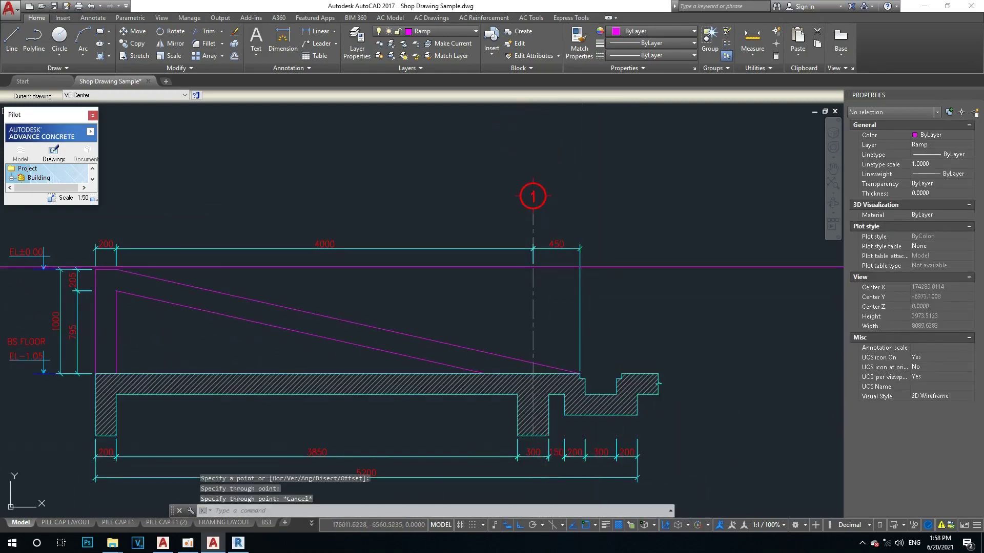
pyautogui.click(570, 328)
pyautogui.click(582, 358)
pyautogui.click(580, 266)
pyautogui.press('Escape')
pyautogui.press('Escape')
# Delete the temporary horizontal construction line
pyautogui.moveTo(384, 283); pyautogui.dragTo(506, 279, button='middle')
pyautogui.click(110, 284)
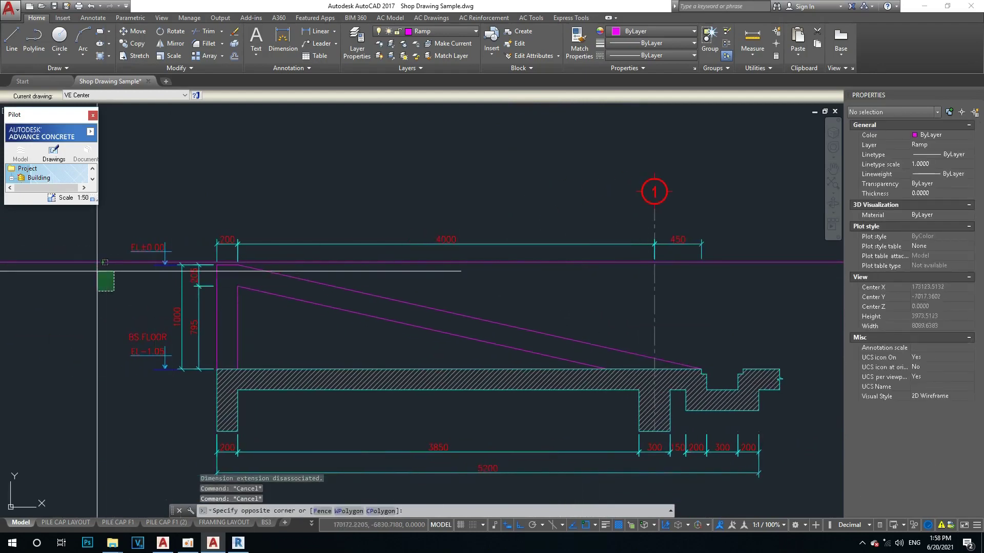
pyautogui.click(74, 231)
pyautogui.press('Delete')
pyautogui.scroll(2, 282, 232)
pyautogui.write('dli')
pyautogui.press('Return')
# Add a 4200 overall dimension from the ramp's top-left corner to grid line 1
pyautogui.scroll(2, 220, 293)
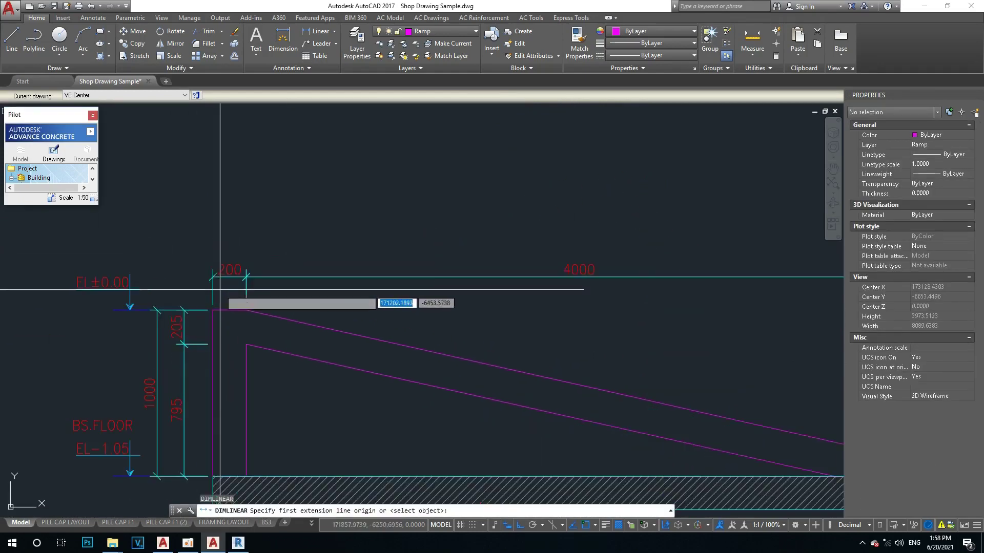
pyautogui.click(213, 310)
pyautogui.scroll(-2, 256, 307)
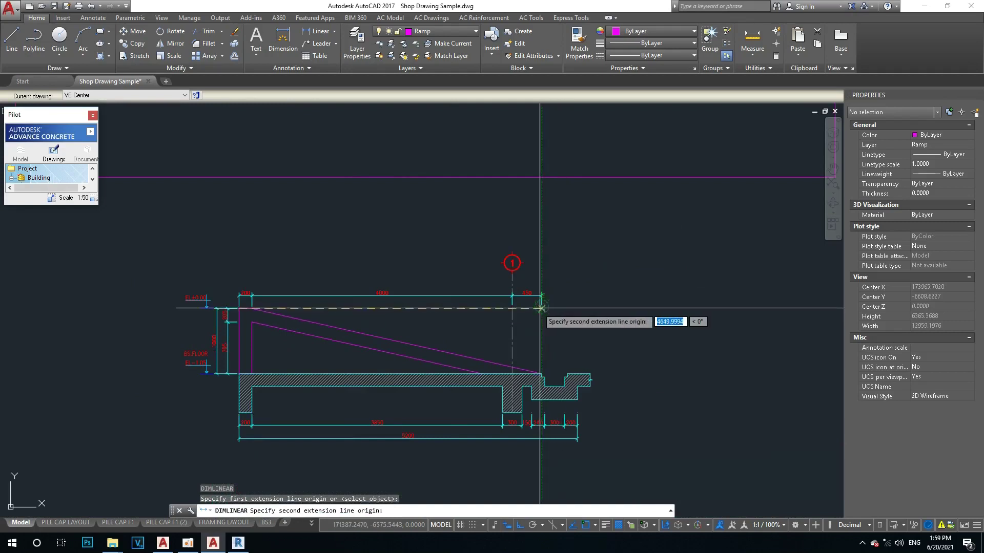
pyautogui.click(512, 309)
pyautogui.scroll(2, 492, 276)
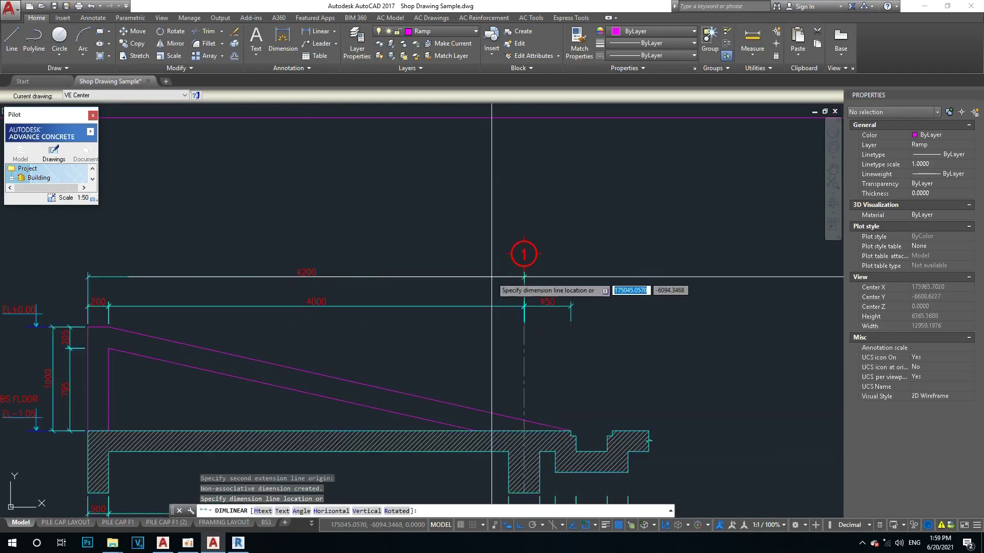
pyautogui.press('Return')
pyautogui.press('Escape')
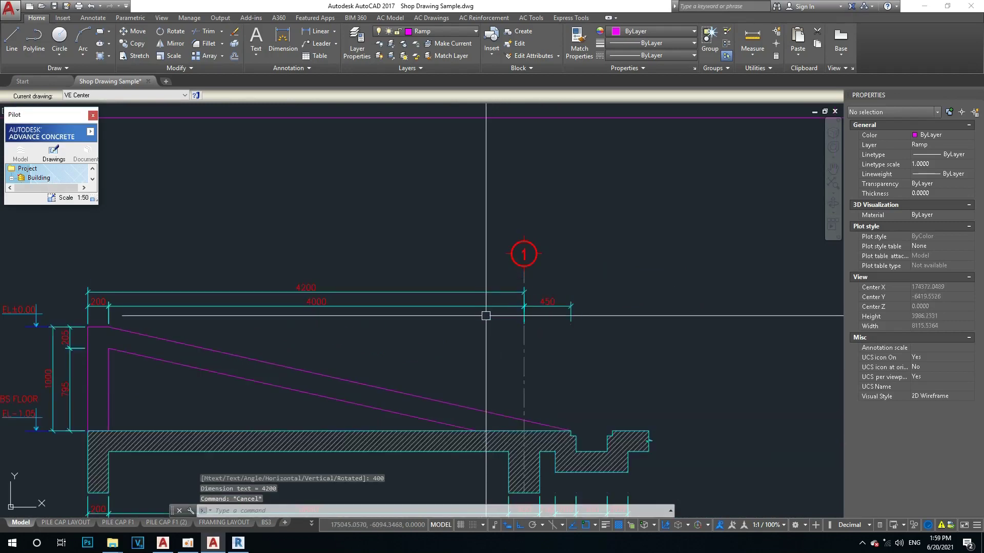
# Draw a horizontal construction line and copy it 200 above the original
pyautogui.write('xl')
pyautogui.press('Return')
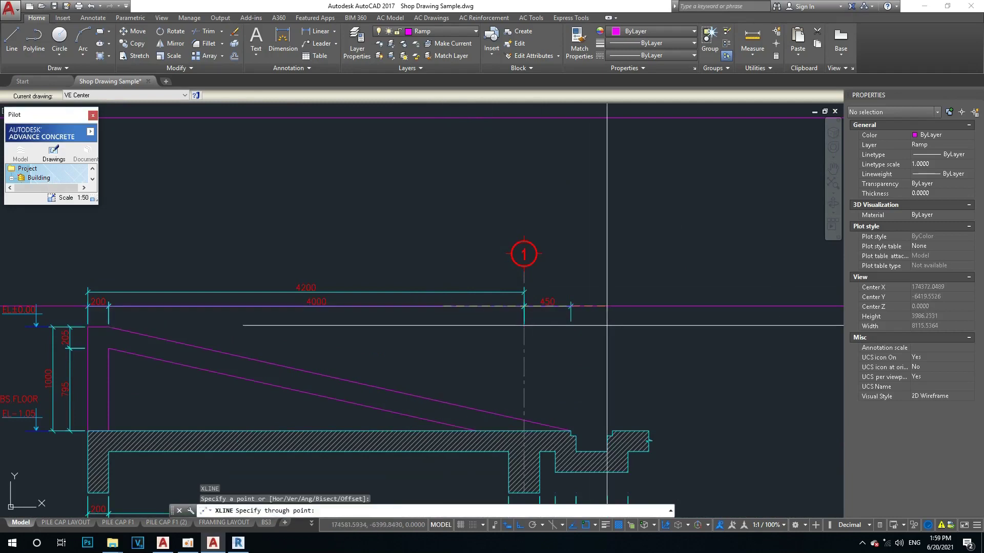
pyautogui.click(623, 328)
pyautogui.press('Escape')
pyautogui.press('Return')
pyautogui.click(673, 333)
pyautogui.click(630, 264)
pyautogui.press('Return')
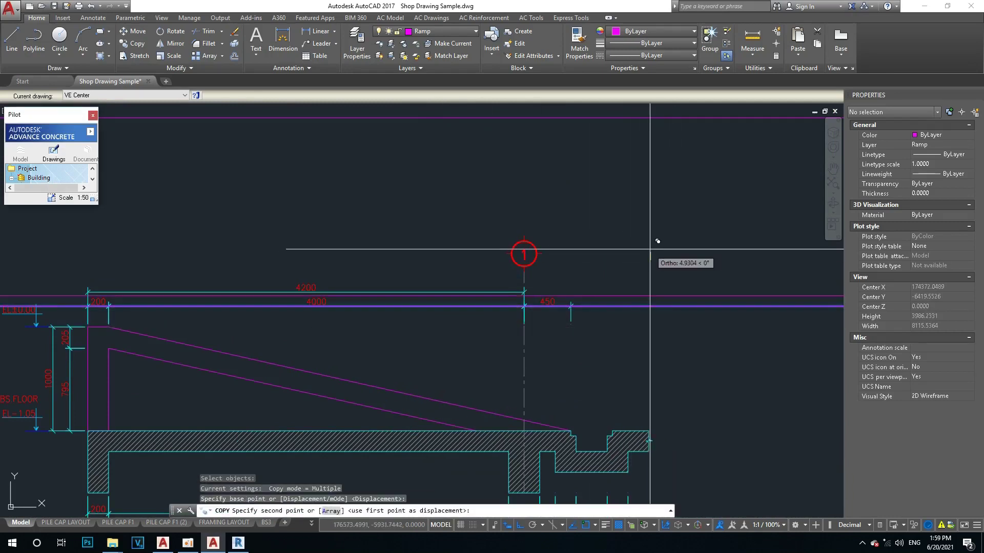
pyautogui.write('0')
pyautogui.press('Return')
pyautogui.press('Escape')
pyautogui.press('Escape')
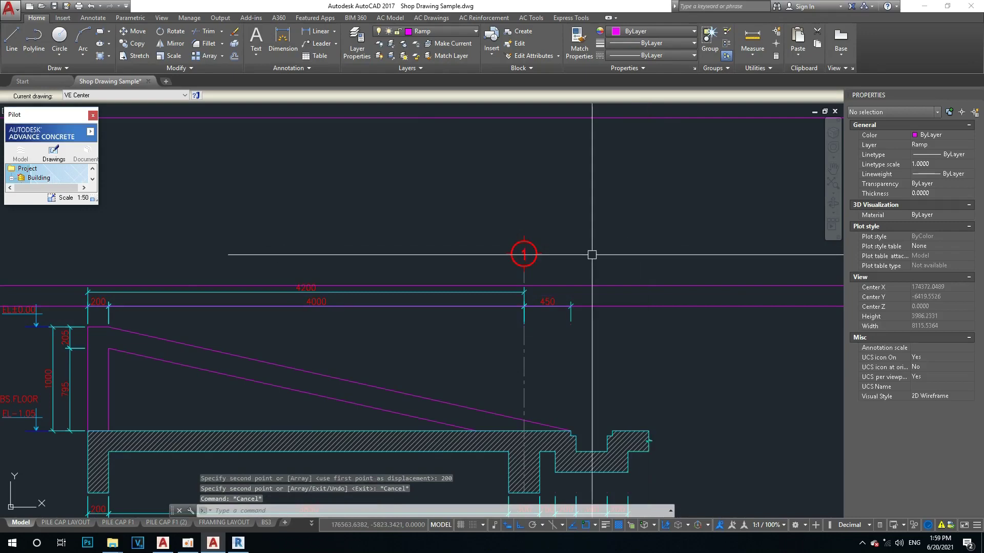
# Try grip-stretching the dimension beside grid line 1, then cancel the stretch
pyautogui.scroll(5, 540, 292)
pyautogui.click(444, 312)
pyautogui.click(430, 276)
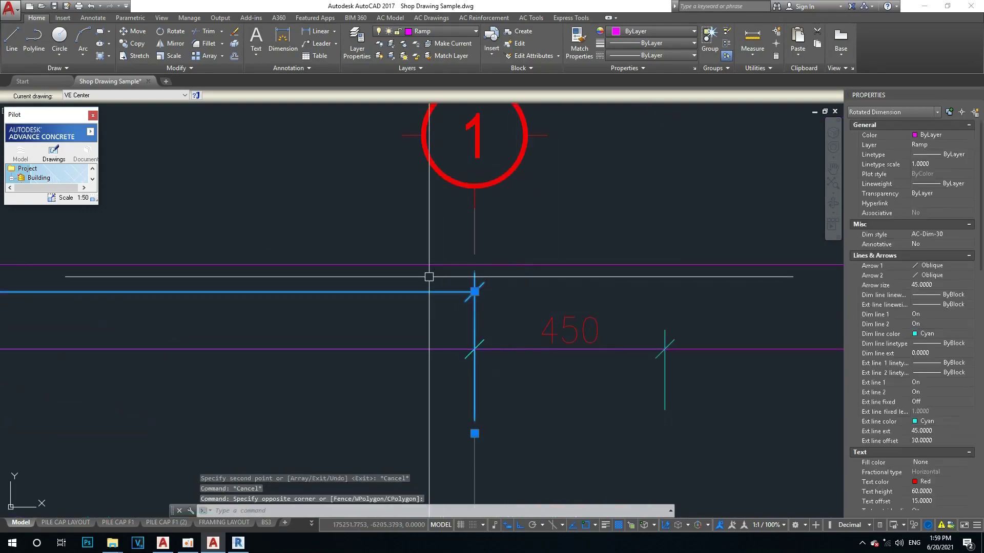
pyautogui.click(474, 292)
pyautogui.press('Escape')
pyautogui.press('Escape')
pyautogui.scroll(-5, 502, 296)
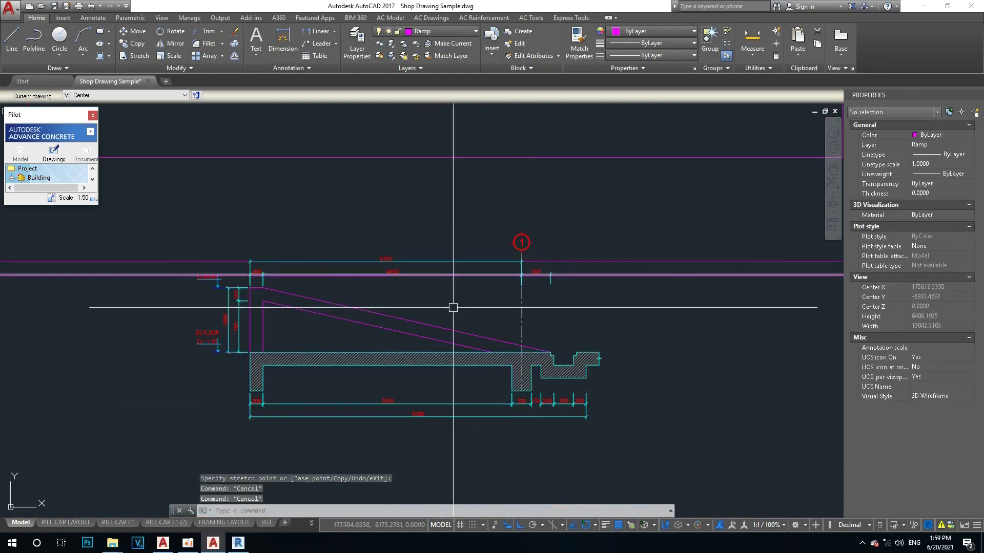
# Select both horizontal construction lines and erase them with E
pyautogui.moveTo(502, 295); pyautogui.dragTo(585, 290, button='middle')
pyautogui.click(268, 314)
pyautogui.click(165, 234)
pyautogui.write('e')
pyautogui.press('Return')
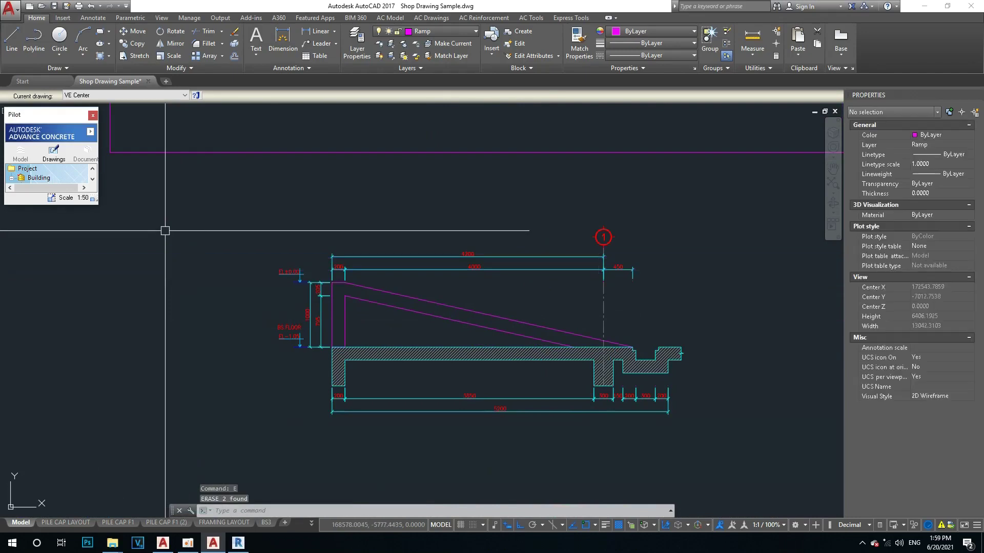
pyautogui.press('Escape')
pyautogui.scroll(3, 577, 282)
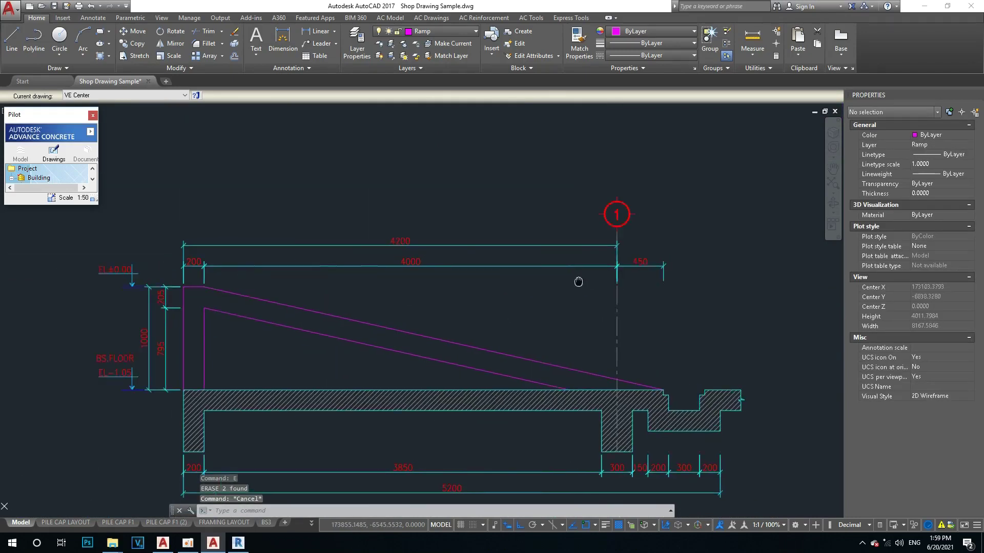
pyautogui.scroll(1, 553, 288)
pyautogui.scroll(2, 441, 248)
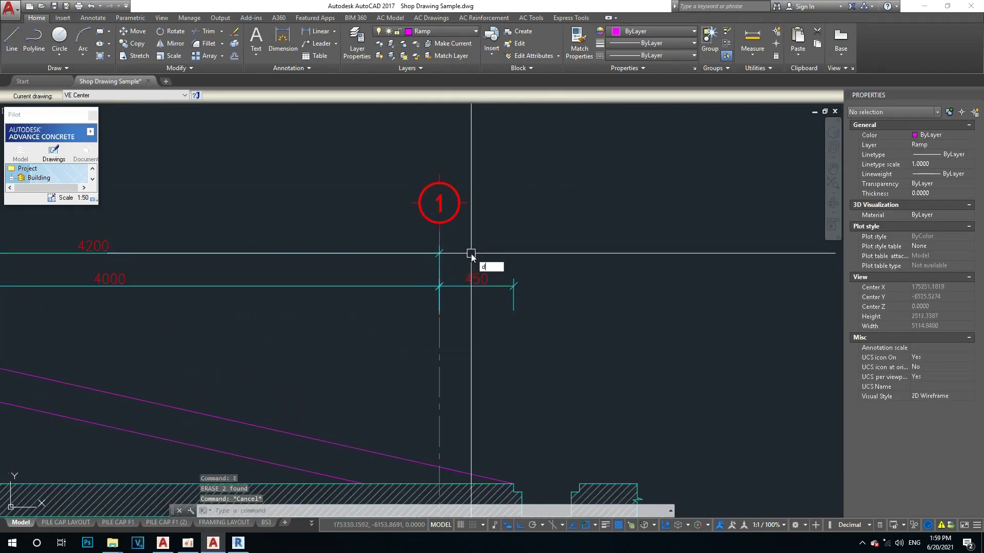
# Add a 450 linear dimension right of grid 1 on the 4200 string
pyautogui.write('li')
pyautogui.press('Return')
pyautogui.click(440, 324)
pyautogui.click(512, 324)
pyautogui.click(439, 253)
pyautogui.press('Escape')
pyautogui.scroll(-5, 545, 261)
pyautogui.scroll(4, 494, 296)
pyautogui.moveTo(494, 296); pyautogui.dragTo(488, 309, button='middle')
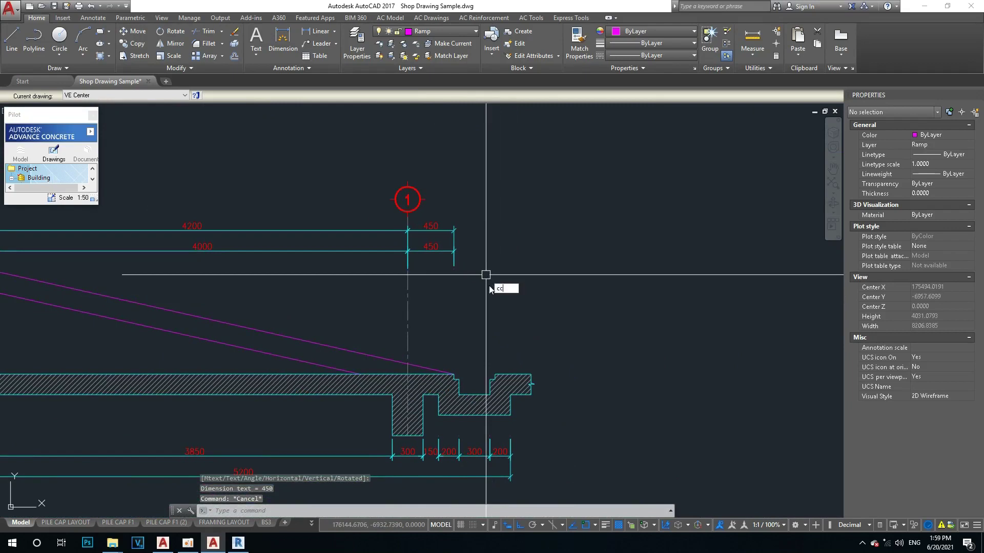
# Start and cancel copy and construction-line attempts near grid line 1
pyautogui.press('Return')
pyautogui.press('Escape')
pyautogui.write('l')
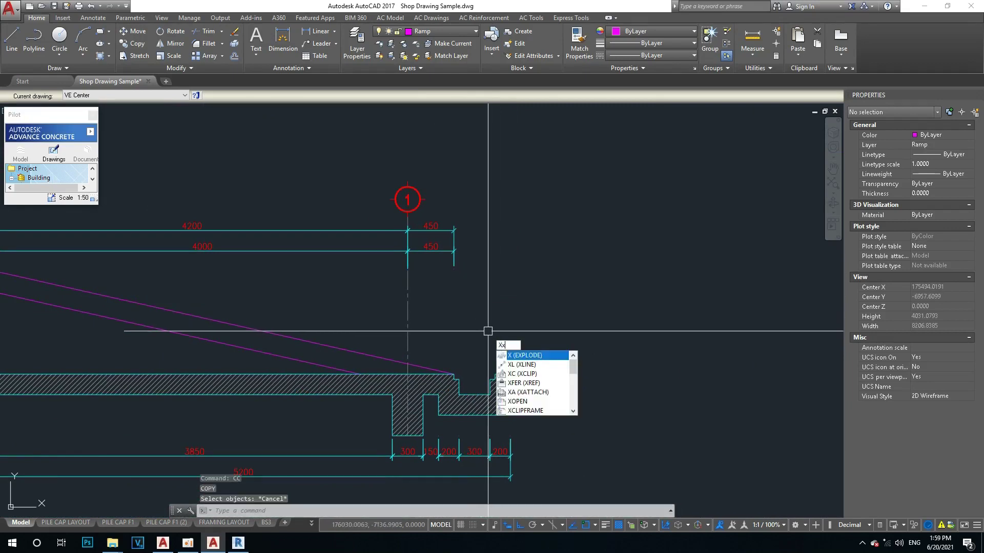
pyautogui.press('Return')
pyautogui.scroll(2, 489, 390)
pyautogui.click(491, 395)
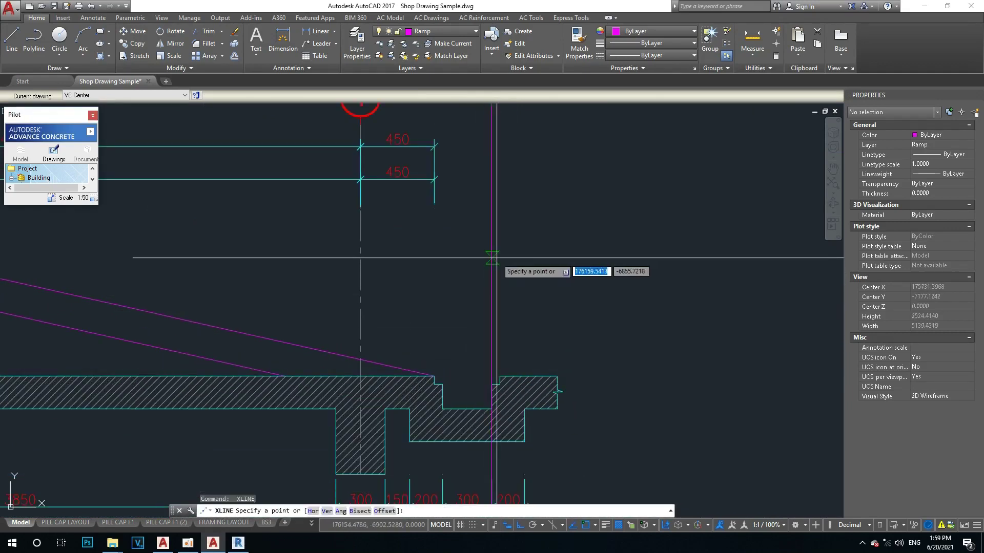
pyautogui.press('Escape')
pyautogui.press('space')
pyautogui.press('Escape')
pyautogui.moveTo(449, 205); pyautogui.dragTo(445, 236, button='middle')
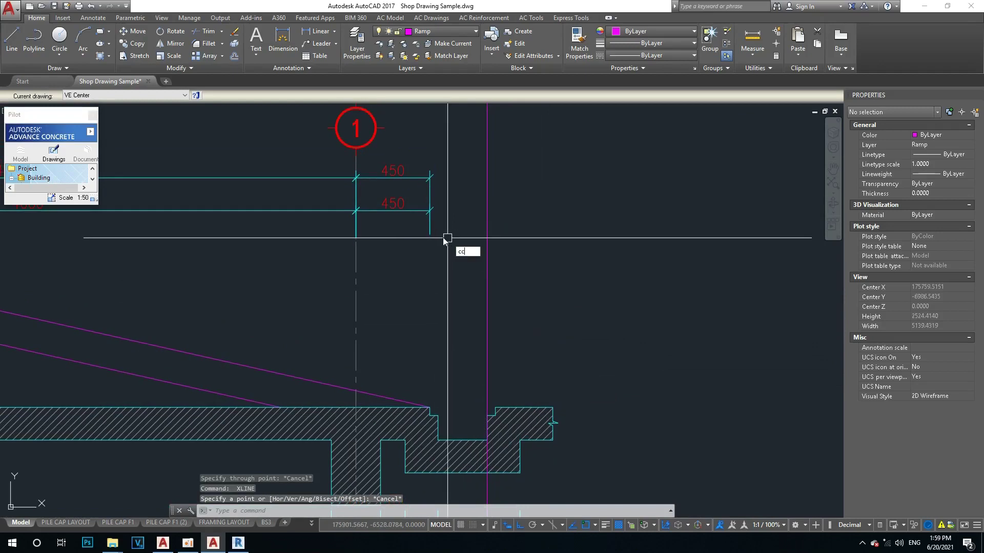
pyautogui.press('Return')
pyautogui.press('Escape')
pyautogui.press('Escape')
# Add a 350 linear dimension beside the lower 450
pyautogui.write('li')
pyautogui.press('Return')
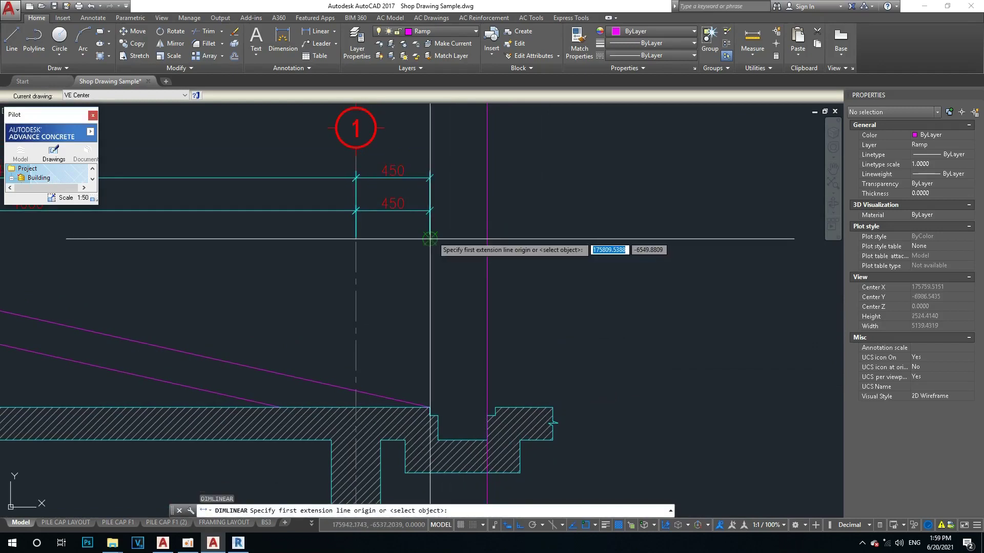
pyautogui.click(429, 235)
pyautogui.click(483, 236)
pyautogui.click(462, 211)
pyautogui.scroll(-2, 461, 187)
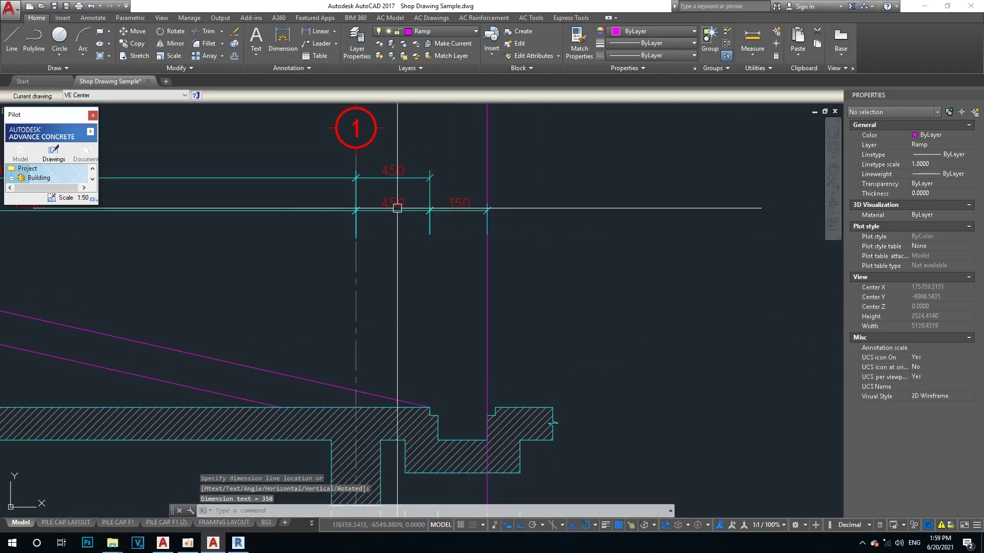
pyautogui.scroll(2, 464, 322)
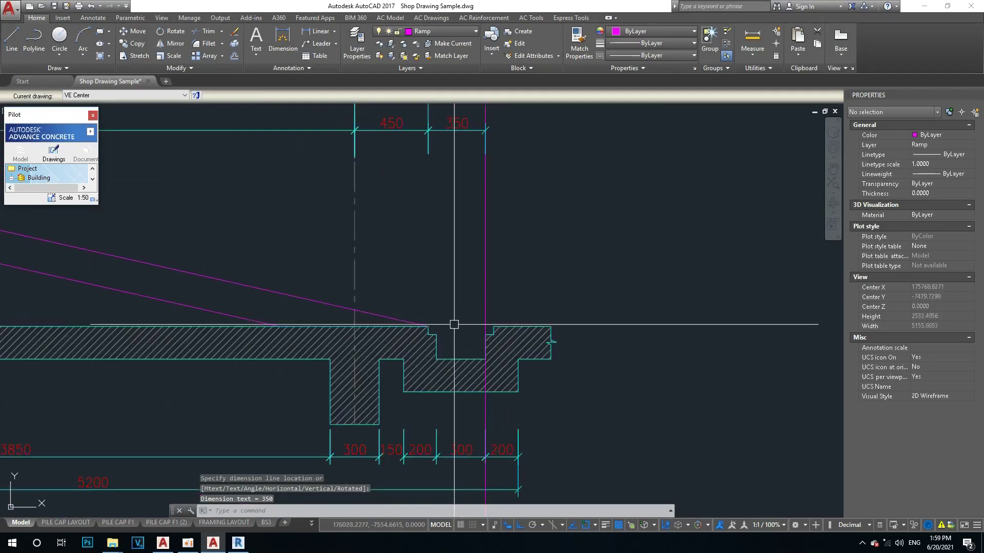
# Draw a vertical construction line at the slab step
pyautogui.write('l')
pyautogui.press('Return')
pyautogui.click(436, 335)
pyautogui.click(439, 209)
pyautogui.press('Escape')
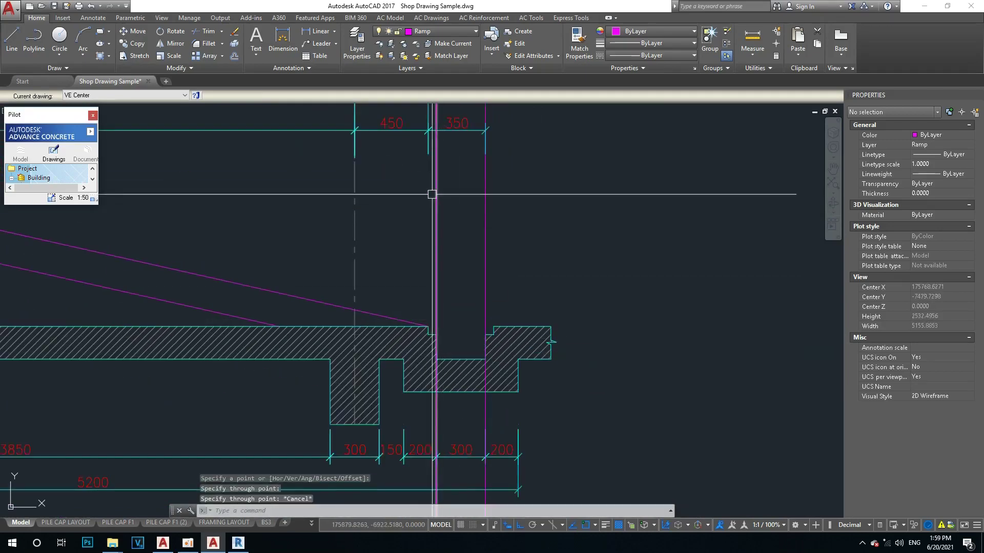
# Select the three dimensions right of grid 1 and cancel a trial stretch
pyautogui.scroll(4, 426, 110)
pyautogui.click(443, 232)
pyautogui.click(419, 241)
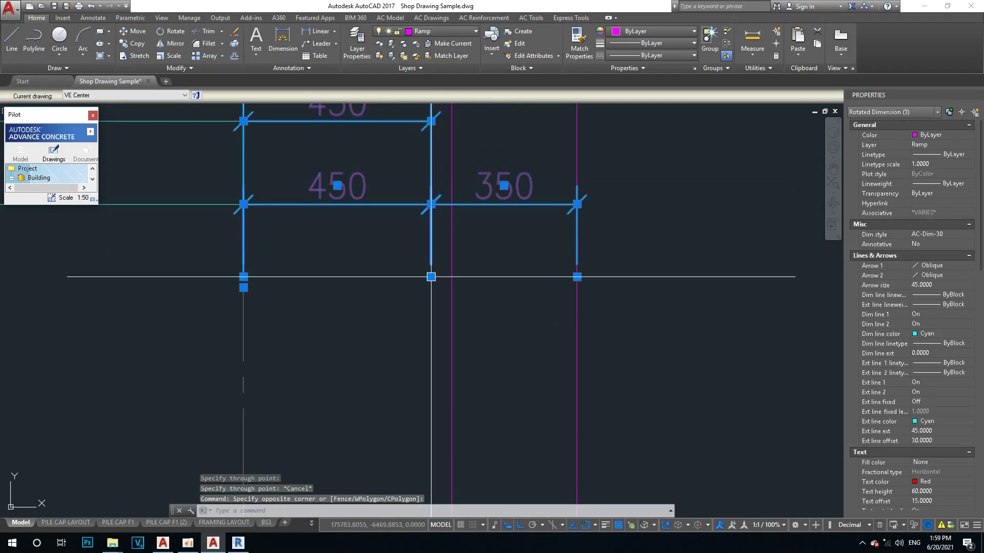
pyautogui.click(431, 277)
pyautogui.press('Escape')
pyautogui.scroll(-4, 430, 317)
pyautogui.press('Escape')
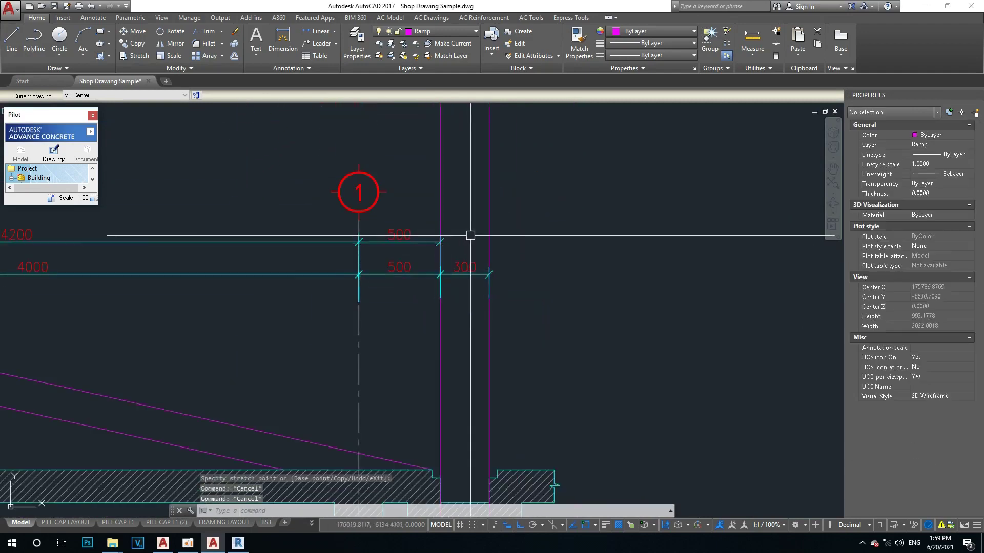
pyautogui.write('dd')
# Grip-stretch the 500 dimension on the top string out to 800
pyautogui.press('Return')
pyautogui.press('Escape')
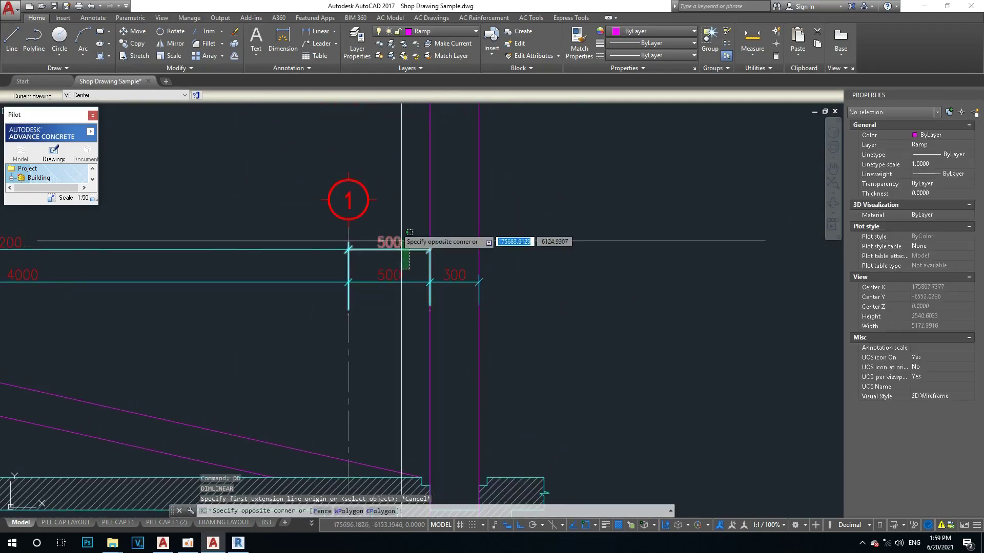
pyautogui.click(395, 220)
pyautogui.click(430, 311)
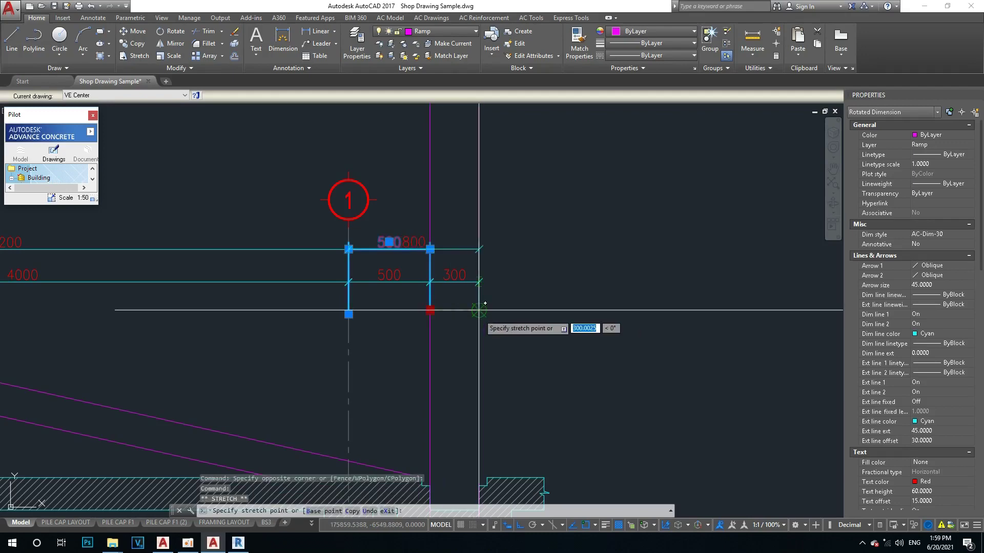
pyautogui.click(479, 310)
pyautogui.scroll(-3, 498, 301)
# Erase the two vertical construction lines with E
pyautogui.click(510, 208)
pyautogui.click(439, 205)
pyautogui.write('e')
pyautogui.press('Return')
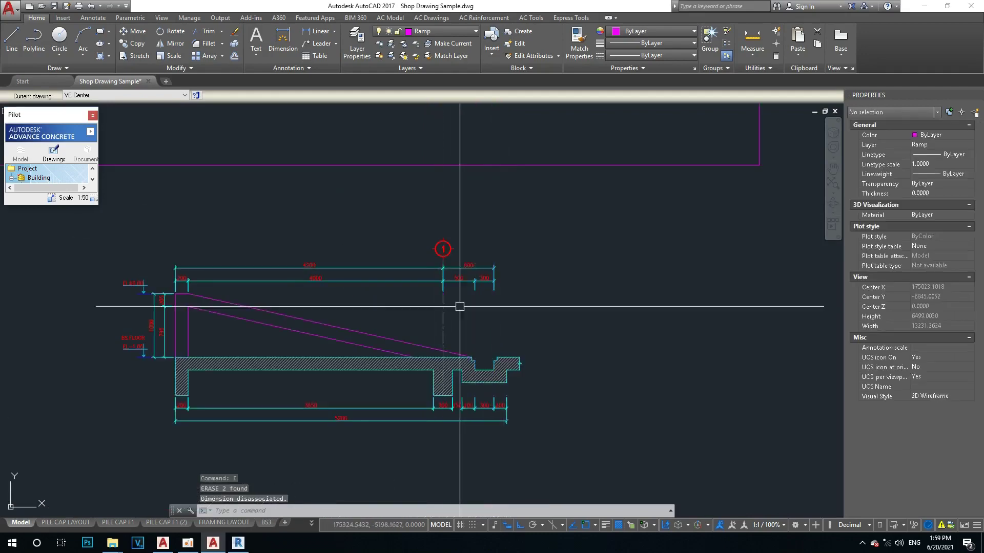
pyautogui.scroll(3, 460, 307)
pyautogui.scroll(-3, 567, 279)
pyautogui.press('Escape')
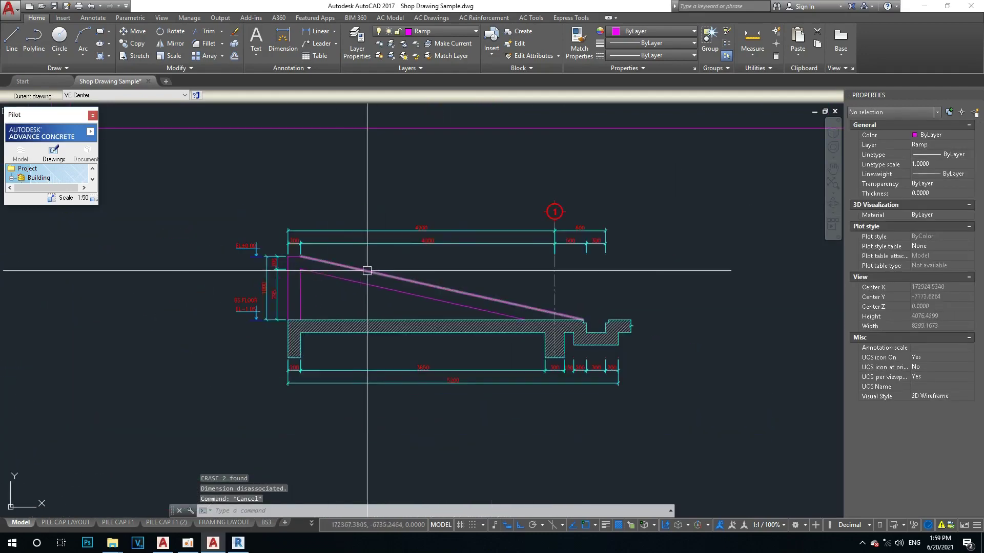
# Bring the pile cap plan and ramp section into view and regenerate the display
pyautogui.scroll(-4, 349, 276)
pyautogui.scroll(4, 505, 288)
pyautogui.scroll(-2, 440, 280)
pyautogui.scroll(2, 463, 293)
pyautogui.scroll(-2, 463, 293)
pyautogui.scroll(-3, 384, 306)
pyautogui.moveTo(492, 253); pyautogui.dragTo(470, 322, button='middle')
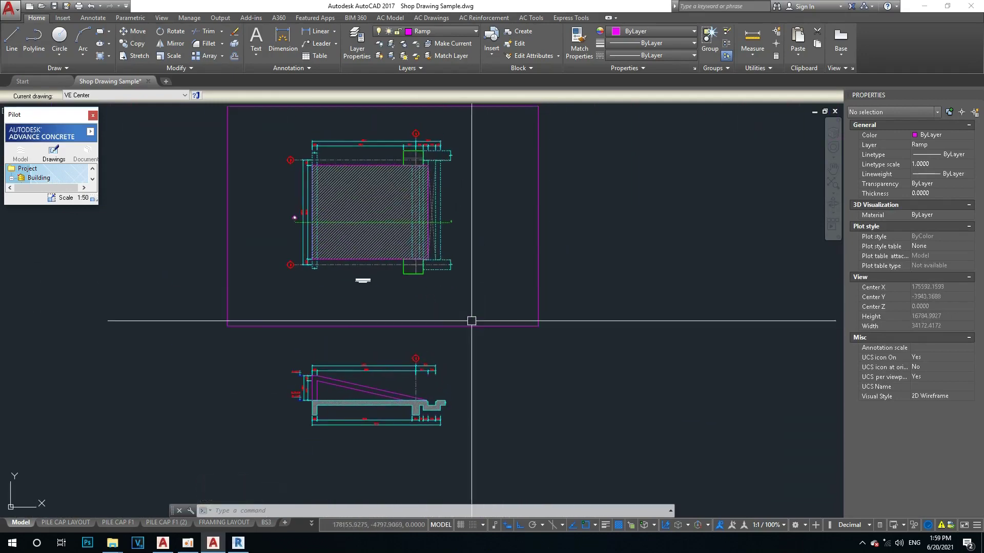
pyautogui.moveTo(436, 220); pyautogui.dragTo(434, 261, button='middle')
pyautogui.scroll(4, 384, 380)
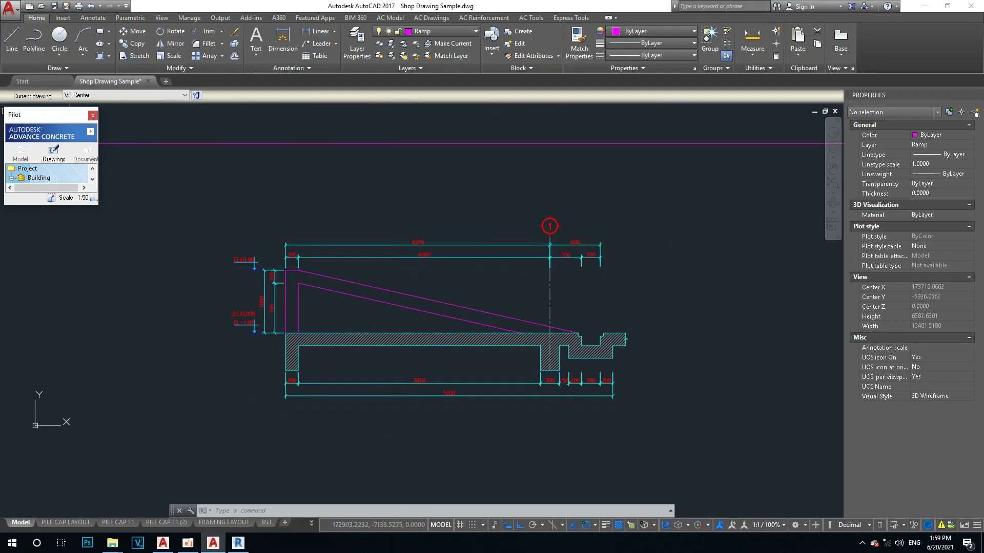
pyautogui.scroll(-5, 390, 377)
pyautogui.scroll(4, 385, 257)
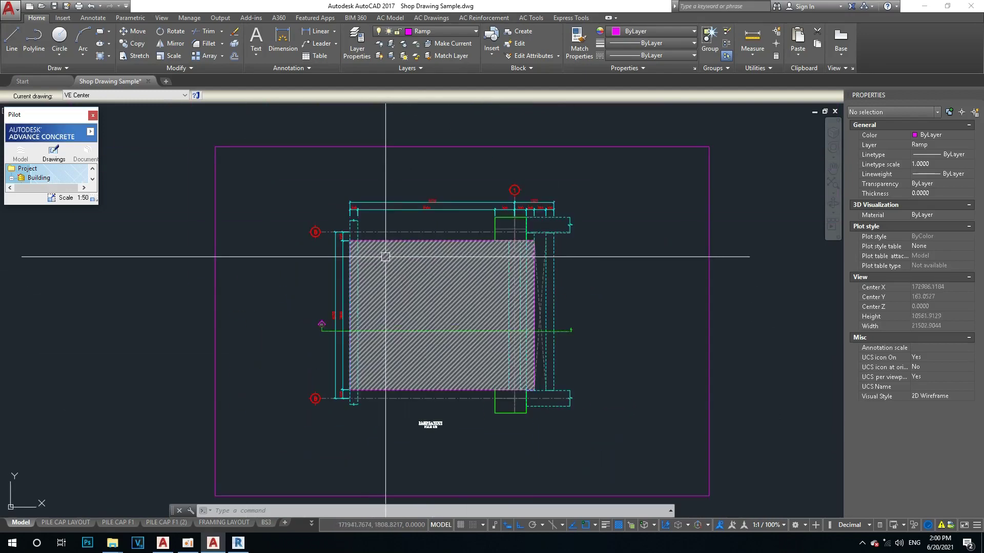
pyautogui.scroll(-3, 395, 251)
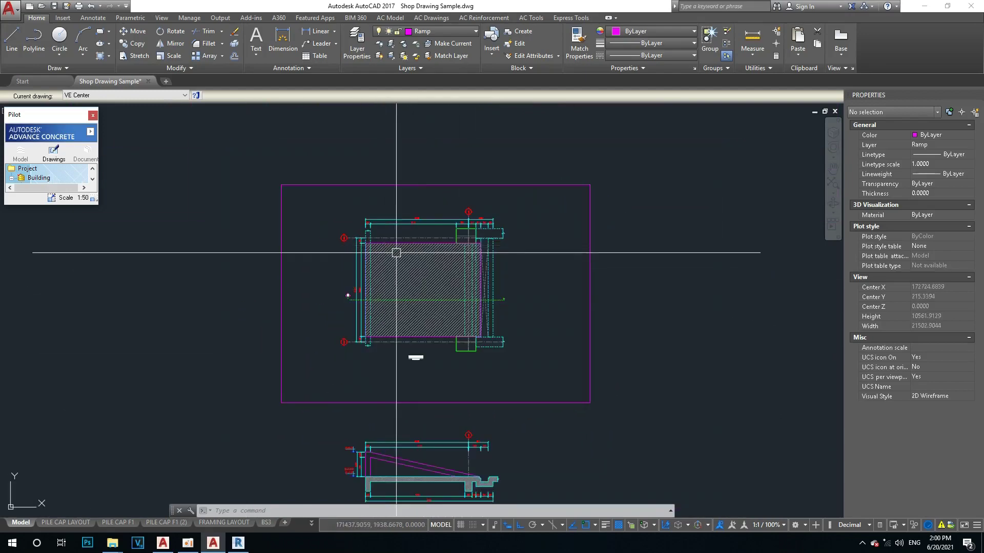
pyautogui.moveTo(405, 404); pyautogui.dragTo(405, 285, button='middle')
pyautogui.moveTo(417, 137); pyautogui.dragTo(392, 245, button='middle')
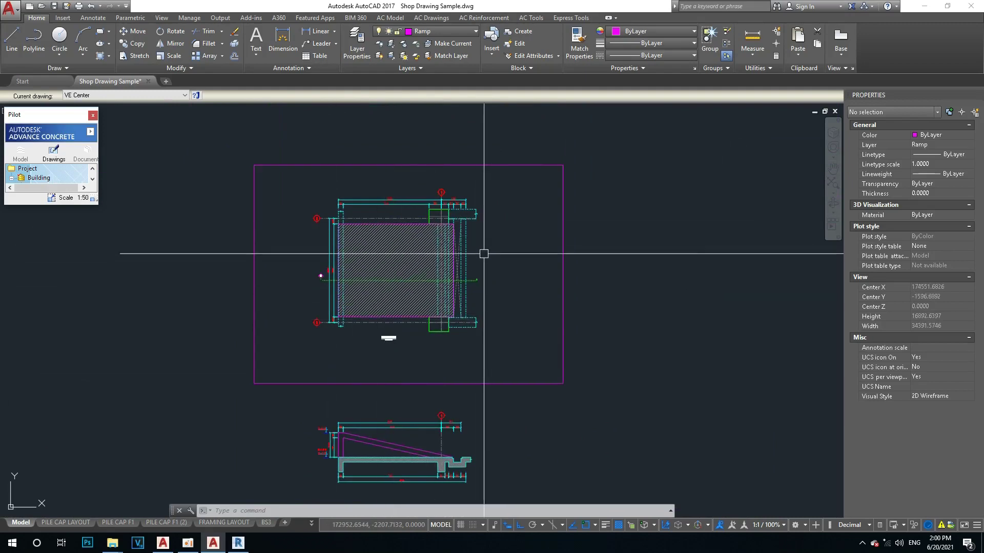
pyautogui.scroll(-2, 473, 252)
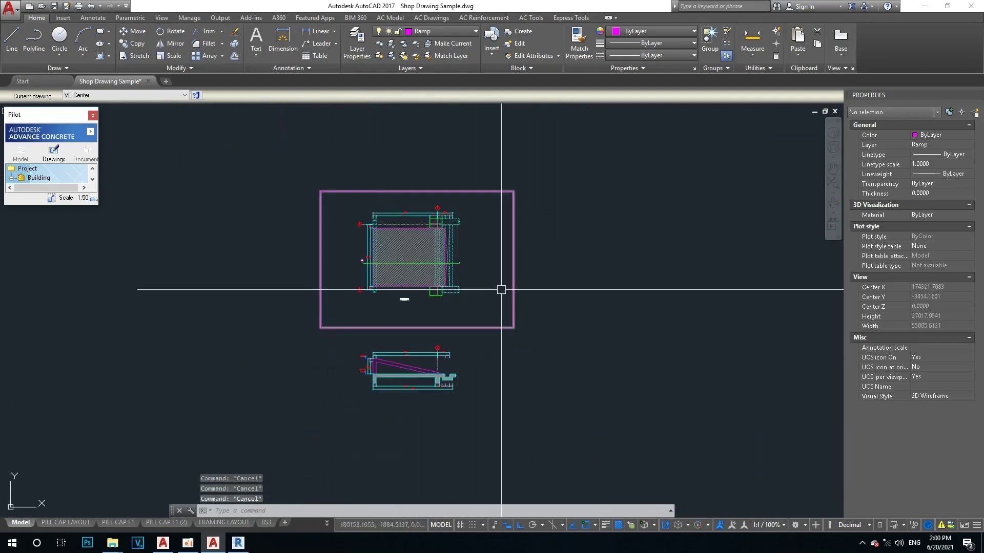
pyautogui.scroll(4, 434, 341)
pyautogui.scroll(2, 433, 405)
pyautogui.scroll(-3, 562, 277)
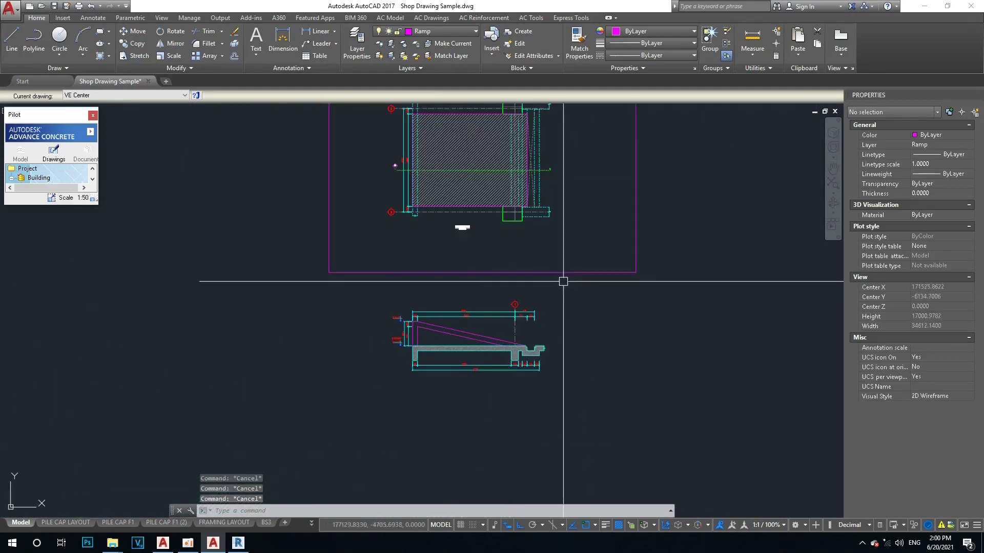
pyautogui.scroll(1, 496, 307)
pyautogui.scroll(3, 292, 377)
pyautogui.scroll(-2, 285, 324)
pyautogui.scroll(2, 584, 368)
pyautogui.scroll(-5, 499, 388)
pyautogui.write('re')
pyautogui.press('Return')
pyautogui.press('Escape')
# Copy the whole ramp layout plan sheet to a new position on the right
pyautogui.scroll(4, 536, 275)
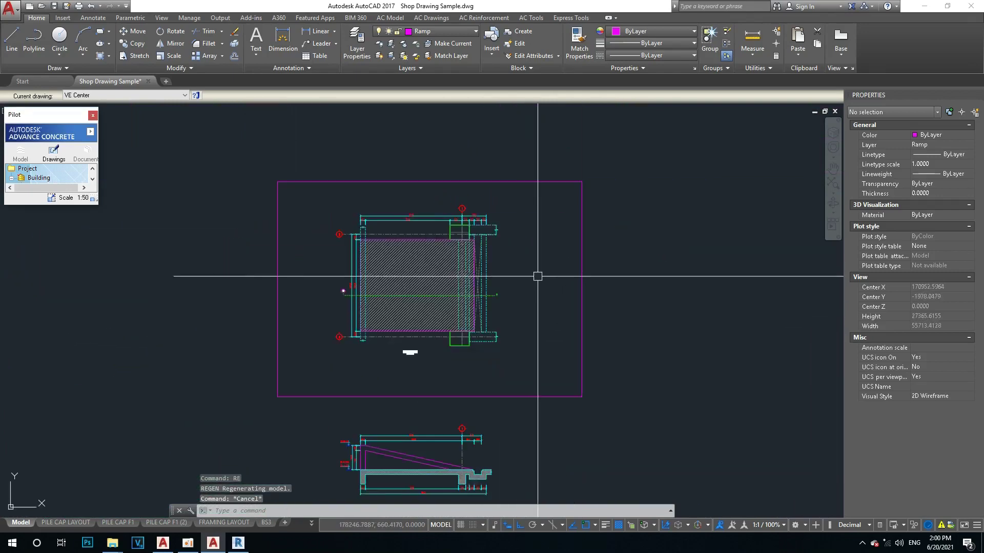
pyautogui.scroll(-6, 442, 275)
pyautogui.scroll(4, 449, 274)
pyautogui.scroll(-2, 433, 272)
pyautogui.scroll(-2, 496, 186)
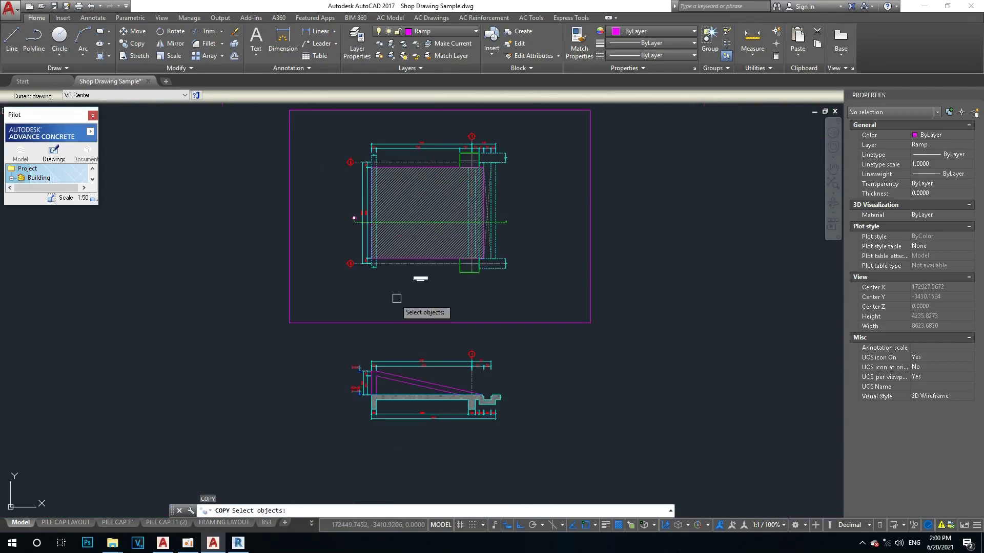
pyautogui.scroll(-1, 377, 205)
pyautogui.click(329, 175)
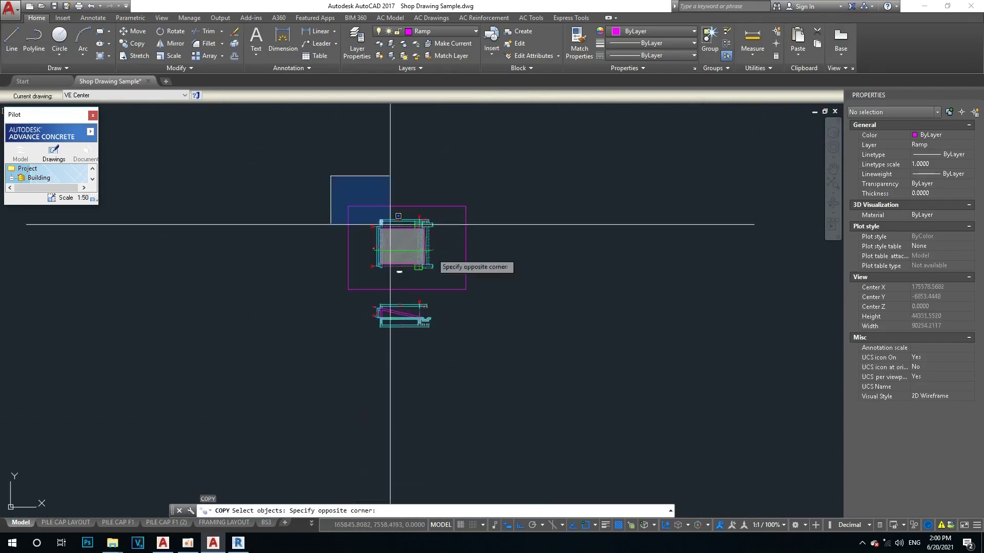
pyautogui.click(483, 292)
pyautogui.press('Return')
pyautogui.click(348, 289)
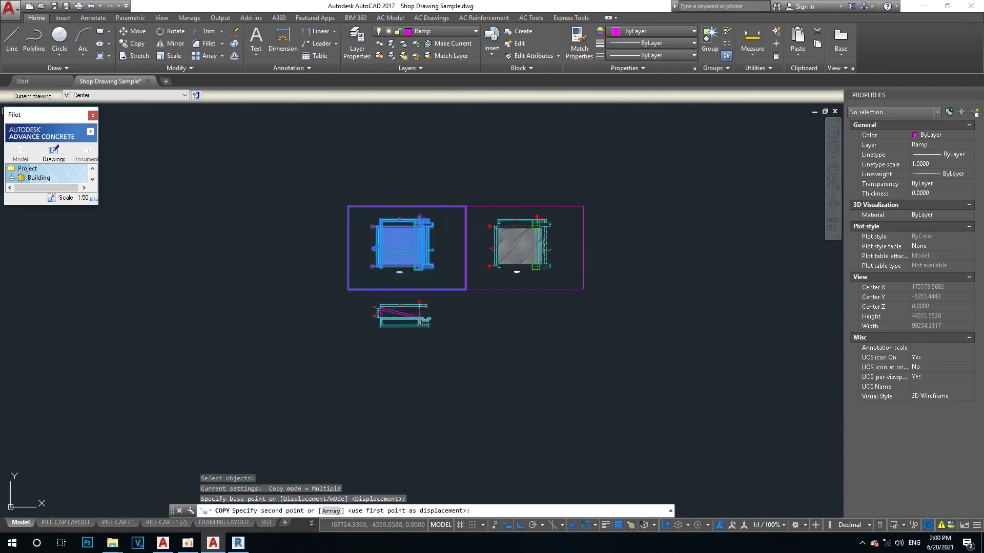
pyautogui.click(466, 285)
pyautogui.press('Escape')
pyautogui.press('Escape')
# Erase the diagonal hatch fill from the copied ramp plan
pyautogui.scroll(2, 466, 287)
pyautogui.scroll(6, 467, 299)
pyautogui.click(468, 299)
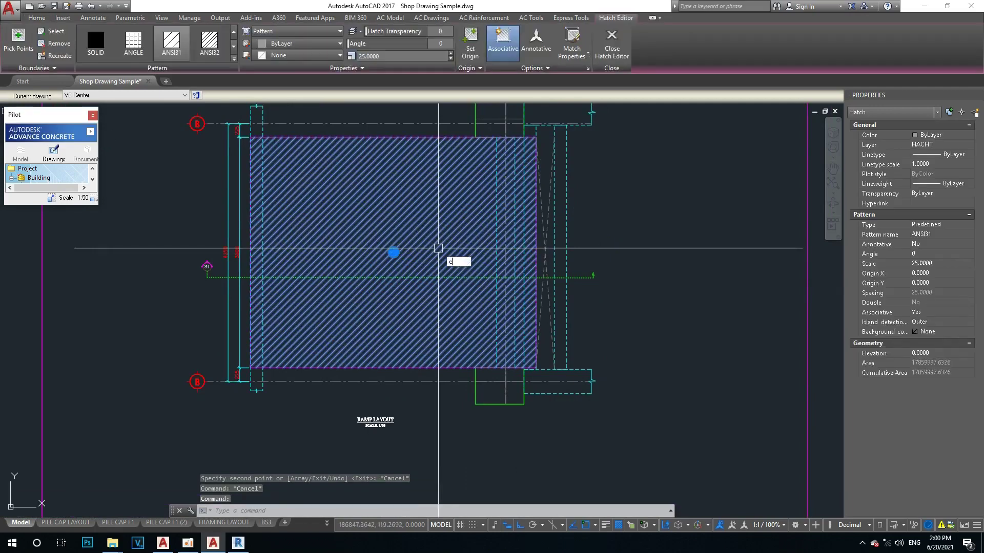
pyautogui.press('e')
pyautogui.press('Return')
pyautogui.press('Escape')
# Zoom out and select the RAMP LAYOUT title text
pyautogui.scroll(-2, 530, 256)
pyautogui.scroll(-2, 507, 297)
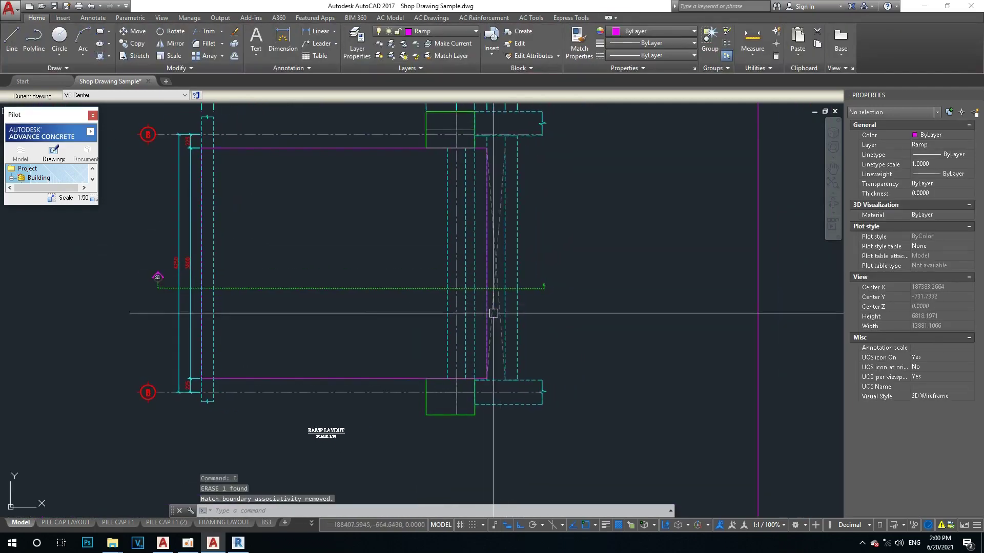
pyautogui.scroll(-2, 482, 289)
pyautogui.scroll(-2, 471, 282)
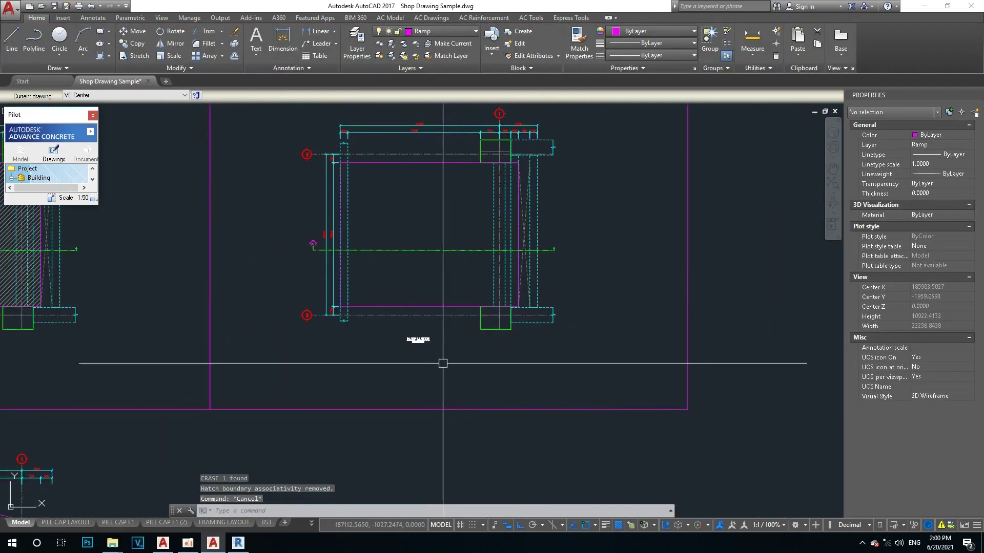
pyautogui.scroll(4, 426, 348)
pyautogui.scroll(2, 394, 328)
pyautogui.click(392, 325)
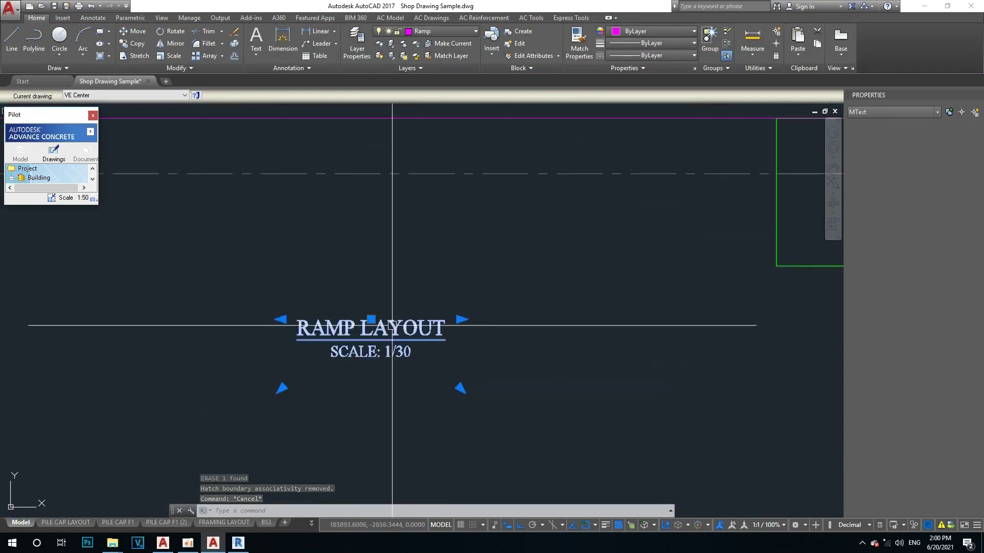
# Retitle the plan RAMP TOP VIEW REBAR with SCALE: 1/30 on its own line, widening the text box
pyautogui.doubleClick(392, 325)
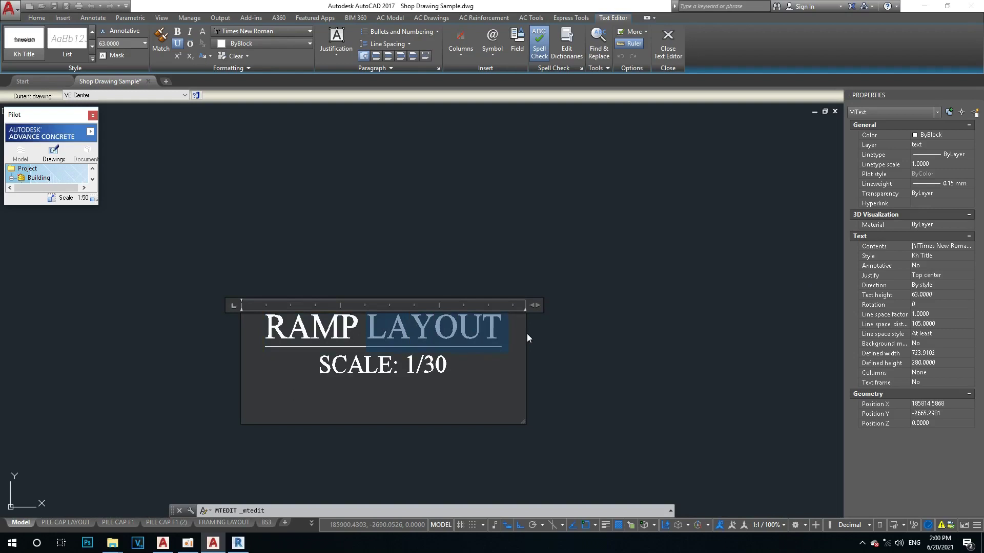
pyautogui.write('top')
pyautogui.press('BackSpace')
pyautogui.press('BackSpace')
pyautogui.press('BackSpace')
pyautogui.press('BackSpace')
pyautogui.write('TOP VIEWSCALE: 1/30')
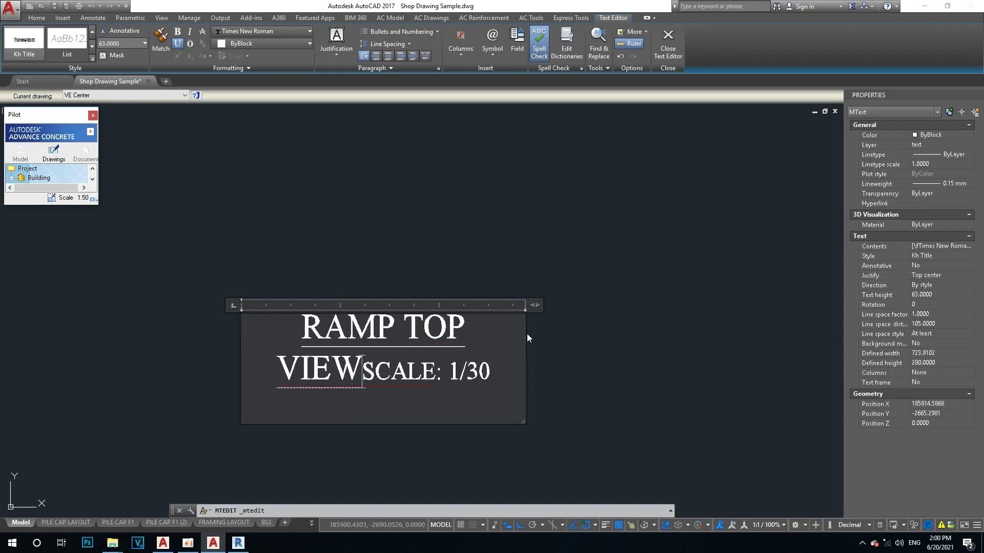
pyautogui.write('W')
pyautogui.press('Return')
pyautogui.write('REBAR')
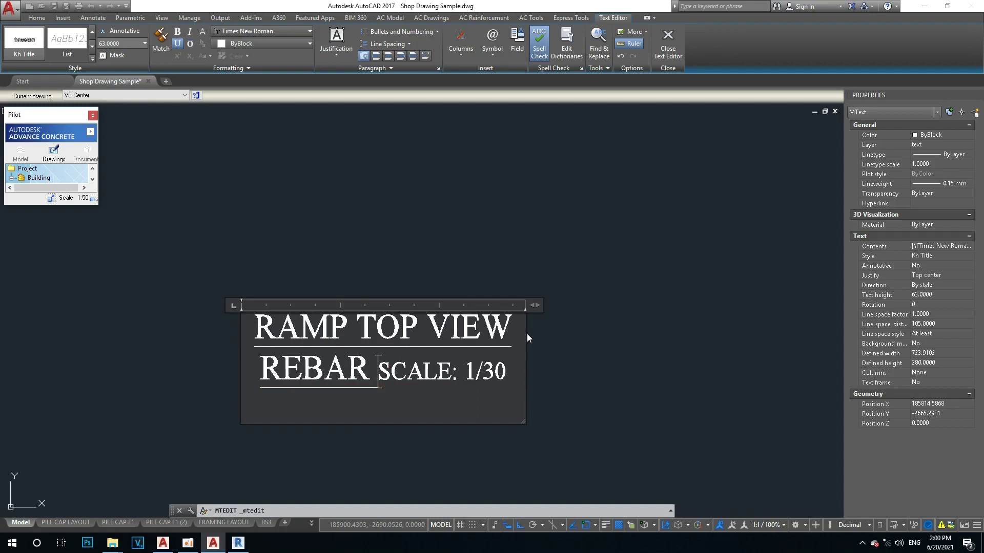
pyautogui.press('Return')
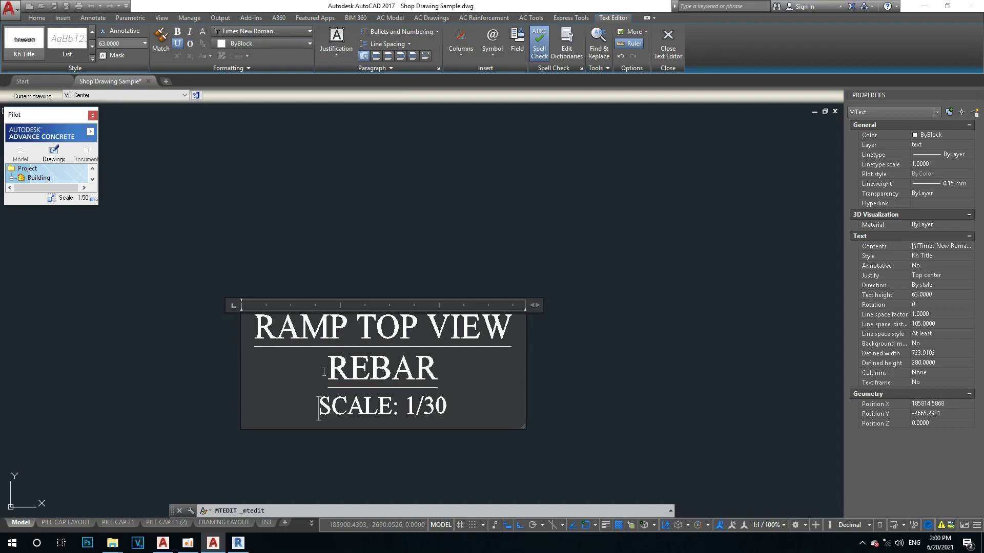
pyautogui.moveTo(537, 305); pyautogui.dragTo(595, 311)
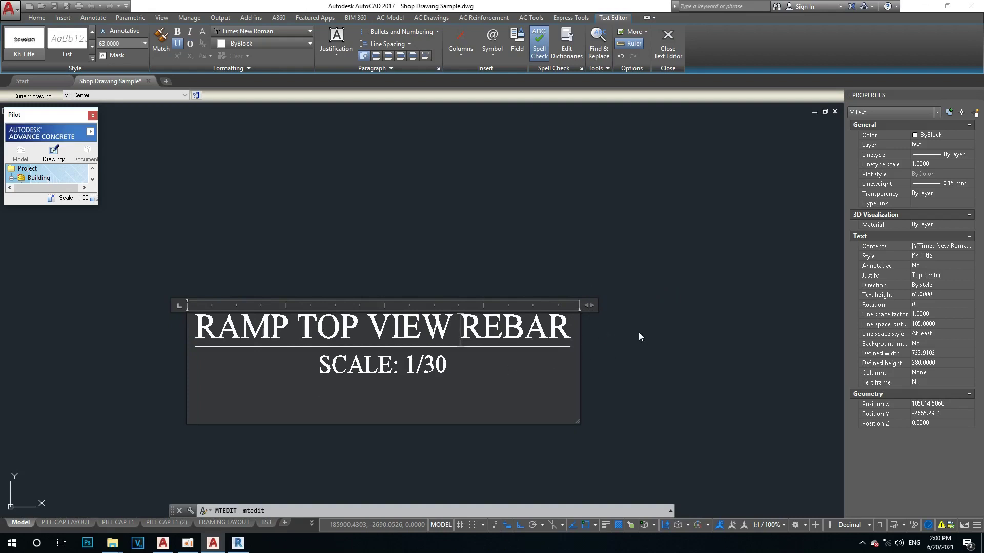
pyautogui.click(638, 331)
# Move the title text to a new spot beneath the copied plan
pyautogui.scroll(-8, 615, 310)
pyautogui.moveTo(601, 294); pyautogui.dragTo(565, 293, button='middle')
pyautogui.scroll(5, 565, 293)
pyautogui.write('m')
pyautogui.press('Return')
pyautogui.moveTo(325, 411); pyautogui.dragTo(287, 338)
pyautogui.press('Return')
pyautogui.click(392, 405)
pyautogui.click(417, 393)
# Pan and zoom from the copied plan back to the dimensioned ramp cross-section
pyautogui.scroll(-4, 465, 237)
pyautogui.scroll(3, 397, 222)
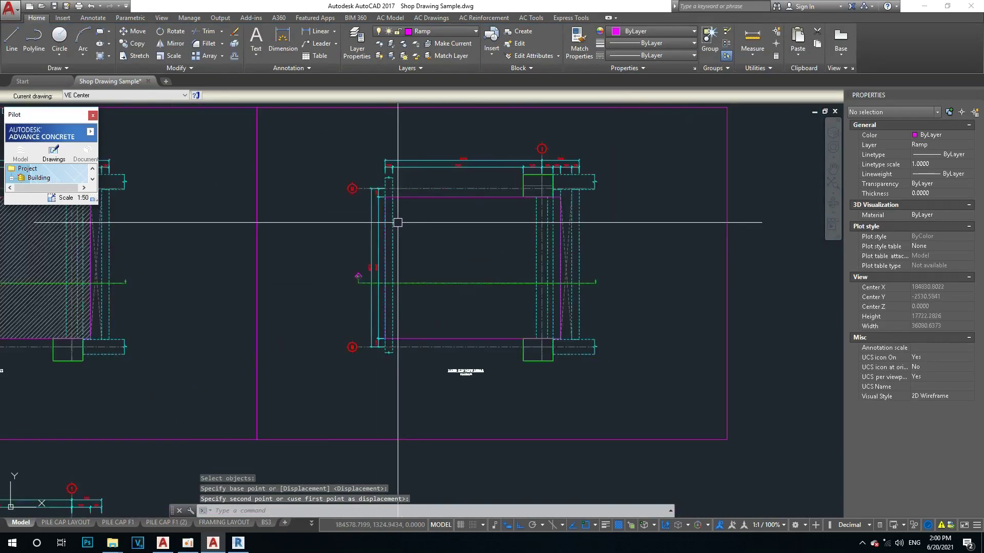
pyautogui.scroll(-4, 380, 241)
pyautogui.scroll(3, 325, 292)
pyautogui.scroll(-1, 431, 351)
pyautogui.scroll(-2, 589, 265)
pyautogui.scroll(5, 533, 254)
pyautogui.scroll(-5, 538, 248)
pyautogui.scroll(5, 439, 270)
pyautogui.scroll(-7, 604, 221)
pyautogui.scroll(4, 606, 220)
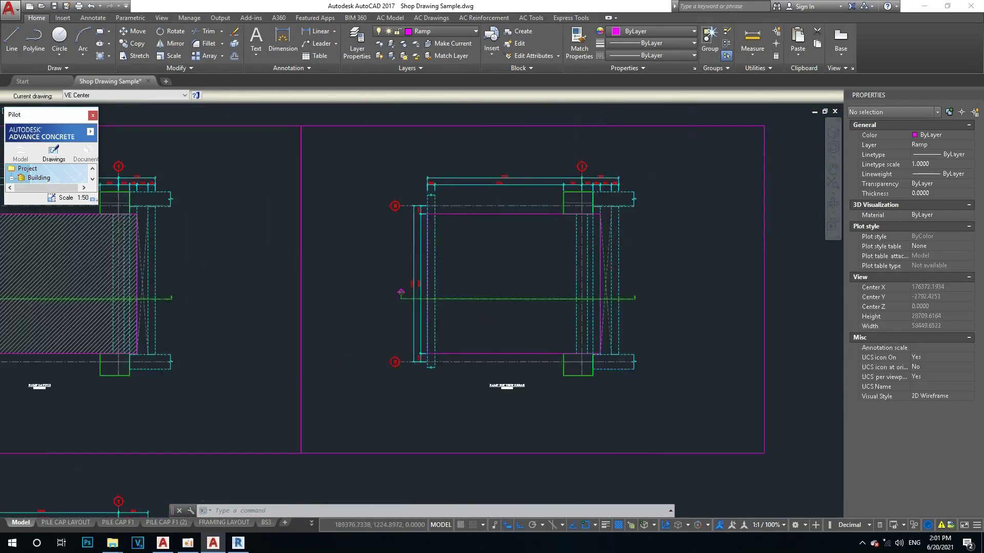
pyautogui.moveTo(205, 410); pyautogui.dragTo(504, 241, button='middle')
pyautogui.scroll(2, 302, 374)
pyautogui.scroll(2, 358, 274)
pyautogui.scroll(1, 259, 216)
pyautogui.moveTo(545, 292); pyautogui.dragTo(380, 329, button='middle')
pyautogui.press('Escape')
pyautogui.press('Escape')
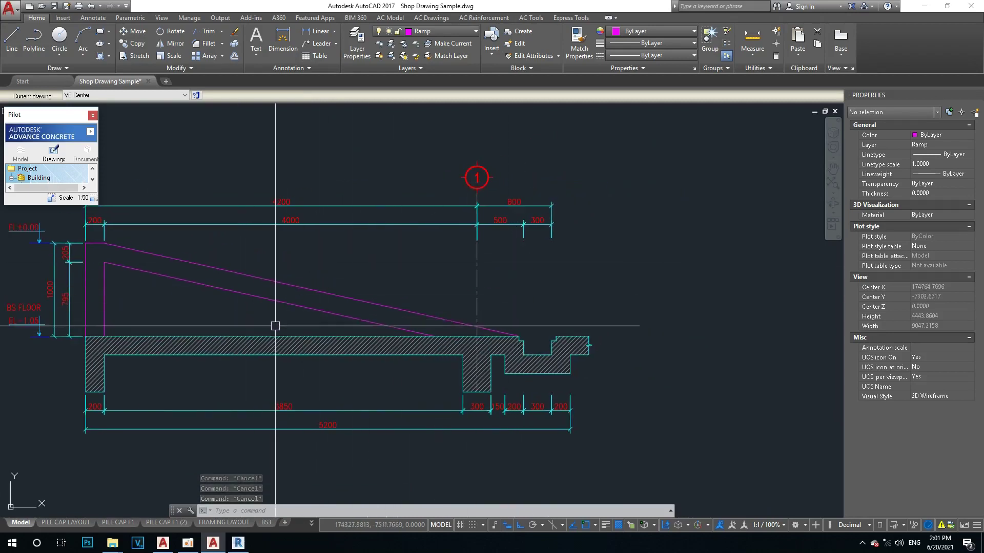
pyautogui.click(294, 387)
pyautogui.click(247, 320)
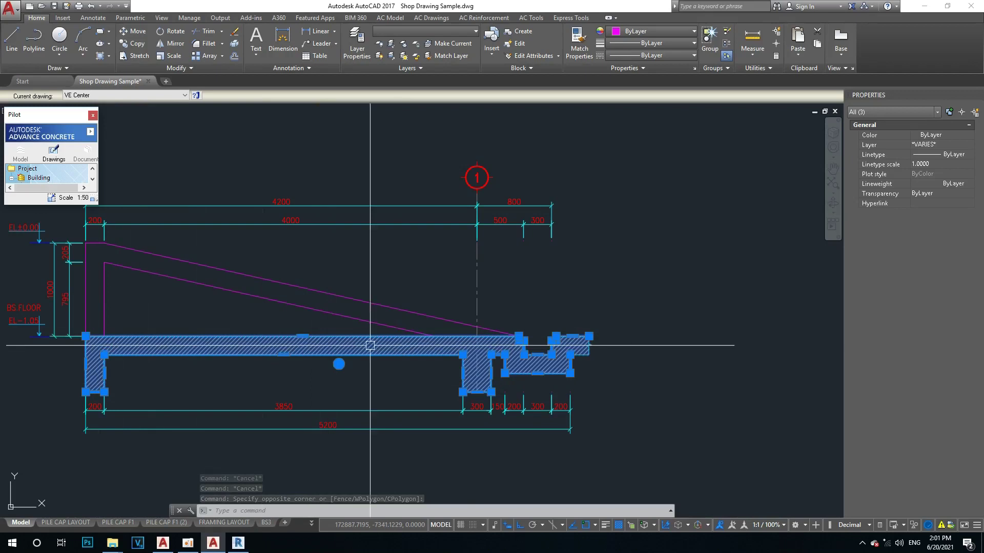
pyautogui.moveTo(208, 287); pyautogui.dragTo(312, 311, button='middle')
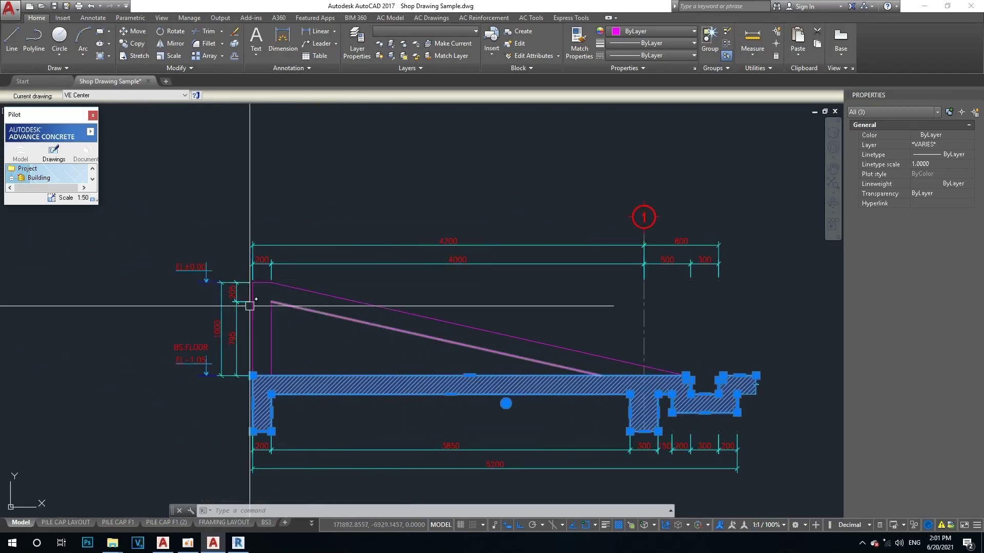
pyautogui.scroll(2, 264, 317)
pyautogui.scroll(-2, 270, 303)
pyautogui.press('Escape')
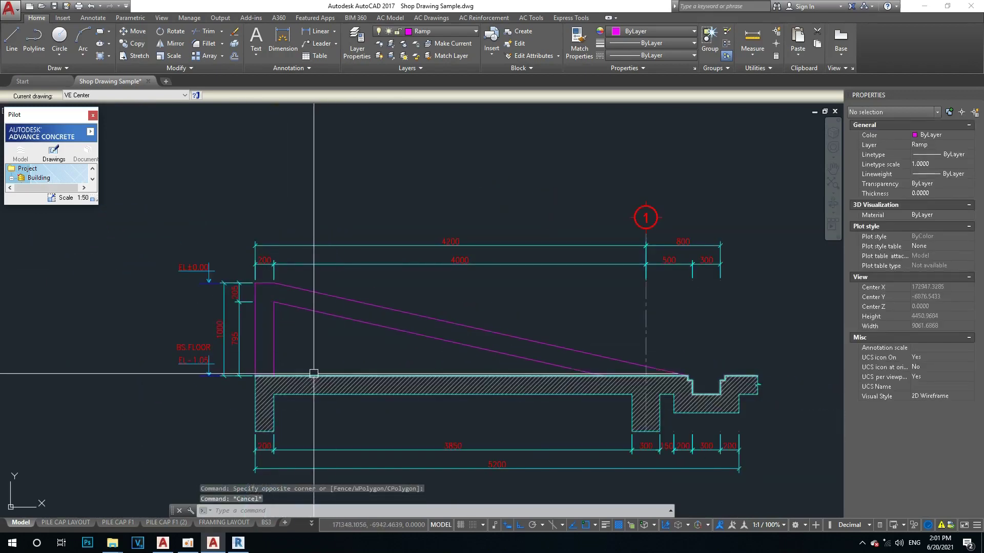
pyautogui.scroll(-1, 266, 303)
pyautogui.scroll(-1, 211, 292)
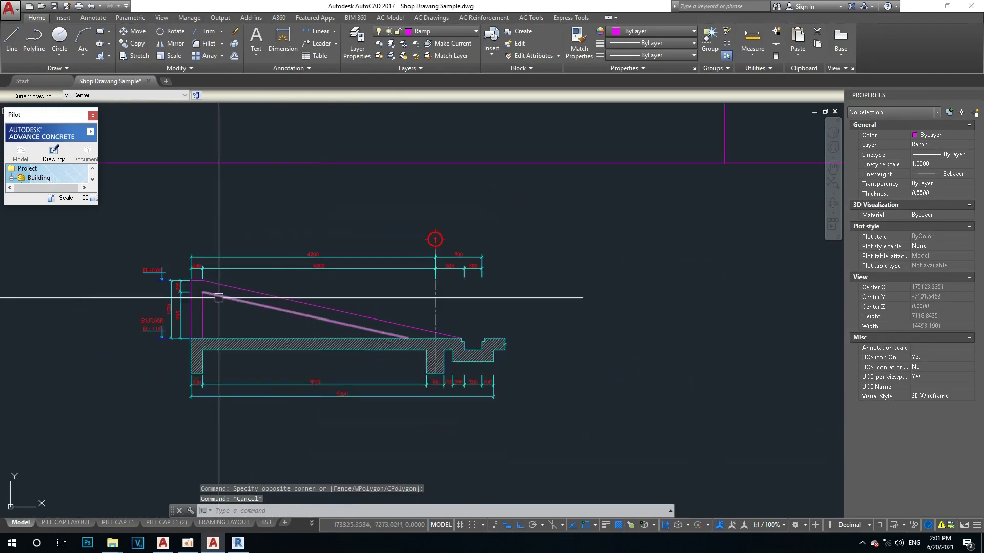
pyautogui.scroll(4, 413, 355)
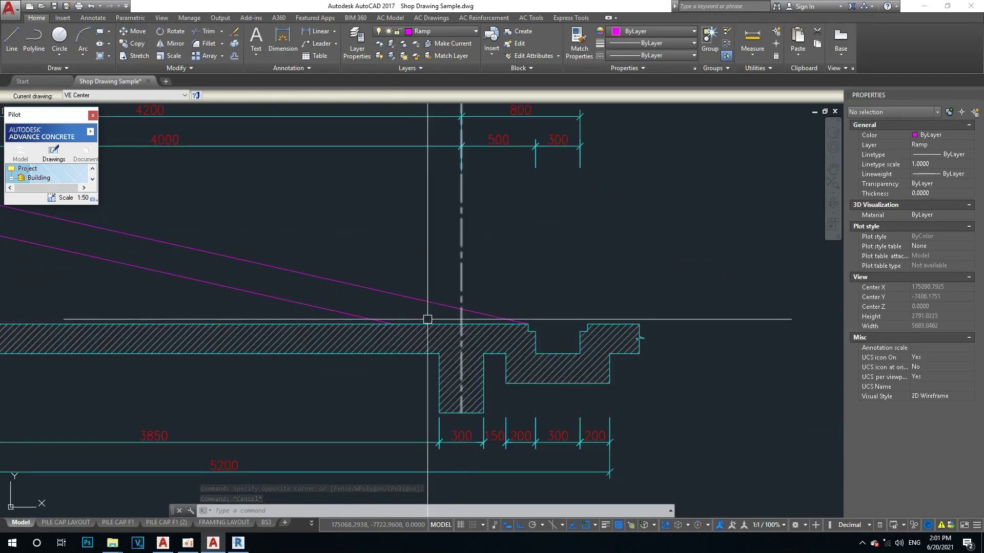
pyautogui.scroll(-4, 530, 335)
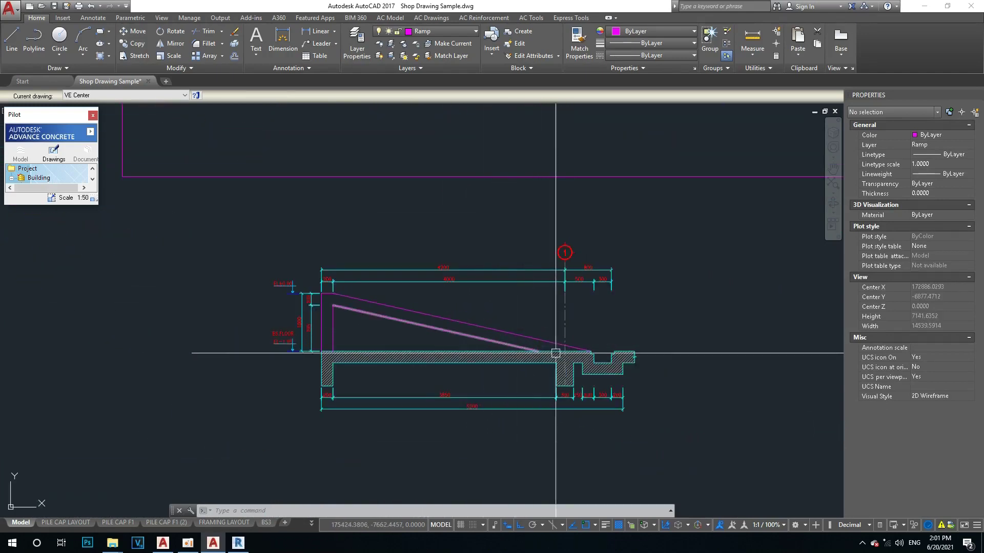
pyautogui.scroll(4, 325, 293)
pyautogui.scroll(2, 341, 330)
pyautogui.press('Escape')
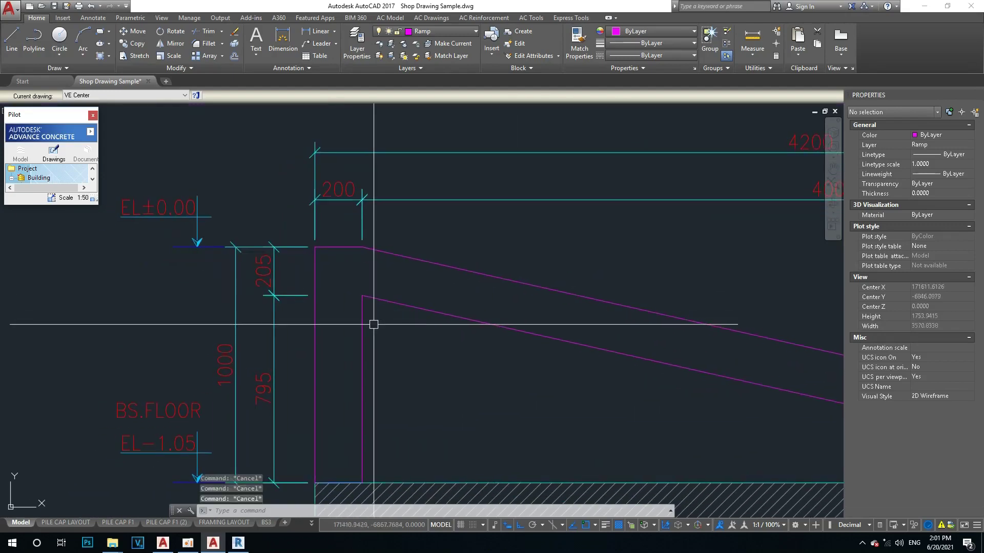
pyautogui.write('L')
pyautogui.press('Return')
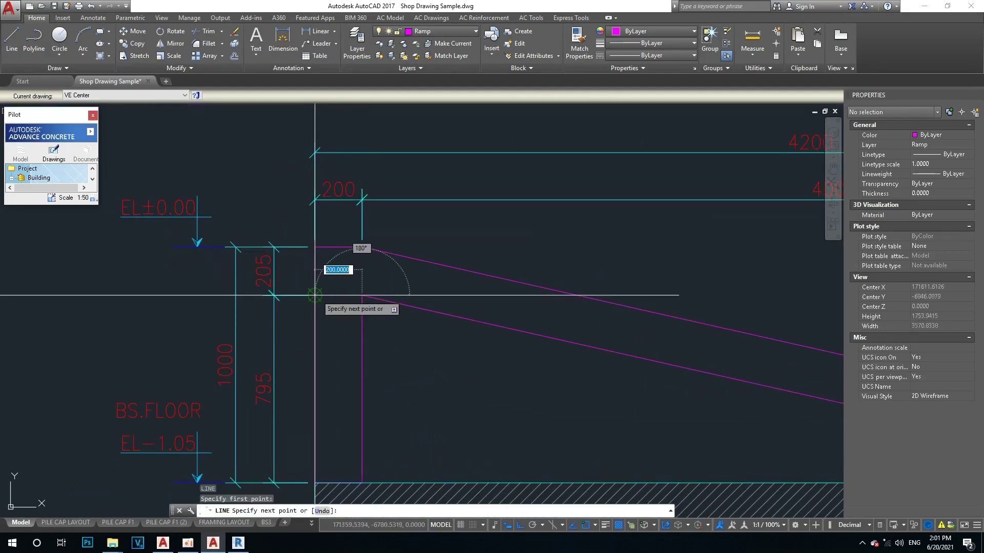
pyautogui.press('Escape')
pyautogui.press('Escape')
pyautogui.scroll(-2, 472, 320)
pyautogui.rightClick(474, 325)
pyautogui.press('Escape')
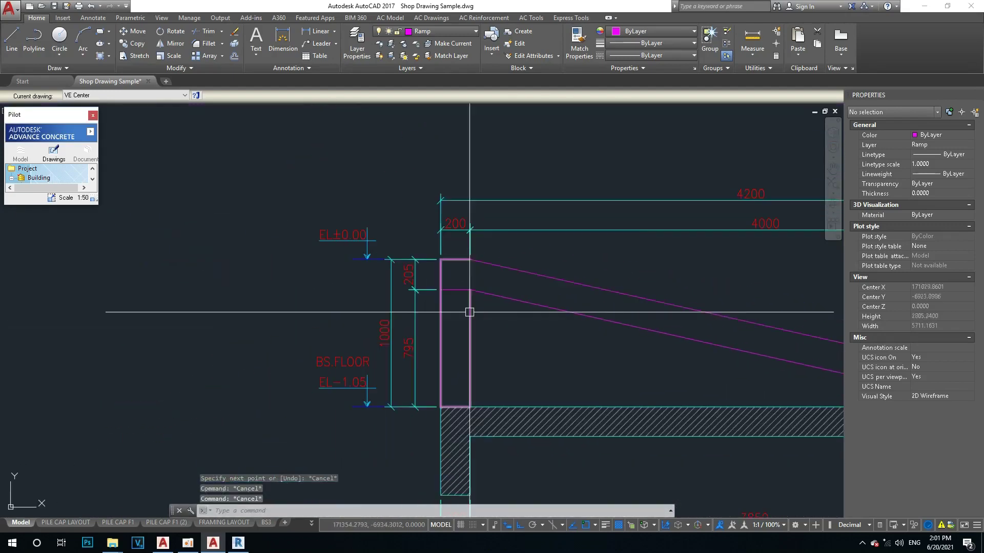
pyautogui.write('A')
pyautogui.press('Return')
pyautogui.scroll(-5, 359, 266)
pyautogui.scroll(3, 374, 307)
# Pick the break line as a property-matching source, then cancel the match
pyautogui.scroll(2, 346, 257)
pyautogui.scroll(5, 347, 257)
pyautogui.scroll(3, 401, 410)
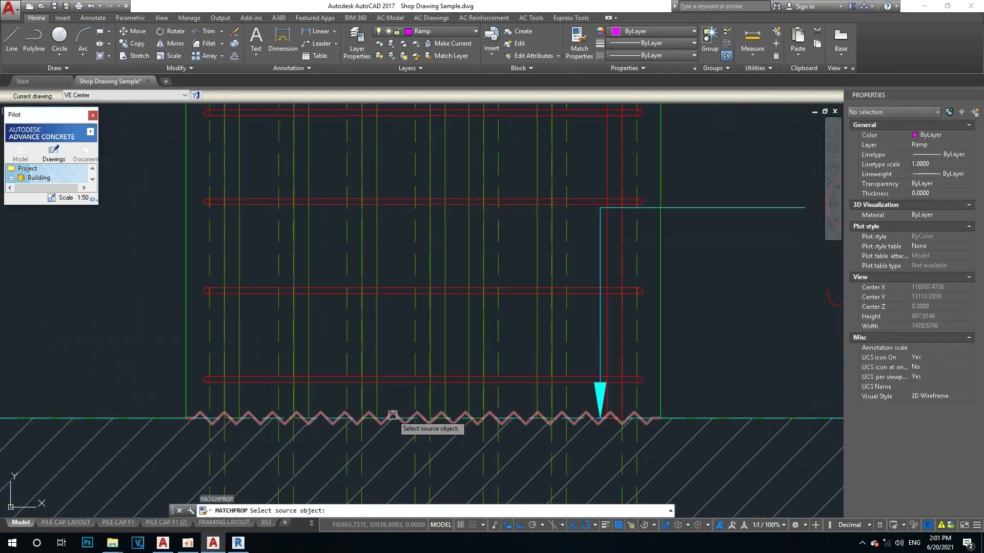
pyautogui.click(392, 415)
pyautogui.scroll(-6, 305, 319)
pyautogui.moveTo(644, 458); pyautogui.dragTo(578, 391, button='middle')
pyautogui.scroll(3, 252, 292)
pyautogui.scroll(3, 560, 380)
pyautogui.scroll(2, 466, 351)
pyautogui.press('Escape')
# Pan over the hatched slab and its dimensions and regenerate the drawing with RE
pyautogui.scroll(-2, 458, 333)
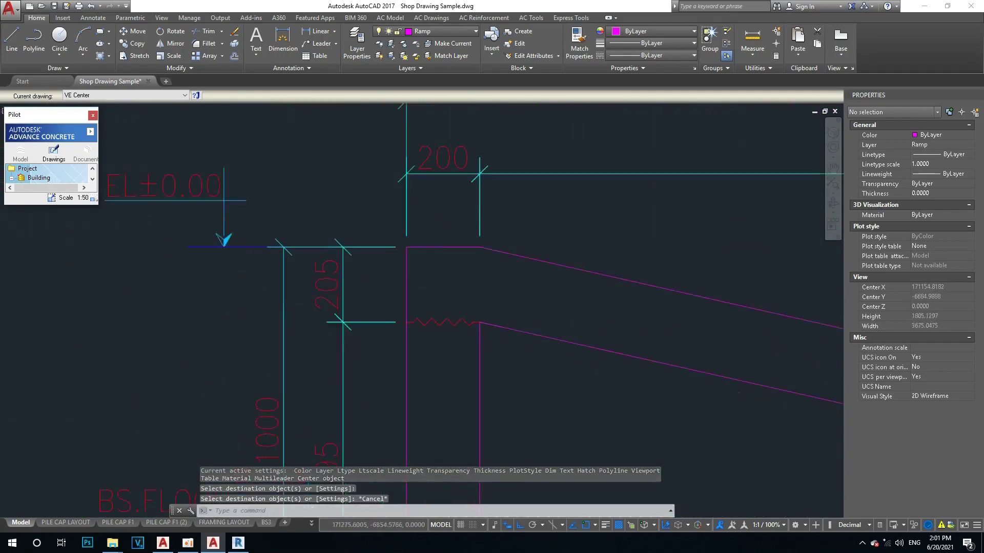
pyautogui.moveTo(368, 194); pyautogui.dragTo(376, 301, button='middle')
pyautogui.scroll(-3, 395, 305)
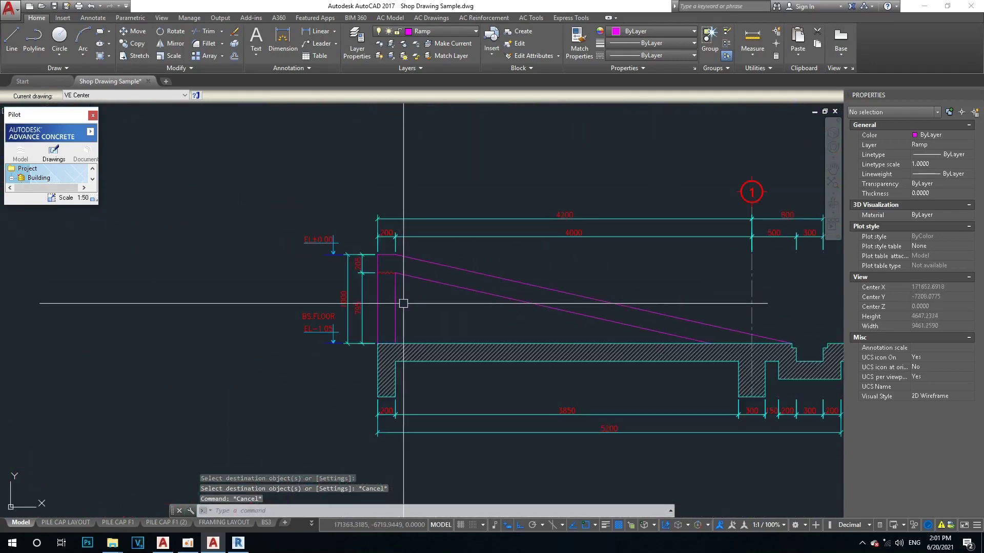
pyautogui.scroll(1, 386, 285)
pyautogui.scroll(1, 392, 276)
pyautogui.scroll(-1, 392, 361)
pyautogui.scroll(1, 398, 295)
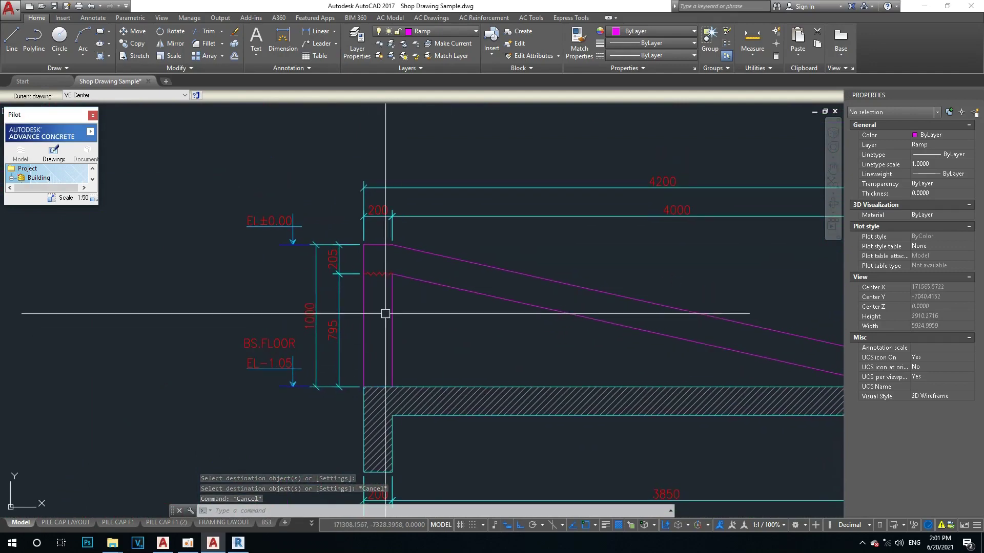
pyautogui.scroll(-1, 370, 246)
pyautogui.scroll(-3, 310, 248)
pyautogui.scroll(3, 310, 248)
pyautogui.scroll(3, 329, 249)
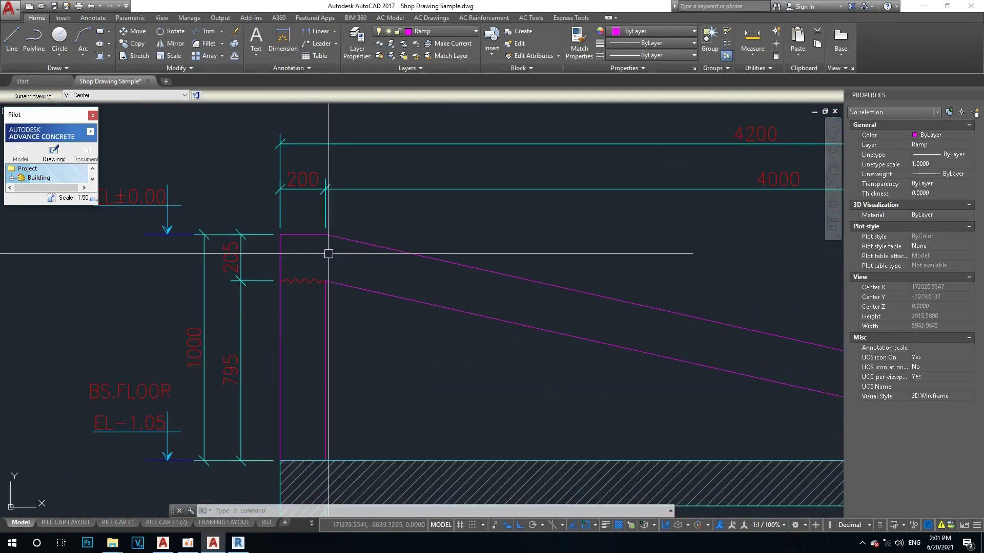
pyautogui.scroll(-5, 303, 261)
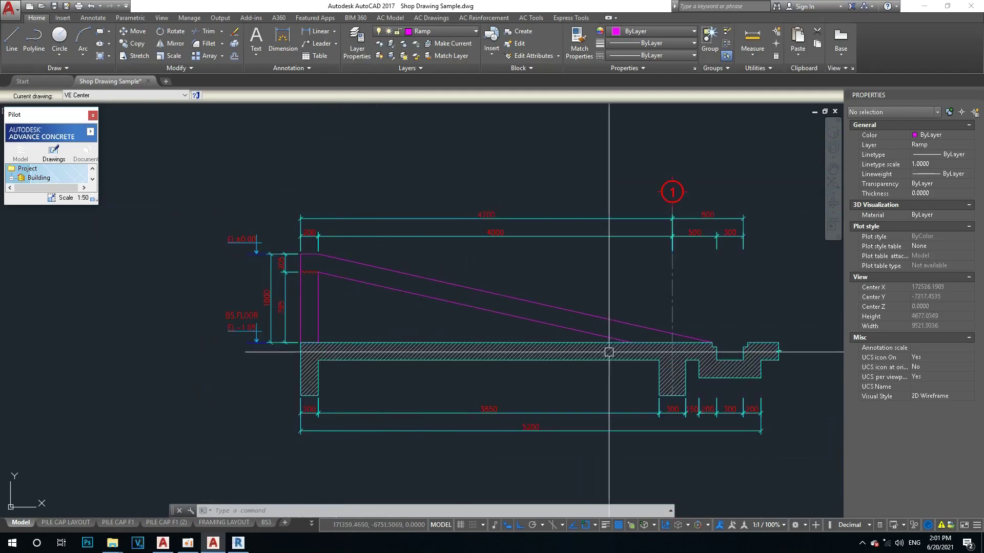
pyautogui.scroll(2, 715, 337)
pyautogui.scroll(-3, 660, 342)
pyautogui.scroll(3, 527, 330)
pyautogui.scroll(2, 358, 308)
pyautogui.scroll(-2, 479, 333)
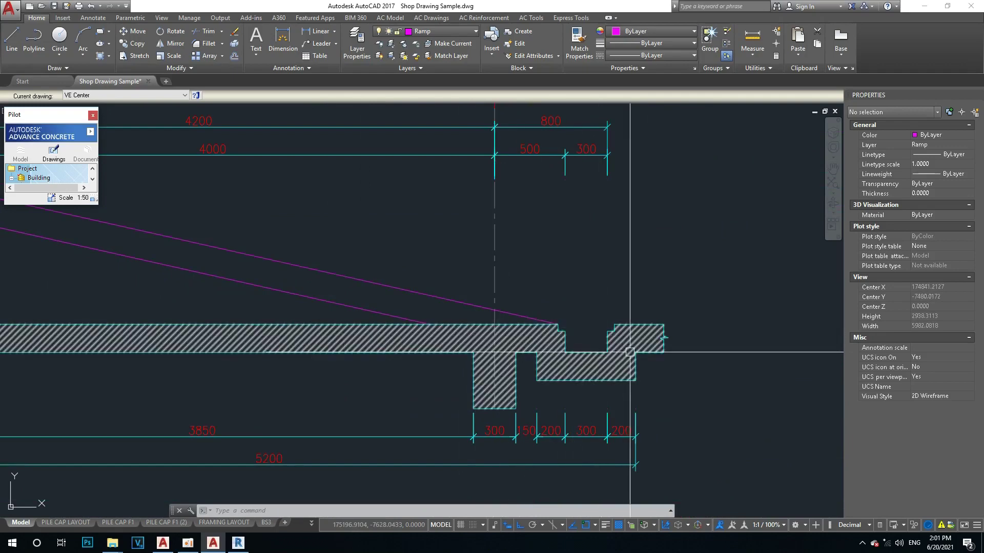
pyautogui.scroll(-1, 512, 343)
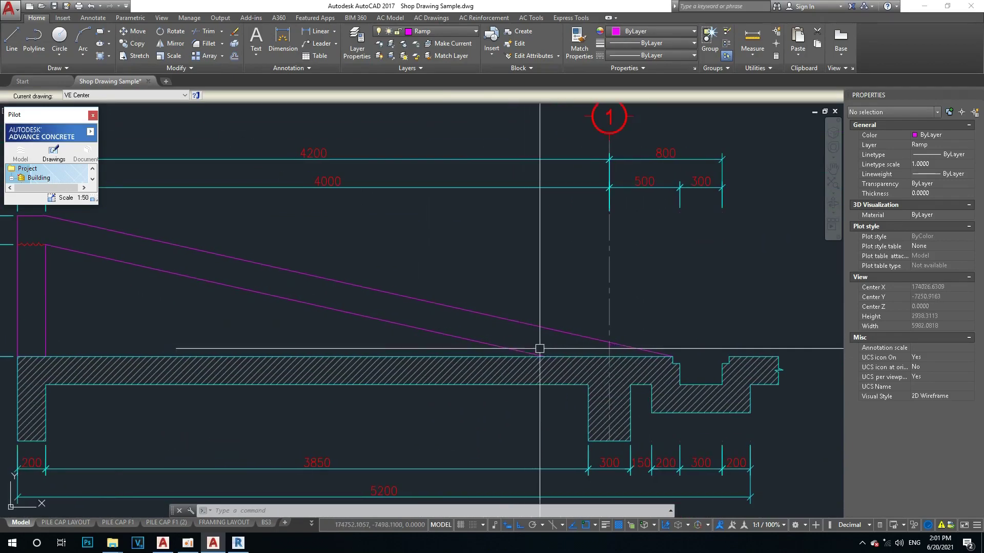
pyautogui.scroll(-2, 531, 346)
pyautogui.press('Escape')
pyautogui.press('Escape')
pyautogui.press('Escape')
pyautogui.write('RE')
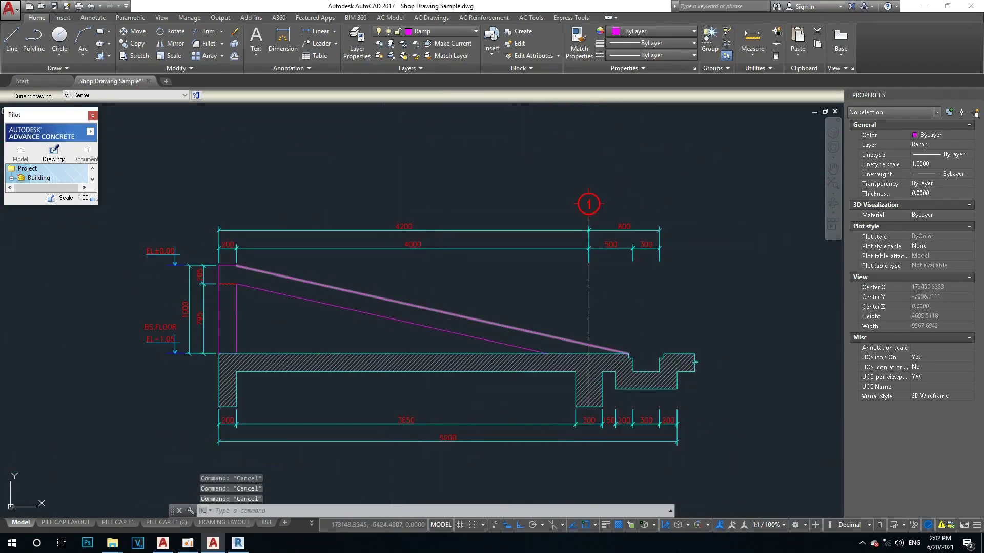
# Place a construction line at the ramp corner to follow the 347° slope
pyautogui.scroll(3, 625, 353)
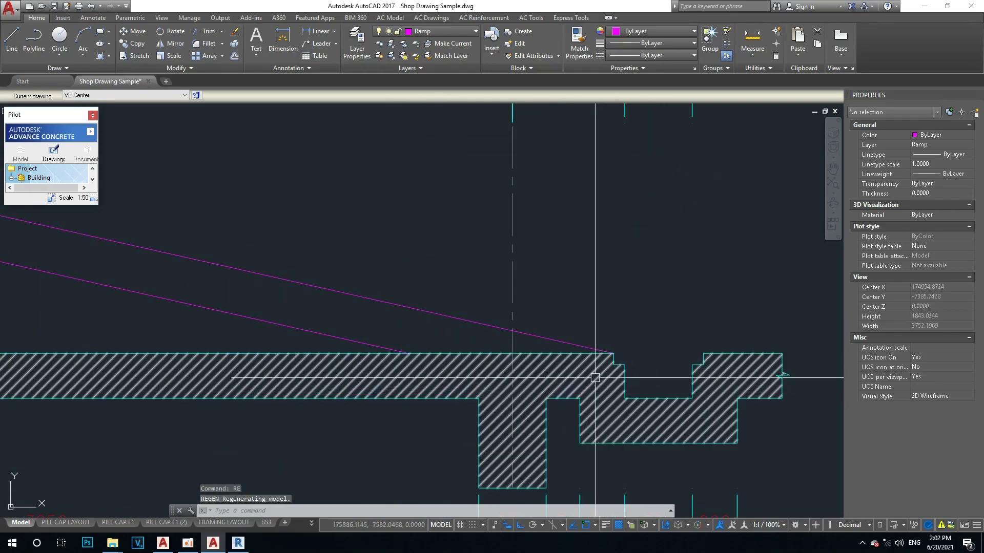
pyautogui.write('xl')
pyautogui.press('Return')
pyautogui.click(376, 345)
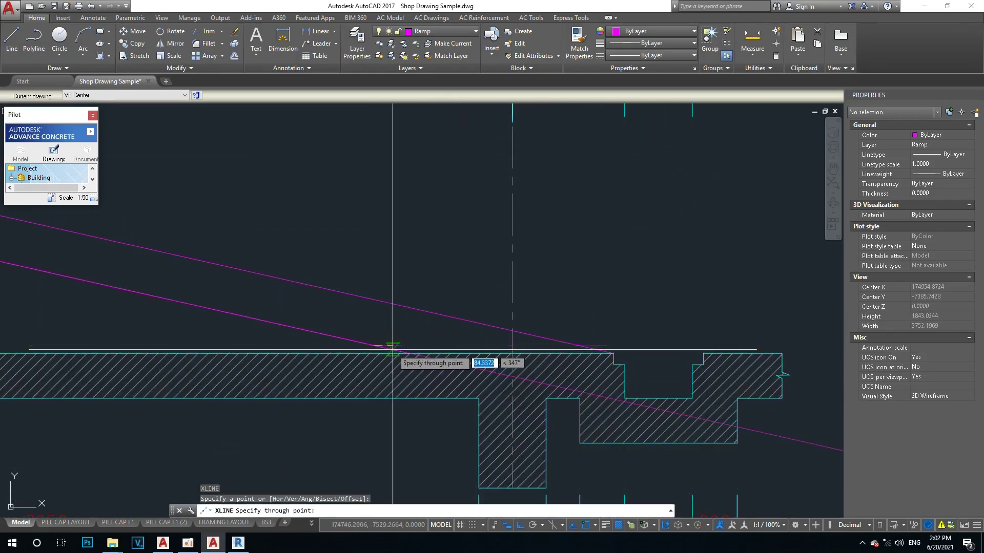
# Select the Polygonal bar tool on the Reinforcement tab, then abandon a first attempt
pyautogui.press('Escape')
pyautogui.press('Escape')
pyautogui.moveTo(505, 233)
pyautogui.mouseDown(button='middle')
pyautogui.moveTo(499, 277)
pyautogui.moveTo(480, 249)
pyautogui.mouseUp(button='middle')
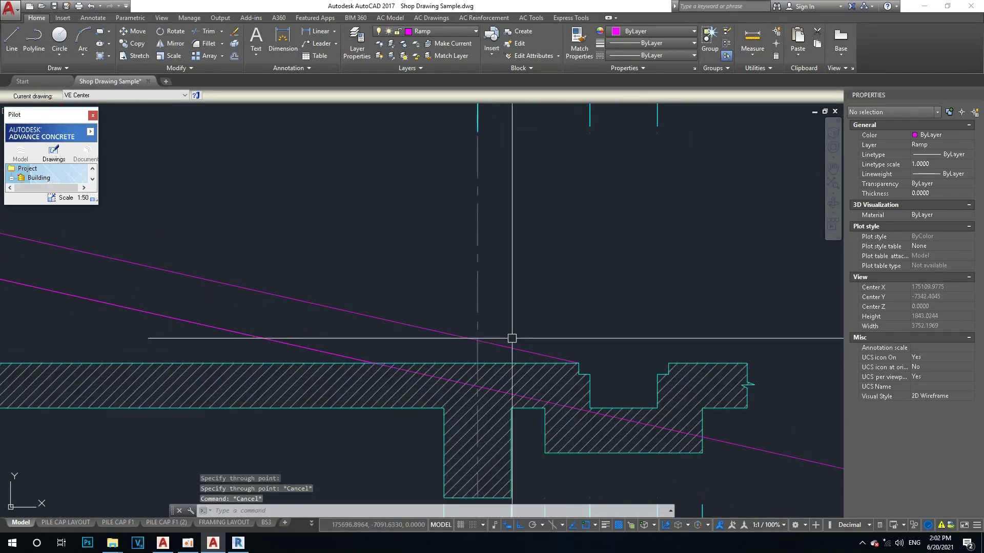
pyautogui.click(491, 18)
pyautogui.click(147, 57)
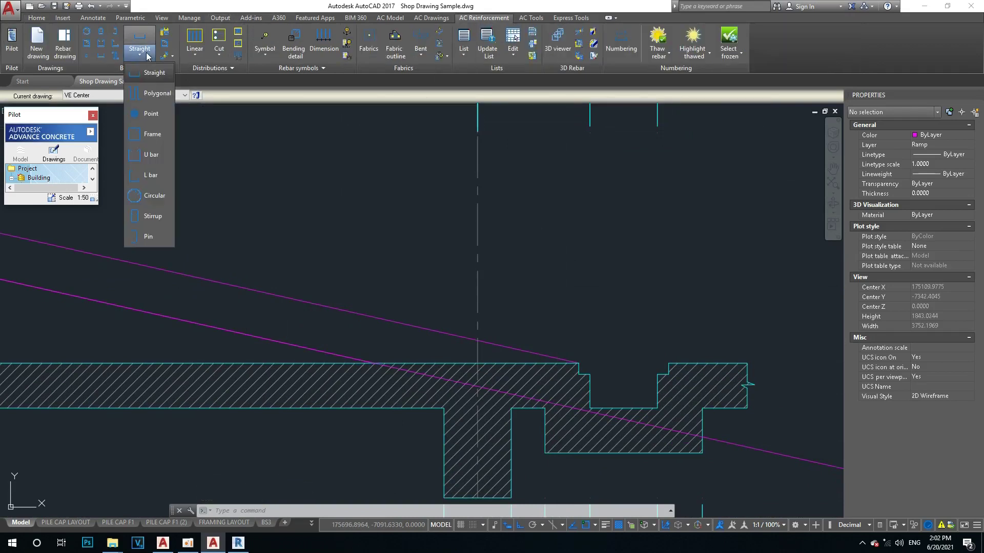
pyautogui.click(151, 98)
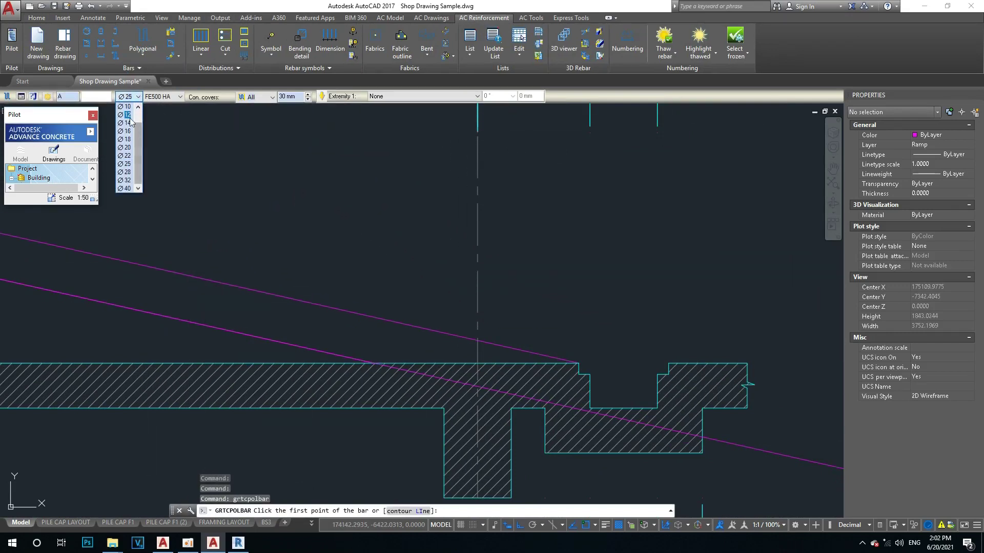
pyautogui.click(127, 115)
pyautogui.scroll(2, 546, 446)
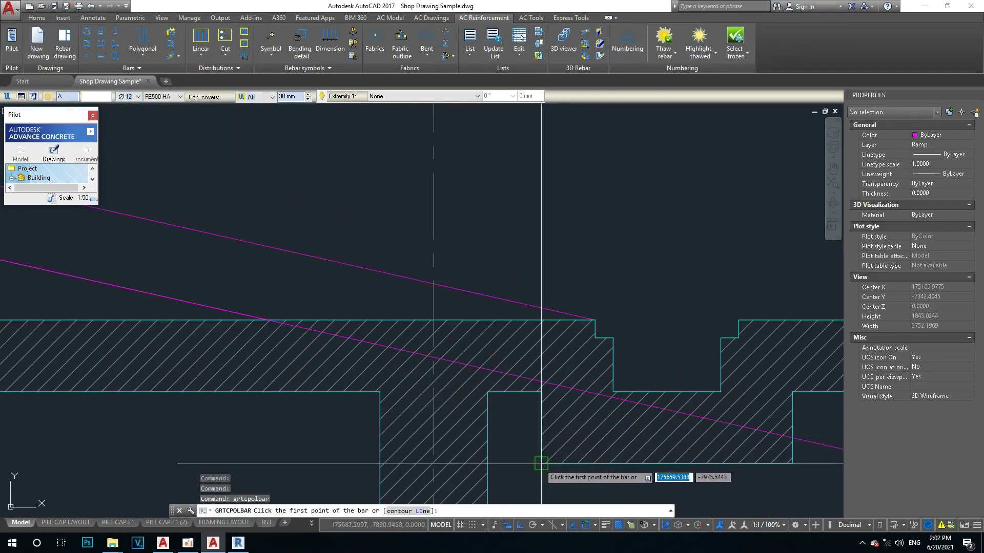
pyautogui.click(541, 392)
pyautogui.press('Escape')
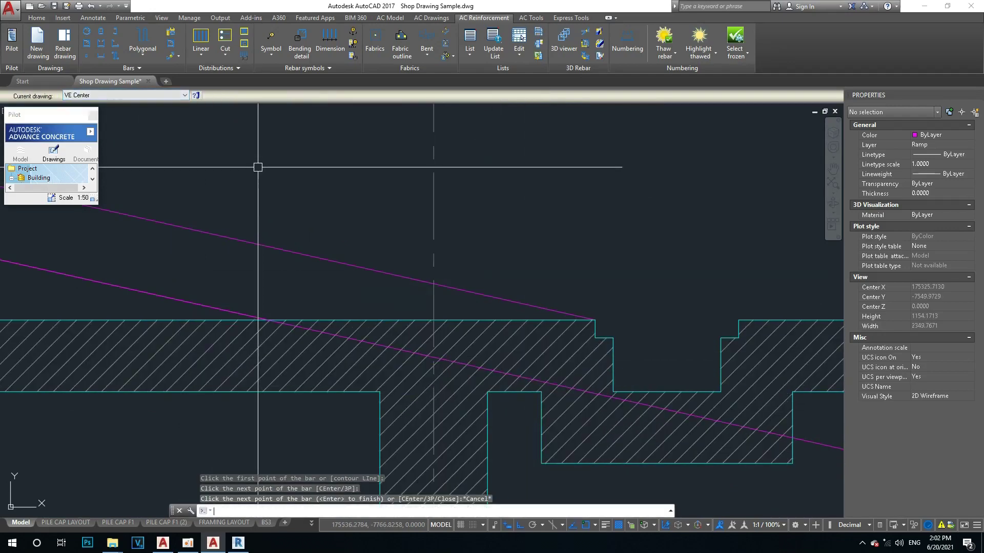
# Draw the Ø25 polygonal bar from the lower recess hook up to the ramp top, skipping its label
pyautogui.click(142, 41)
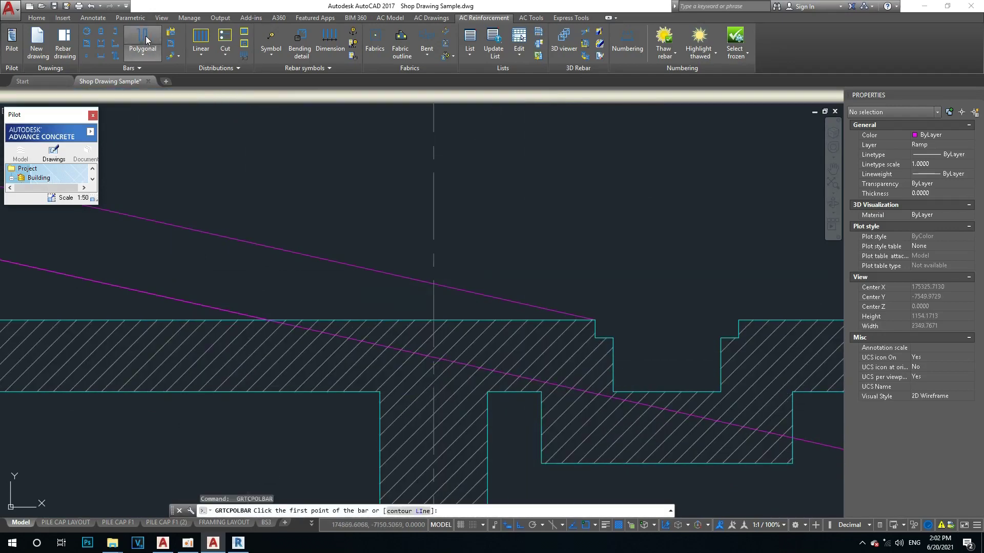
pyautogui.click(542, 464)
pyautogui.click(542, 392)
pyautogui.moveTo(242, 305); pyautogui.dragTo(399, 313, button='middle')
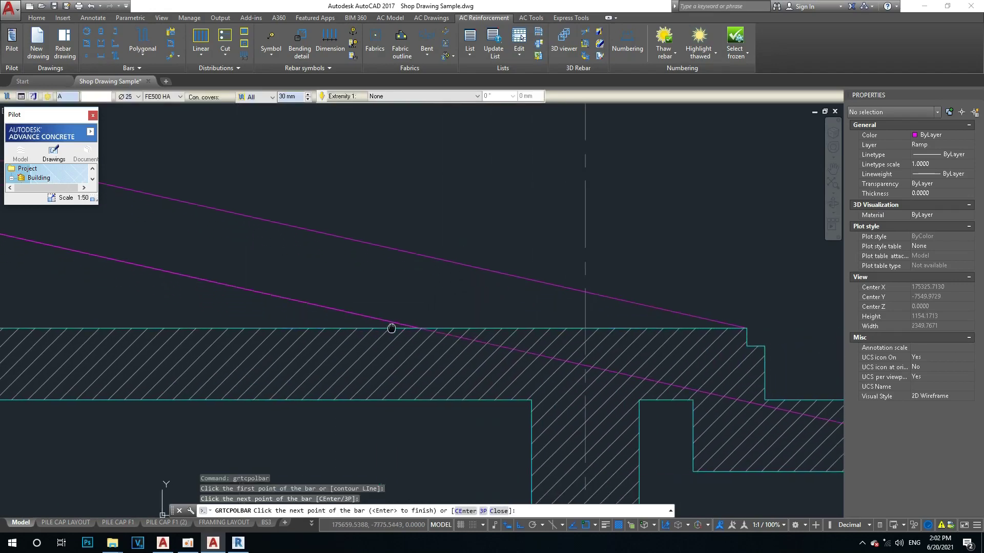
pyautogui.click(179, 274)
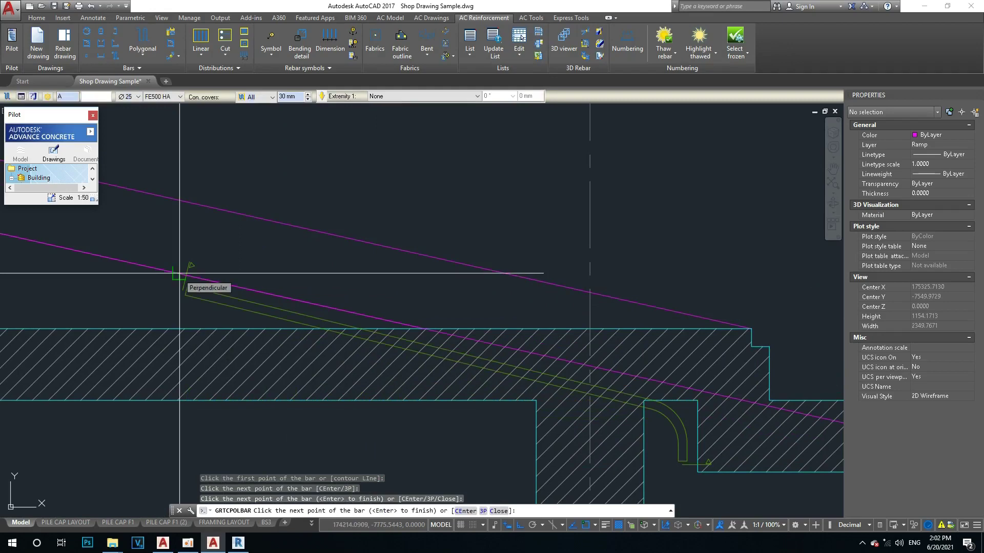
pyautogui.press('Return')
pyautogui.click(259, 163)
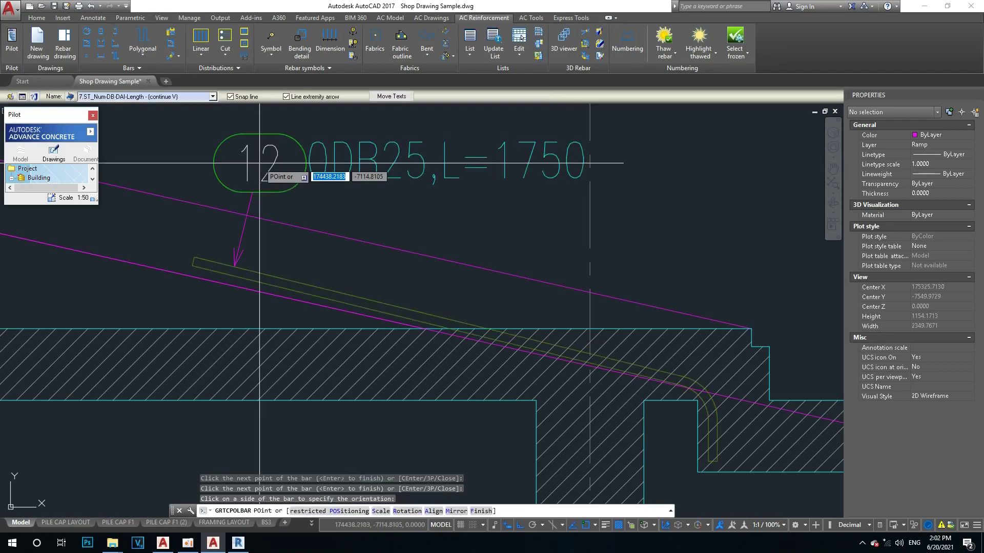
pyautogui.press('Escape')
pyautogui.press('Escape')
pyautogui.click(220, 270)
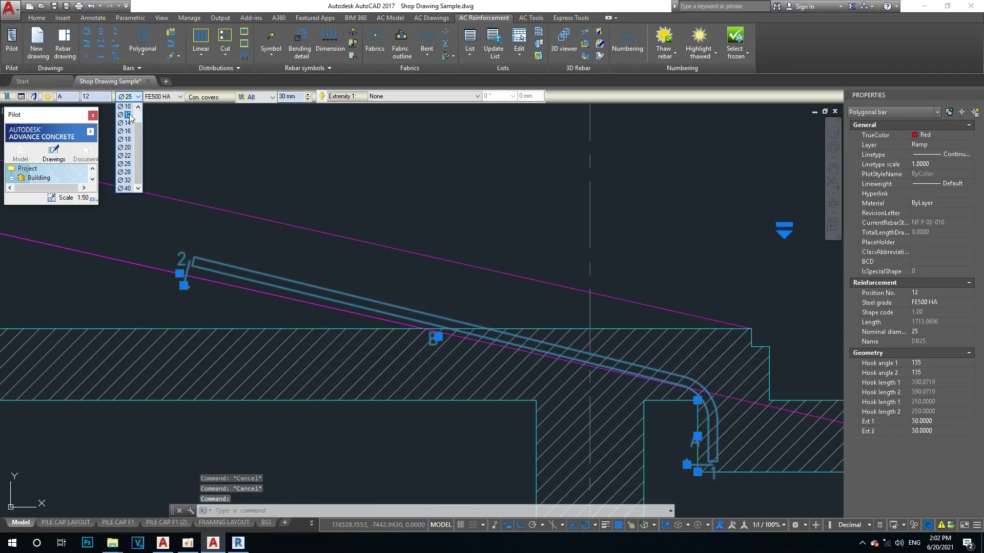
# Change the sloping polygonal bar's diameter from Ø25 to Ø12 (DB12), keeping 30 mm cover
pyautogui.click(127, 115)
pyautogui.scroll(-2, 339, 158)
pyautogui.scroll(4, 329, 231)
pyautogui.scroll(2, 417, 268)
pyautogui.moveTo(334, 263)
pyautogui.mouseDown(button='middle')
pyautogui.moveTo(487, 298)
pyautogui.moveTo(492, 263)
pyautogui.mouseUp(button='middle')
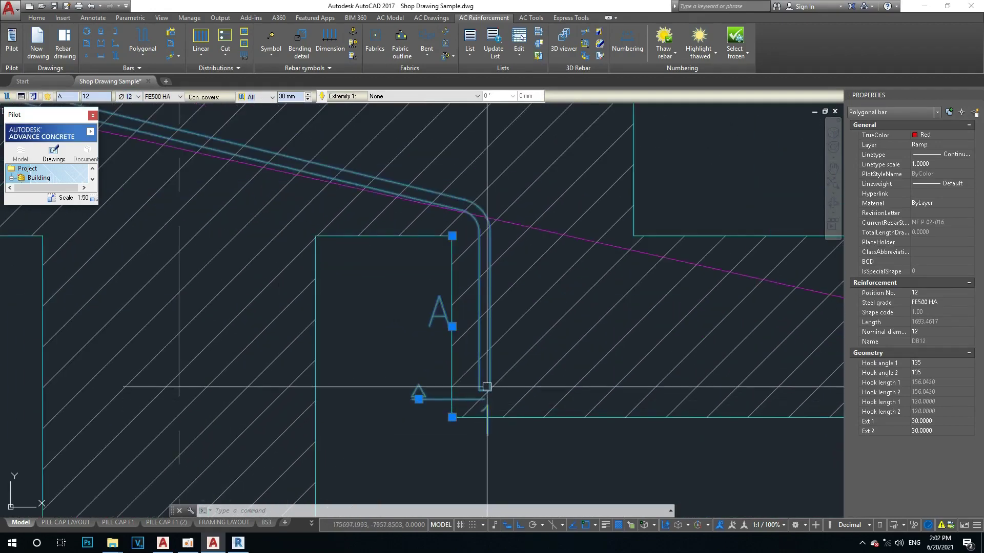
pyautogui.scroll(-1, 461, 340)
pyautogui.scroll(-2, 376, 342)
pyautogui.scroll(2, 376, 341)
pyautogui.scroll(-2, 410, 308)
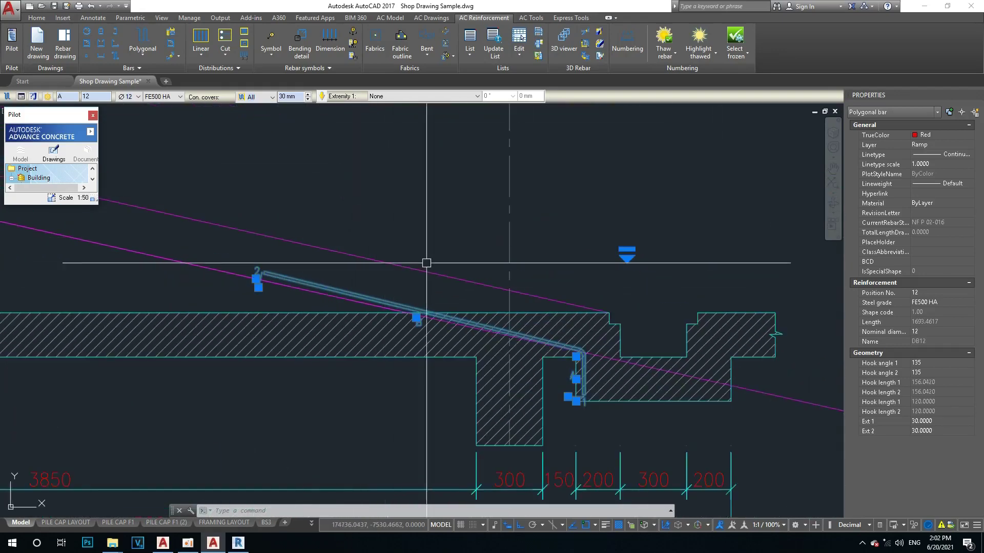
pyautogui.scroll(4, 384, 306)
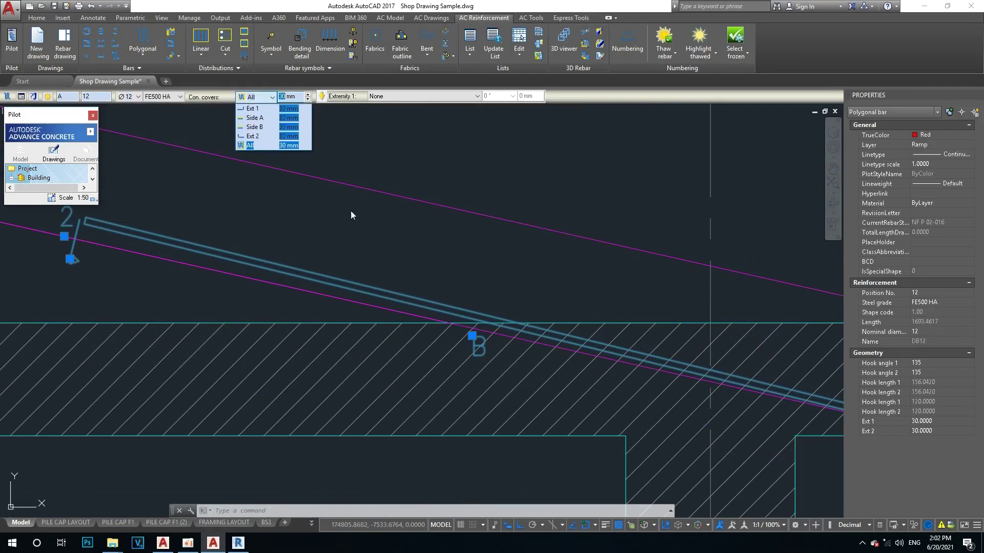
pyautogui.click(398, 259)
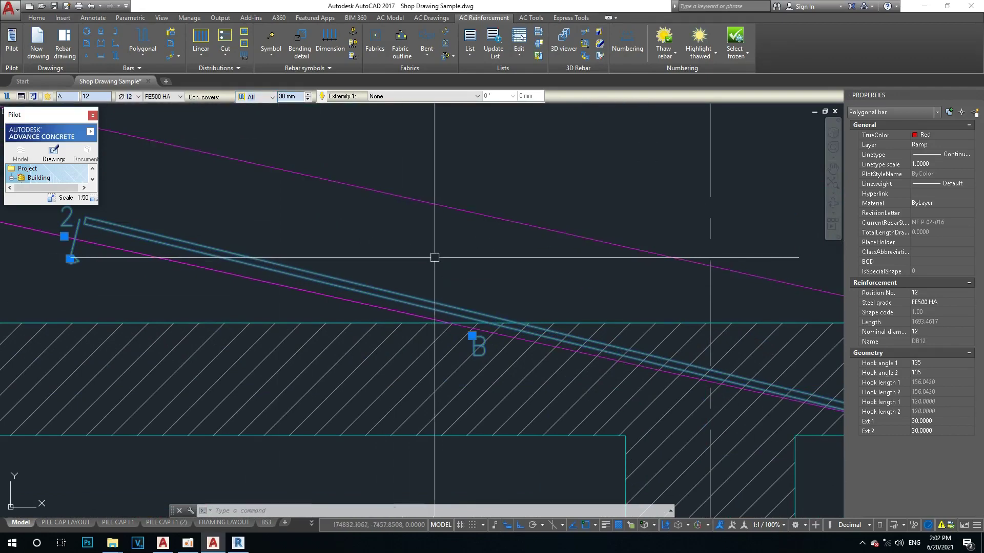
pyautogui.scroll(-3, 483, 263)
pyautogui.press('Escape')
pyautogui.press('Escape')
pyautogui.scroll(-3, 528, 256)
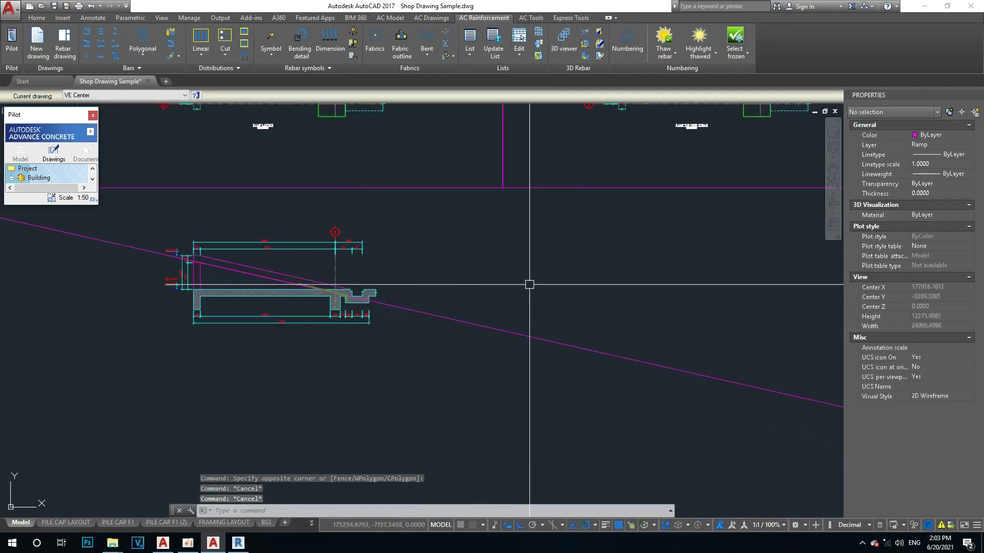
pyautogui.write('REC')
pyautogui.press('Return')
# Place a rectangle's first corner, then cancel the rectangle
pyautogui.scroll(2, 580, 279)
pyautogui.click(354, 331)
pyautogui.press('Escape')
pyautogui.scroll(-3, 476, 292)
pyautogui.scroll(3, 409, 189)
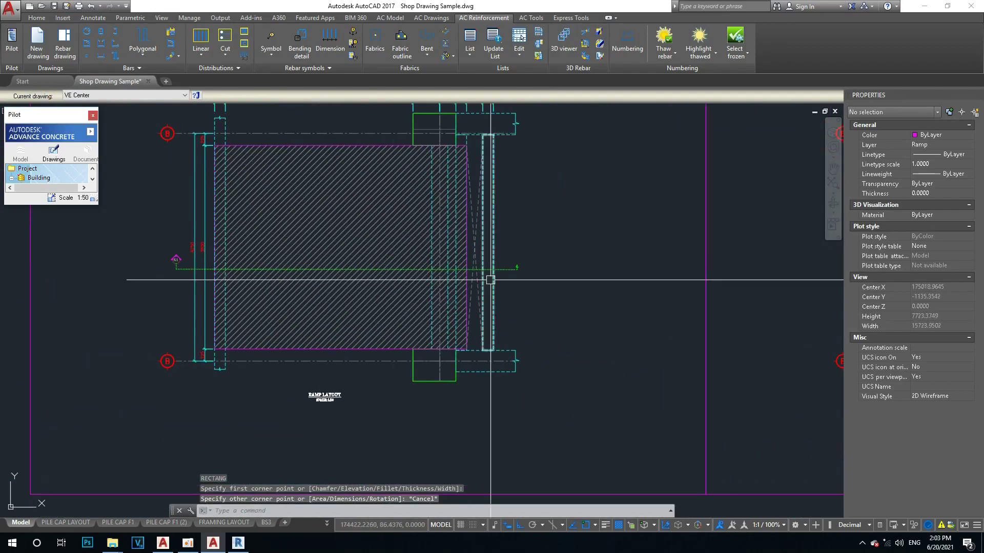
# Copy the S1 section-cut line to below the Ramp Layout title
pyautogui.press('Return')
pyautogui.scroll(3, 538, 274)
pyautogui.click(523, 248)
pyautogui.click(501, 271)
pyautogui.scroll(-2, 538, 277)
pyautogui.scroll(-1, 358, 271)
pyautogui.scroll(3, 155, 263)
pyautogui.click(194, 219)
pyautogui.click(304, 361)
pyautogui.scroll(-4, 303, 361)
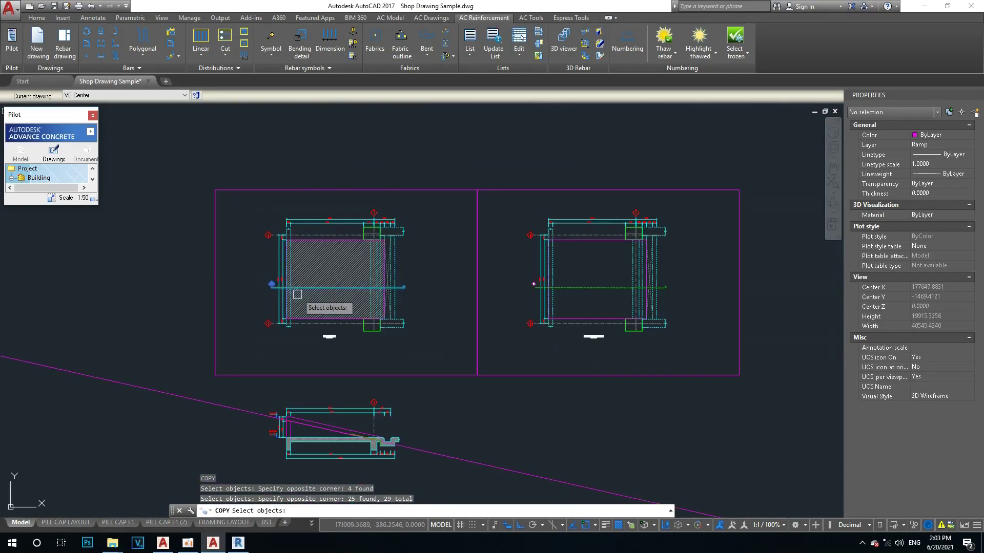
pyautogui.scroll(2, 324, 336)
pyautogui.press('Return')
pyautogui.click(390, 324)
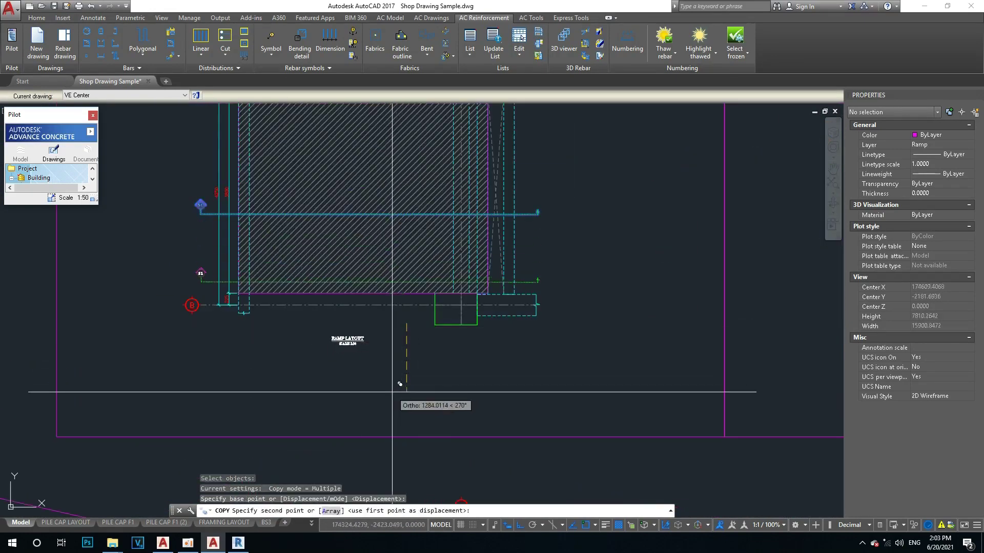
pyautogui.click(378, 469)
pyautogui.press('Escape')
pyautogui.press('Escape')
# Rotate the copied section line 270° so it runs vertically
pyautogui.scroll(2, 241, 347)
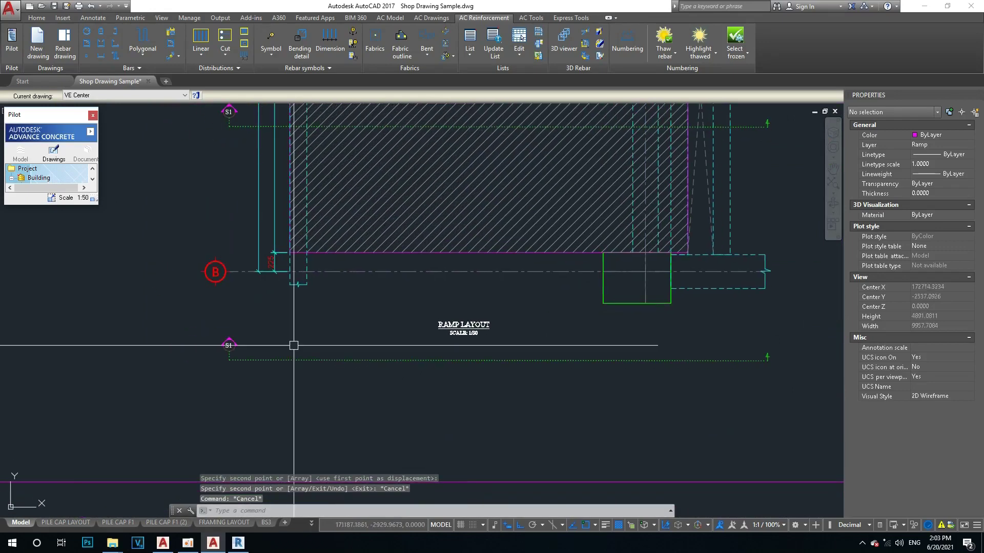
pyautogui.press('Return')
pyautogui.click(193, 323)
pyautogui.click(766, 437)
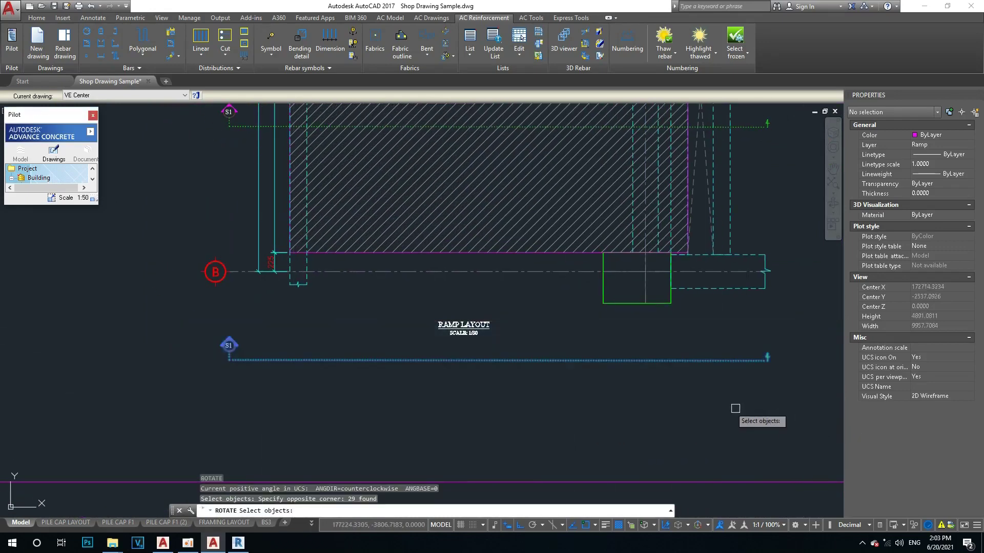
pyautogui.press('Return')
pyautogui.click(450, 359)
pyautogui.click(432, 298)
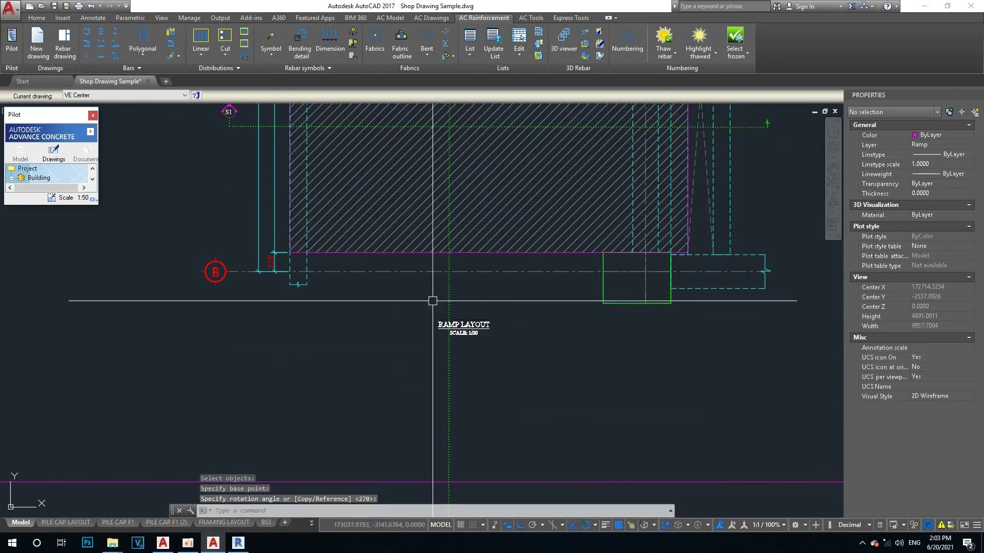
pyautogui.scroll(-4, 446, 308)
pyautogui.press('Escape')
# Start a MOVE, selecting the vertical section line and the hatched region
pyautogui.write('m')
pyautogui.press('Return')
pyautogui.click(404, 381)
pyautogui.click(461, 413)
pyautogui.click(440, 346)
pyautogui.click(410, 342)
pyautogui.scroll(4, 428, 188)
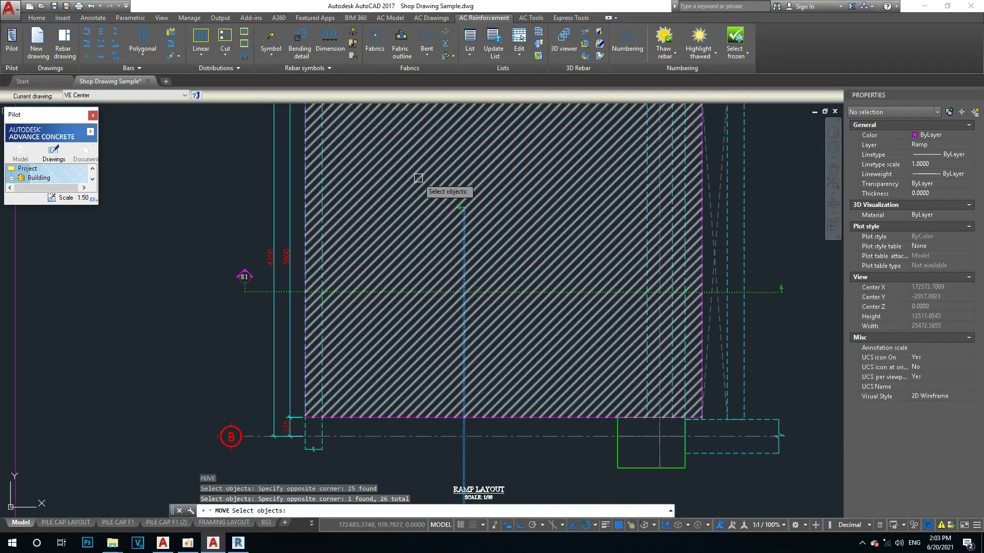
pyautogui.scroll(-4, 390, 265)
pyautogui.click(437, 315)
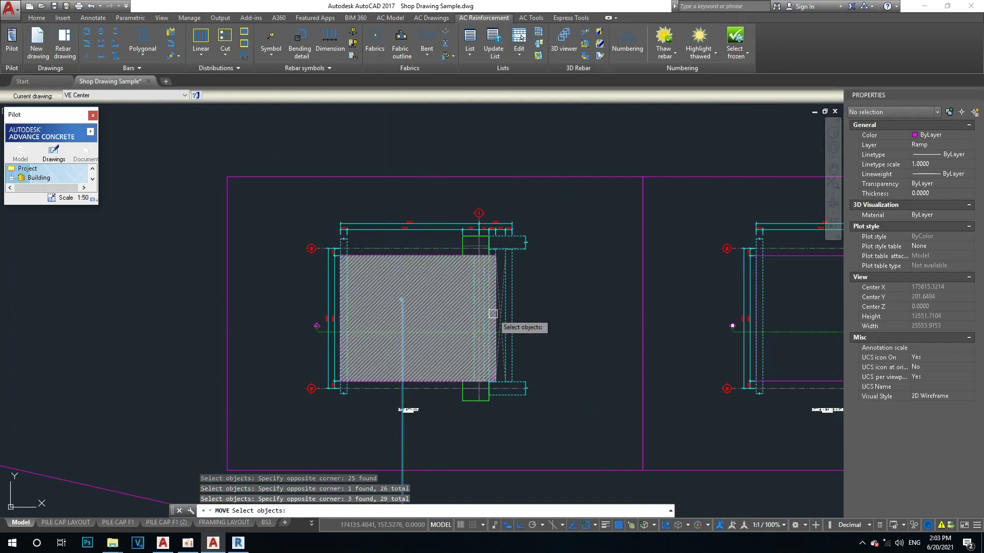
# Move the selected section-line objects to their new position
pyautogui.scroll(-2, 491, 312)
pyautogui.press('Return')
pyautogui.click(572, 324)
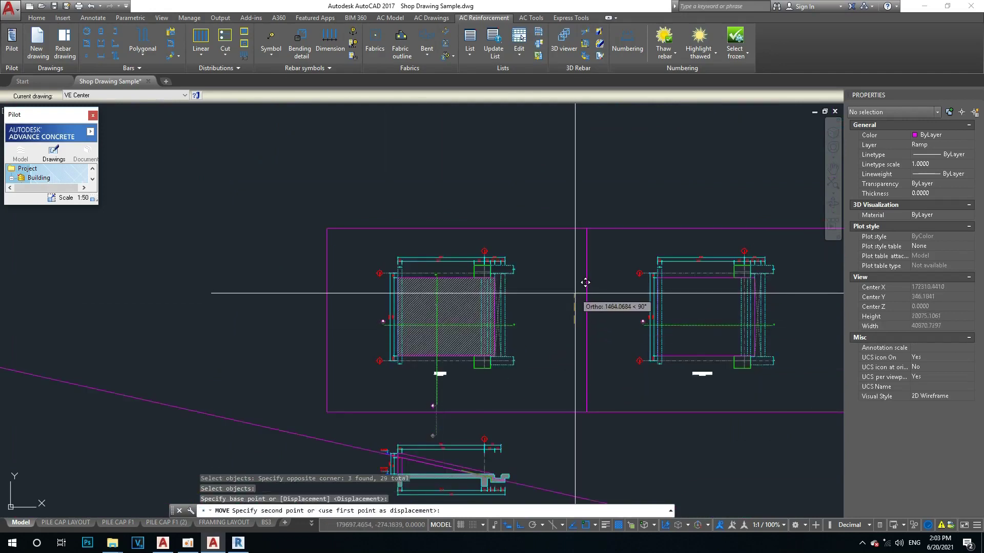
pyautogui.click(585, 283)
# Stretch the vertical section line to lengthen it upward
pyautogui.scroll(3, 511, 351)
pyautogui.scroll(3, 421, 355)
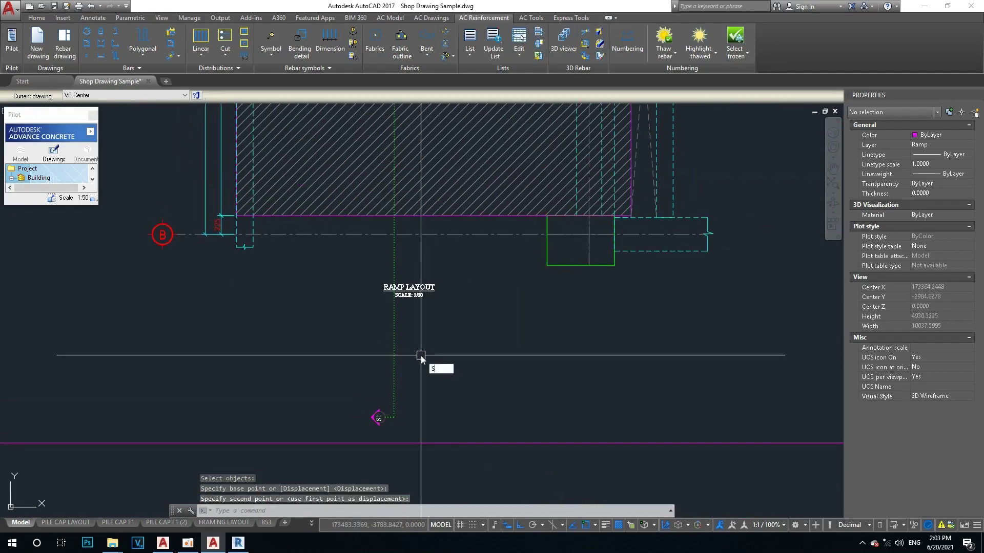
pyautogui.press('Return')
pyautogui.click(445, 351)
pyautogui.click(358, 423)
pyautogui.press('Return')
pyautogui.click(294, 409)
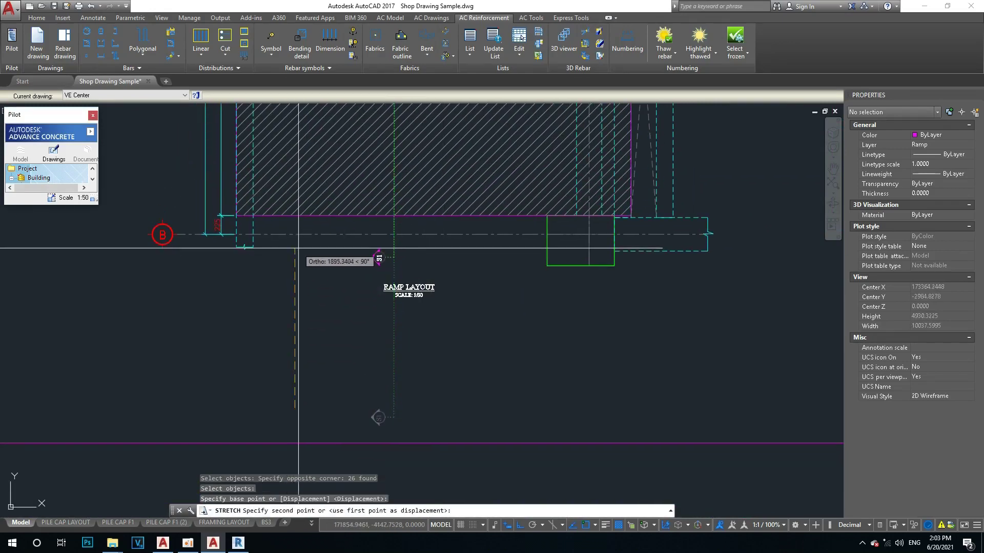
pyautogui.click(323, 242)
pyautogui.scroll(8, 382, 254)
# Rotate the section marker symbol so it stands upright
pyautogui.write('ro')
pyautogui.press('Return')
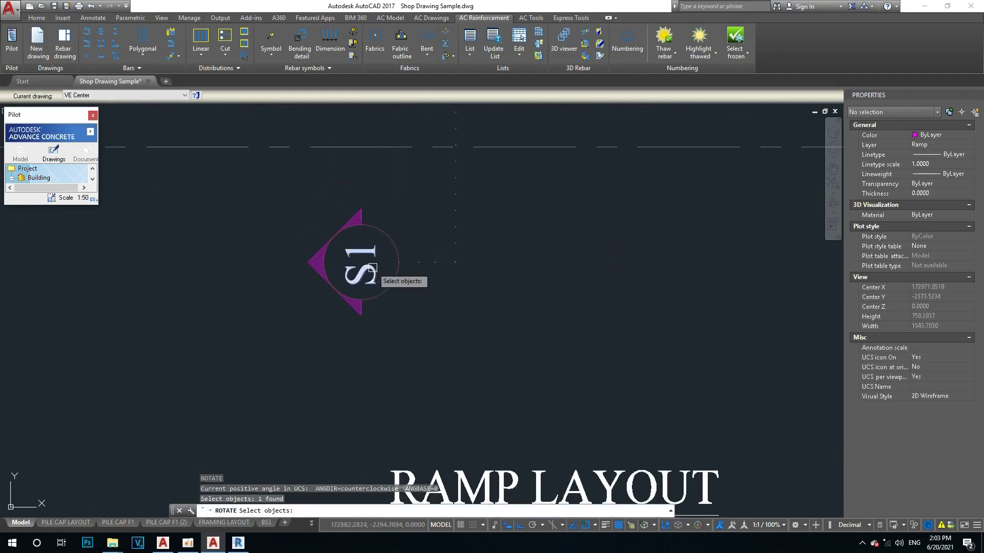
pyautogui.click(378, 279)
pyautogui.press('Return')
pyautogui.click(363, 261)
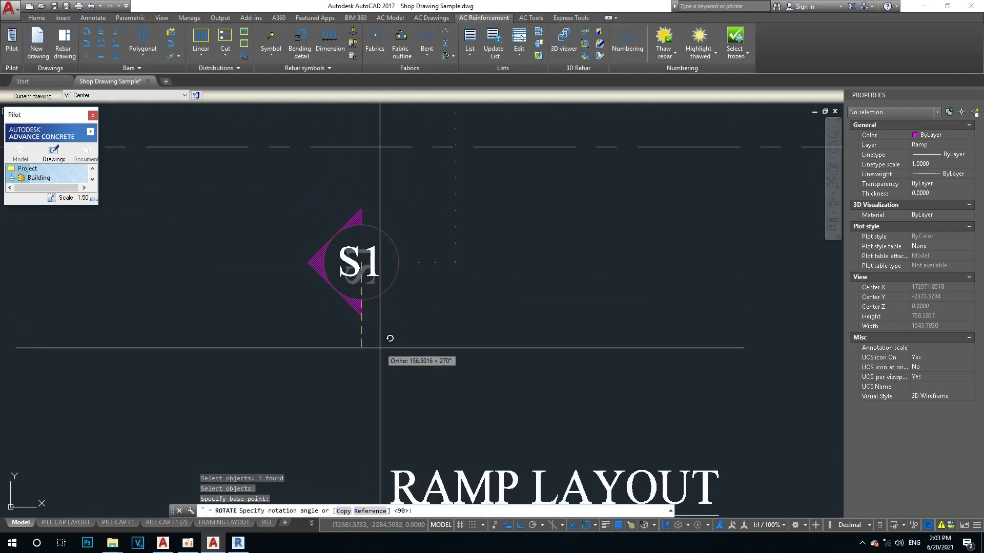
pyautogui.click(385, 340)
pyautogui.scroll(4, 358, 266)
pyautogui.click(335, 252)
# Edit the marker label to read S2, then pan back to the ramp section
pyautogui.doubleClick(352, 243)
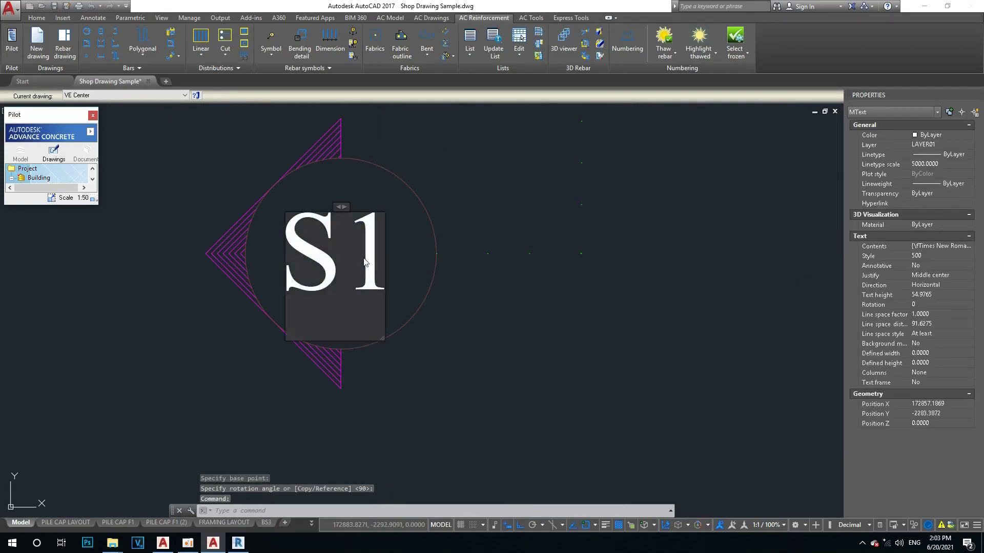
pyautogui.press('Escape')
pyautogui.press('Escape')
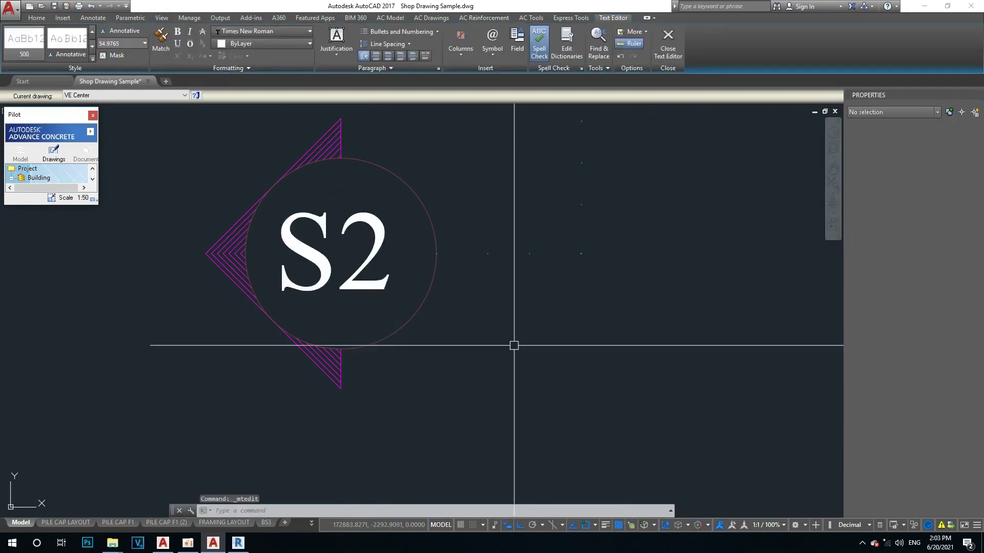
pyautogui.scroll(-3, 487, 325)
pyautogui.scroll(-2, 395, 324)
pyautogui.moveTo(395, 325); pyautogui.dragTo(364, 158, button='middle')
pyautogui.scroll(-2, 406, 286)
pyautogui.scroll(3, 424, 303)
pyautogui.scroll(-3, 411, 286)
pyautogui.scroll(5, 411, 286)
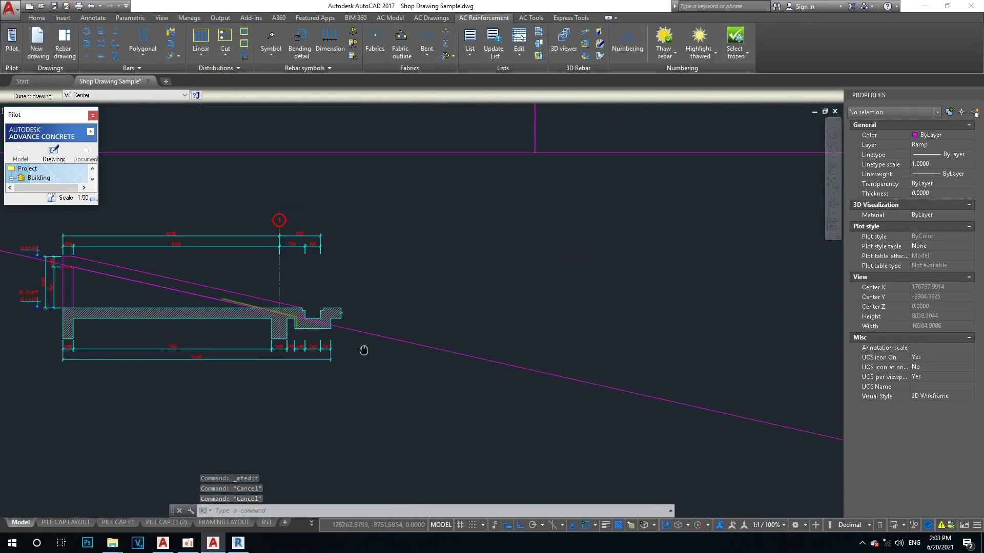
# Start a rectangle command and abandon it
pyautogui.write('c')
pyautogui.press('Return')
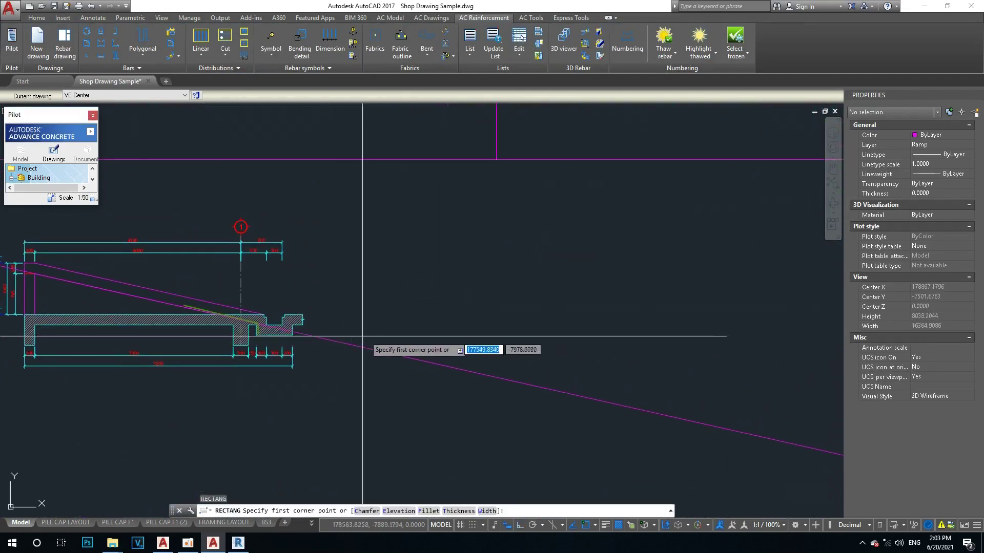
pyautogui.scroll(-3, 362, 334)
pyautogui.scroll(1, 291, 171)
pyautogui.scroll(-1, 431, 467)
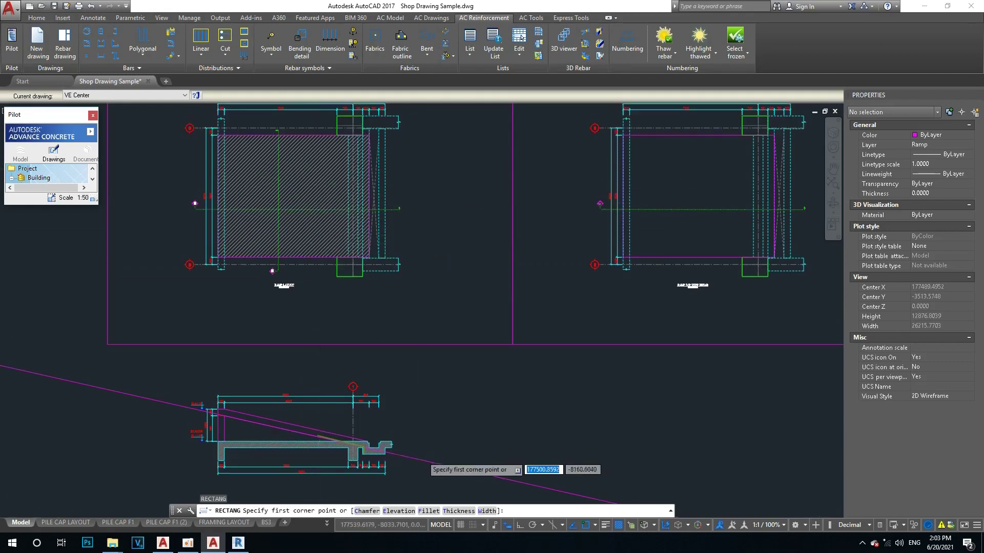
pyautogui.scroll(5, 432, 352)
pyautogui.scroll(-6, 429, 360)
# Window-select the RAMP LAYOUT title for copying, then cancel the copy
pyautogui.press('Escape')
pyautogui.write('cc')
pyautogui.press('Return')
pyautogui.scroll(2, 363, 264)
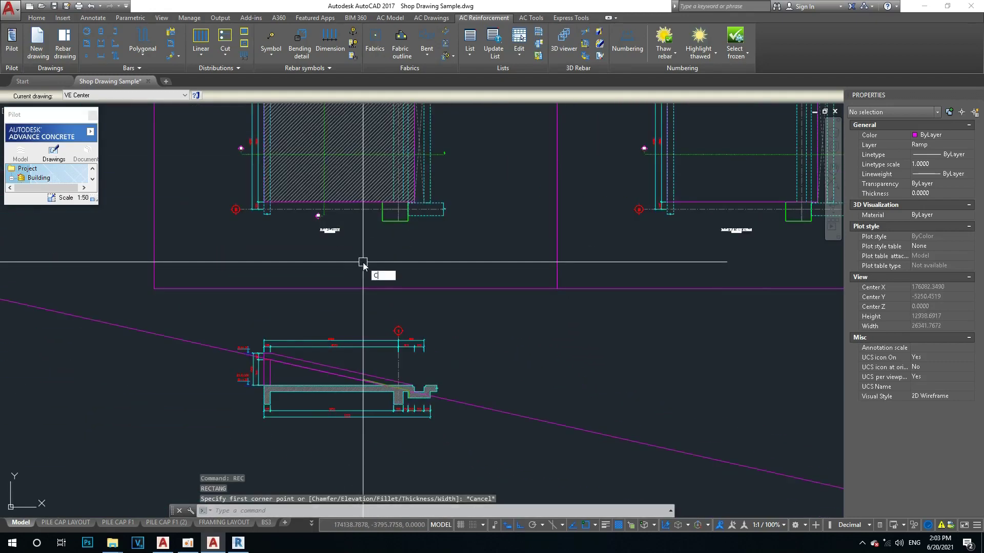
pyautogui.scroll(4, 307, 220)
pyautogui.moveTo(307, 219); pyautogui.dragTo(421, 275)
pyautogui.press('Return')
pyautogui.scroll(-3, 387, 330)
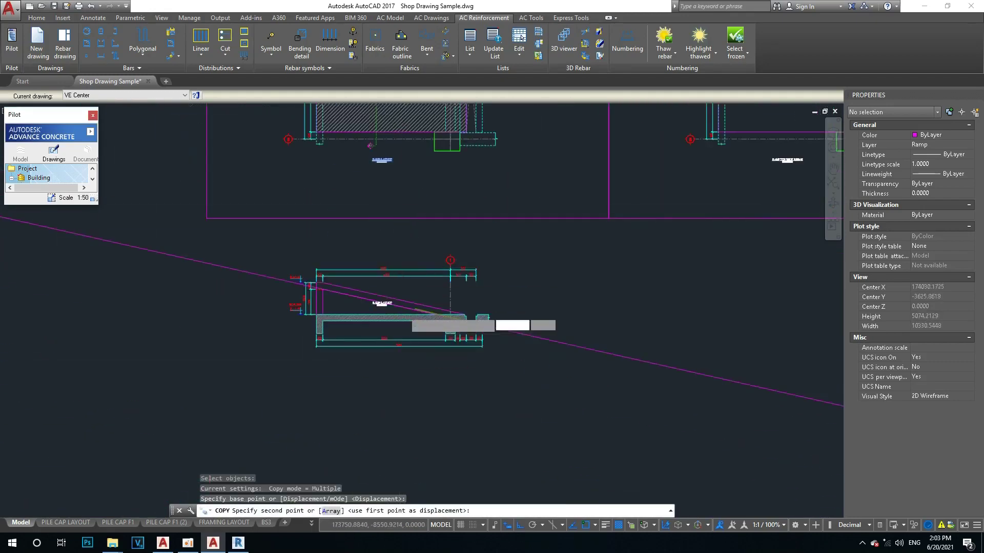
pyautogui.scroll(3, 387, 389)
pyautogui.click(390, 396)
pyautogui.press('Escape')
# Double-click the RAMP LAYOUT / SCALE: 1/30 title to edit it in place
pyautogui.scroll(6, 351, 395)
pyautogui.click(321, 387)
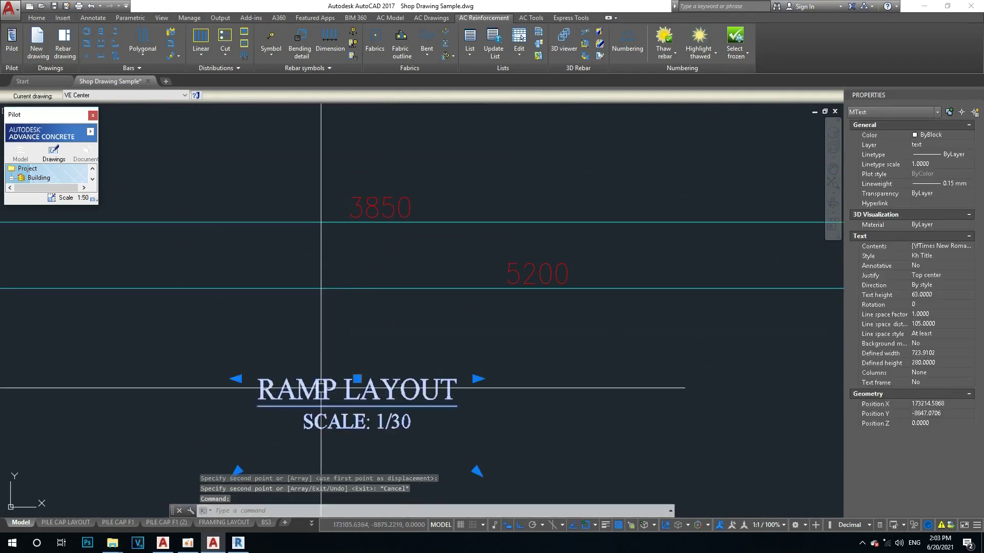
pyautogui.doubleClick(453, 389)
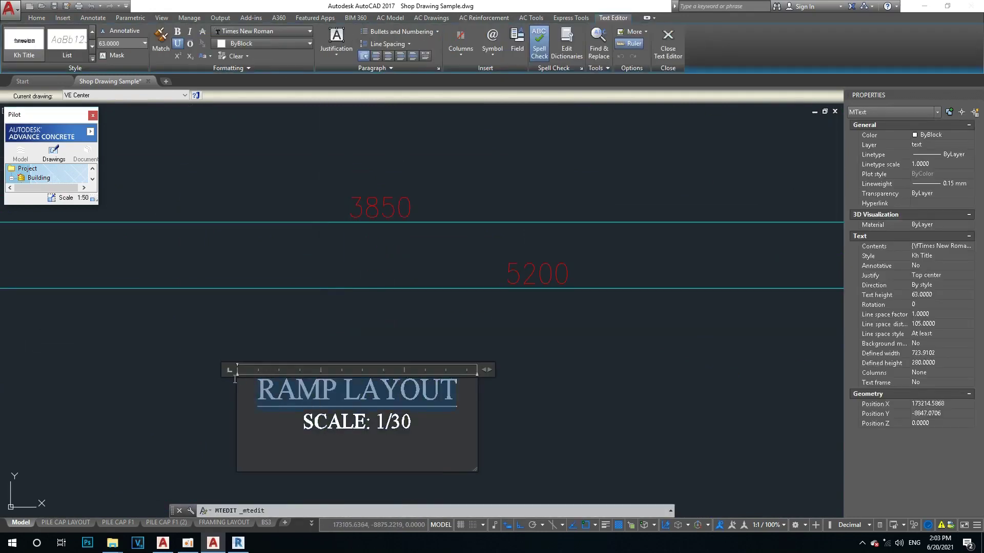
# Retype the title as SECTION S1, close the editor and regenerate the drawing
pyautogui.write('SEC')
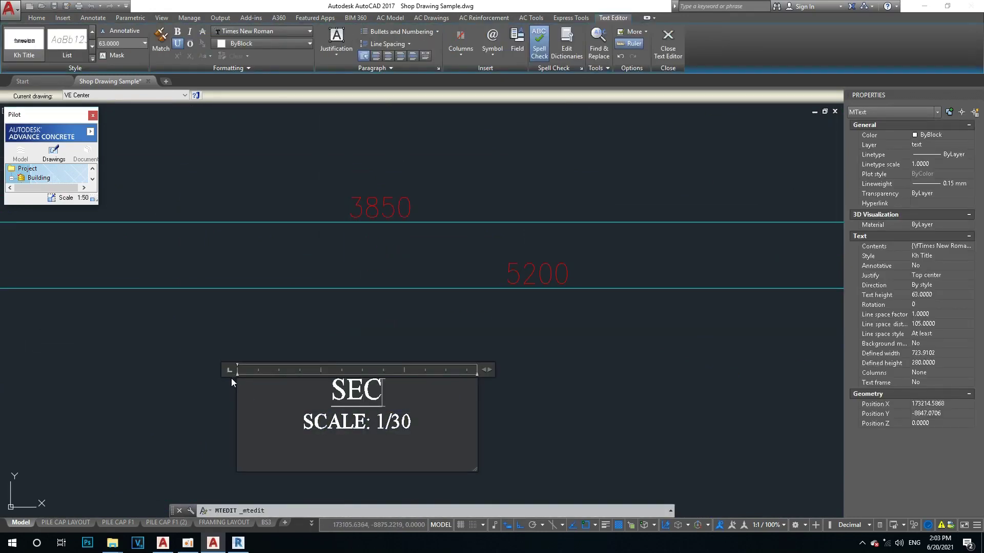
pyautogui.write('TION S1')
pyautogui.click(231, 379)
pyautogui.scroll(-5, 423, 399)
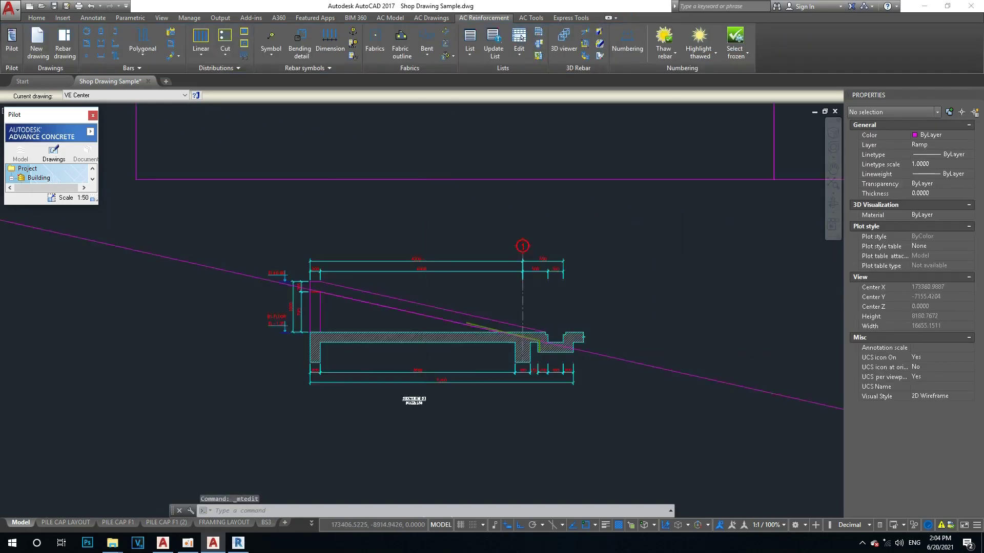
pyautogui.scroll(-2, 447, 350)
pyautogui.press('Escape')
pyautogui.press('Escape')
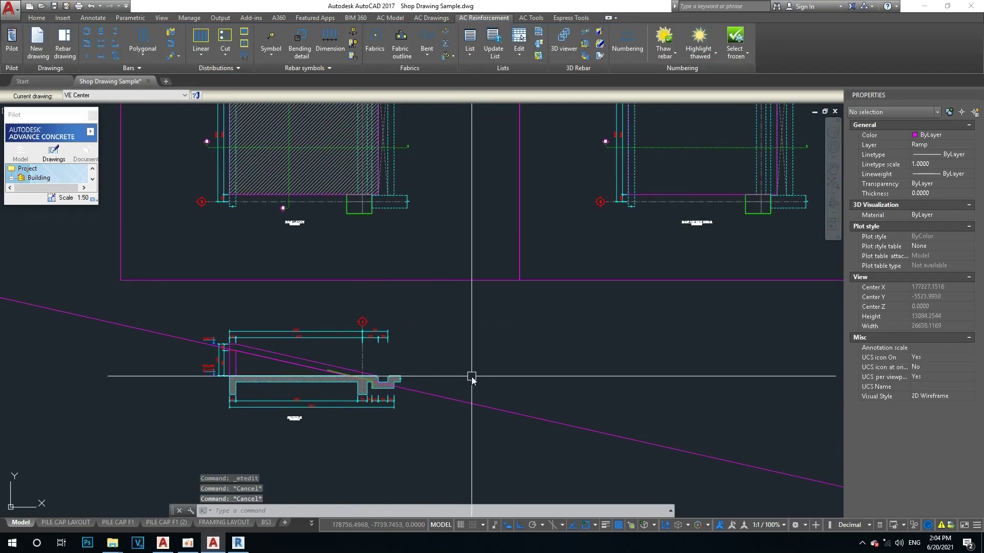
pyautogui.write('RE')
pyautogui.press('Return')
pyautogui.scroll(3, 443, 382)
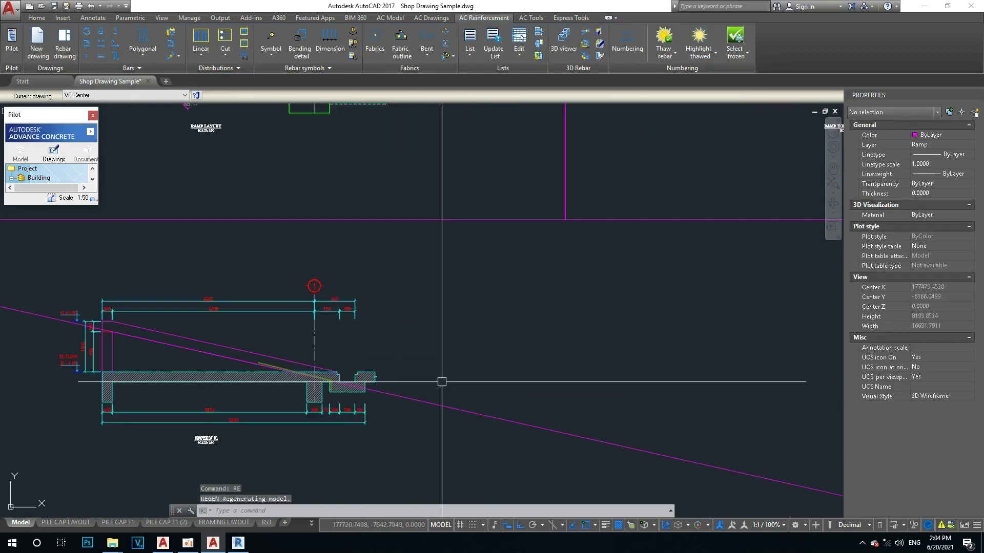
pyautogui.press('Escape')
pyautogui.press('Escape')
# Start a vertical linear dimension on the pile-cap plan, then cancel it
pyautogui.scroll(-5, 447, 388)
pyautogui.scroll(4, 456, 296)
pyautogui.scroll(2, 458, 310)
pyautogui.scroll(2, 384, 251)
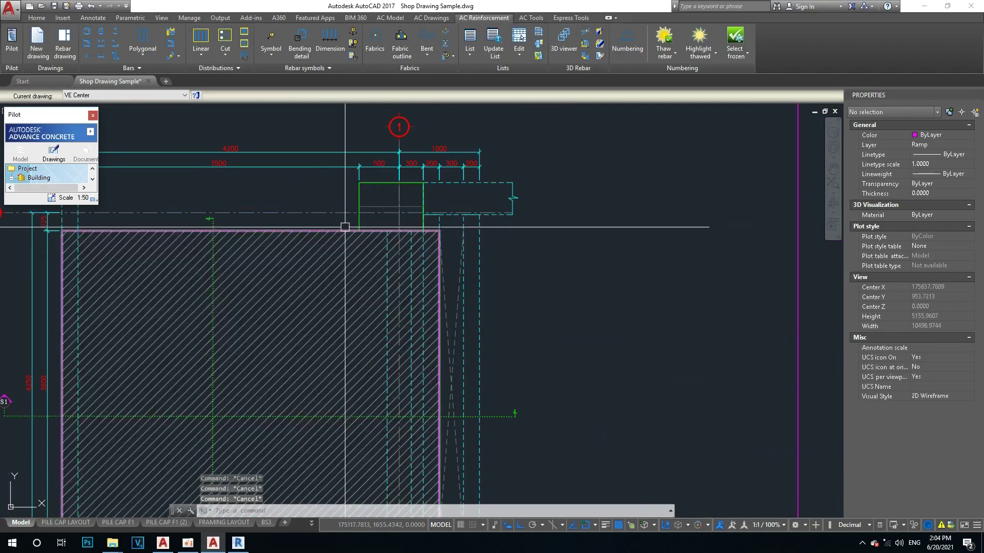
pyautogui.scroll(-4, 347, 226)
pyautogui.moveTo(414, 364); pyautogui.dragTo(396, 347, button='middle')
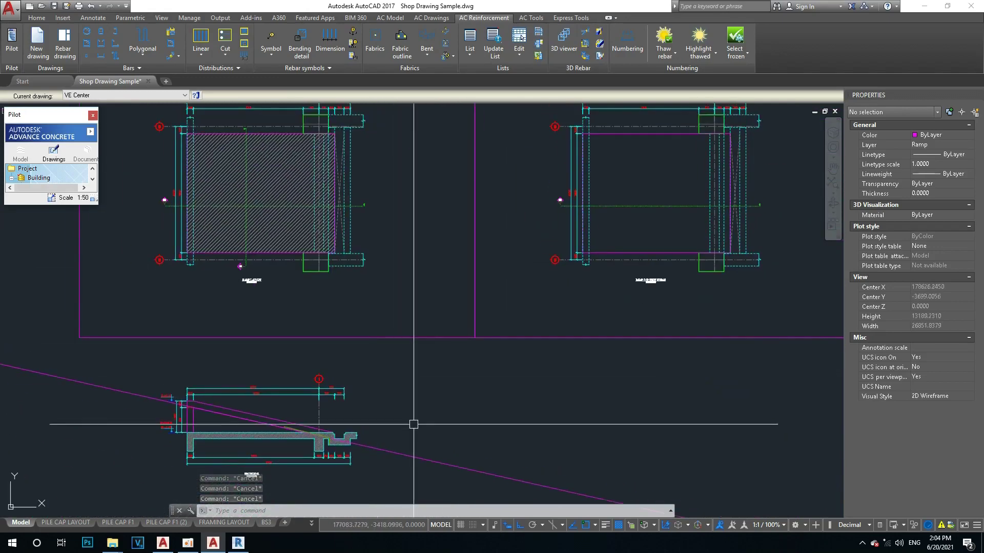
pyautogui.scroll(-2, 378, 319)
pyautogui.write('dli')
pyautogui.press('Return')
pyautogui.scroll(2, 351, 328)
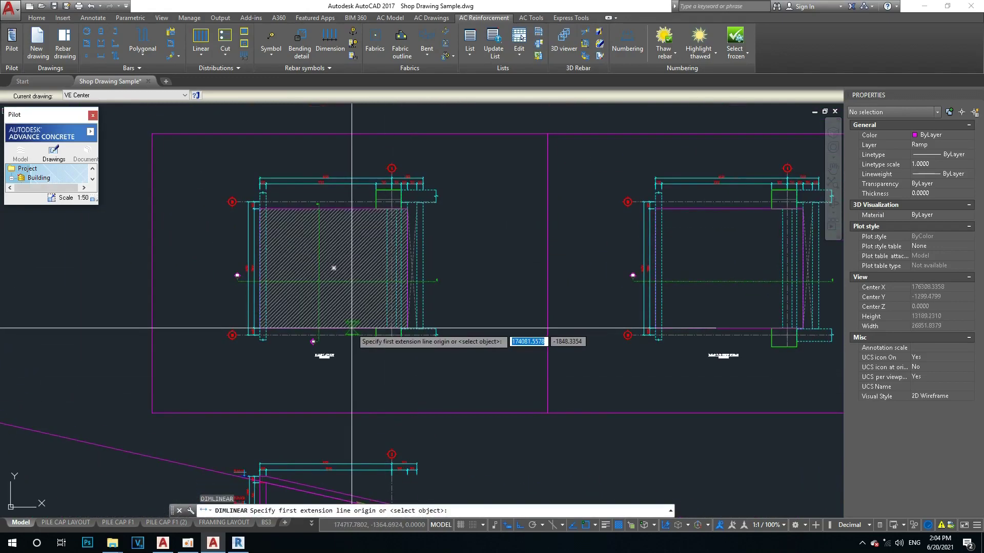
pyautogui.click(352, 328)
pyautogui.click(352, 205)
pyautogui.scroll(3, 473, 259)
pyautogui.scroll(-6, 472, 244)
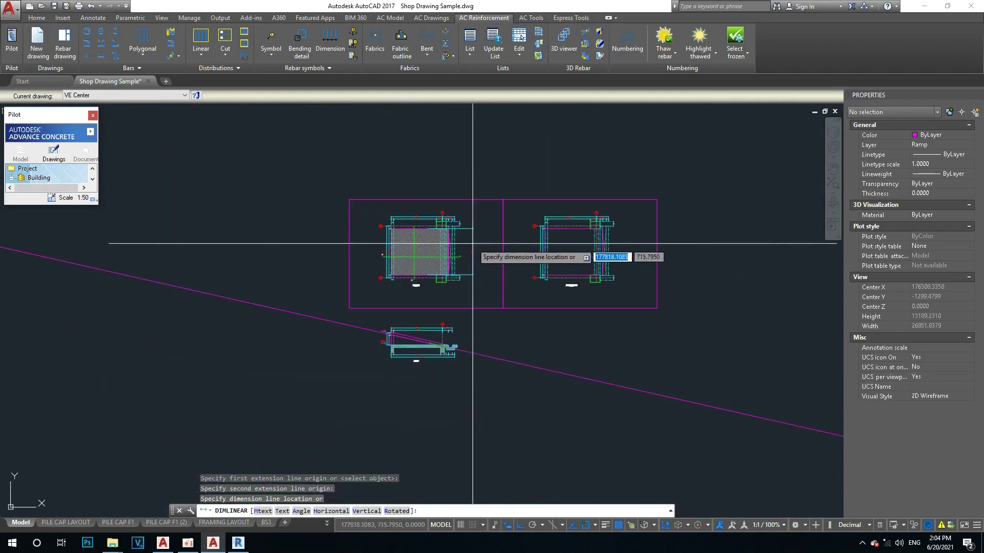
pyautogui.press('Escape')
# Start a new rectangle with the REC command
pyautogui.scroll(3, 472, 356)
pyautogui.scroll(1, 450, 351)
pyautogui.write('rec')
pyautogui.press('Return')
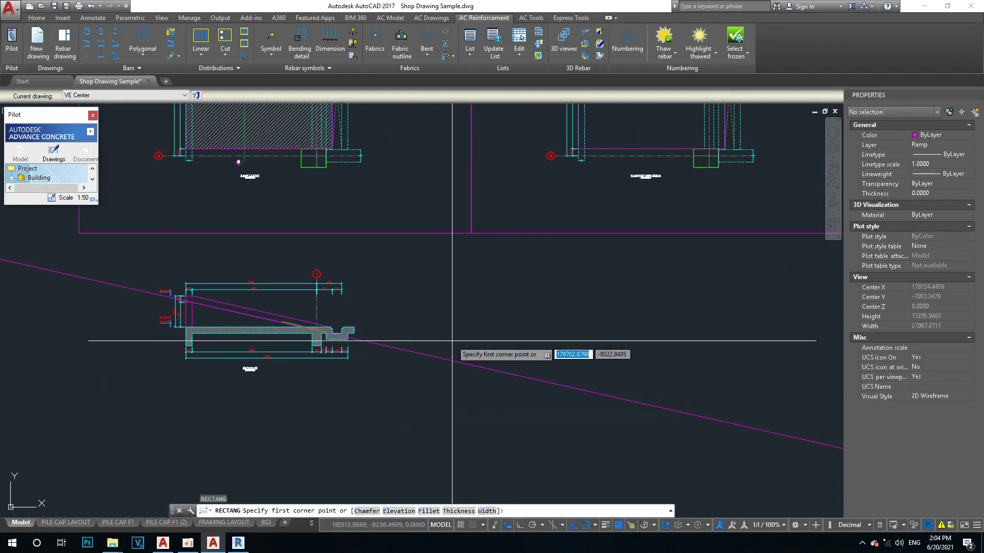
# Draw a 3800 by 200 rectangle to the right of the ramp section
pyautogui.scroll(4, 452, 340)
pyautogui.click(392, 340)
pyautogui.write('38')
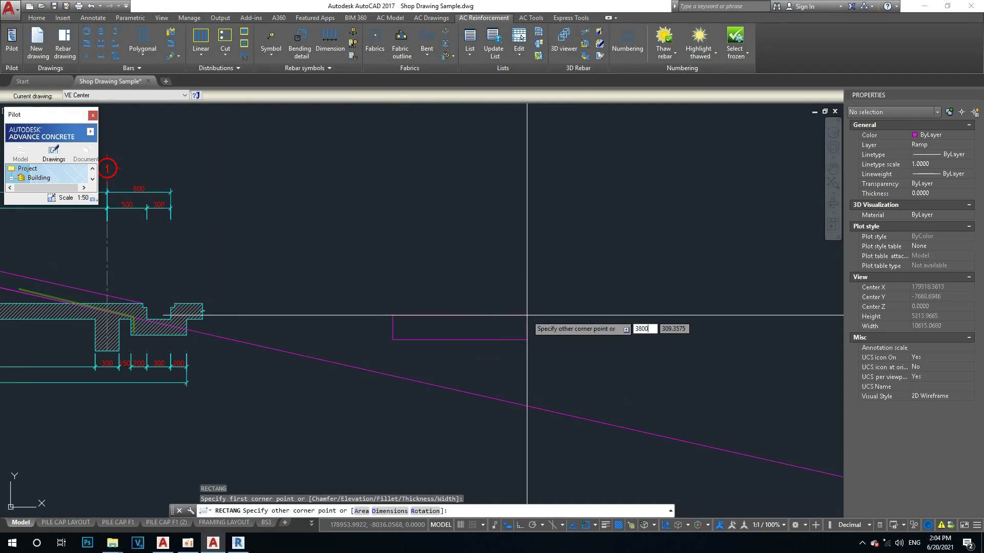
pyautogui.write('00')
pyautogui.press('Return')
pyautogui.press('Escape')
pyautogui.press('Escape')
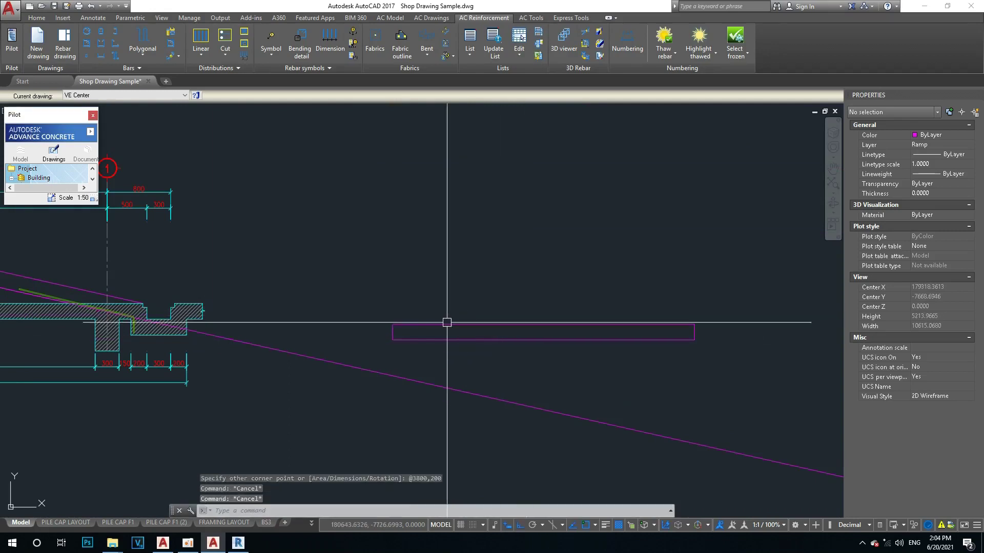
pyautogui.moveTo(444, 251); pyautogui.dragTo(438, 277, button='middle')
pyautogui.press('Escape')
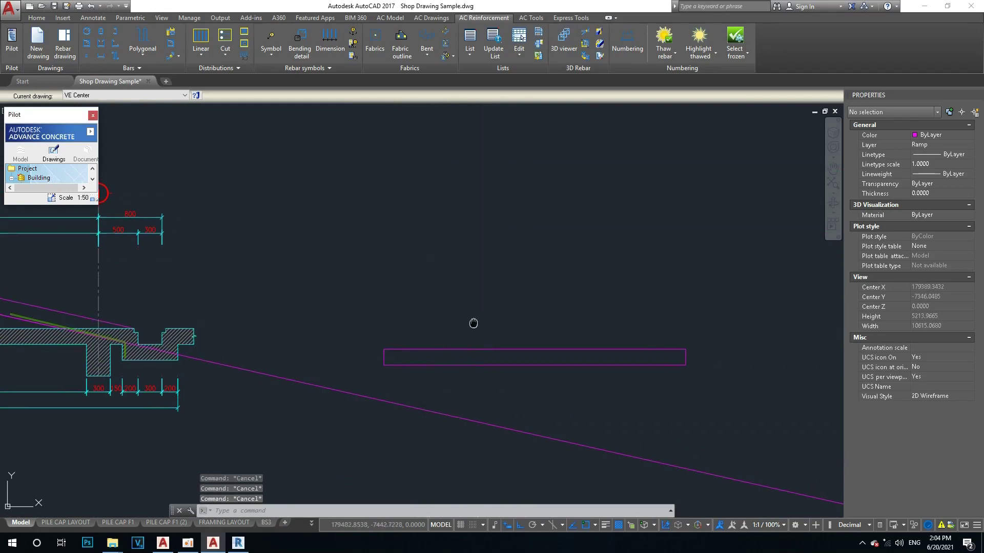
pyautogui.scroll(-3, 471, 323)
pyautogui.scroll(3, 540, 336)
pyautogui.scroll(-2, 501, 327)
pyautogui.scroll(1, 378, 341)
# Copy the SECTION S1 title with COPY for reuse under the new rectangle
pyautogui.write('co')
pyautogui.press('Return')
pyautogui.scroll(3, 92, 348)
pyautogui.click(93, 350)
pyautogui.click(272, 416)
pyautogui.press('Return')
pyautogui.click(275, 380)
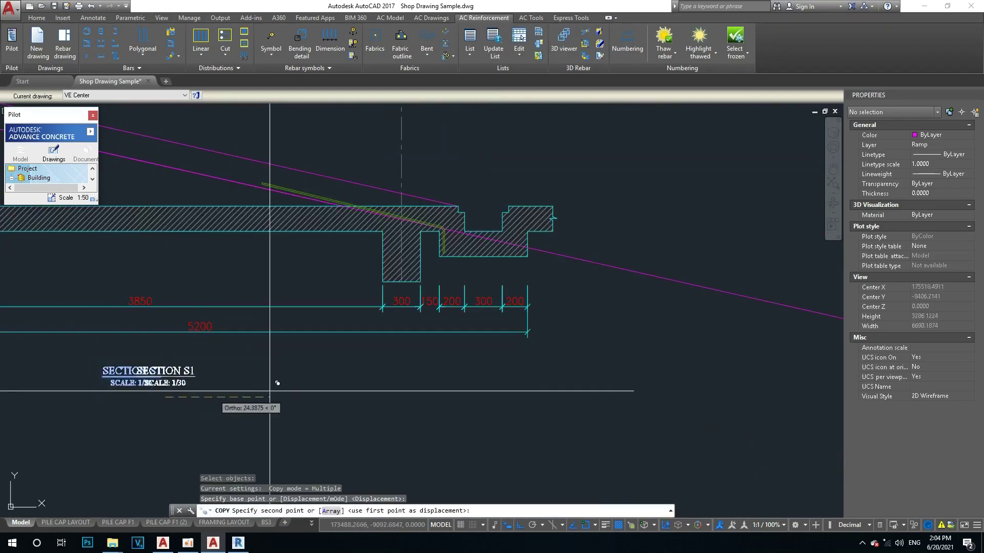
pyautogui.scroll(-2, 325, 401)
pyautogui.scroll(-2, 509, 377)
pyautogui.press('Escape')
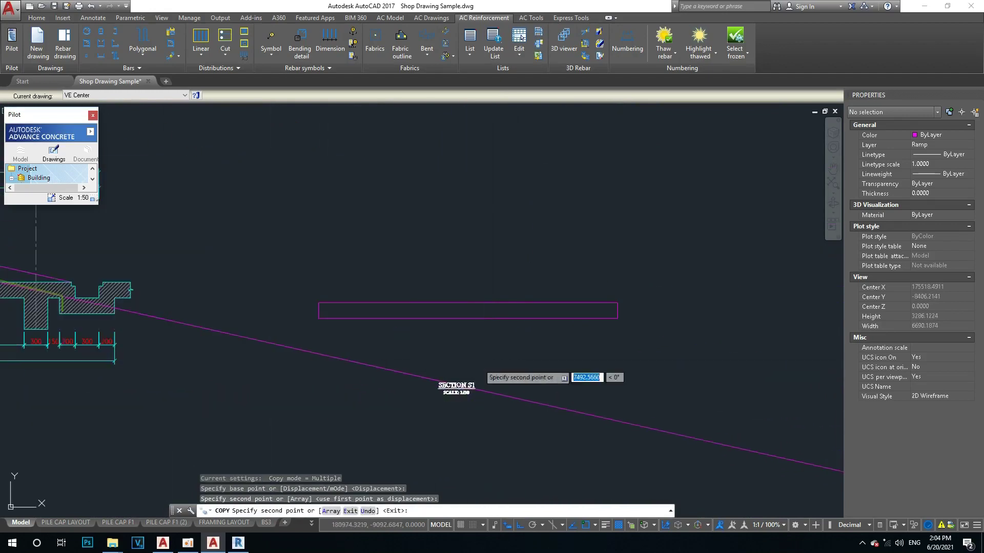
# Move the copied title to sit beneath the new rectangle
pyautogui.scroll(2, 559, 381)
pyautogui.write('m')
pyautogui.press('Return')
pyautogui.click(287, 358)
pyautogui.click(502, 418)
pyautogui.press('Return')
pyautogui.click(513, 371)
pyautogui.click(515, 295)
pyautogui.press('Return')
pyautogui.moveTo(477, 299); pyautogui.dragTo(399, 357)
pyautogui.press('Return')
pyautogui.click(399, 357)
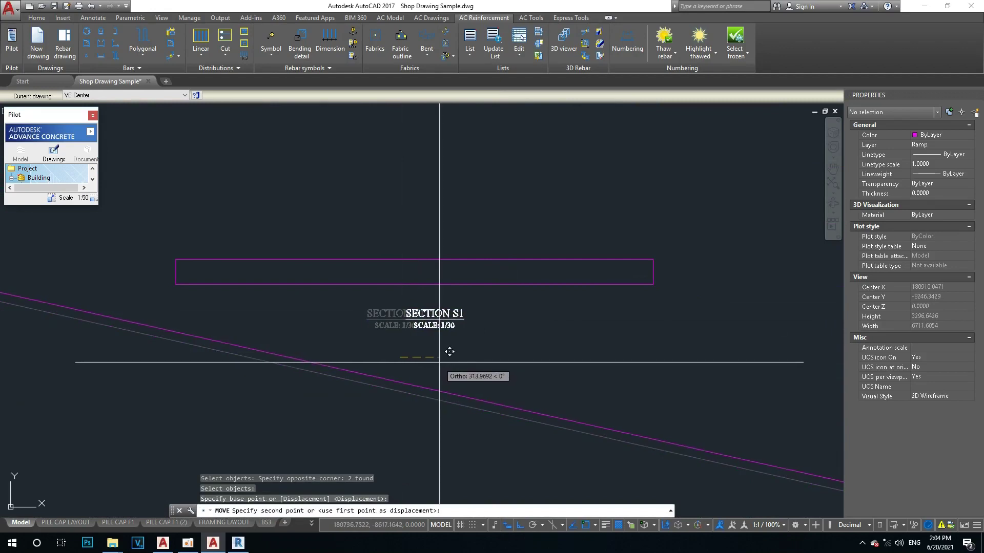
pyautogui.scroll(-3, 450, 362)
pyautogui.press('Escape')
# Erase the construction line (XLine)
pyautogui.write('e')
pyautogui.press('Return')
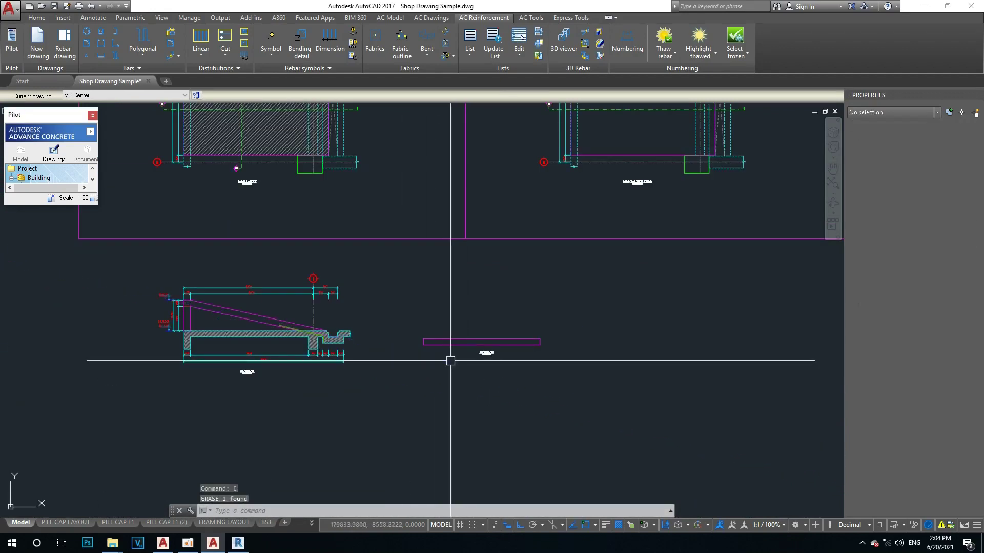
pyautogui.scroll(4, 471, 339)
pyautogui.scroll(-2, 445, 333)
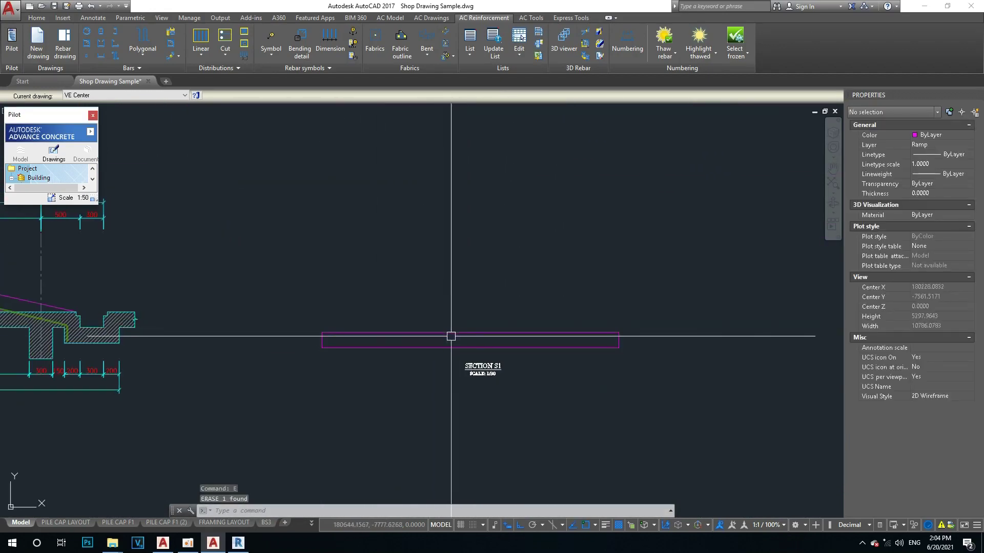
pyautogui.scroll(5, 468, 338)
pyautogui.scroll(4, 468, 338)
# Edit the copied title to read SECTION S2, keeping SCALE: 1/30
pyautogui.click(486, 342)
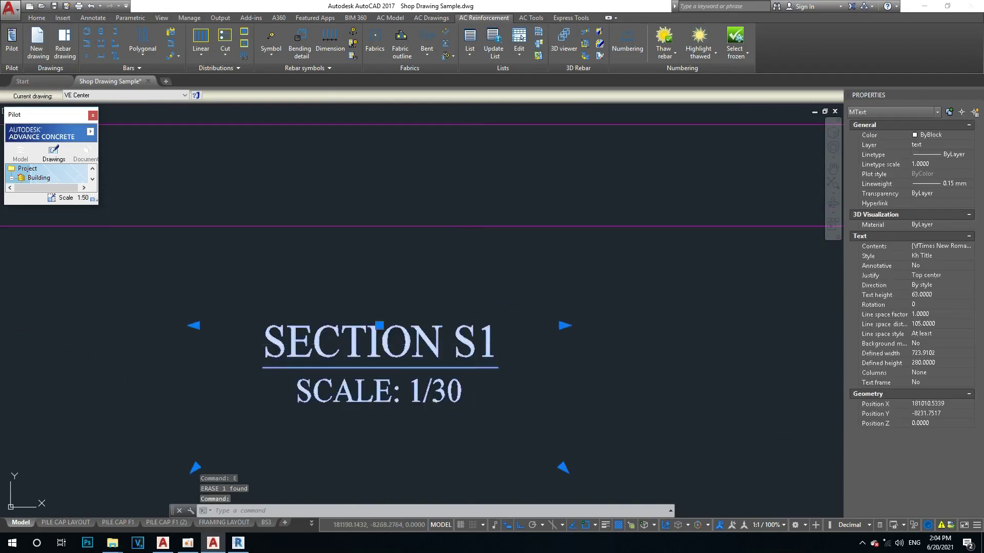
pyautogui.doubleClick(486, 342)
pyautogui.write('2')
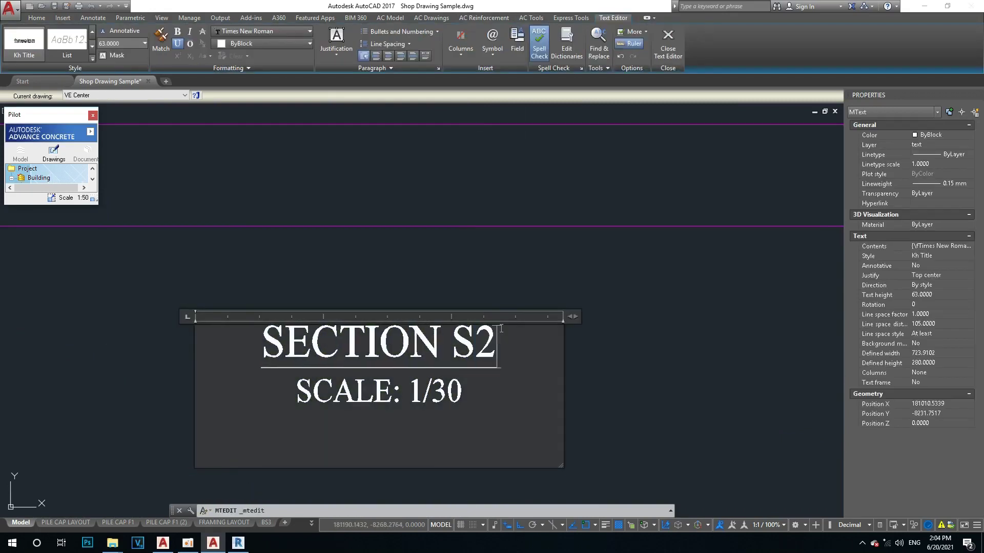
pyautogui.press('Escape')
pyautogui.scroll(-8, 534, 335)
pyautogui.scroll(3, 486, 336)
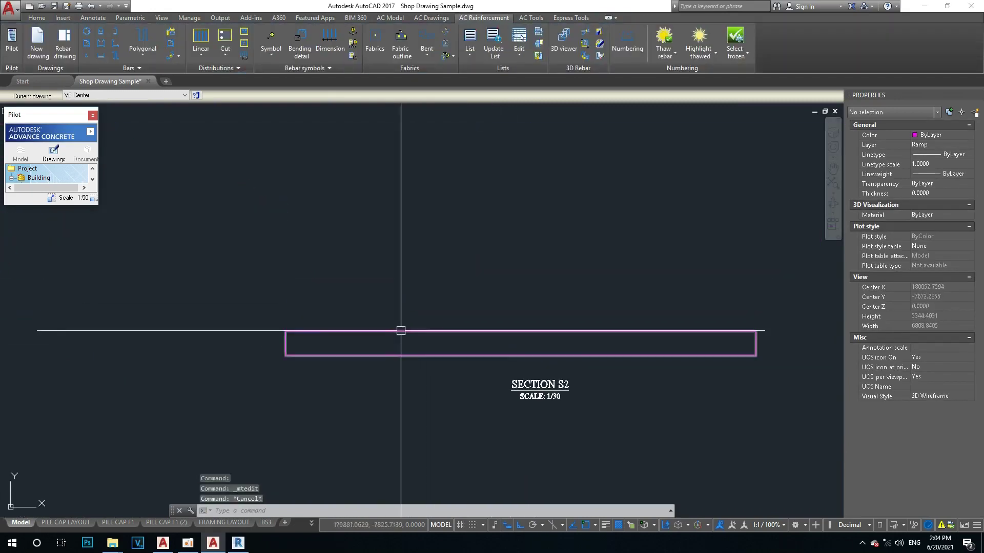
pyautogui.scroll(-2, 399, 329)
pyautogui.click(154, 56)
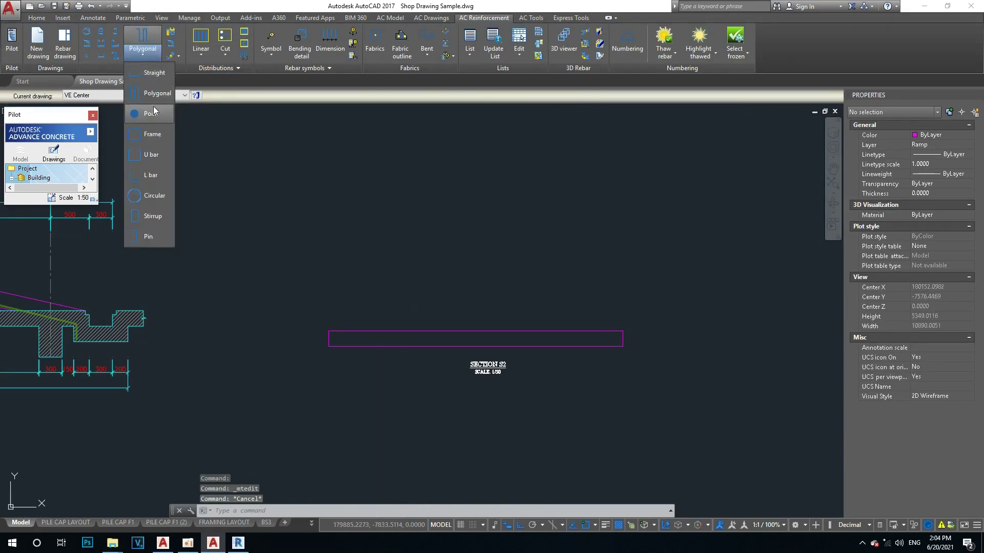
# Place a Ø10 straight bar along the SECTION S2 rectangle
pyautogui.click(138, 73)
pyautogui.scroll(3, 338, 320)
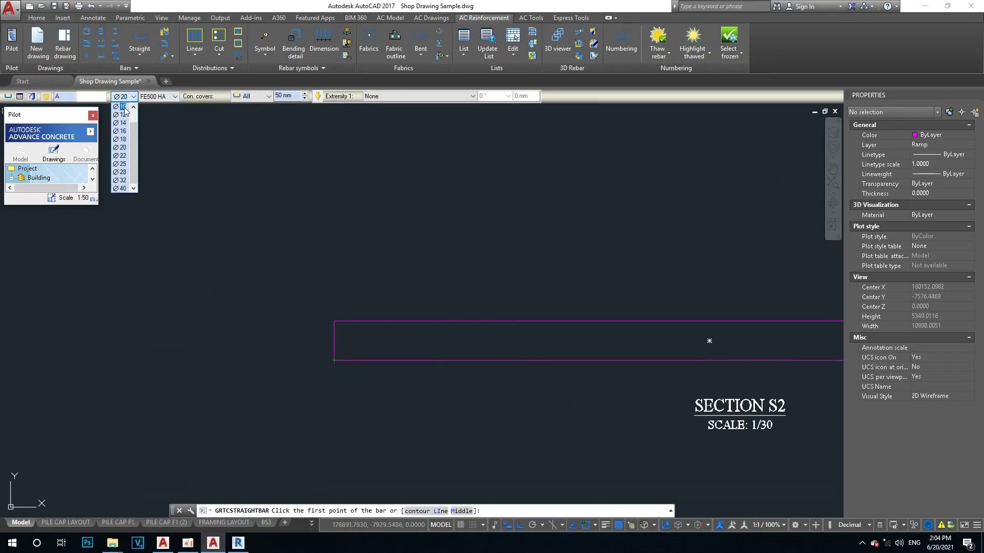
pyautogui.click(123, 107)
pyautogui.click(334, 360)
pyautogui.scroll(-3, 500, 345)
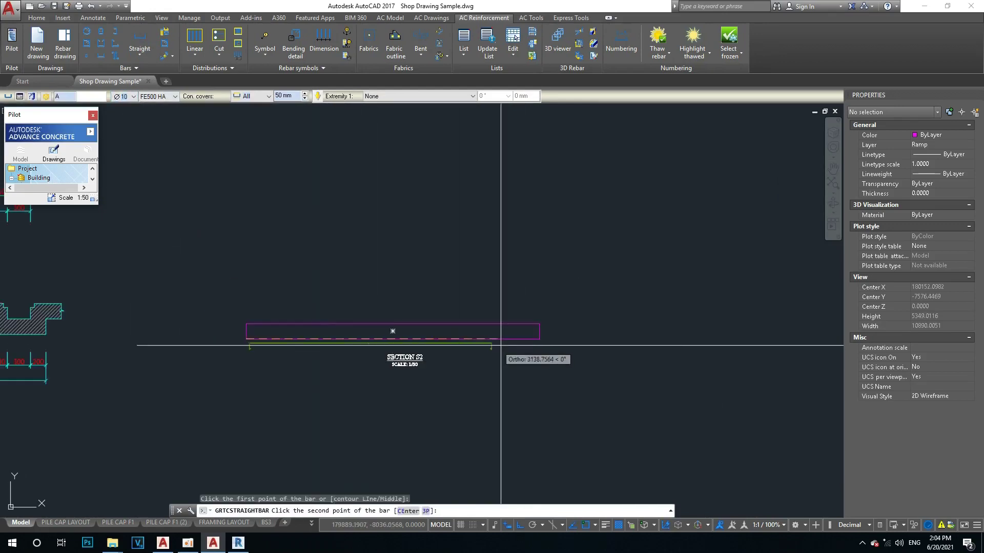
pyautogui.click(538, 339)
pyautogui.click(512, 272)
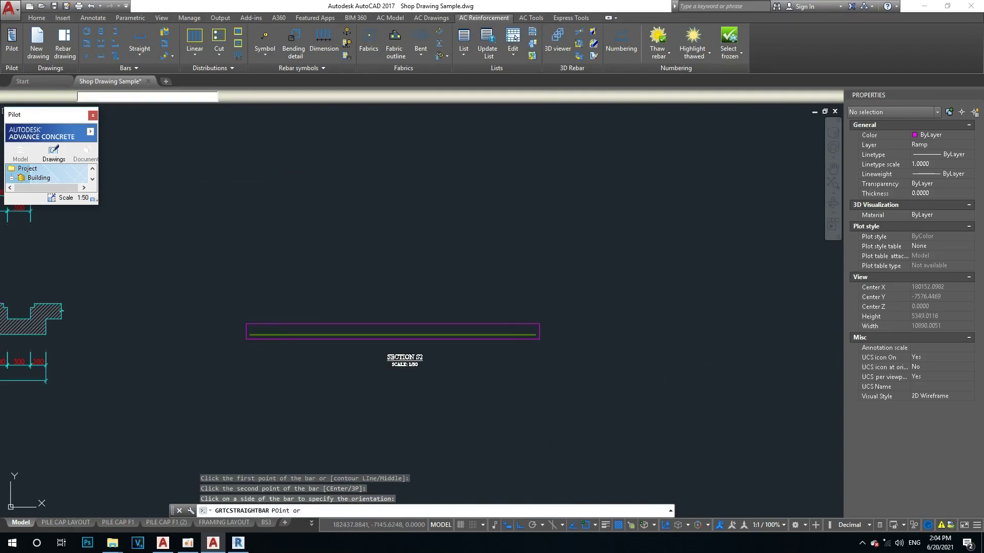
pyautogui.scroll(2, 502, 338)
pyautogui.press('Escape')
pyautogui.press('Escape')
pyautogui.click(501, 334)
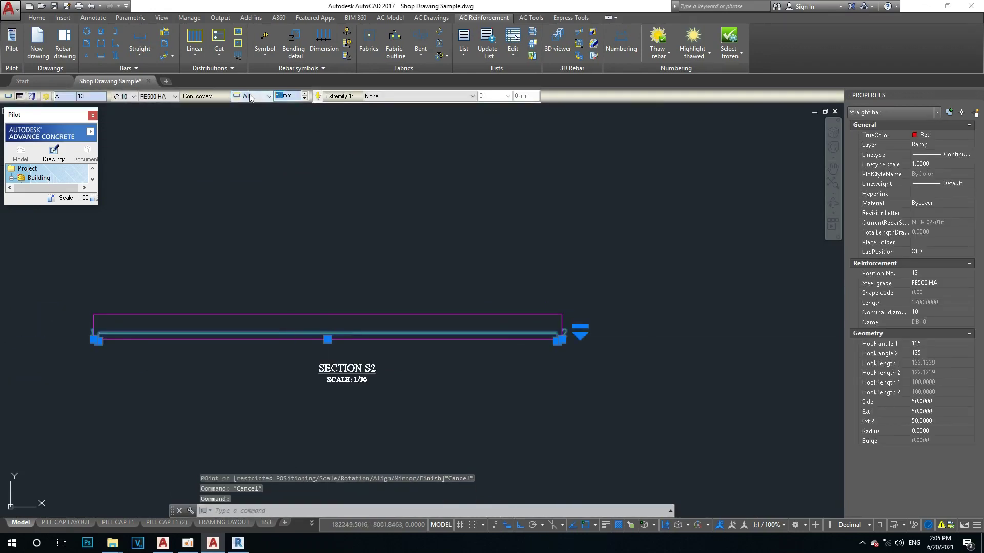
# Give the bar 20 mm cover and 120 mm hook lengths
pyautogui.press('Return')
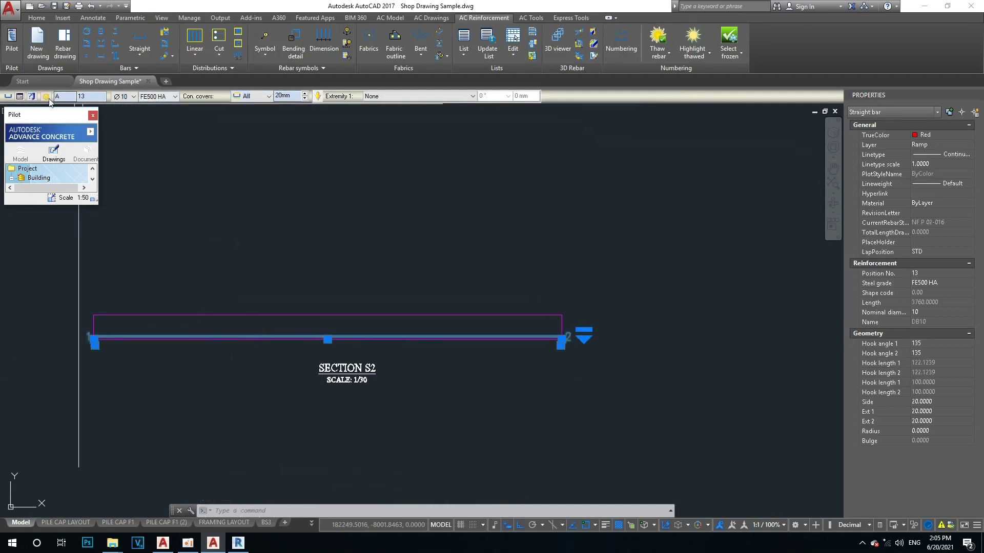
pyautogui.click(375, 102)
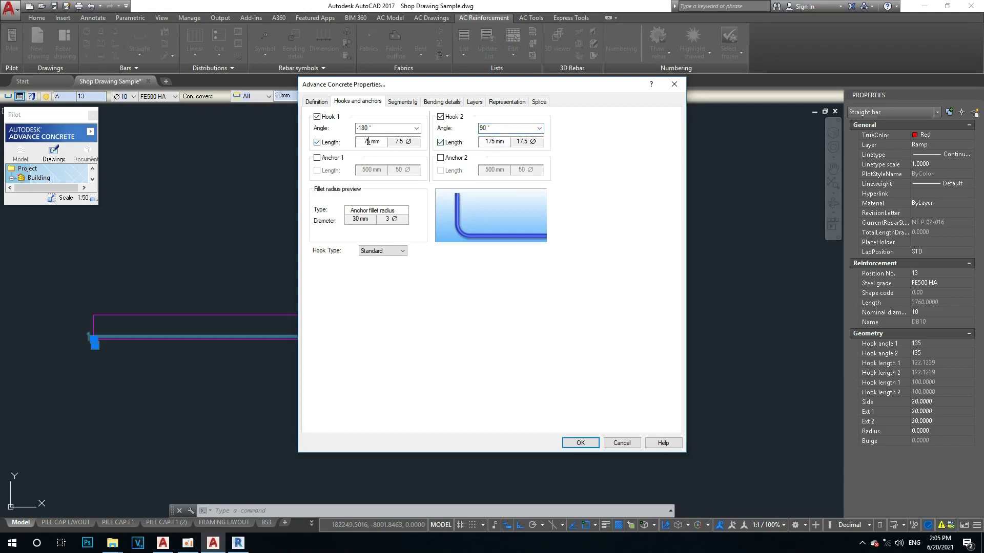
pyautogui.write('120')
pyautogui.click(580, 443)
pyautogui.scroll(4, 138, 334)
pyautogui.scroll(-2, 321, 330)
pyautogui.scroll(-4, 424, 336)
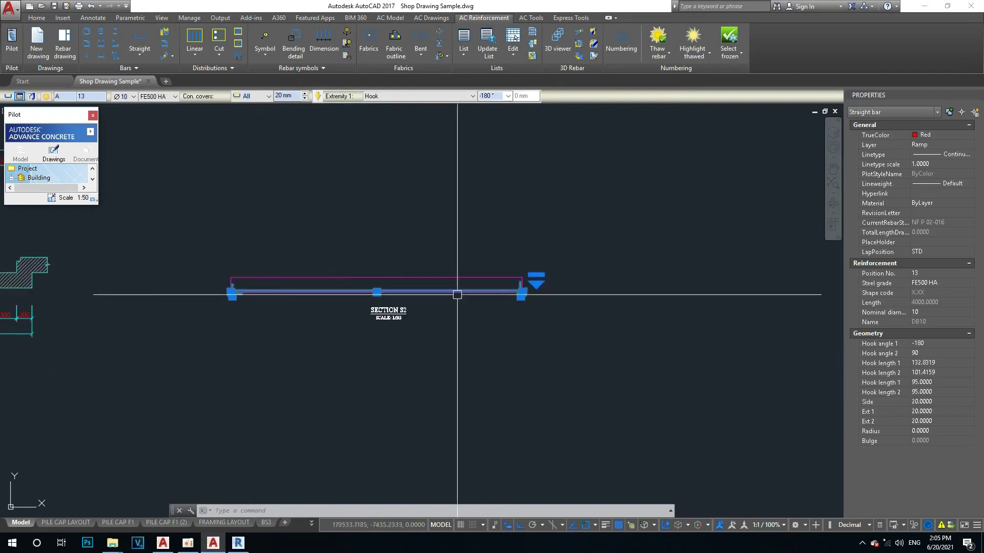
pyautogui.scroll(4, 512, 288)
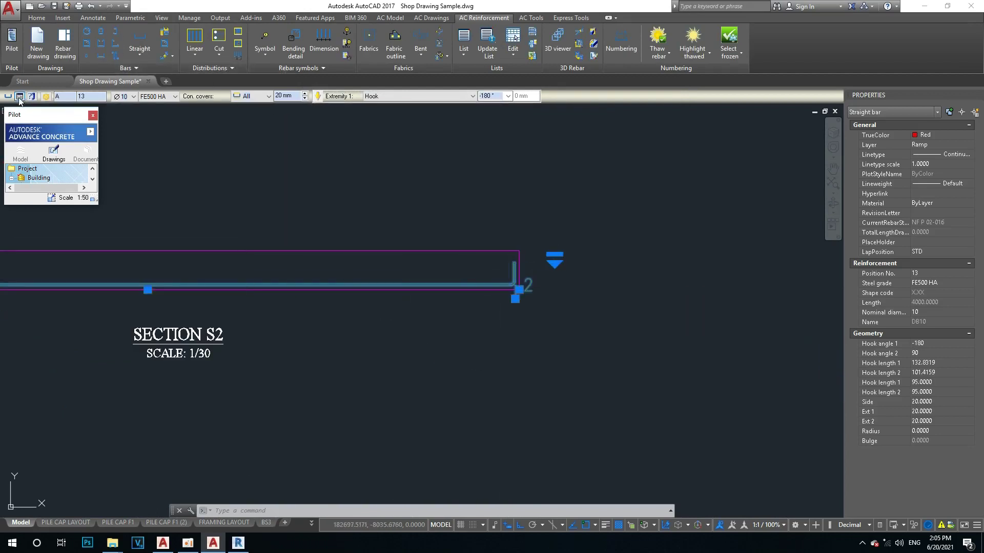
# Set both bar hooks to 90° in the bar's properties
pyautogui.click(20, 97)
pyautogui.click(345, 102)
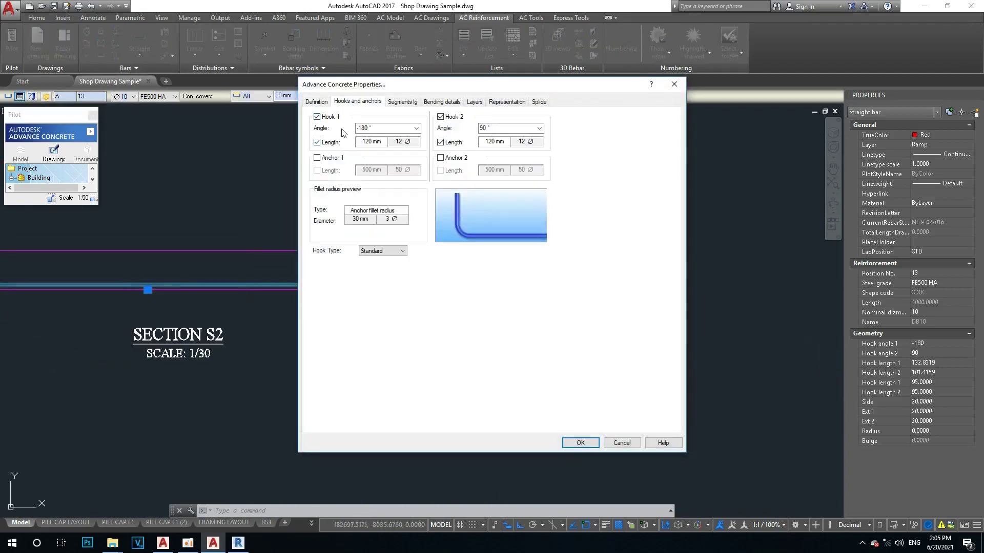
pyautogui.click(573, 443)
pyautogui.scroll(-4, 520, 336)
pyautogui.scroll(5, 281, 300)
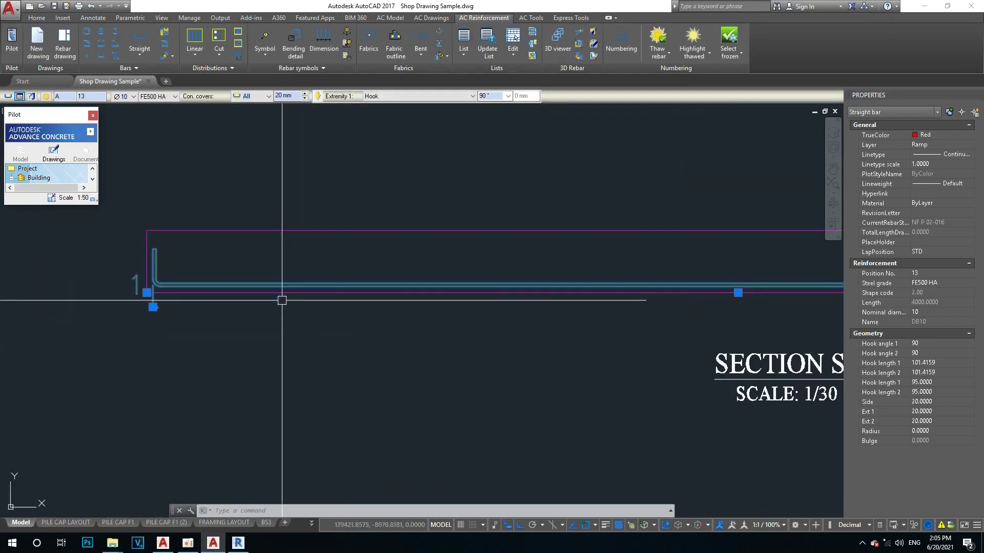
pyautogui.press('Escape')
pyautogui.write('c')
pyautogui.press('Return')
pyautogui.scroll(3, 319, 296)
pyautogui.scroll(2, 252, 279)
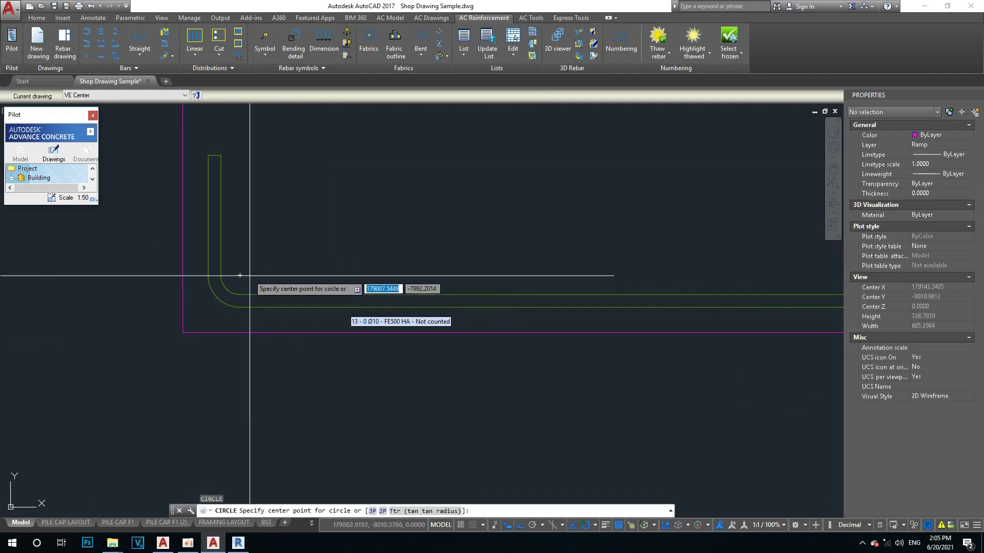
# Draw a radius 6 circle at the inner bend of the left hook
pyautogui.click(240, 275)
pyautogui.scroll(2, 255, 276)
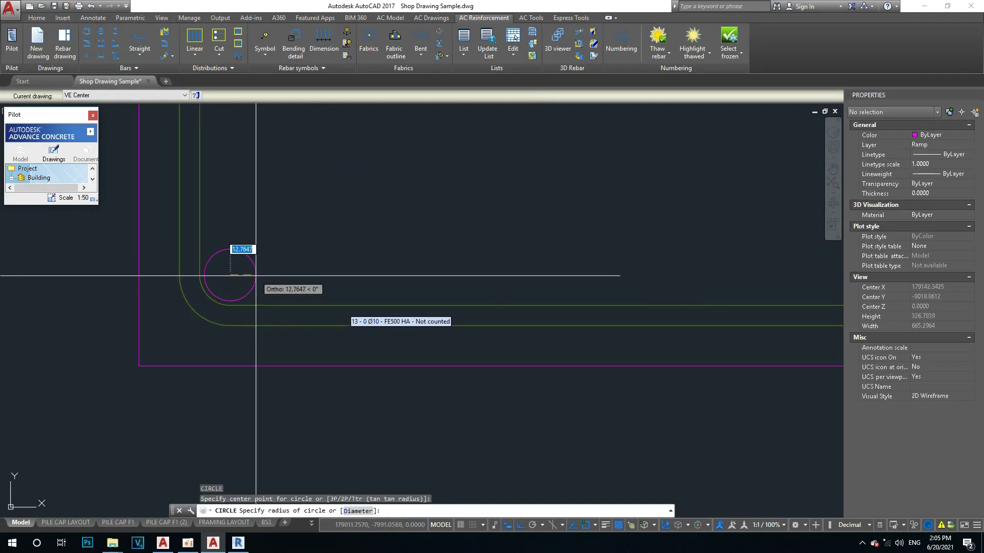
pyautogui.write('6')
pyautogui.press('Return')
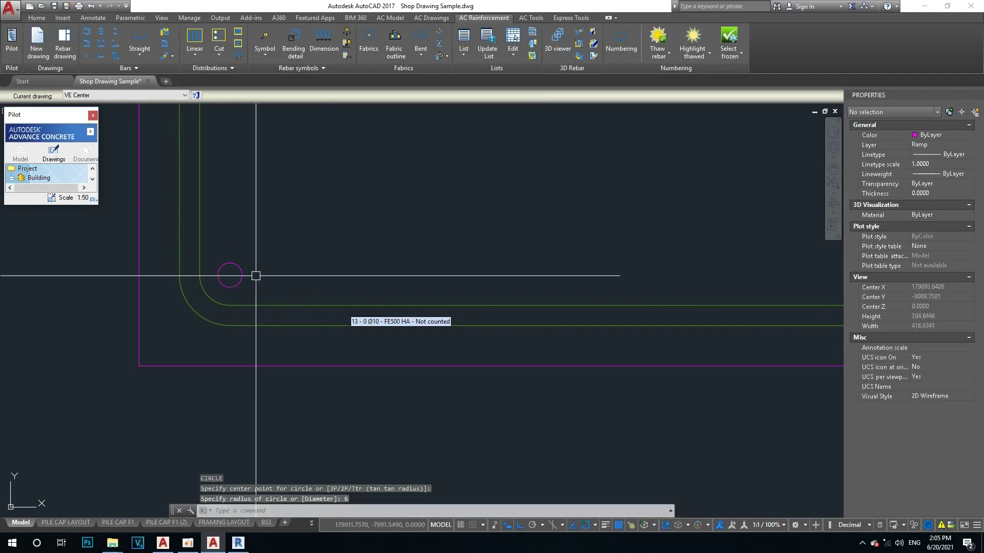
pyautogui.write('DD')
# Start a linear dimension on the circle, then cancel it
pyautogui.press('Return')
pyautogui.click(218, 275)
pyautogui.scroll(-3, 239, 271)
pyautogui.scroll(-3, 238, 264)
pyautogui.press('Escape')
pyautogui.scroll(-3, 237, 266)
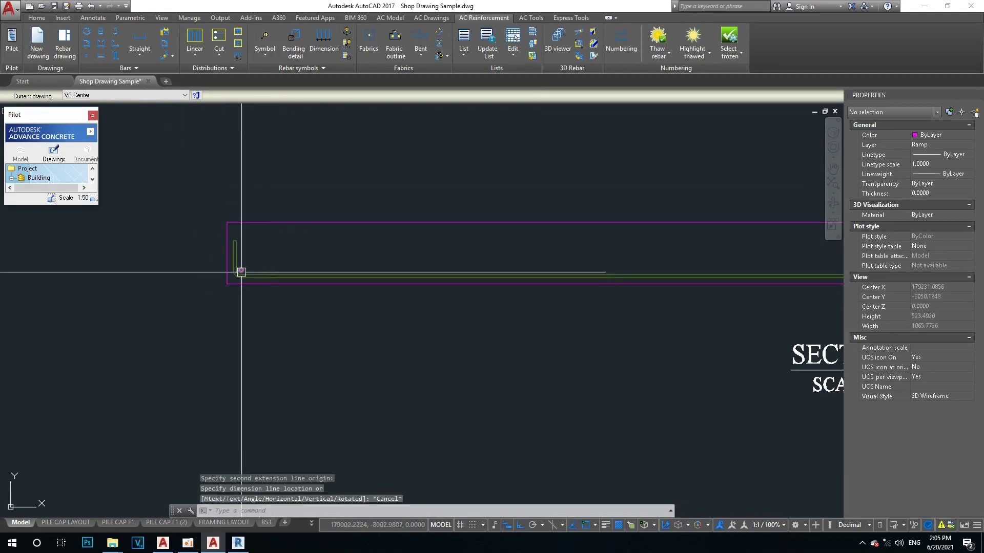
pyautogui.scroll(1, 256, 264)
pyautogui.scroll(-5, 750, 265)
pyautogui.scroll(3, 430, 237)
pyautogui.scroll(1, 366, 281)
pyautogui.scroll(1, 303, 251)
# Inspect the sloped S1 DB12 bar and its 135° hooks
pyautogui.click(302, 251)
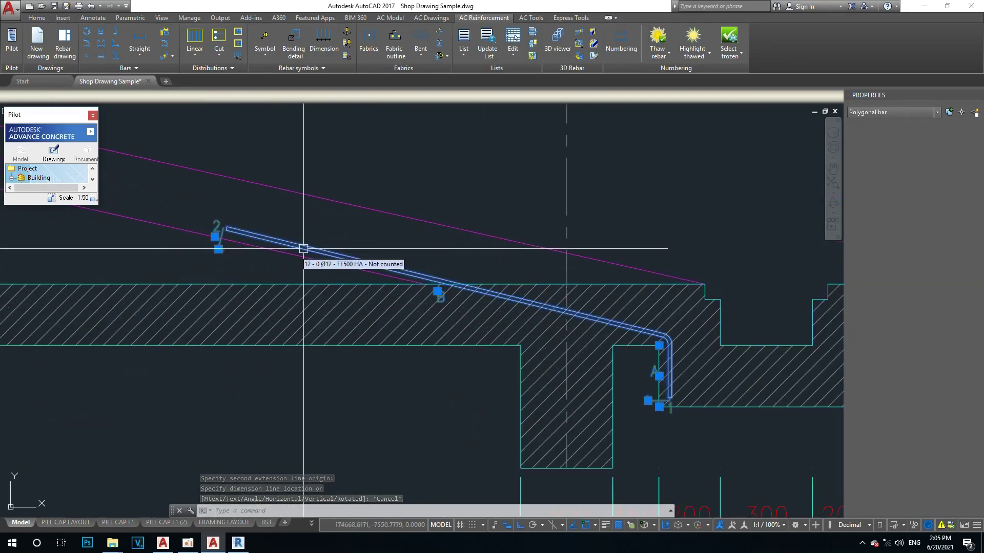
pyautogui.scroll(-3, 268, 254)
pyautogui.scroll(-2, 432, 243)
pyautogui.scroll(4, 496, 279)
pyautogui.scroll(-4, 413, 272)
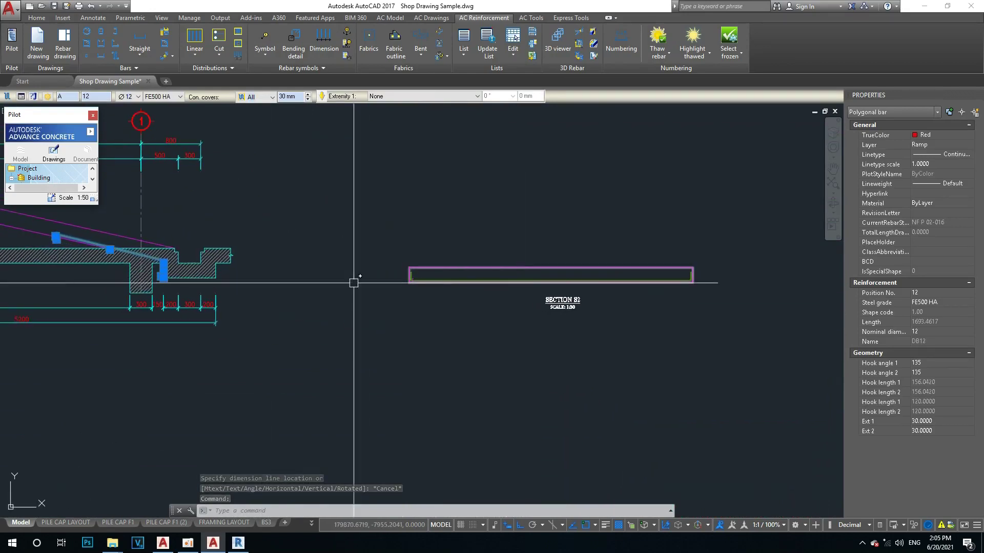
pyautogui.scroll(3, 330, 285)
pyautogui.scroll(1, 269, 255)
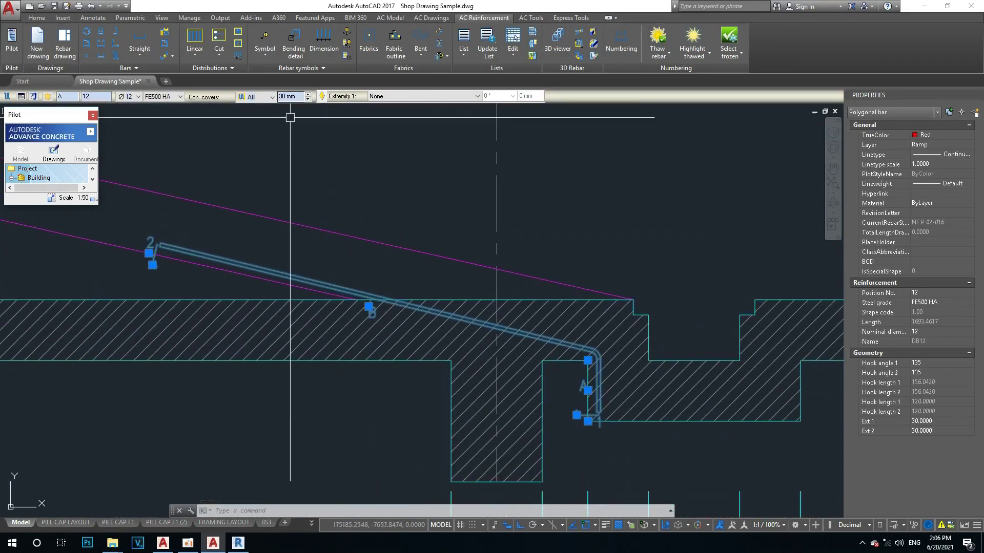
pyautogui.scroll(-3, 461, 216)
pyautogui.scroll(4, 713, 235)
pyautogui.scroll(-2, 533, 302)
pyautogui.scroll(2, 588, 304)
pyautogui.press('Escape')
pyautogui.moveTo(307, 307); pyautogui.dragTo(398, 302, button='middle')
# Mirror the S2 bar across a horizontal line, keeping the original
pyautogui.write('mi')
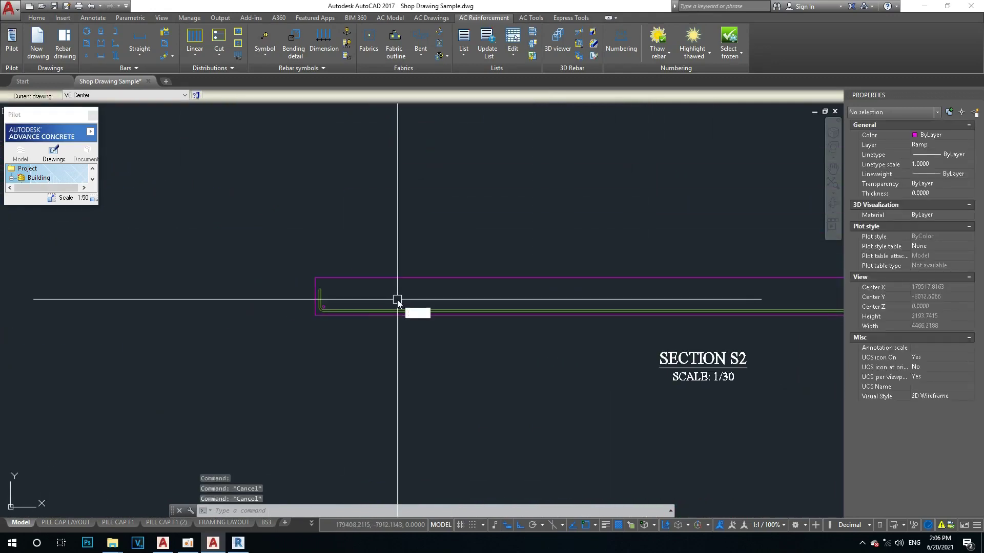
pyautogui.press('Return')
pyautogui.click(358, 312)
pyautogui.press('Return')
pyautogui.click(319, 293)
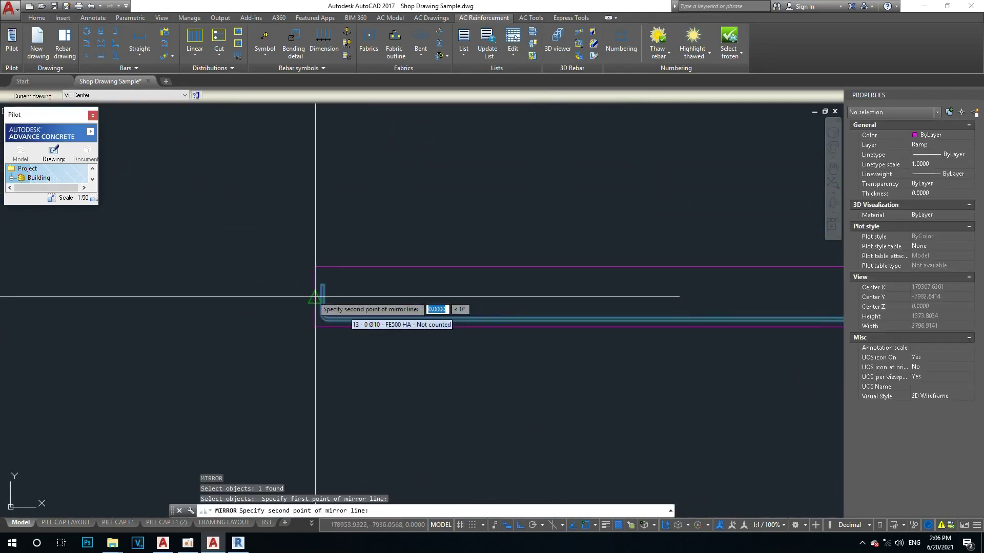
pyautogui.click(226, 294)
pyautogui.press('Return')
pyautogui.scroll(-3, 462, 290)
pyautogui.scroll(-2, 512, 297)
pyautogui.scroll(-2, 309, 273)
pyautogui.scroll(5, 309, 274)
pyautogui.scroll(2, 688, 334)
# Check the sloped S1 rebar, then start and cancel a construction line at the slab top
pyautogui.click(626, 352)
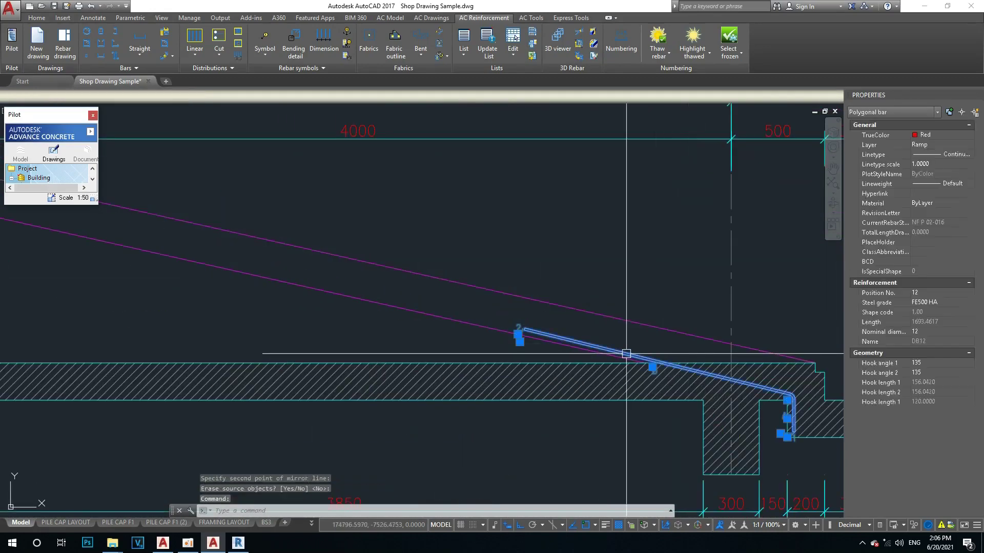
pyautogui.scroll(-2, 445, 320)
pyautogui.press('Escape')
pyautogui.press('Escape')
pyautogui.scroll(1, 444, 320)
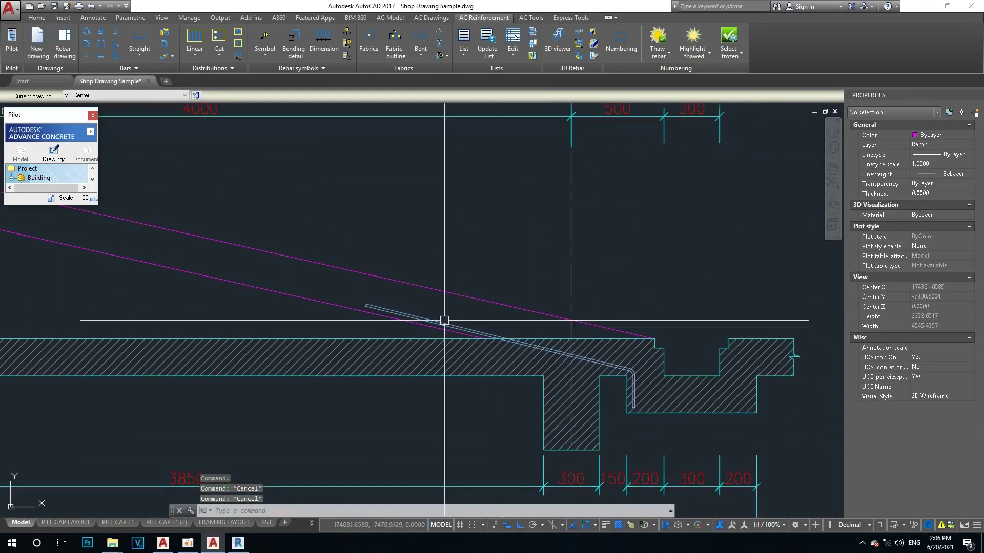
pyautogui.write('xl')
pyautogui.press('Return')
pyautogui.scroll(-2, 444, 320)
pyautogui.scroll(3, 403, 276)
pyautogui.scroll(2, 405, 297)
pyautogui.click(411, 297)
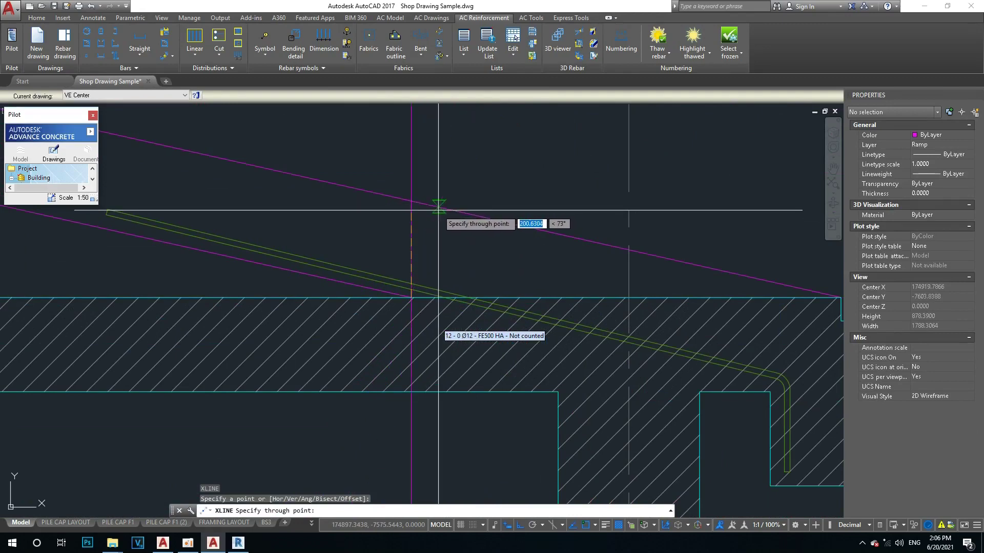
pyautogui.press('Escape')
pyautogui.press('Escape')
pyautogui.scroll(-2, 450, 246)
pyautogui.scroll(-4, 487, 277)
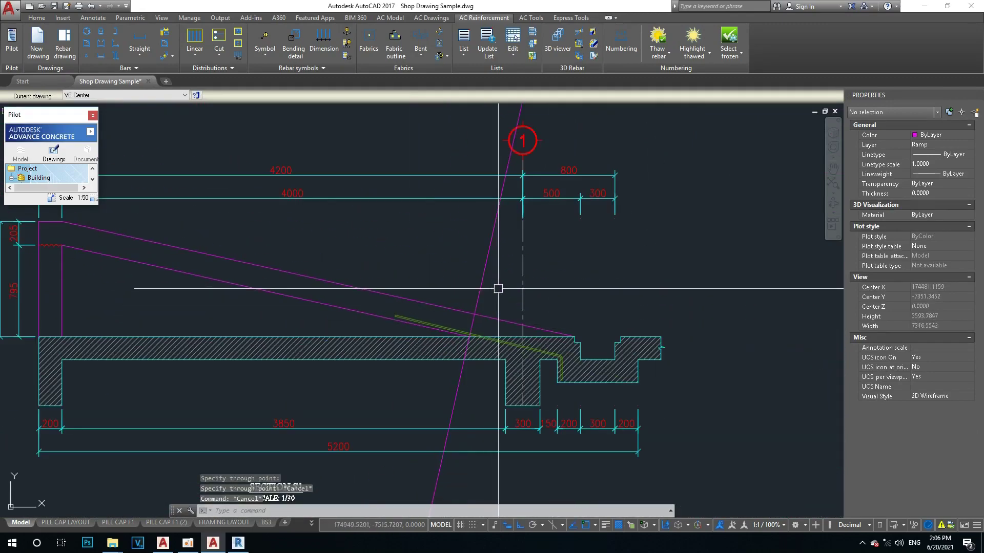
# Cancel the offset command and launch Windows Calculator
pyautogui.write('o')
pyautogui.press('Return')
pyautogui.press('Escape')
pyautogui.press('Escape')
pyautogui.press('Escape')
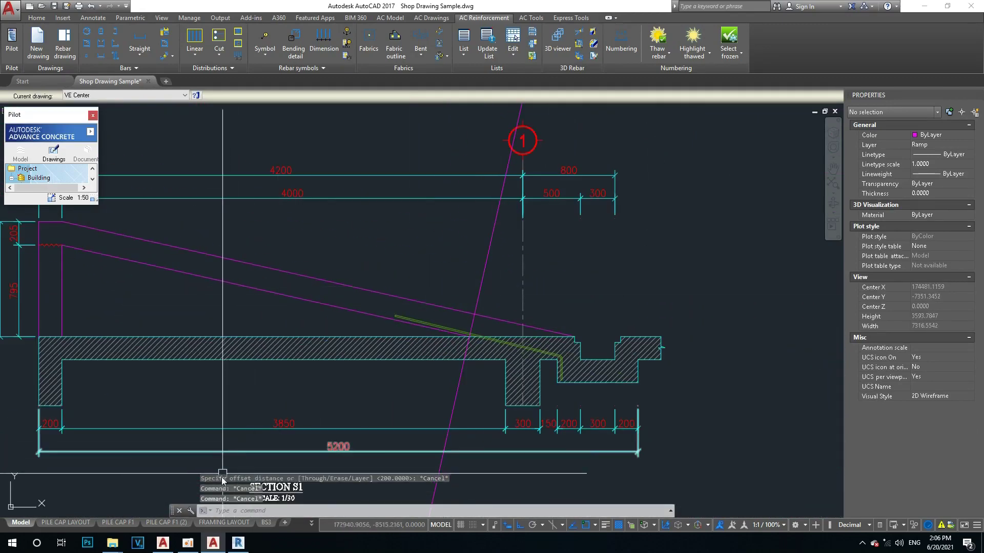
pyautogui.click(4, 545)
pyautogui.write('CA')
pyautogui.click(103, 271)
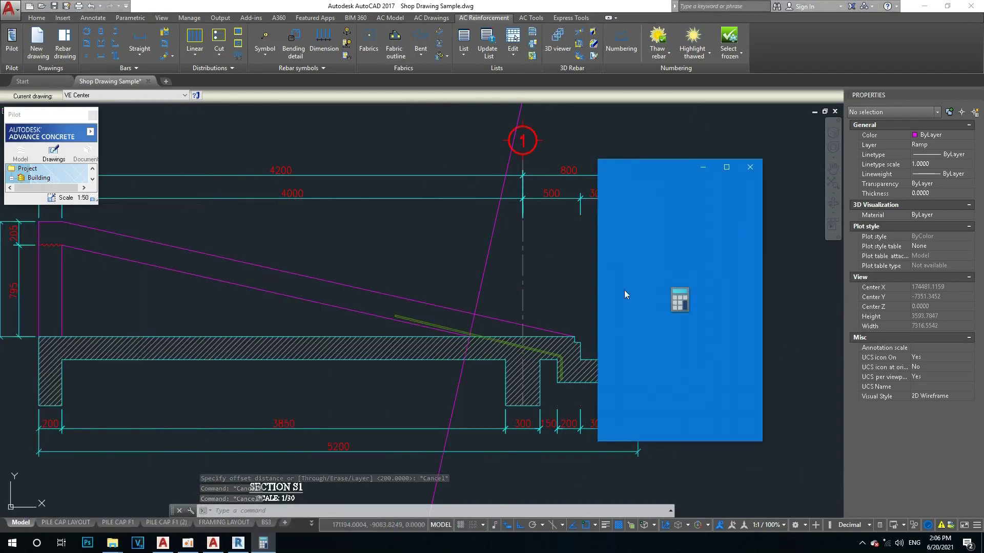
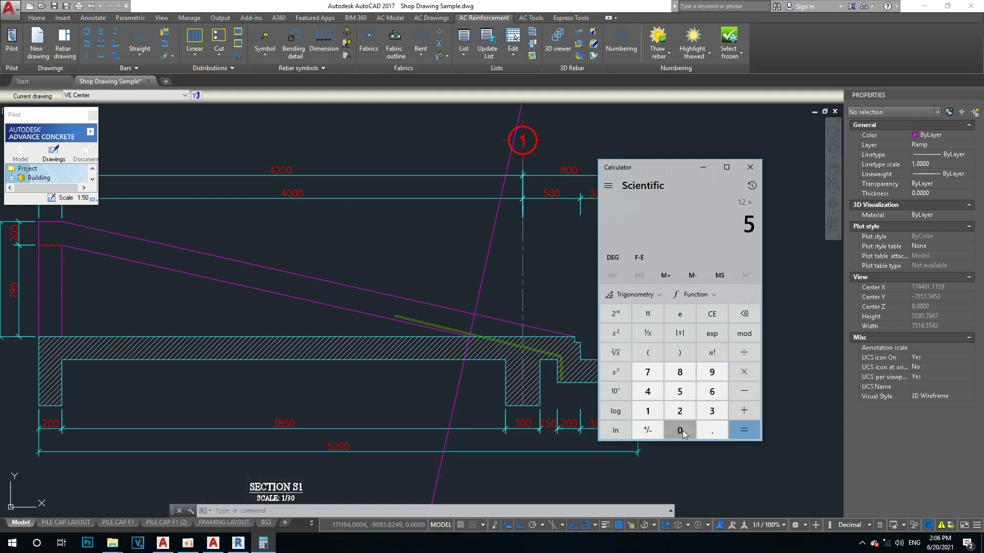
# Offset the steep magenta guide line by 600
pyautogui.click(543, 255)
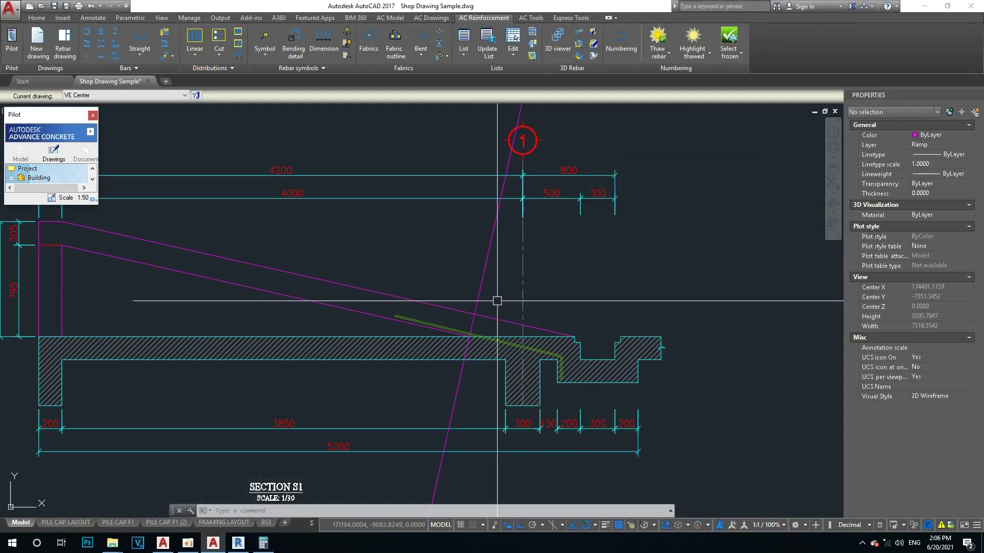
pyautogui.write('0')
pyautogui.press('Return')
pyautogui.write('600')
pyautogui.press('Return')
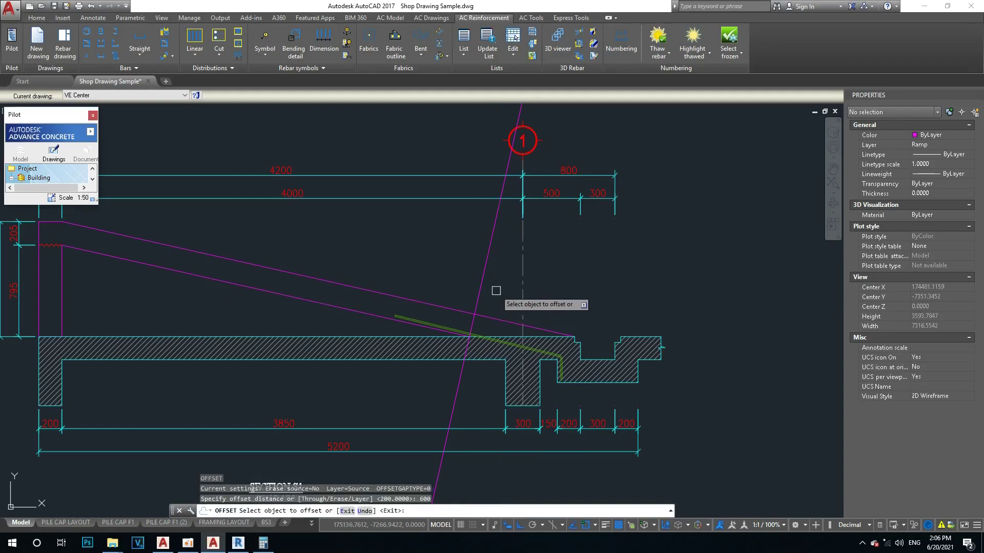
pyautogui.click(479, 278)
pyautogui.click(292, 248)
pyautogui.press('Escape')
pyautogui.scroll(5, 389, 317)
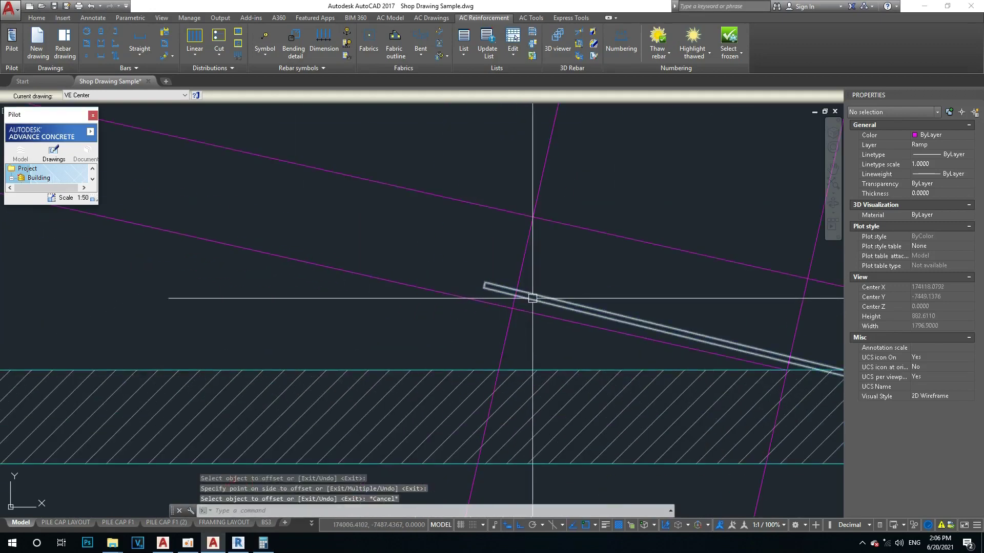
# Stretch the sloped bar's upper end to the new guide line intersection
pyautogui.click(532, 299)
pyautogui.scroll(3, 528, 300)
pyautogui.click(385, 291)
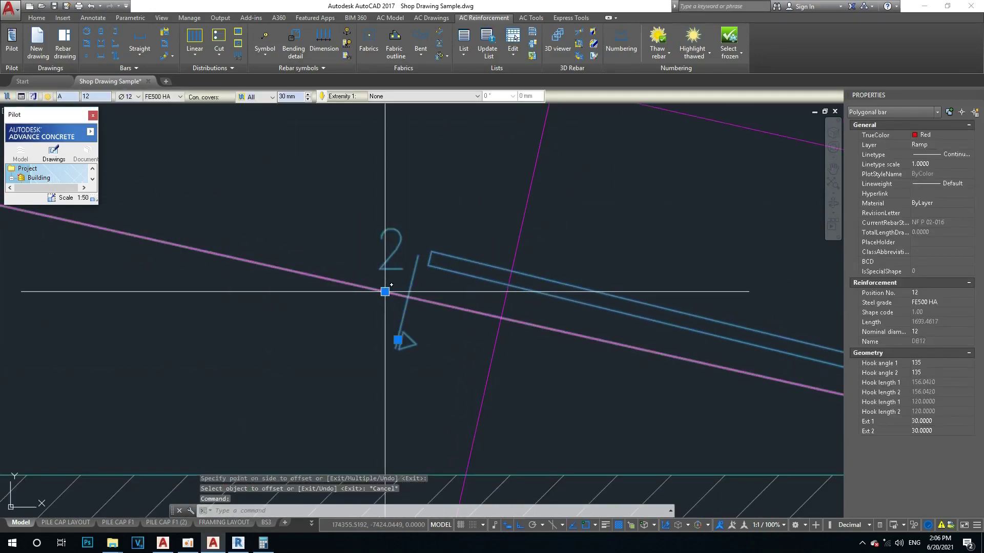
pyautogui.click(502, 309)
pyautogui.scroll(2, 451, 312)
pyautogui.scroll(-3, 582, 345)
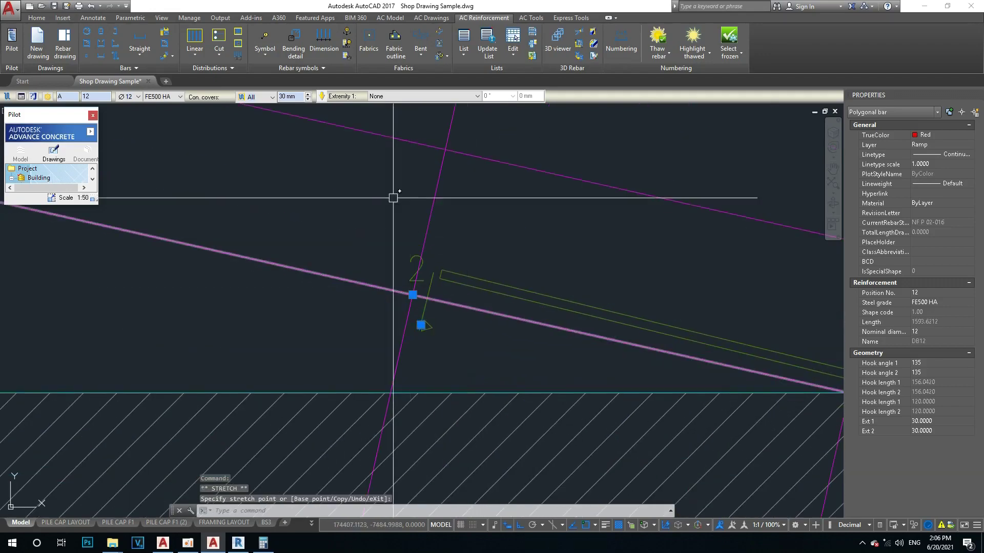
# Set the sloped bar's Ext 2 concrete cover to 0 mm
pyautogui.click(272, 97)
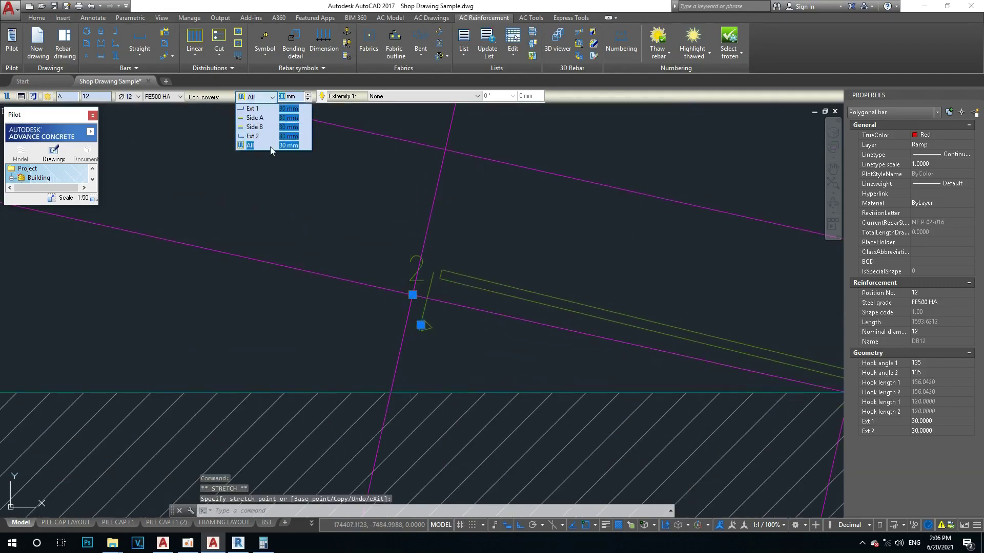
pyautogui.click(253, 136)
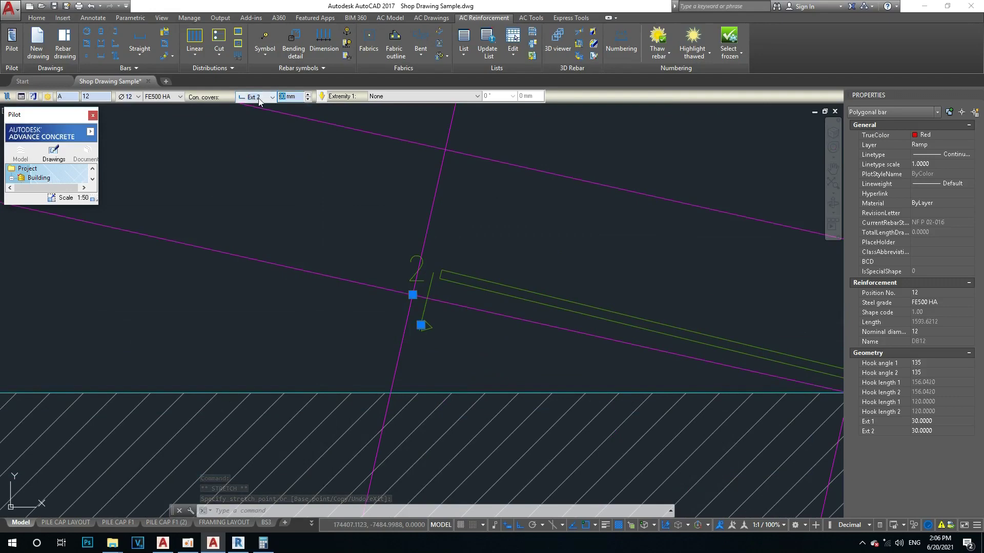
pyautogui.write('0')
pyautogui.press('Return')
pyautogui.scroll(-3, 461, 259)
pyautogui.scroll(3, 488, 272)
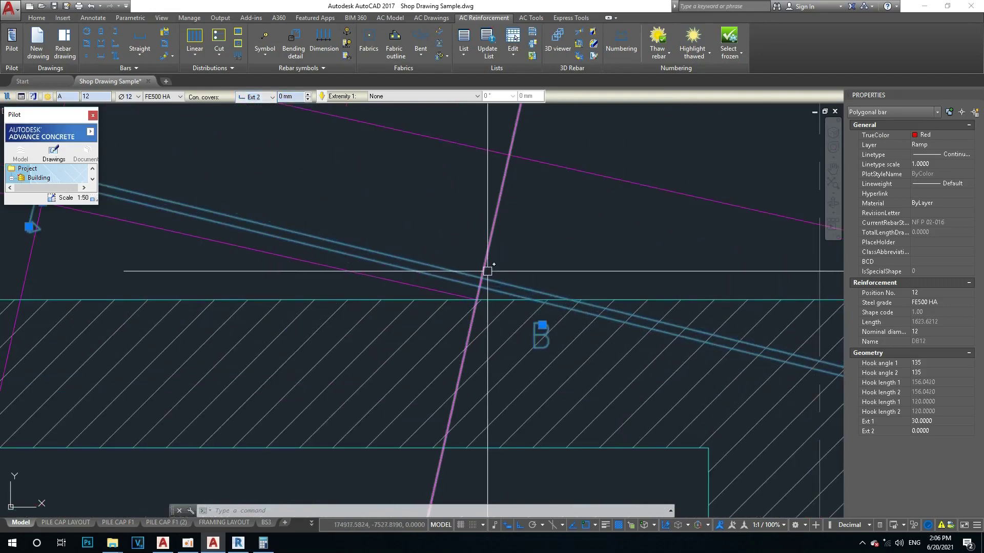
pyautogui.press('Escape')
# Pan and zoom the view to center on the slab's notch step
pyautogui.scroll(-3, 487, 320)
pyautogui.scroll(2, 487, 320)
pyautogui.scroll(-2, 487, 321)
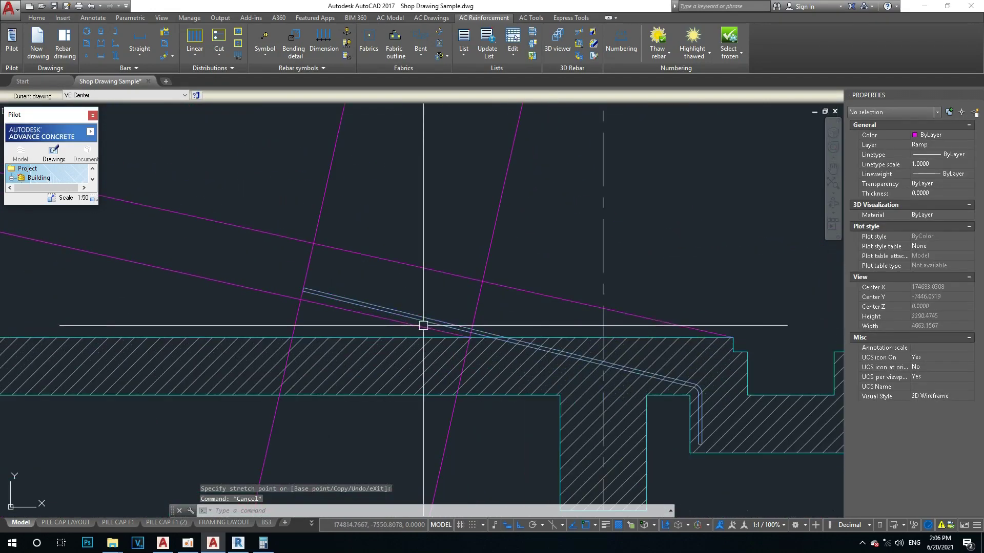
pyautogui.scroll(2, 453, 317)
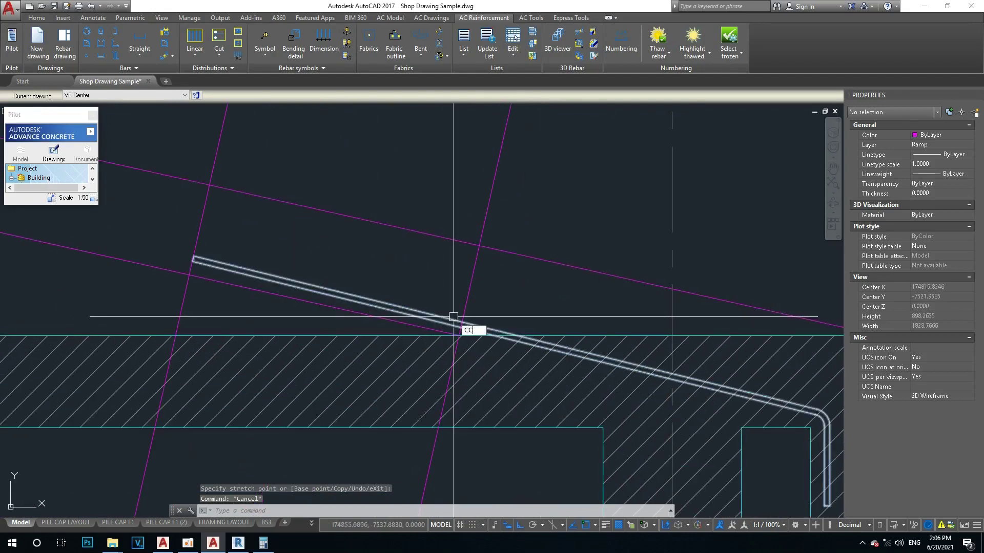
pyautogui.press('Return')
pyautogui.scroll(-2, 499, 307)
pyautogui.scroll(2, 659, 365)
pyautogui.press('Escape')
pyautogui.scroll(3, 591, 321)
pyautogui.moveTo(585, 302); pyautogui.dragTo(536, 284, button='middle')
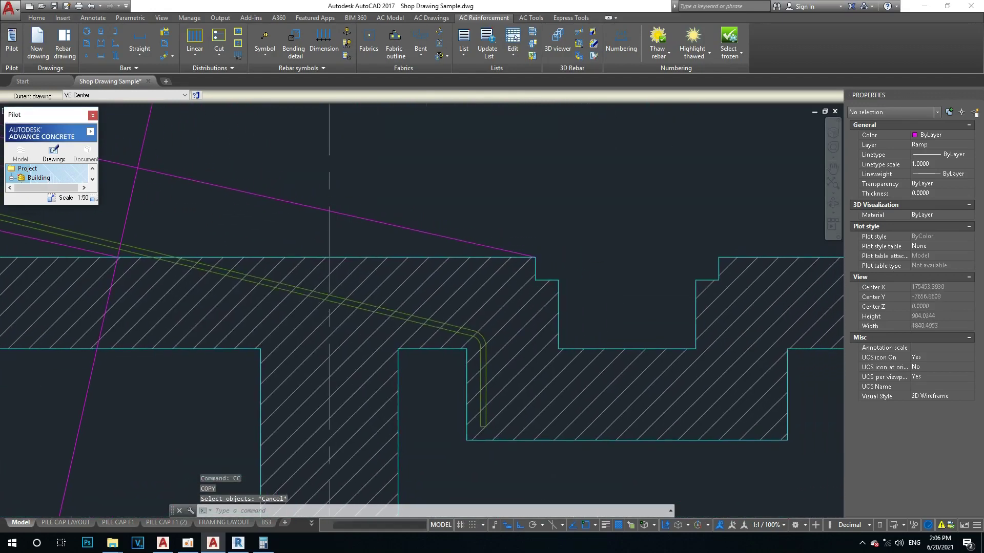
pyautogui.scroll(2, 544, 277)
pyautogui.scroll(-2, 545, 259)
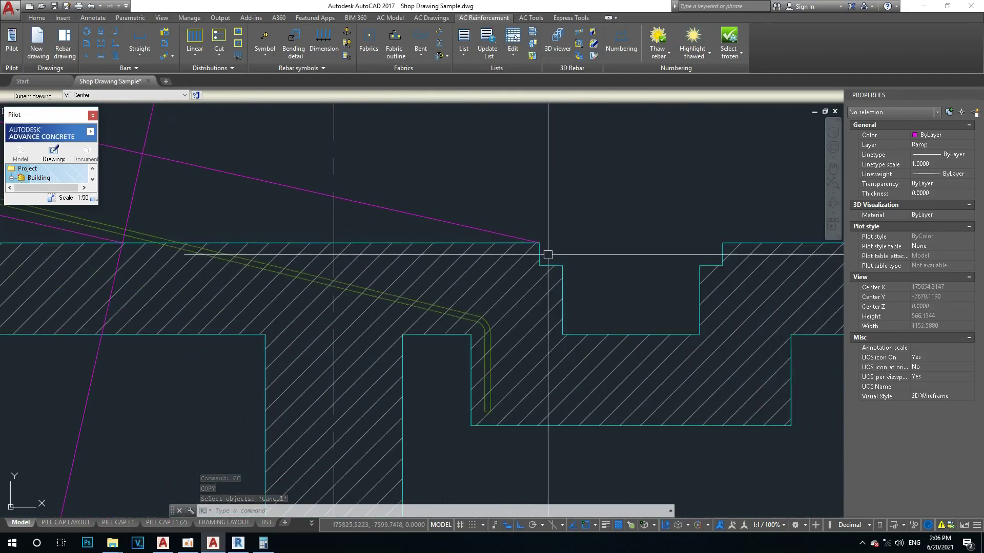
pyautogui.scroll(2, 546, 282)
pyautogui.moveTo(546, 281); pyautogui.dragTo(503, 291, button='middle')
# Add horizontal and vertical 50 linear dimensions at the notch step
pyautogui.press('Return')
pyautogui.click(464, 281)
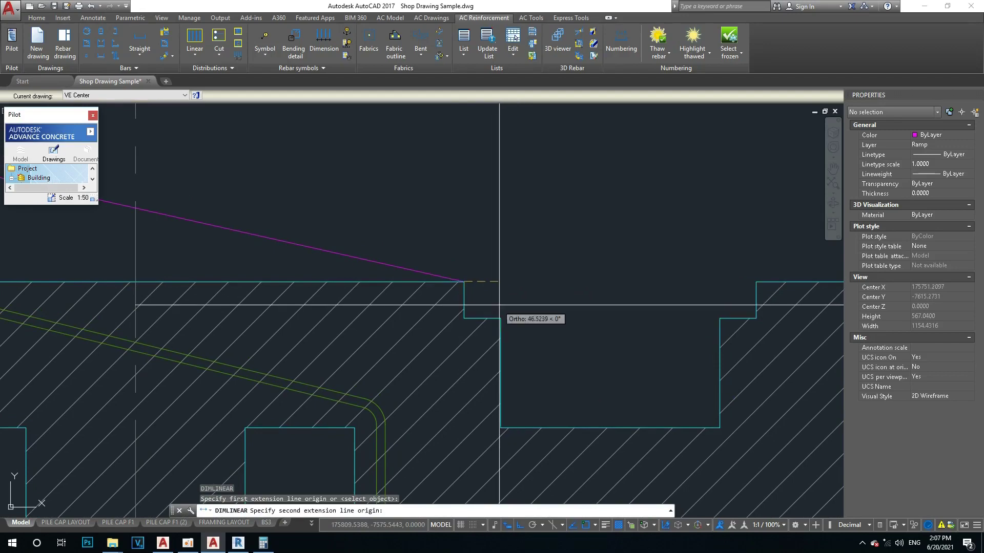
pyautogui.click(500, 318)
pyautogui.click(479, 224)
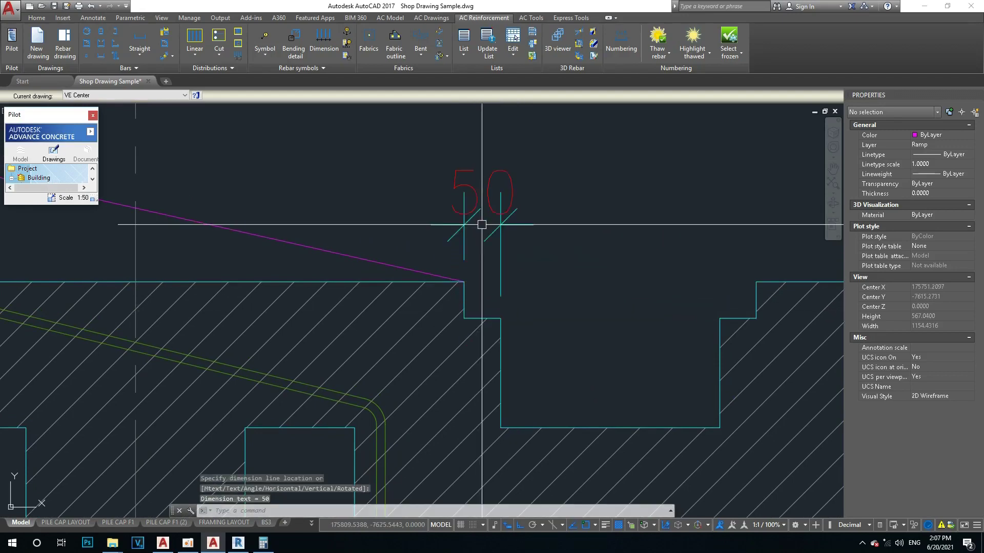
pyautogui.press('Return')
pyautogui.click(463, 282)
pyautogui.click(500, 318)
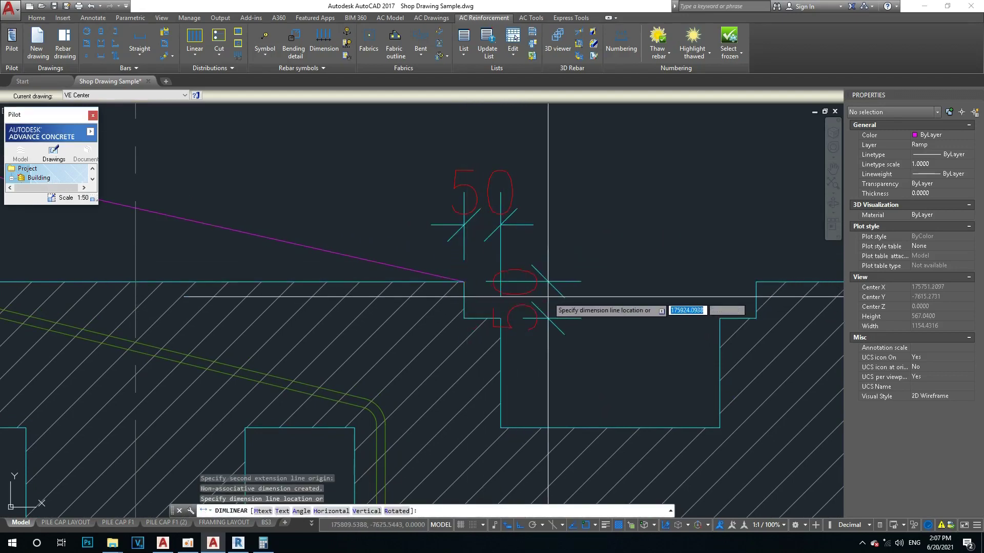
pyautogui.click(580, 300)
pyautogui.press('Escape')
pyautogui.press('Escape')
# Draw a vertical construction line through the notch corner
pyautogui.scroll(-3, 451, 336)
pyautogui.scroll(2, 485, 321)
pyautogui.scroll(1, 505, 313)
pyautogui.scroll(-3, 506, 314)
pyautogui.scroll(1, 525, 256)
pyautogui.scroll(-1, 525, 313)
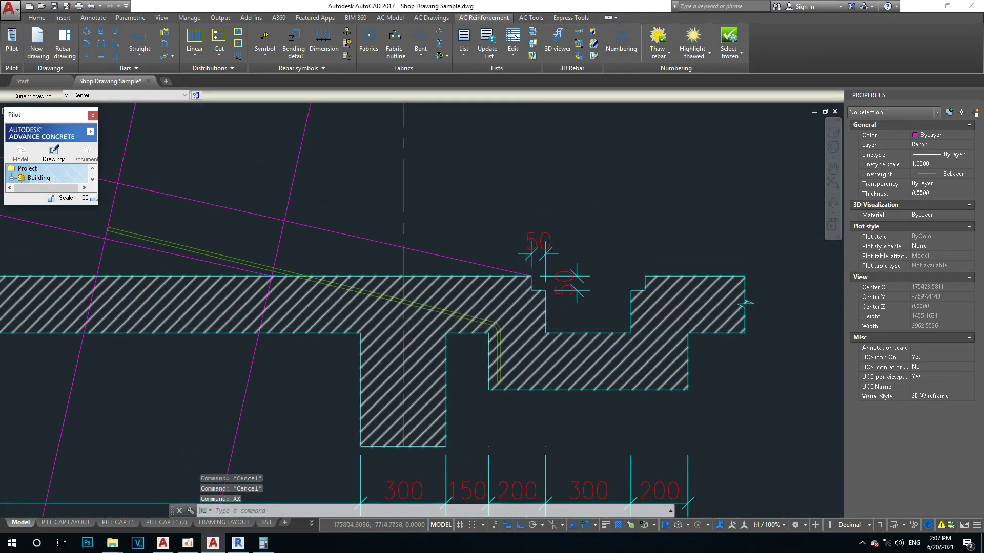
pyautogui.click(531, 276)
pyautogui.click(530, 389)
pyautogui.press('Escape')
pyautogui.press('Escape')
pyautogui.press('Escape')
pyautogui.scroll(-2, 544, 269)
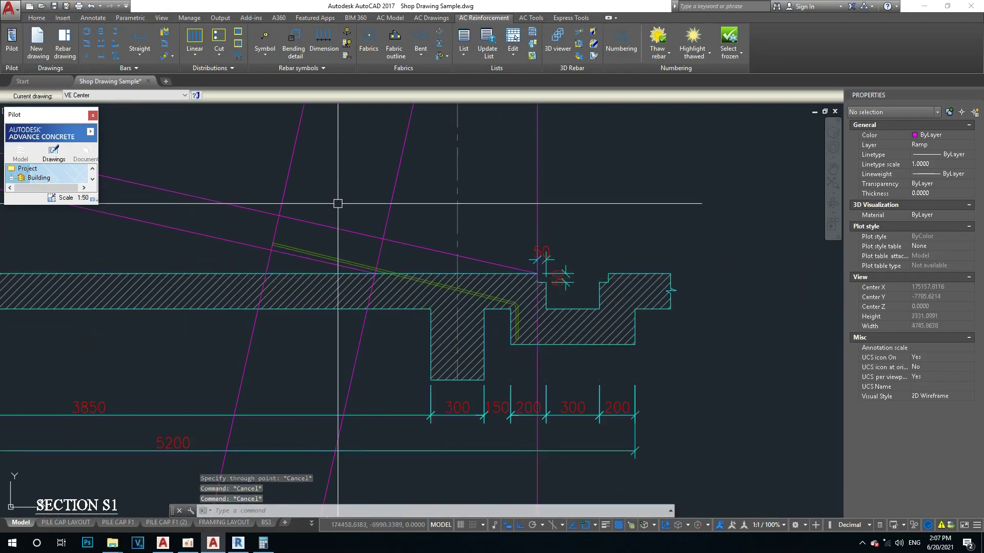
pyautogui.scroll(2, 540, 286)
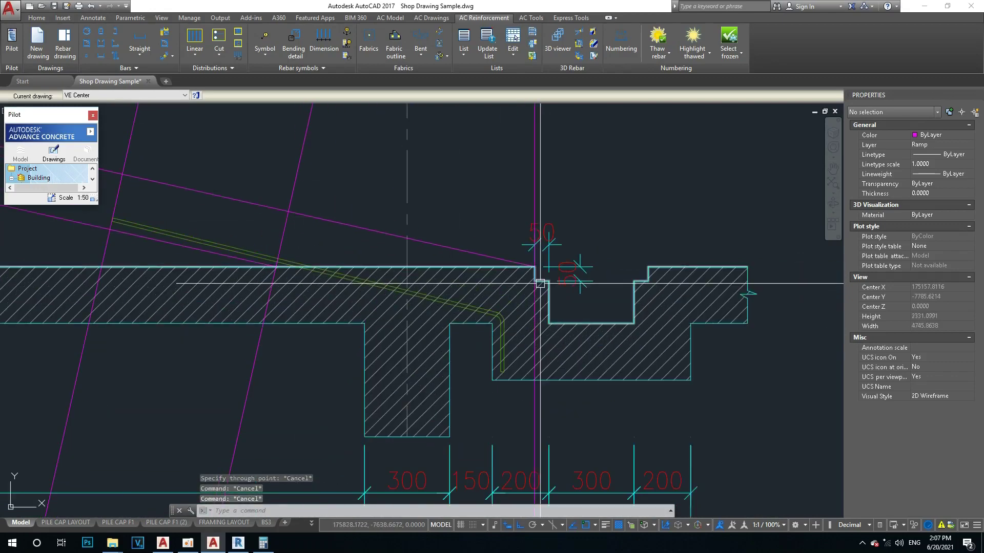
# Draw a polygonal bar from the notch corner up along the ramp's top surface
pyautogui.click(144, 58)
pyautogui.click(170, 102)
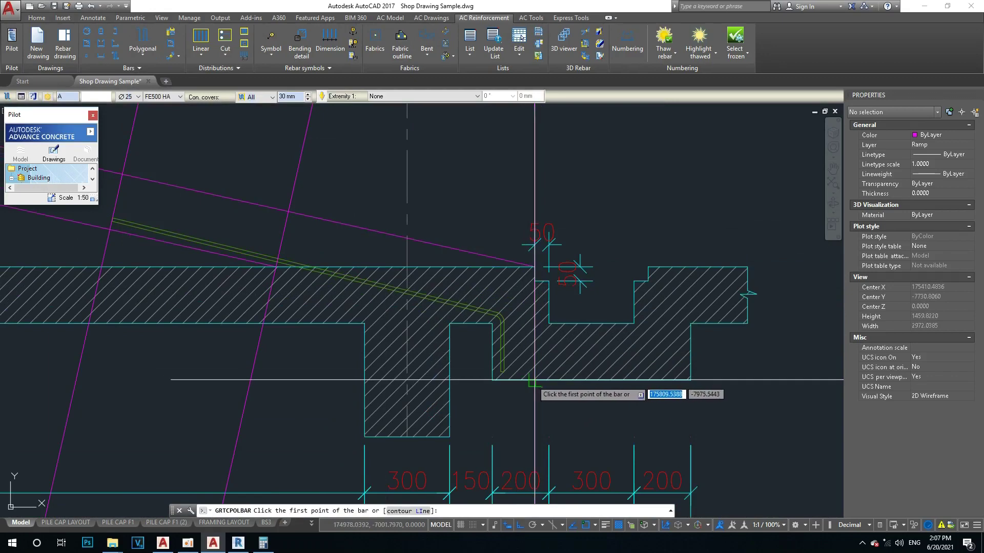
pyautogui.scroll(2, 536, 266)
pyautogui.click(536, 265)
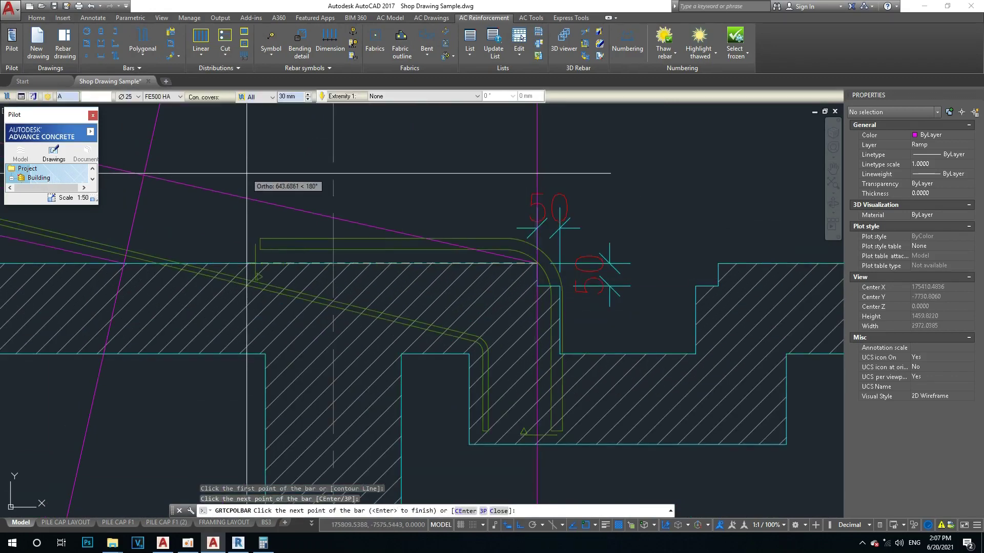
pyautogui.scroll(-4, 606, 283)
pyautogui.click(320, 217)
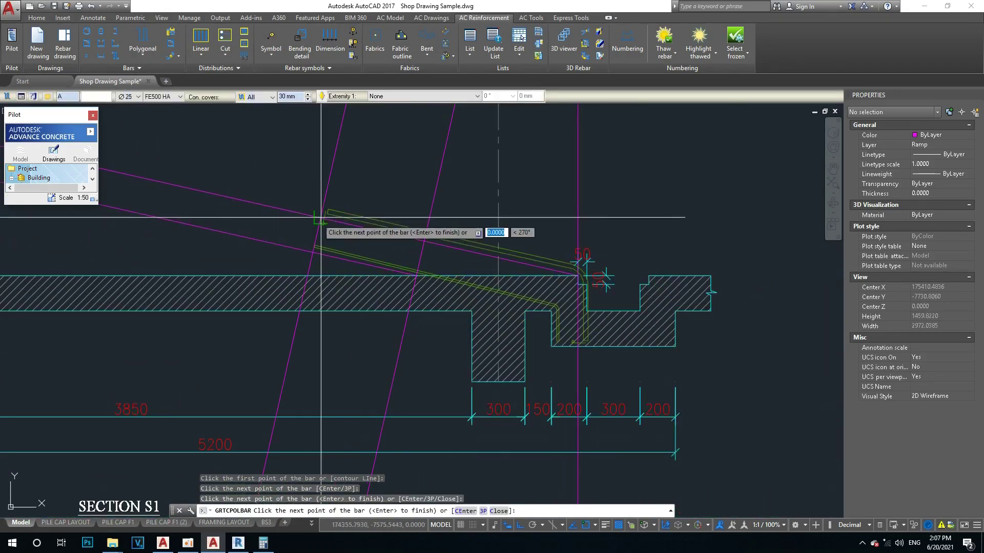
pyautogui.press('Return')
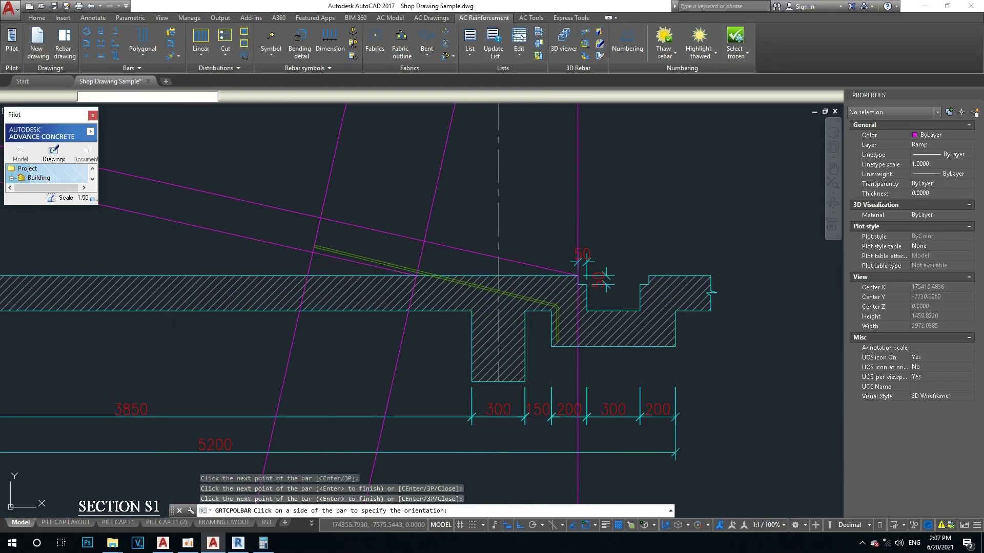
pyautogui.click(173, 261)
pyautogui.press('Escape')
pyautogui.press('Escape')
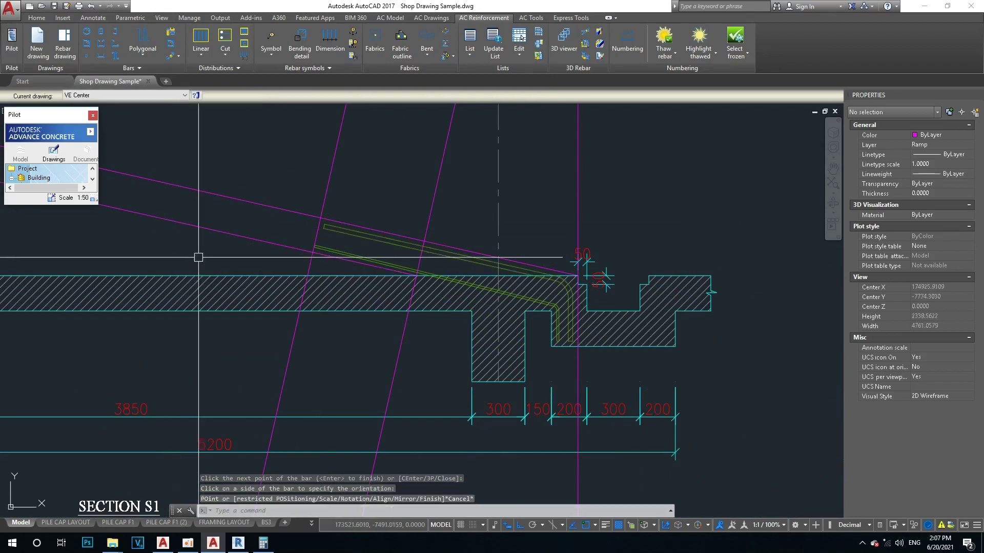
# Change the new bar's diameter to Ø12
pyautogui.click(340, 229)
pyautogui.click(138, 96)
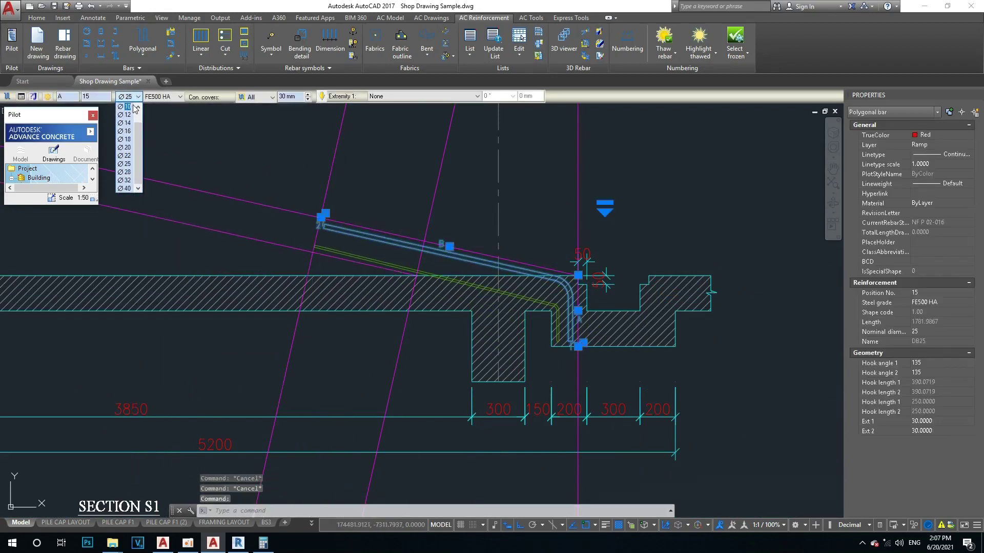
pyautogui.click(127, 114)
pyautogui.scroll(3, 574, 318)
pyautogui.scroll(-3, 559, 353)
pyautogui.scroll(2, 559, 352)
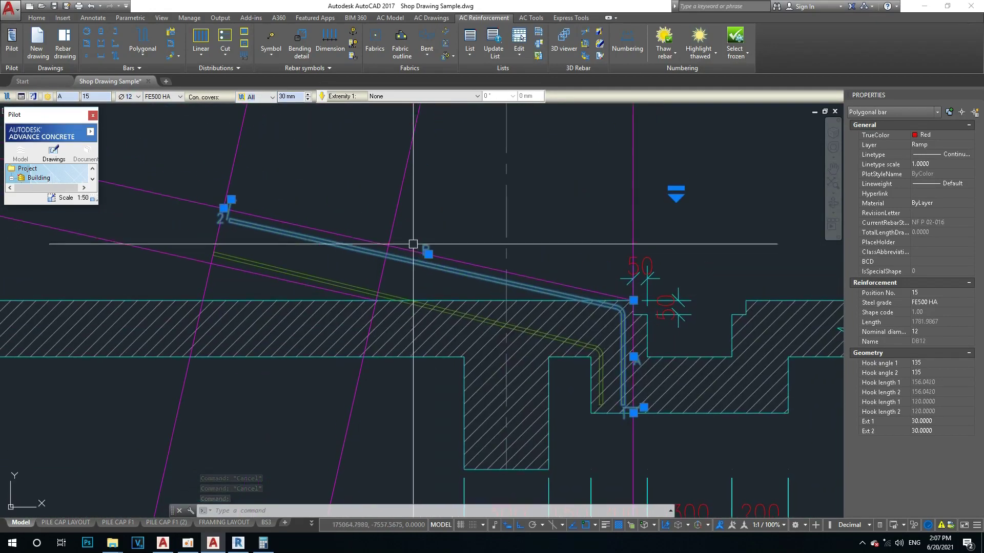
pyautogui.scroll(3, 386, 186)
pyautogui.scroll(-1, 386, 185)
pyautogui.scroll(-2, 472, 204)
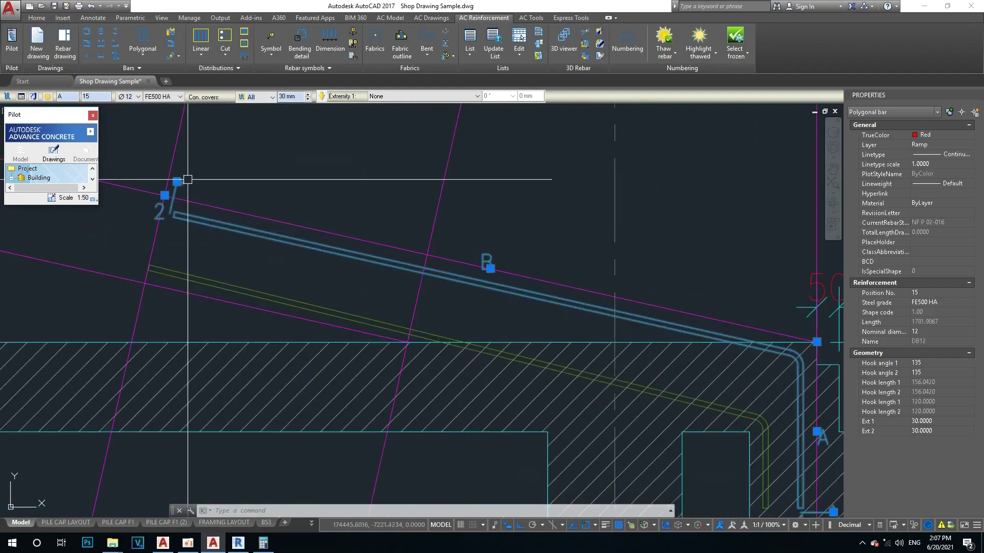
pyautogui.moveTo(189, 176); pyautogui.dragTo(289, 132, button='middle')
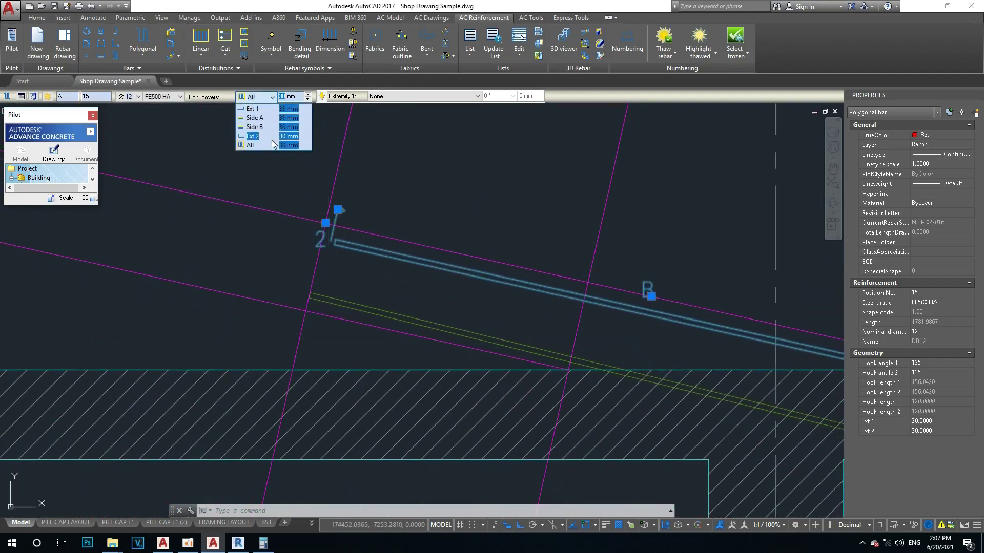
# Set the new bar's Ext 2 concrete cover to 0 mm
pyautogui.click(284, 97)
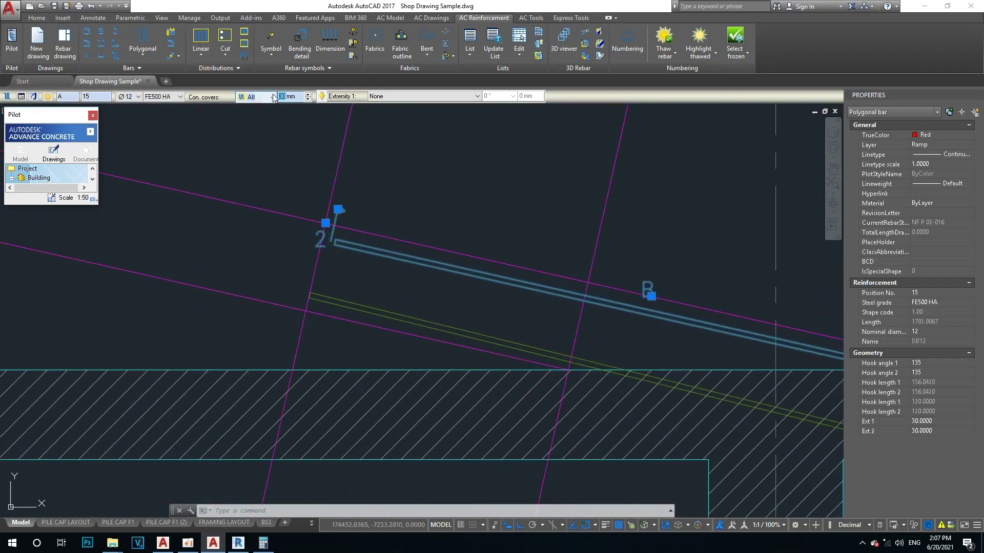
pyautogui.click(272, 97)
pyautogui.click(268, 139)
pyautogui.write('0')
pyautogui.press('Return')
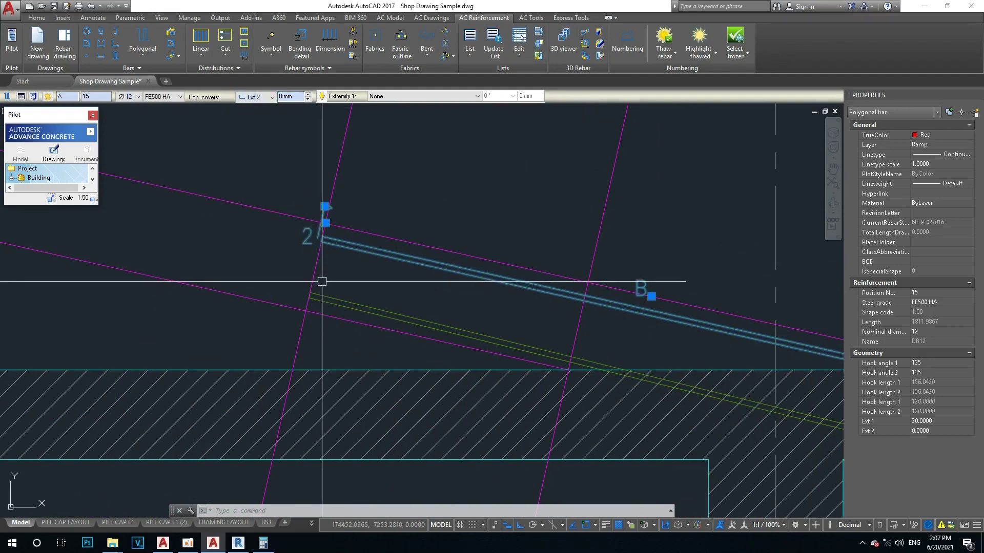
pyautogui.scroll(-2, 321, 281)
pyautogui.press('Escape')
pyautogui.press('Escape')
pyautogui.scroll(2, 540, 294)
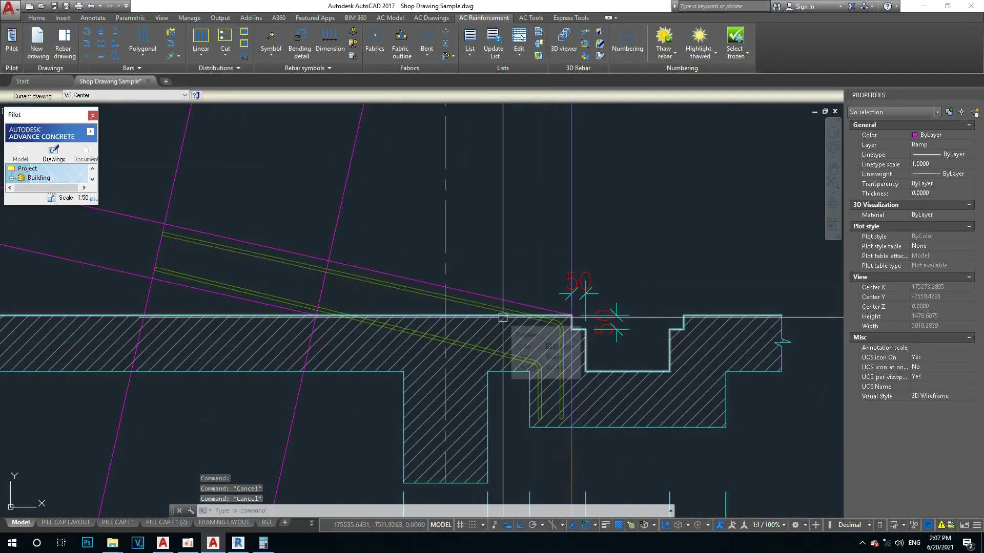
# Draw a vertical construction line near the ramp's lower end with XL
pyautogui.write('xl')
pyautogui.press('Return')
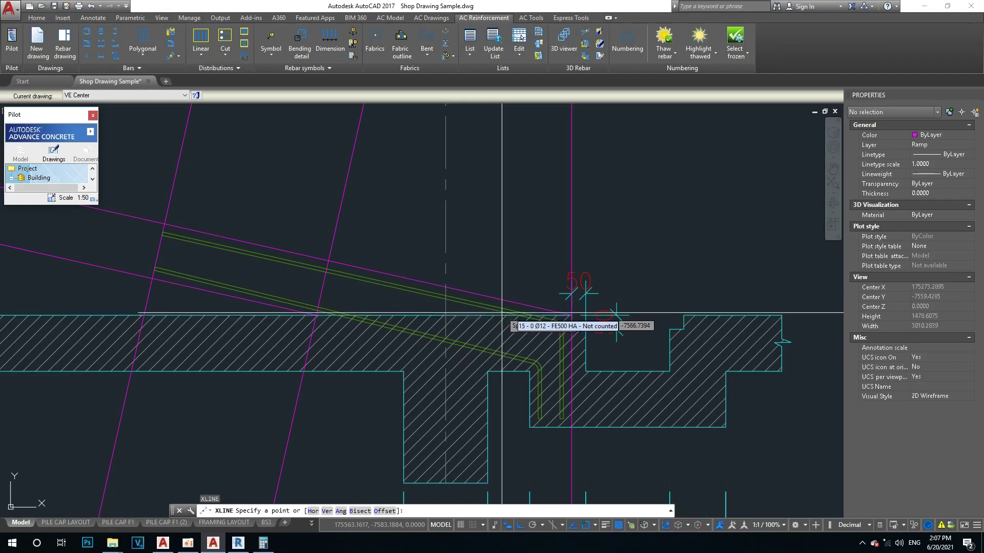
pyautogui.scroll(2, 500, 310)
pyautogui.click(511, 296)
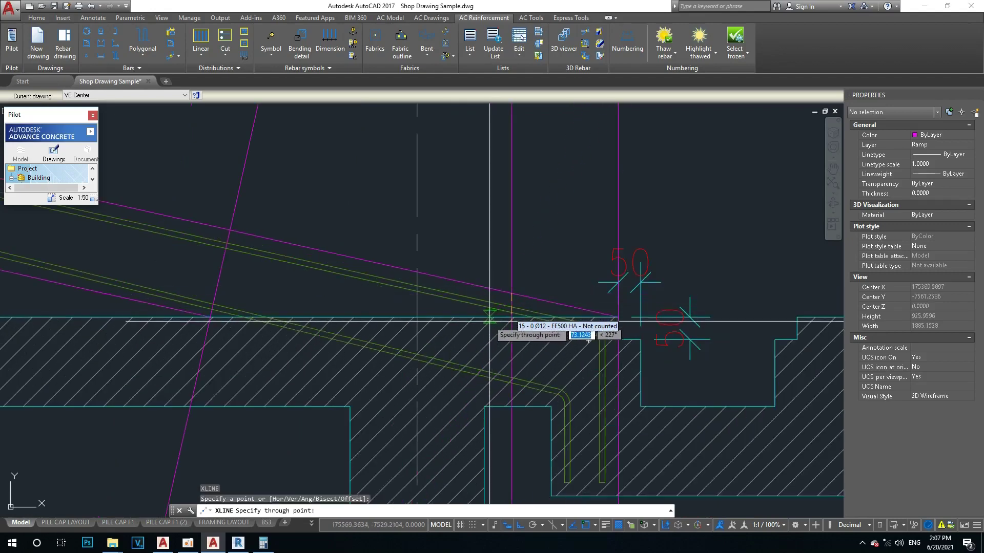
pyautogui.scroll(-2, 490, 320)
pyautogui.press('Escape')
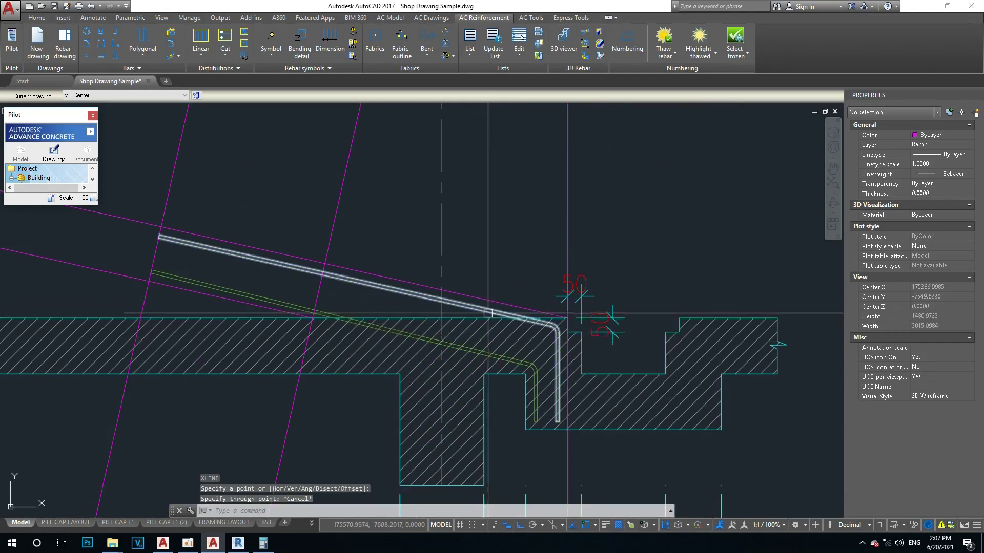
pyautogui.scroll(2, 505, 307)
pyautogui.press('Return')
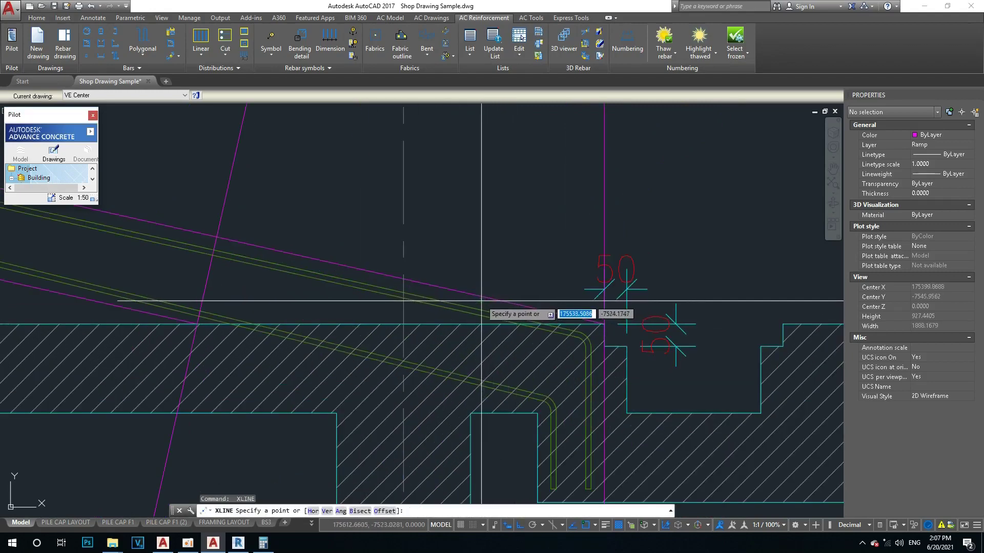
pyautogui.click(473, 320)
pyautogui.click(470, 229)
pyautogui.press('Escape')
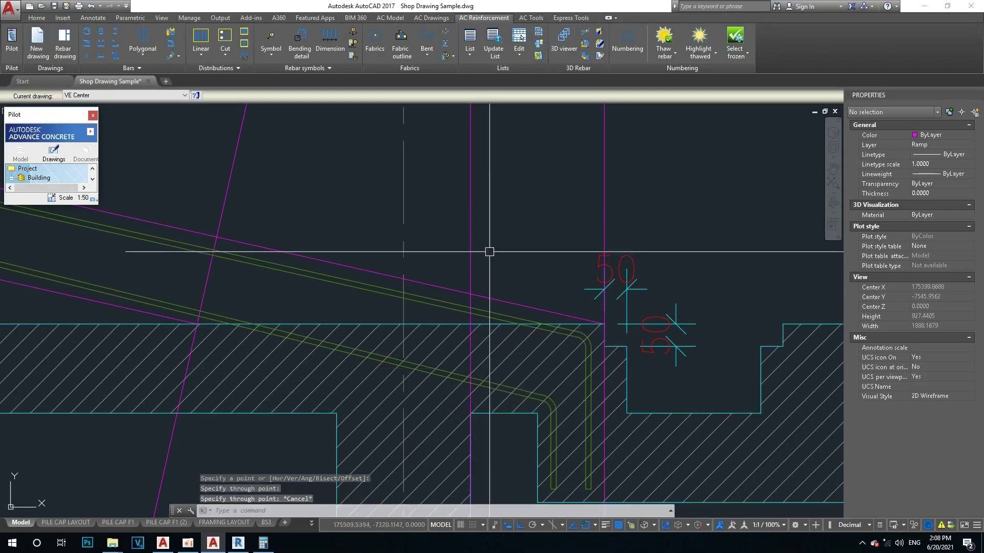
pyautogui.press('Escape')
pyautogui.scroll(-4, 485, 254)
# Draw another vertical construction line on the slab top, then delete it
pyautogui.press('Return')
pyautogui.press('Escape')
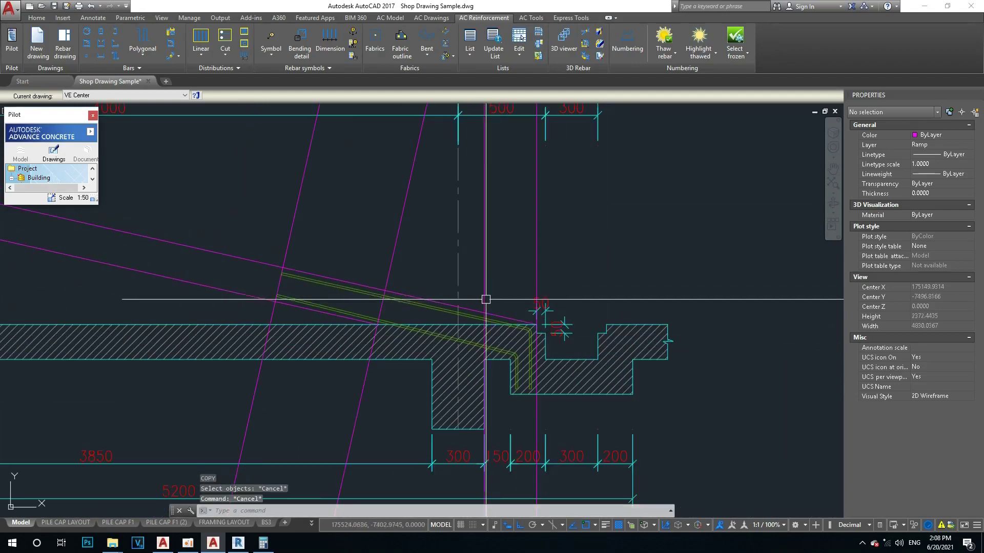
pyautogui.scroll(2, 506, 308)
pyautogui.write('l')
pyautogui.press('Return')
pyautogui.scroll(4, 505, 309)
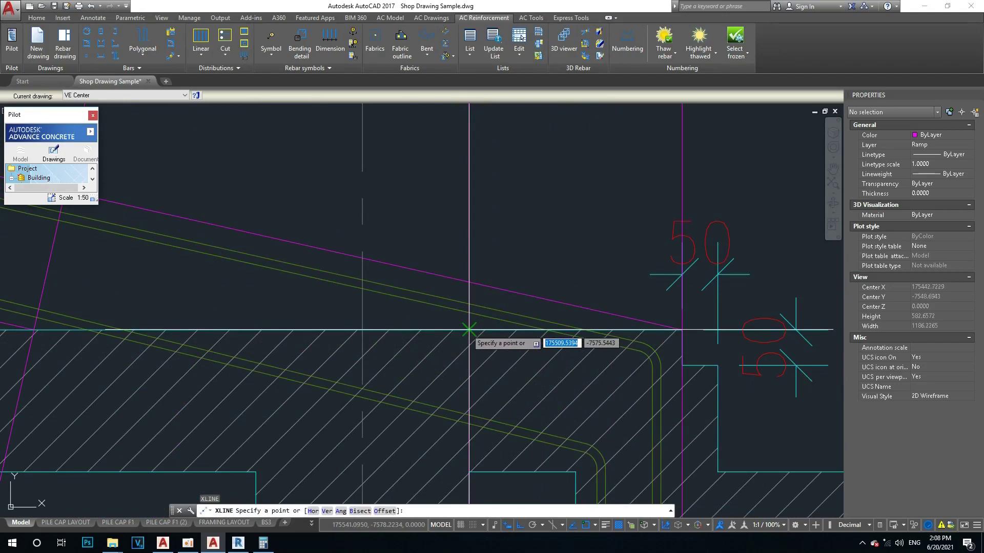
pyautogui.click(469, 329)
pyautogui.click(483, 297)
pyautogui.scroll(-3, 483, 287)
pyautogui.press('Escape')
pyautogui.click(474, 248)
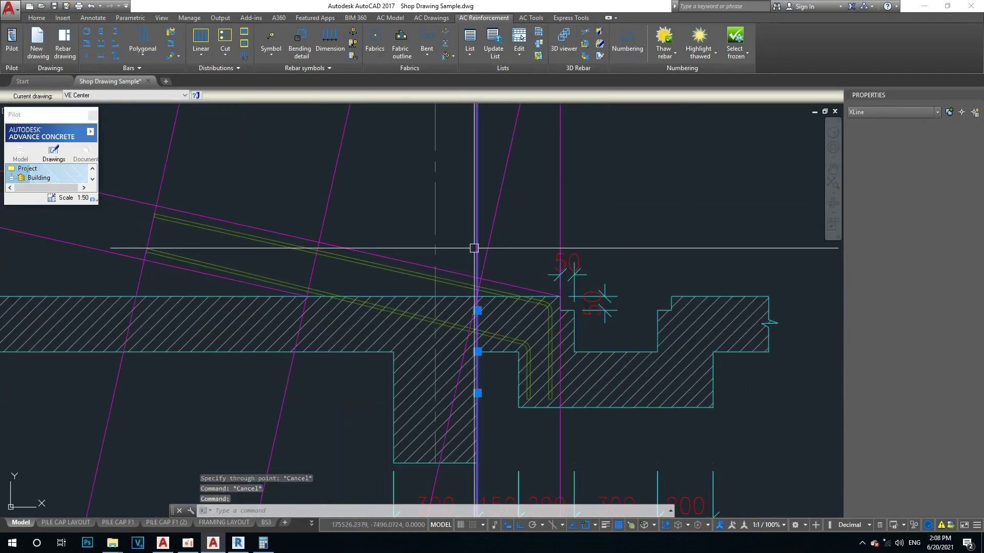
pyautogui.press('Delete')
pyautogui.moveTo(501, 251); pyautogui.dragTo(502, 270, button='middle')
# Offset a construction line by 600 and erase the unwanted line
pyautogui.write('o')
pyautogui.press('Return')
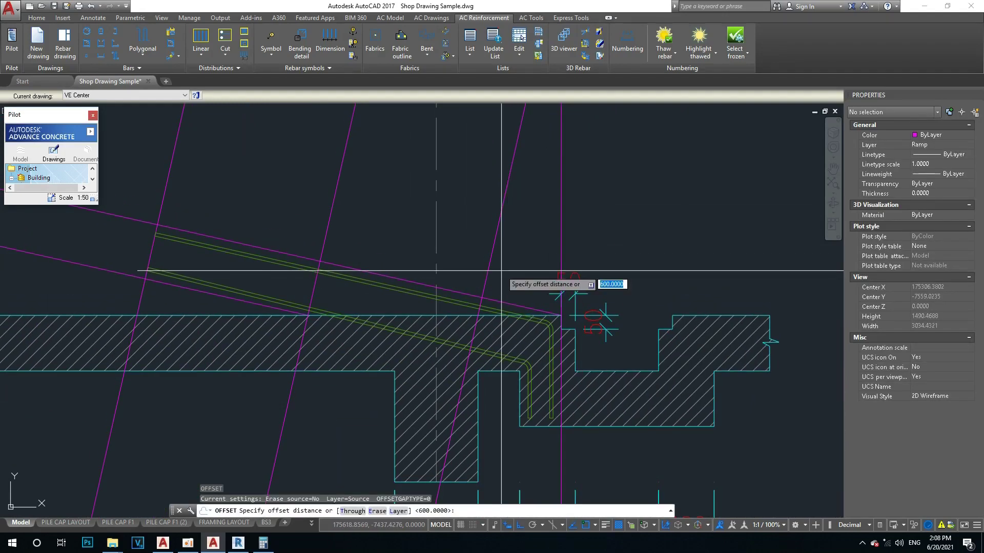
pyautogui.press('Return')
pyautogui.click(491, 256)
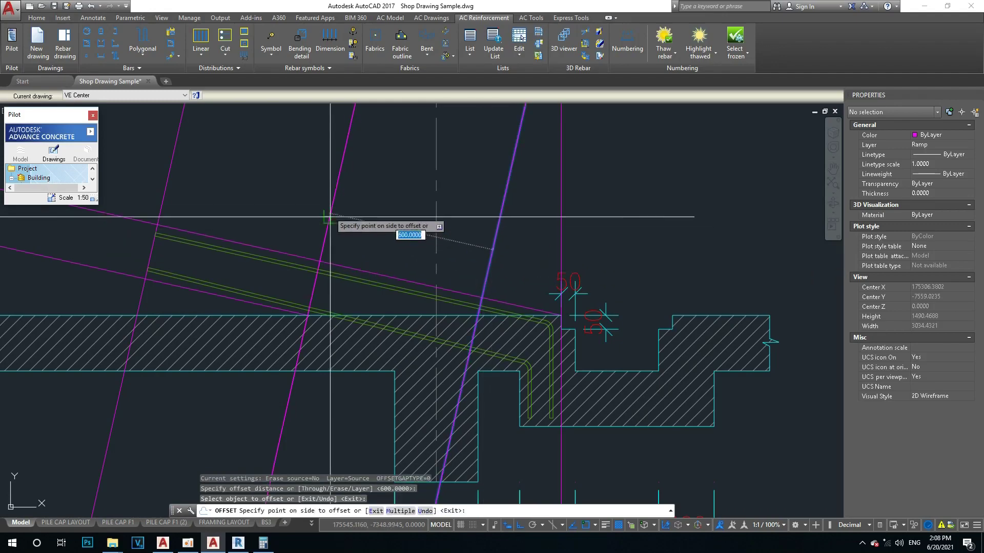
pyautogui.press('Escape')
pyautogui.click(336, 187)
pyautogui.write('e')
pyautogui.press('Return')
pyautogui.press('Escape')
pyautogui.moveTo(369, 234); pyautogui.dragTo(372, 245, button='middle')
# Offset the sloped construction line 600 to the left
pyautogui.write('o')
pyautogui.press('Return')
pyautogui.press('Return')
pyautogui.click(496, 258)
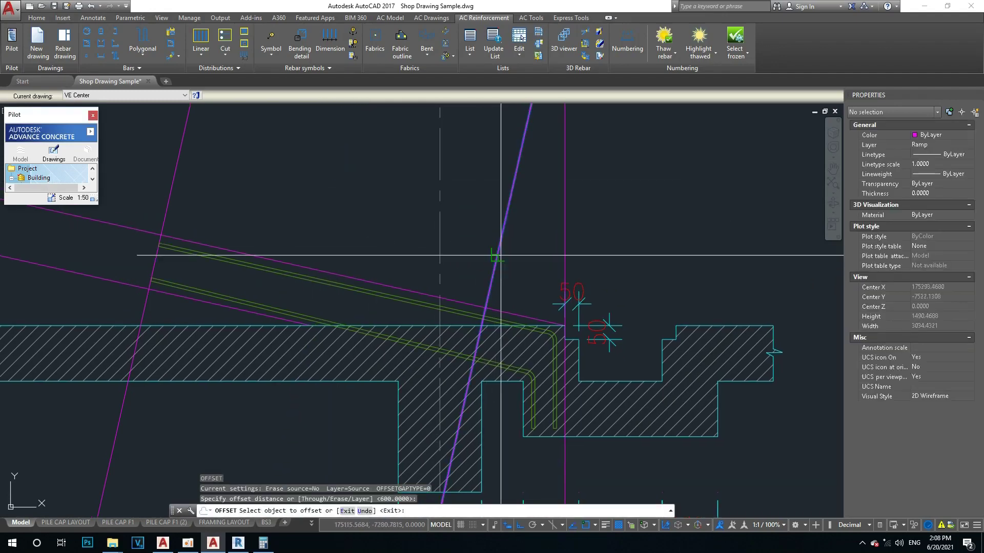
pyautogui.click(299, 213)
pyautogui.press('Escape')
# Grab the sloped polygonal bar's end grip, cancel, and bring the wall into view
pyautogui.click(189, 251)
pyautogui.scroll(5, 189, 252)
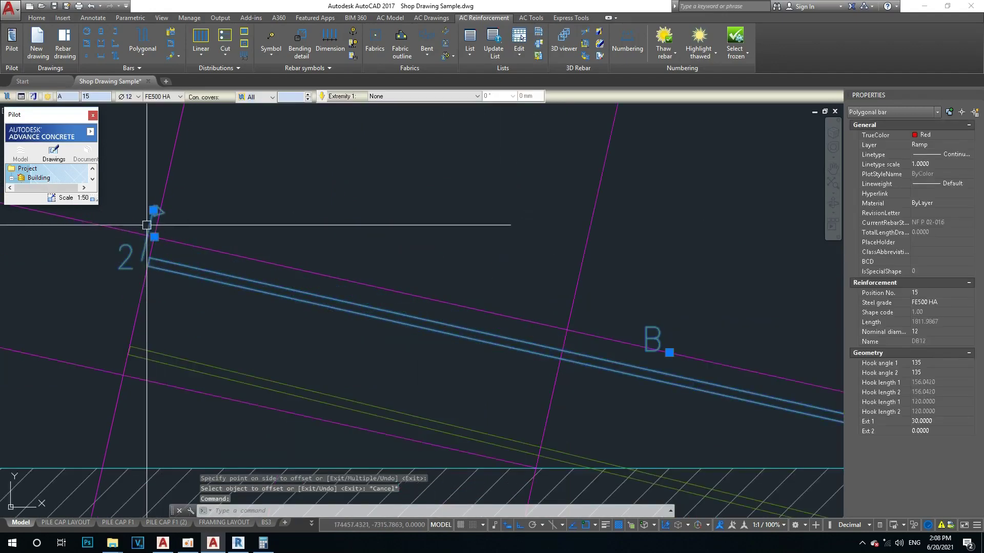
pyautogui.click(154, 236)
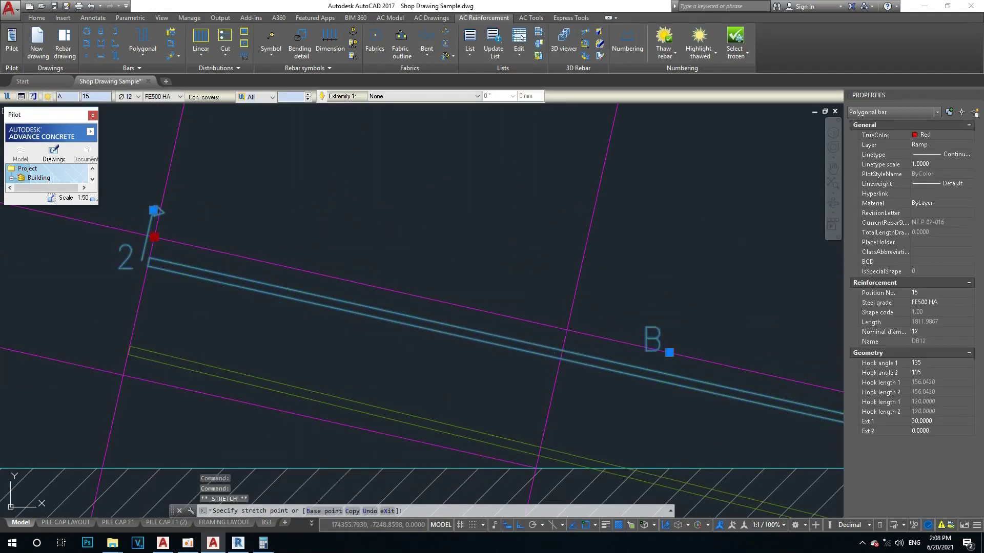
pyautogui.press('Escape')
pyautogui.scroll(-3, 479, 283)
pyautogui.scroll(-3, 479, 283)
pyautogui.moveTo(478, 283); pyautogui.dragTo(507, 297, button='middle')
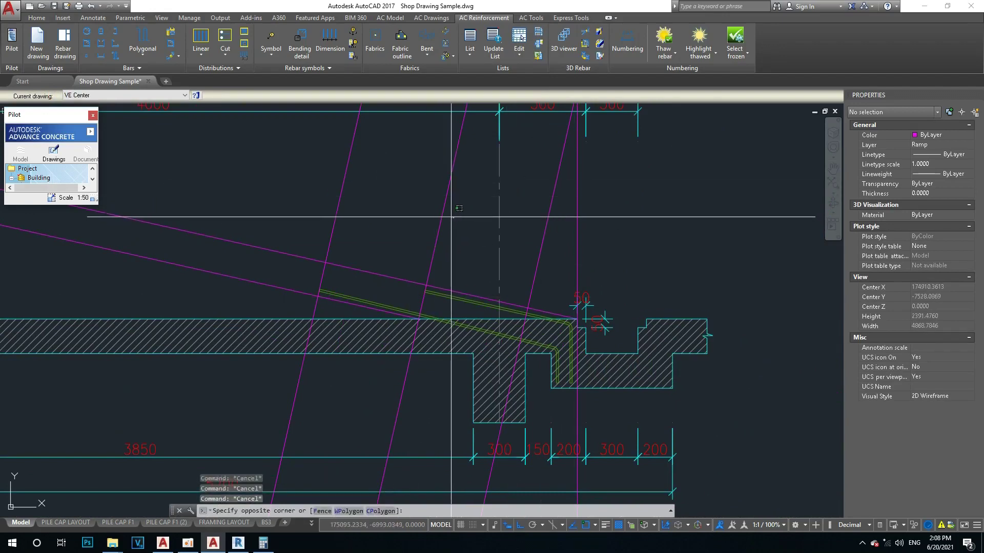
# Erase the two crossing construction lines and the steep construction line
pyautogui.click(326, 181)
pyautogui.write('e')
pyautogui.press('Return')
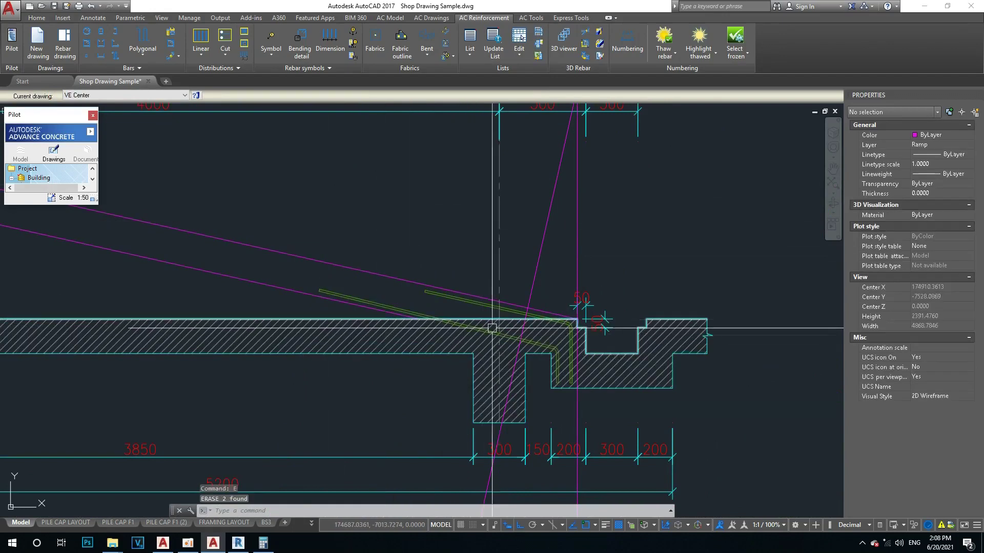
pyautogui.scroll(-2, 552, 263)
pyautogui.click(544, 270)
pyautogui.write('e')
pyautogui.press('Return')
# Erase the vertical construction line with a selection window
pyautogui.scroll(2, 579, 299)
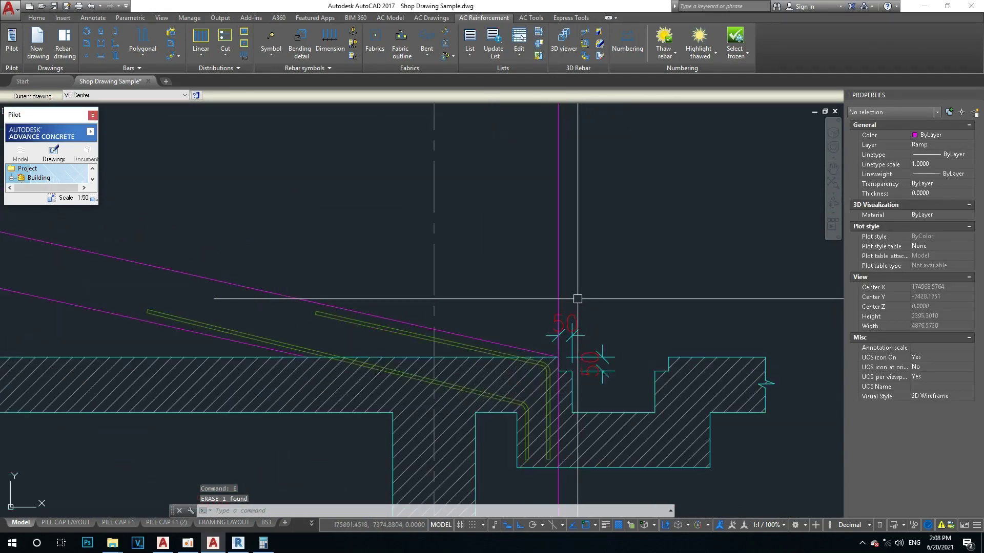
pyautogui.scroll(-3, 579, 297)
pyautogui.click(595, 155)
pyautogui.click(469, 140)
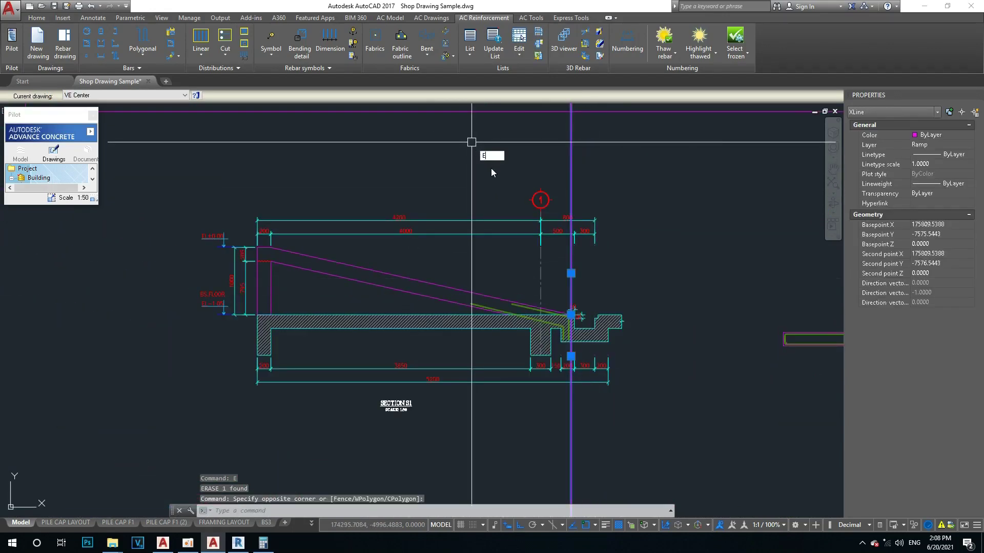
pyautogui.press('Return')
pyautogui.scroll(3, 581, 302)
pyautogui.scroll(-3, 581, 308)
pyautogui.scroll(2, 579, 304)
# Regenerate with RE and zoom around Section S1 to check the cleaned outline
pyautogui.write('RE')
pyautogui.scroll(-2, 464, 349)
pyautogui.scroll(4, 444, 343)
pyautogui.scroll(-2, 432, 347)
pyautogui.scroll(1, 440, 327)
pyautogui.scroll(-2, 404, 354)
pyautogui.scroll(2, 472, 340)
pyautogui.scroll(2, 501, 345)
pyautogui.scroll(-2, 405, 338)
pyautogui.scroll(2, 390, 325)
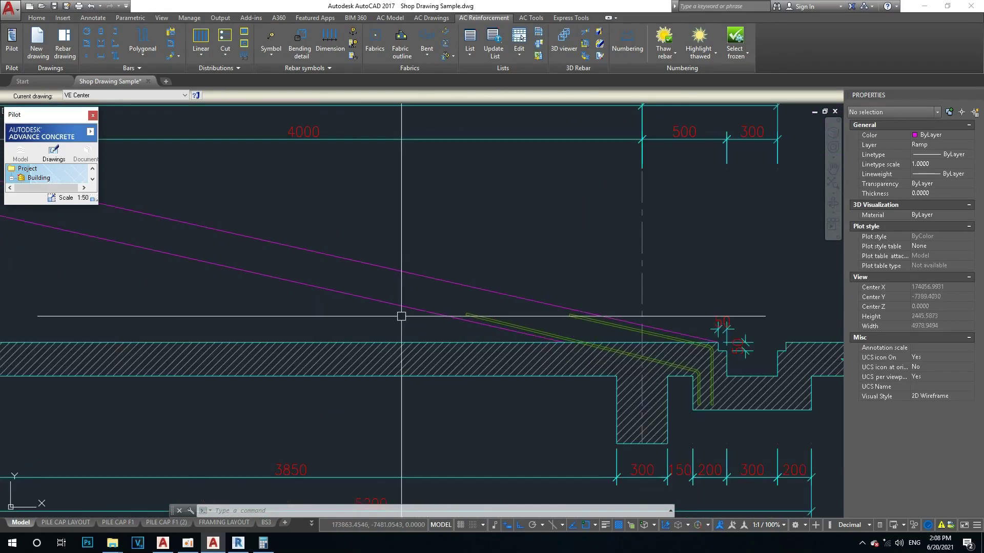
pyautogui.scroll(-4, 413, 318)
pyautogui.scroll(3, 461, 325)
pyautogui.scroll(2, 529, 341)
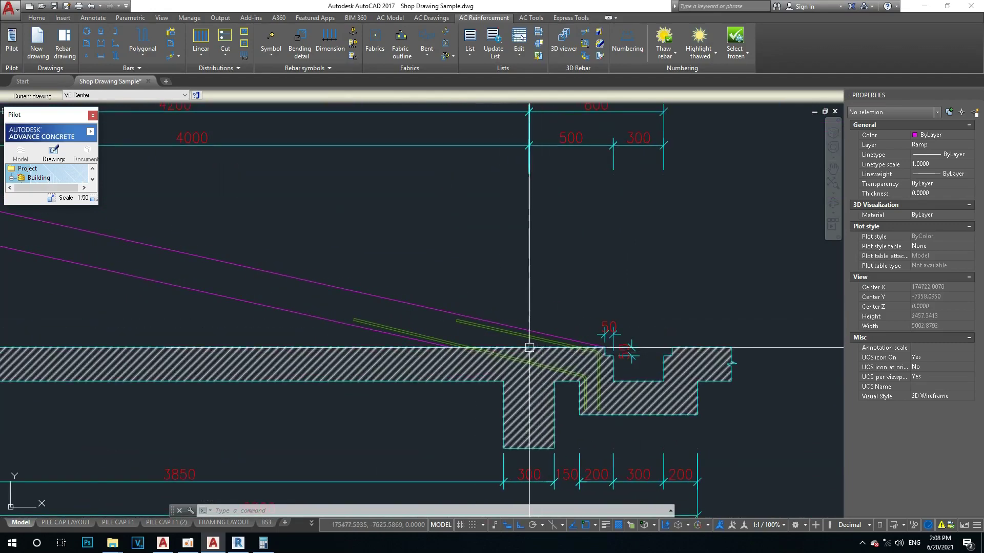
pyautogui.scroll(-3, 544, 353)
pyautogui.scroll(4, 579, 345)
pyautogui.scroll(-4, 577, 330)
pyautogui.scroll(4, 511, 345)
pyautogui.scroll(-4, 512, 345)
pyautogui.scroll(5, 347, 307)
pyautogui.scroll(-5, 548, 352)
pyautogui.scroll(3, 361, 310)
pyautogui.scroll(-1, 435, 296)
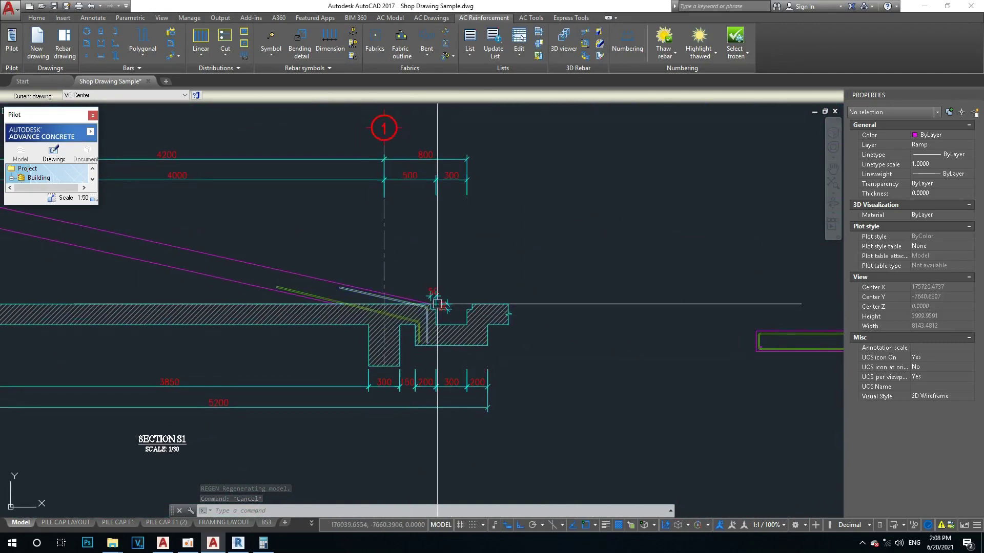
pyautogui.scroll(-1, 457, 310)
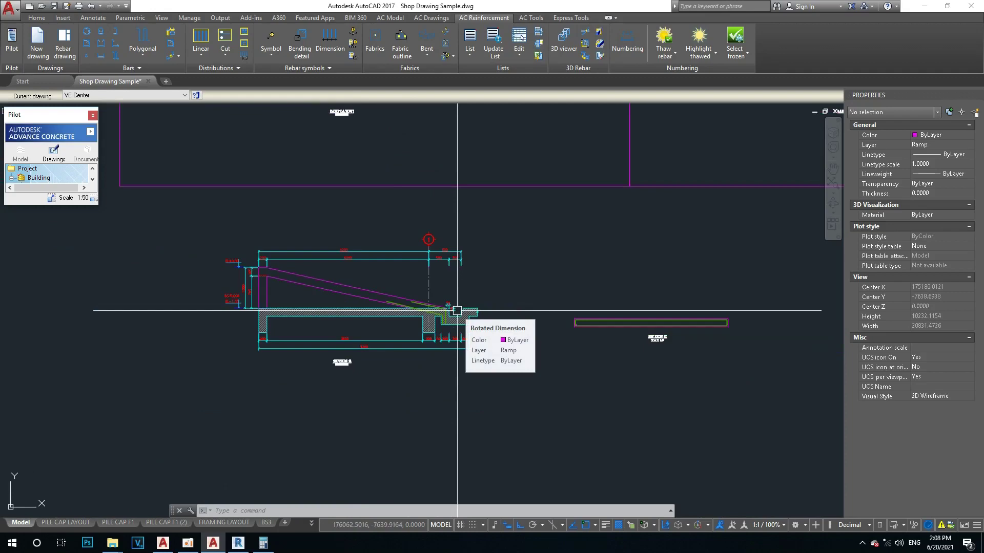
pyautogui.scroll(4, 384, 294)
pyautogui.scroll(2, 323, 321)
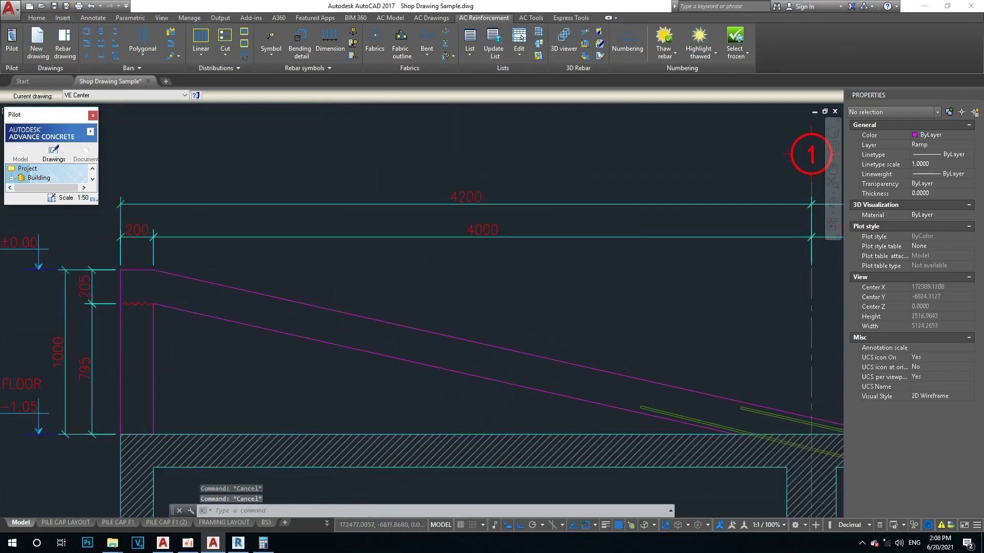
pyautogui.scroll(-2, 261, 332)
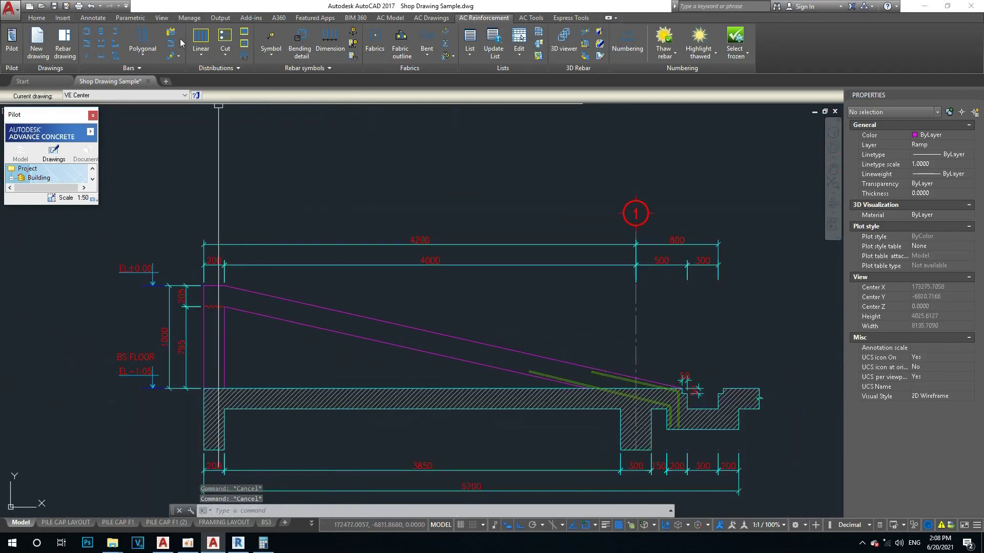
pyautogui.click(145, 35)
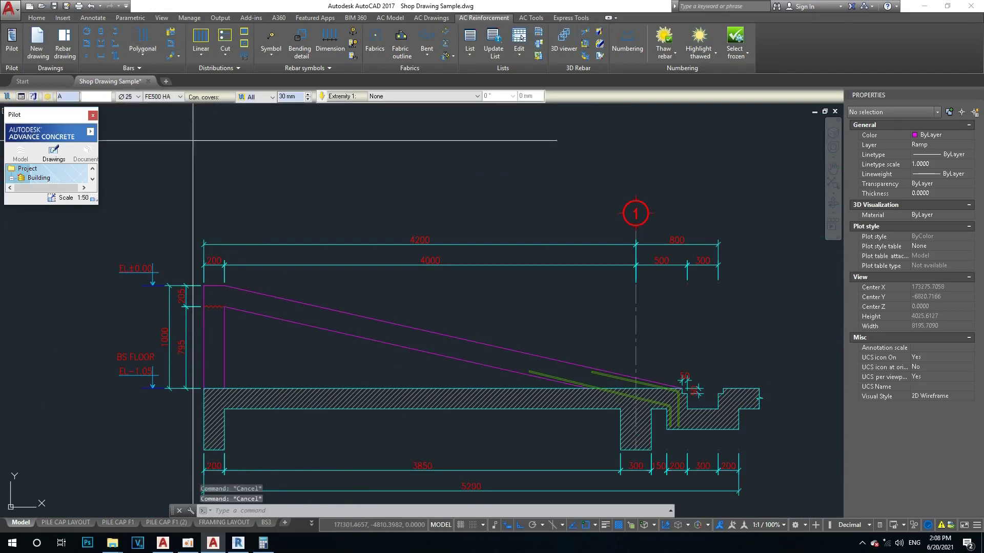
# Draw a Ø12 bar from the left wall corner down the ramp to the slab-top corner
pyautogui.click(128, 114)
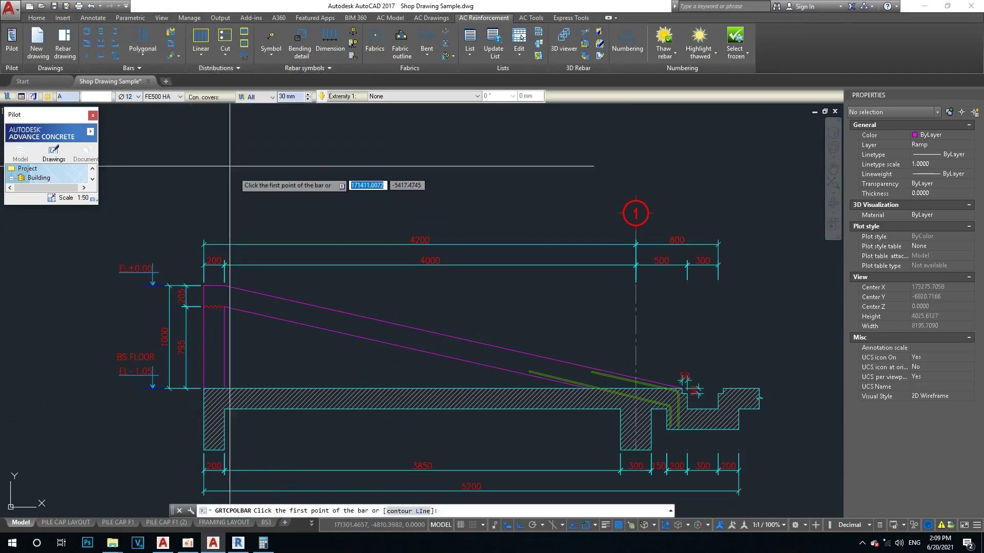
pyautogui.scroll(4, 194, 319)
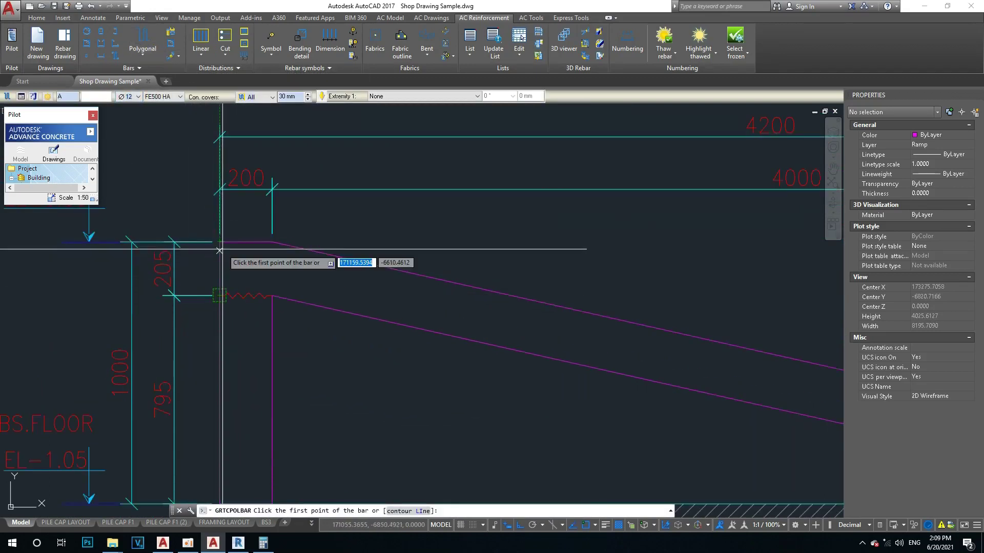
pyautogui.click(220, 295)
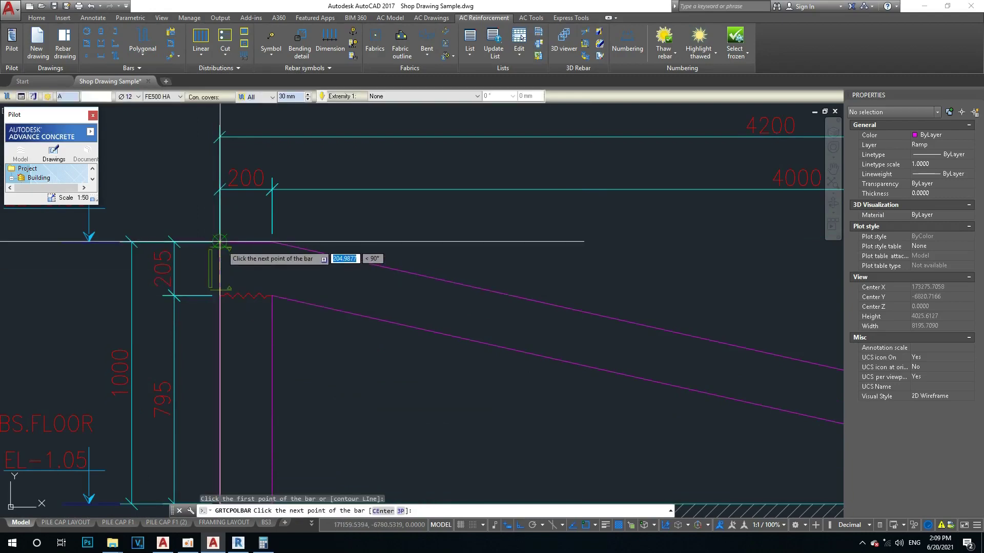
pyautogui.click(220, 259)
pyautogui.moveTo(528, 302); pyautogui.dragTo(434, 291, button='middle')
pyautogui.scroll(-4, 434, 291)
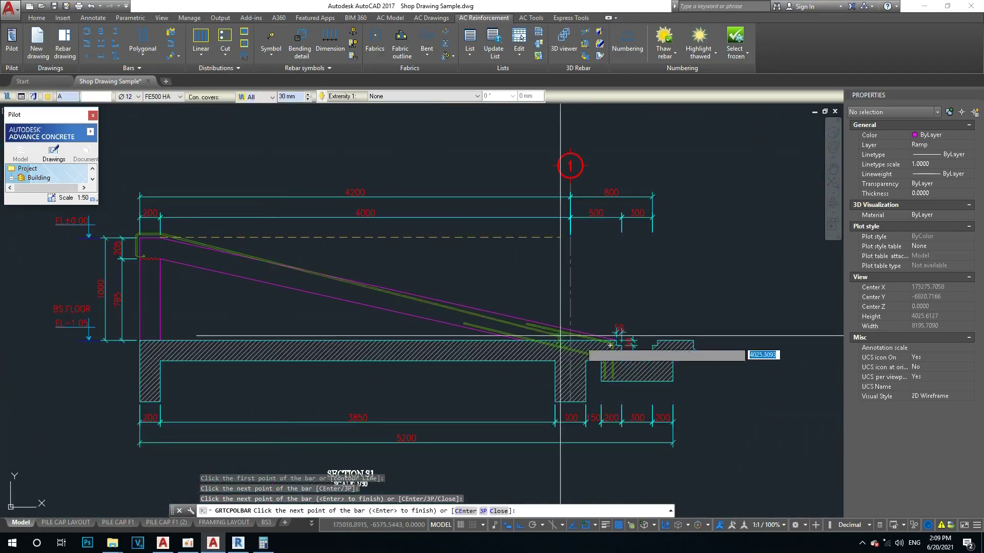
pyautogui.scroll(4, 615, 323)
pyautogui.click(618, 323)
pyautogui.press('Return')
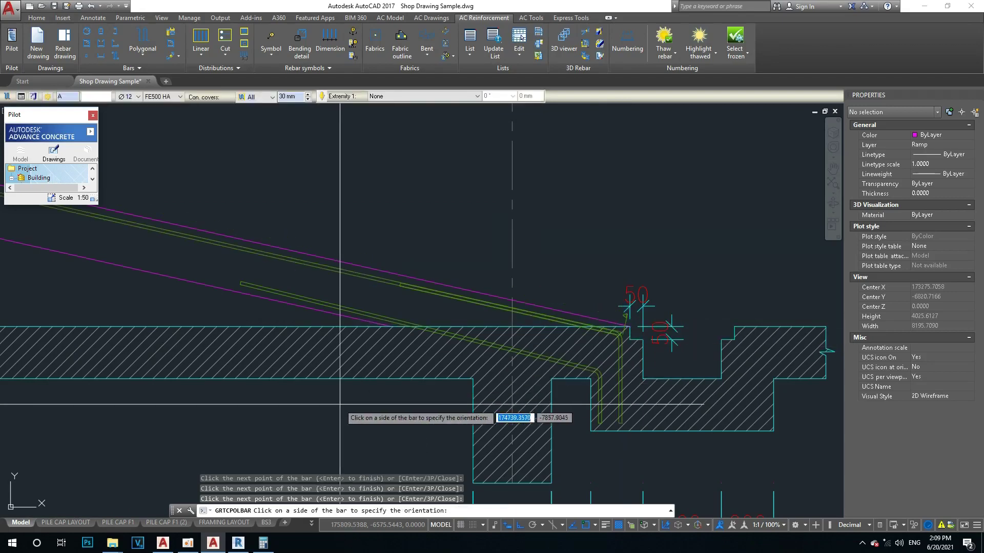
# Choose the bar's side, skip its label, and inspect the new position 16 bar
pyautogui.click(327, 395)
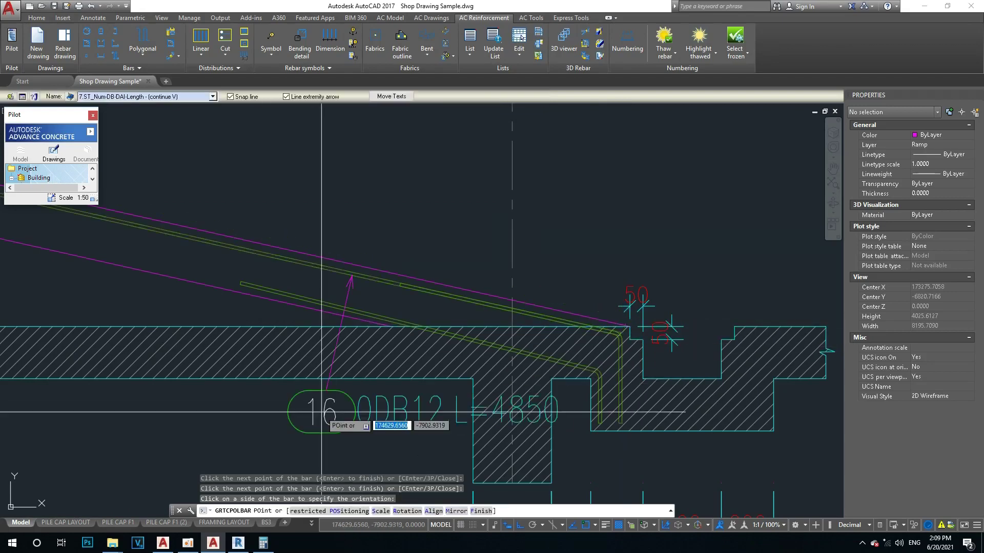
pyautogui.press('Escape')
pyautogui.press('Escape')
pyautogui.press('Escape')
pyautogui.click(379, 284)
pyautogui.scroll(1, 634, 320)
pyautogui.scroll(5, 633, 320)
pyautogui.press('Escape')
pyautogui.scroll(-3, 432, 330)
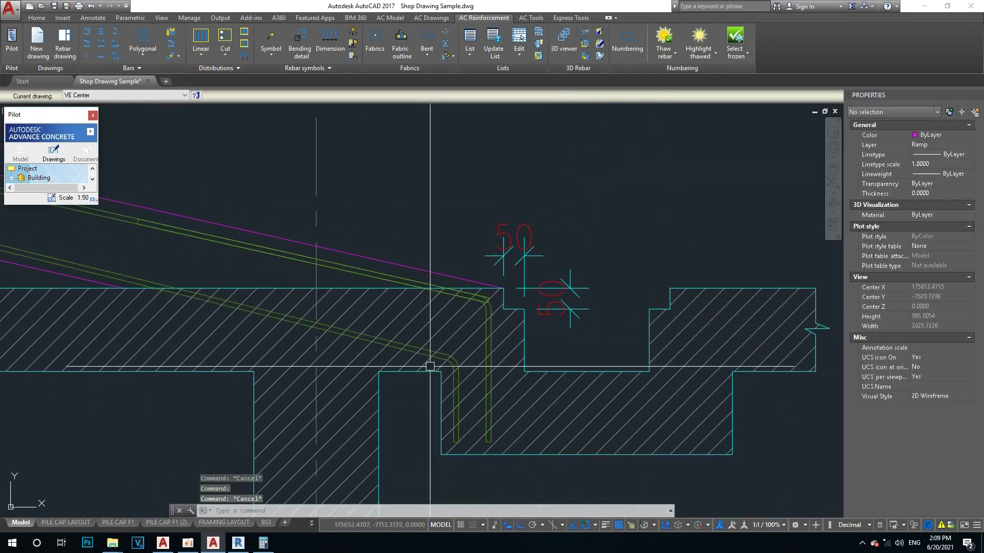
pyautogui.write('X')
# Draw a vertical construction line near the bar end and try stretching the top bar
pyautogui.press('Return')
pyautogui.click(379, 371)
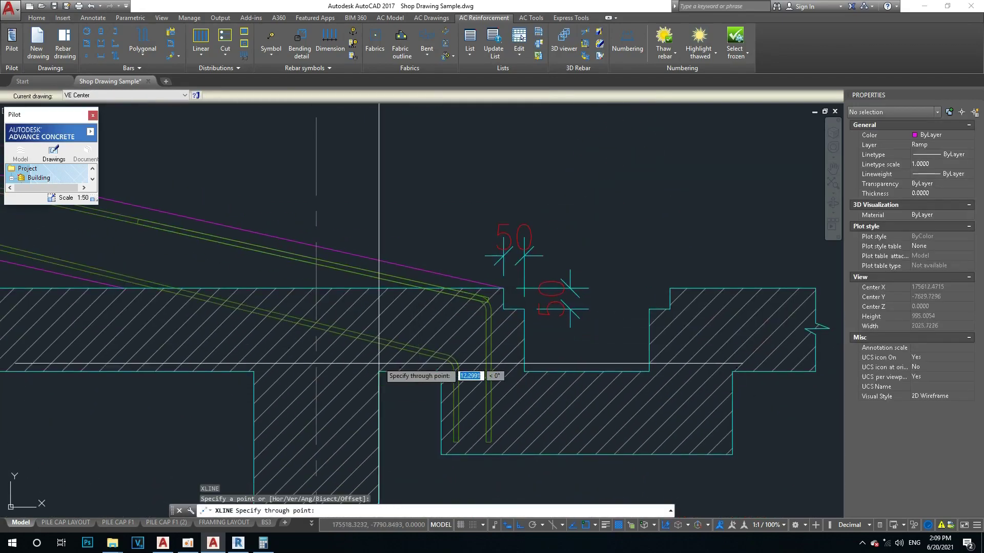
pyautogui.click(378, 220)
pyautogui.press('Escape')
pyautogui.press('Escape')
pyautogui.click(408, 280)
pyautogui.scroll(2, 503, 285)
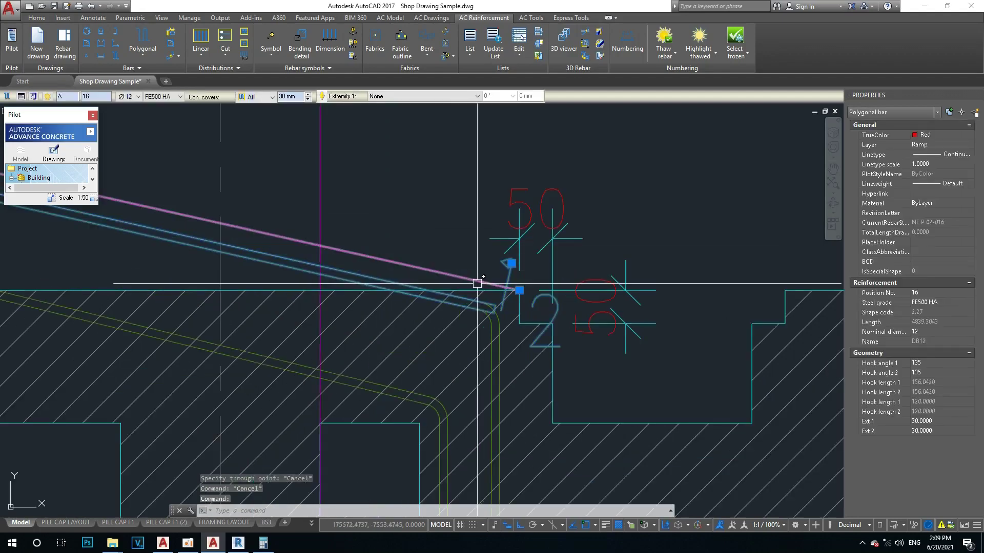
pyautogui.click(519, 290)
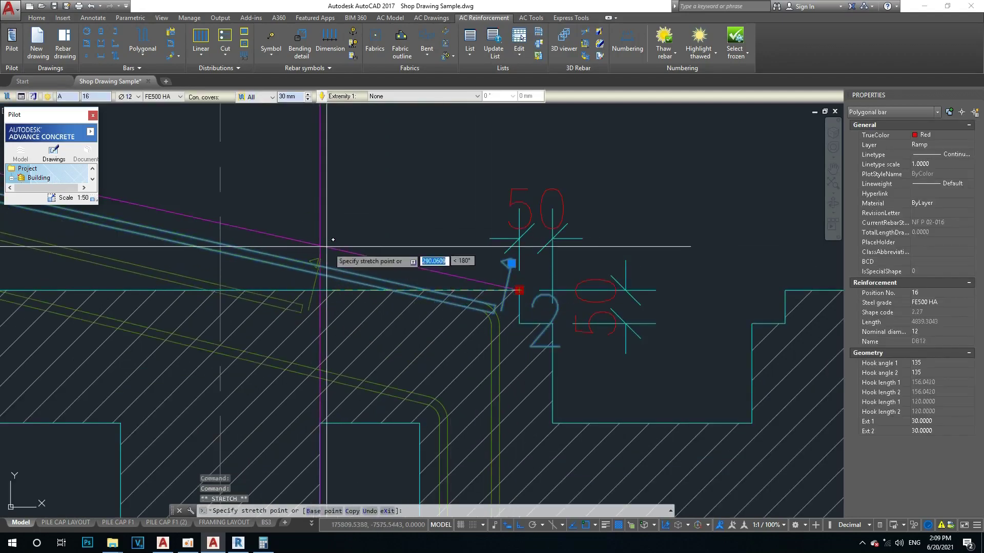
pyautogui.press('Escape')
pyautogui.press('Escape')
# Add a slanted construction line from the slab-edge intersection and stretch bar 16's end toward it
pyautogui.press('Return')
pyautogui.moveTo(361, 248); pyautogui.dragTo(385, 269, button='middle')
pyautogui.click(343, 311)
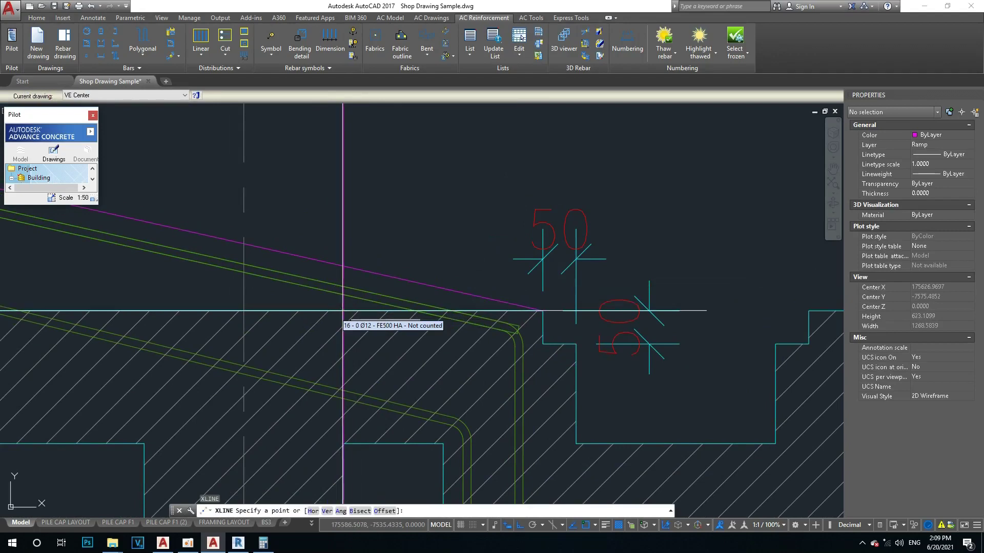
pyautogui.click(358, 270)
pyautogui.press('Escape')
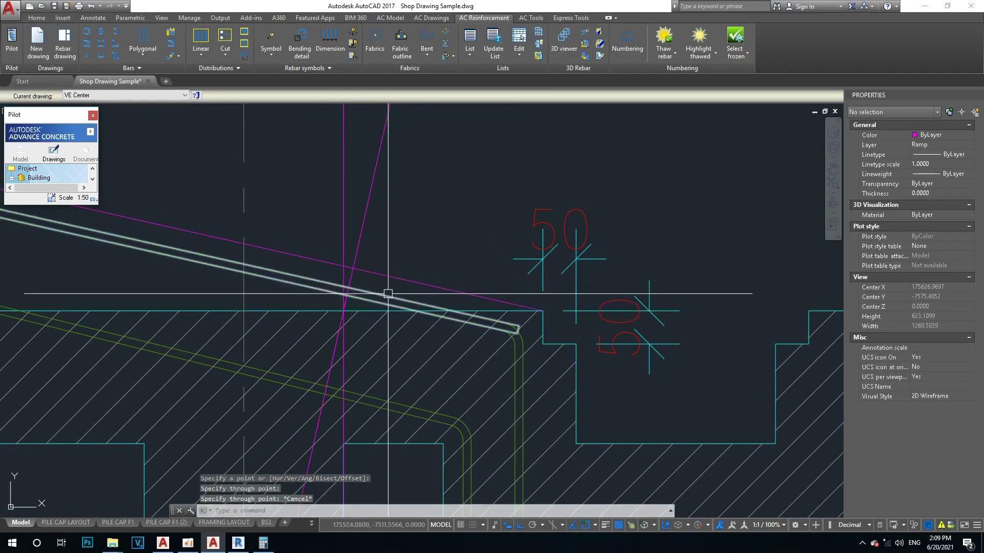
pyautogui.click(387, 293)
pyautogui.click(542, 310)
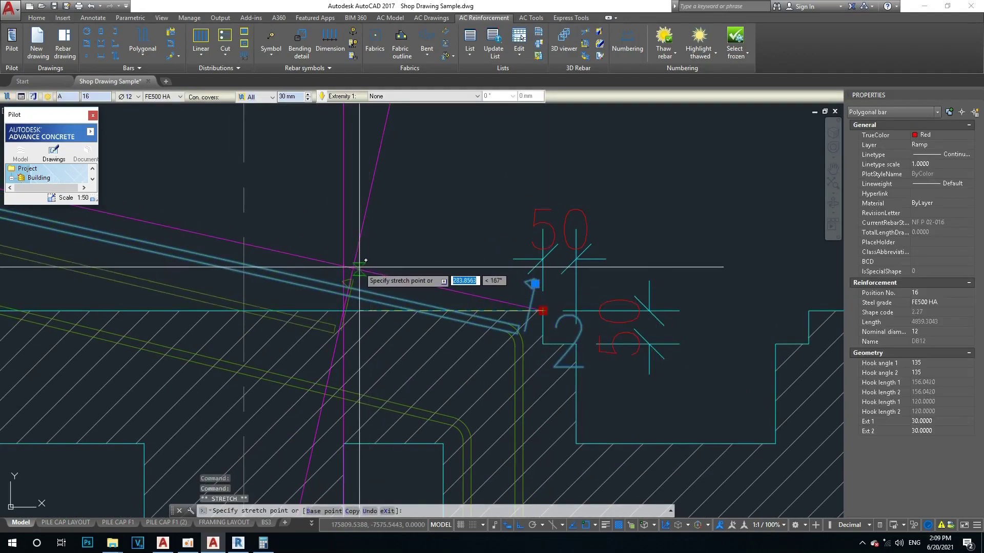
pyautogui.scroll(-2, 534, 283)
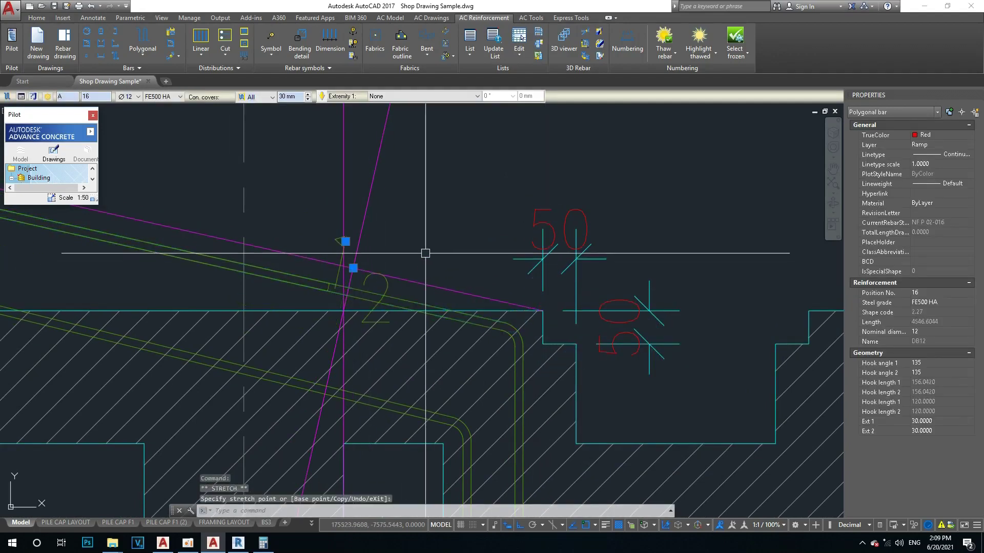
pyautogui.click(273, 97)
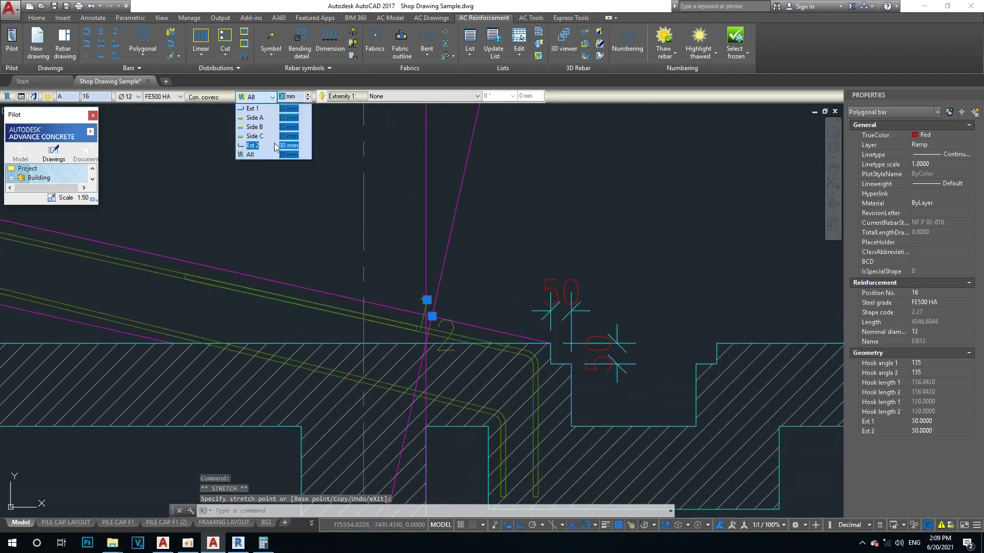
# Set bar 16's Ext 2 cover to 0 mm, undoing the stray Side C change
pyautogui.click(271, 138)
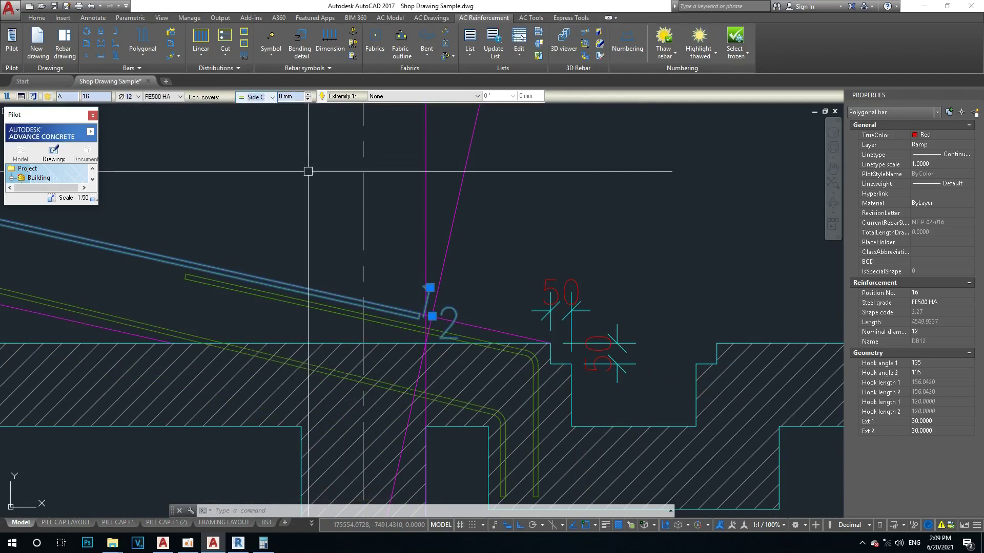
pyautogui.hotkey('ctrl', 'z')
pyautogui.hotkey('ctrl', 'z')
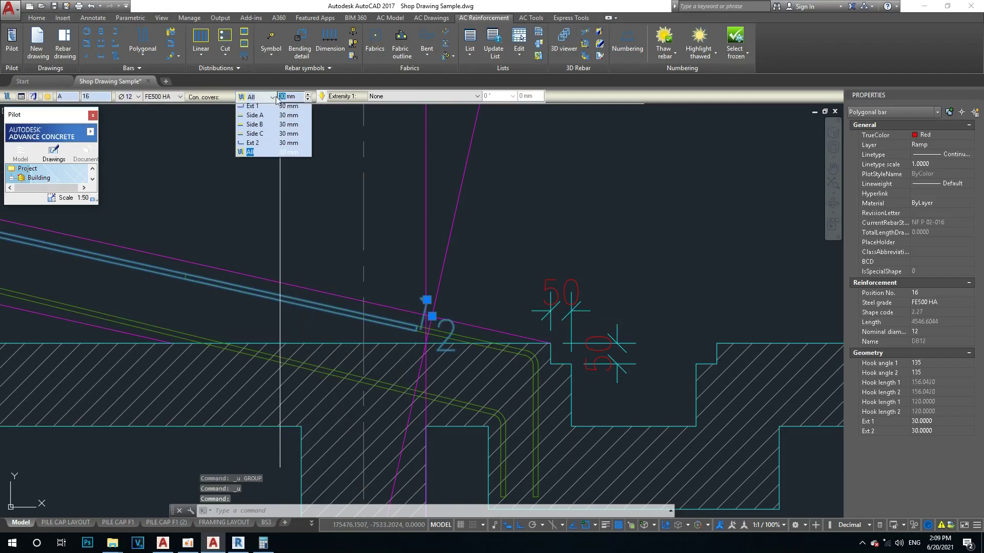
pyautogui.doubleClick(287, 97)
pyautogui.write('0')
pyautogui.press('Return')
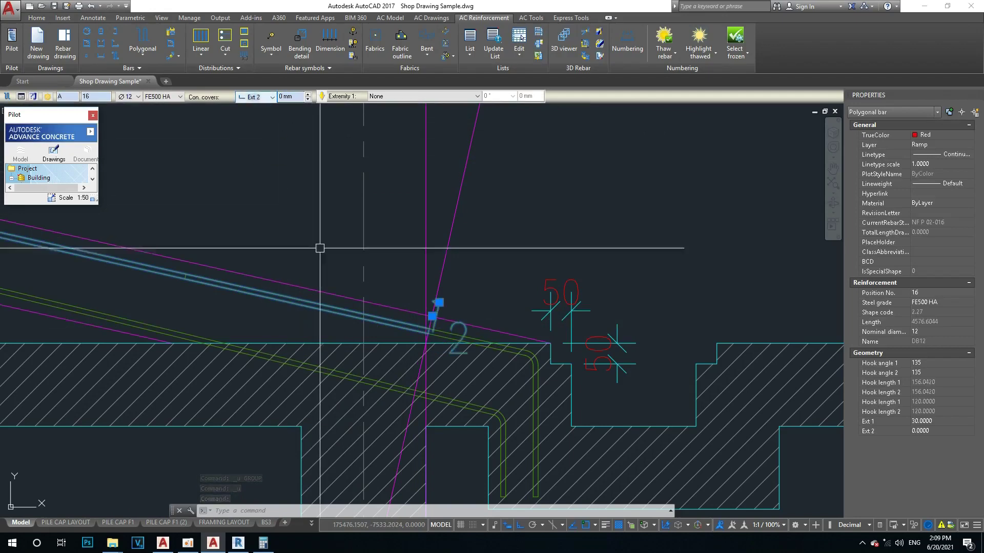
# Check the lengthened bar, about 4577 mm, then reselect it near its hooked end
pyautogui.scroll(-3, 286, 208)
pyautogui.scroll(-2, 510, 344)
pyautogui.scroll(-2, 519, 343)
pyautogui.scroll(3, 277, 308)
pyautogui.scroll(2, 300, 303)
pyautogui.scroll(-2, 314, 300)
pyautogui.scroll(2, 321, 272)
pyautogui.scroll(-2, 307, 262)
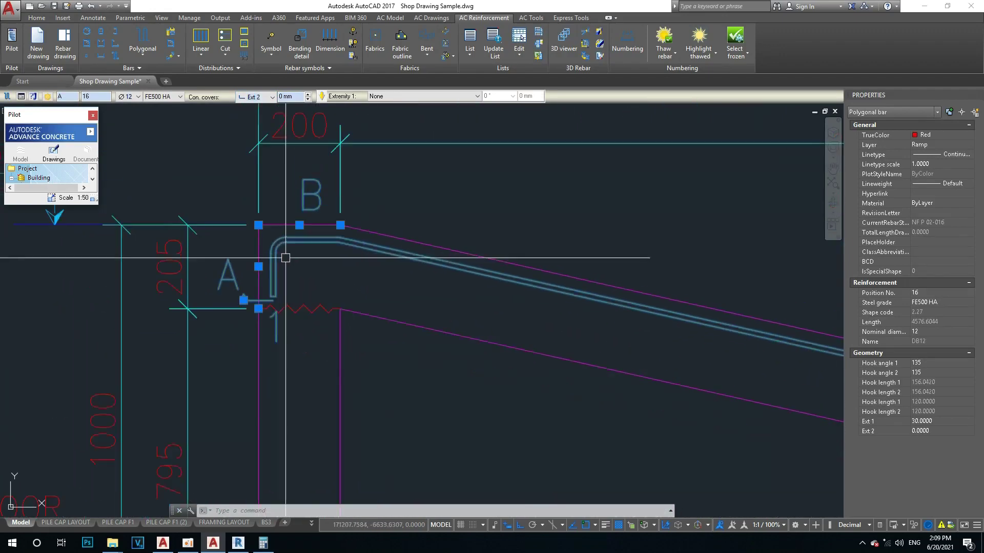
pyautogui.scroll(-2, 286, 247)
pyautogui.press('Escape')
pyautogui.click(286, 247)
pyautogui.scroll(4, 279, 246)
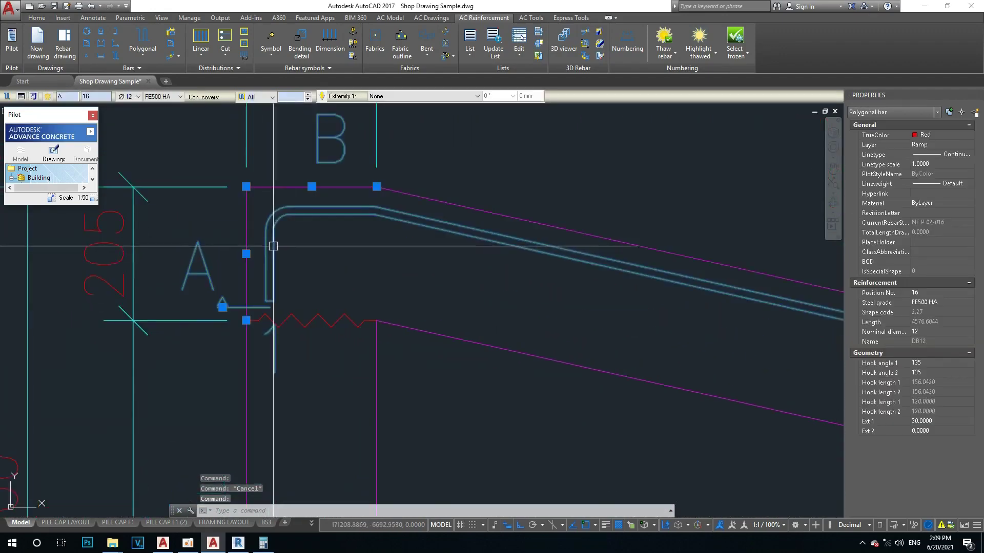
# Give bar 16 customized 15 mm fillet radii in its Advance Concrete Properties
pyautogui.click(20, 96)
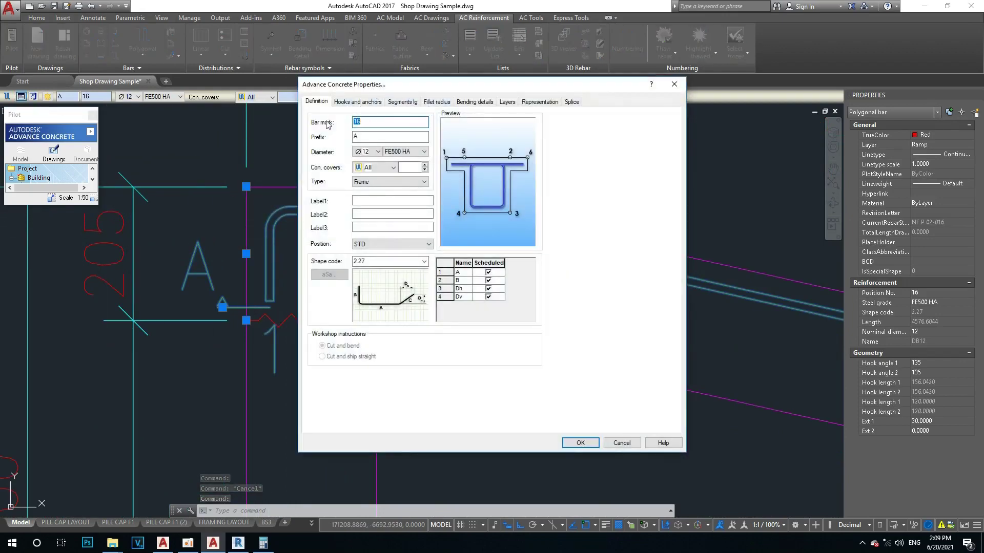
pyautogui.click(436, 102)
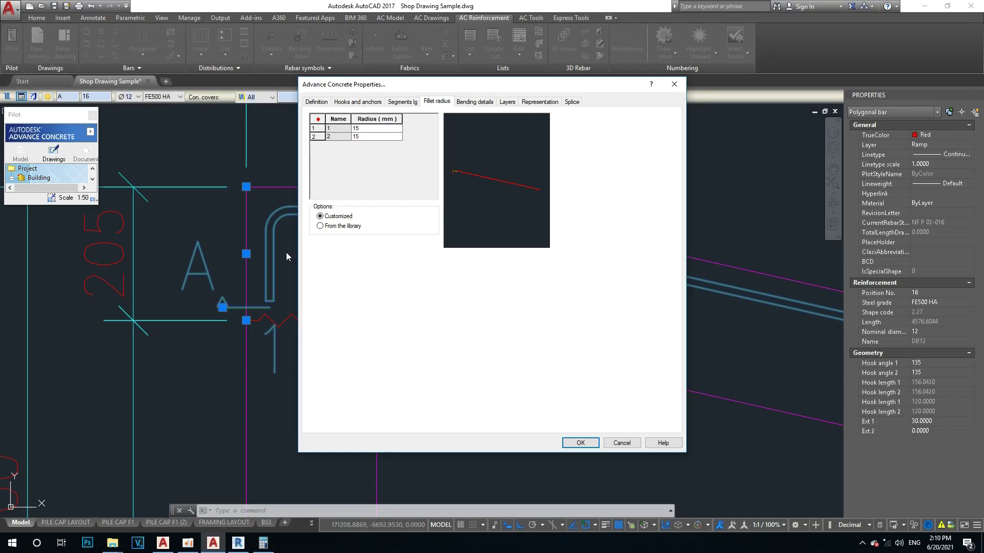
pyautogui.click(585, 444)
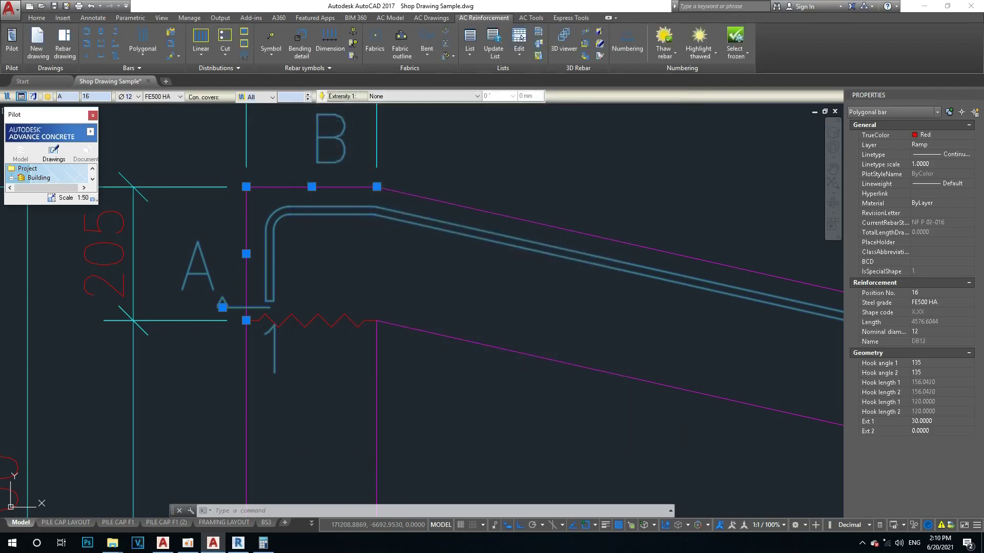
# Start a Ø12 polygonal bar from the upper beam corner to the lower corner
pyautogui.press('Escape')
pyautogui.press('Escape')
pyautogui.press('Escape')
pyautogui.scroll(-2, 353, 286)
pyautogui.moveTo(319, 274); pyautogui.dragTo(313, 304, button='middle')
pyautogui.scroll(-2, 333, 309)
pyautogui.scroll(2, 355, 297)
pyautogui.scroll(1, 228, 259)
pyautogui.scroll(1, 251, 265)
pyautogui.scroll(-3, 215, 231)
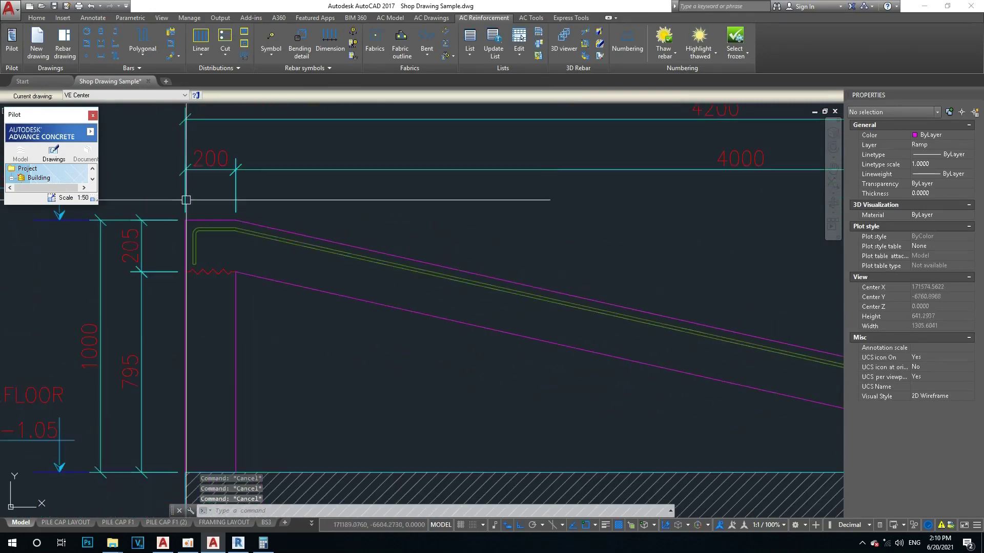
pyautogui.click(144, 39)
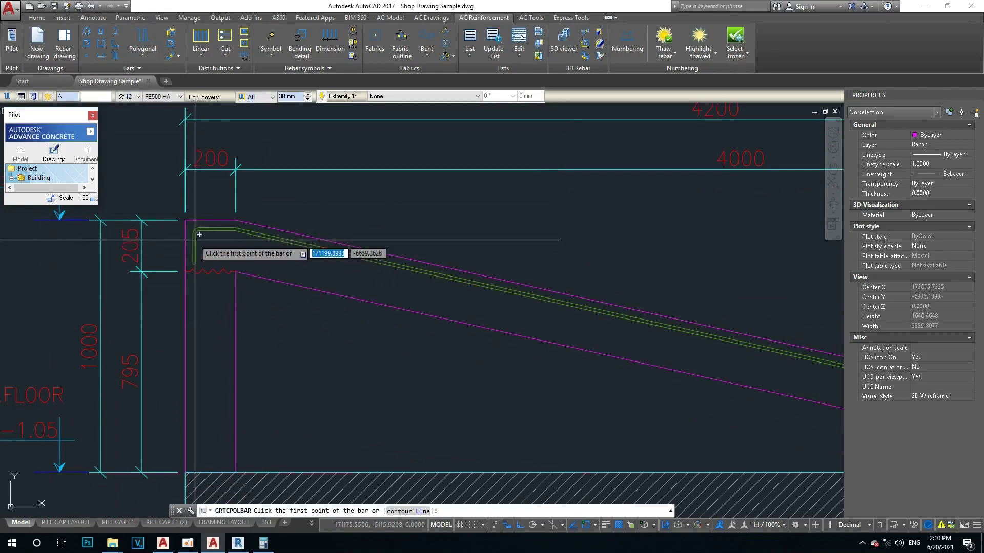
pyautogui.scroll(2, 195, 242)
pyautogui.click(182, 217)
pyautogui.click(181, 298)
# End bar 17 at the slab junction, choose its side, and erase its label
pyautogui.scroll(-3, 430, 346)
pyautogui.scroll(4, 505, 343)
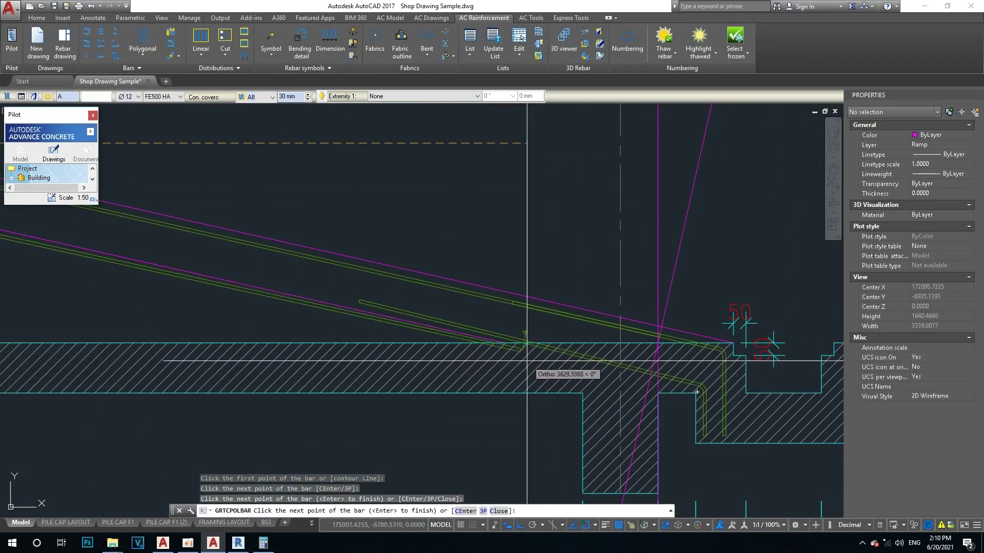
pyautogui.click(505, 342)
pyautogui.press('Return')
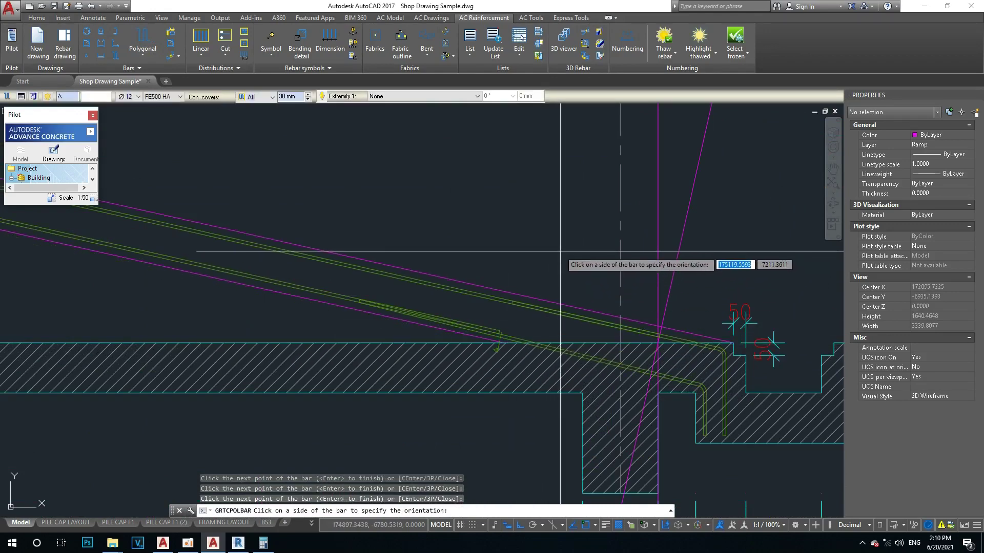
pyautogui.click(560, 251)
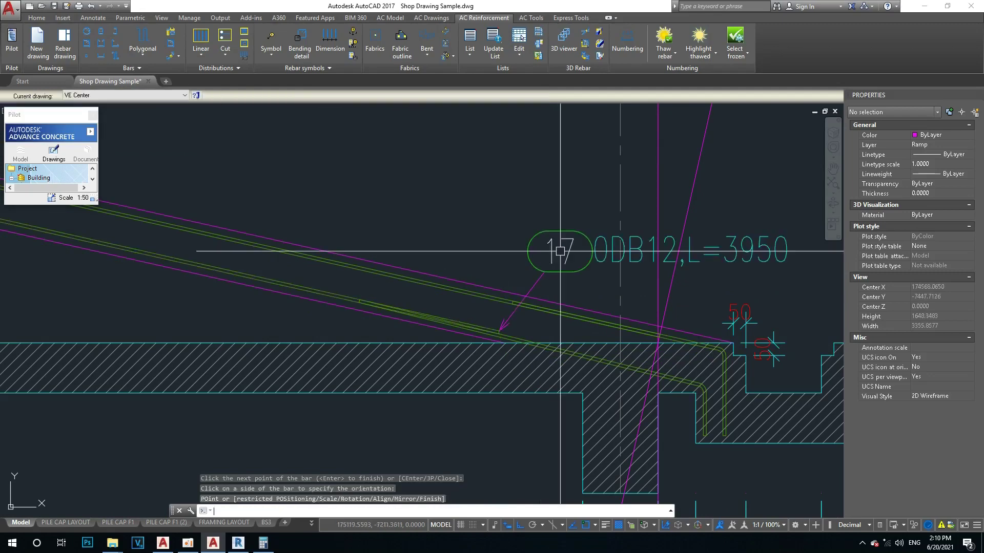
pyautogui.click(507, 251)
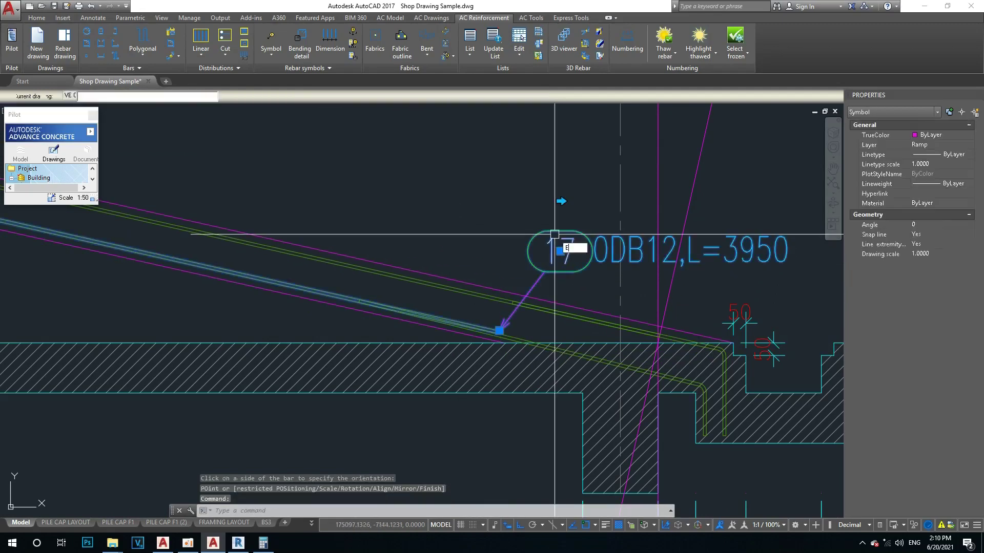
pyautogui.write('e')
pyautogui.press('Return')
pyautogui.scroll(4, 441, 349)
pyautogui.click(442, 349)
pyautogui.scroll(5, 487, 399)
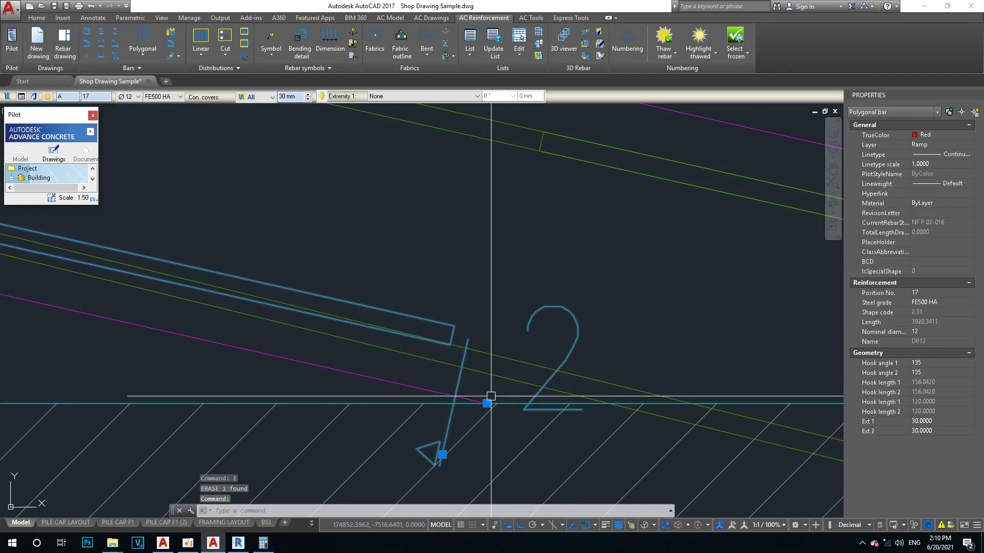
pyautogui.scroll(-7, 510, 399)
pyautogui.press('Escape')
# Start an XLINE construction line near the ramp junction, then cancel it twice
pyautogui.click(455, 389)
pyautogui.press('Escape')
pyautogui.moveTo(335, 380); pyautogui.dragTo(333, 352, button='middle')
pyautogui.write('xl')
pyautogui.press('Return')
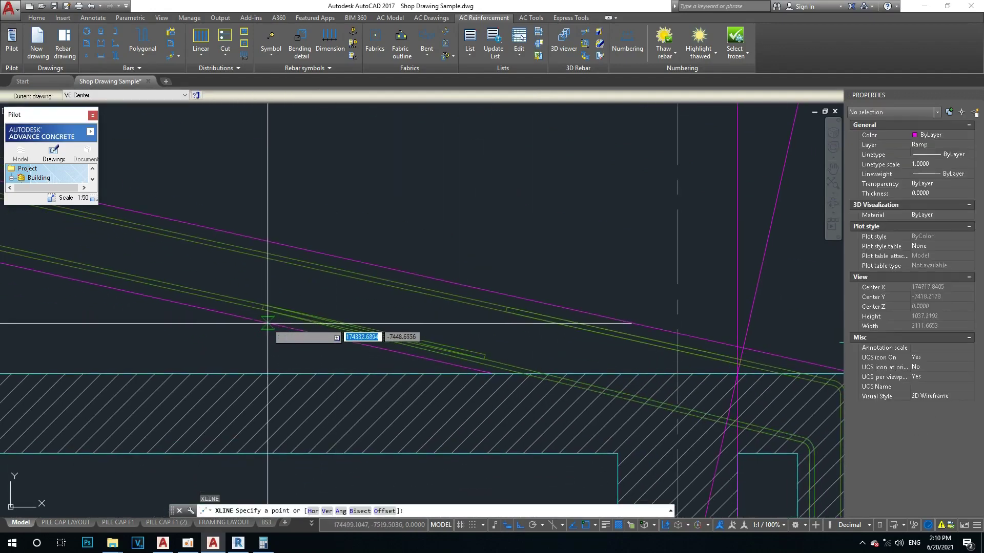
pyautogui.click(302, 333)
pyautogui.press('Escape')
pyautogui.press('Escape')
pyautogui.scroll(-1, 560, 402)
pyautogui.scroll(-1, 501, 358)
pyautogui.scroll(2, 575, 386)
pyautogui.press('Return')
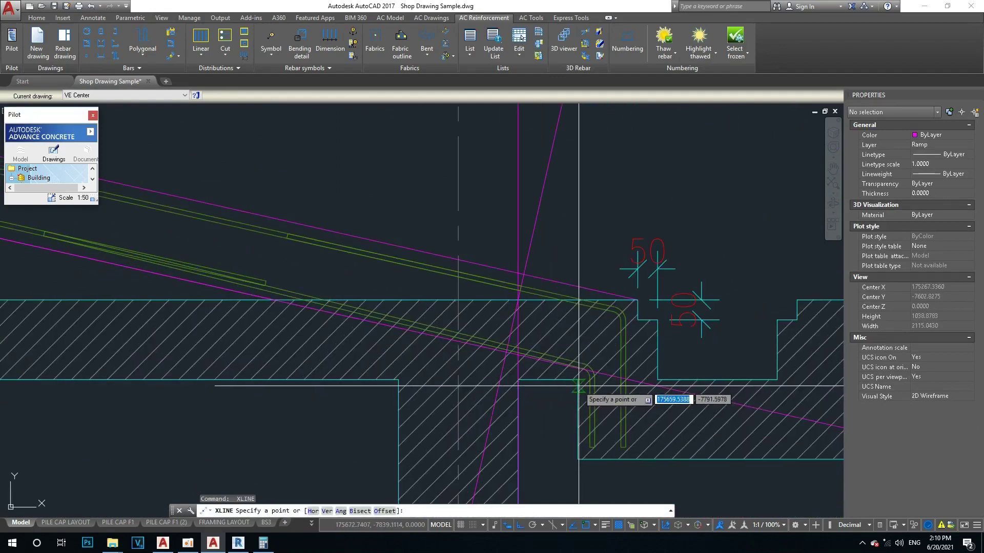
pyautogui.press('Escape')
pyautogui.press('Escape')
pyautogui.scroll(-2, 586, 263)
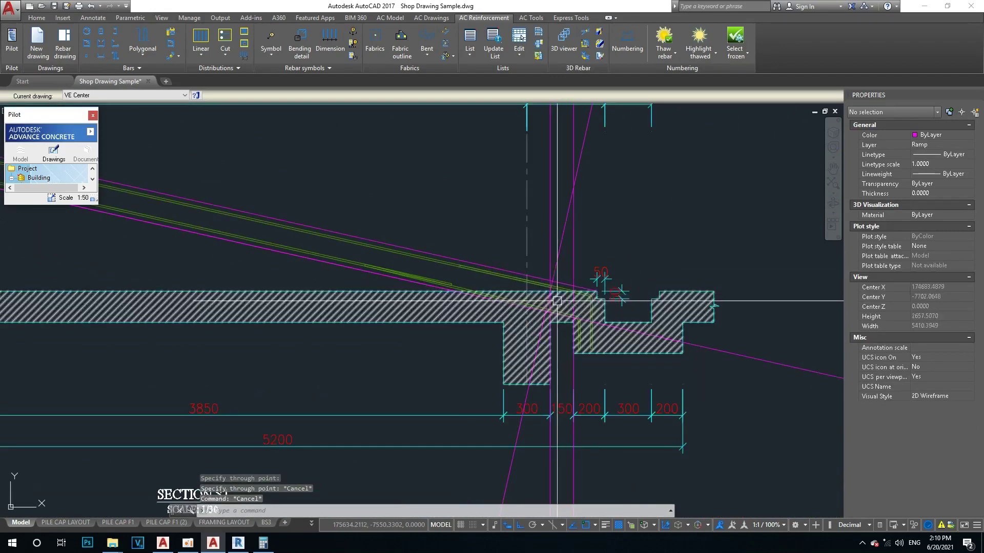
pyautogui.scroll(1, 511, 296)
pyautogui.scroll(1, 628, 321)
# Select the bent bar at the slab junction and abandon the stretch without changes
pyautogui.click(628, 321)
pyautogui.scroll(1, 610, 354)
pyautogui.scroll(-1, 601, 375)
pyautogui.scroll(1, 601, 375)
pyautogui.scroll(1, 604, 362)
pyautogui.scroll(-2, 598, 356)
pyautogui.scroll(1, 604, 356)
pyautogui.click(604, 368)
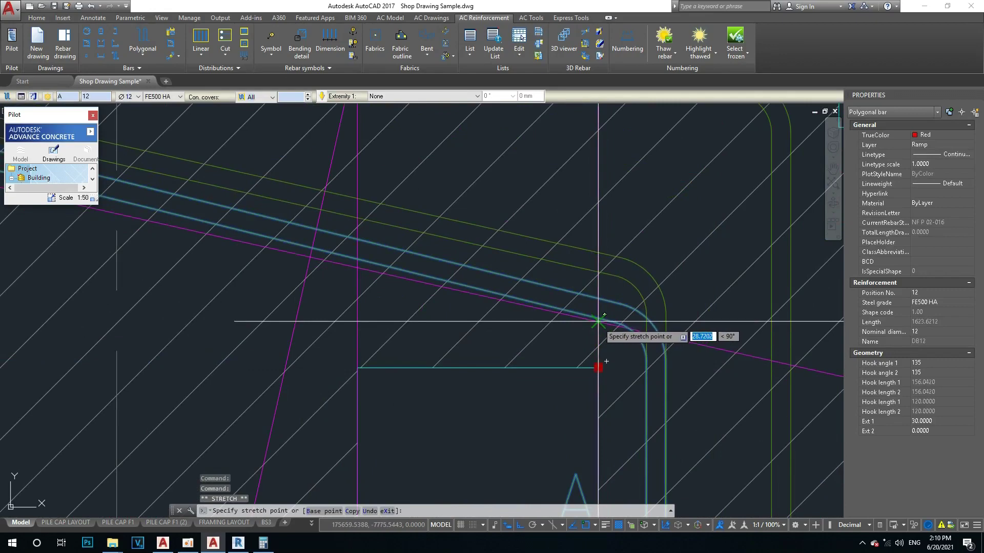
pyautogui.scroll(-1, 598, 349)
pyautogui.scroll(-1, 603, 356)
pyautogui.press('Escape')
pyautogui.scroll(-1, 610, 361)
pyautogui.scroll(1, 538, 286)
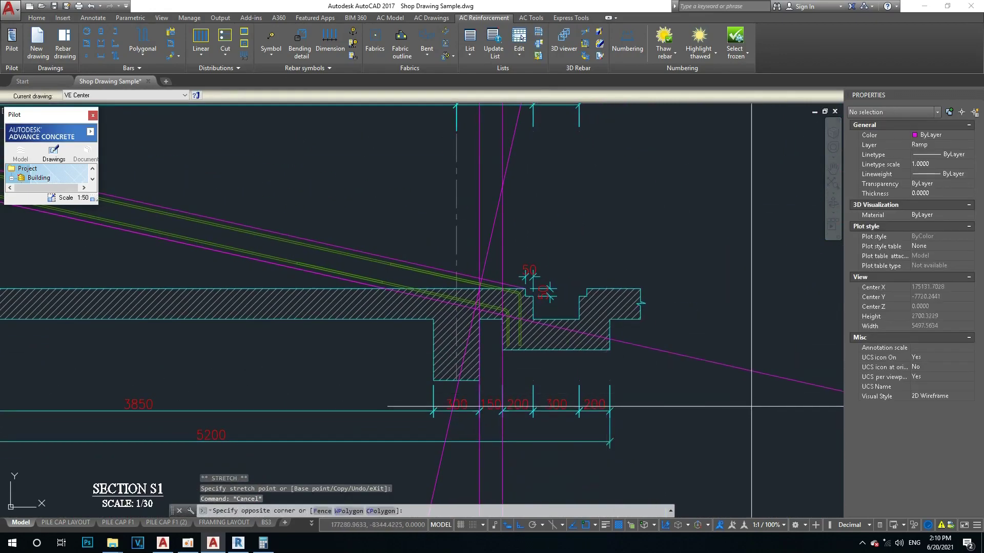
# Erase the leftover magenta line segment and the three magenta construction lines
pyautogui.click(666, 352)
pyautogui.write('e')
pyautogui.press('Return')
pyautogui.scroll(-2, 494, 340)
pyautogui.scroll(1, 500, 354)
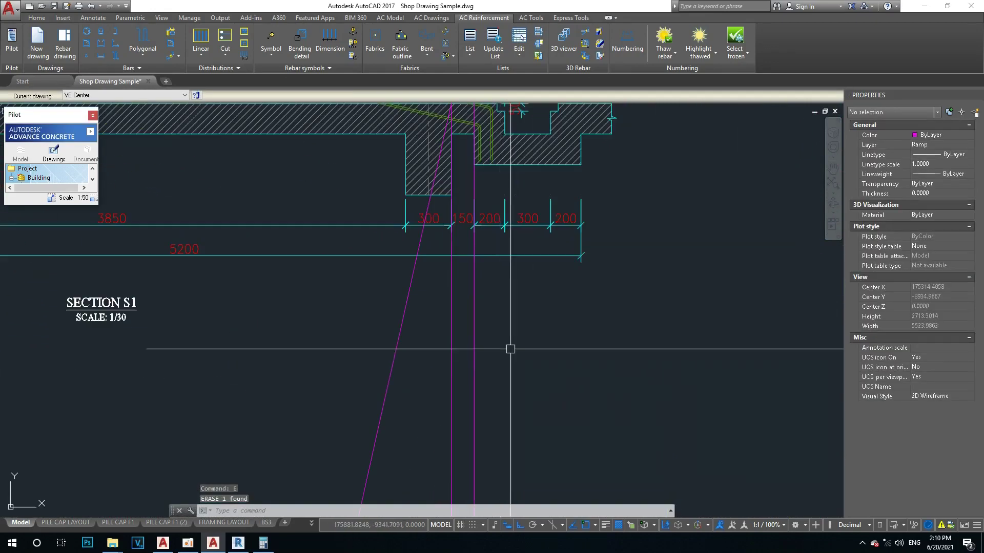
pyautogui.click(500, 353)
pyautogui.click(345, 351)
pyautogui.scroll(-1, 380, 326)
pyautogui.write('e')
pyautogui.press('Return')
pyautogui.scroll(6, 397, 240)
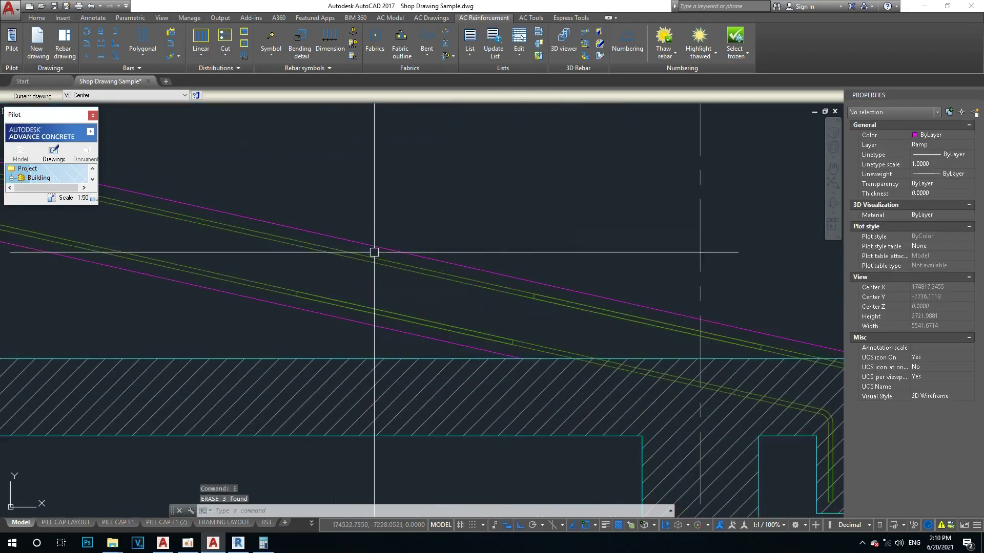
pyautogui.click(433, 318)
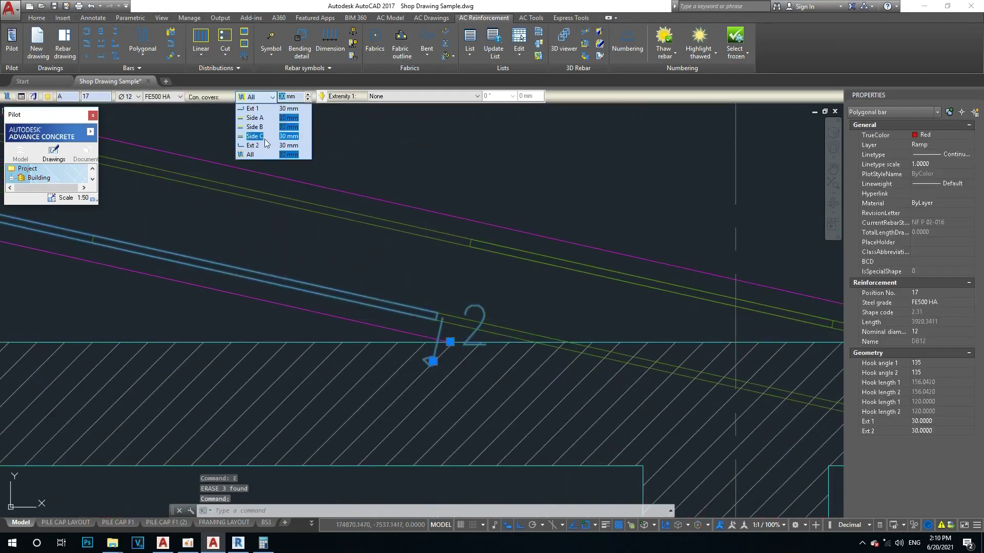
# Pick the Ext 2 cover entry for the position 17 bar, then clear the selection
pyautogui.click(265, 144)
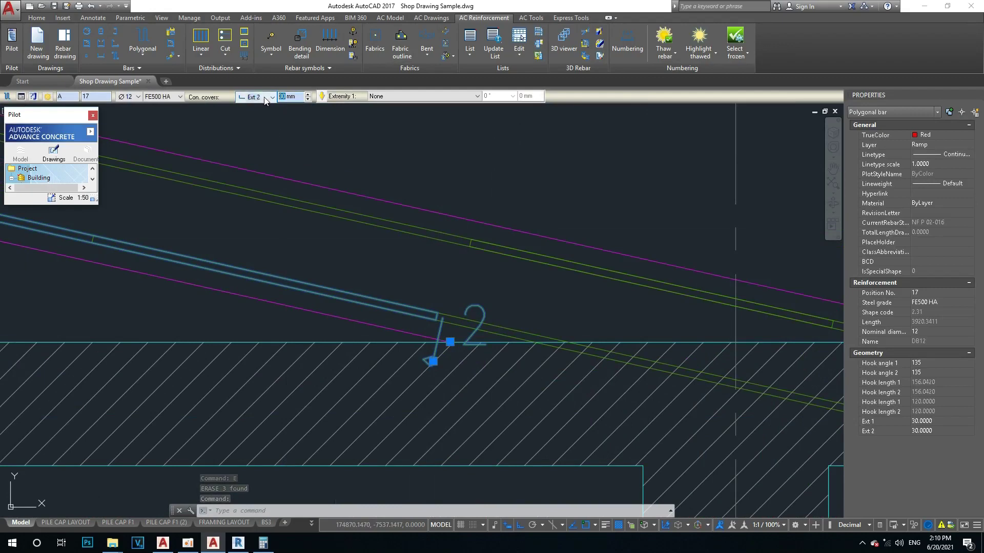
pyautogui.write('0')
pyautogui.scroll(-5, 549, 270)
pyautogui.scroll(2, 264, 201)
pyautogui.scroll(2, 297, 228)
pyautogui.scroll(3, 296, 229)
pyautogui.press('Escape')
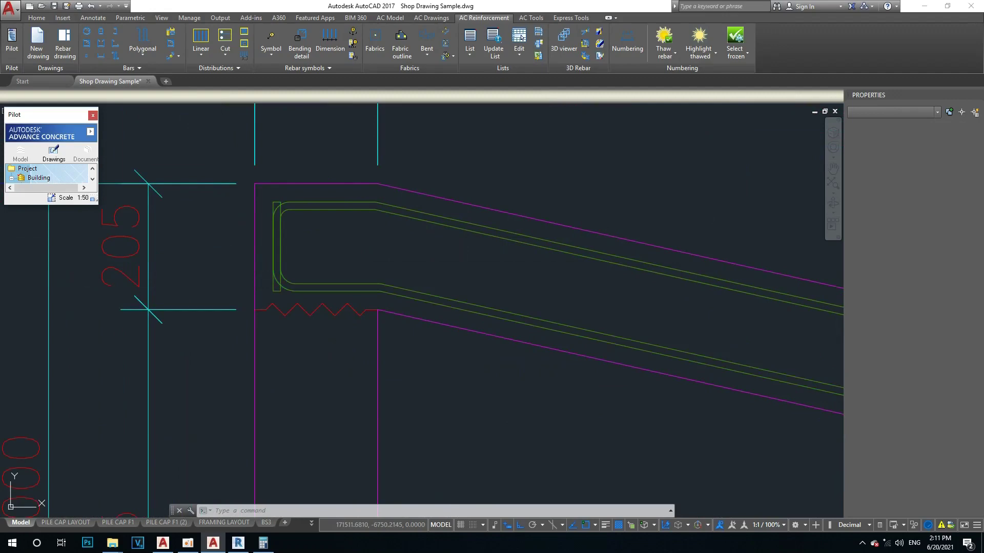
# Pan to the ramp's bent end in Section S1 and select the sloping position 12 bar
pyautogui.scroll(-3, 386, 246)
pyautogui.scroll(-2, 406, 264)
pyautogui.scroll(2, 584, 292)
pyautogui.scroll(4, 569, 301)
pyautogui.scroll(2, 579, 303)
pyautogui.scroll(-2, 581, 308)
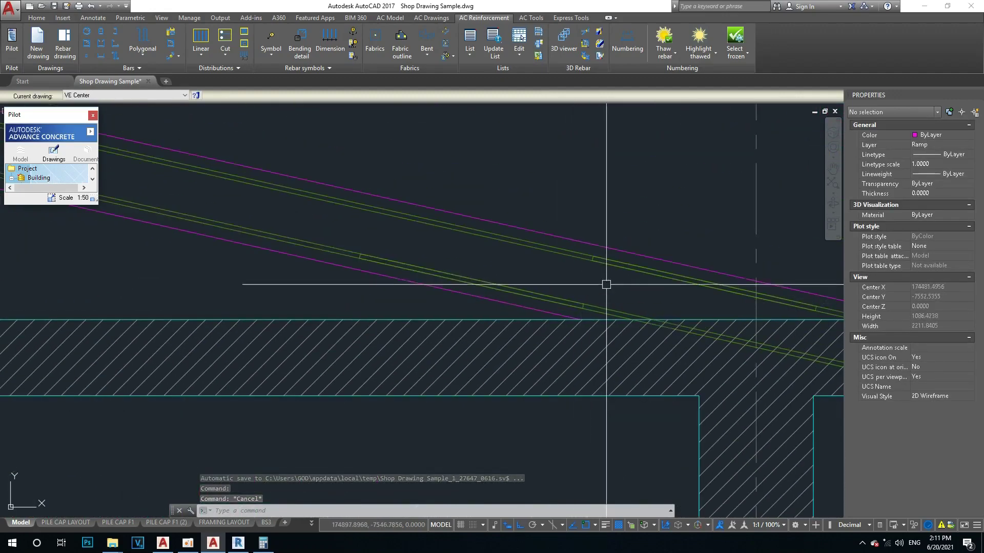
pyautogui.moveTo(612, 301); pyautogui.dragTo(479, 290, button='middle')
pyautogui.scroll(2, 422, 280)
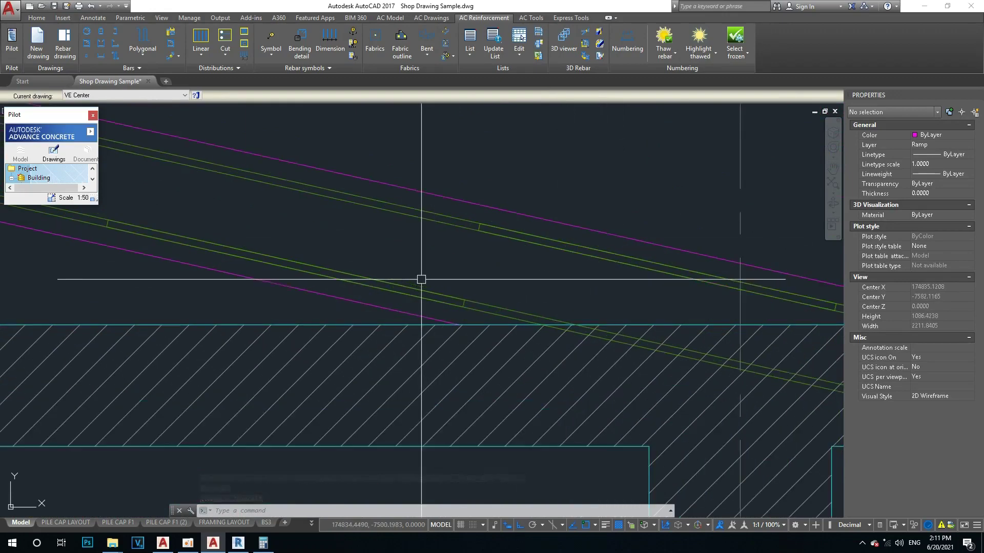
pyautogui.click(502, 309)
pyautogui.scroll(-3, 503, 308)
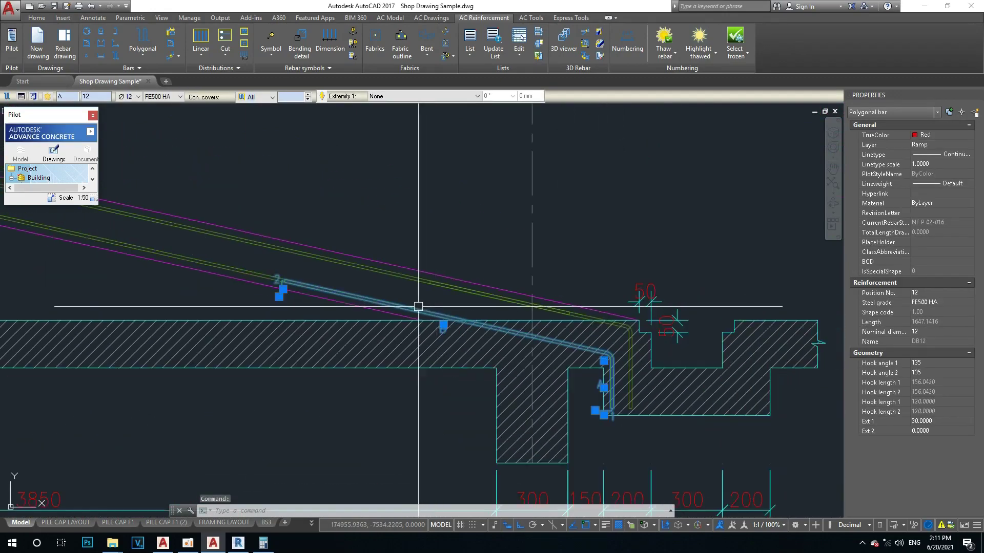
pyautogui.scroll(3, 285, 279)
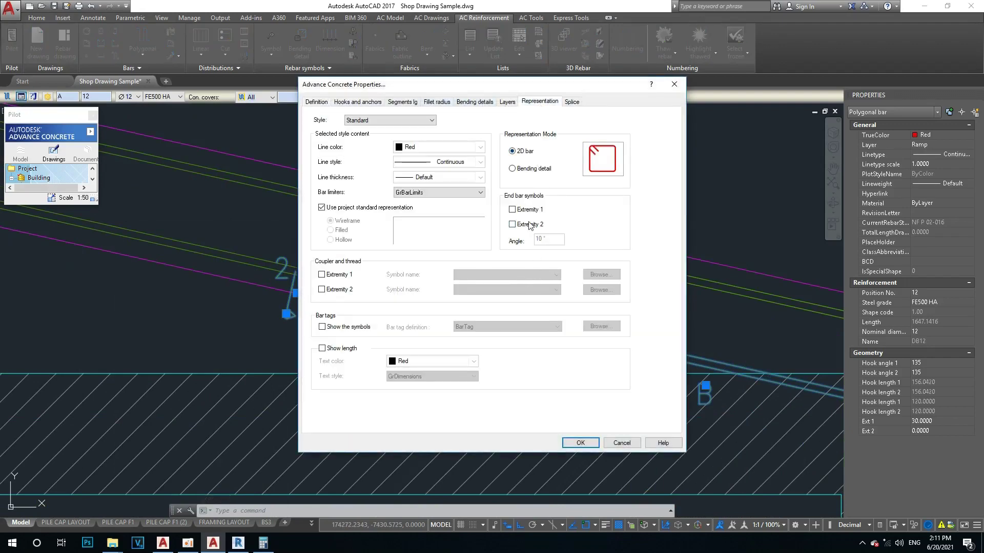
# Turn on the Extremity 2 end-bar symbol for ramp bar 17
pyautogui.click(594, 439)
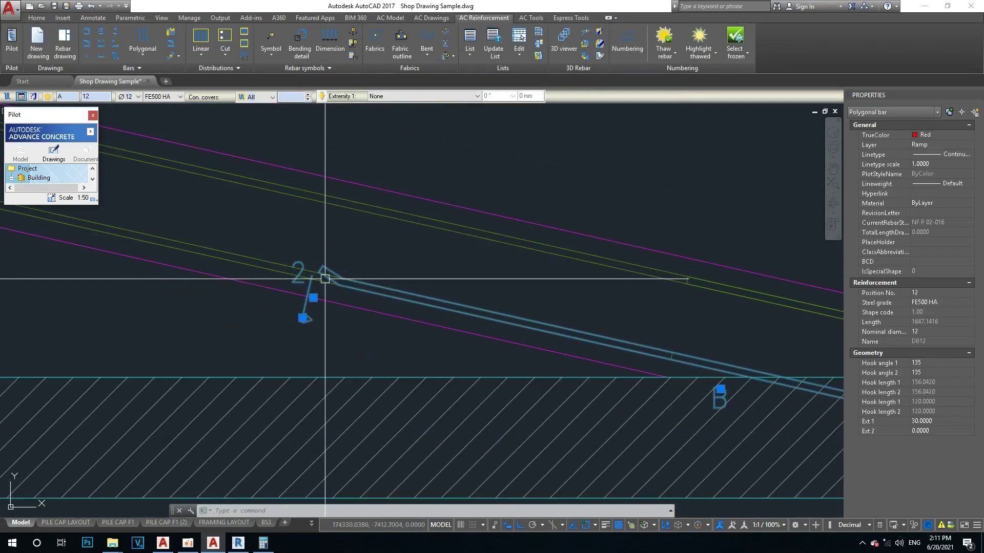
pyautogui.moveTo(636, 343); pyautogui.dragTo(574, 341, button='middle')
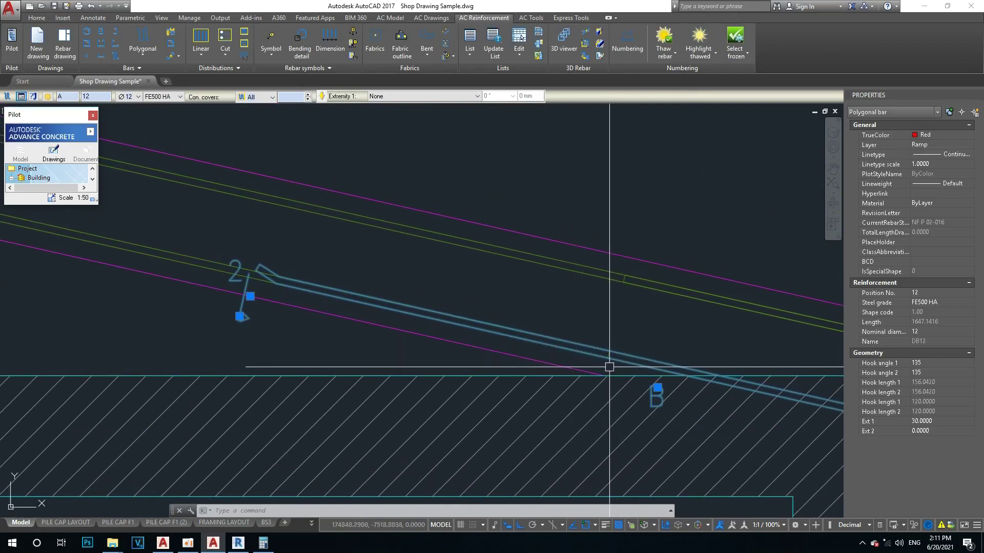
pyautogui.press('Escape')
pyautogui.scroll(-2, 420, 312)
pyautogui.click(268, 277)
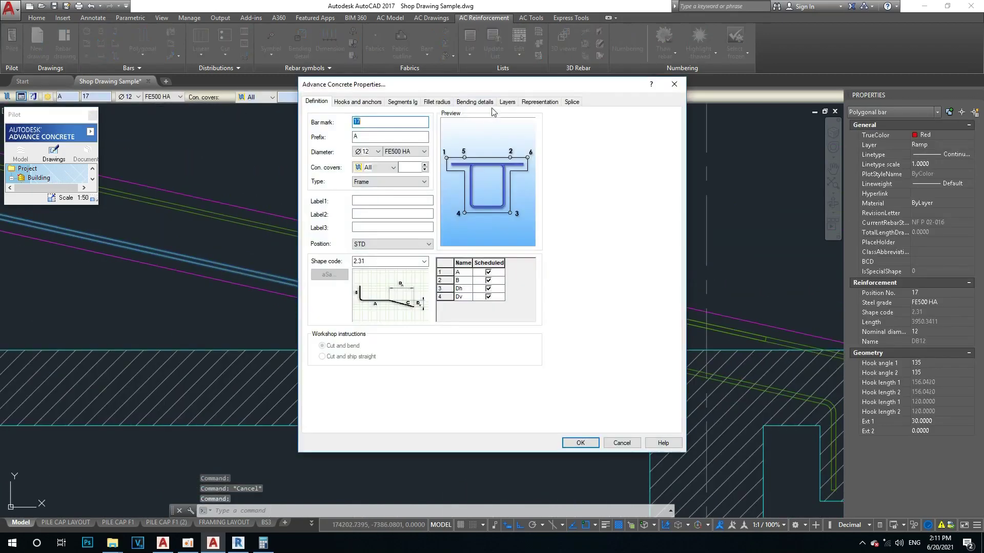
pyautogui.click(529, 102)
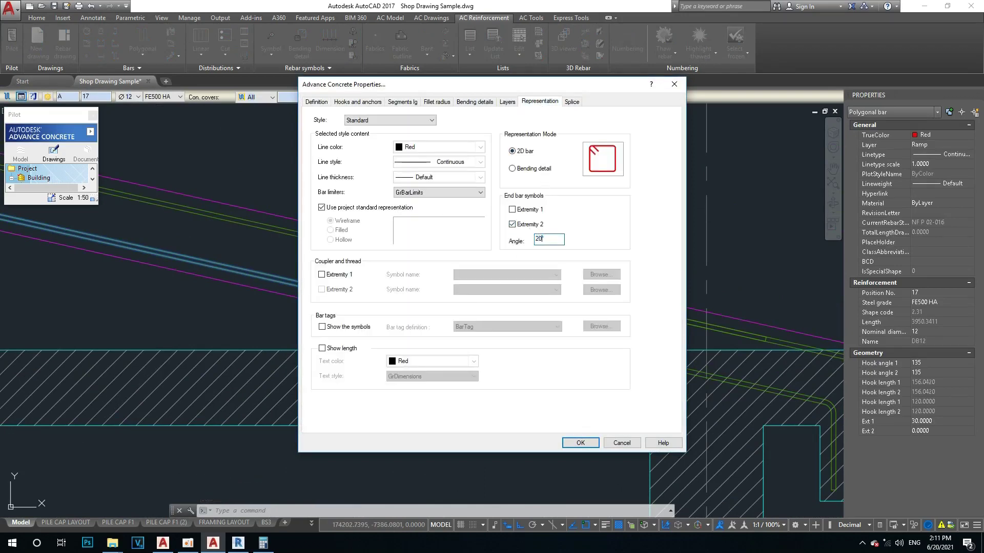
pyautogui.click(581, 443)
pyautogui.press('Escape')
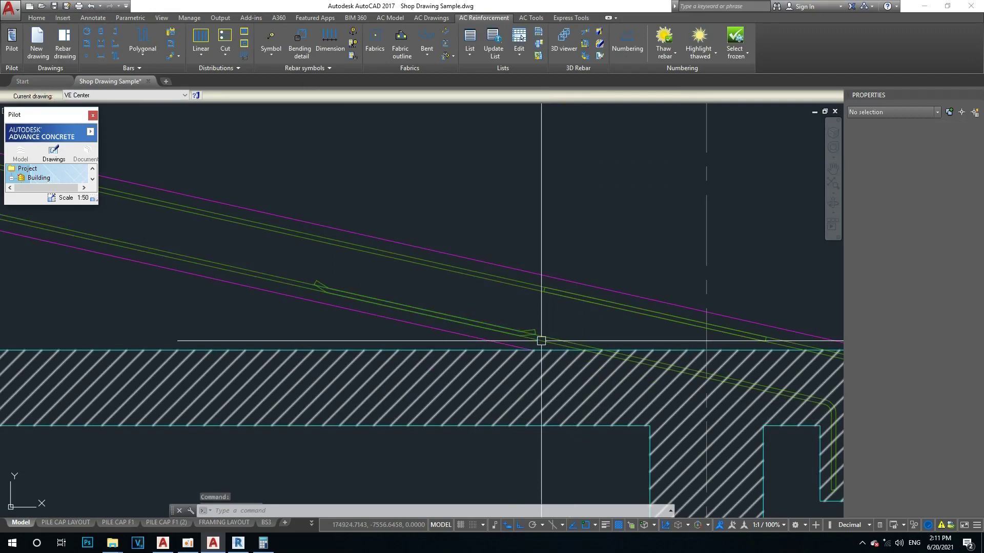
# Turn on the Extremity 2 end-bar symbol for ramp bar 15
pyautogui.scroll(-2, 540, 340)
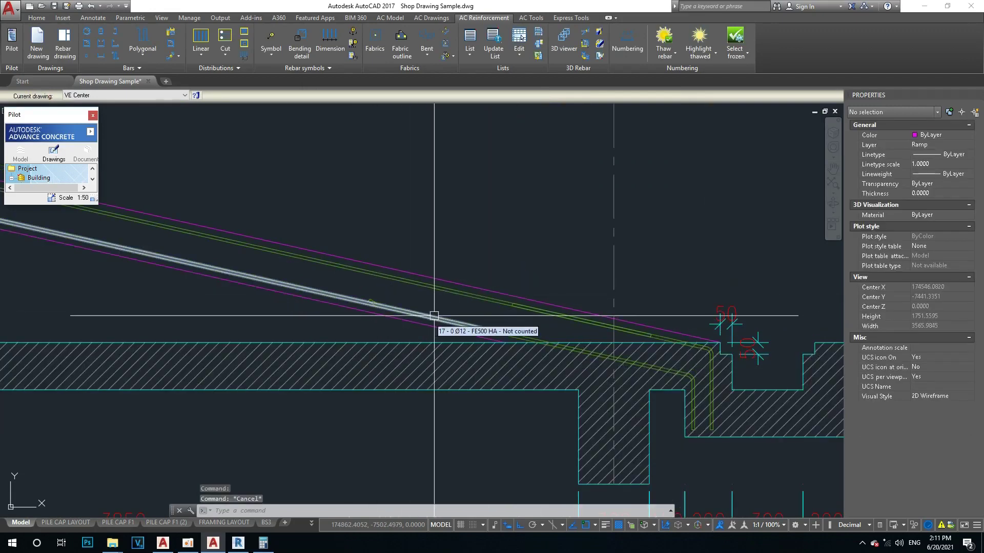
pyautogui.moveTo(416, 320); pyautogui.dragTo(388, 305, button='middle')
pyautogui.scroll(2, 606, 314)
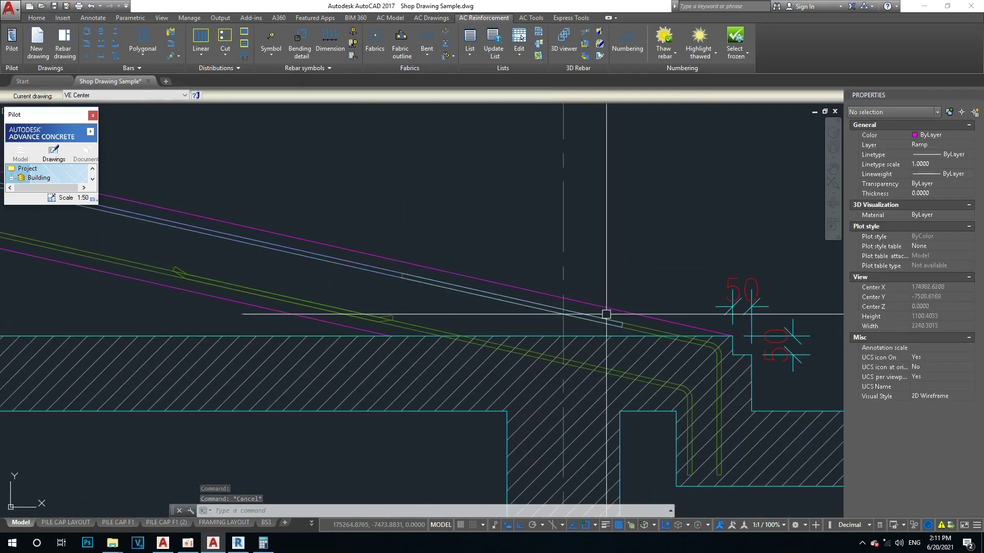
pyautogui.click(637, 324)
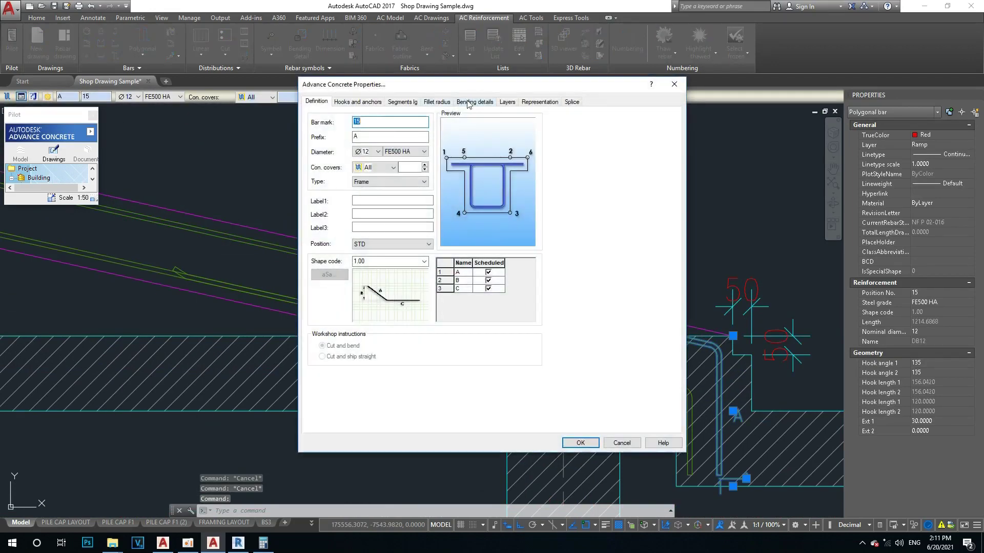
pyautogui.click(529, 101)
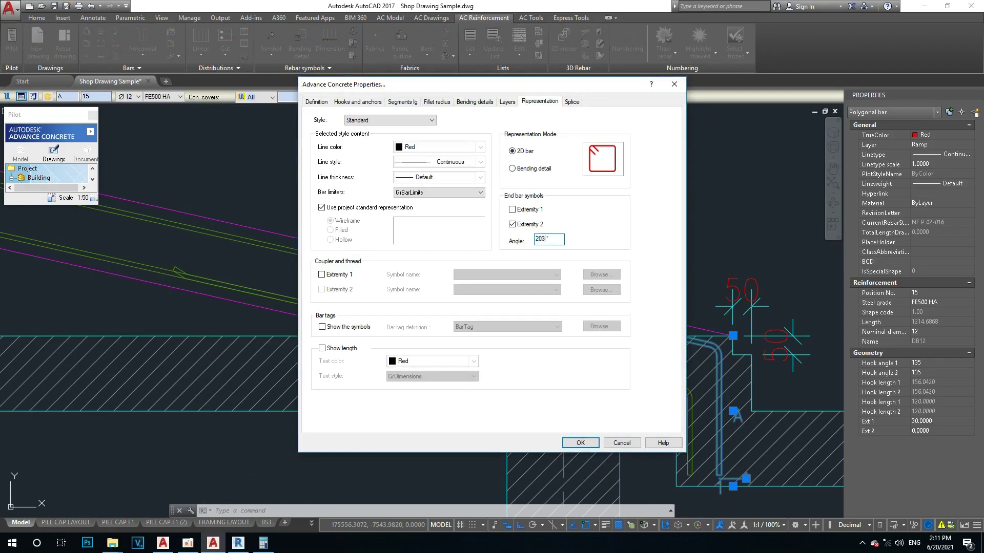
pyautogui.press('Return')
pyautogui.press('Escape')
pyautogui.scroll(4, 415, 284)
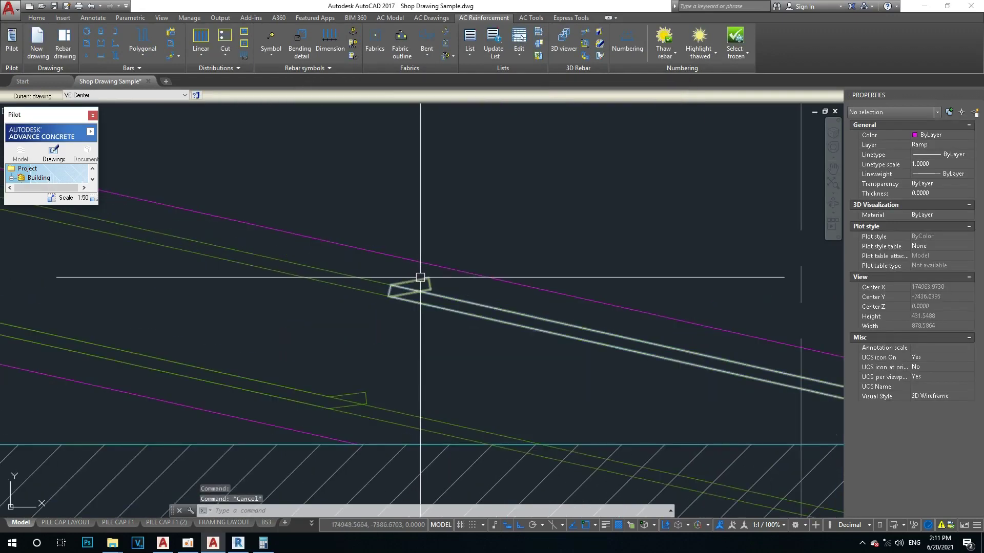
# Correct the Extremity 2 end-symbol angle on bar 15
pyautogui.click(419, 277)
pyautogui.scroll(-4, 224, 199)
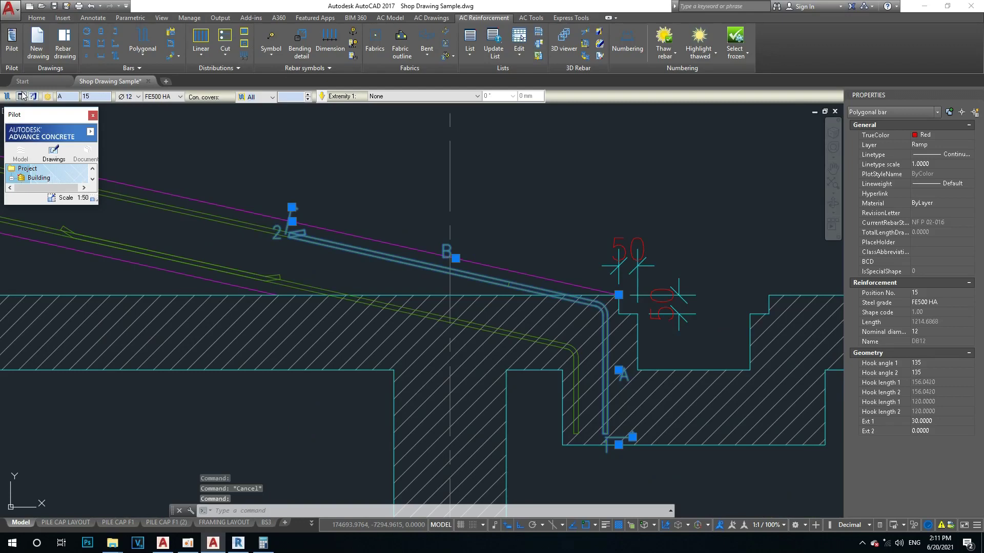
pyautogui.click(45, 98)
pyautogui.click(533, 102)
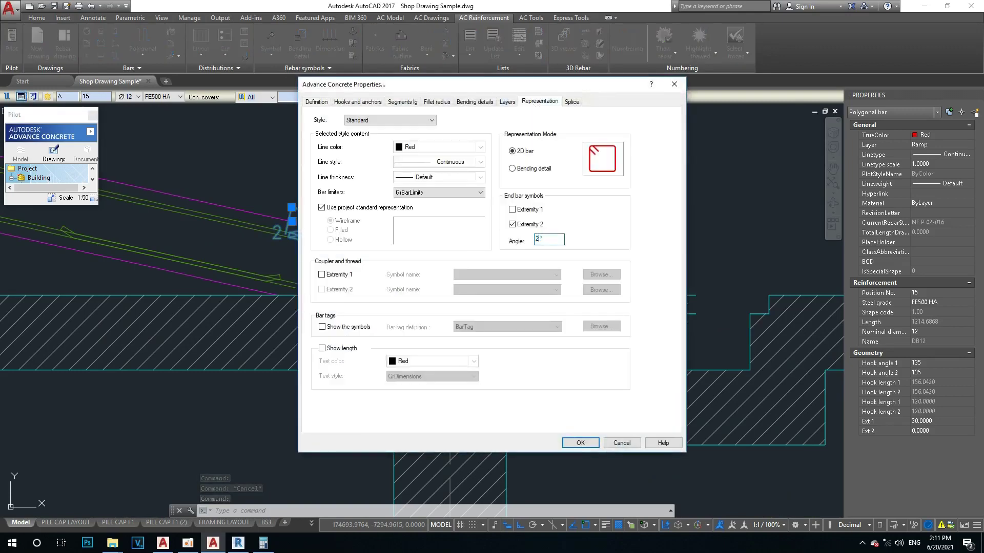
pyautogui.click(580, 443)
pyautogui.press('Escape')
# Turn on the Extremity 2 end-bar symbol for ramp bar 16
pyautogui.click(269, 228)
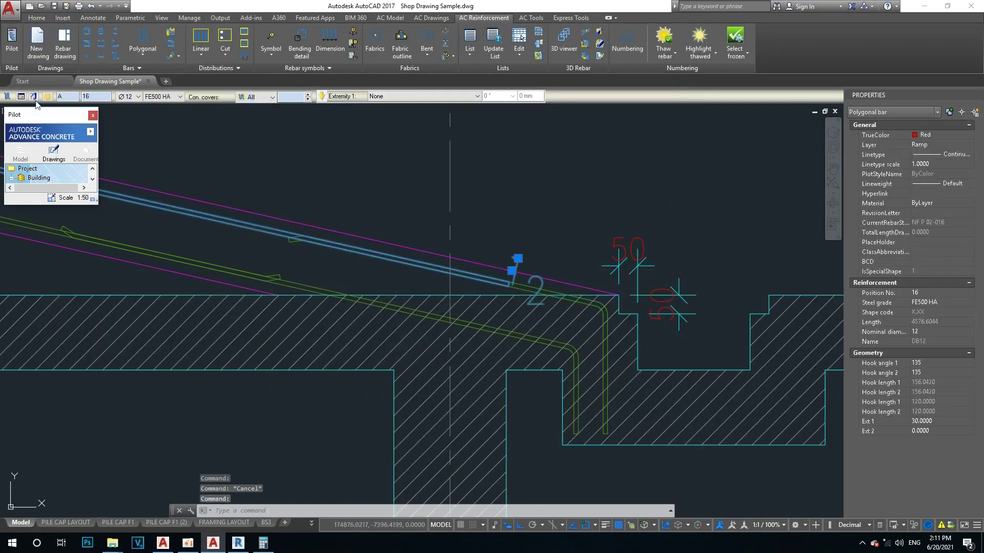
pyautogui.click(21, 96)
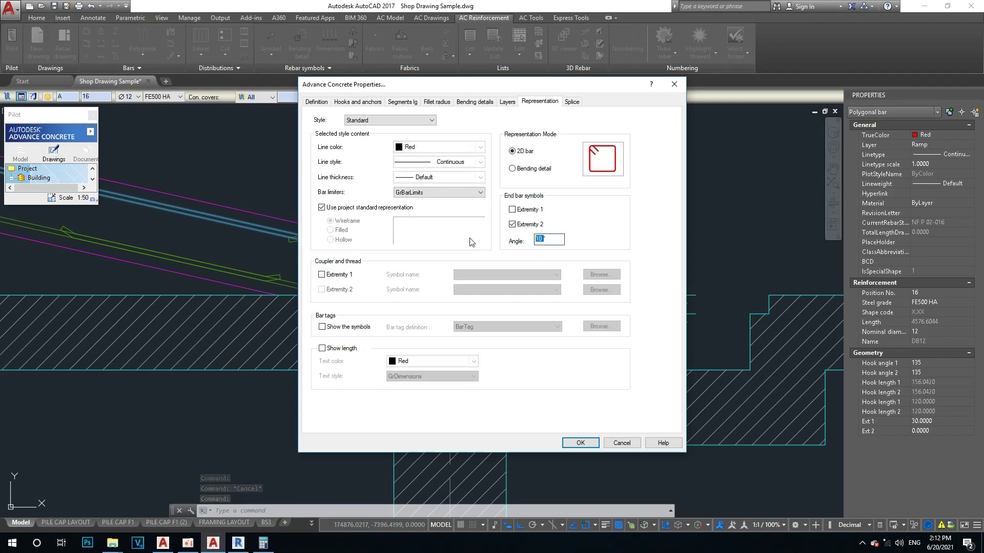
pyautogui.press('Return')
pyautogui.press('Escape')
pyautogui.scroll(-3, 538, 291)
pyautogui.scroll(-3, 441, 259)
pyautogui.scroll(3, 483, 270)
pyautogui.scroll(-3, 505, 292)
pyautogui.scroll(-2, 507, 290)
pyautogui.scroll(6, 648, 299)
pyautogui.scroll(-3, 540, 298)
pyautogui.moveTo(643, 288); pyautogui.dragTo(608, 301, button='middle')
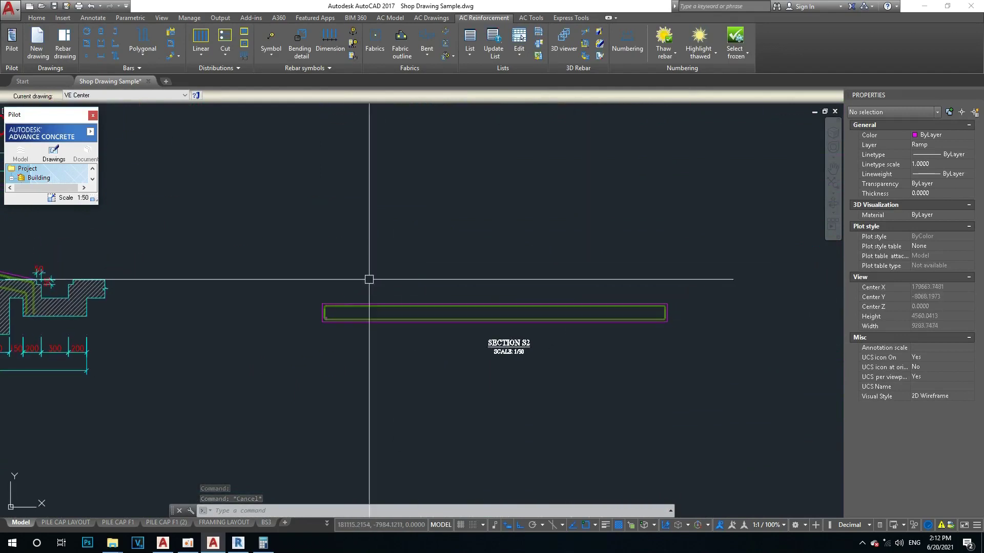
# Dimension the Section S2 slab with a 3800 length and 200 thickness
pyautogui.write('LI')
pyautogui.press('Return')
pyautogui.click(327, 307)
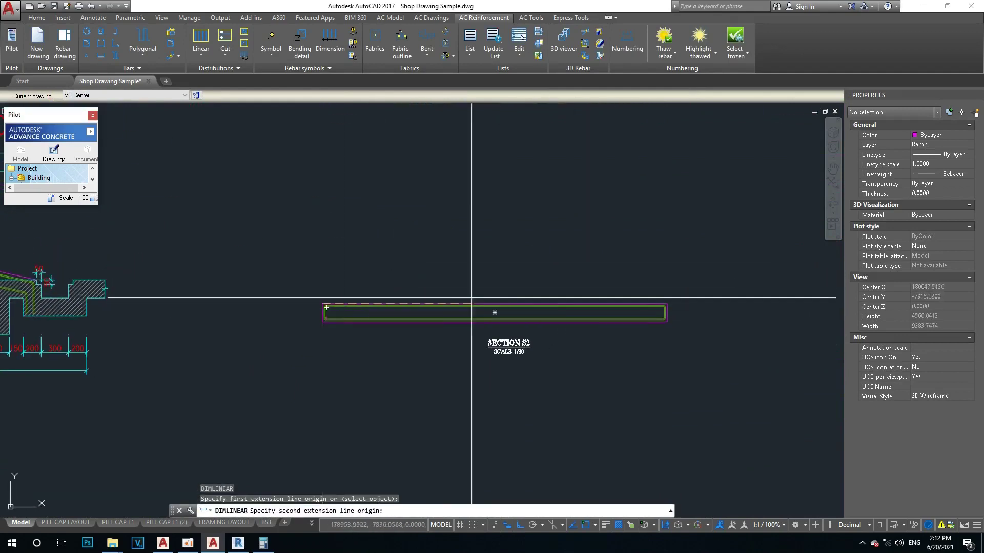
pyautogui.click(666, 305)
pyautogui.scroll(3, 661, 300)
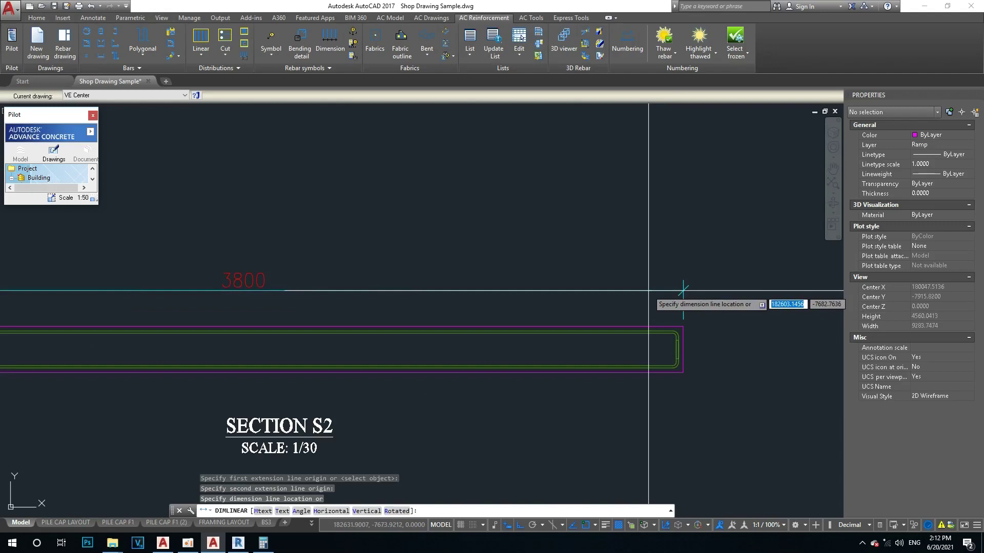
pyautogui.click(683, 292)
pyautogui.press('Return')
pyautogui.moveTo(708, 321); pyautogui.dragTo(616, 292, button='middle')
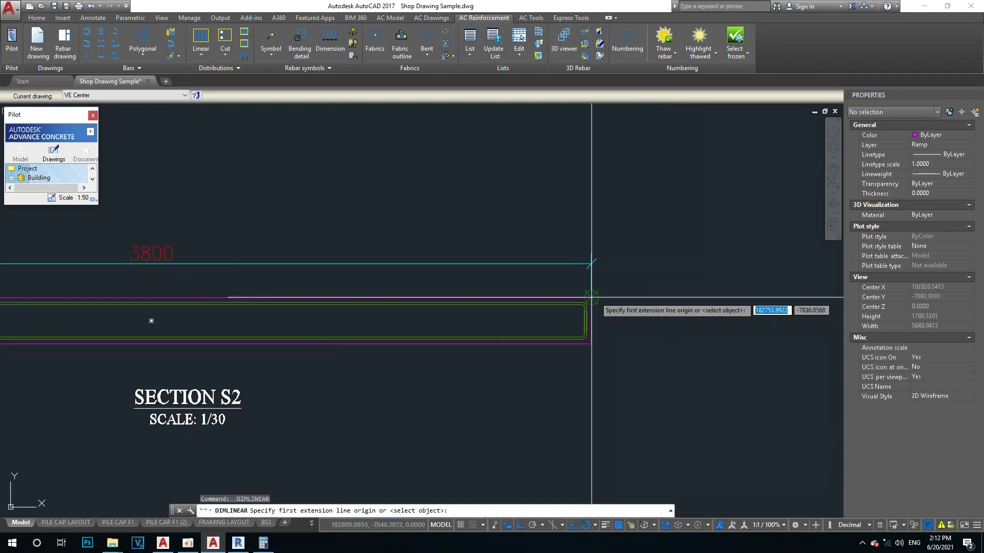
pyautogui.click(592, 320)
pyautogui.click(592, 342)
pyautogui.click(626, 340)
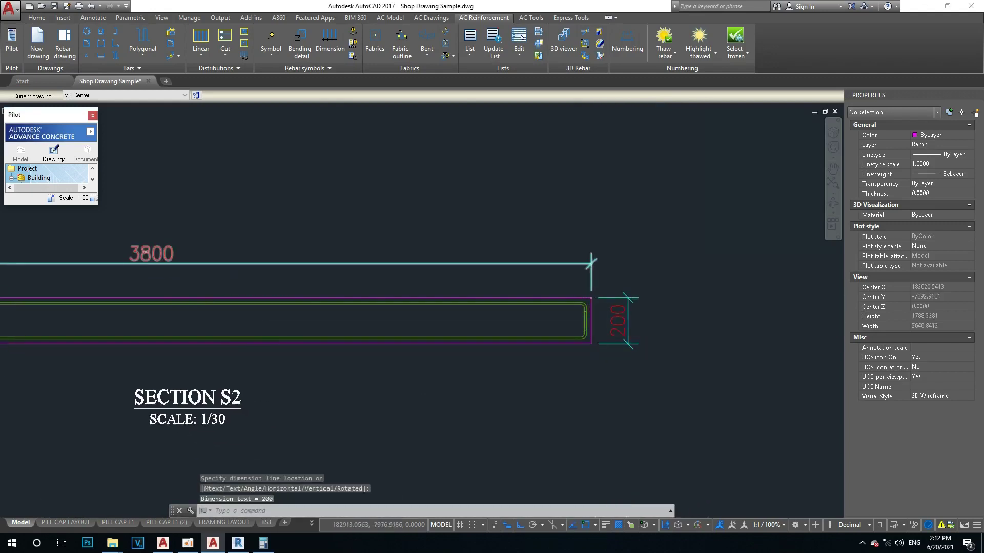
pyautogui.scroll(-8, 565, 275)
pyautogui.scroll(8, 487, 256)
pyautogui.scroll(-8, 487, 256)
# Window-select and erase the stray magenta circle between the sections
pyautogui.moveTo(486, 256); pyautogui.dragTo(541, 363, button='middle')
pyautogui.scroll(3, 548, 358)
pyautogui.scroll(5, 564, 338)
pyautogui.scroll(4, 472, 344)
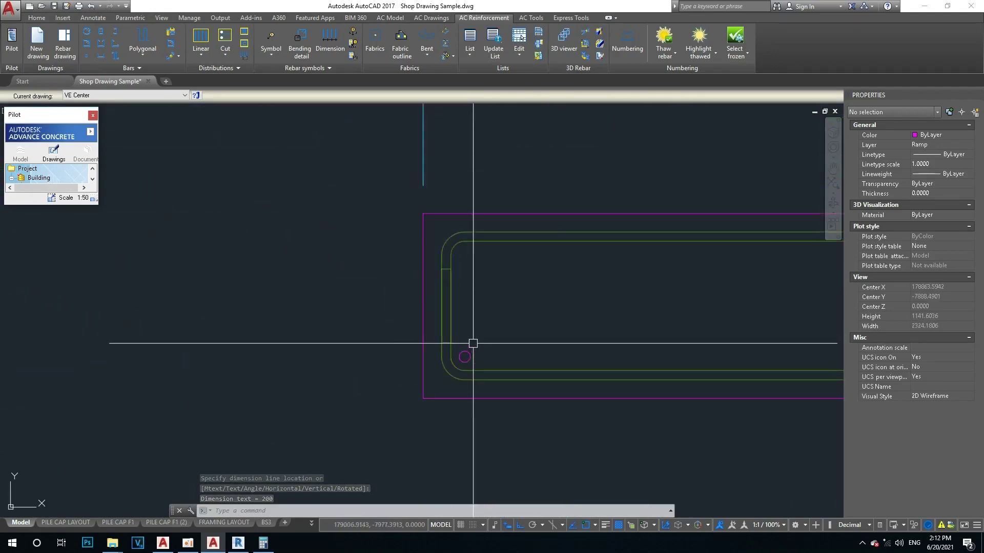
pyautogui.scroll(3, 467, 350)
pyautogui.click(475, 342)
pyautogui.click(457, 365)
pyautogui.press('Delete')
pyautogui.press('Escape')
pyautogui.press('Escape')
pyautogui.scroll(-5, 461, 353)
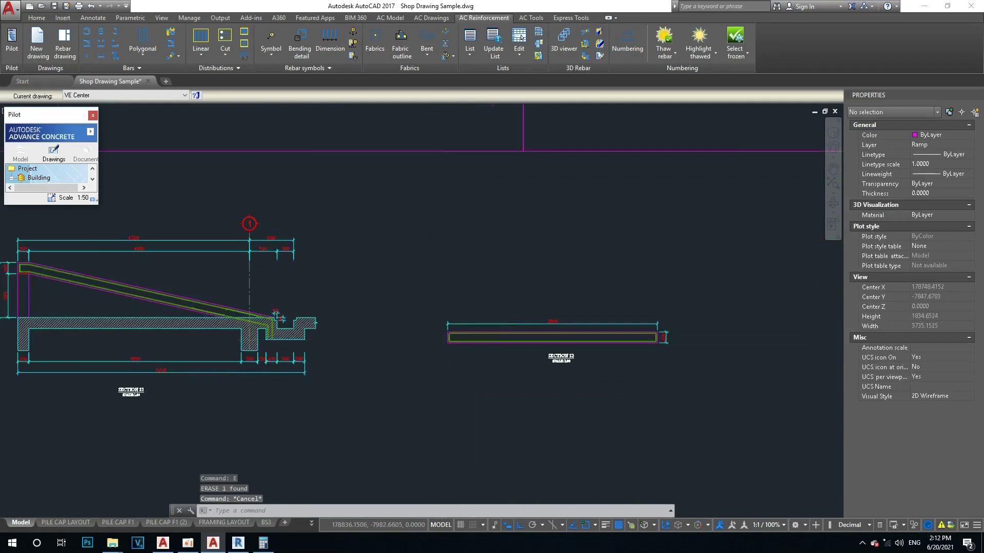
pyautogui.scroll(2, 486, 338)
pyautogui.scroll(2, 439, 323)
pyautogui.scroll(4, 442, 314)
pyautogui.moveTo(442, 314); pyautogui.dragTo(428, 297, button='middle')
pyautogui.scroll(-4, 428, 297)
pyautogui.scroll(2, 456, 296)
pyautogui.scroll(-2, 650, 314)
# Begin a linear distribution of the ramp bar, setting its view direction and local cut line
pyautogui.scroll(4, 650, 314)
pyautogui.moveTo(651, 314); pyautogui.dragTo(574, 308, button='middle')
pyautogui.scroll(-5, 575, 308)
pyautogui.click(192, 38)
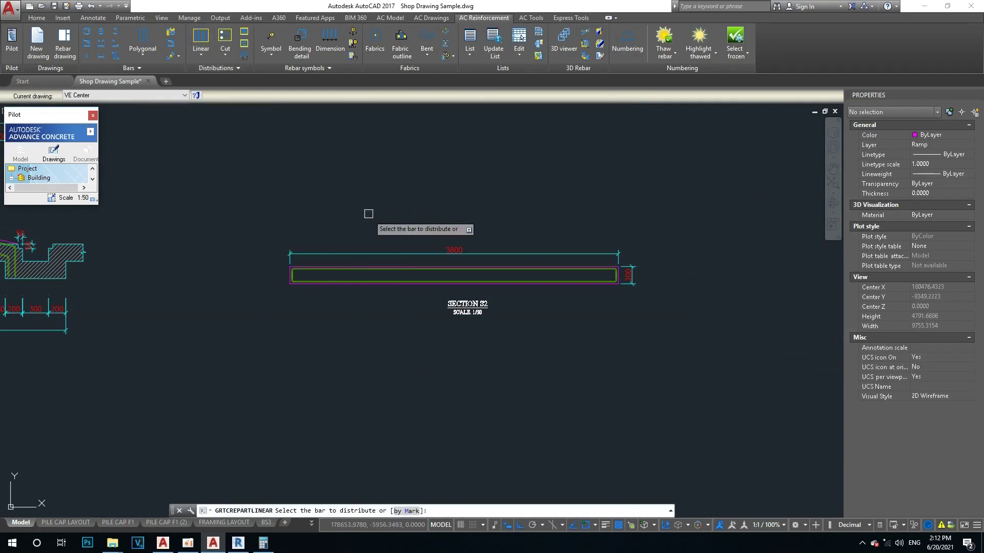
pyautogui.scroll(-2, 545, 292)
pyautogui.scroll(-2, 417, 292)
pyautogui.scroll(2, 417, 292)
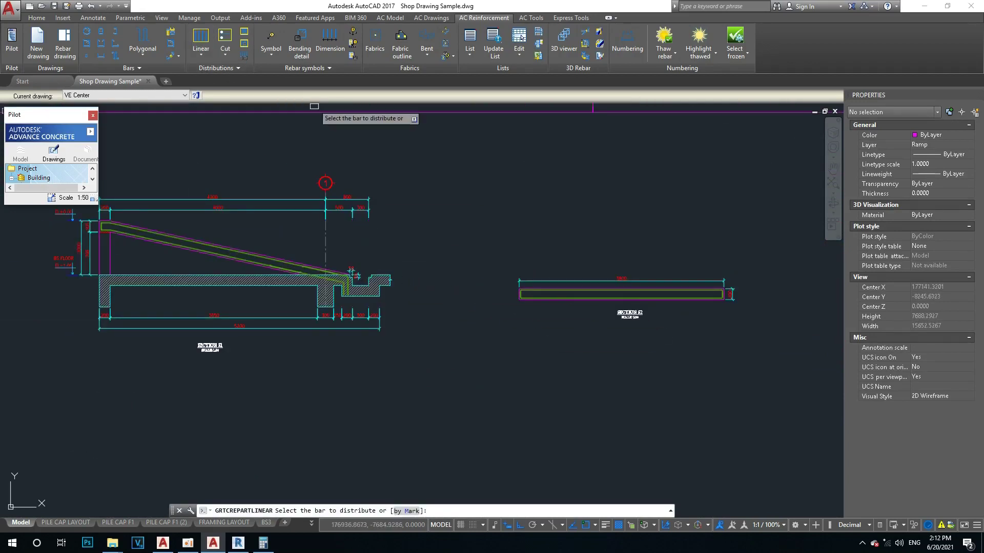
pyautogui.scroll(5, 593, 294)
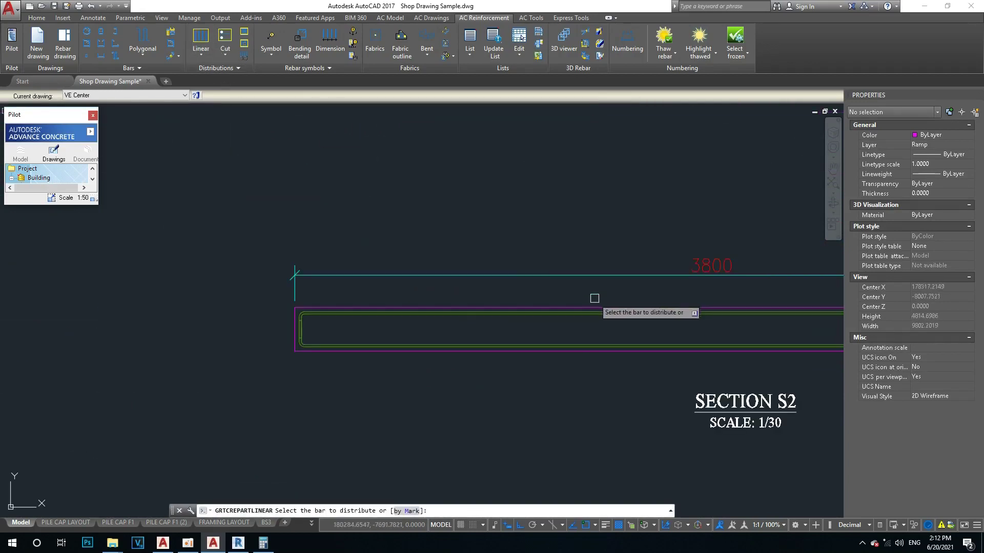
pyautogui.scroll(2, 530, 305)
pyautogui.click(520, 326)
pyautogui.scroll(-6, 527, 346)
pyautogui.scroll(4, 551, 330)
pyautogui.scroll(4, 551, 331)
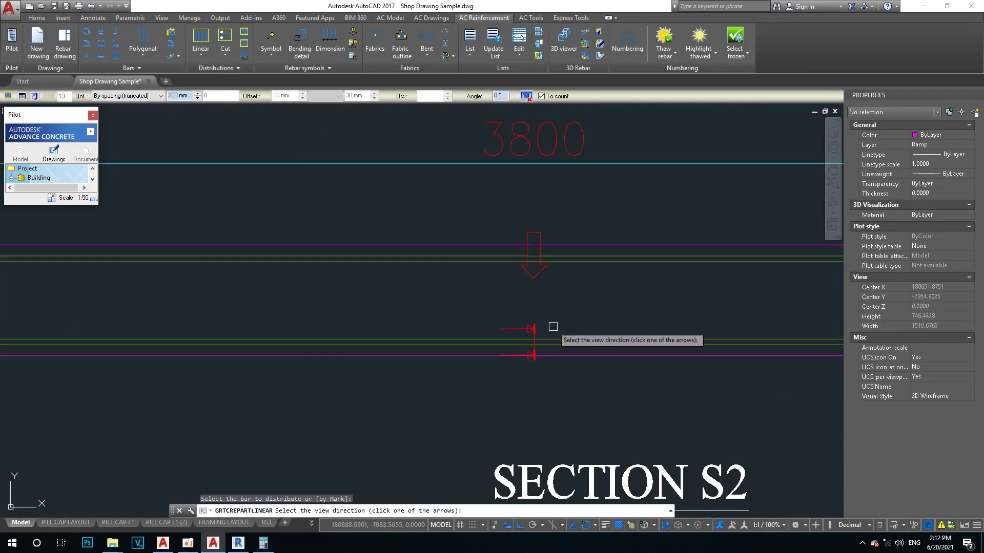
pyautogui.click(510, 329)
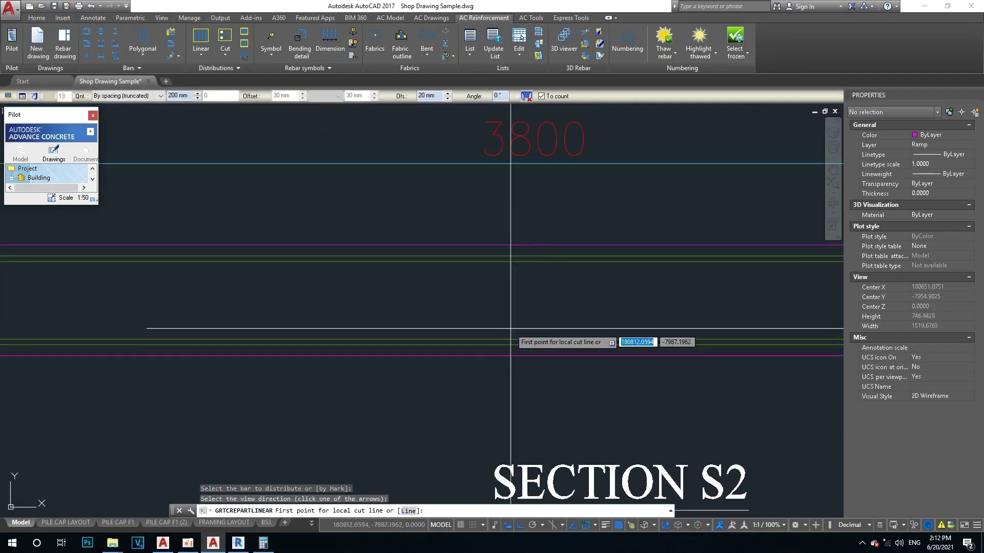
pyautogui.scroll(-5, 506, 336)
pyautogui.scroll(4, 523, 351)
pyautogui.scroll(1, 484, 377)
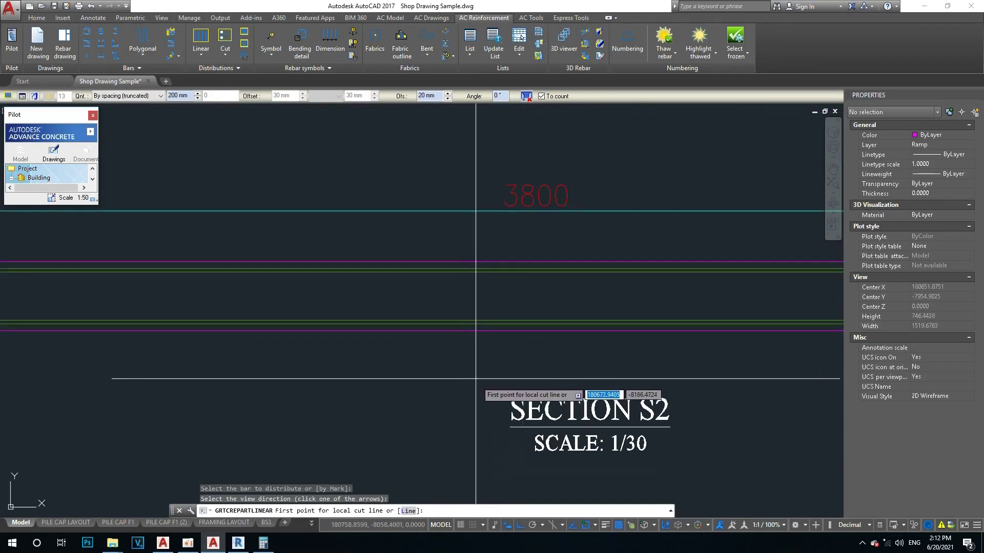
pyautogui.click(535, 295)
pyautogui.click(466, 138)
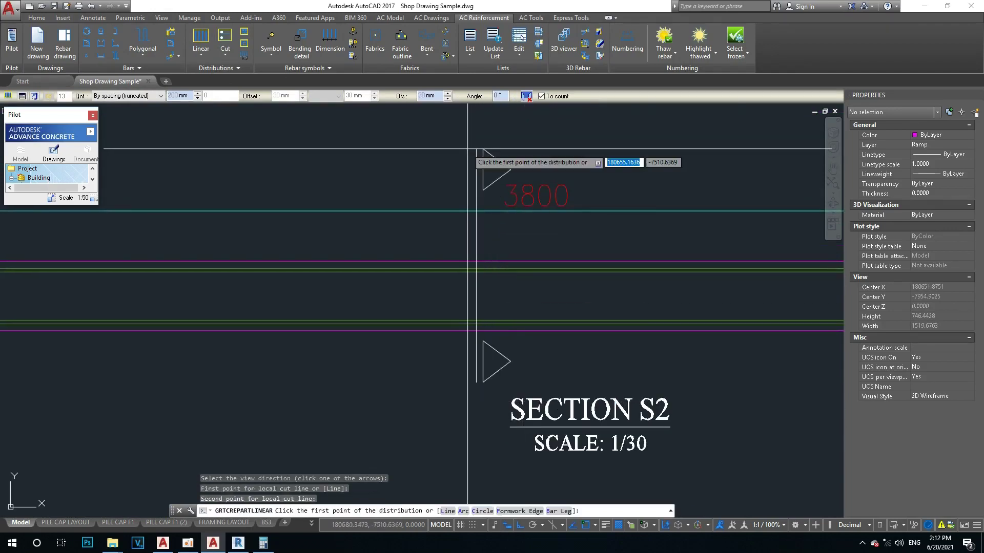
# Lay the bottom-layer distribution from the slab end along the sloped ramp slab
pyautogui.scroll(-2, 479, 154)
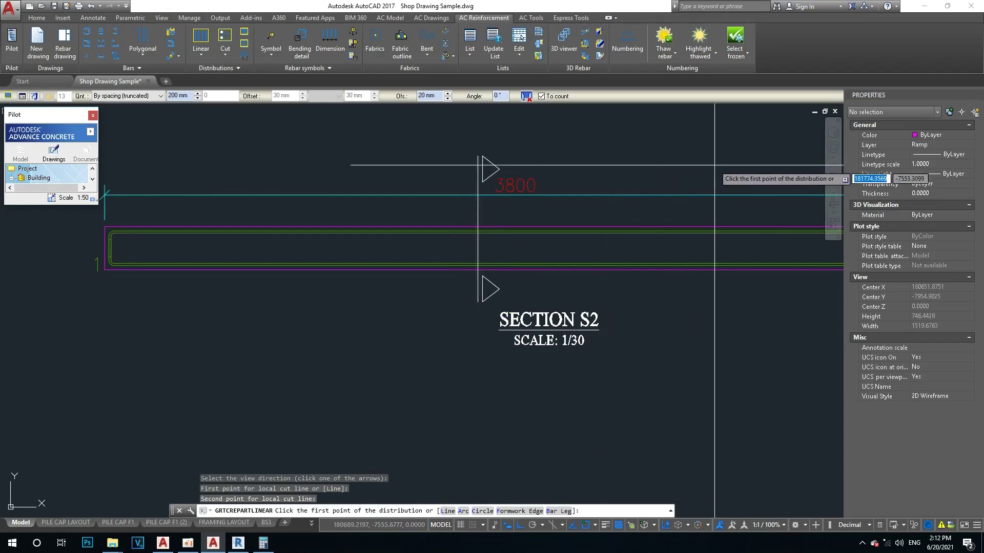
pyautogui.scroll(-3, 605, 176)
pyautogui.scroll(2, 215, 154)
pyautogui.scroll(2, 517, 259)
pyautogui.scroll(2, 139, 192)
pyautogui.scroll(1, 139, 191)
pyautogui.scroll(2, 220, 256)
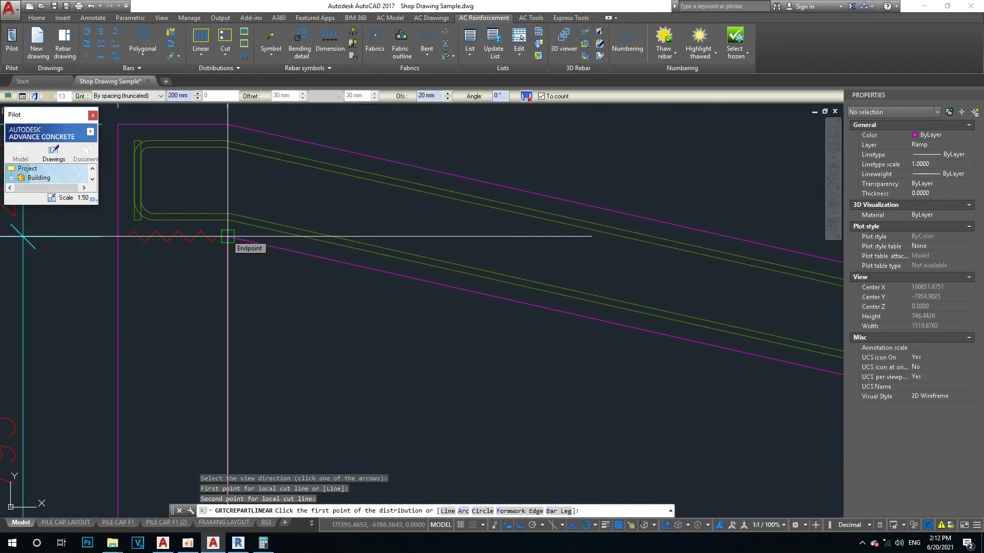
pyautogui.click(228, 236)
pyautogui.scroll(-2, 228, 237)
pyautogui.scroll(-2, 249, 253)
pyautogui.scroll(1, 450, 301)
pyautogui.scroll(-1, 363, 252)
pyautogui.scroll(4, 661, 315)
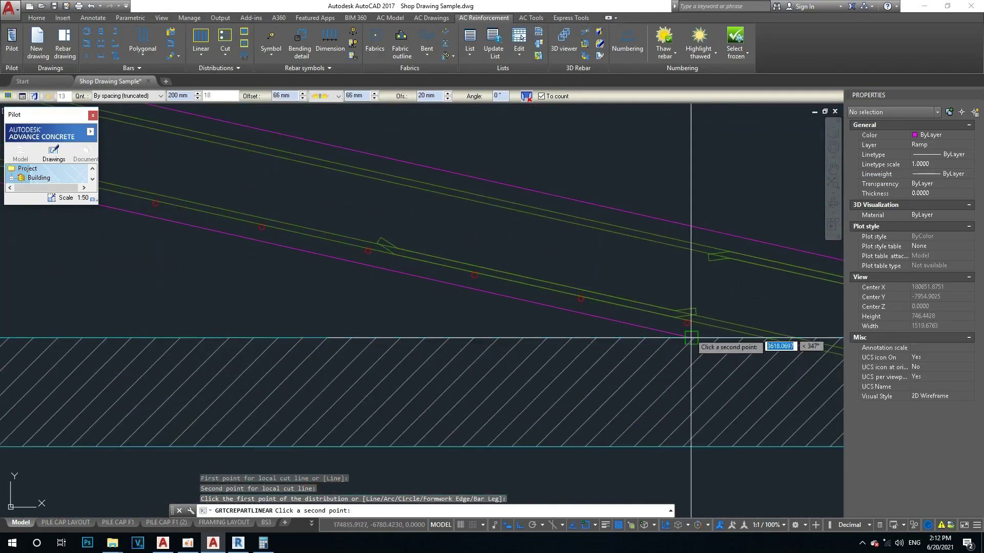
pyautogui.click(691, 338)
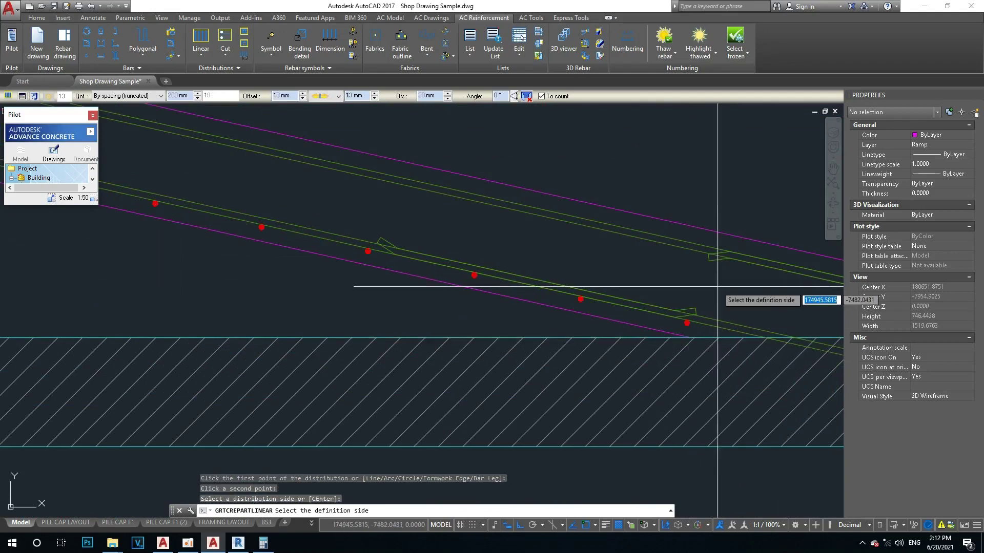
pyautogui.press('Escape')
pyautogui.press('Escape')
# Set the bottom-layer bar distribution's spacing to 150 mm
pyautogui.scroll(4, 589, 302)
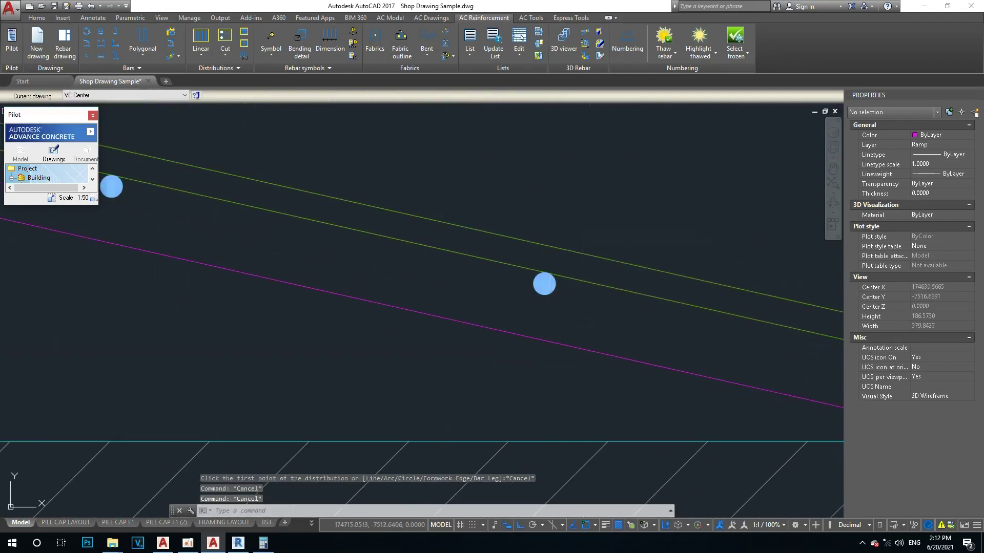
pyautogui.click(544, 284)
pyautogui.scroll(-3, 510, 281)
pyautogui.scroll(-3, 411, 167)
pyautogui.scroll(-1, 349, 176)
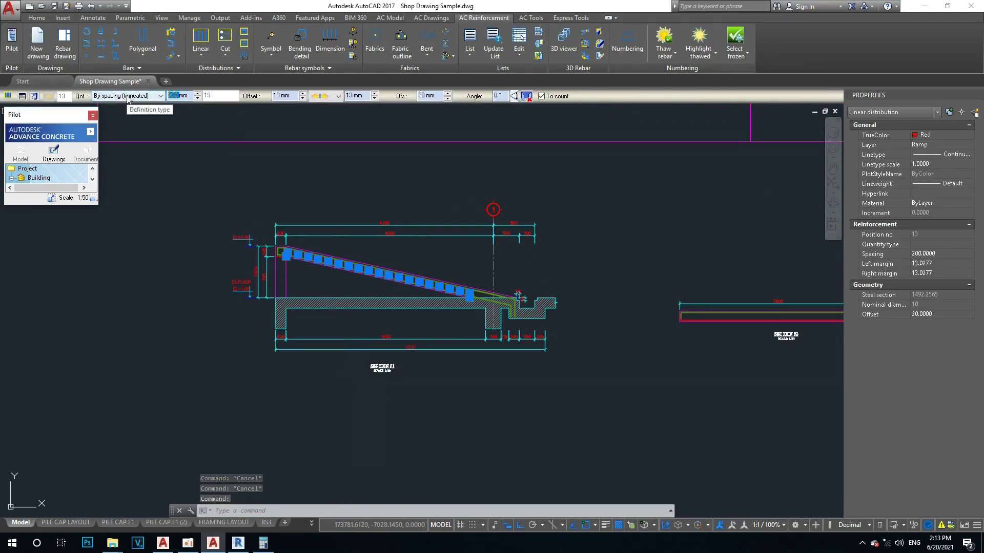
pyautogui.write('150')
pyautogui.scroll(4, 378, 314)
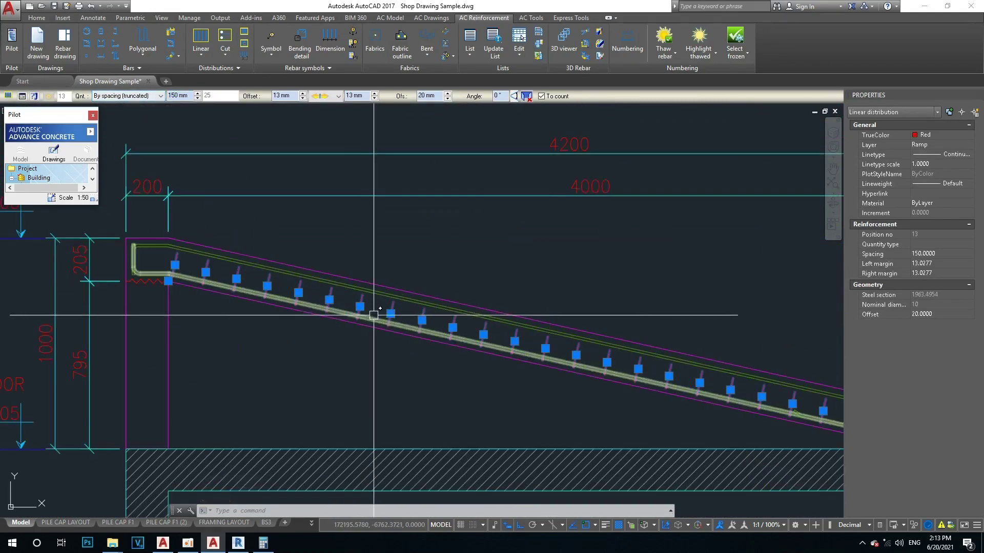
pyautogui.press('Escape')
pyautogui.press('Escape')
pyautogui.scroll(1, 358, 334)
pyautogui.scroll(-2, 384, 334)
pyautogui.scroll(-1, 383, 327)
pyautogui.scroll(2, 382, 327)
pyautogui.scroll(-3, 491, 333)
pyautogui.scroll(3, 705, 362)
pyautogui.scroll(2, 385, 340)
pyautogui.scroll(1, 430, 334)
pyautogui.scroll(-1, 386, 285)
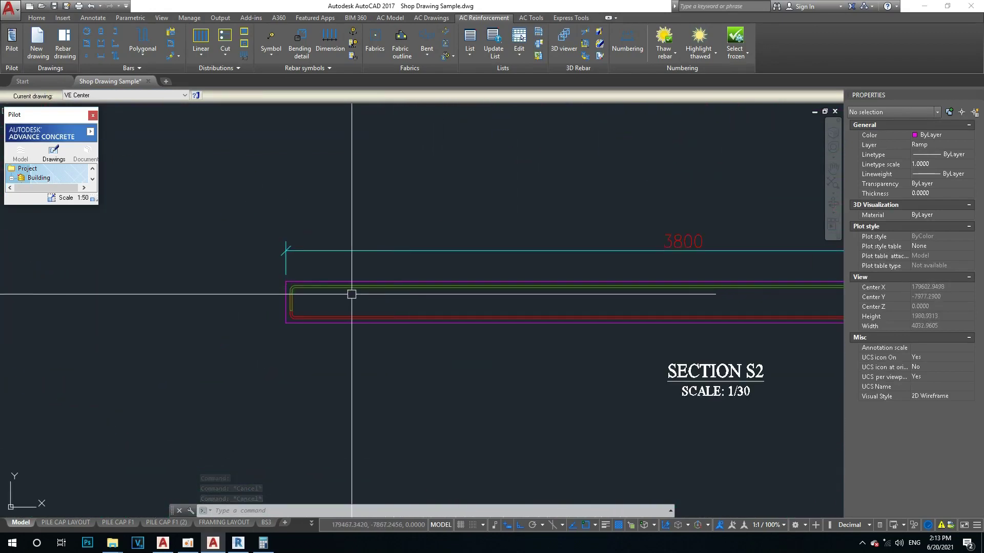
# Start a linear distribution on the Section S2 bar, then cancel it
pyautogui.moveTo(373, 292); pyautogui.dragTo(420, 295, button='middle')
pyautogui.click(203, 34)
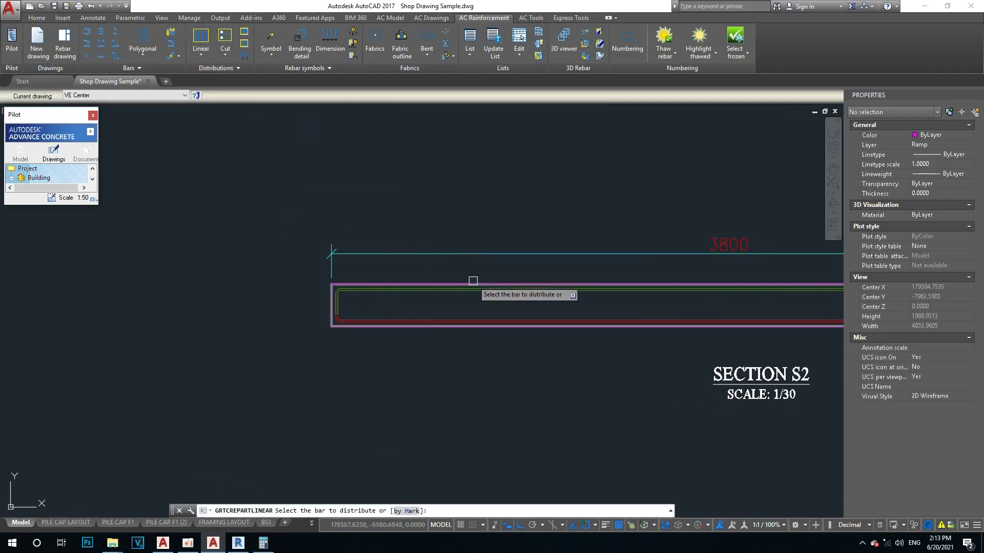
pyautogui.moveTo(587, 302); pyautogui.dragTo(412, 290, button='middle')
pyautogui.click(422, 281)
pyautogui.scroll(4, 542, 285)
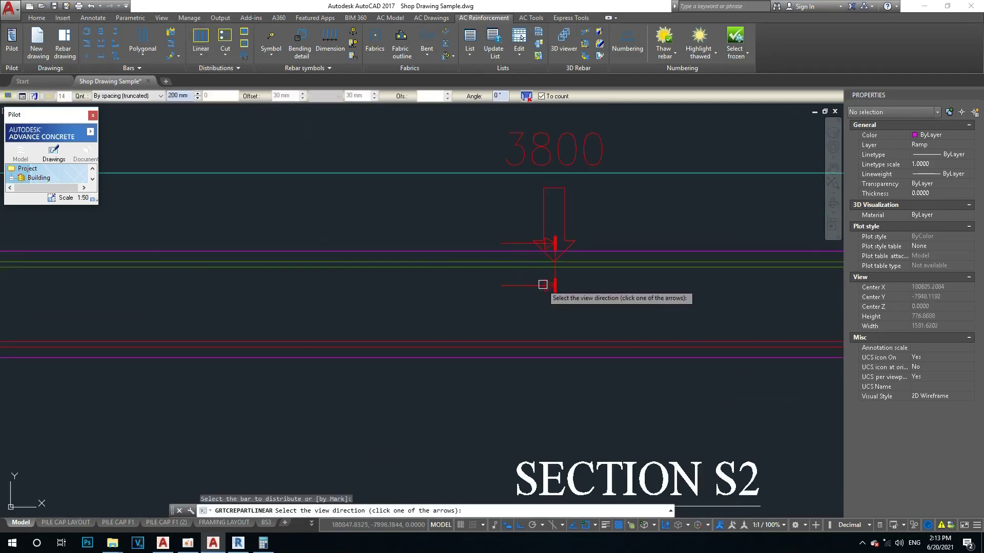
pyautogui.click(523, 245)
pyautogui.scroll(-4, 437, 269)
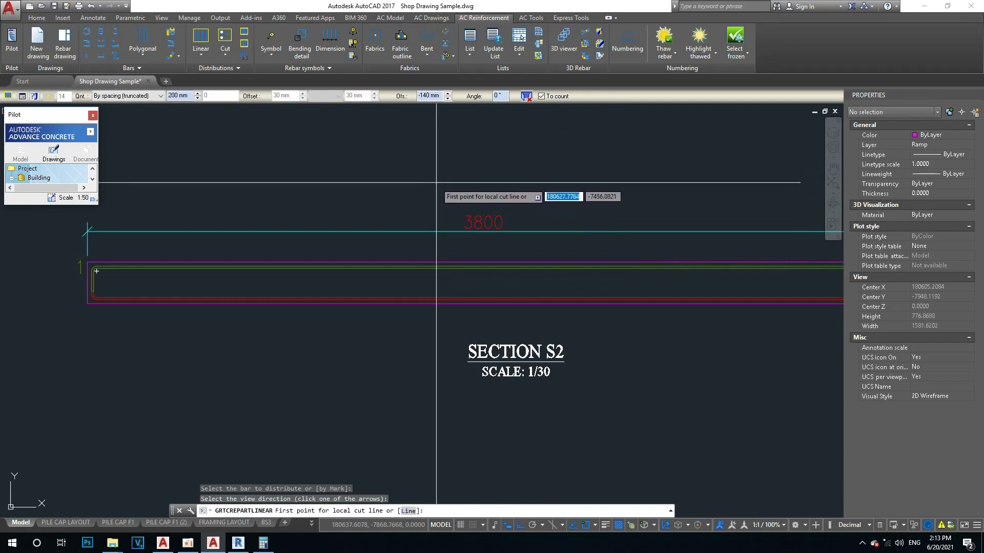
pyautogui.click(425, 342)
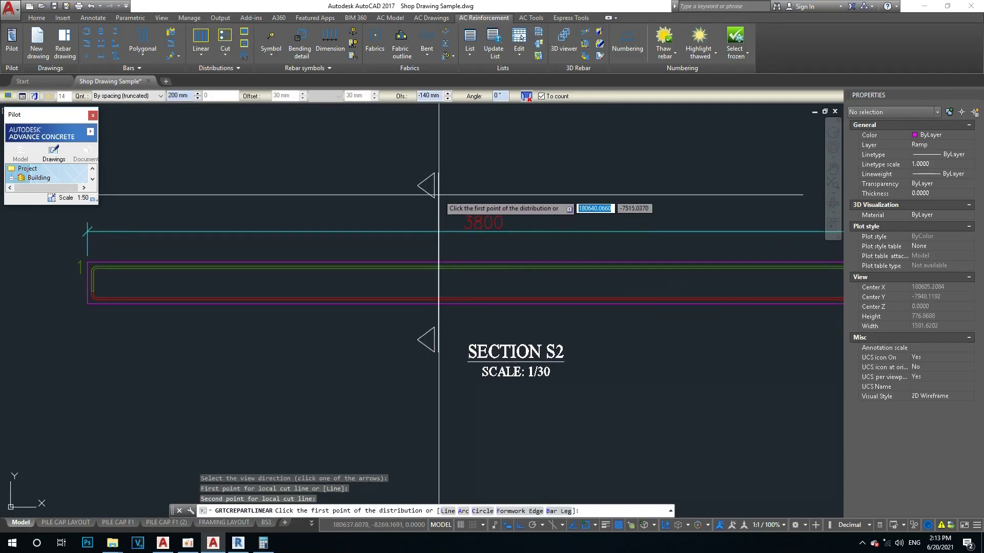
pyautogui.scroll(-4, 405, 205)
pyautogui.scroll(2, 389, 218)
pyautogui.scroll(3, 461, 281)
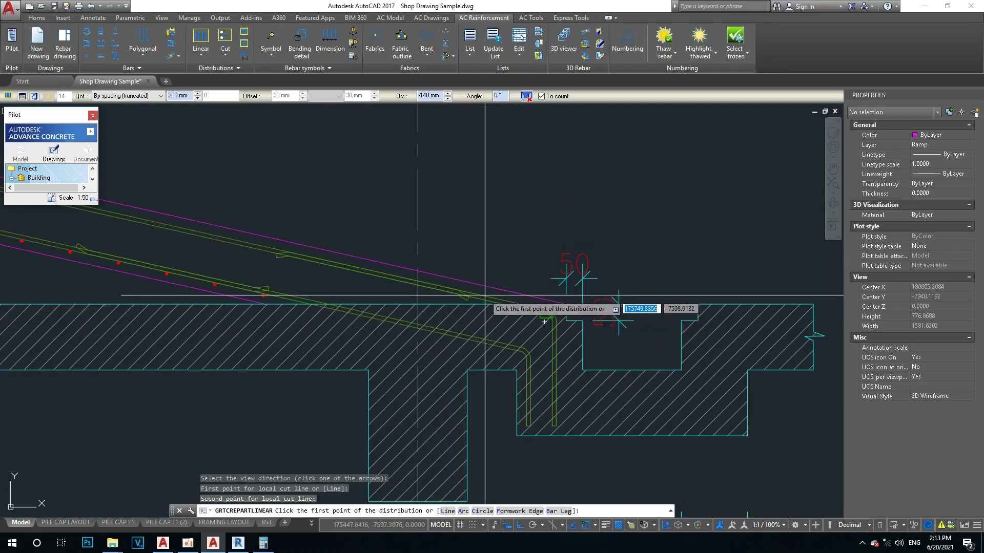
pyautogui.scroll(2, 486, 301)
pyautogui.scroll(-2, 462, 287)
pyautogui.press('Escape')
# Draw two XLINE construction lines through the beam corner at the ramp's lower end and restart Linear distribution
pyautogui.write('xl')
pyautogui.press('Return')
pyautogui.click(415, 356)
pyautogui.press('Escape')
pyautogui.scroll(4, 432, 259)
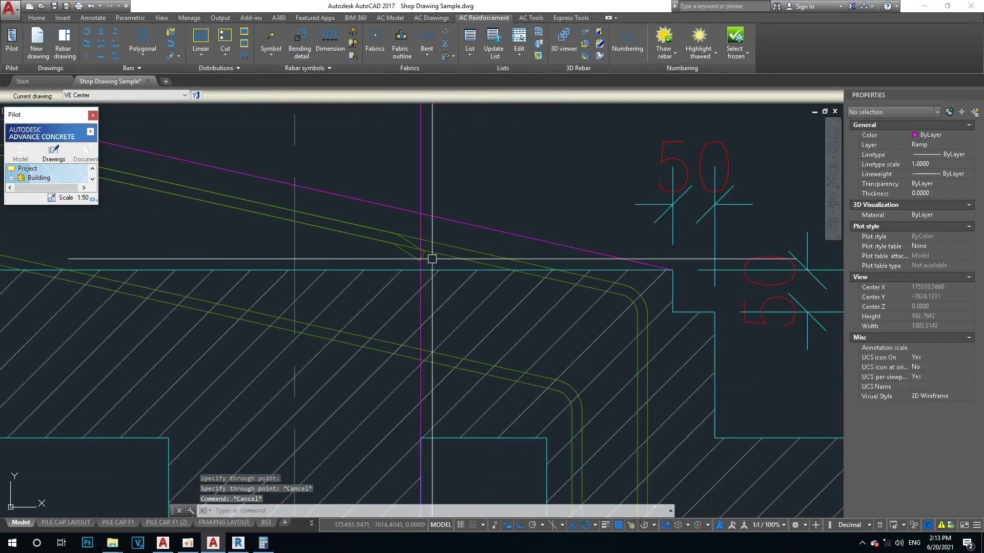
pyautogui.press('Return')
pyautogui.click(417, 270)
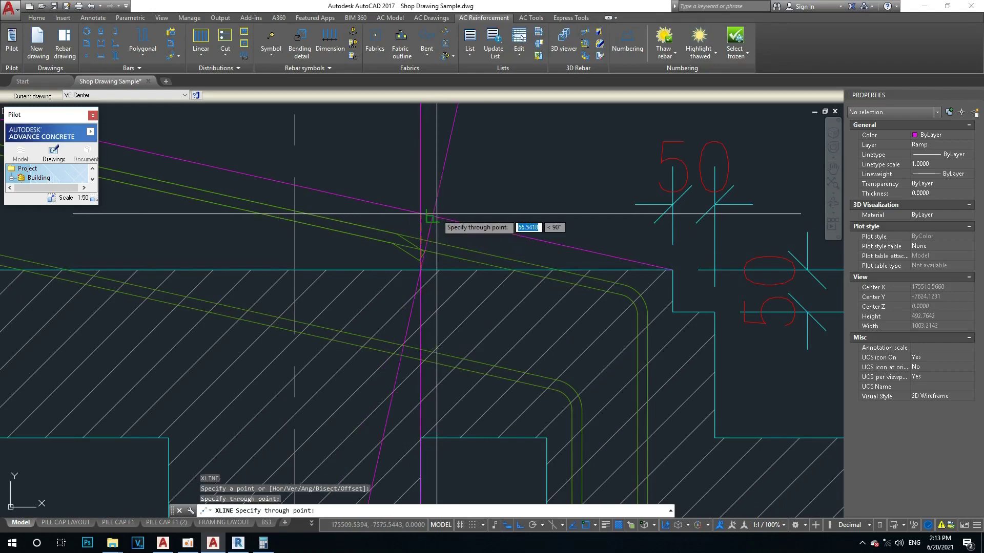
pyautogui.scroll(-4, 405, 277)
pyautogui.press('Escape')
pyautogui.press('Escape')
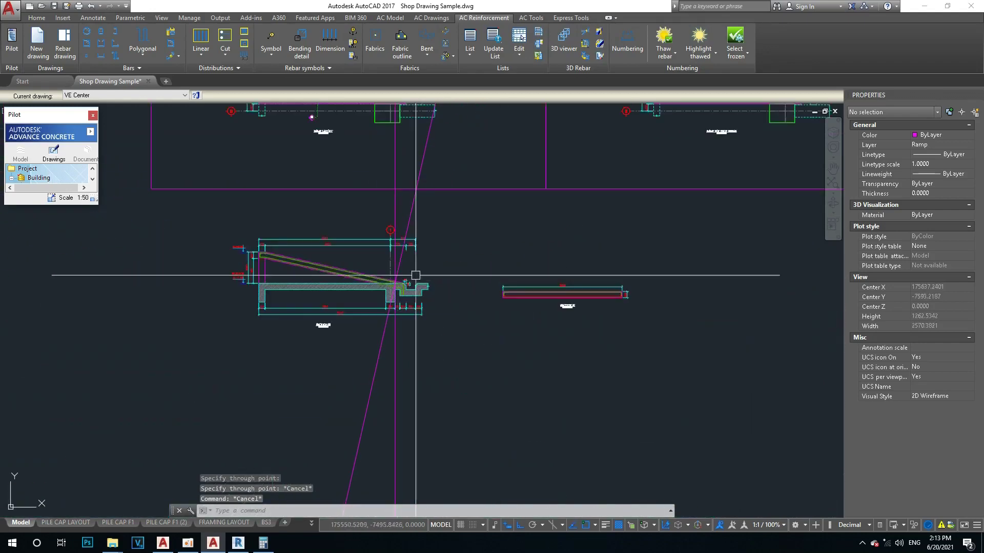
pyautogui.click(199, 41)
pyautogui.scroll(8, 585, 300)
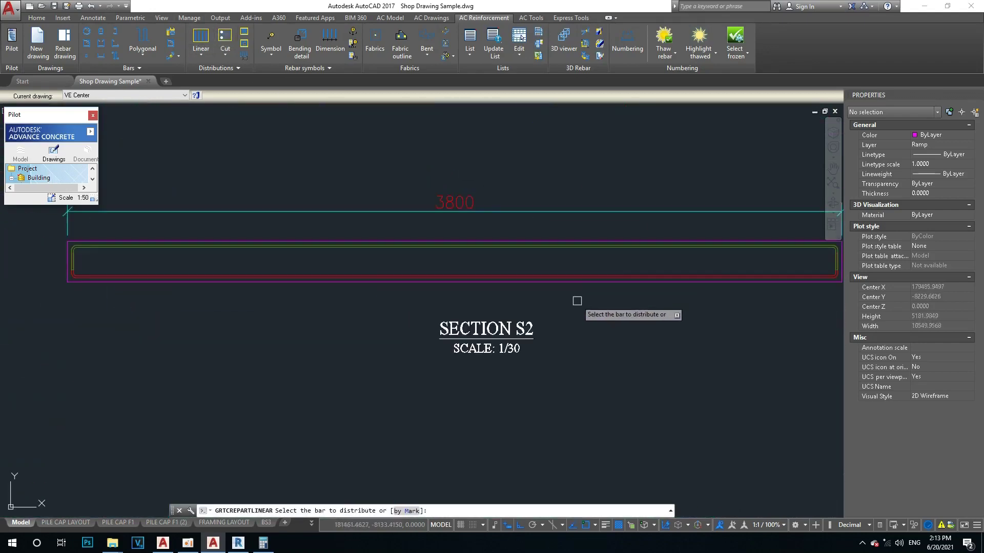
# Pick the Section S2 bar and set the view direction and local cut line for the top layer
pyautogui.click(527, 248)
pyautogui.scroll(3, 451, 238)
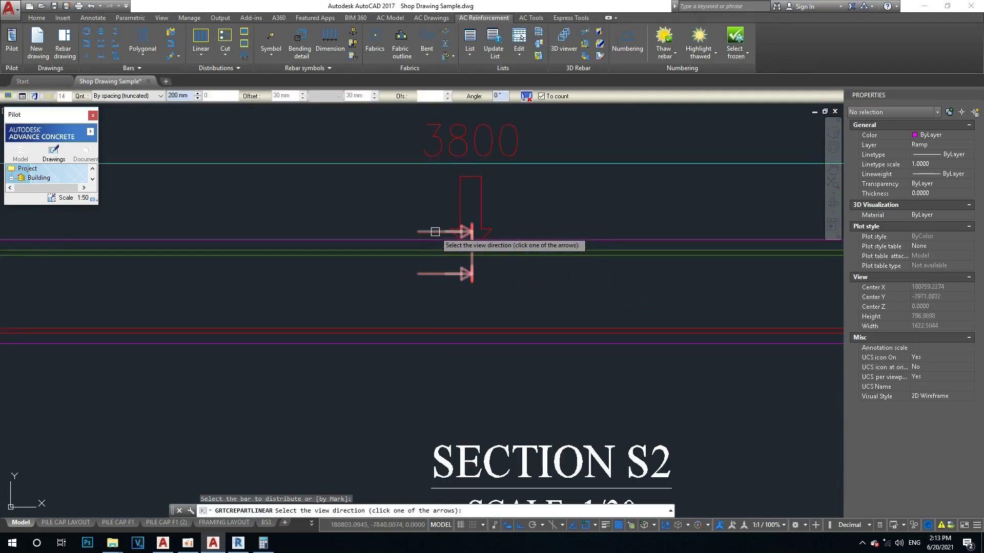
pyautogui.click(459, 231)
pyautogui.scroll(-5, 415, 235)
pyautogui.click(410, 172)
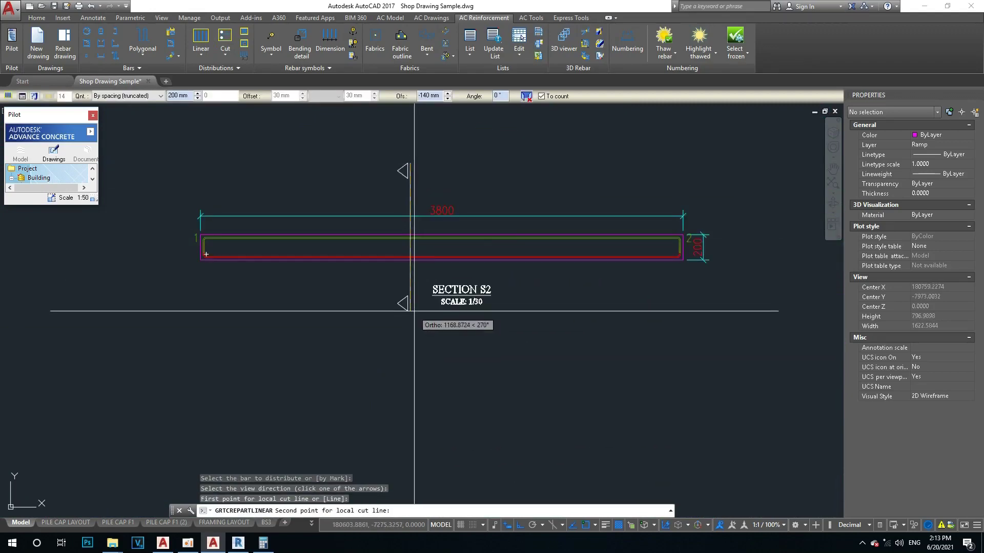
pyautogui.click(414, 309)
pyautogui.scroll(3, 417, 189)
pyautogui.scroll(3, 308, 221)
pyautogui.scroll(2, 284, 264)
# Lay the top-layer distribution from its start point to the slab corner at 200 mm spacing
pyautogui.click(283, 260)
pyautogui.scroll(-3, 393, 285)
pyautogui.scroll(-2, 385, 293)
pyautogui.scroll(-3, 540, 340)
pyautogui.scroll(3, 132, 340)
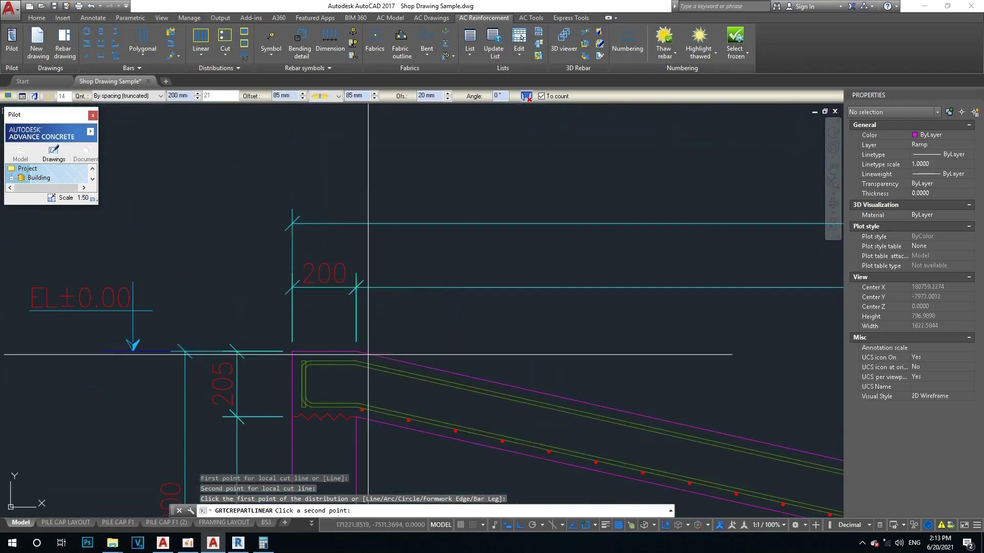
pyautogui.scroll(2, 356, 351)
pyautogui.scroll(1, 356, 351)
pyautogui.scroll(1, 356, 334)
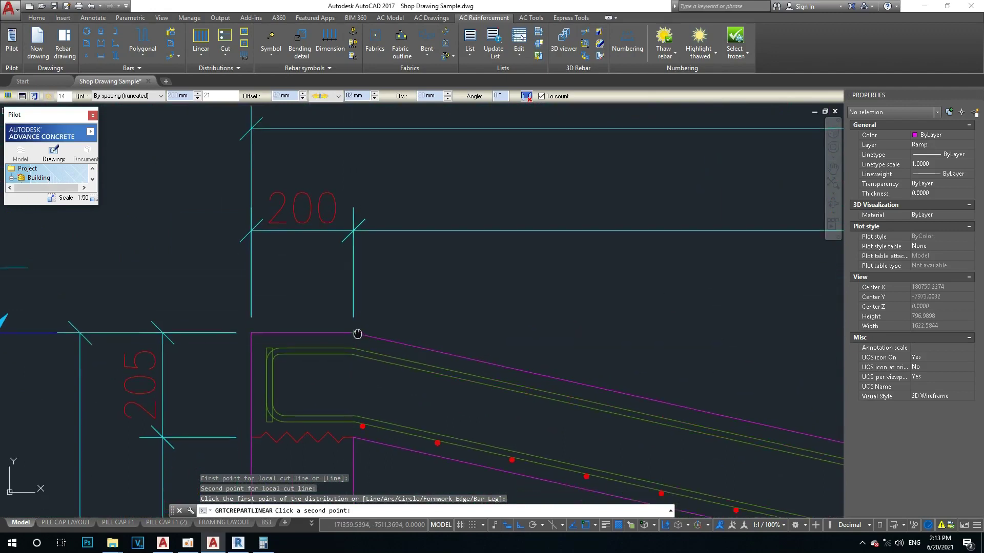
pyautogui.scroll(1, 350, 287)
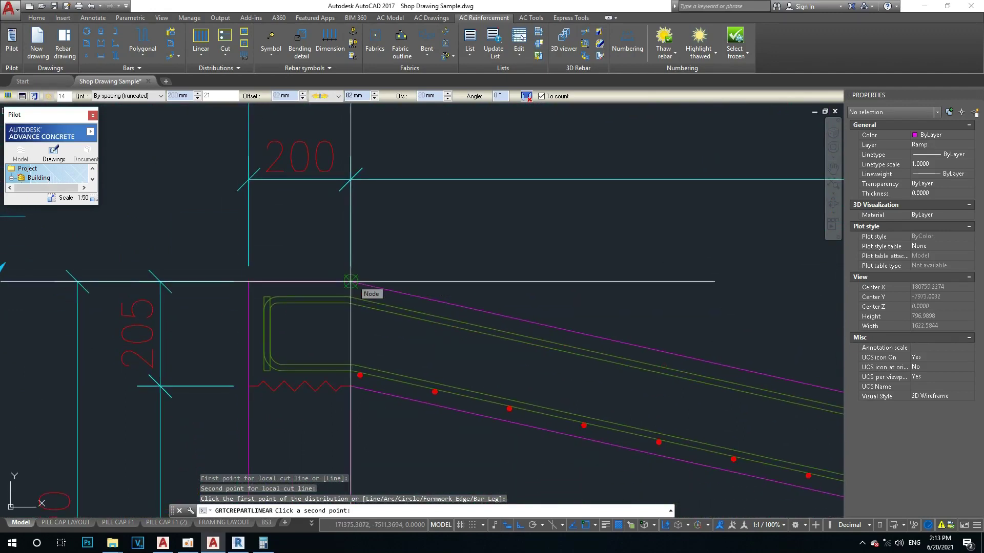
pyautogui.click(350, 282)
pyautogui.press('Escape')
pyautogui.press('Escape')
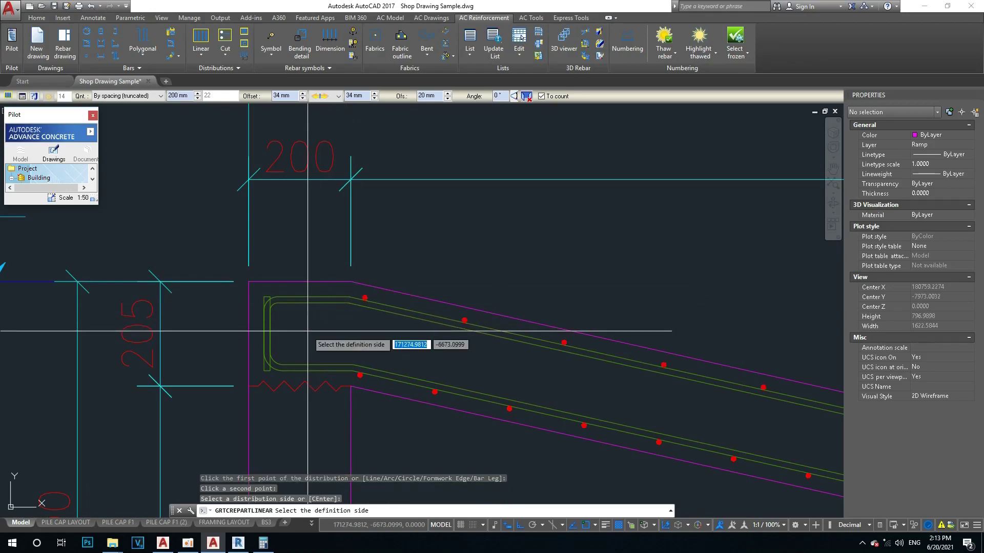
pyautogui.press('Escape')
pyautogui.scroll(3, 338, 307)
pyautogui.scroll(-3, 373, 284)
pyautogui.scroll(5, 338, 246)
pyautogui.scroll(-8, 384, 246)
pyautogui.scroll(4, 399, 246)
pyautogui.scroll(4, 307, 228)
pyautogui.scroll(-7, 282, 220)
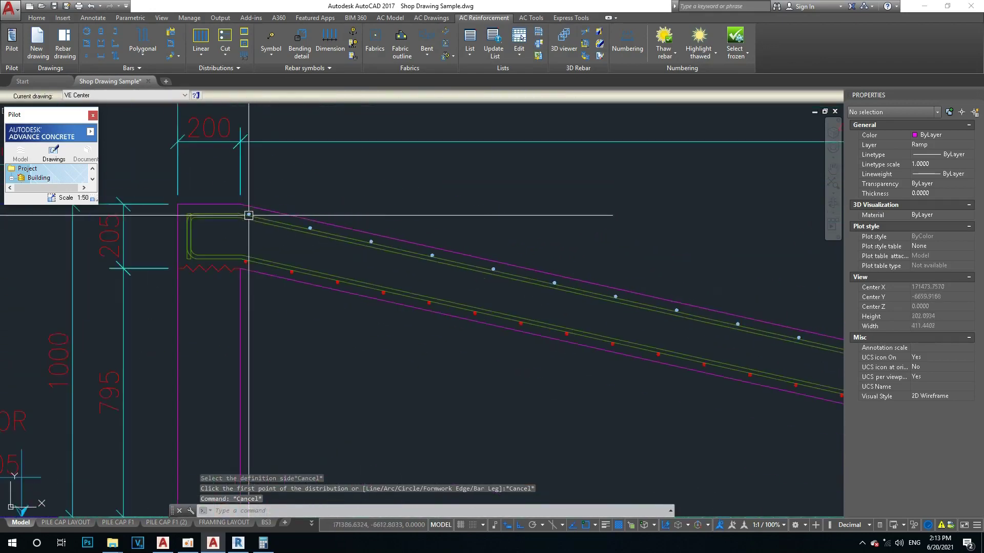
pyautogui.scroll(2, 254, 214)
pyautogui.scroll(-2, 201, 221)
pyautogui.scroll(1, 358, 237)
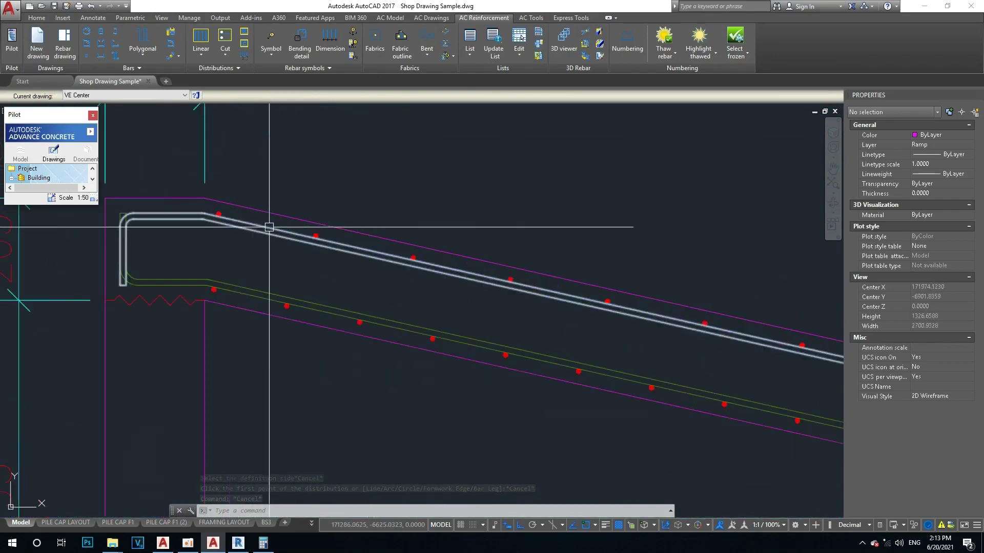
pyautogui.scroll(1, 268, 226)
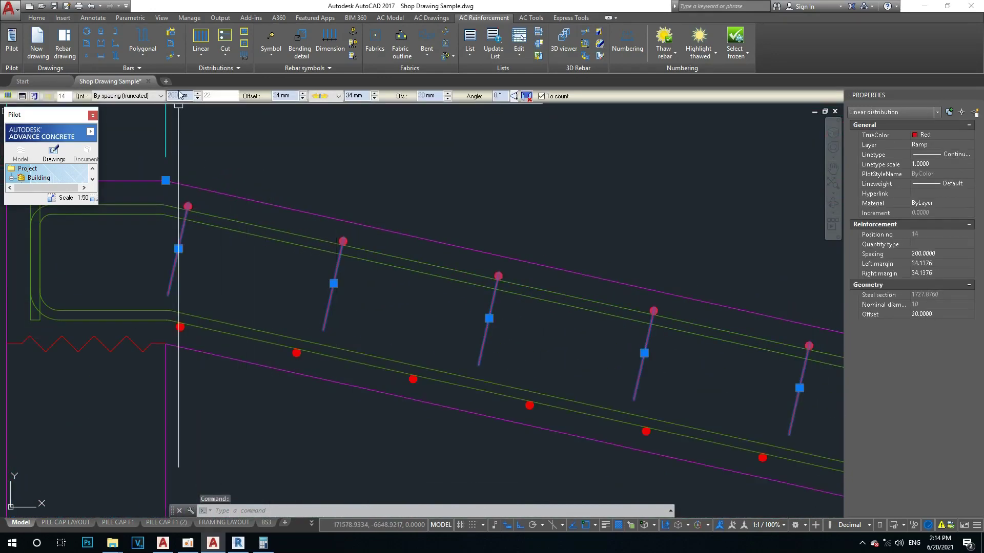
# Change the top-layer distribution spacing to 150 mm
pyautogui.write('150')
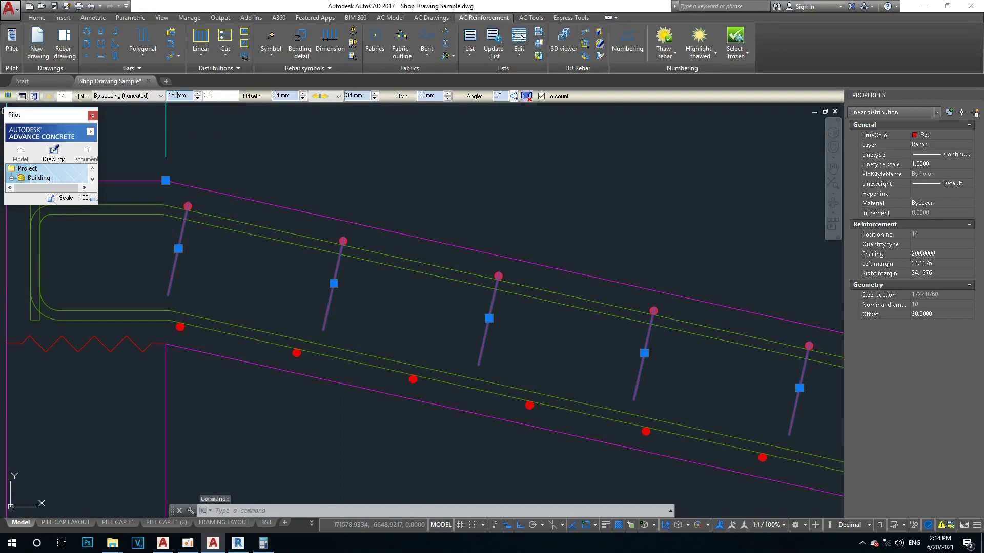
pyautogui.press('Return')
pyautogui.scroll(-3, 286, 231)
pyautogui.press('Escape')
pyautogui.press('Escape')
pyautogui.scroll(1, 297, 292)
pyautogui.scroll(4, 501, 341)
pyautogui.scroll(-3, 418, 308)
pyautogui.scroll(3, 738, 378)
pyautogui.scroll(1, 517, 359)
pyautogui.scroll(-2, 523, 357)
pyautogui.scroll(3, 364, 299)
pyautogui.scroll(-1, 482, 336)
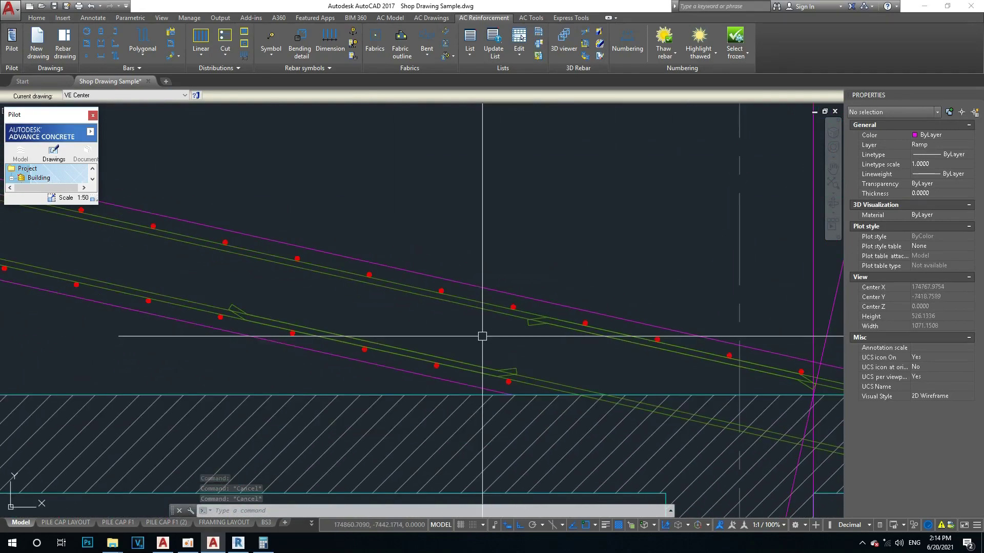
# Start an XLINE construction line, then cancel it
pyautogui.write('xl')
pyautogui.press('Return')
pyautogui.scroll(2, 369, 275)
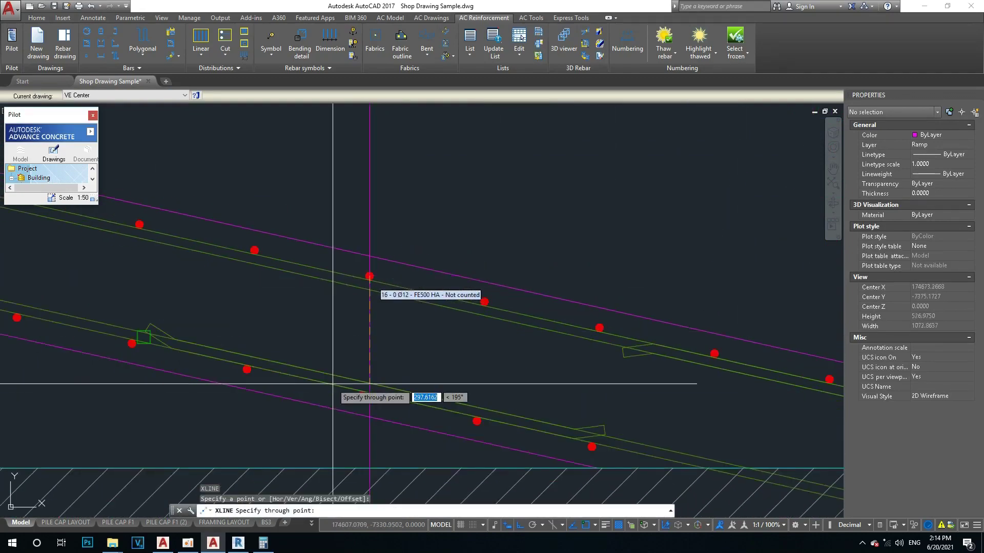
pyautogui.press('Escape')
pyautogui.scroll(-3, 330, 395)
pyautogui.scroll(-1, 396, 393)
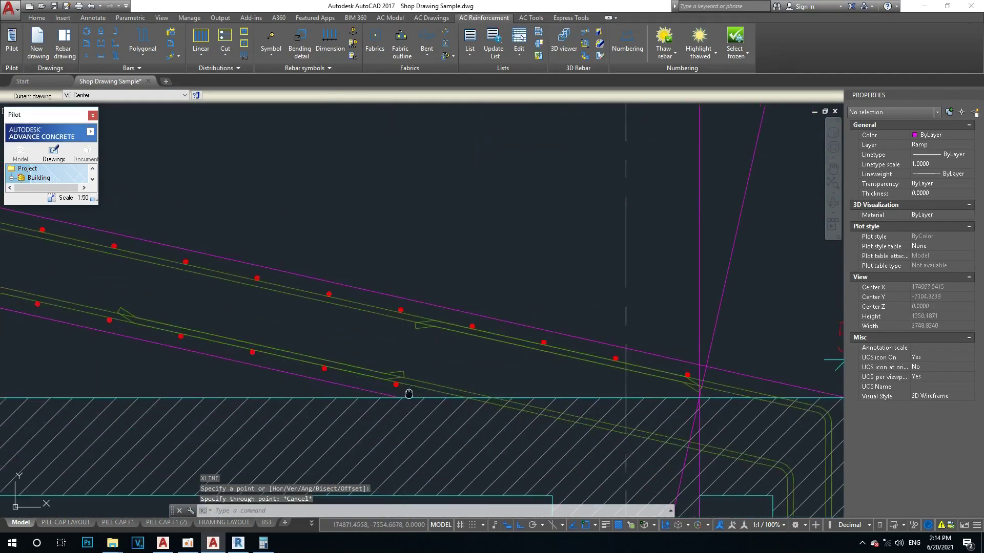